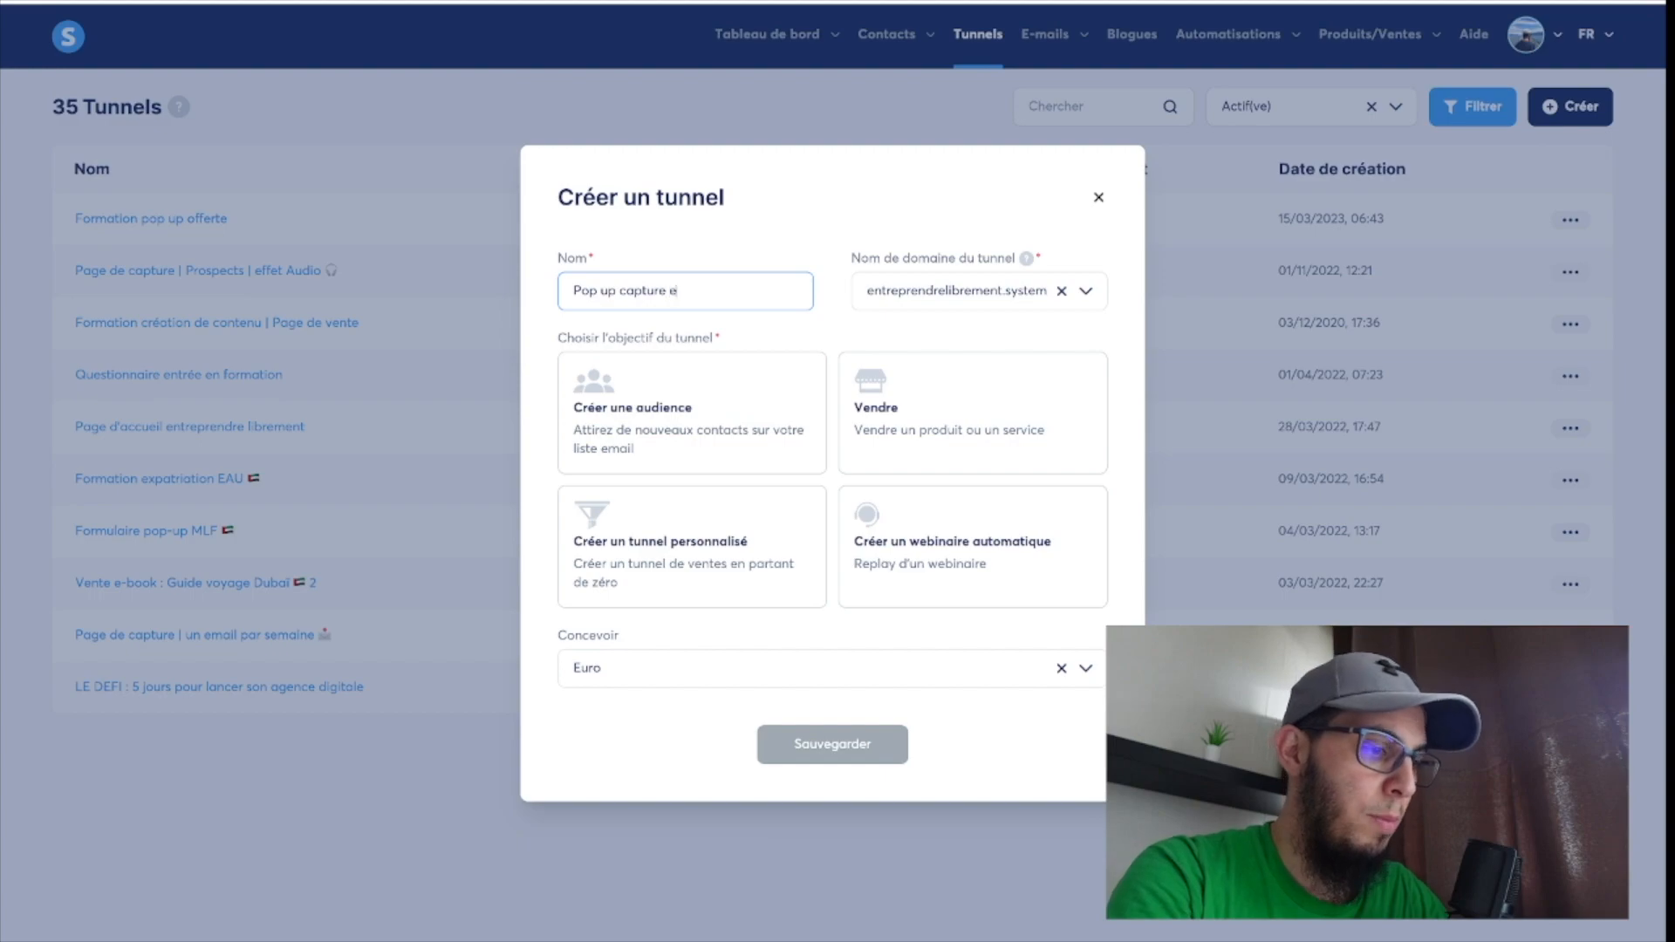
type("l")
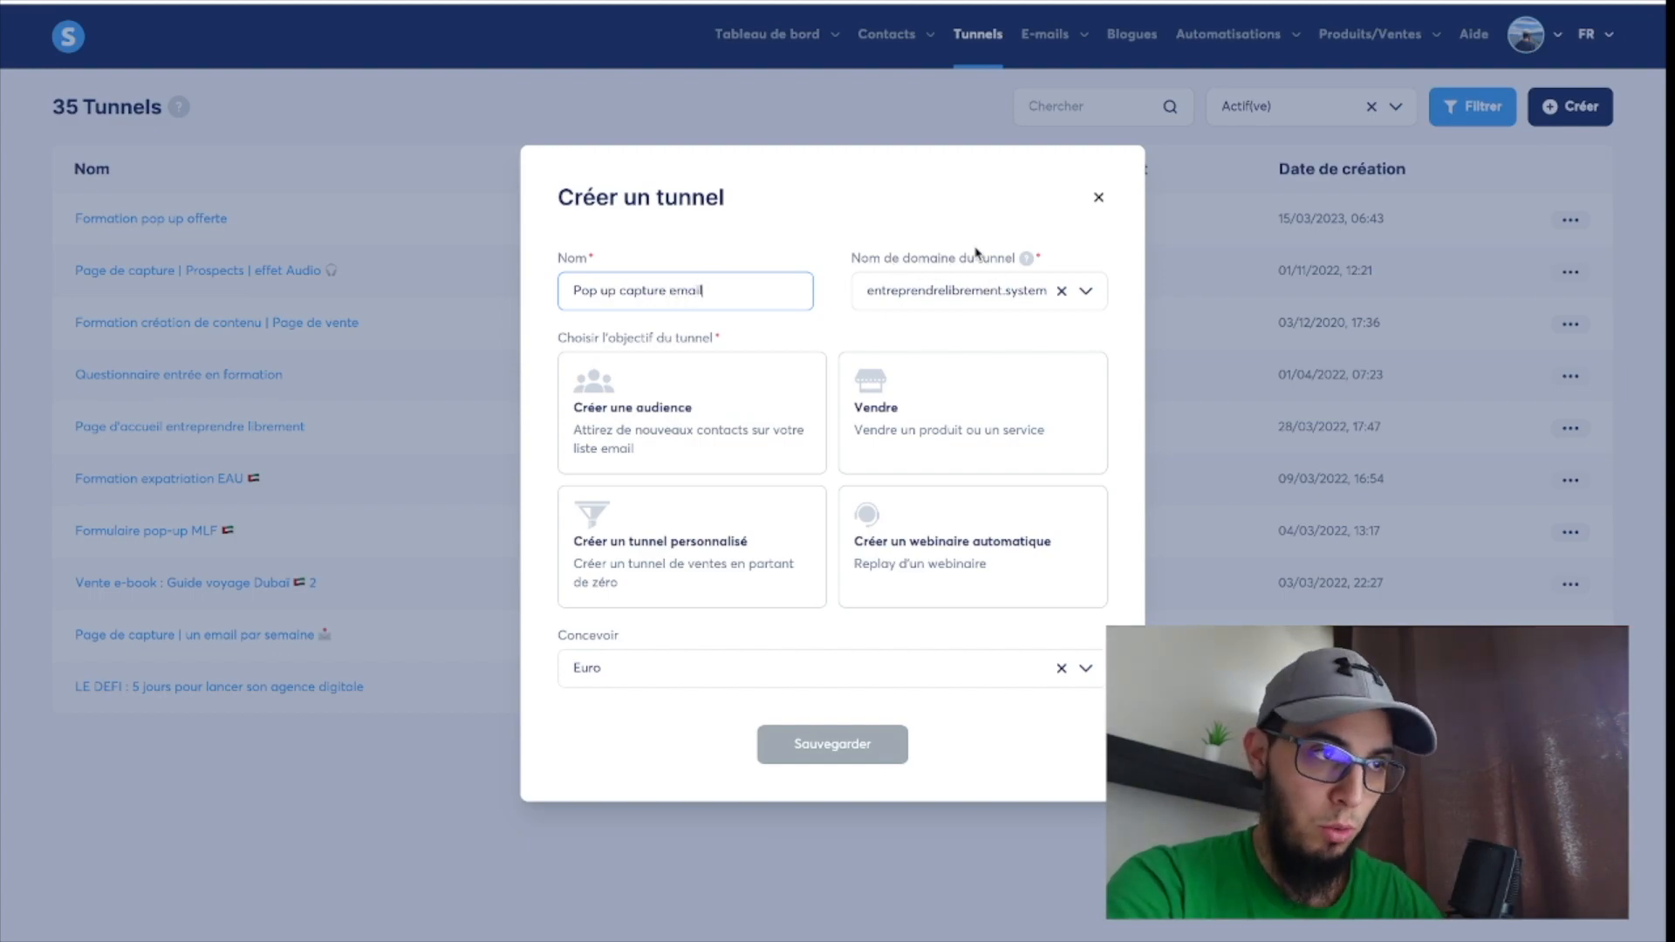
left_click(1000, 294)
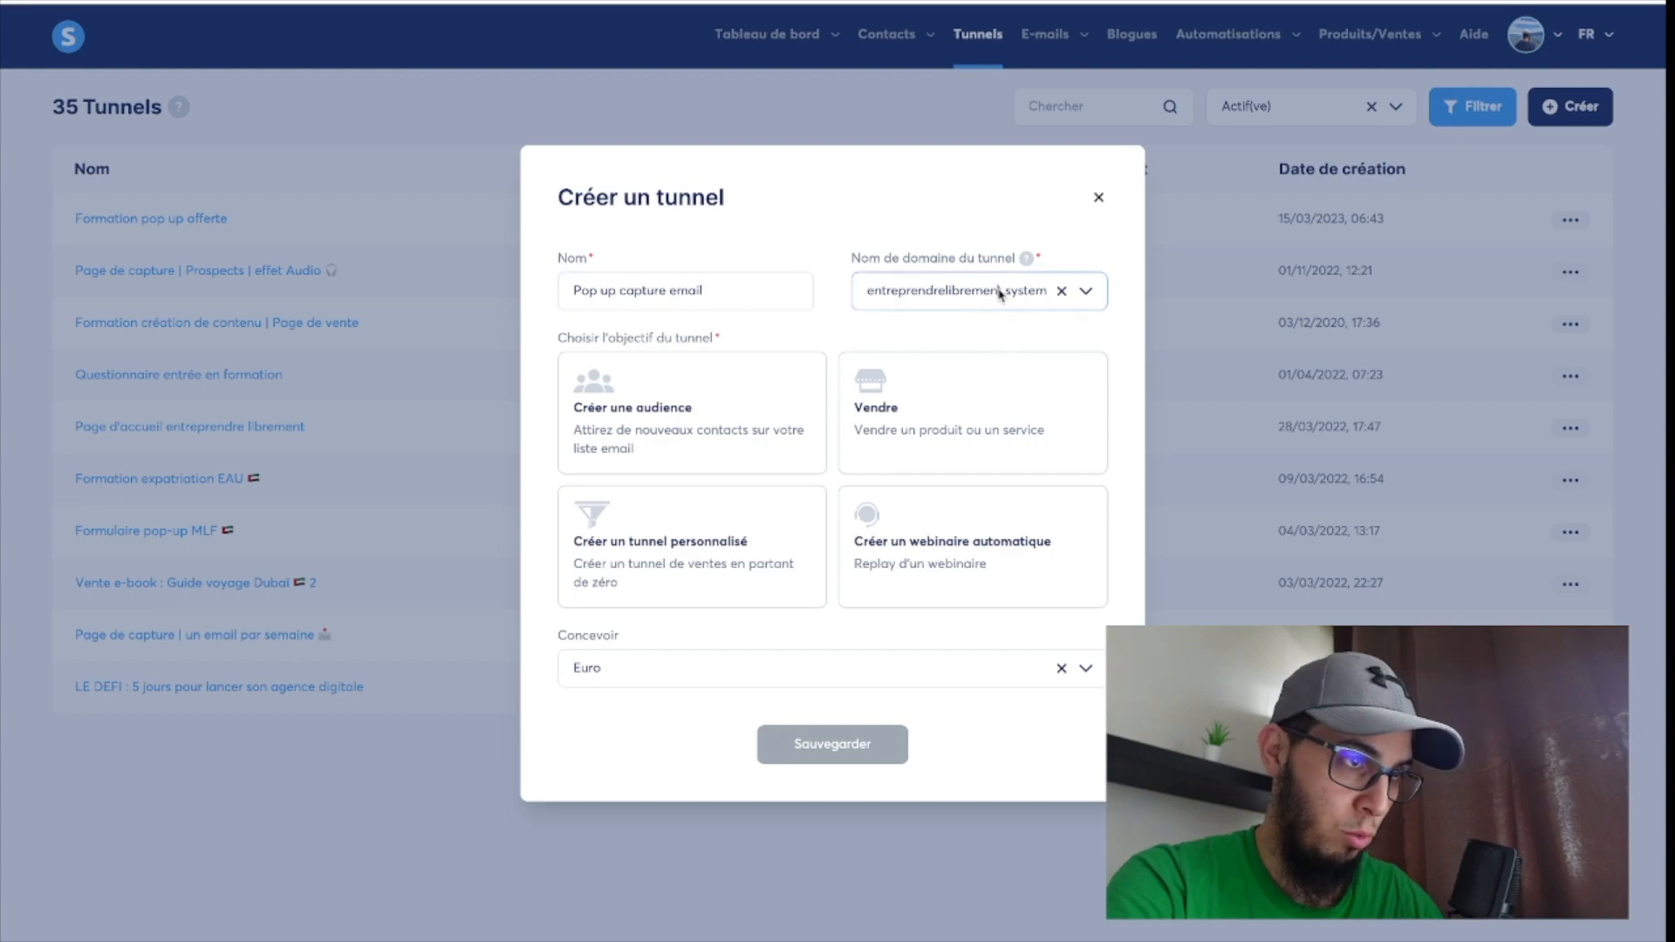
left_click(1085, 292)
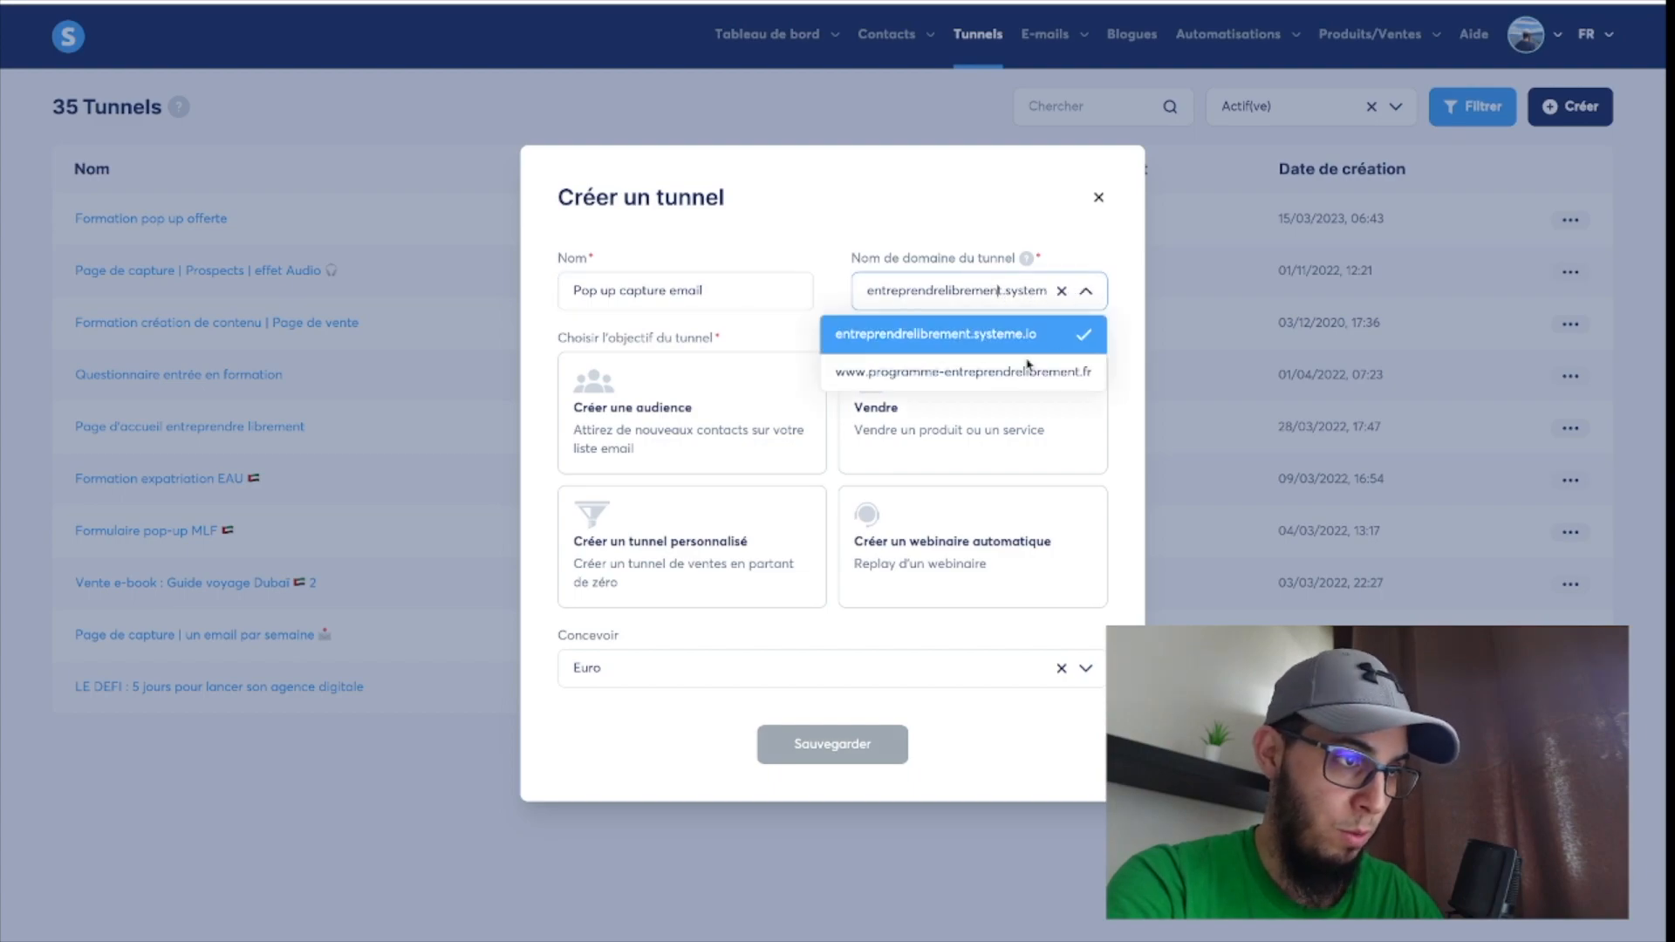
left_click(966, 377)
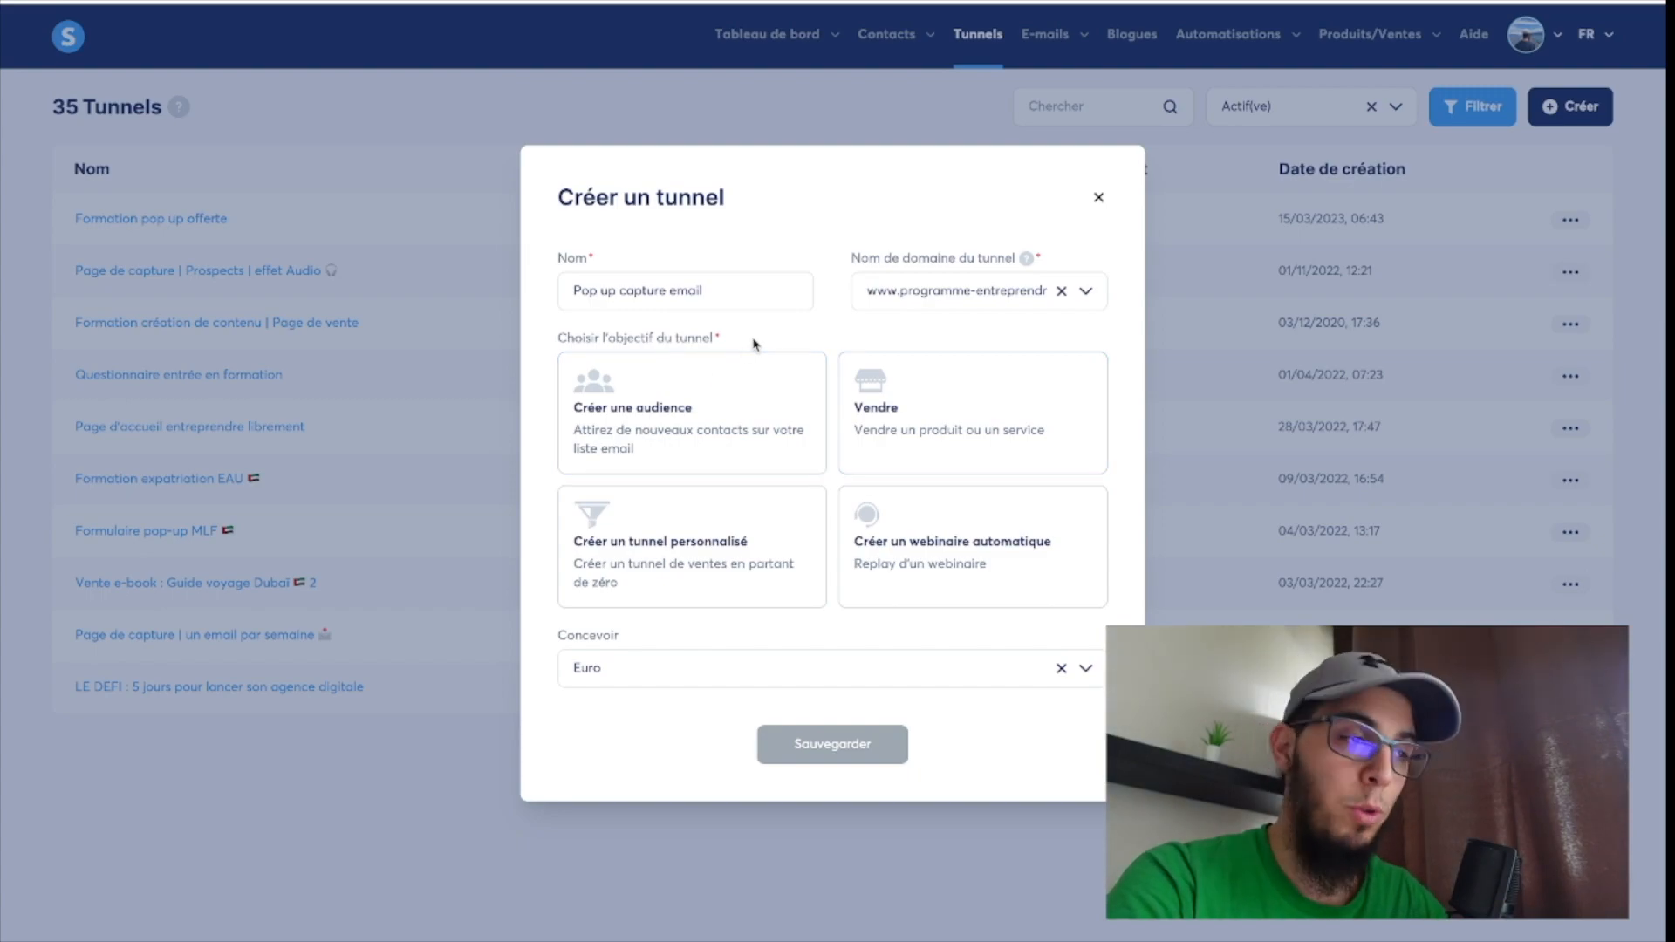
left_click(714, 405)
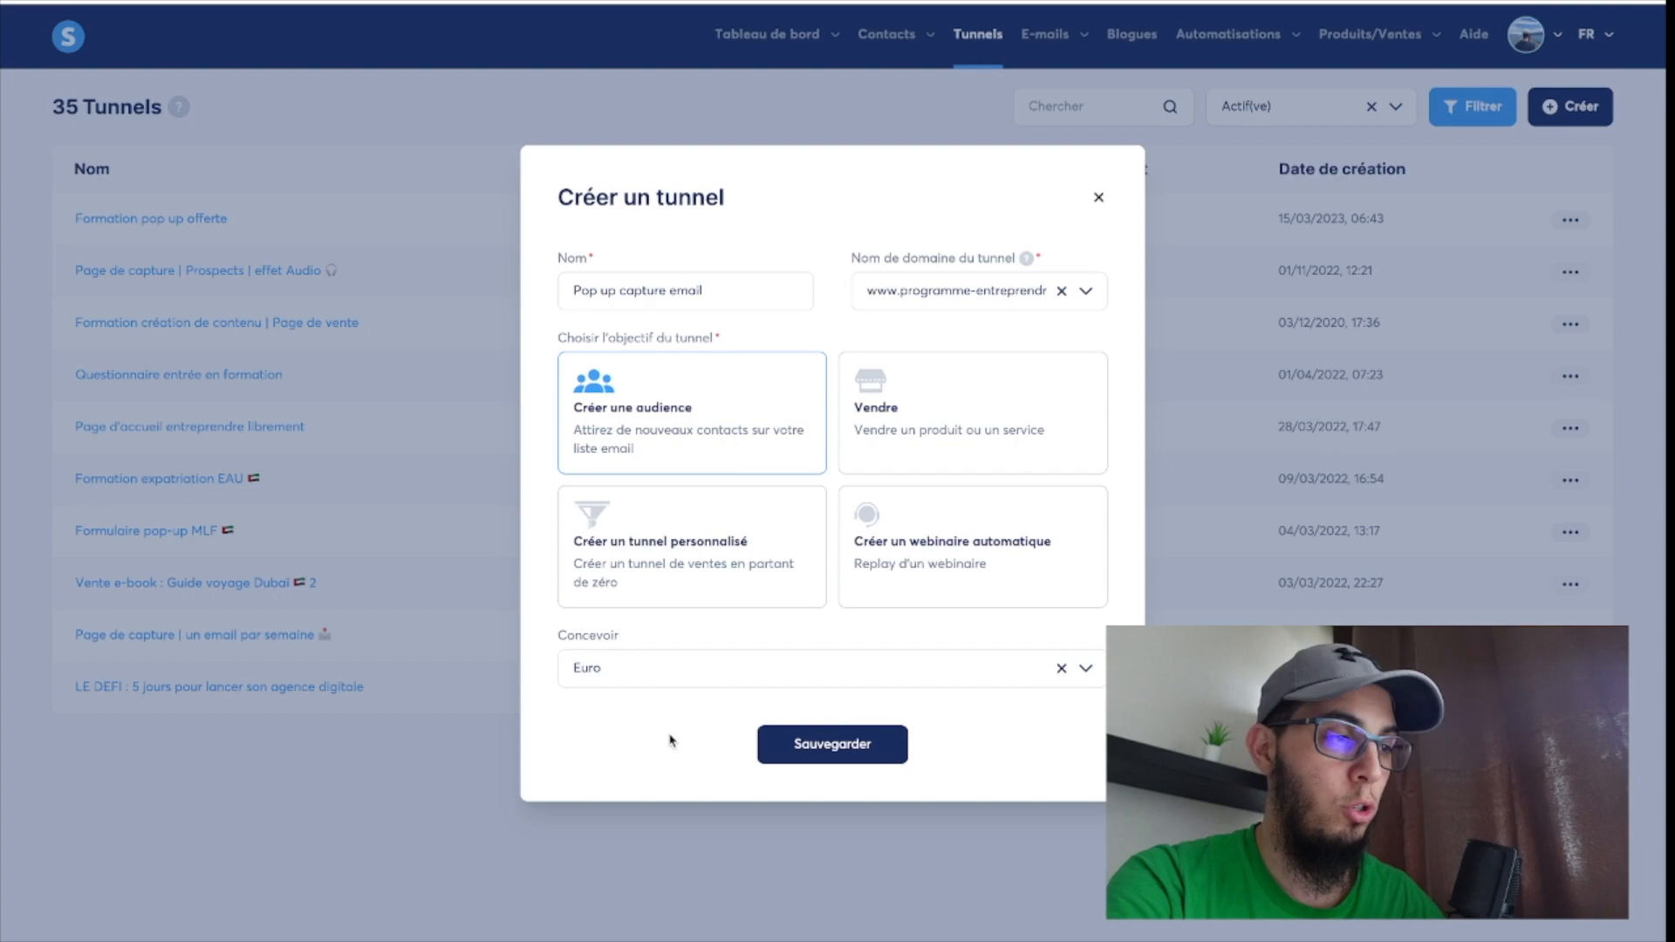
left_click(808, 749)
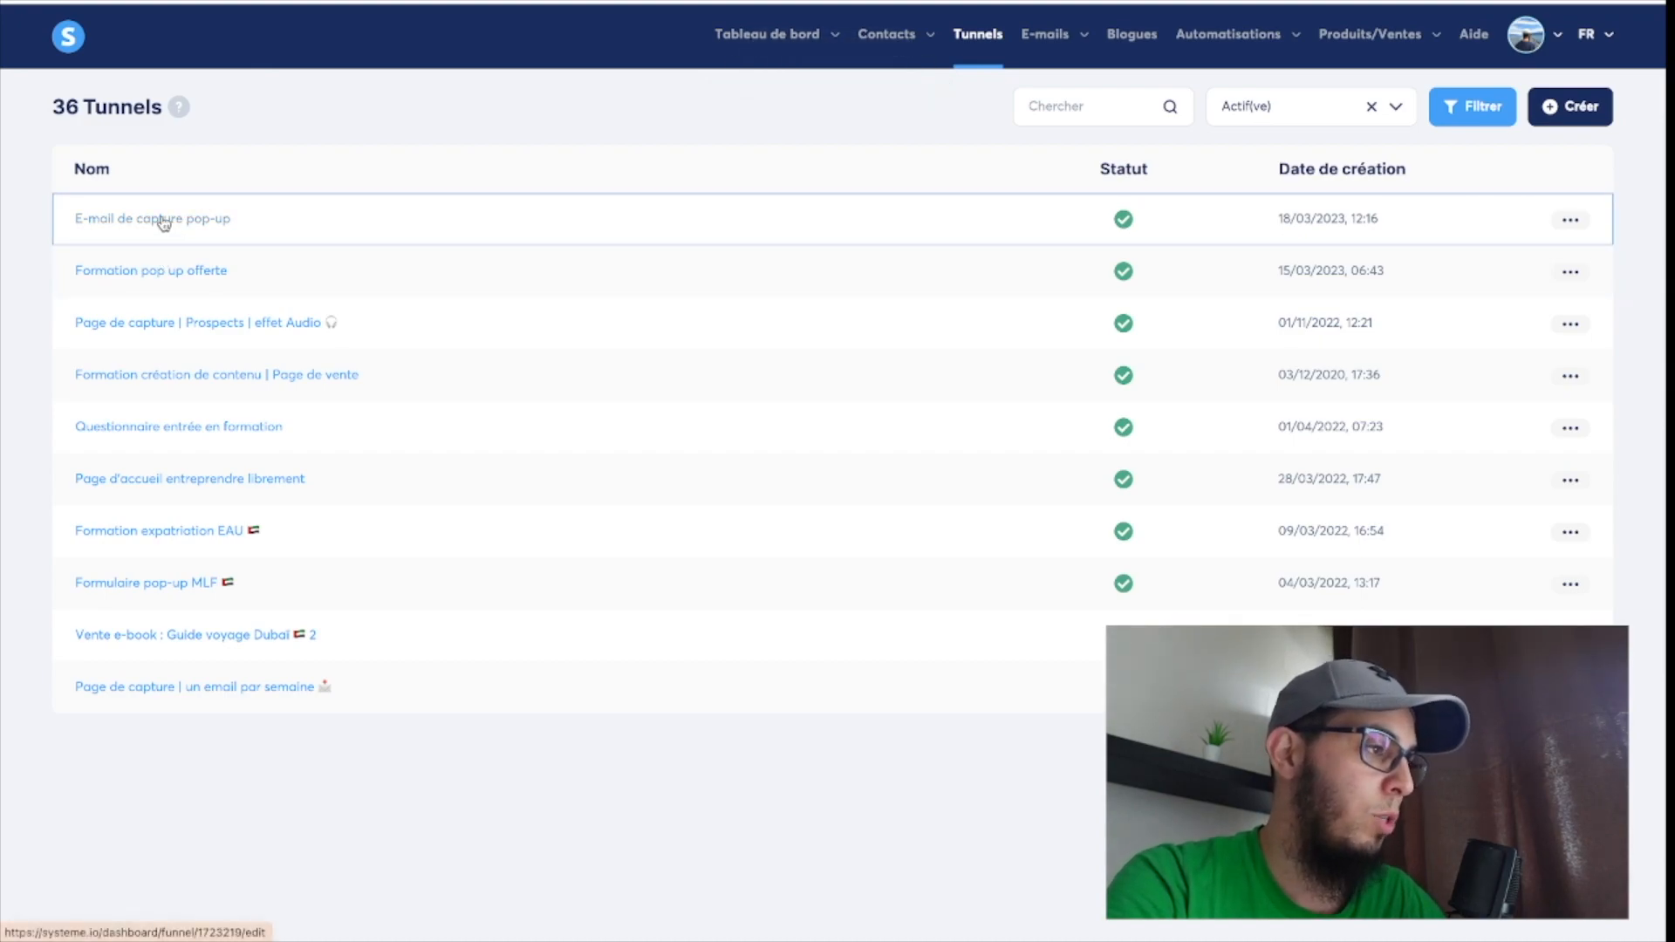
Open the newly created pop-up capture funnel and delete its default "Page de remerciement" and "Page de capture" steps.
left_click(164, 223)
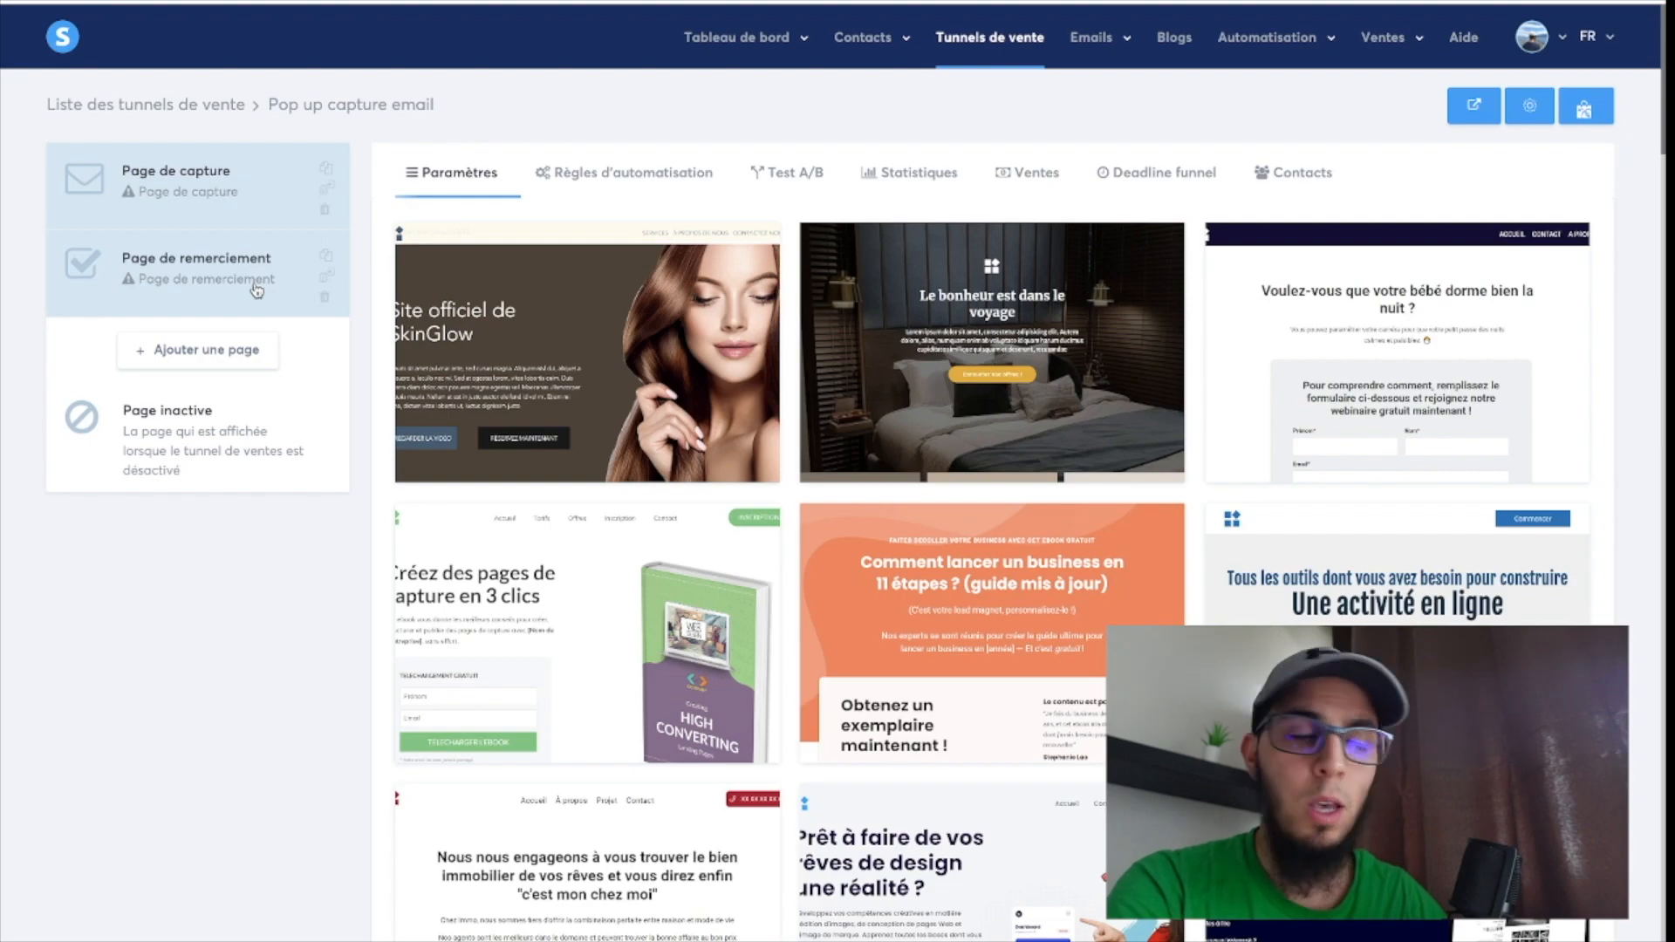
left_click(324, 297)
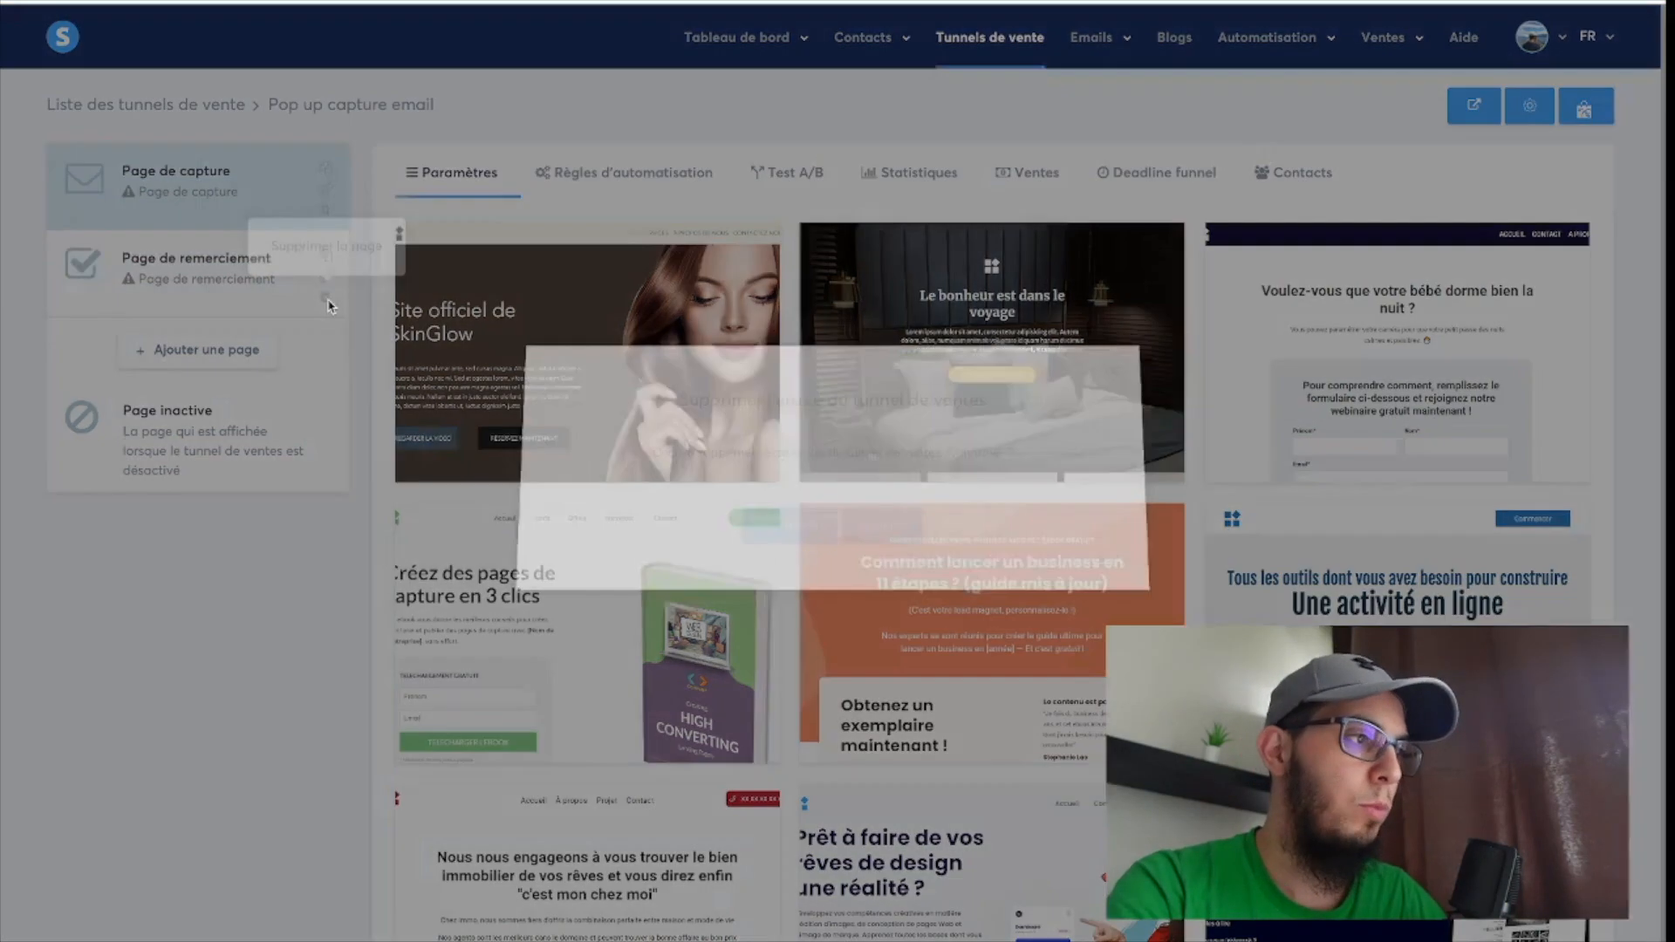
left_click(788, 534)
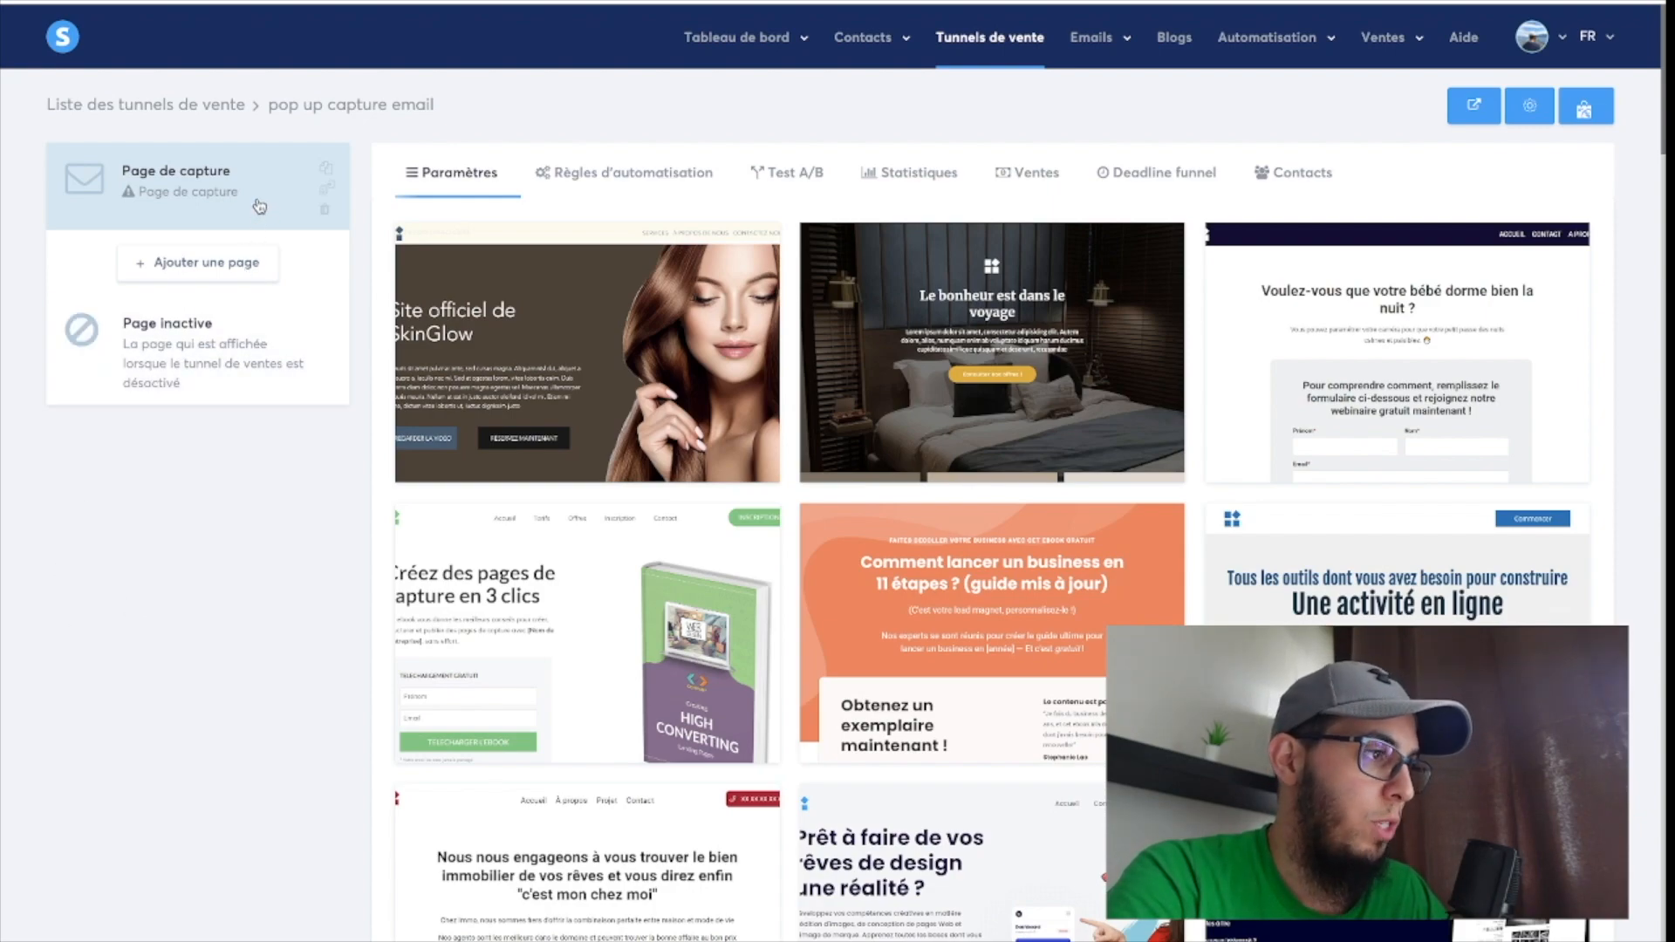
left_click(325, 216)
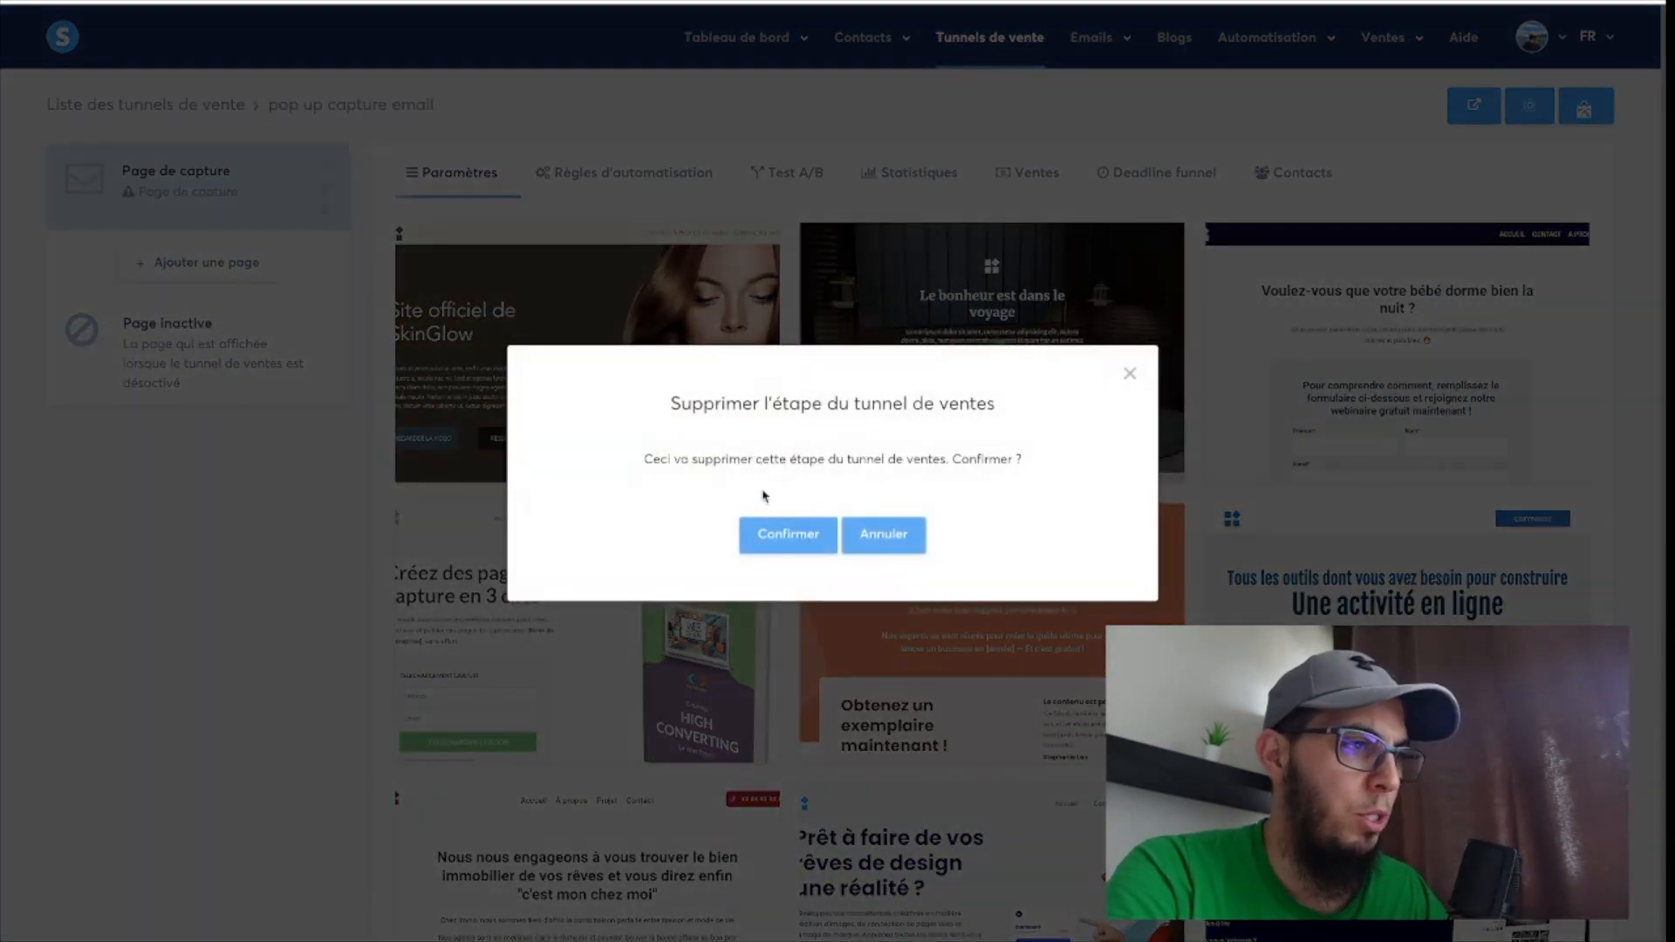
left_click(779, 549)
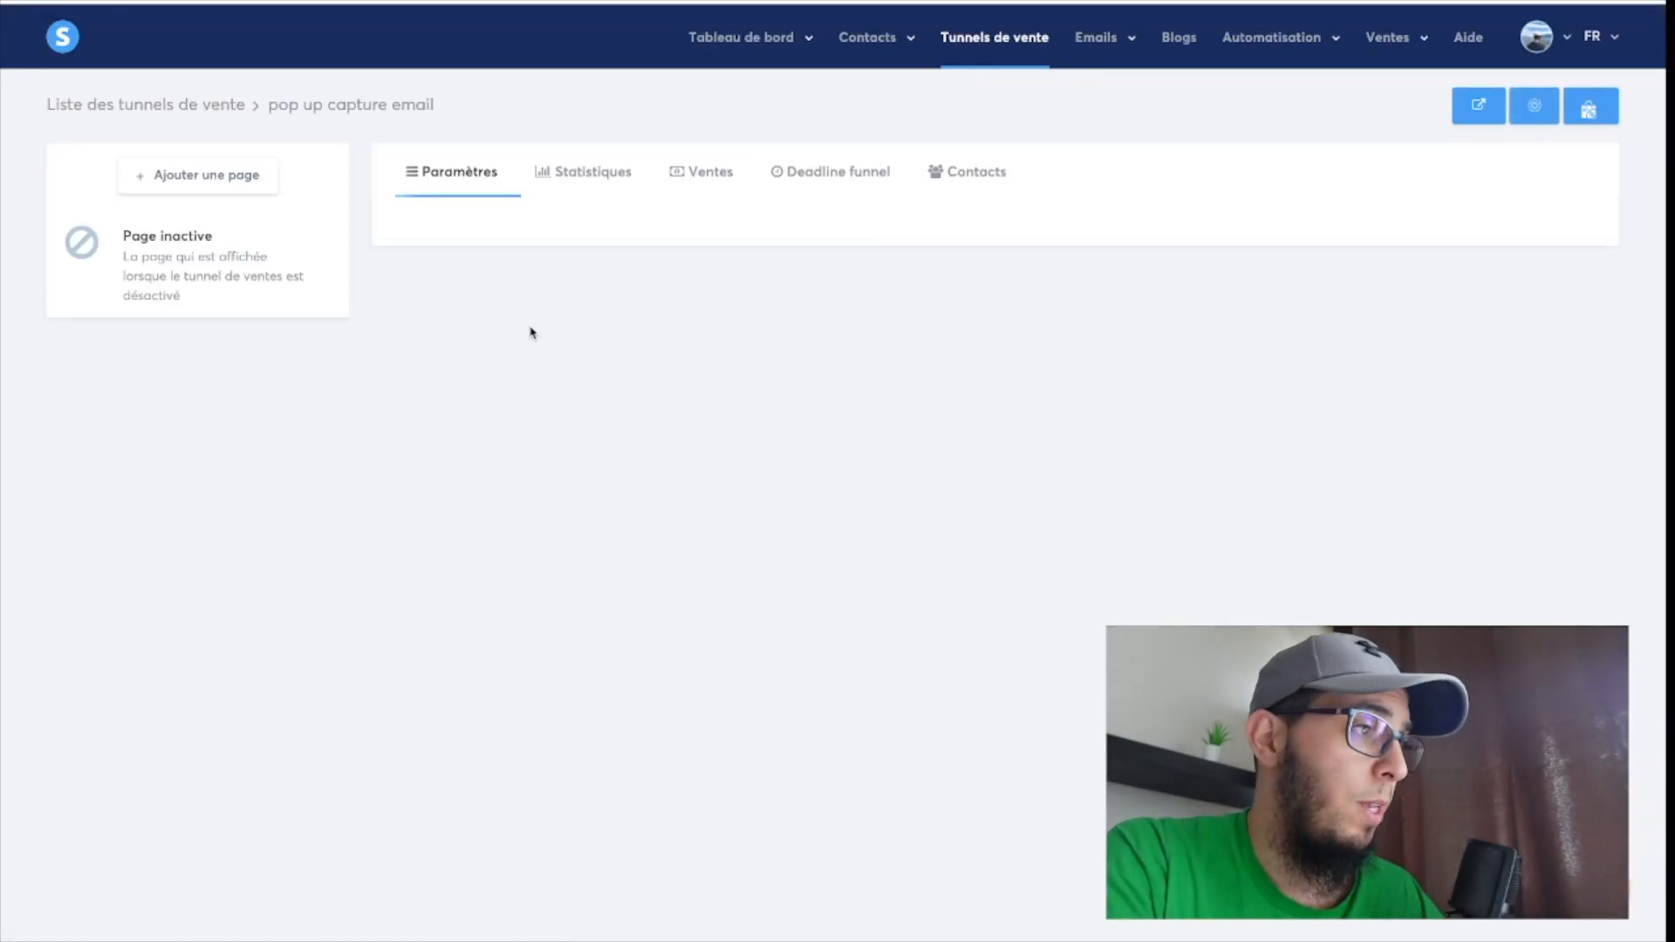
Add a funnel page named "Pop up capture" of type "Formulaire popup".
left_click(188, 185)
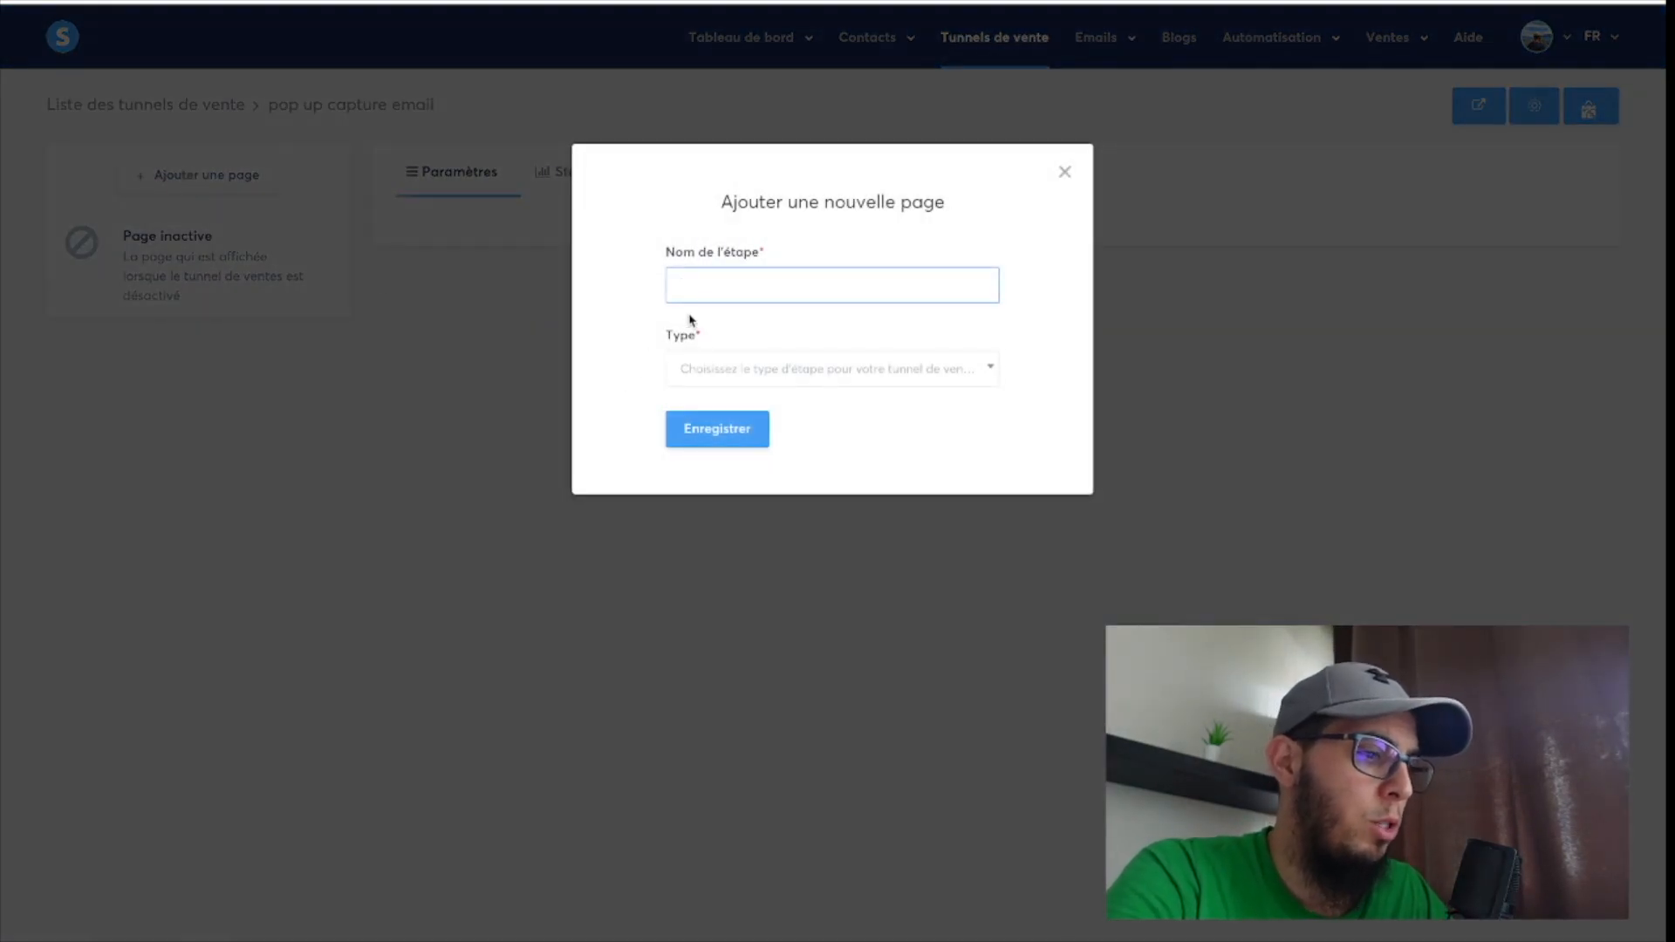
type("Pop ")
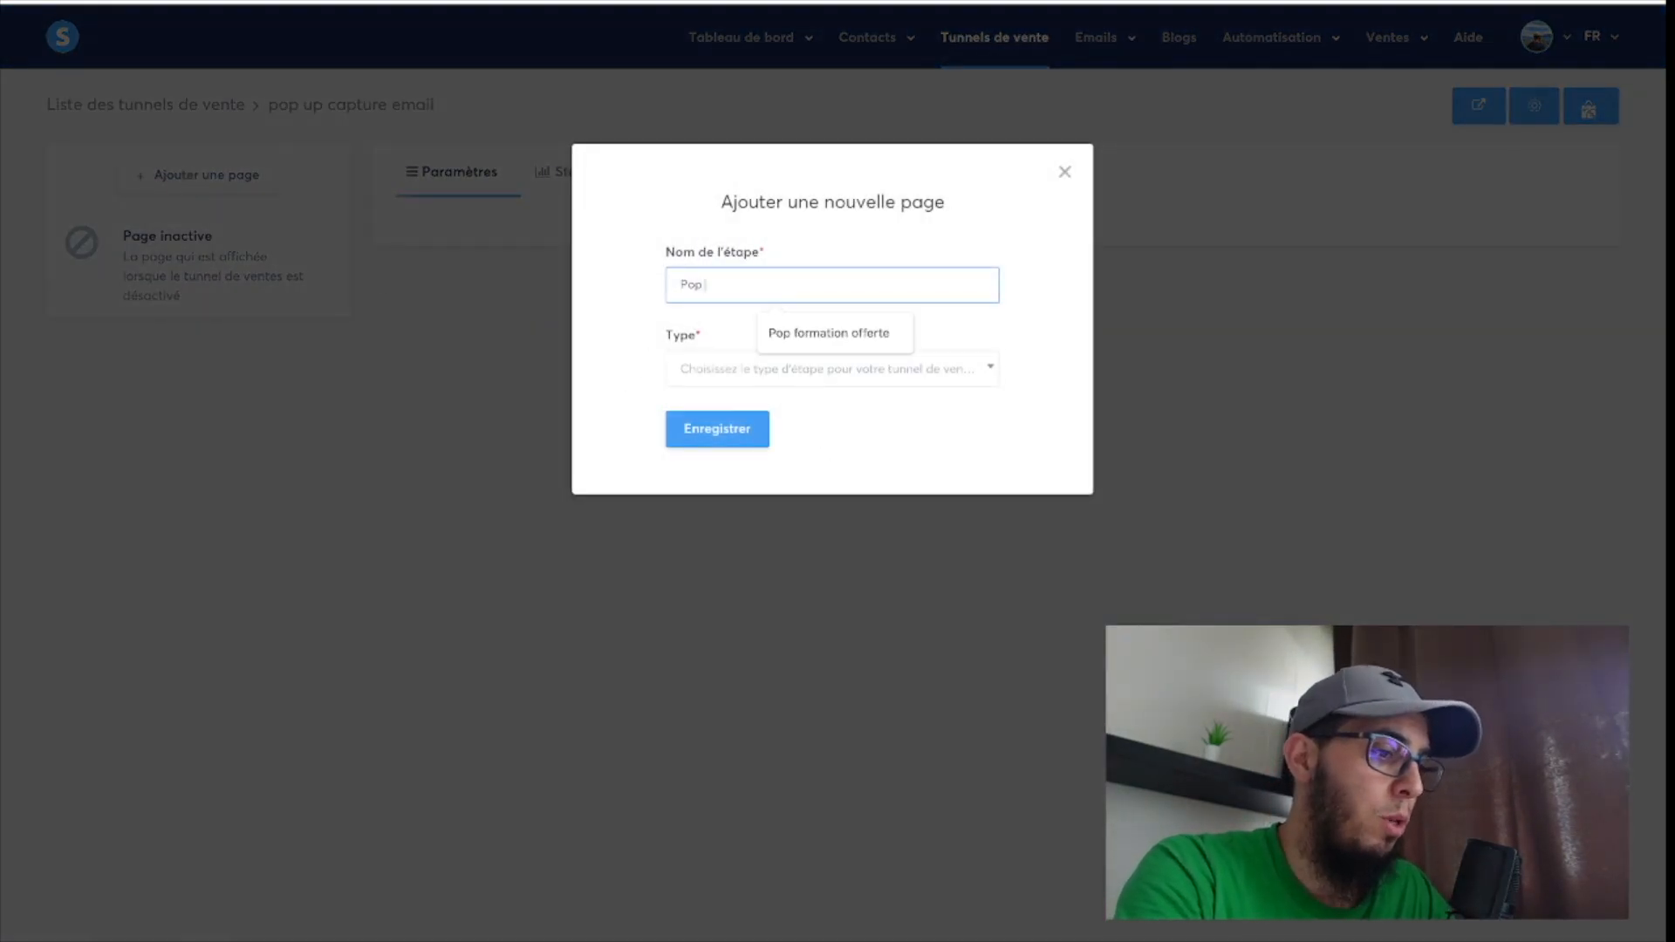
type("up capture")
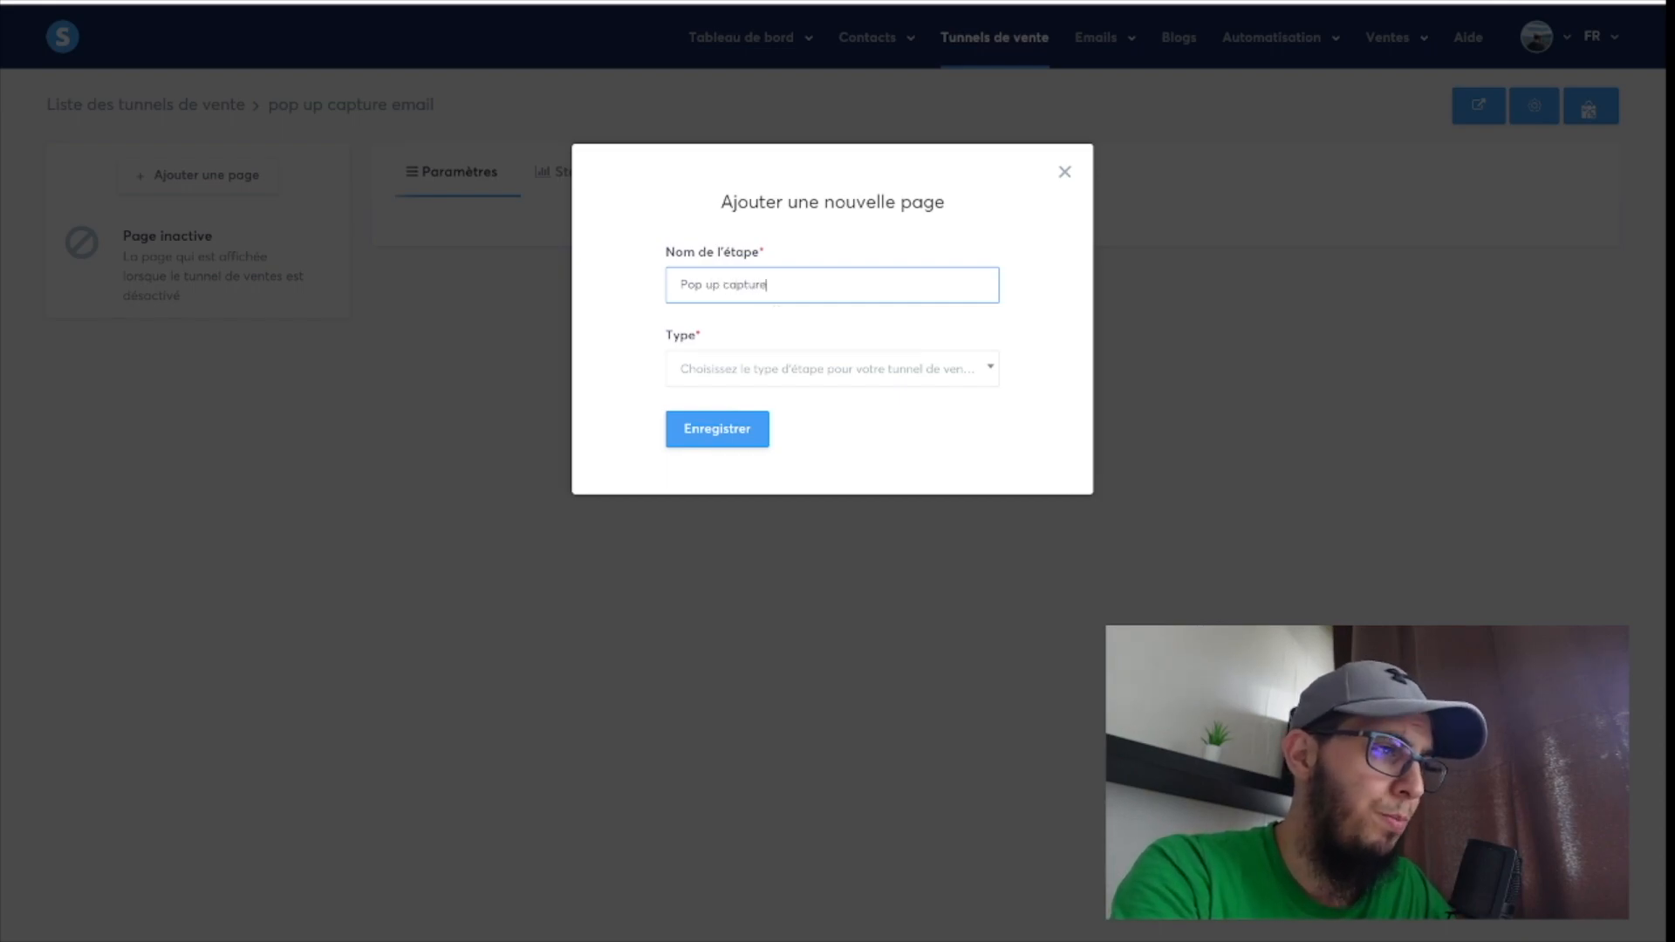
left_click(780, 384)
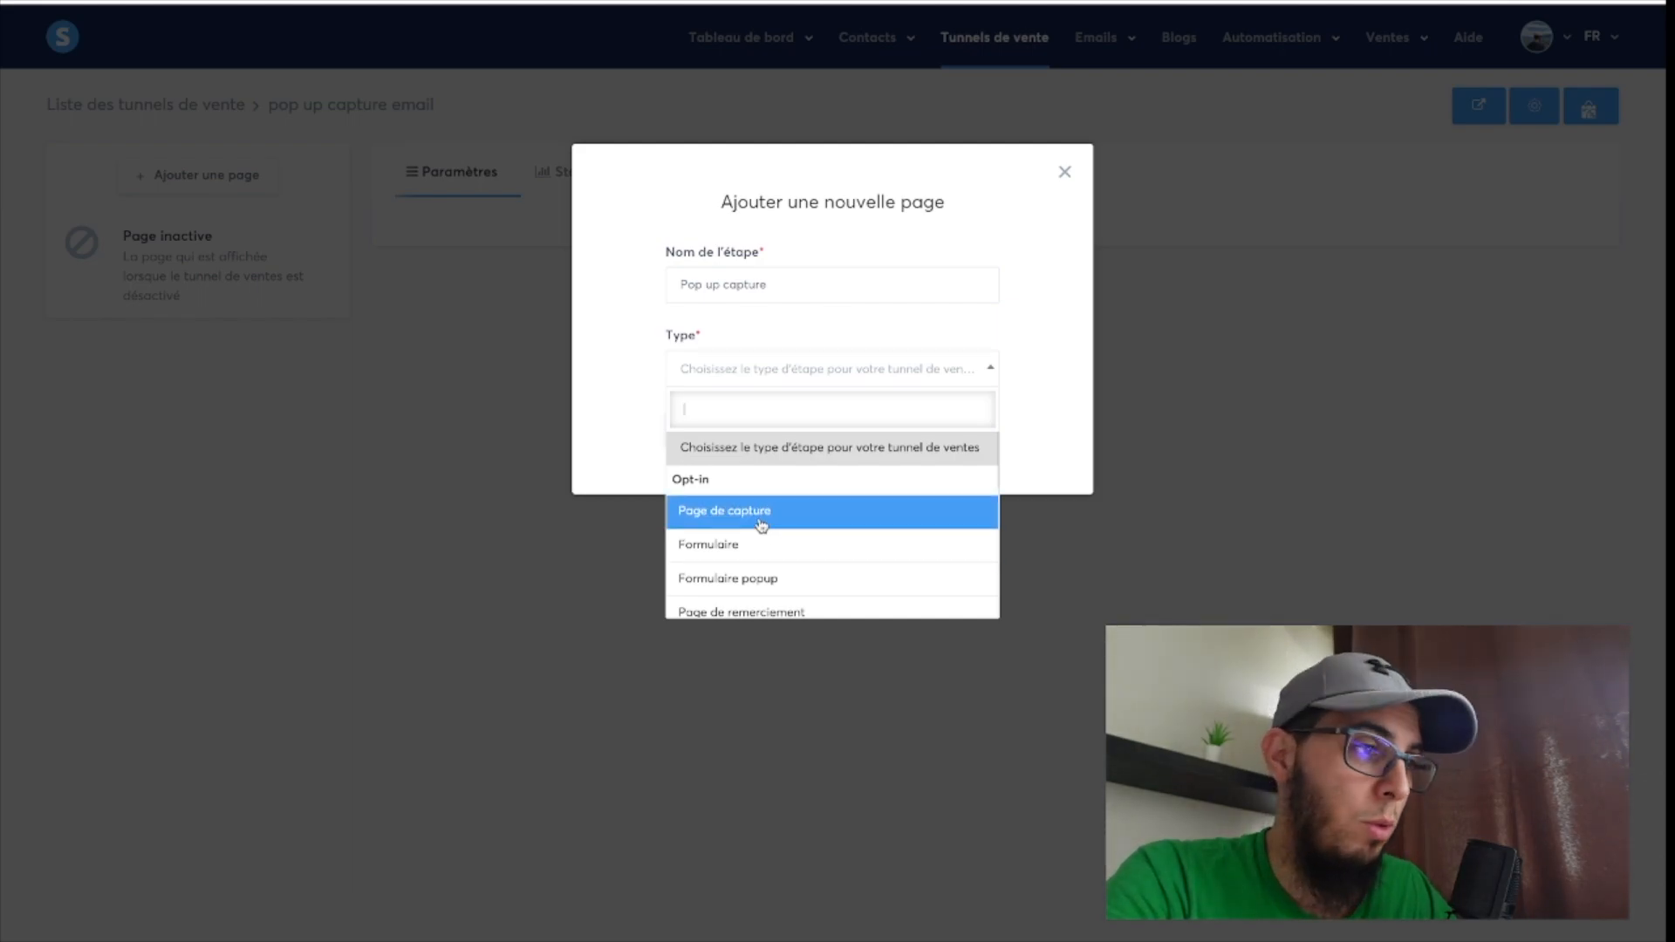
scroll(760, 523, "down", 1)
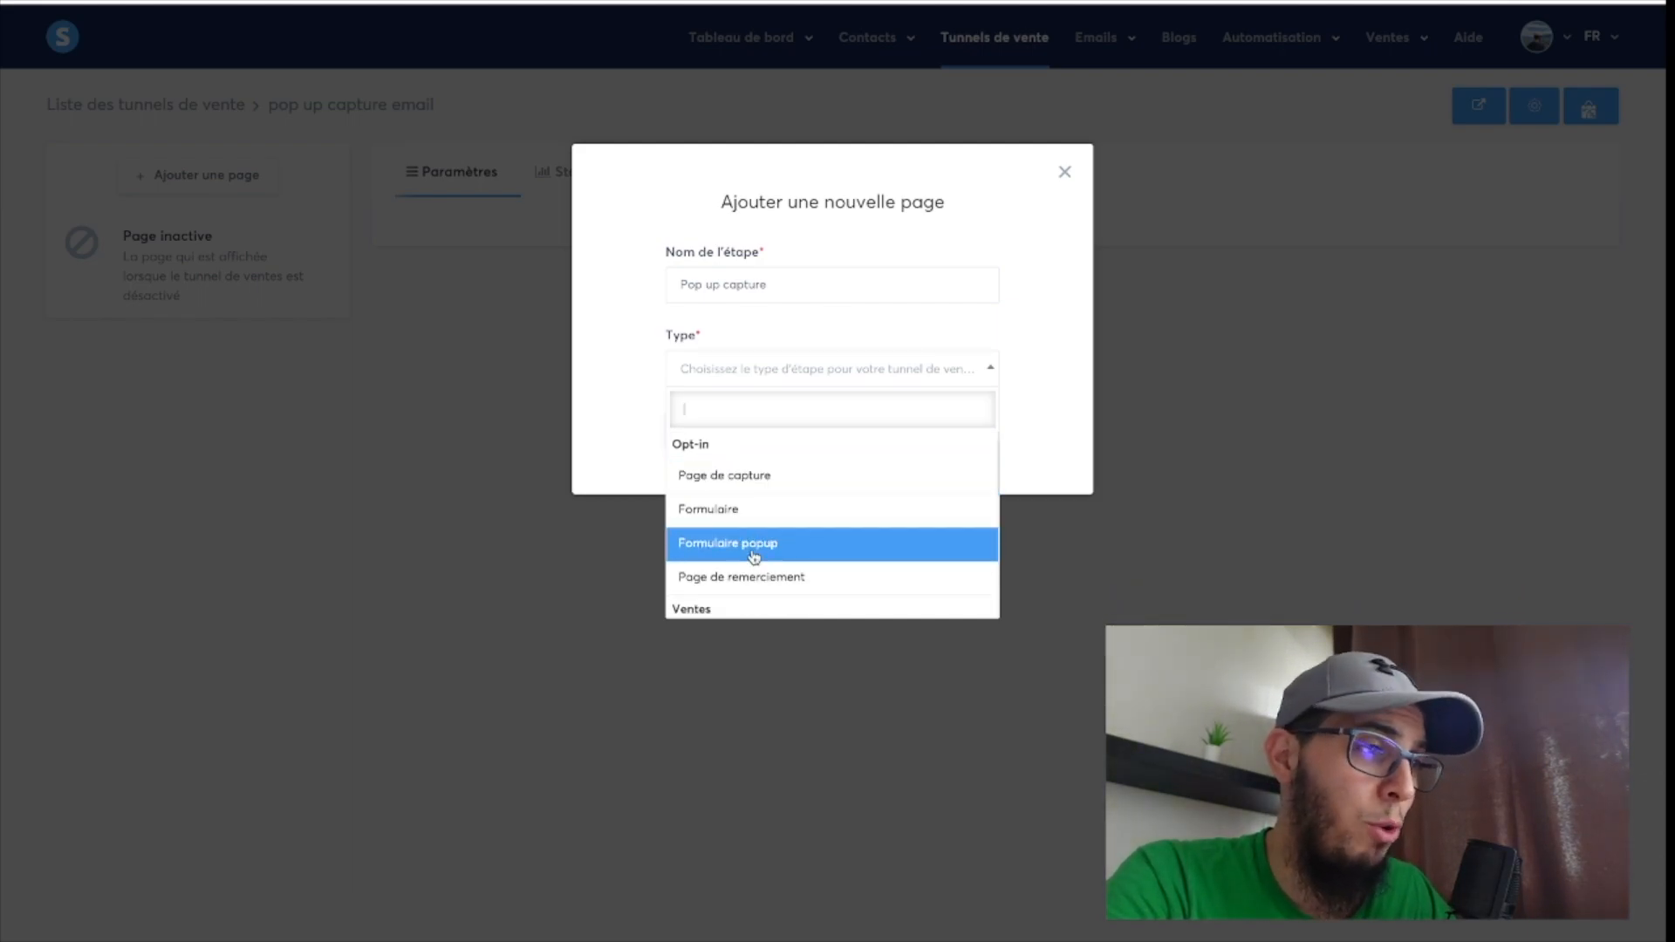
left_click(755, 556)
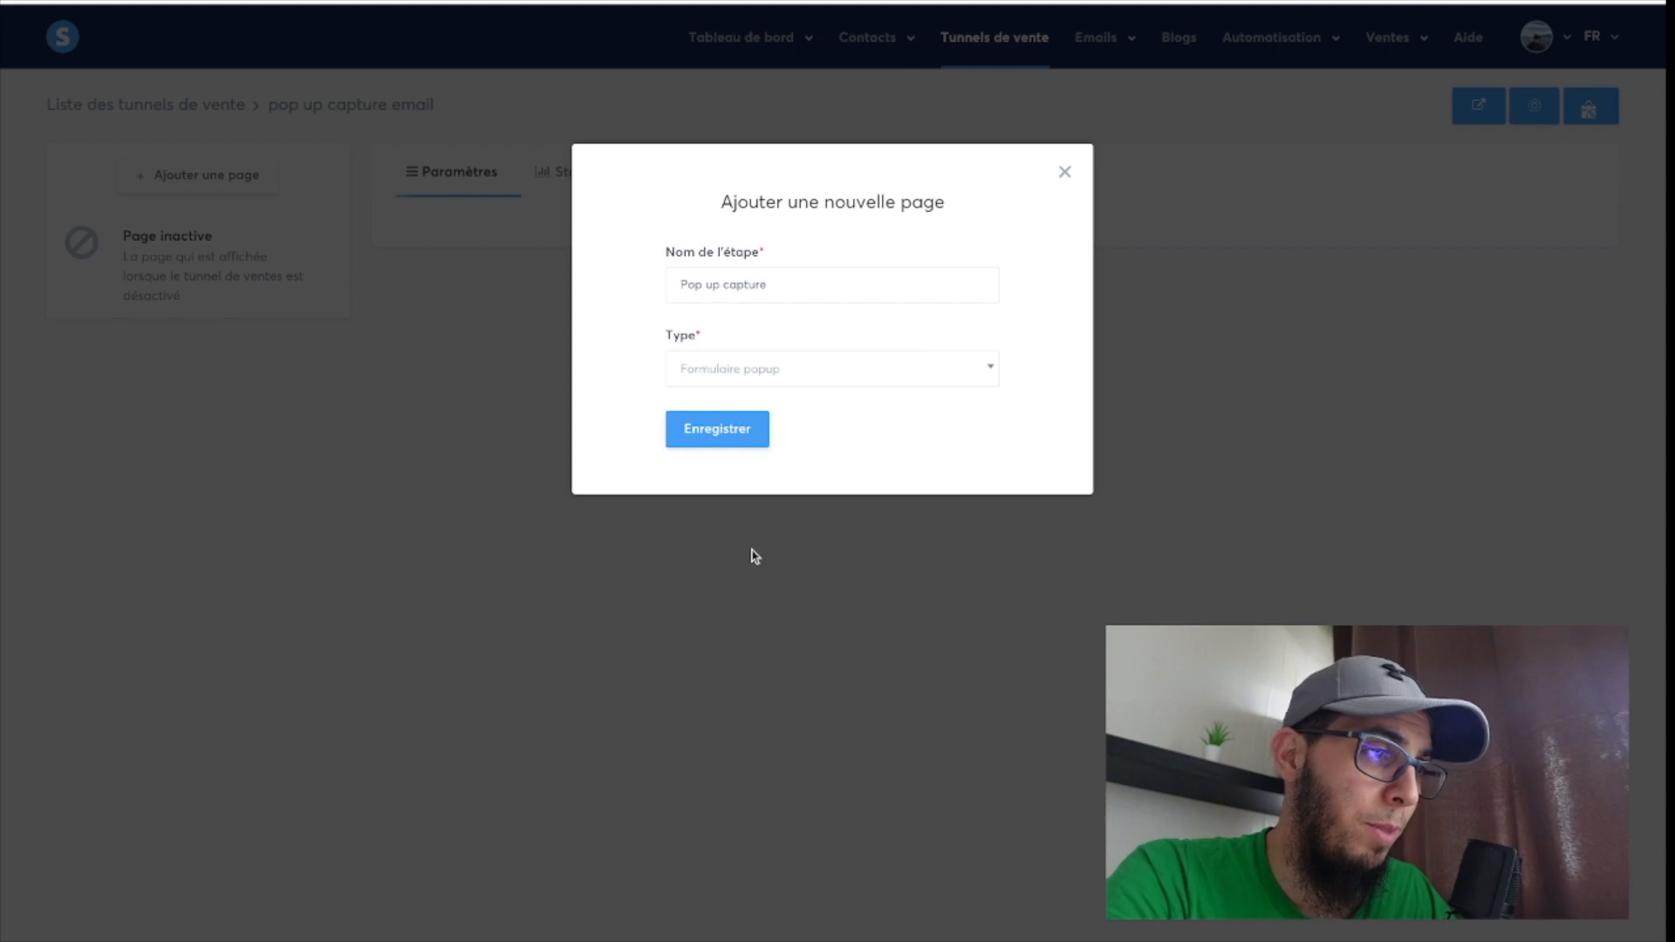
left_click(718, 432)
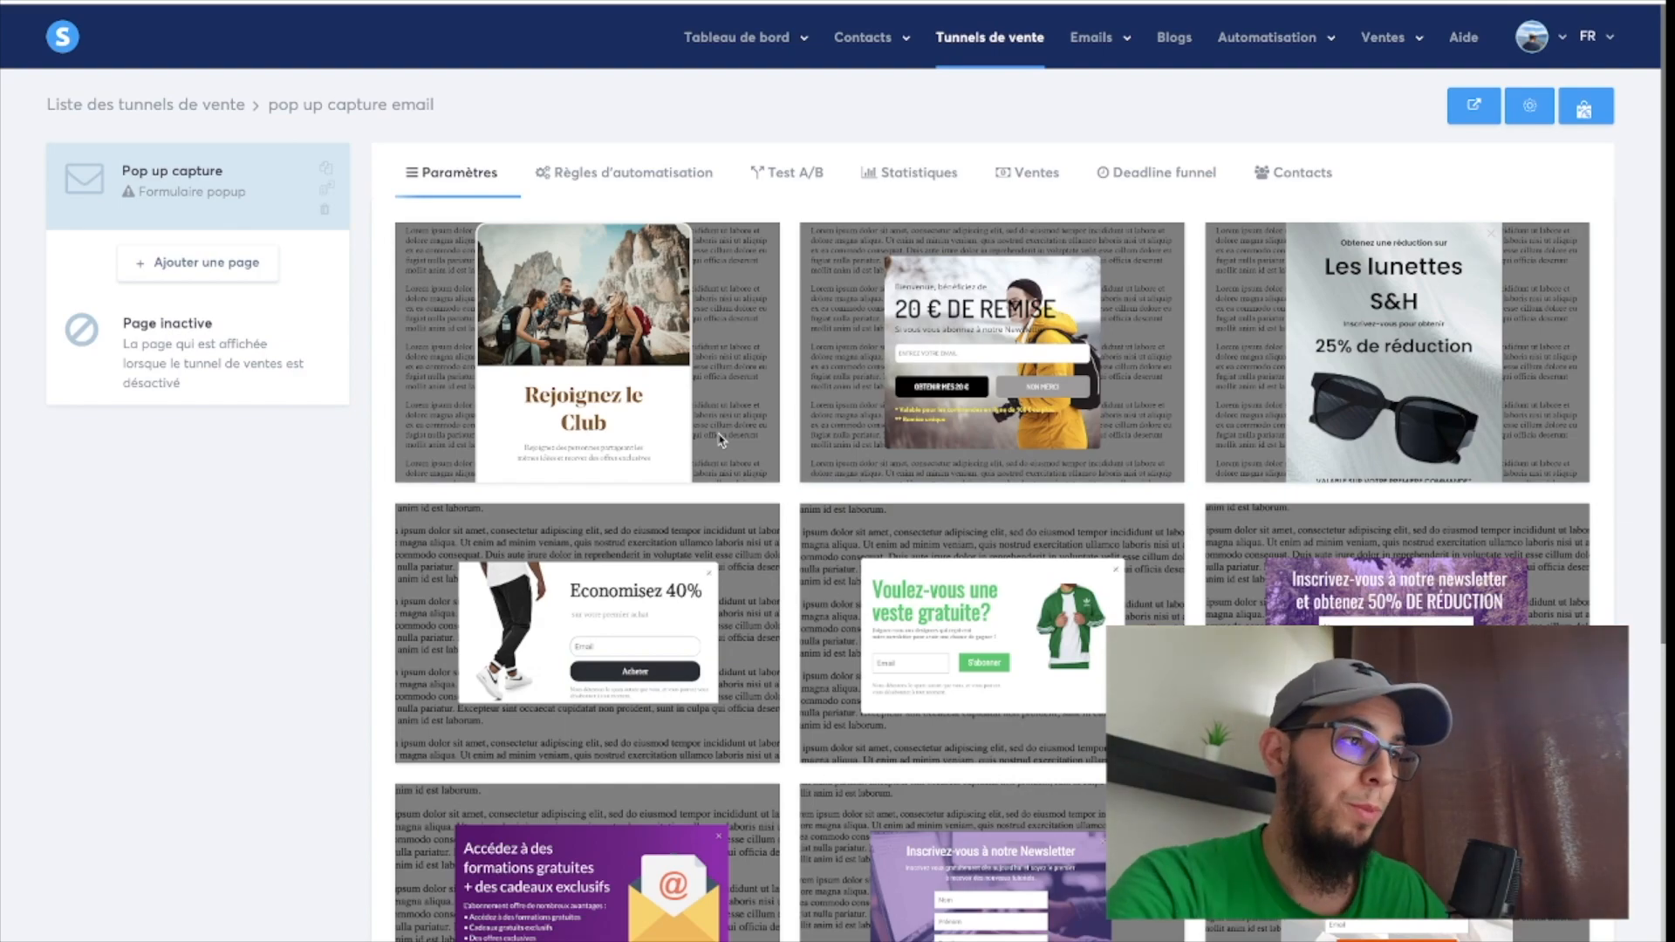
Browse the pop-up templates and select the "Rejoignez le Club" template for the new page.
scroll(645, 432, "down", 5)
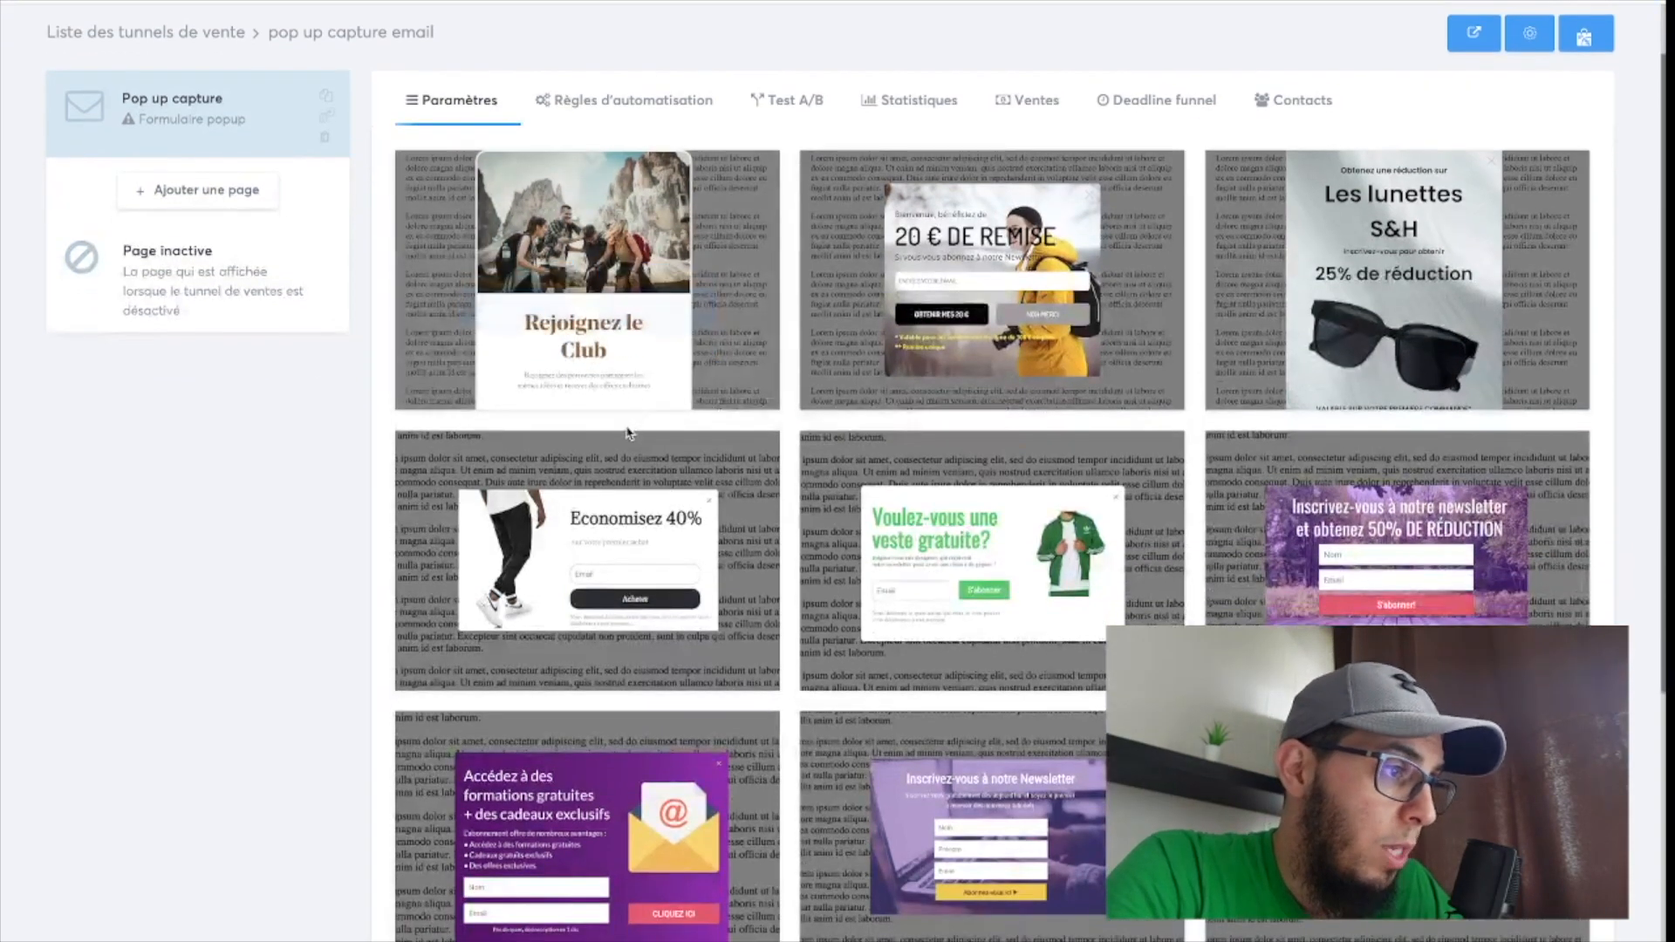
scroll(628, 432, "up", 5)
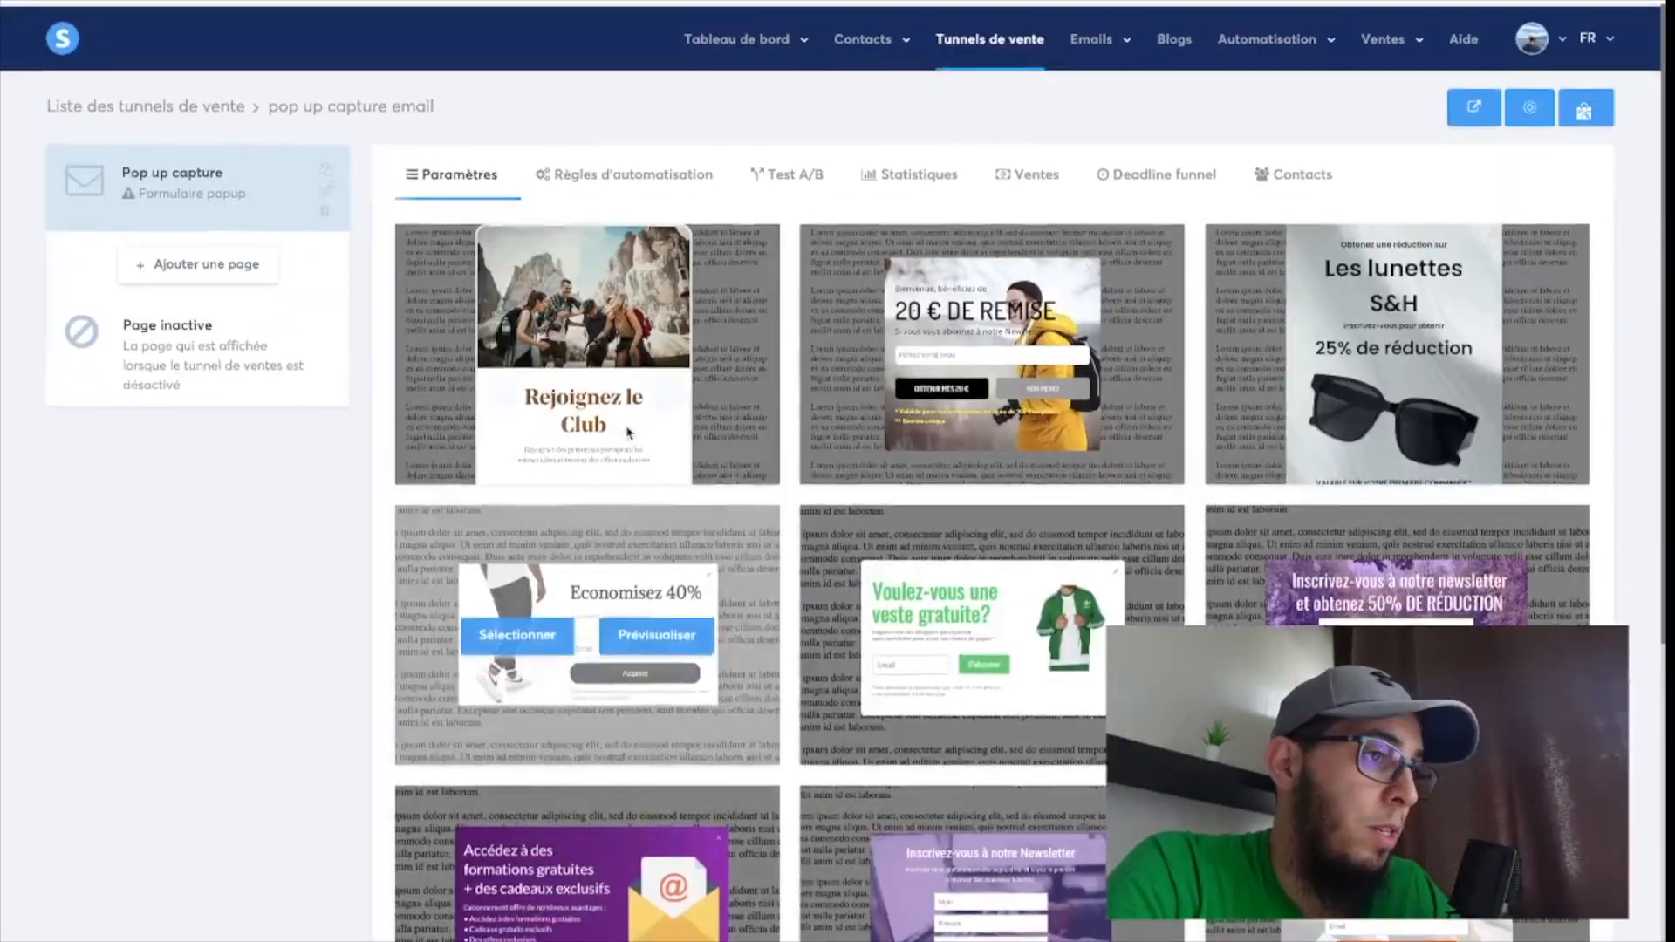
mouse_move(632, 329)
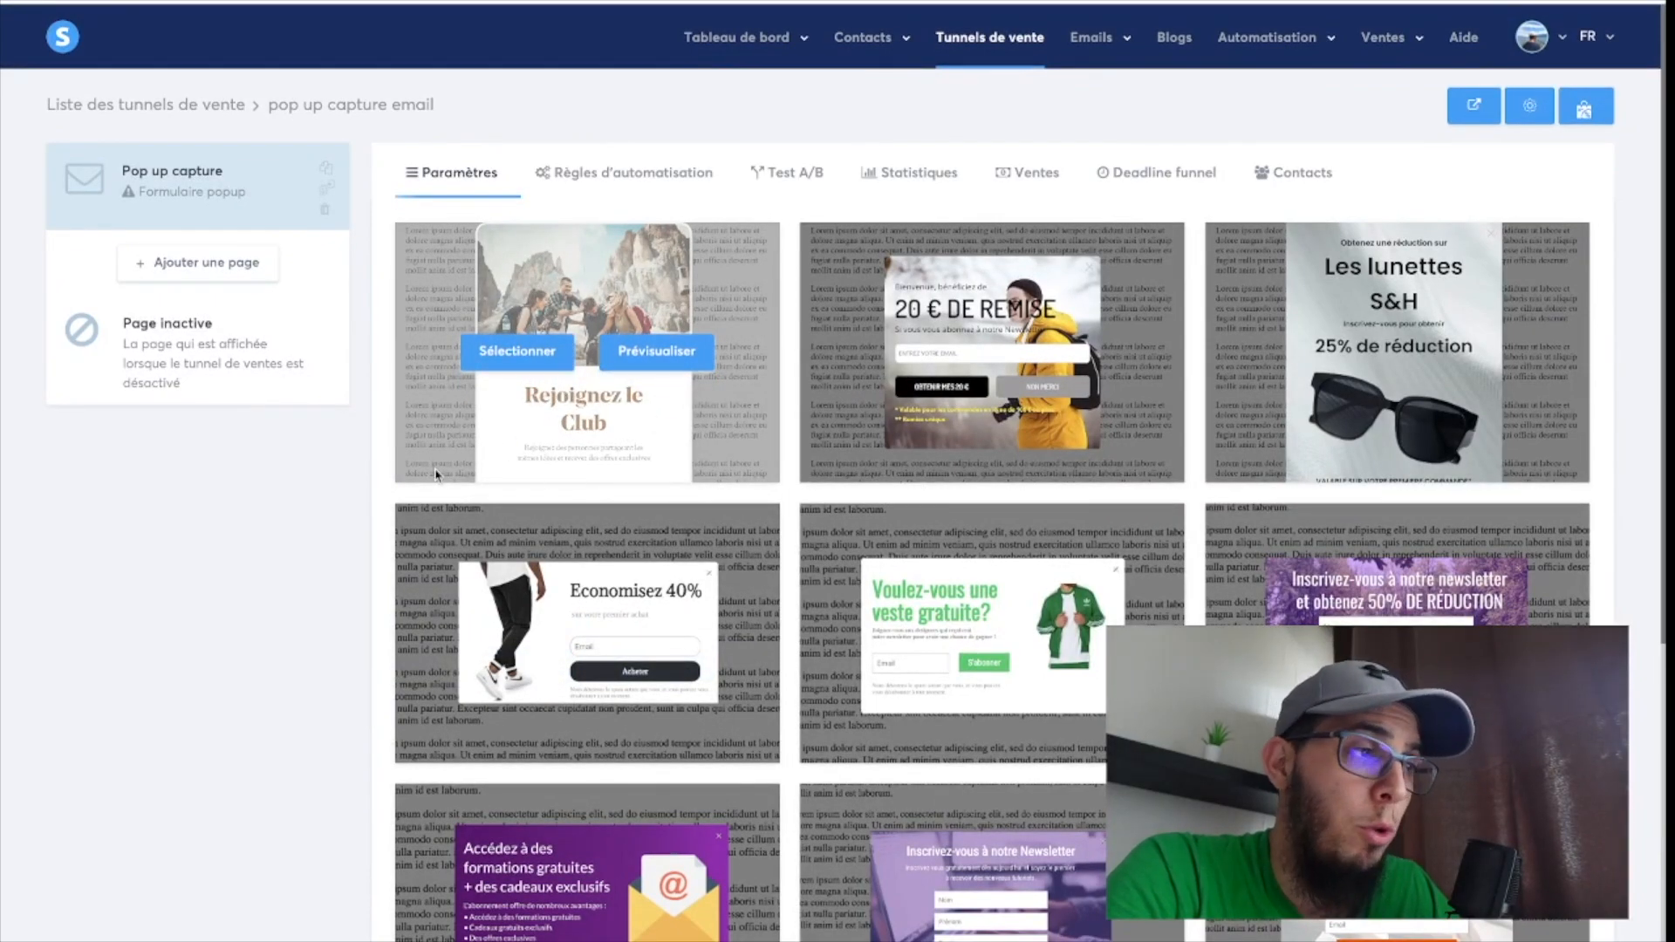
left_click(534, 357)
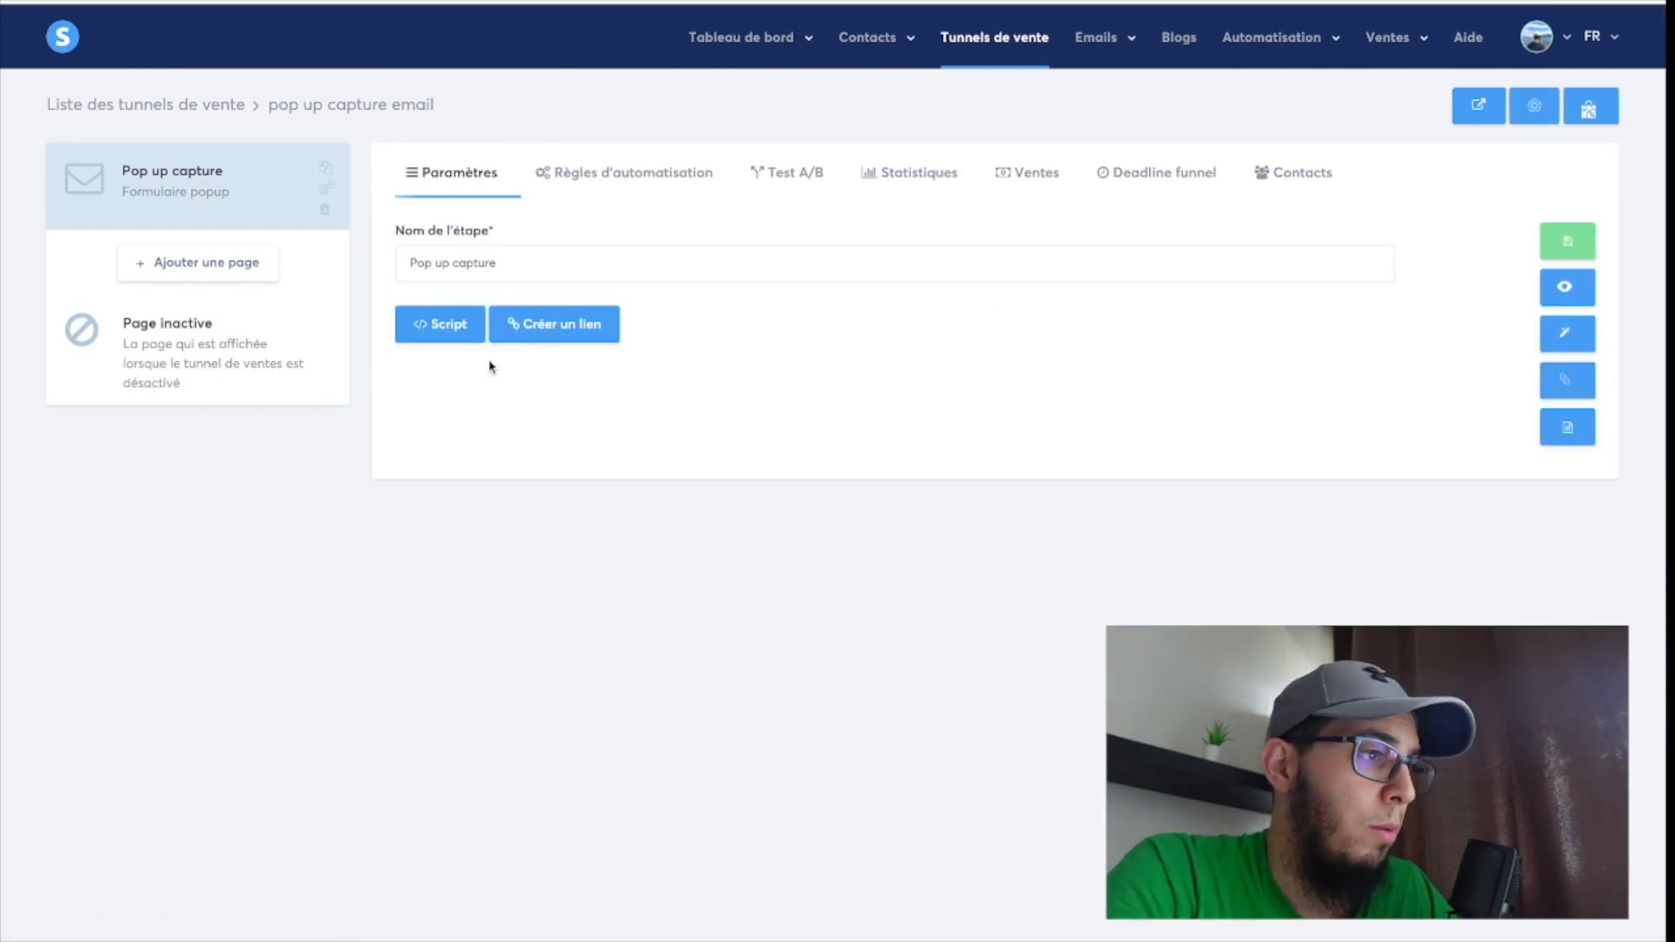
View the embed script tag of the "Pop up capture" step and close it.
triple_click(486, 262)
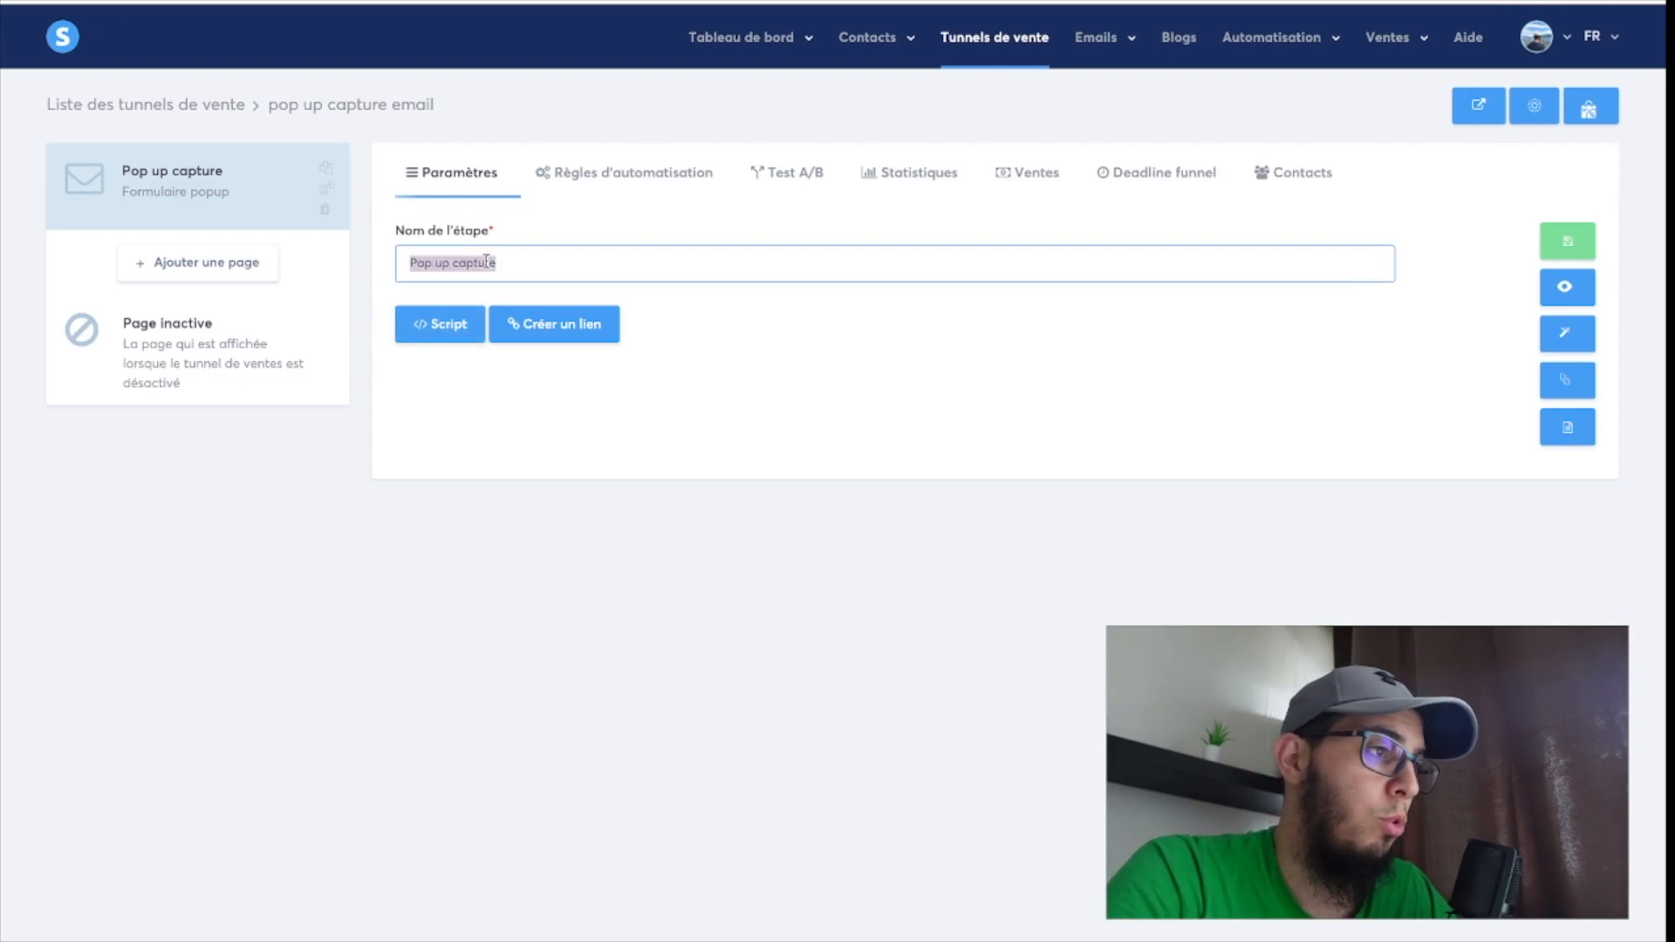
left_click(498, 416)
left_click(441, 324)
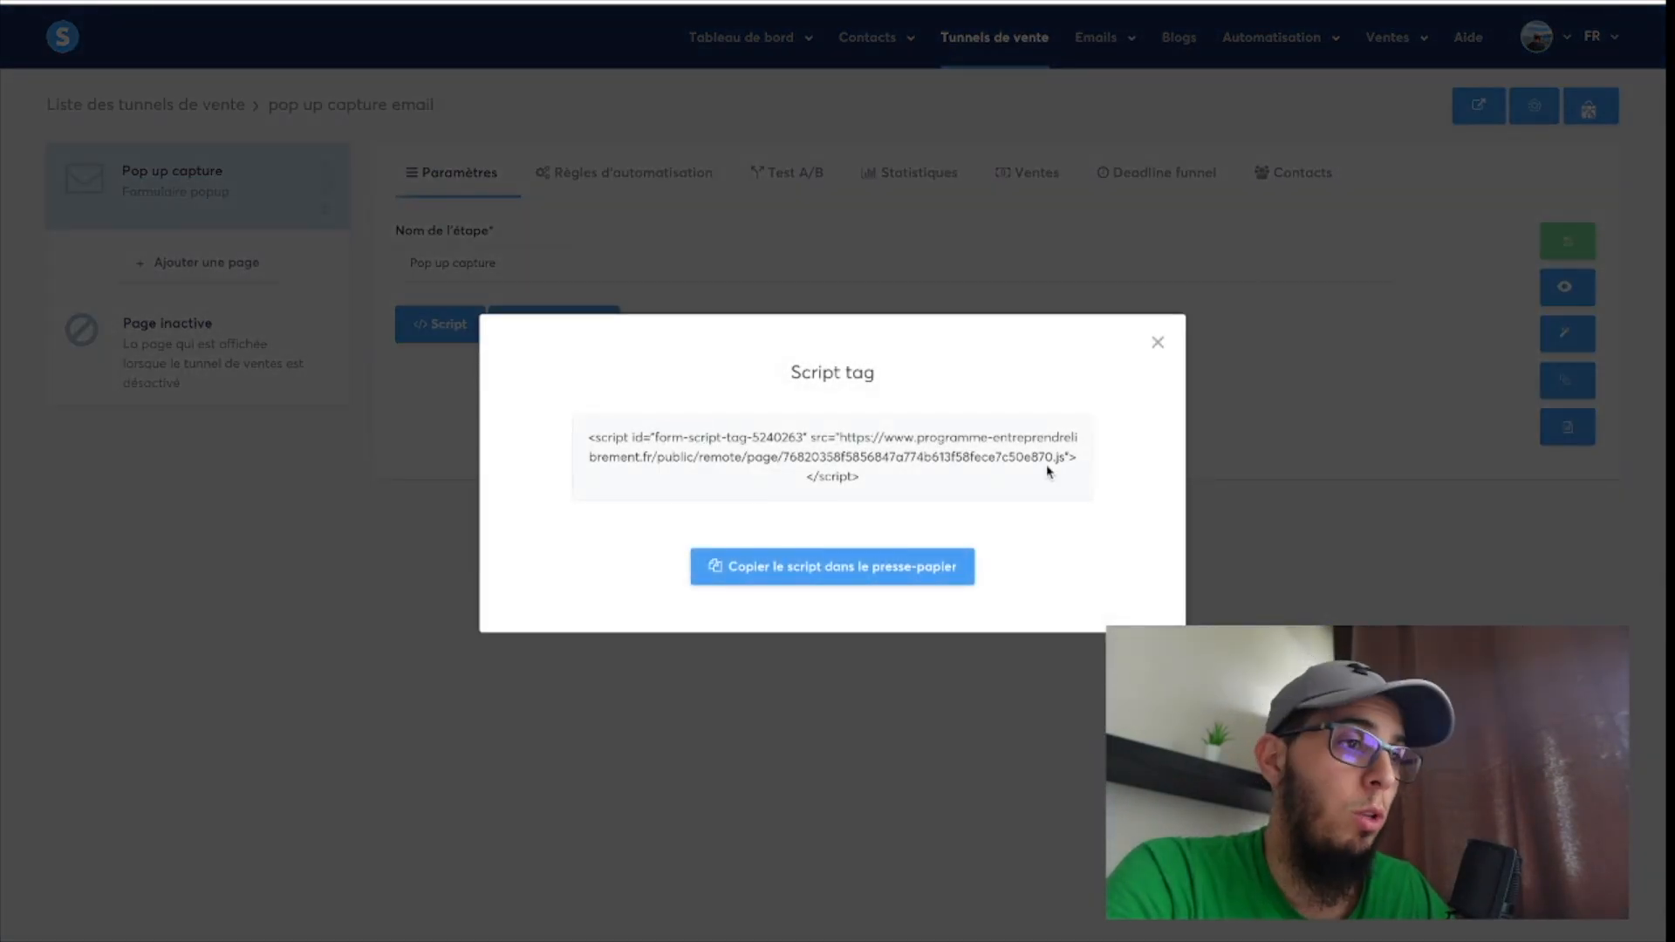
left_click(1157, 343)
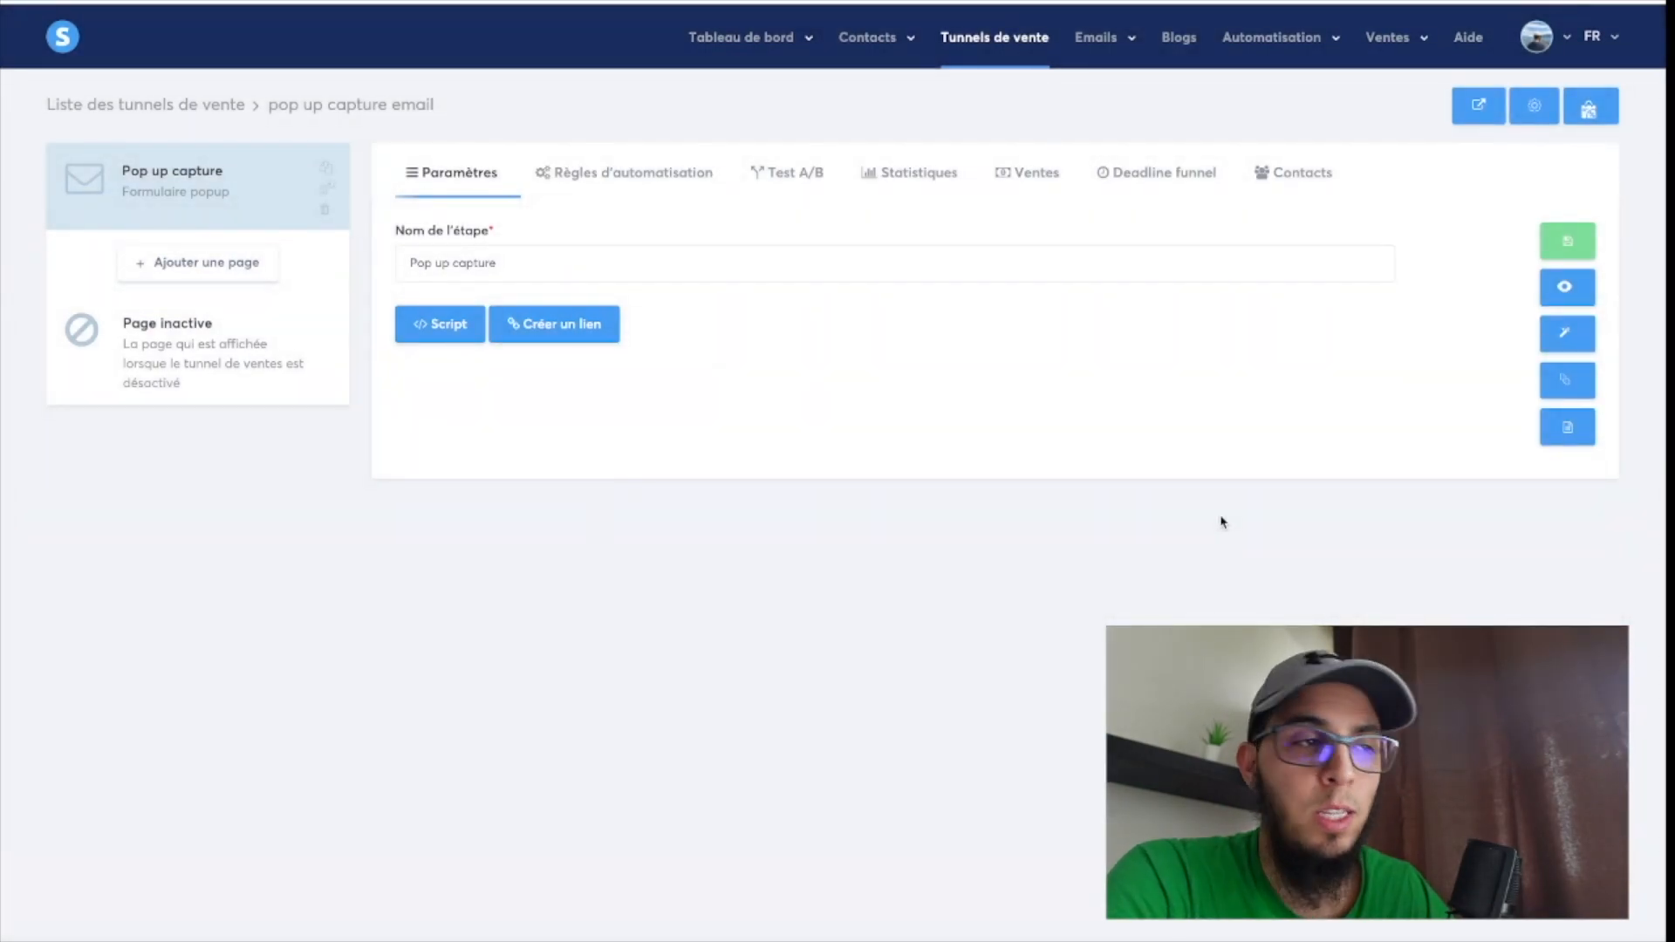
Open the pop-up in the page editor and replace its heading with "LA FORMATION POUR GAGNER DE L'ARGENT".
left_click(1567, 337)
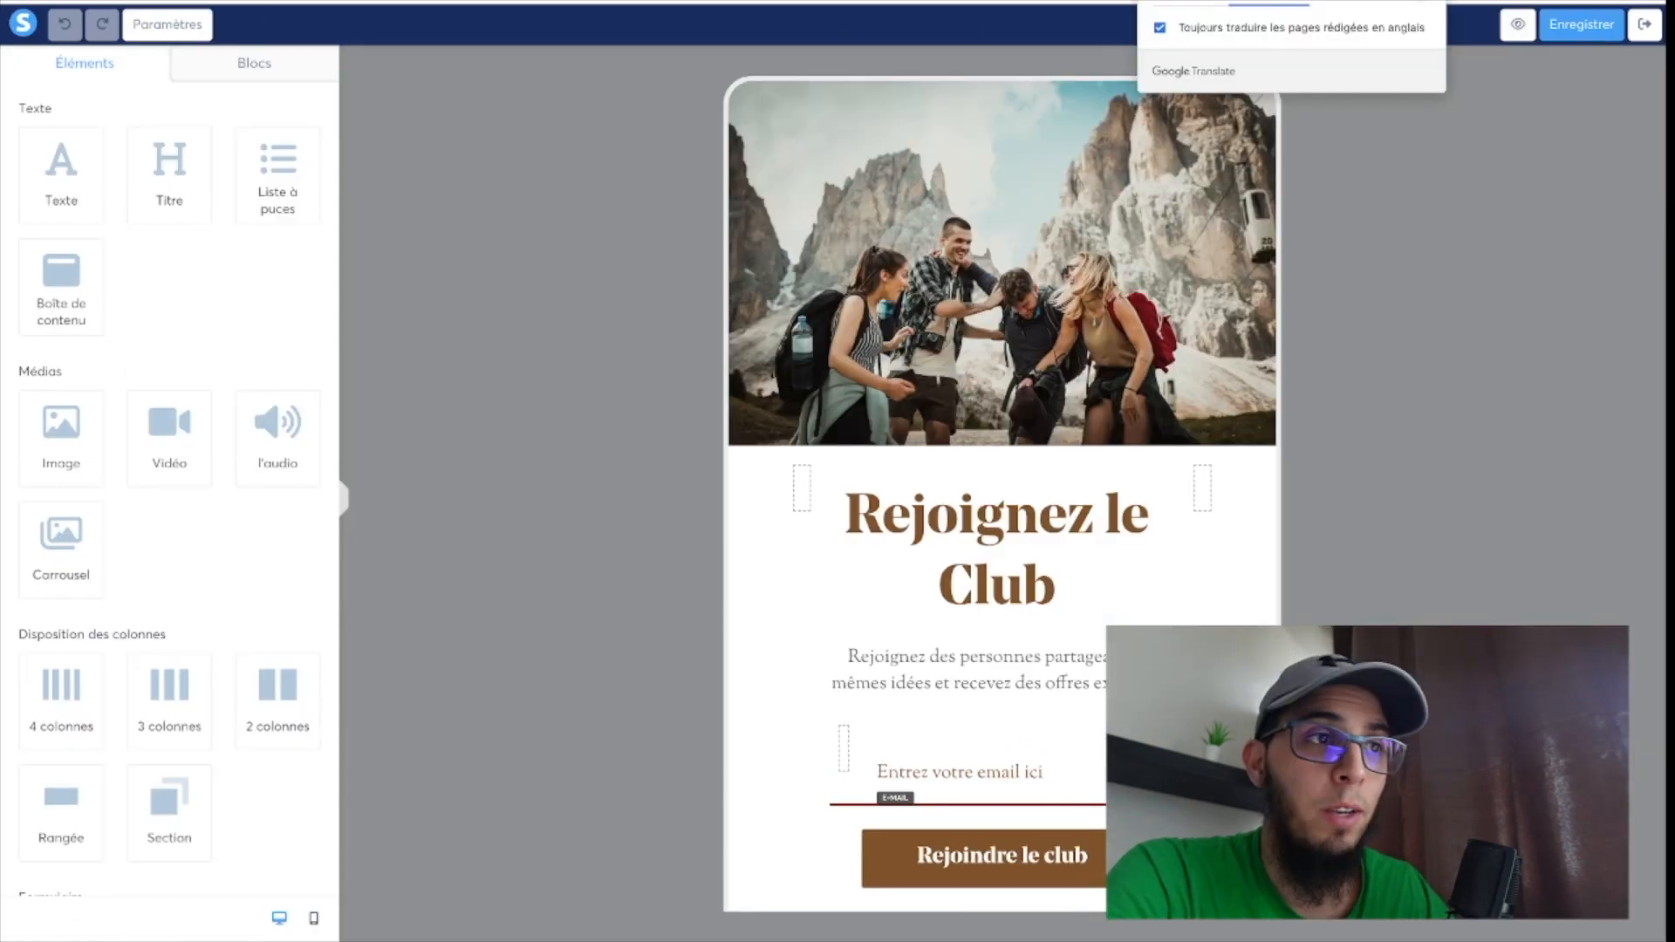
left_click(1424, 0)
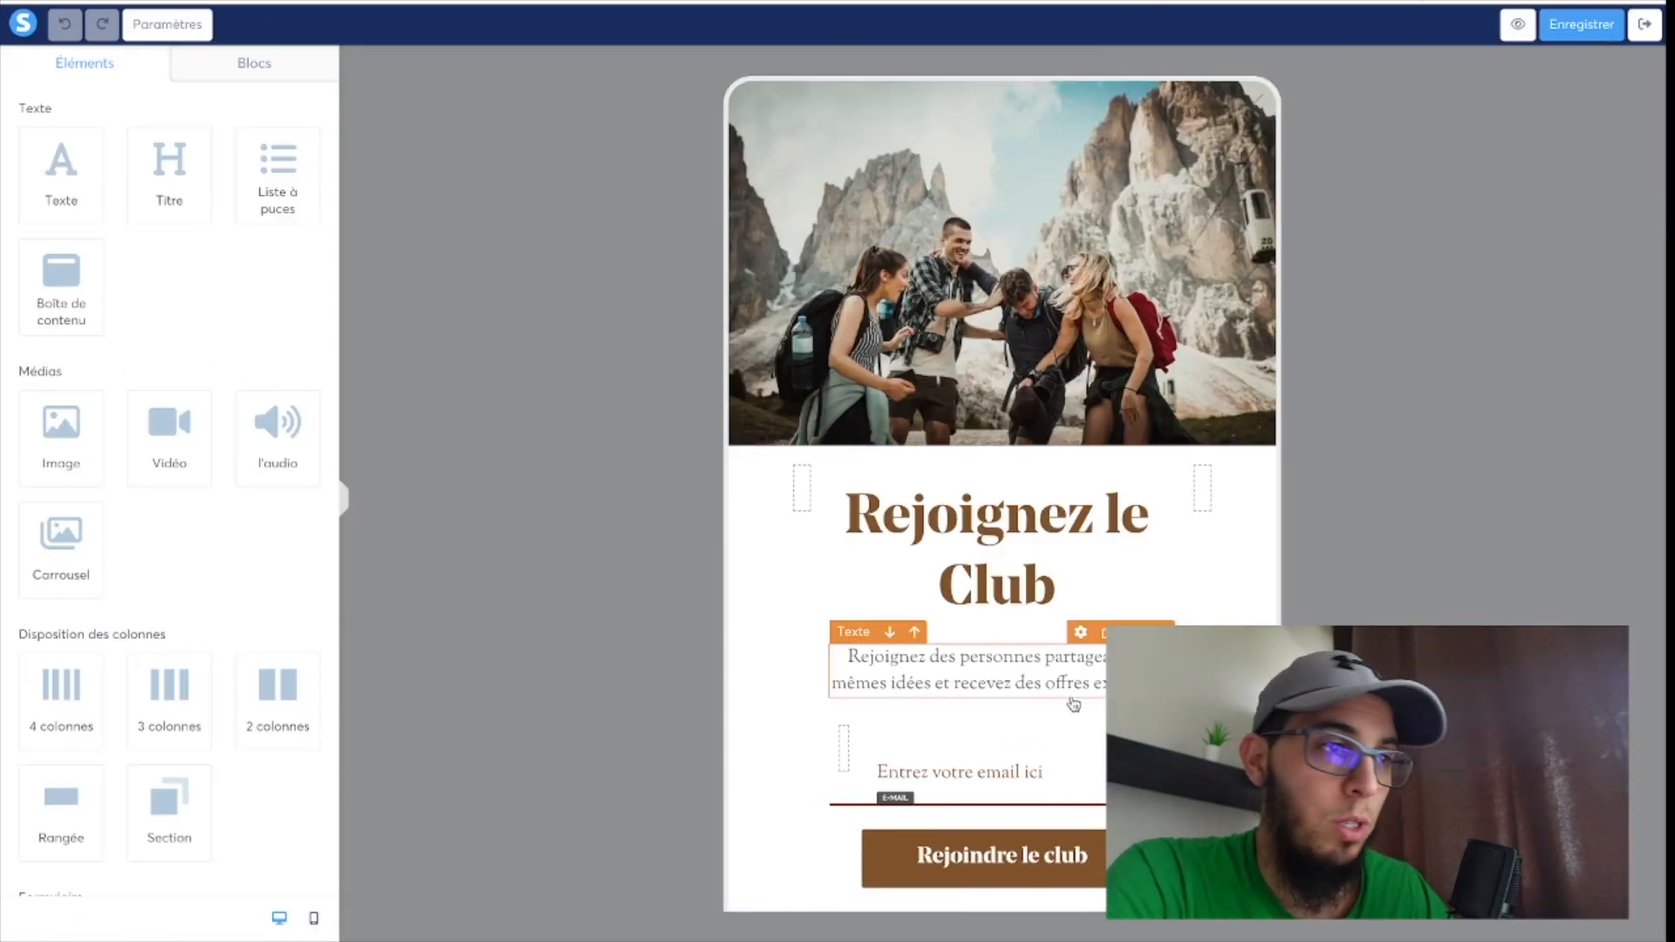
triple_click(993, 568)
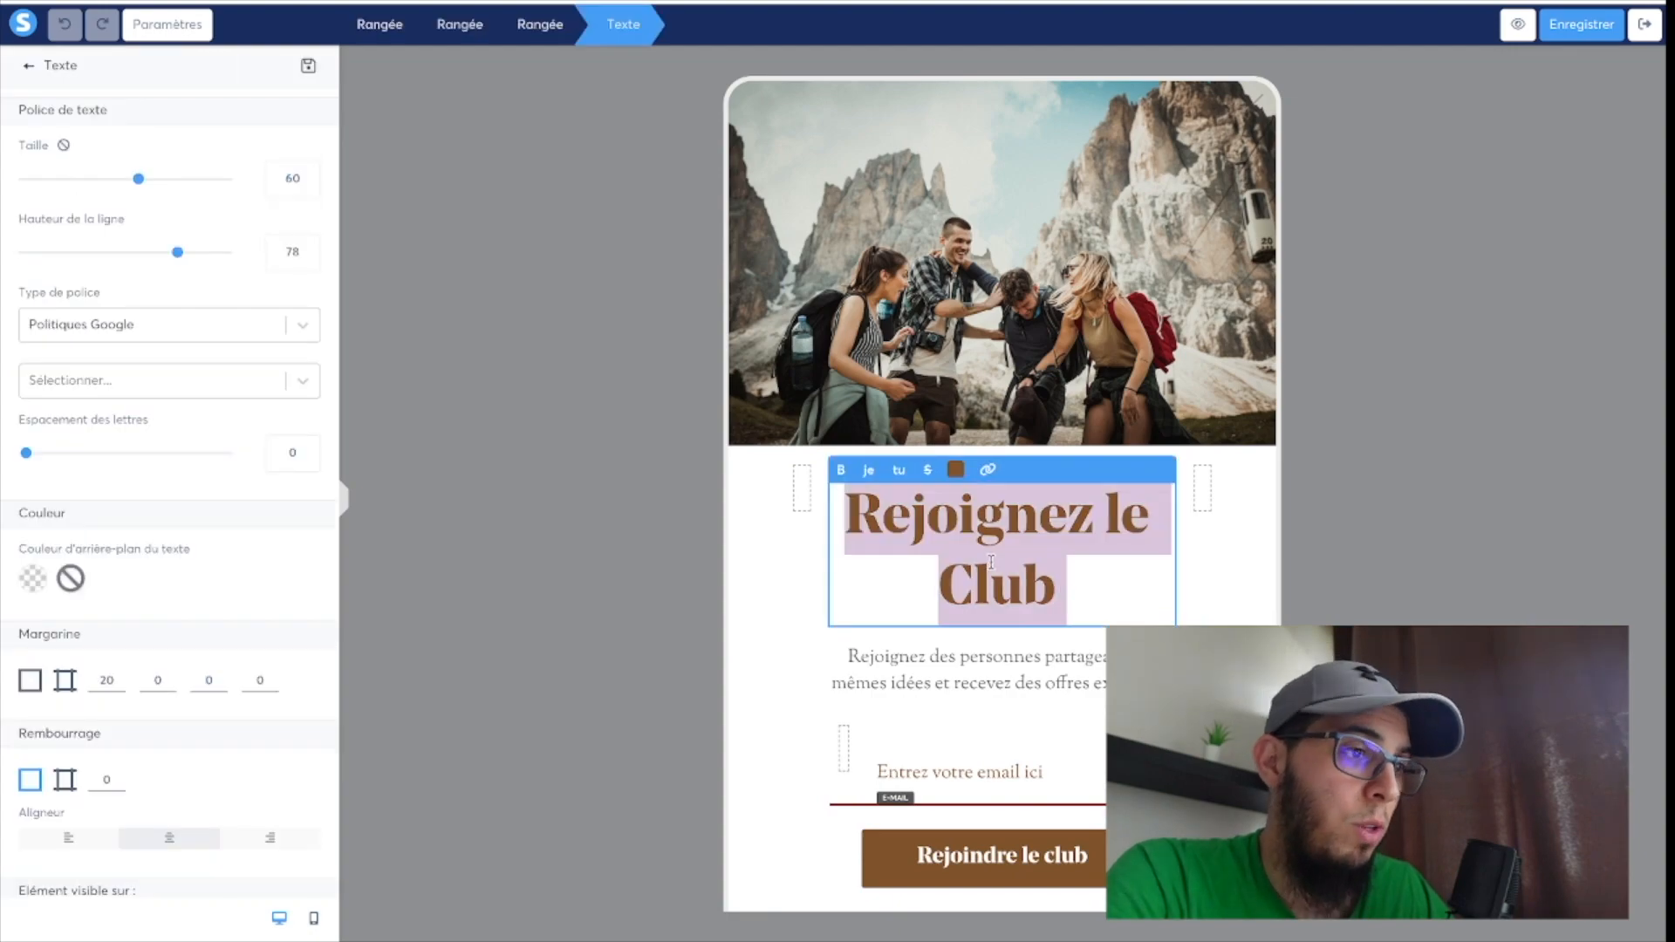
type("La")
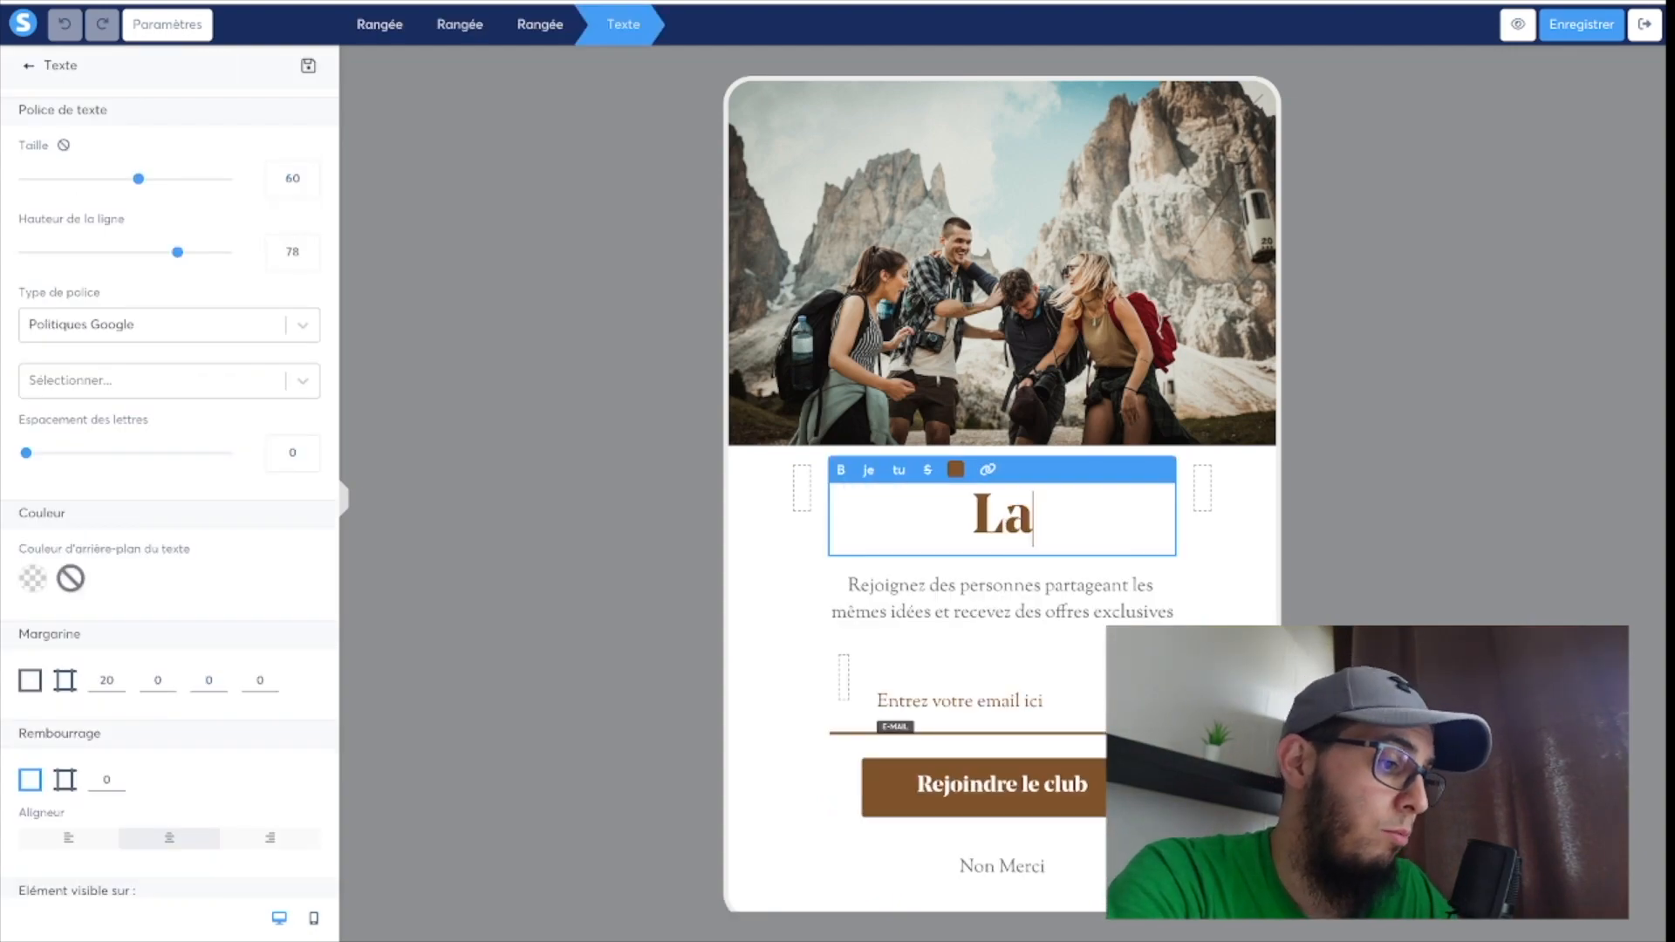
type(" fo")
key("BackSpace")
key("BackSpace")
key("BackSpace")
key("BackSpace")
key("BackSpace")
type("LA")
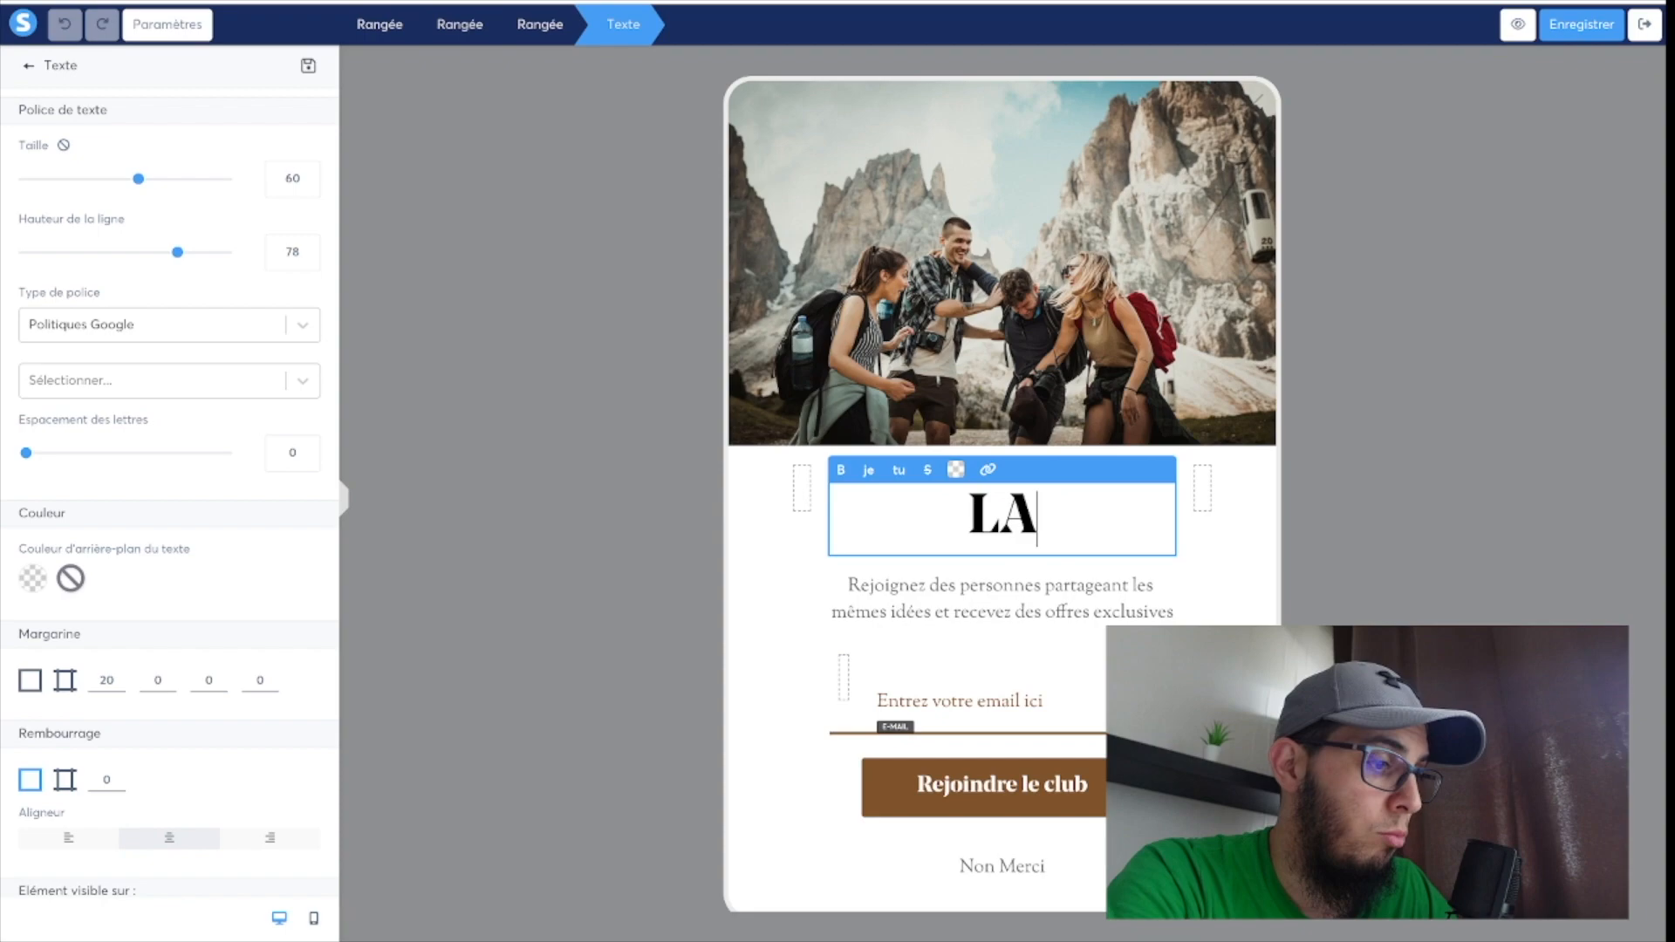
type(" FORMATION POUR GAGNER")
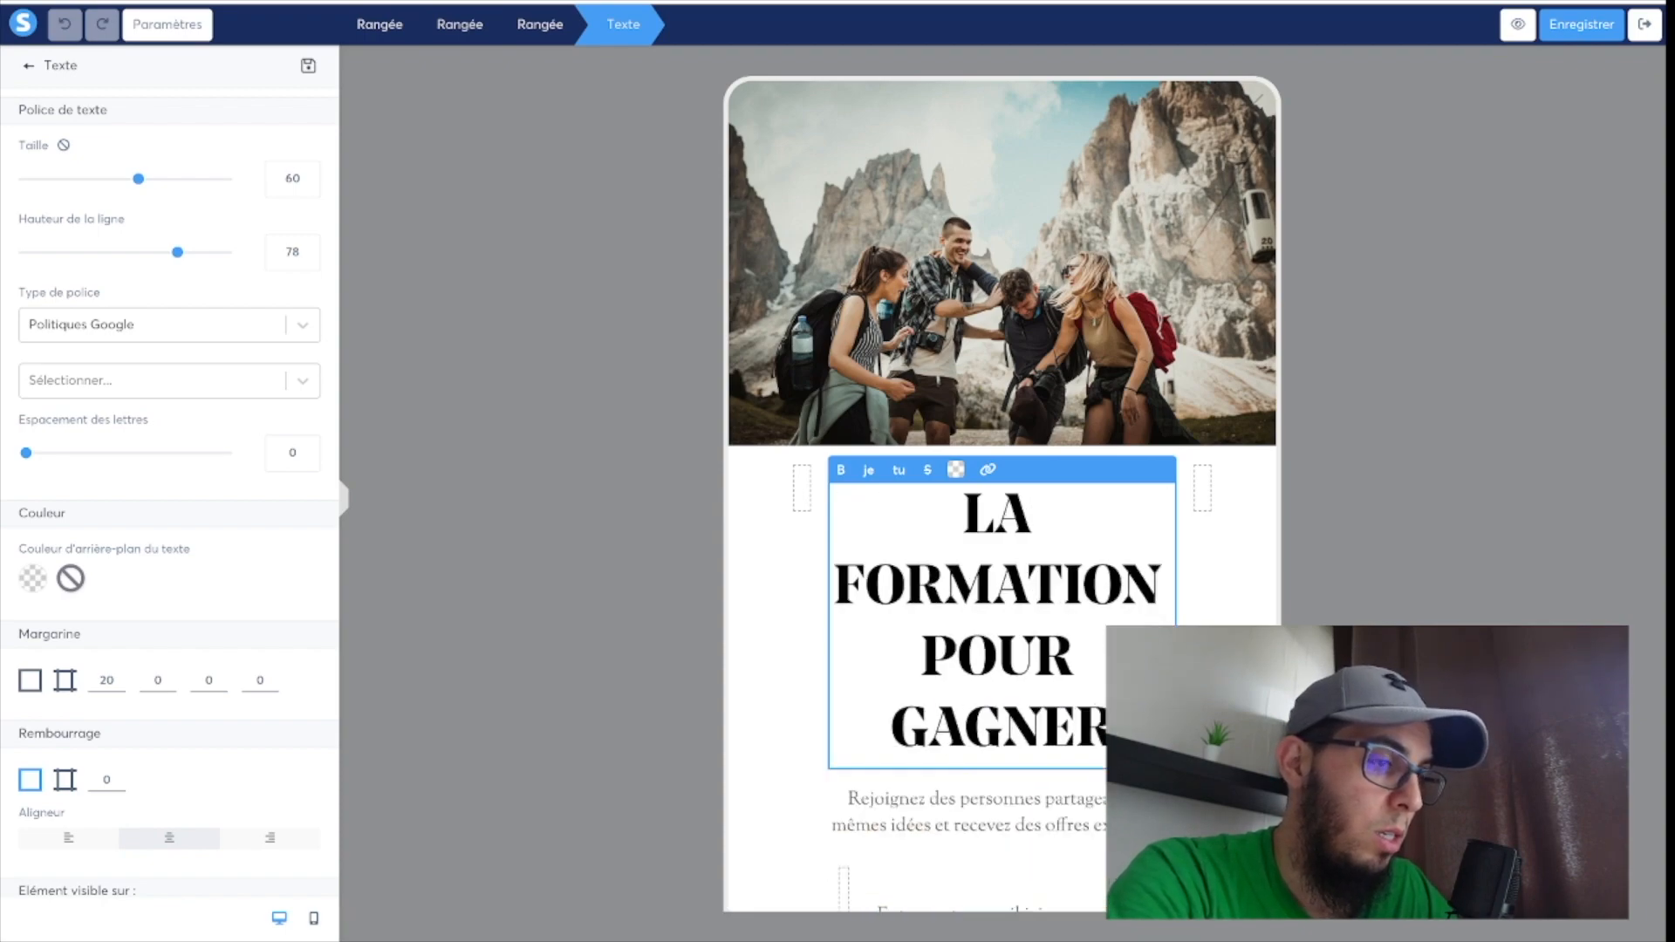
type(" DE L'AR")
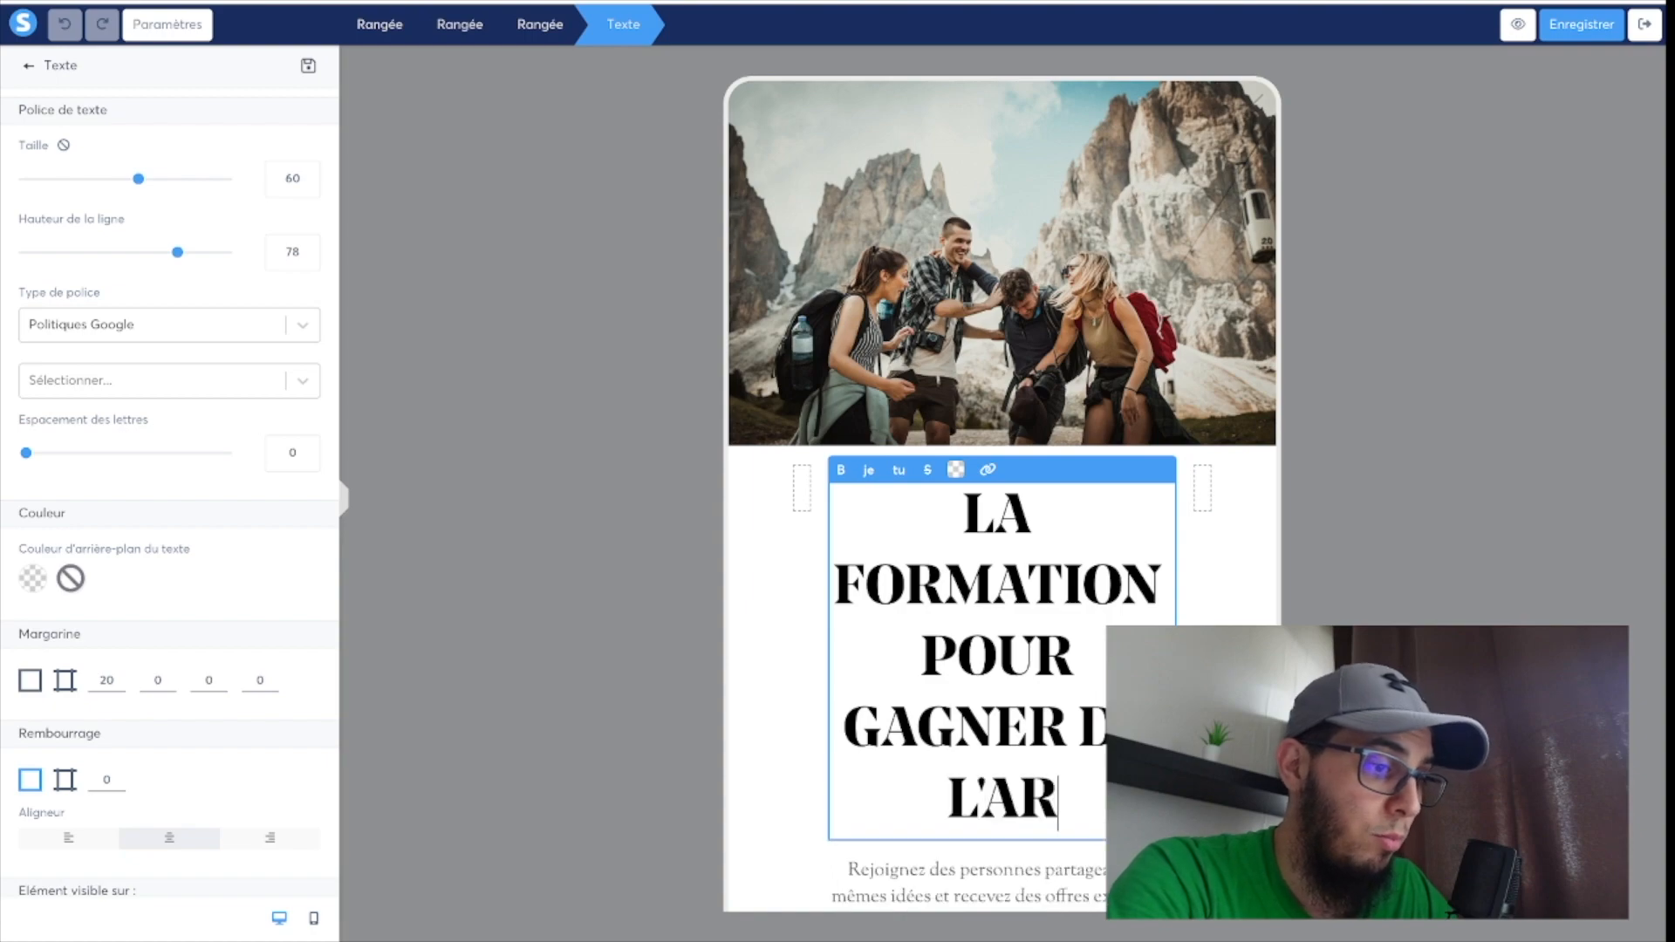
type("GENT")
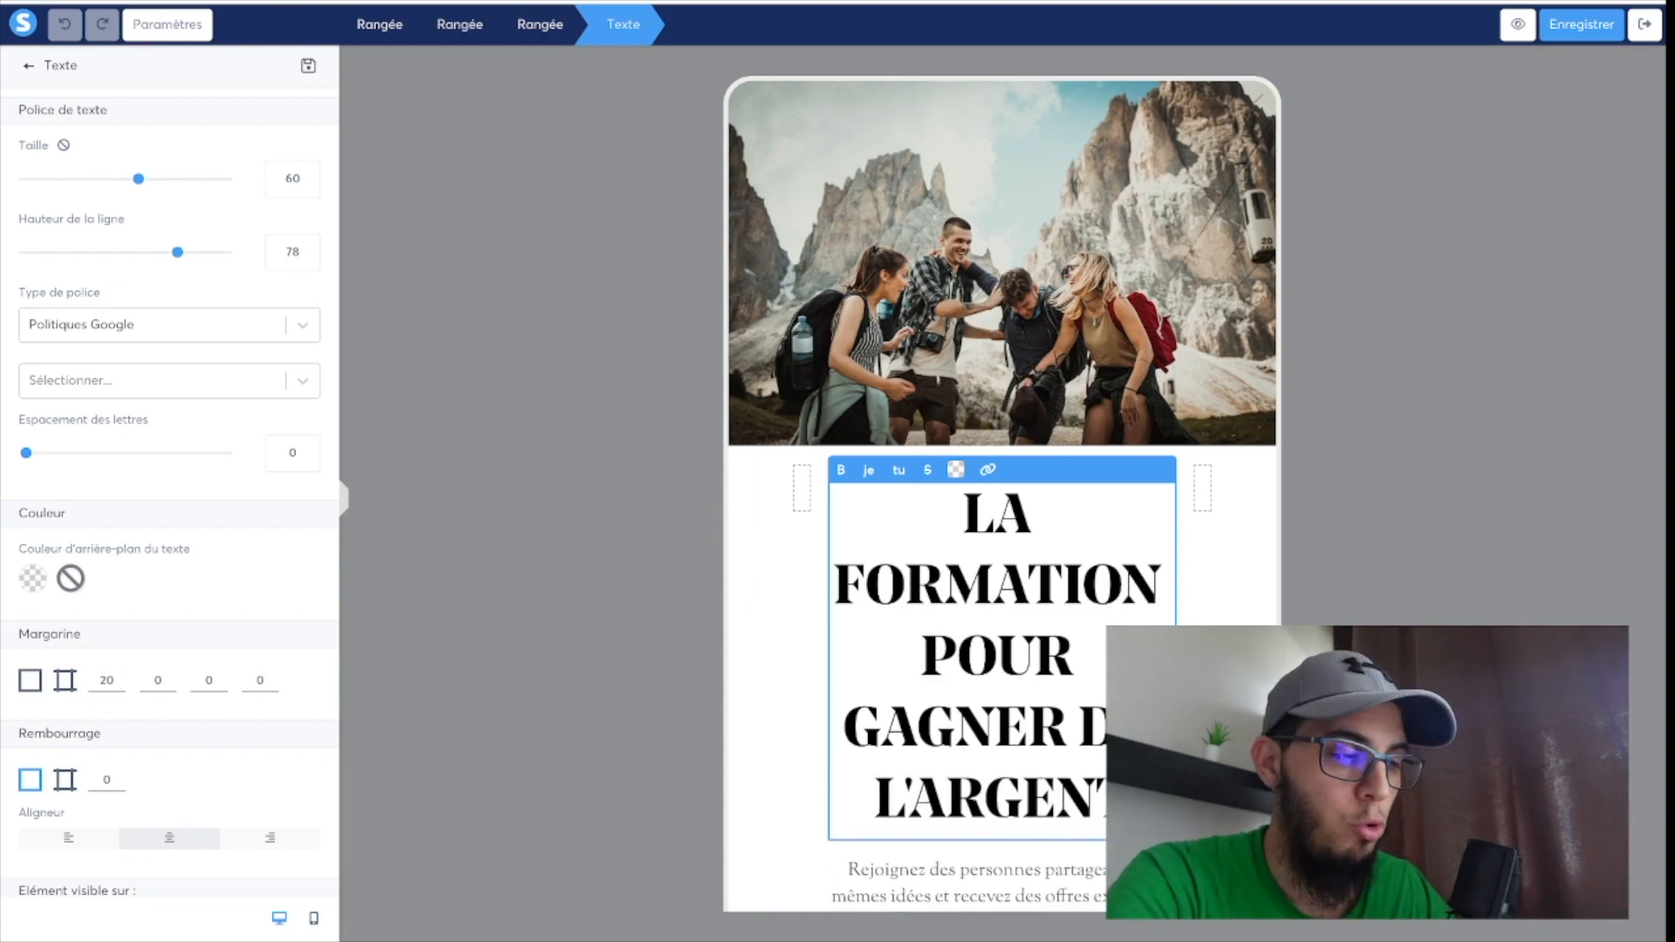
Replace the pop-up's hikers photo with the "Création de contenu" book image from the uploaded images and set its size to 359.
left_click(1108, 240)
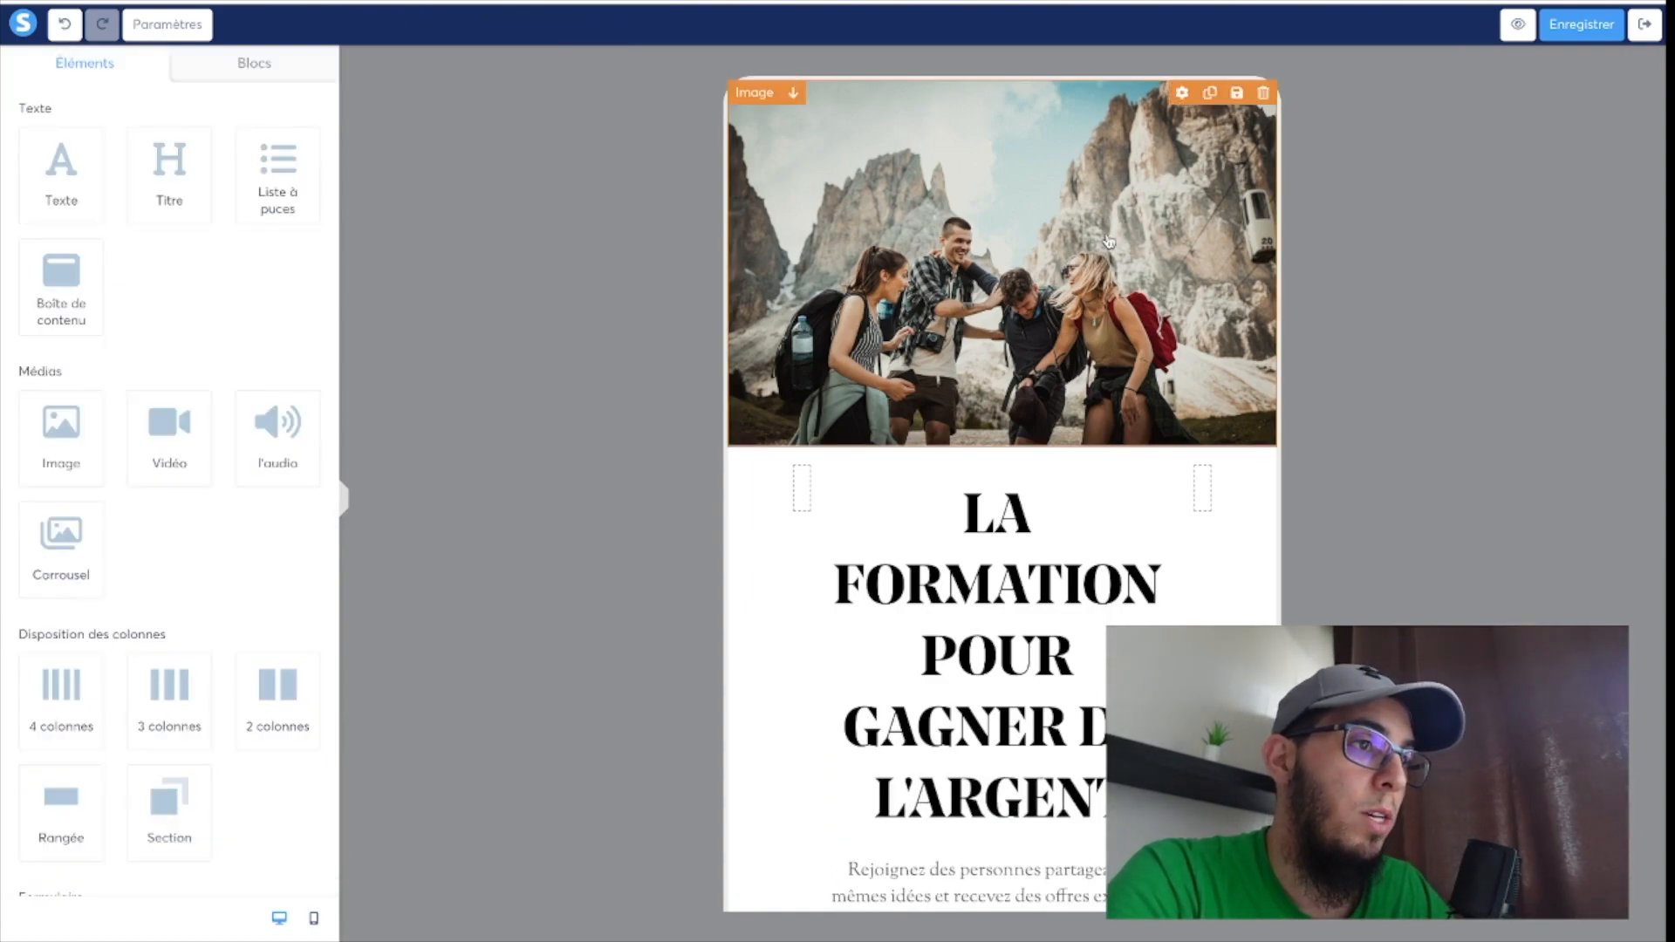
left_click(1183, 94)
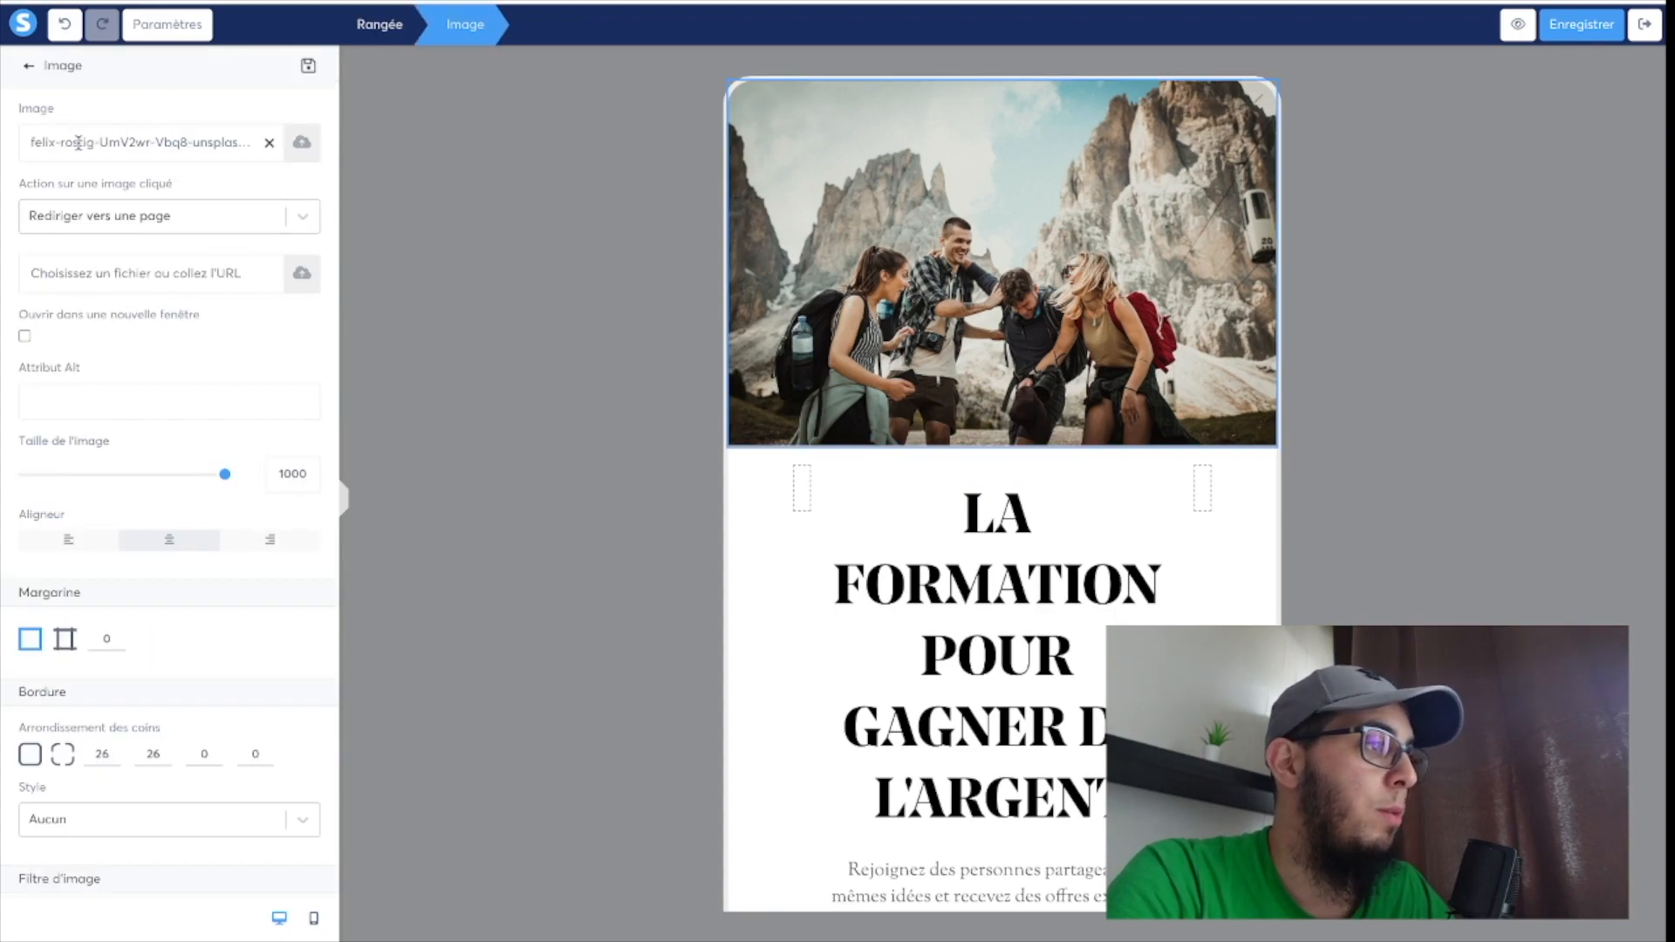
left_click(269, 142)
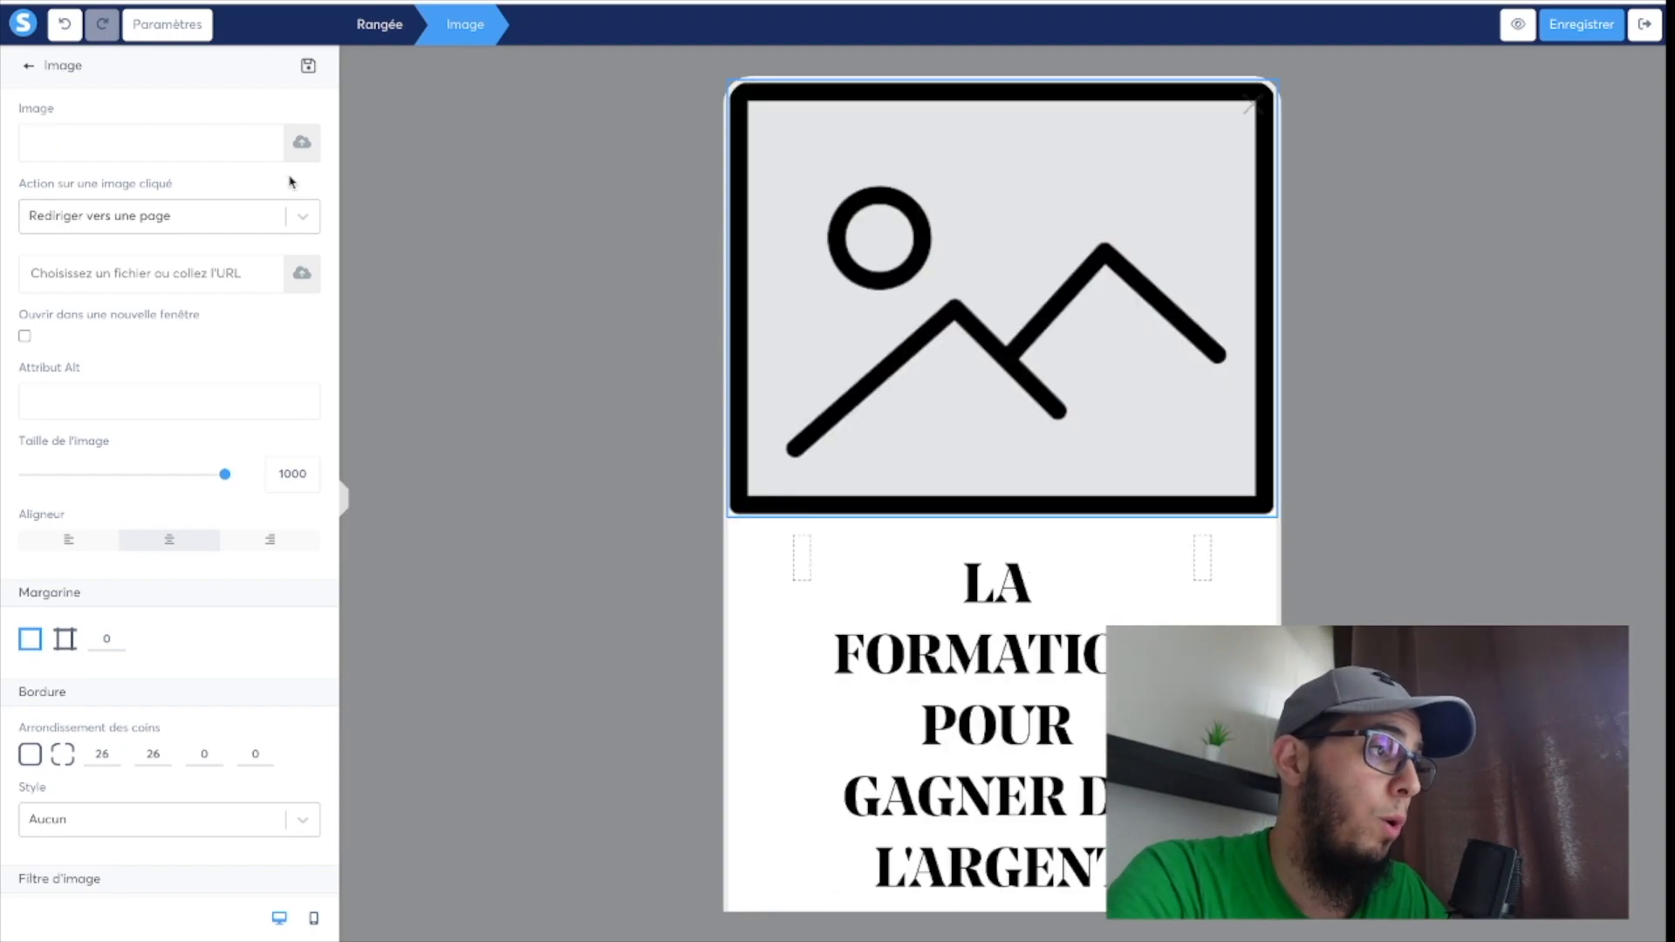
left_click(298, 144)
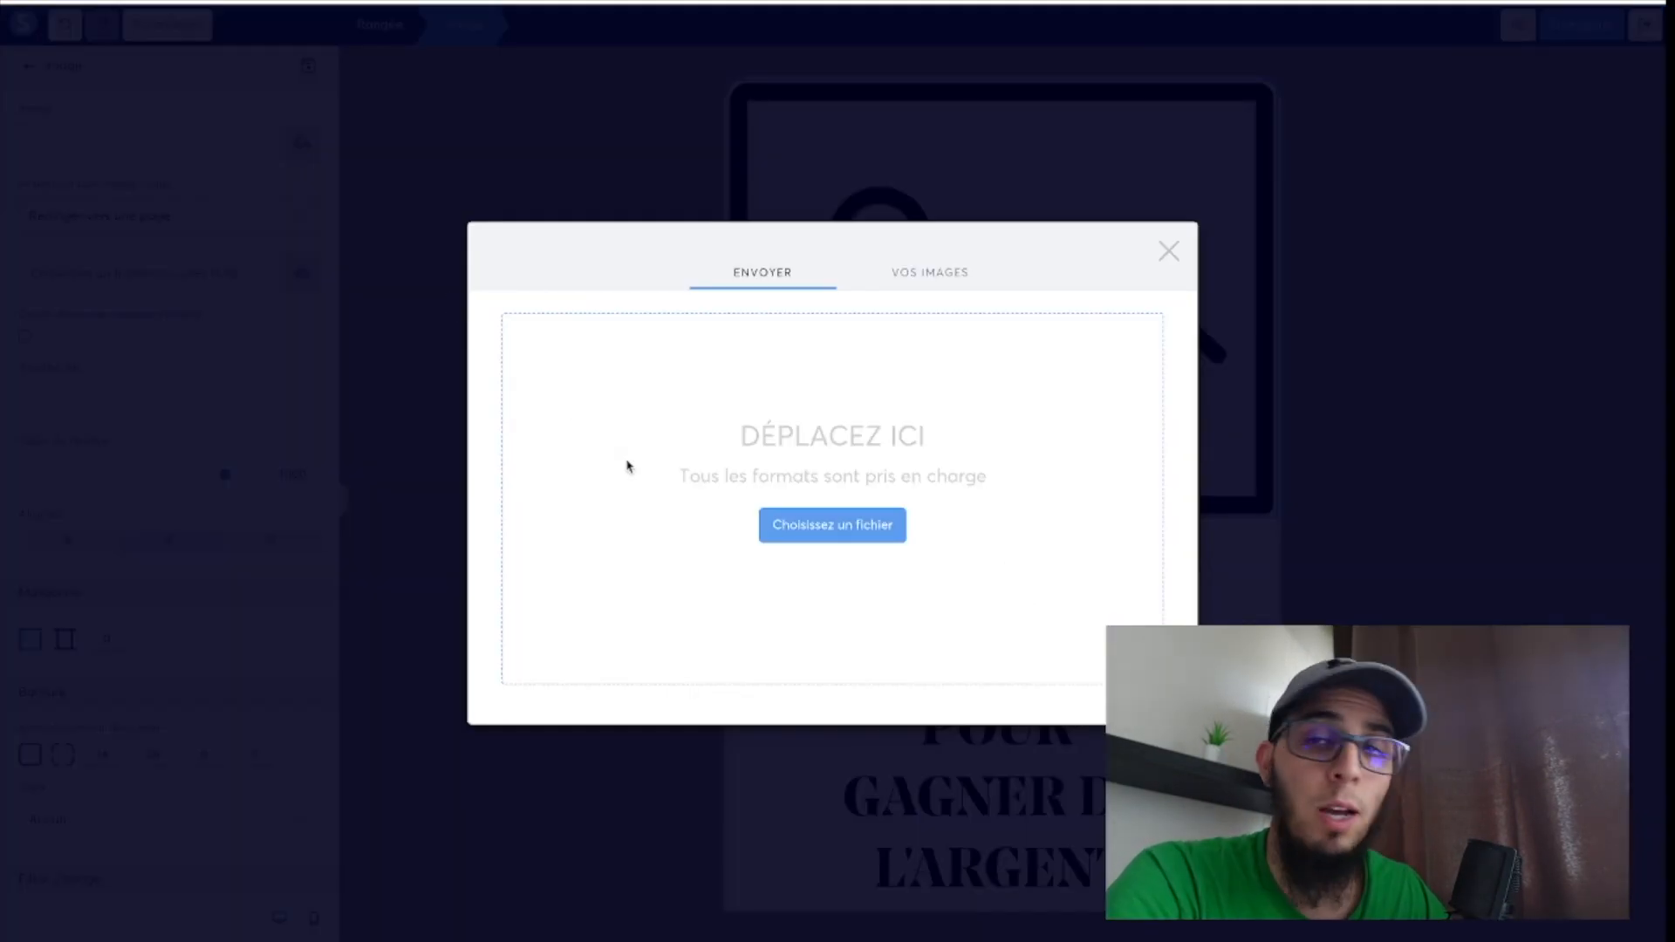
left_click(928, 274)
left_click(662, 349)
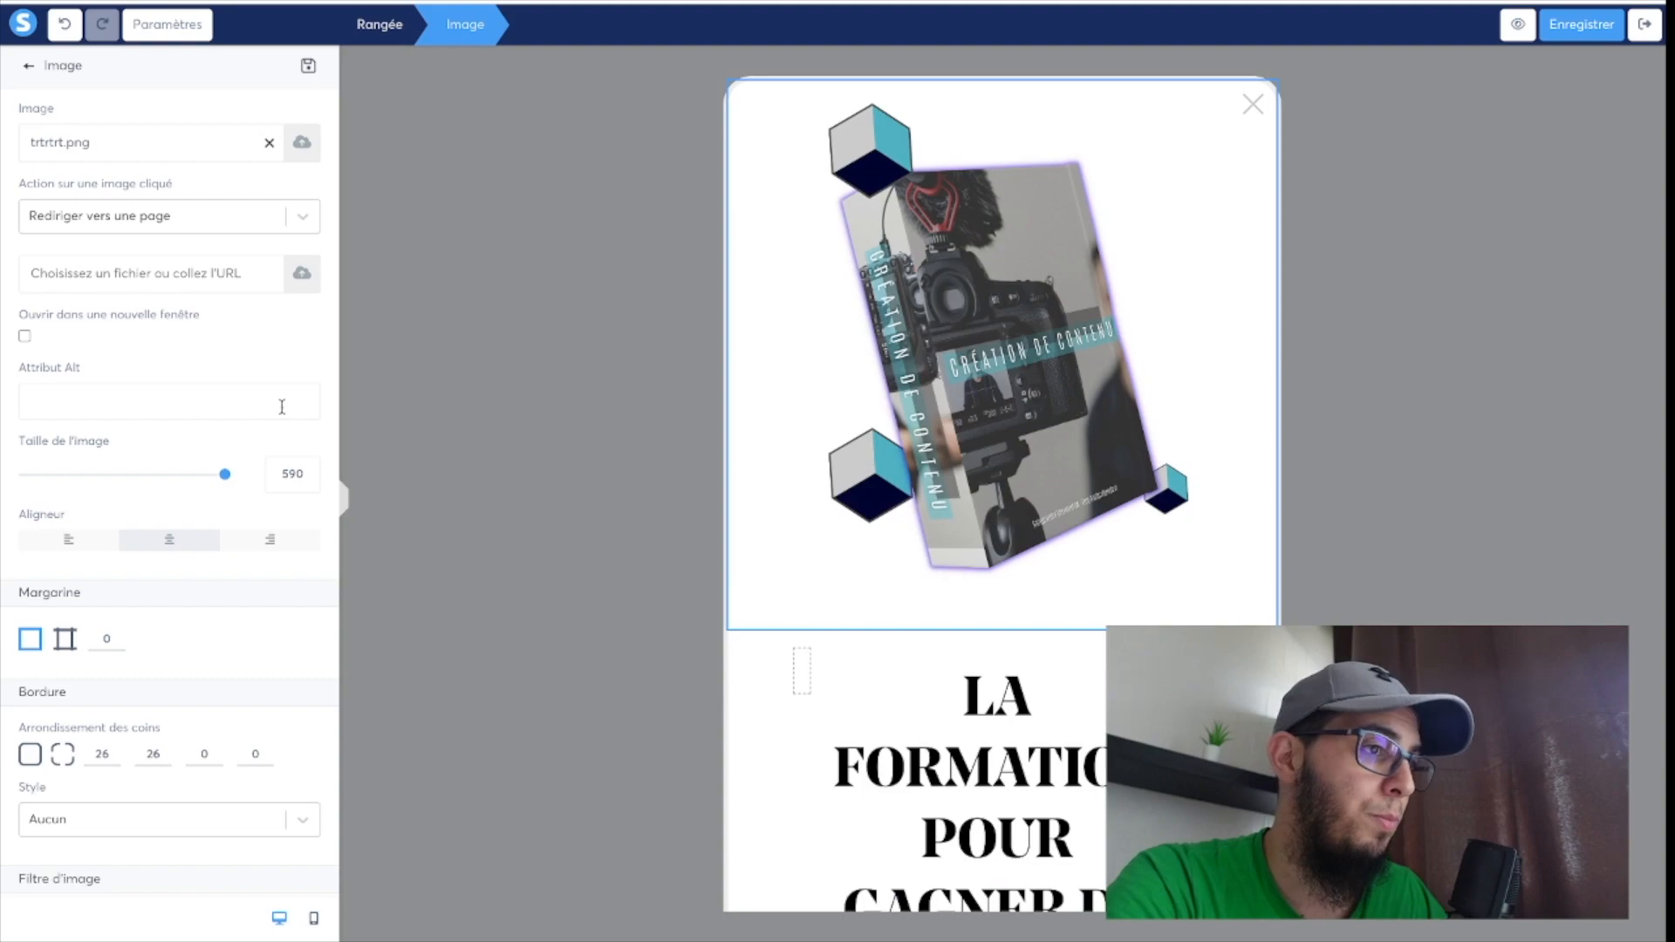
left_click_drag(223, 480, 142, 489)
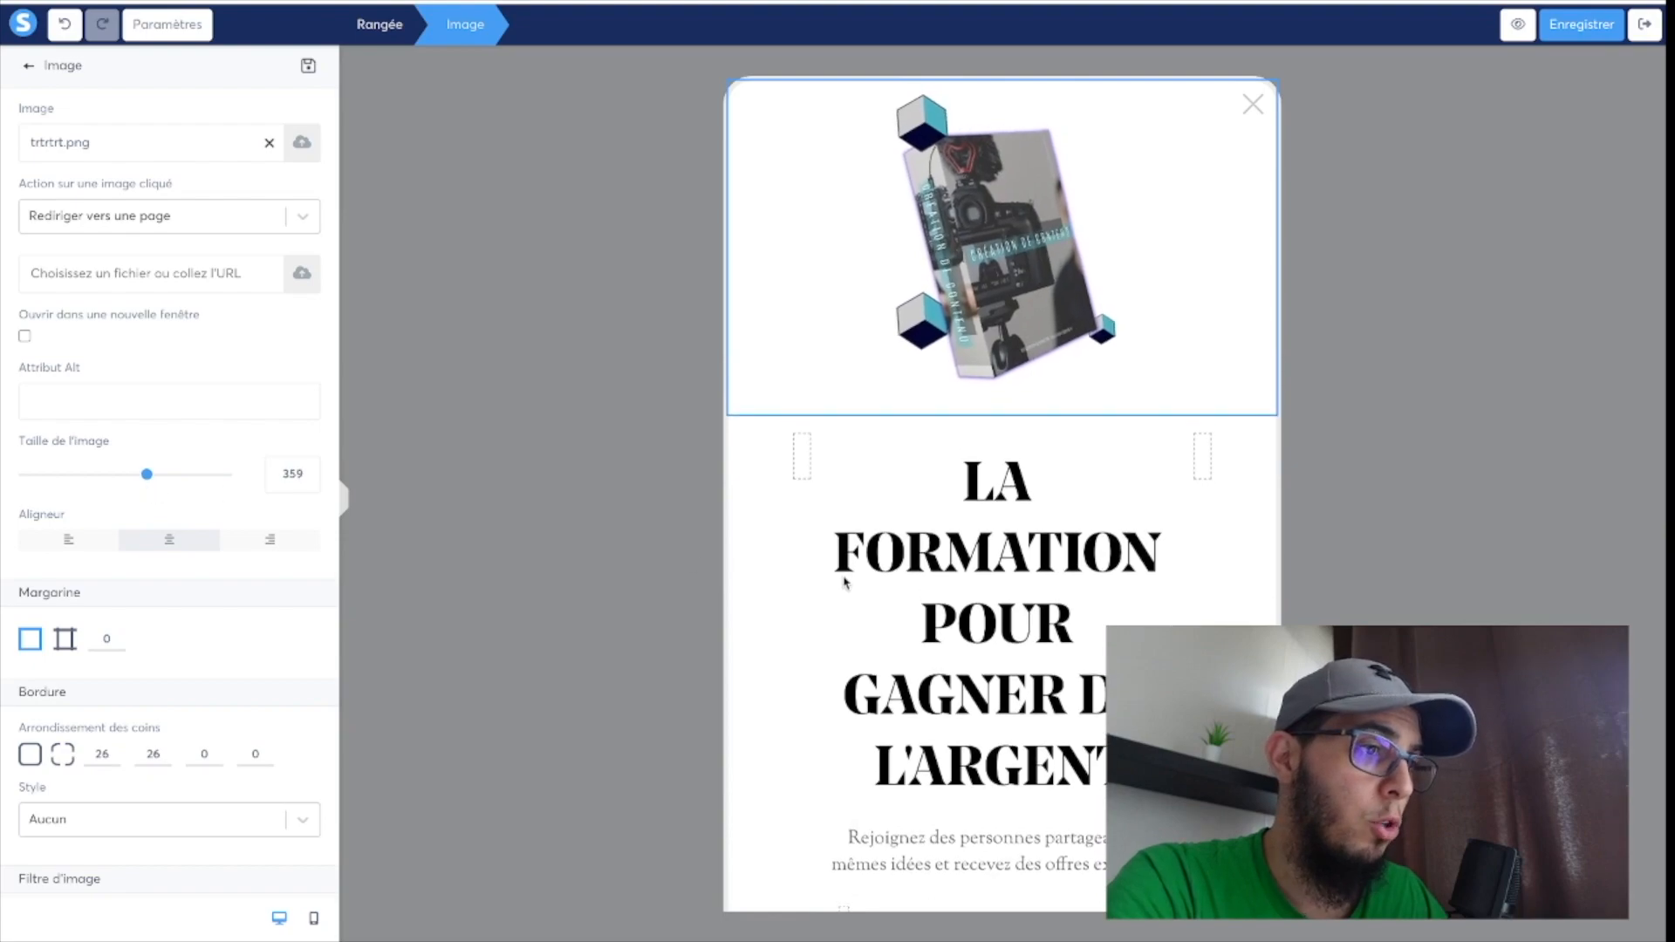
Give the heading the custom font "Antoine" and set its line height to 62.
left_click(923, 582)
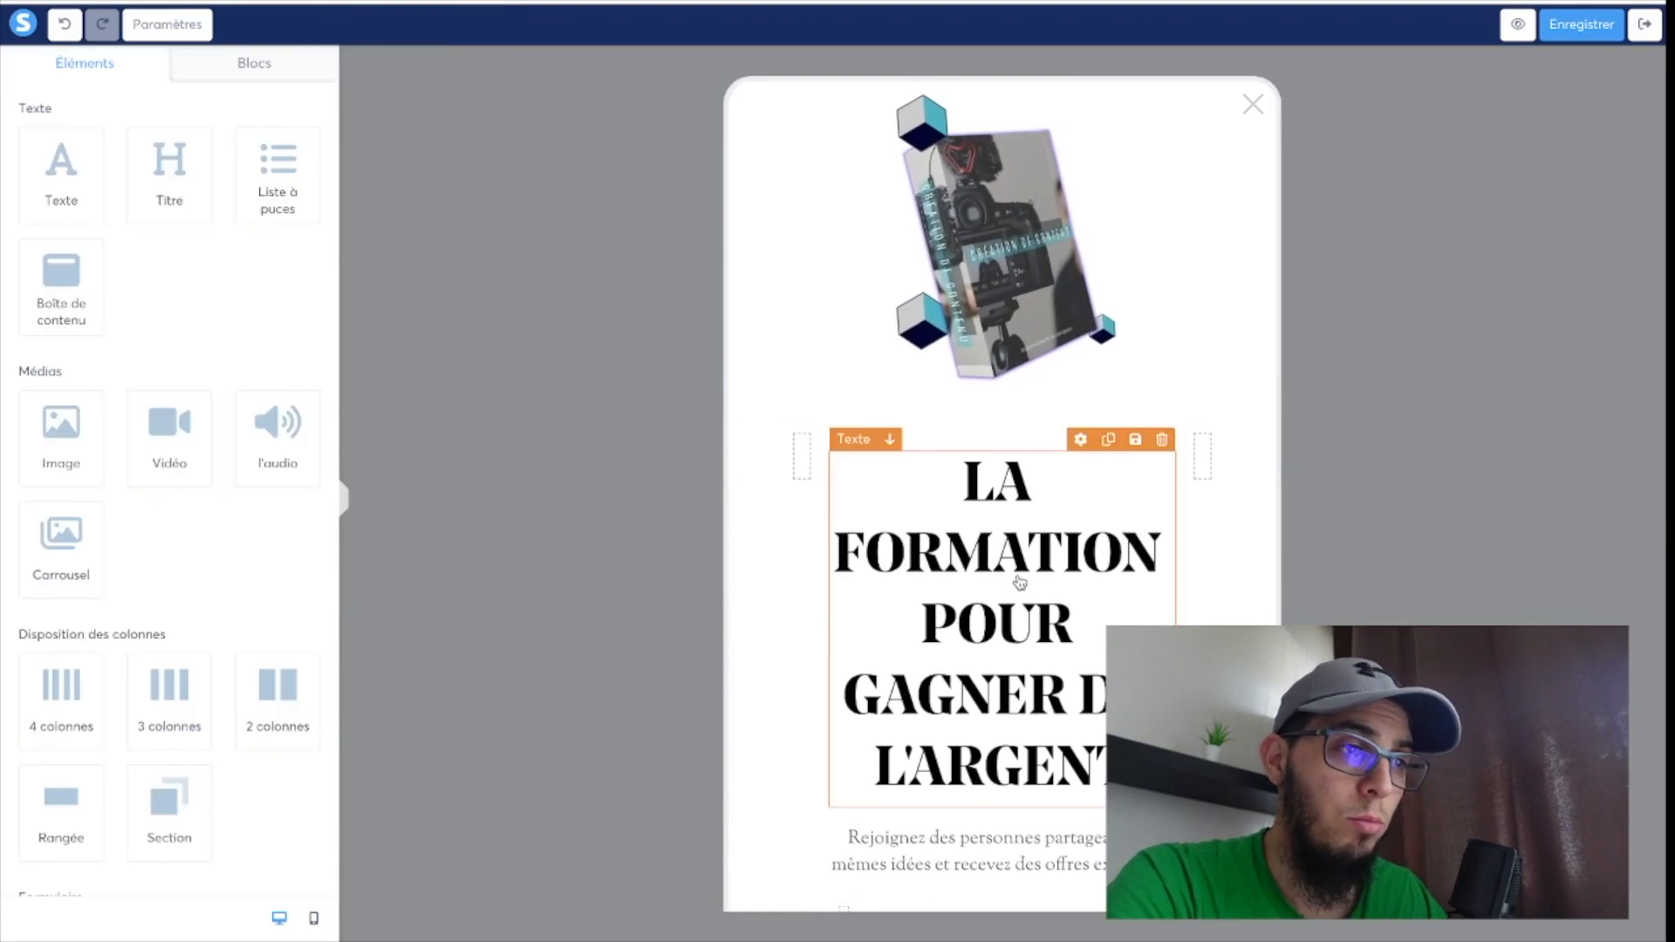
left_click(1081, 441)
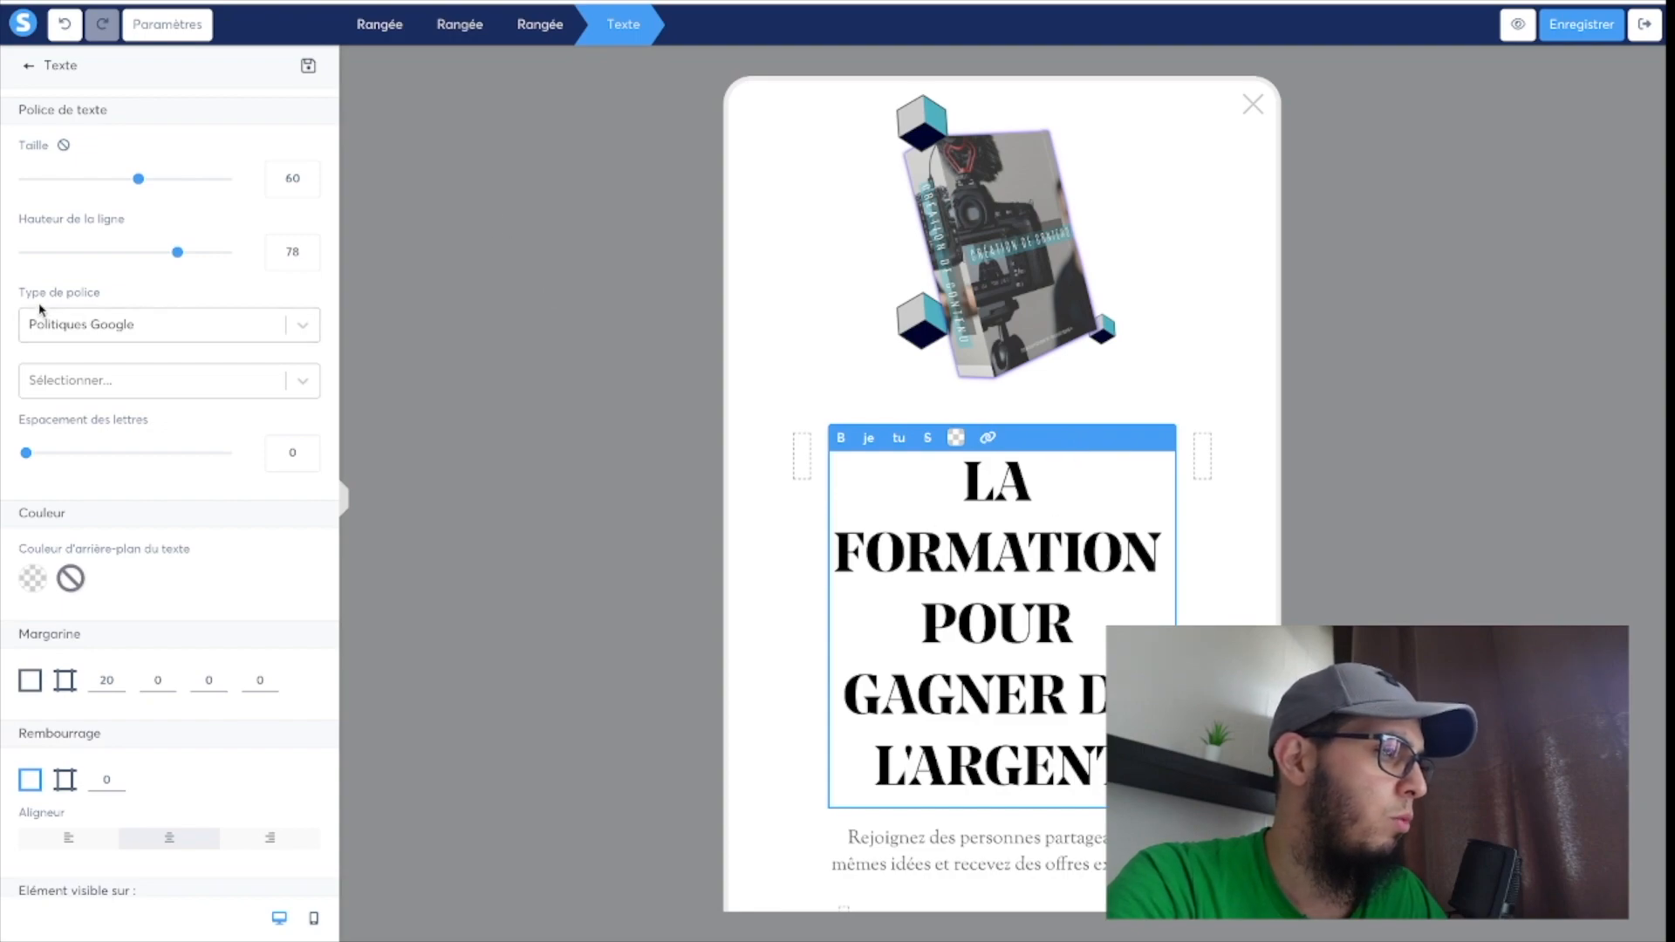
left_click(154, 325)
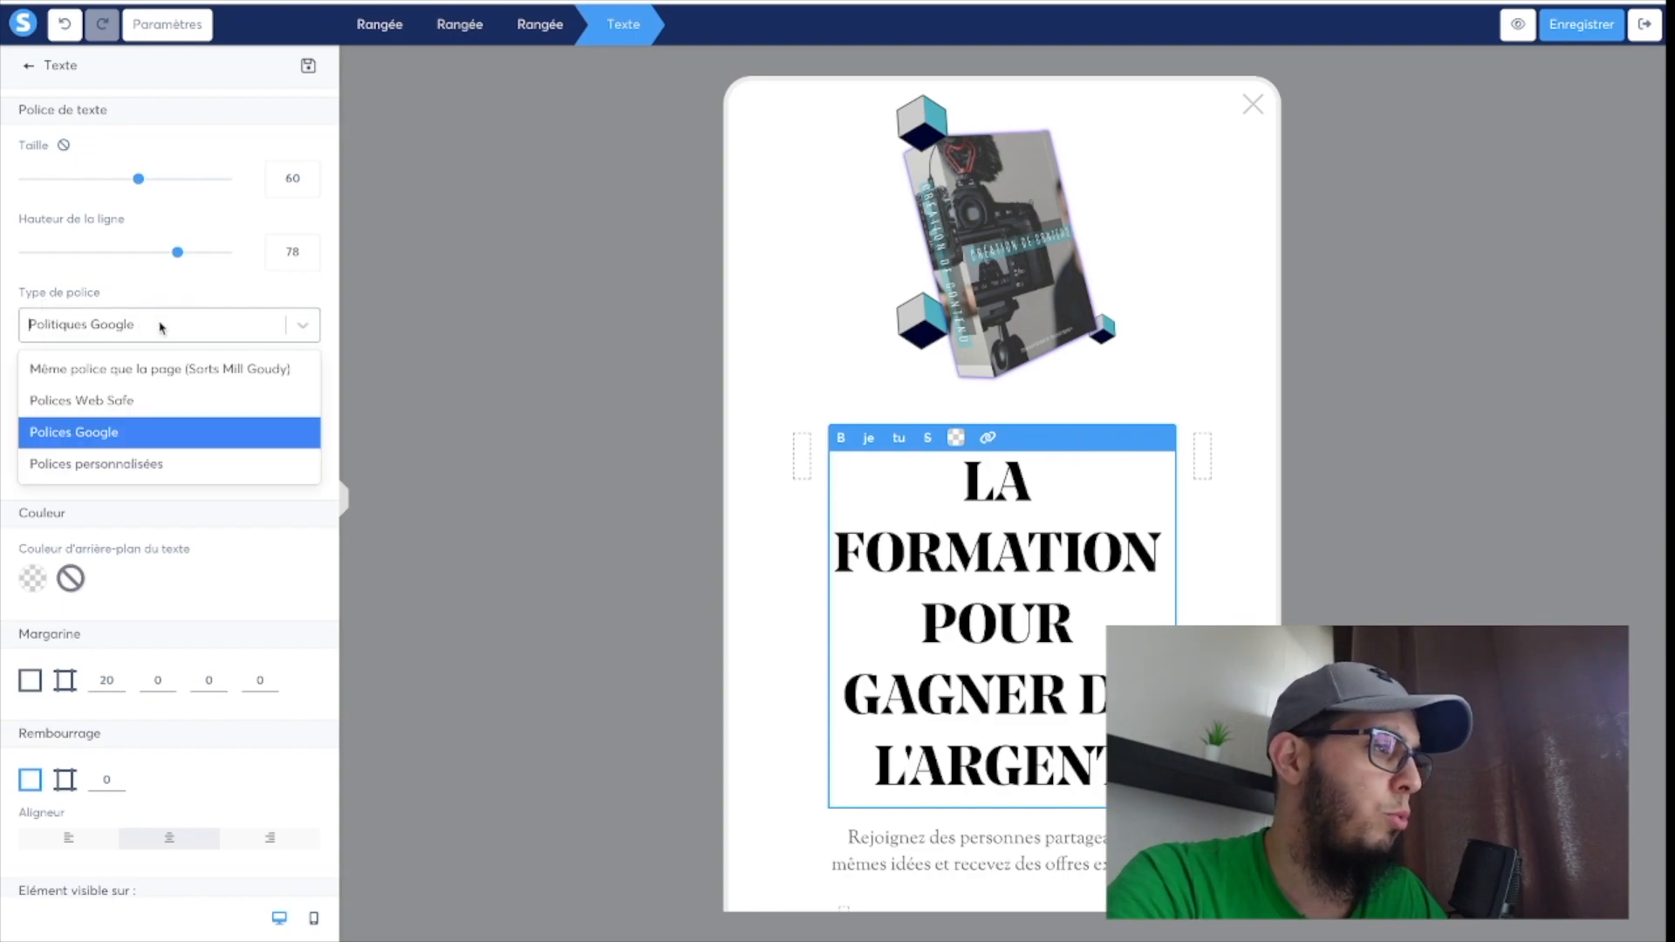
left_click(131, 463)
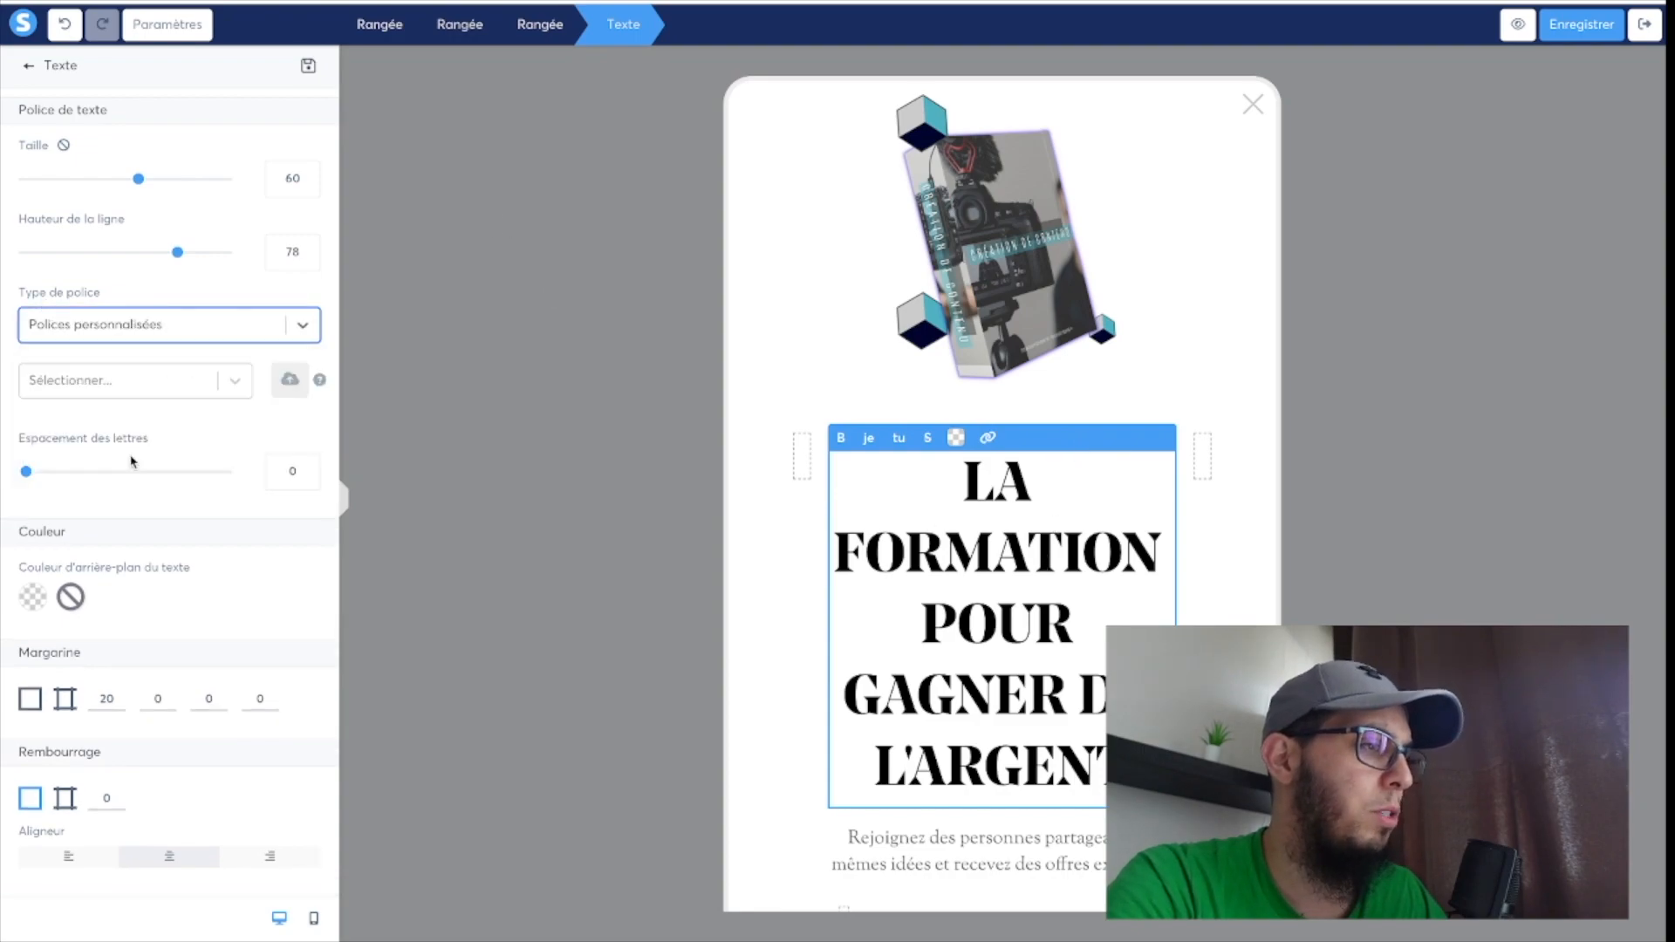
left_click(235, 380)
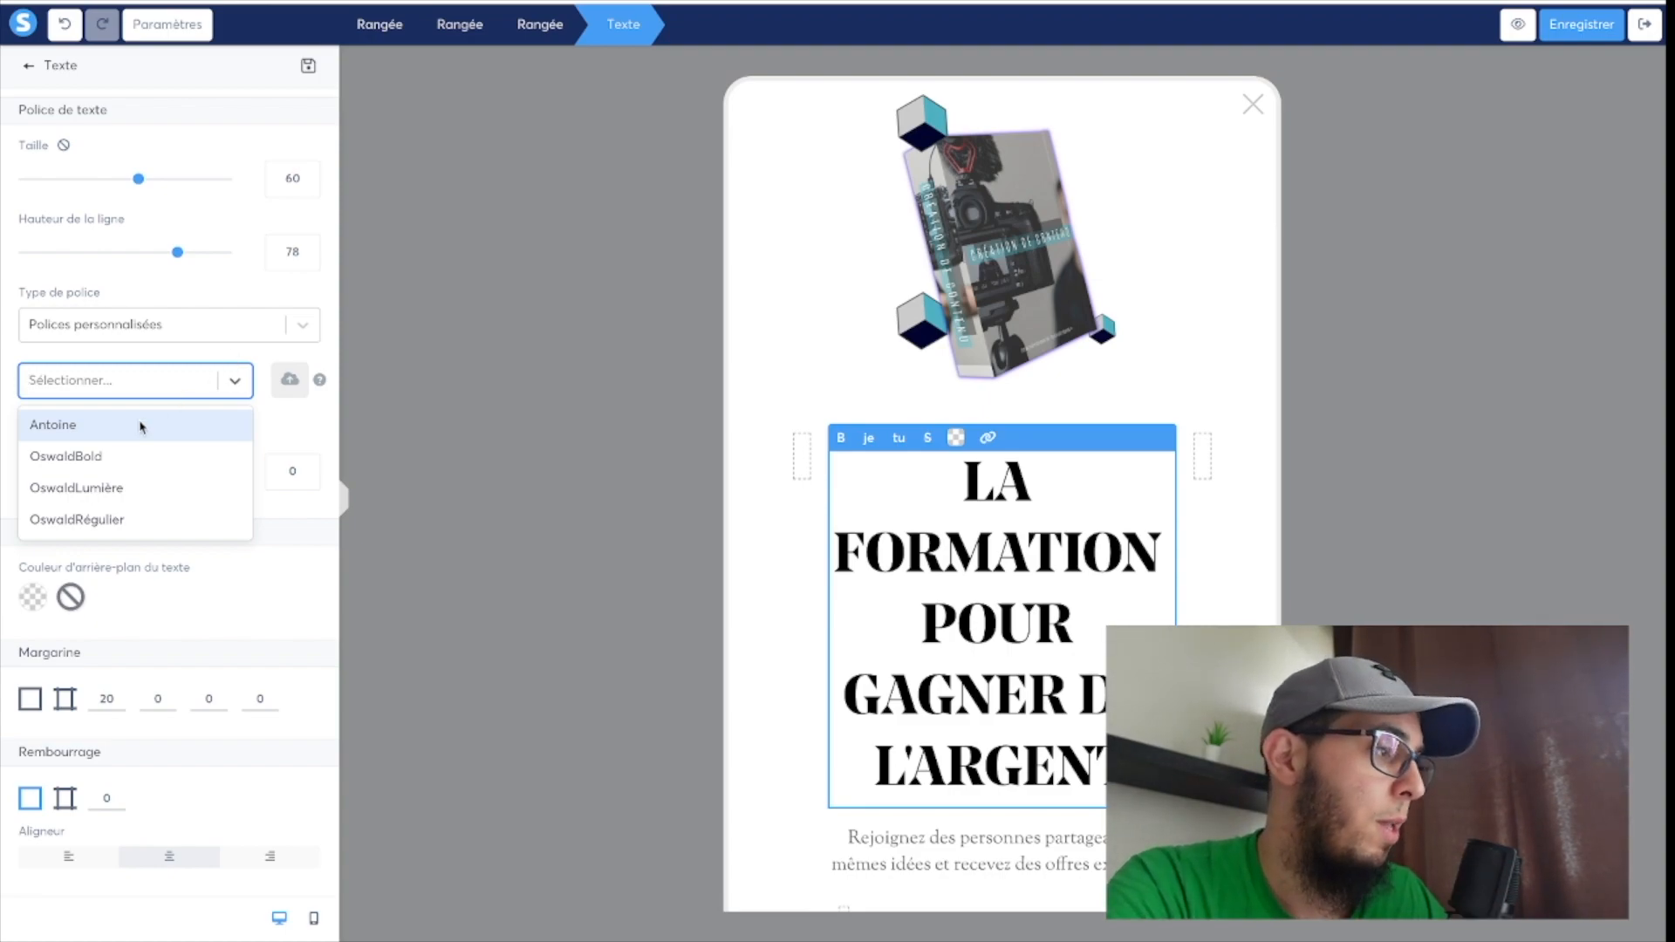
left_click(77, 427)
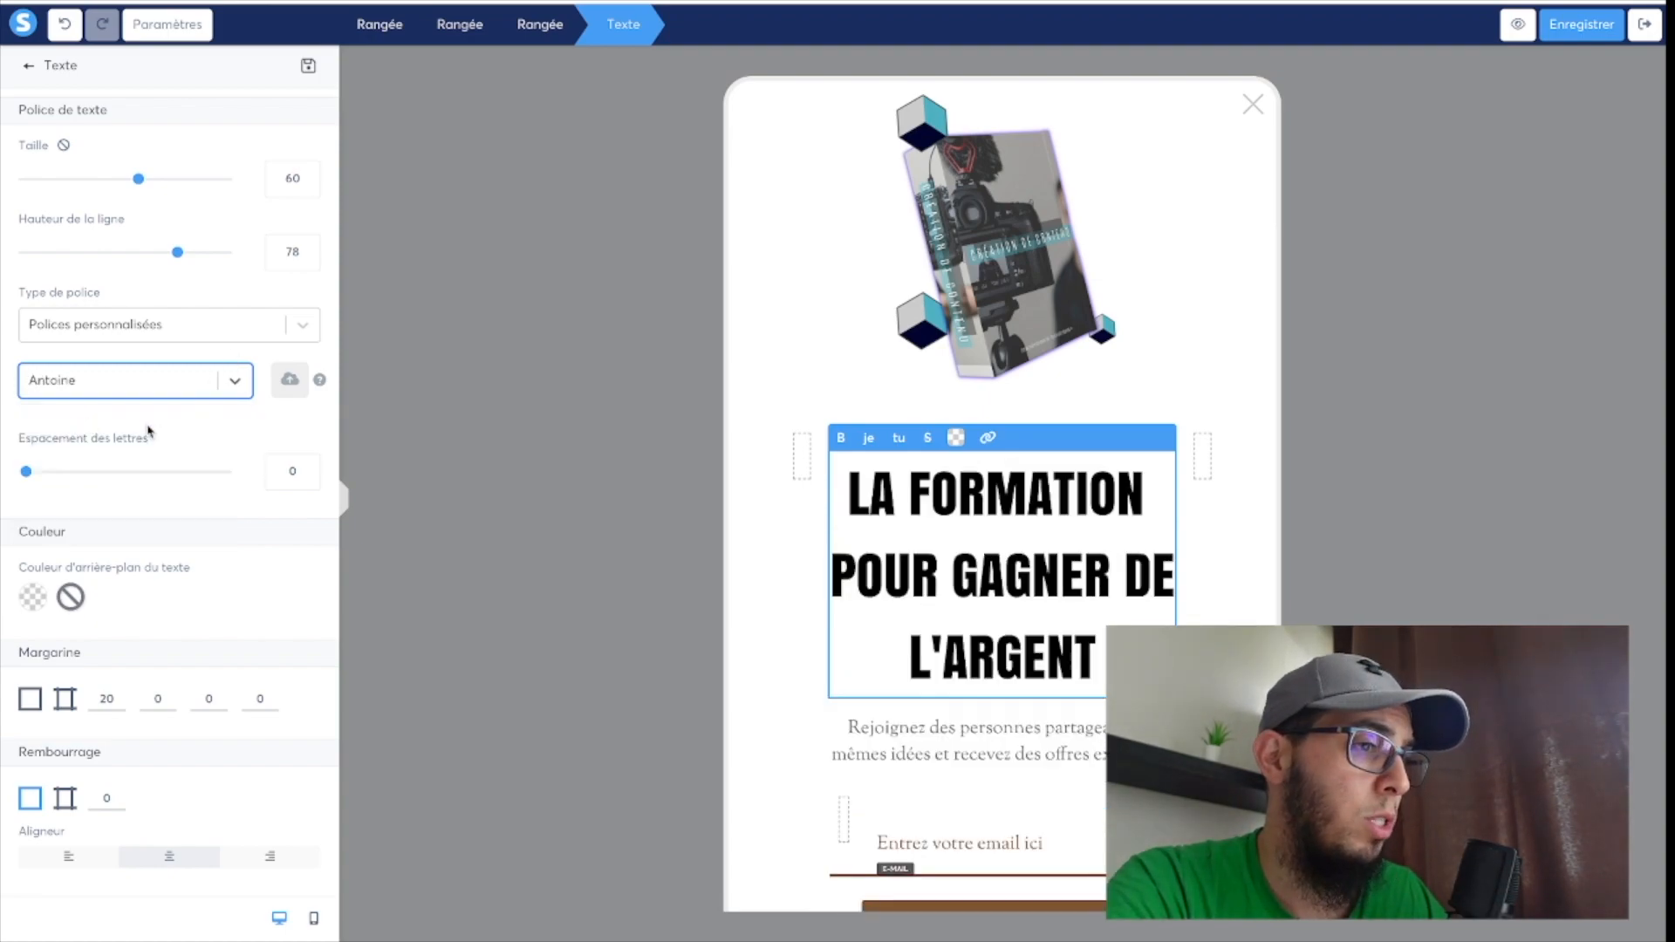
left_click_drag(177, 252, 143, 254)
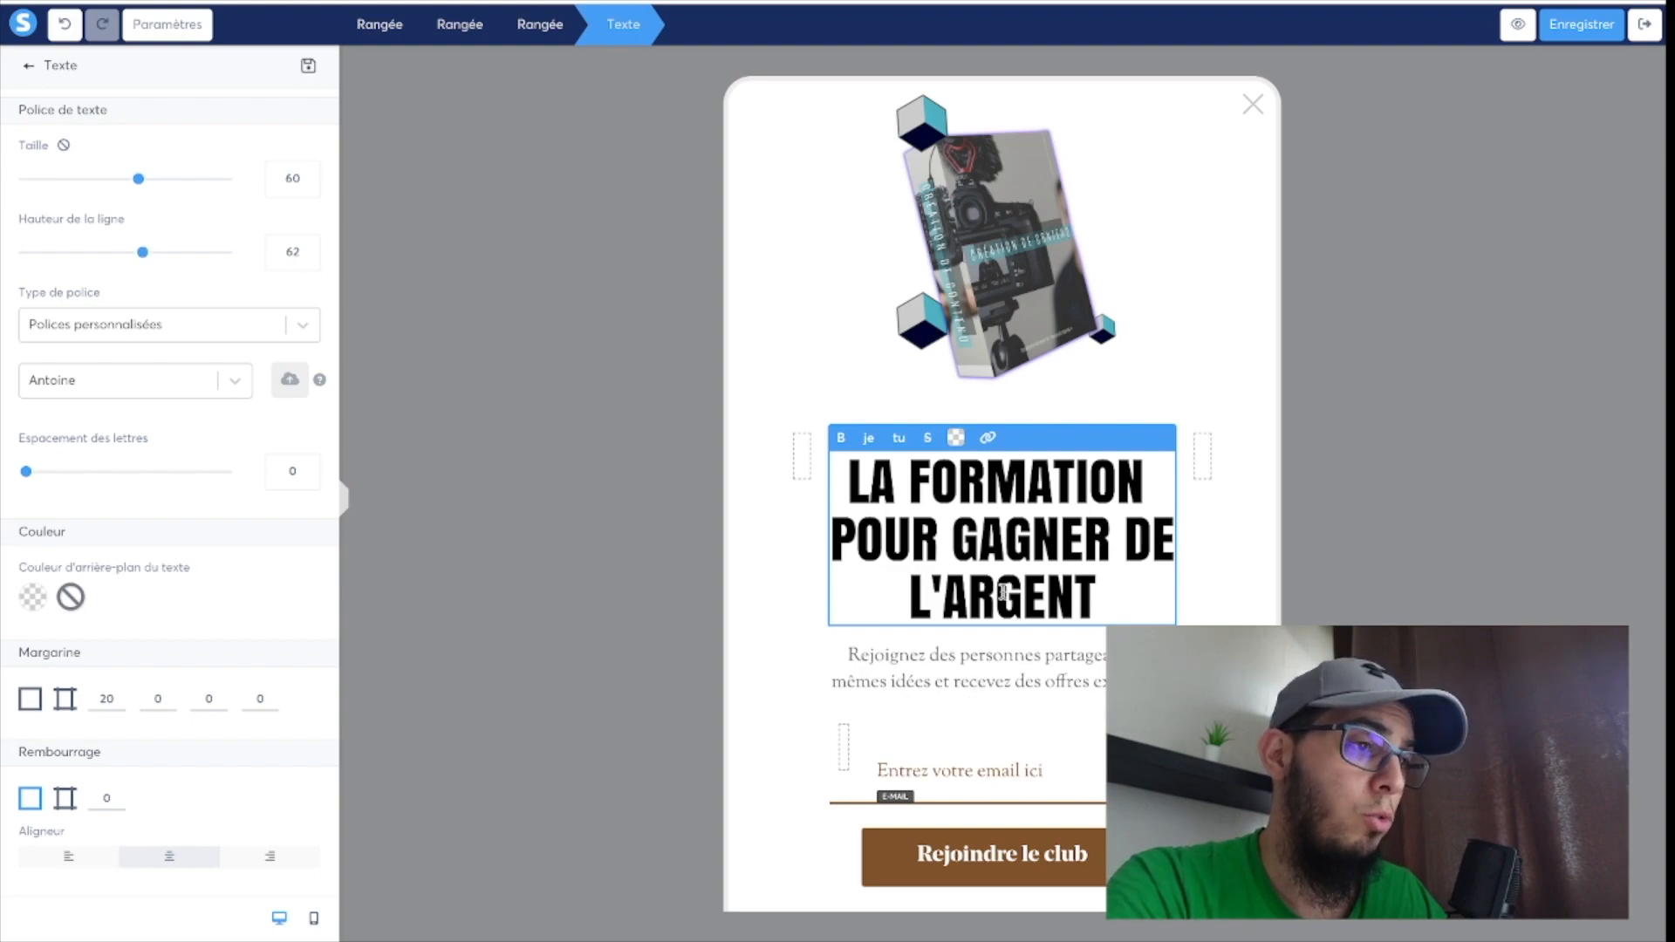
Try to set the text colour of the paragraph below the heading to black.
left_click(984, 690)
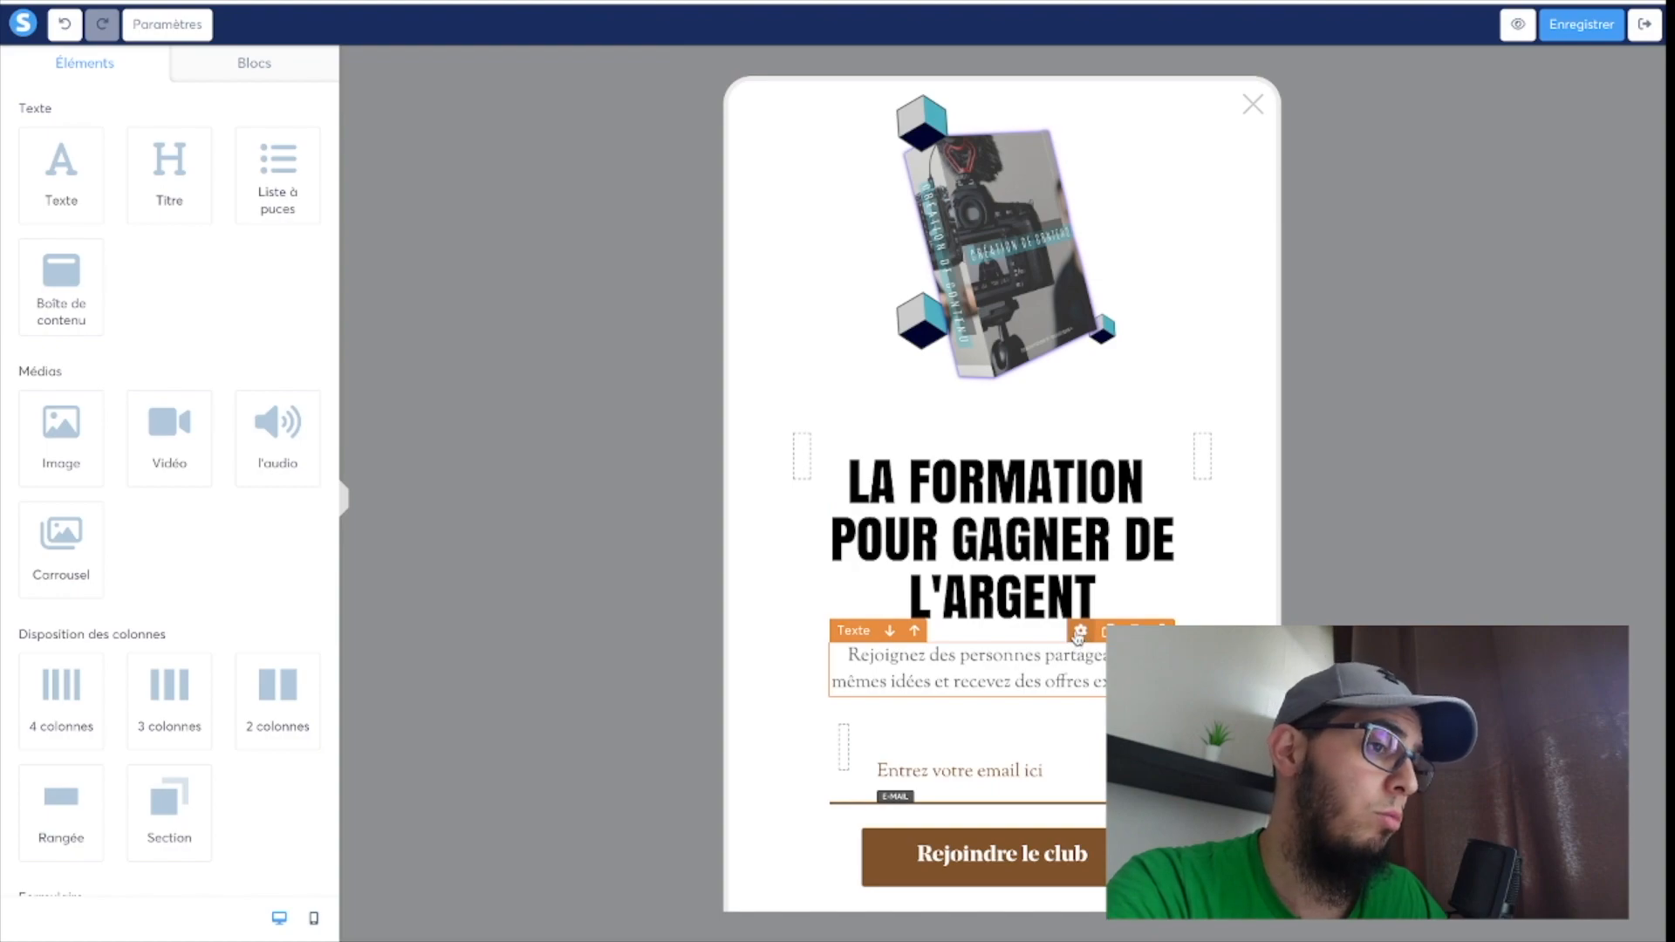
left_click(1079, 631)
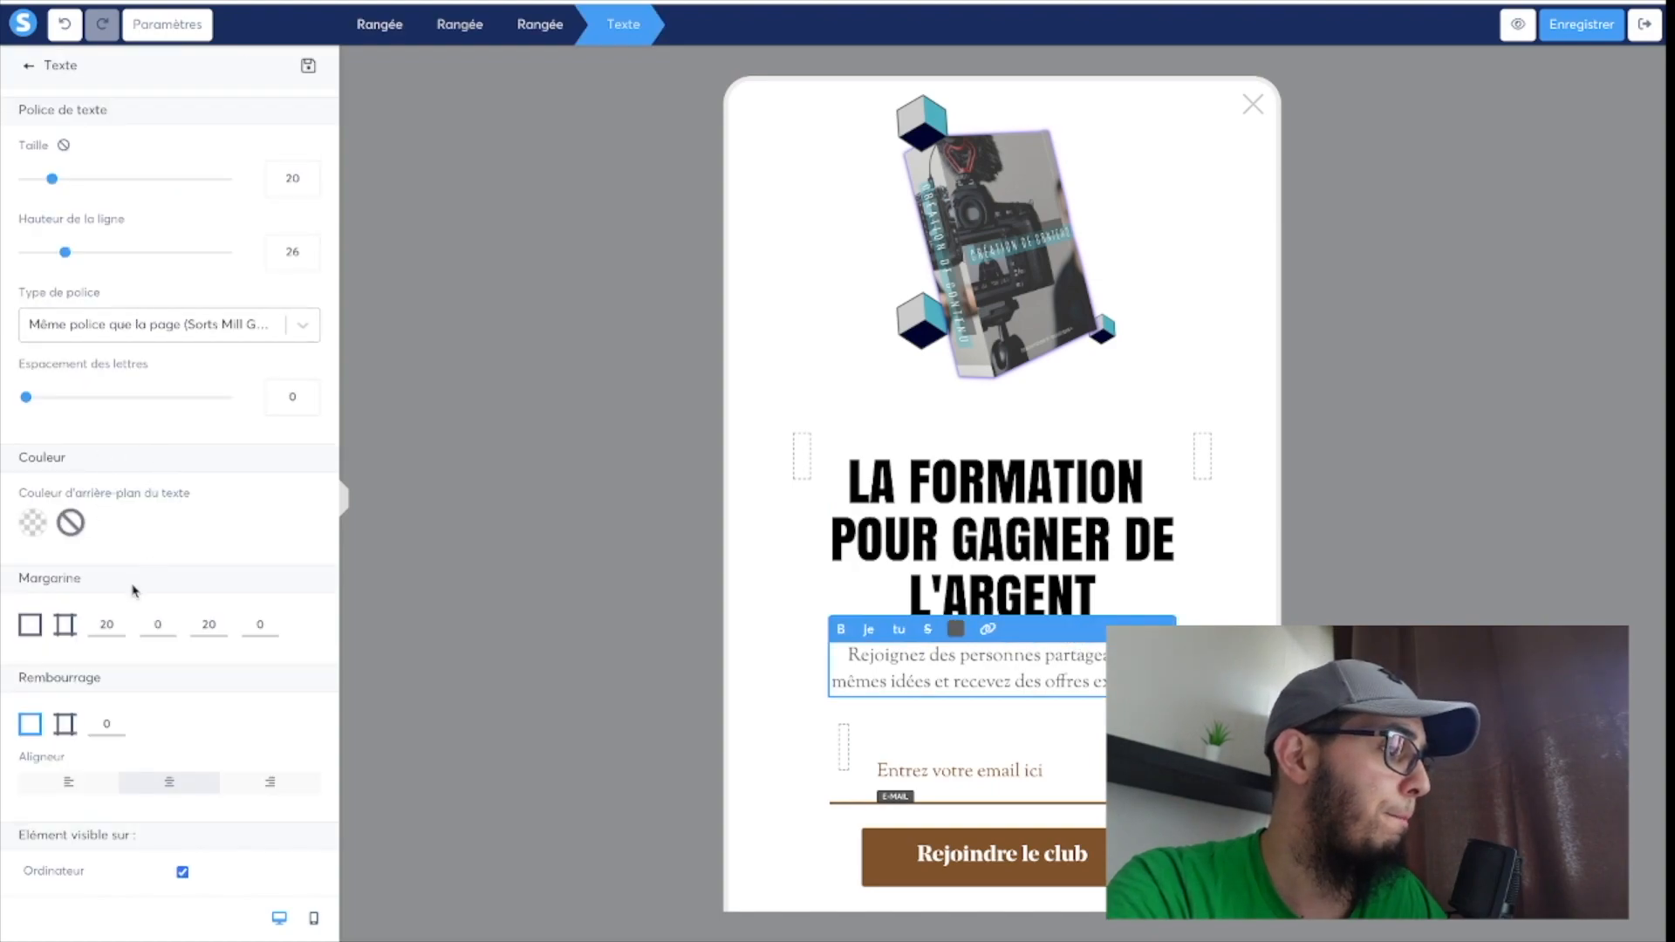
scroll(133, 591, "down", 3)
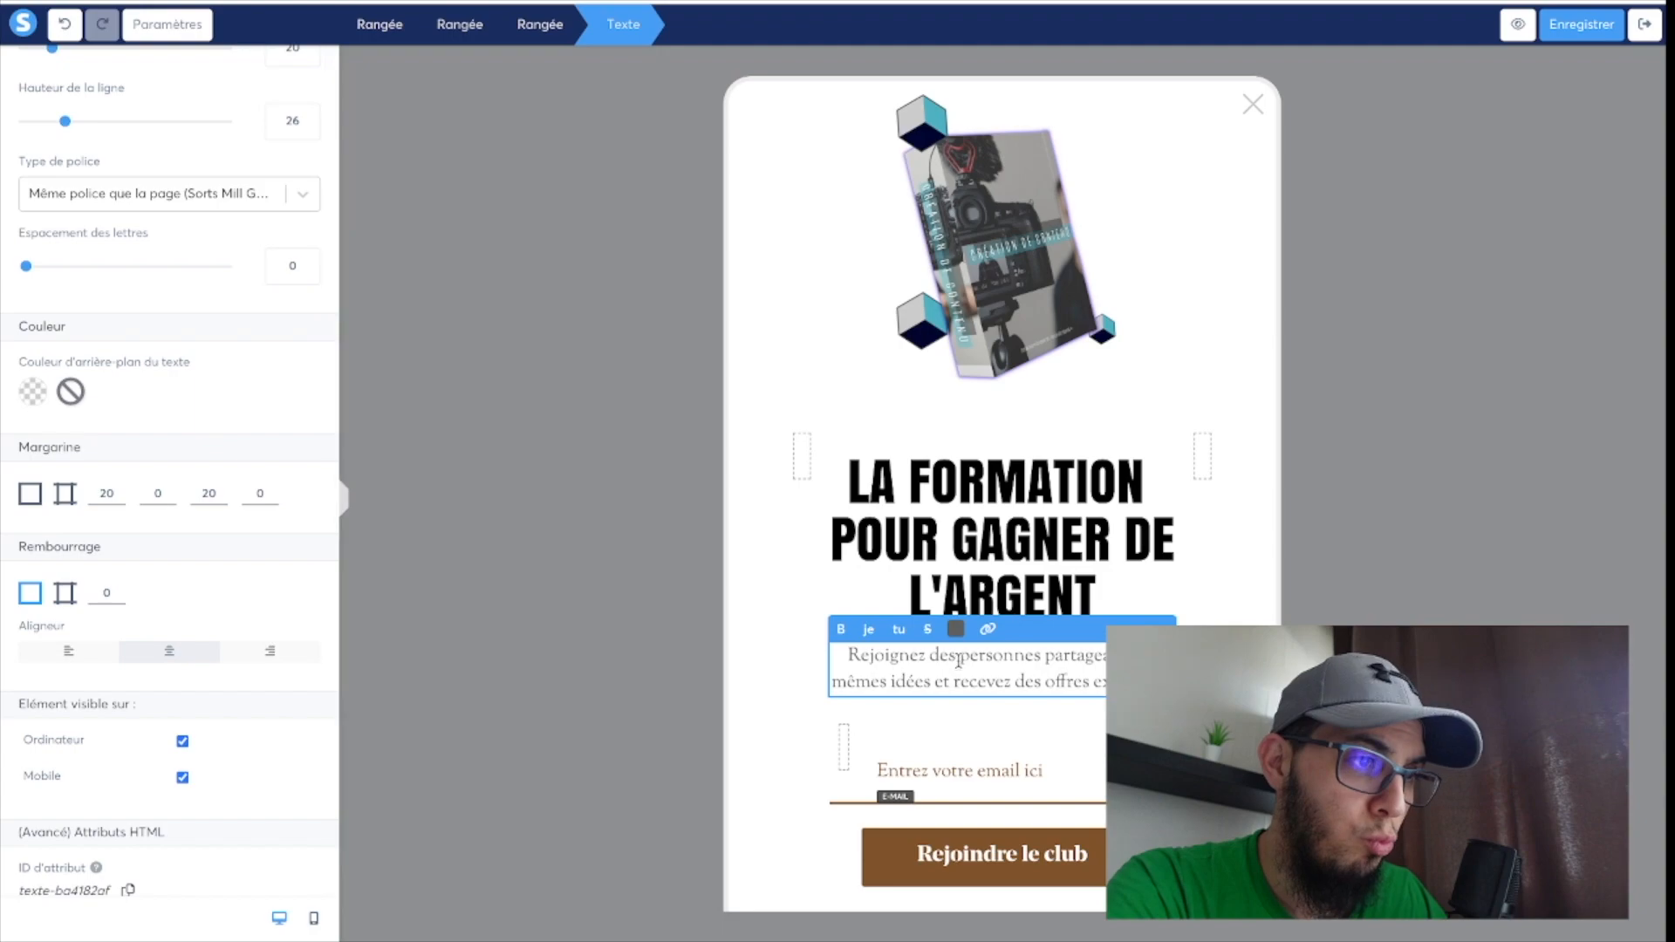
left_click(957, 630)
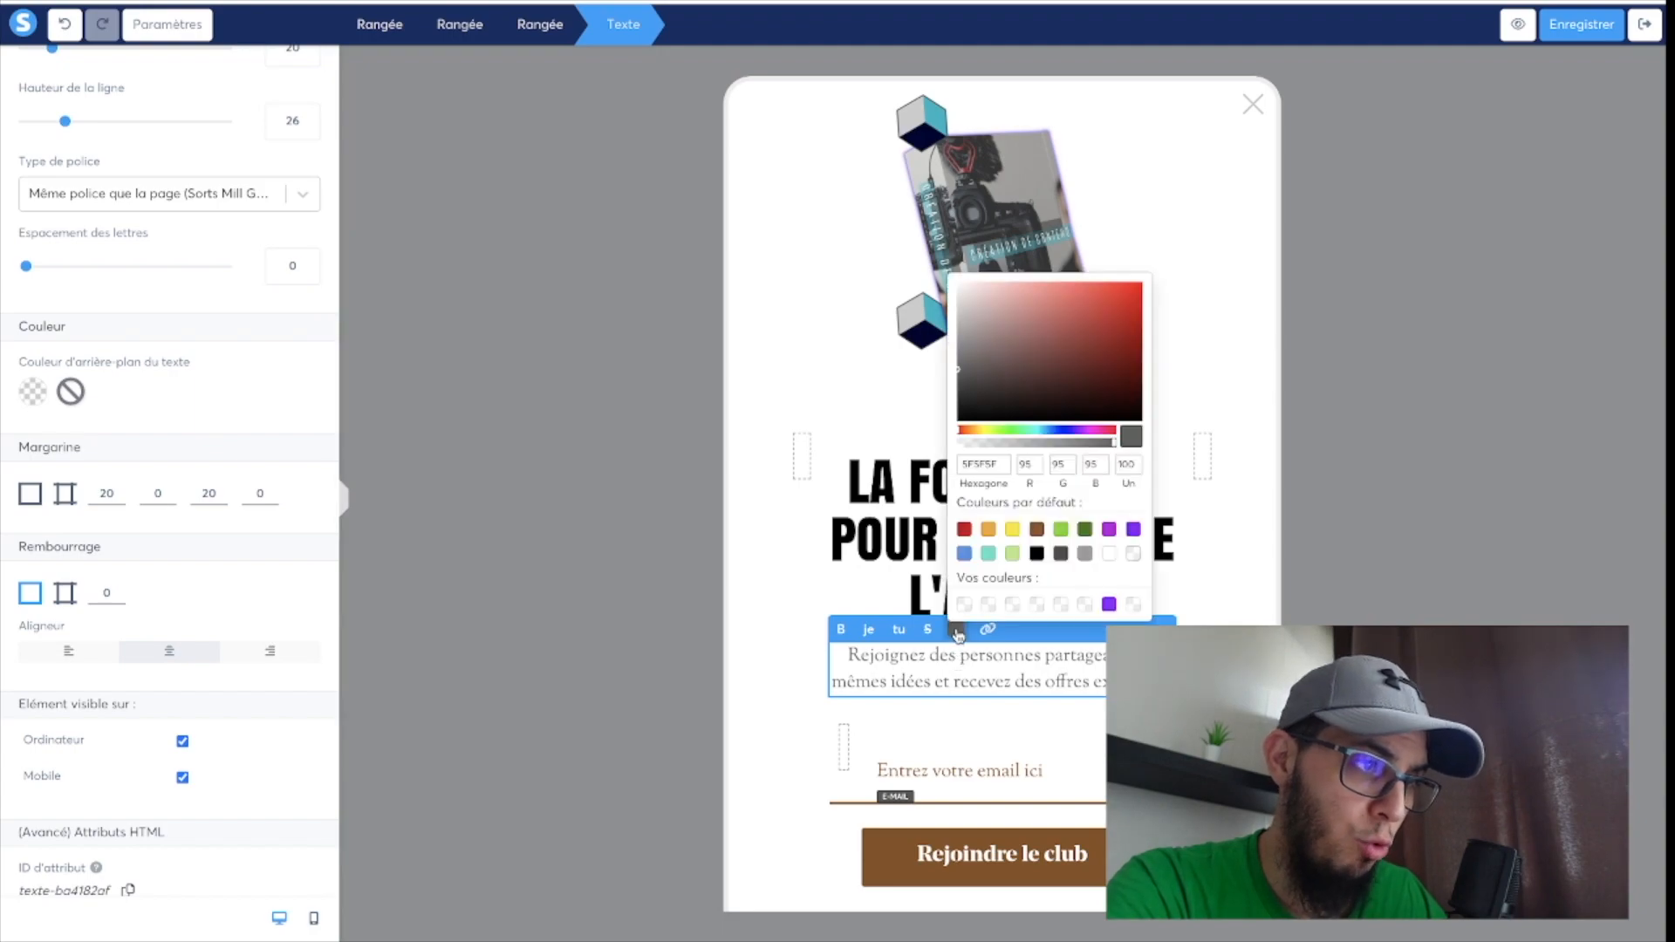
left_click(1038, 554)
left_click(1033, 683)
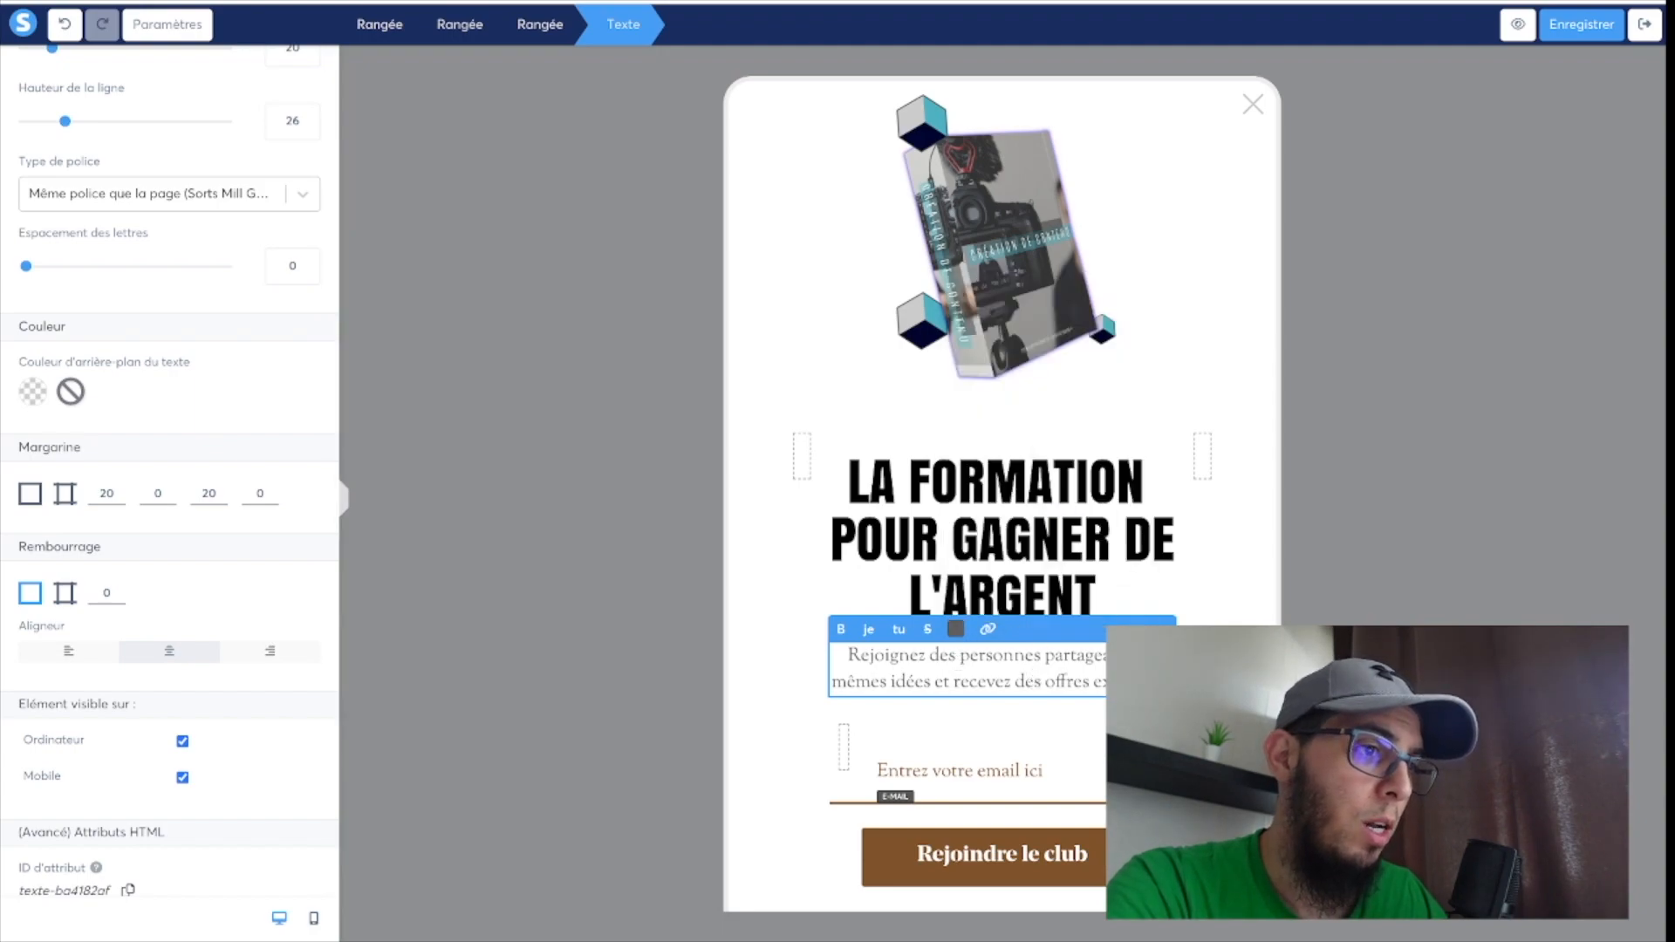
Replace the paragraph below the heading with "Découvre les 6 étapes pour développer un business en ligne.".
left_click_drag(1160, 683, 786, 661)
type("D")
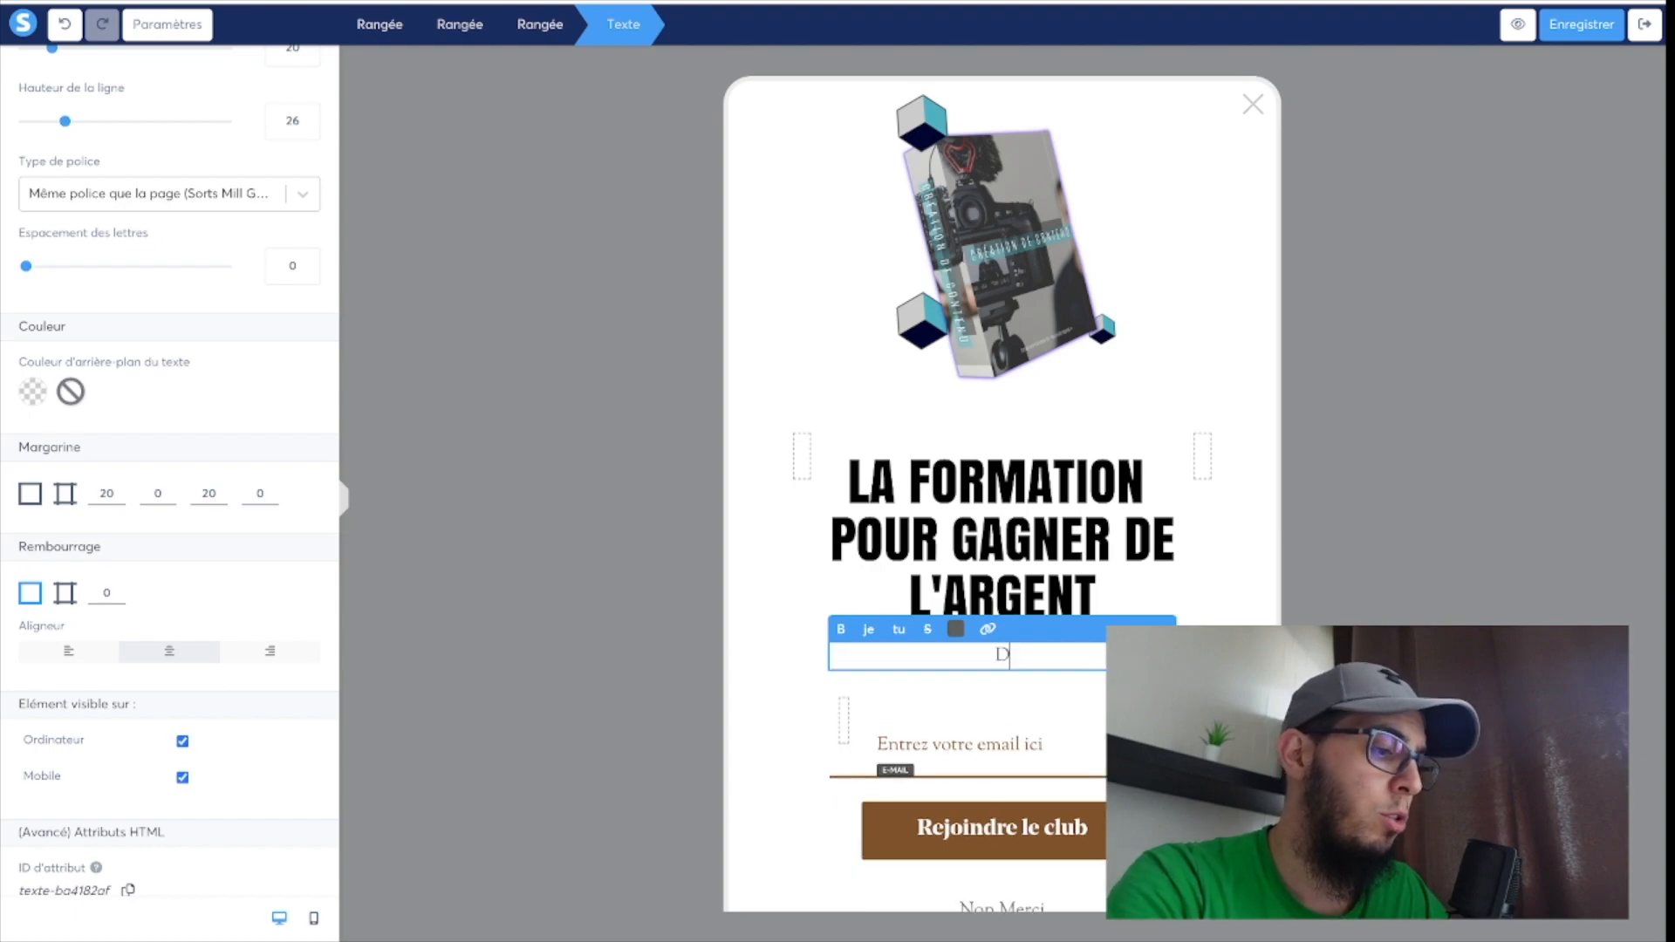
type("ecou")
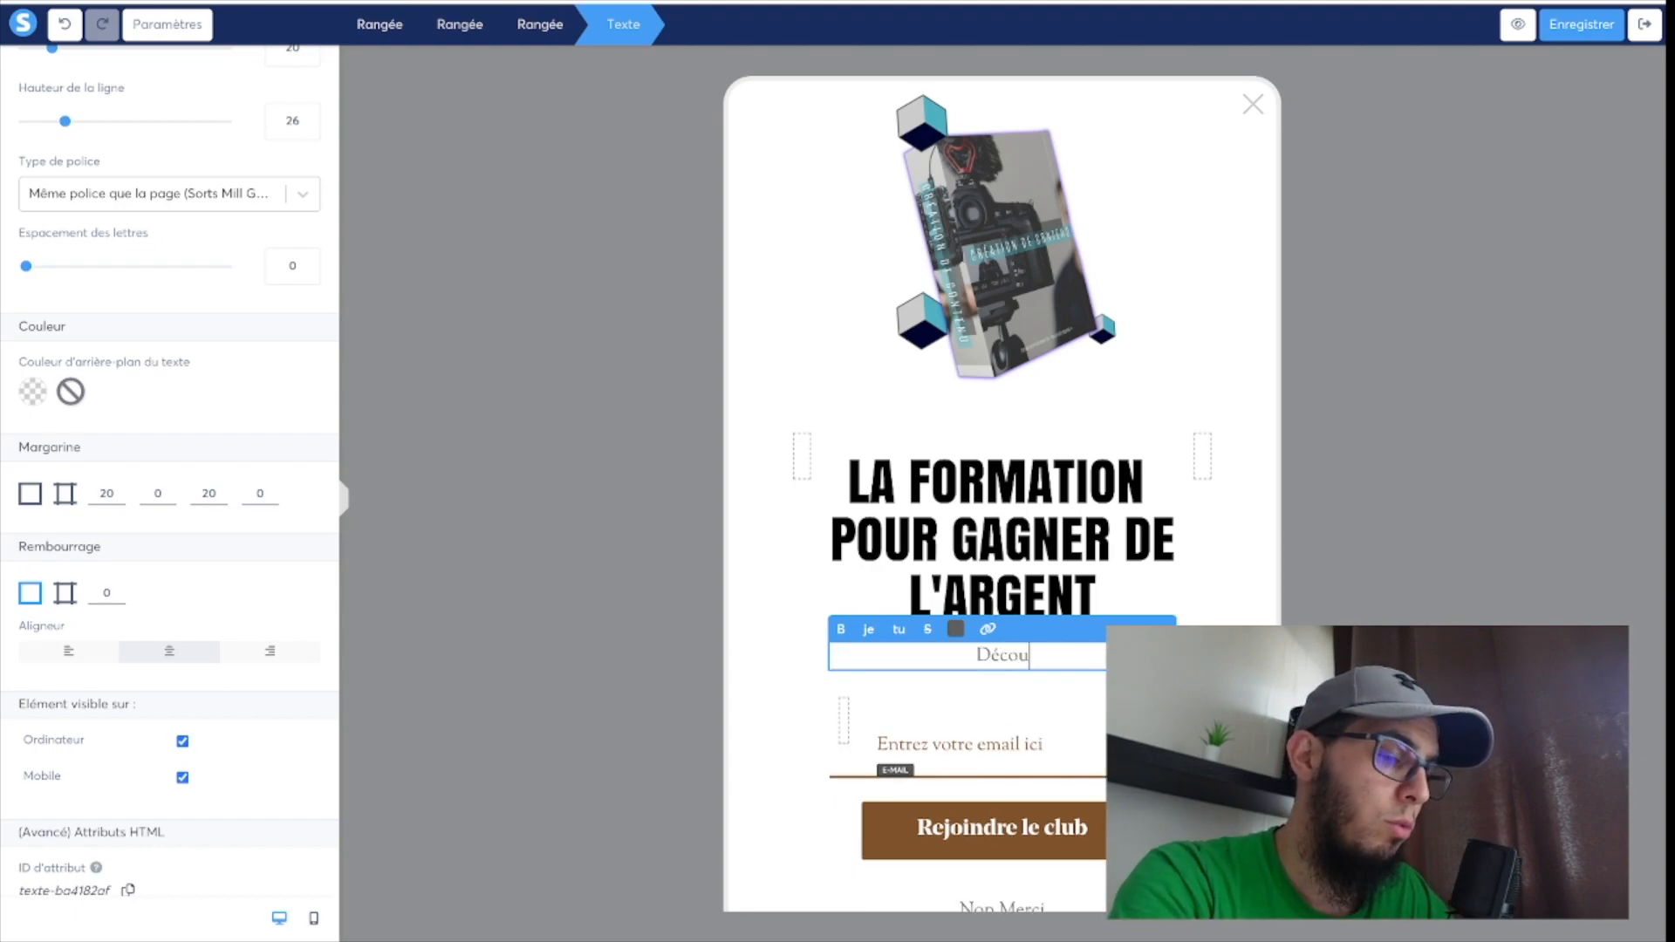
type("vre les")
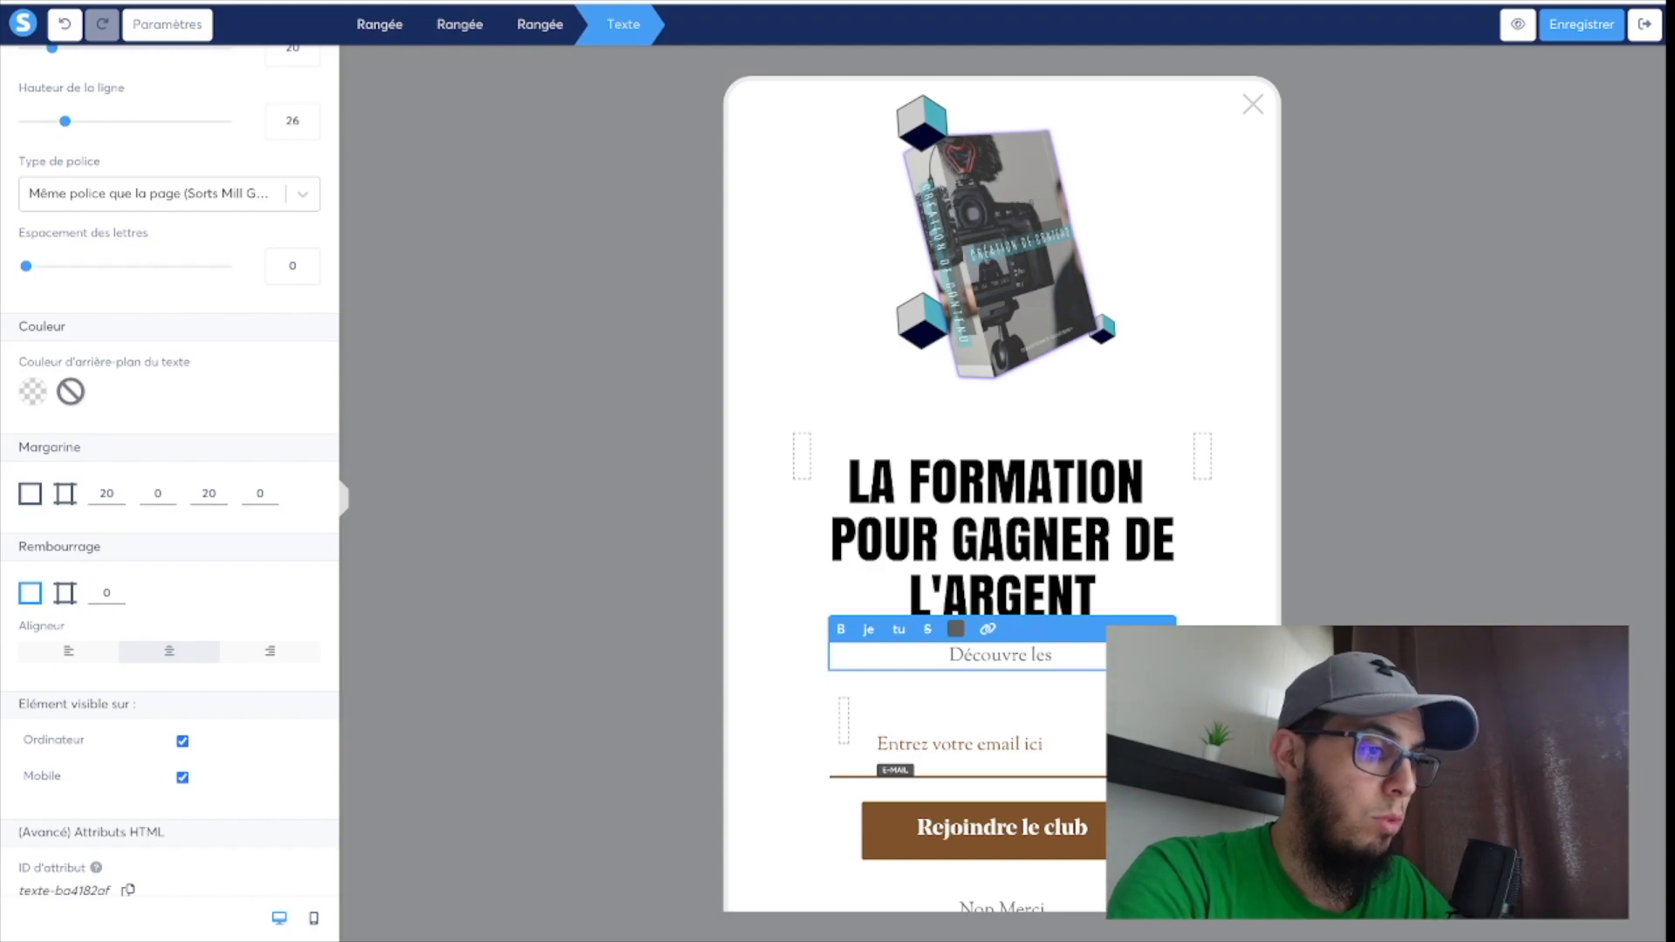
type(" 6 e")
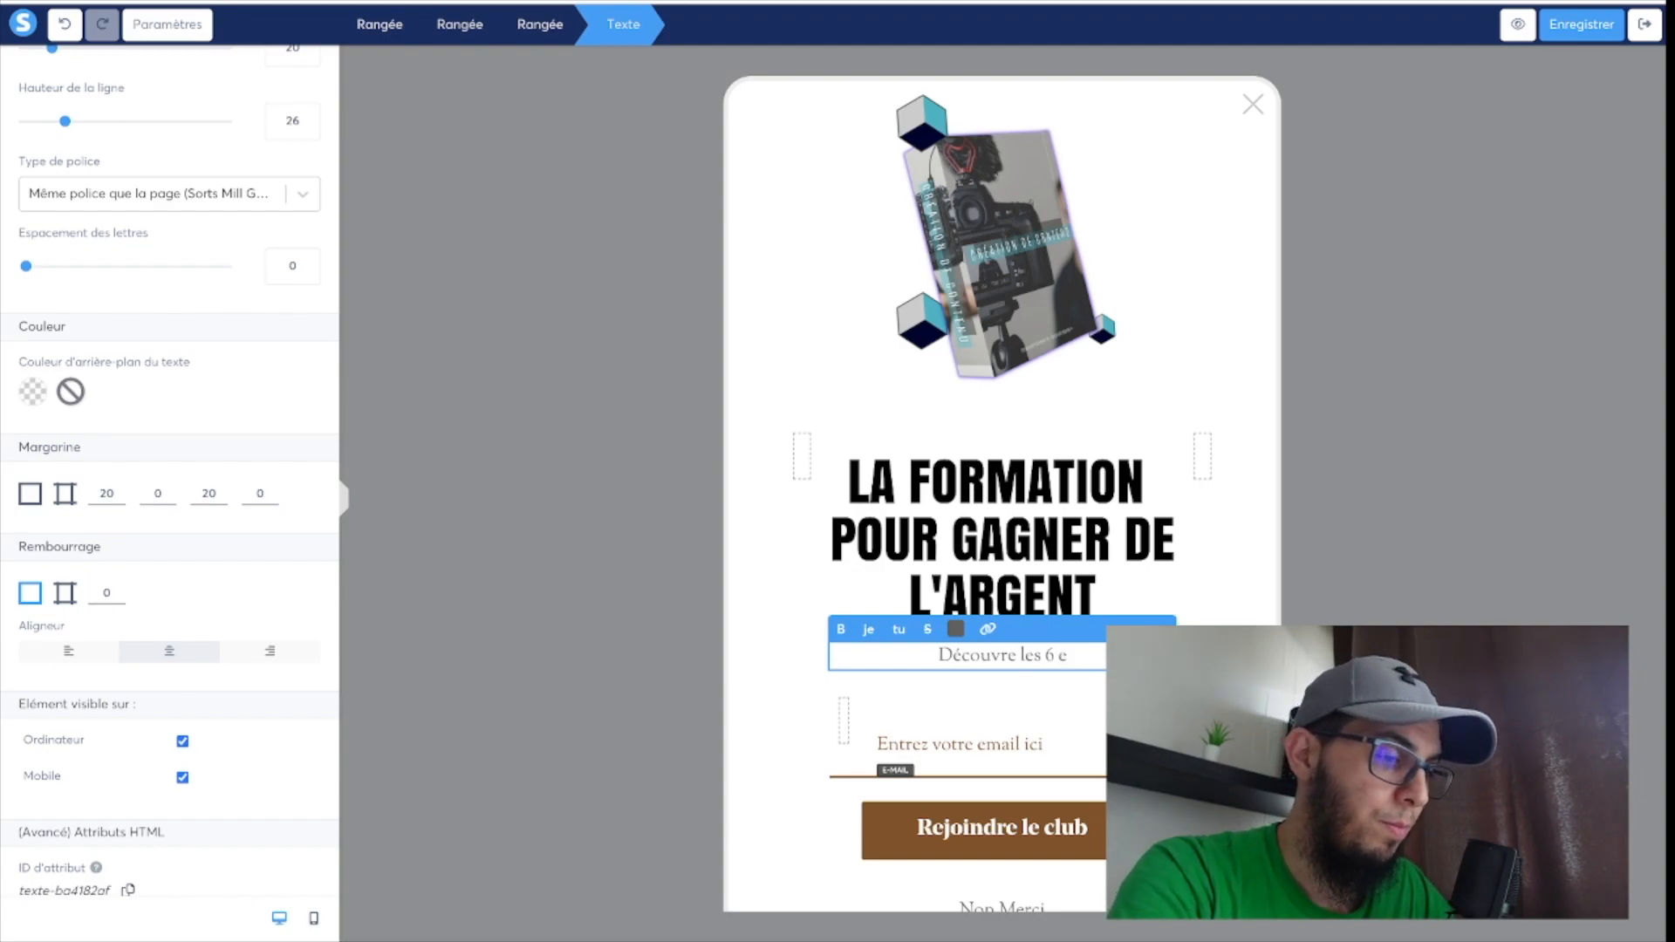
key("BackSpace")
type("étapes p")
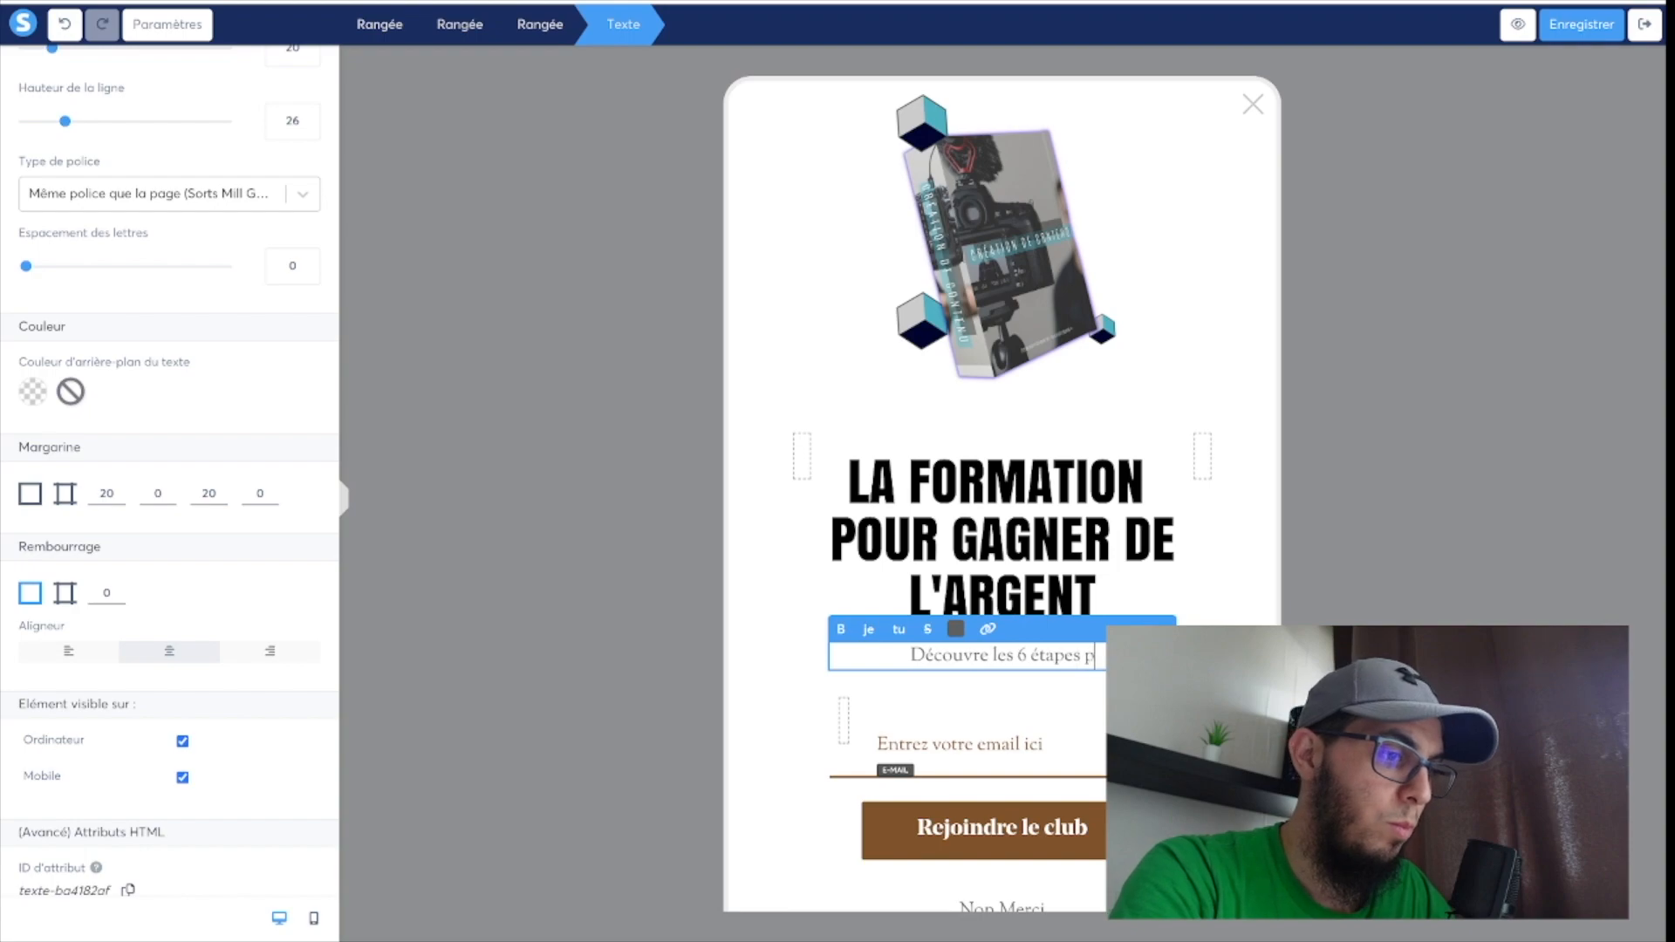
type("our c")
type("é")
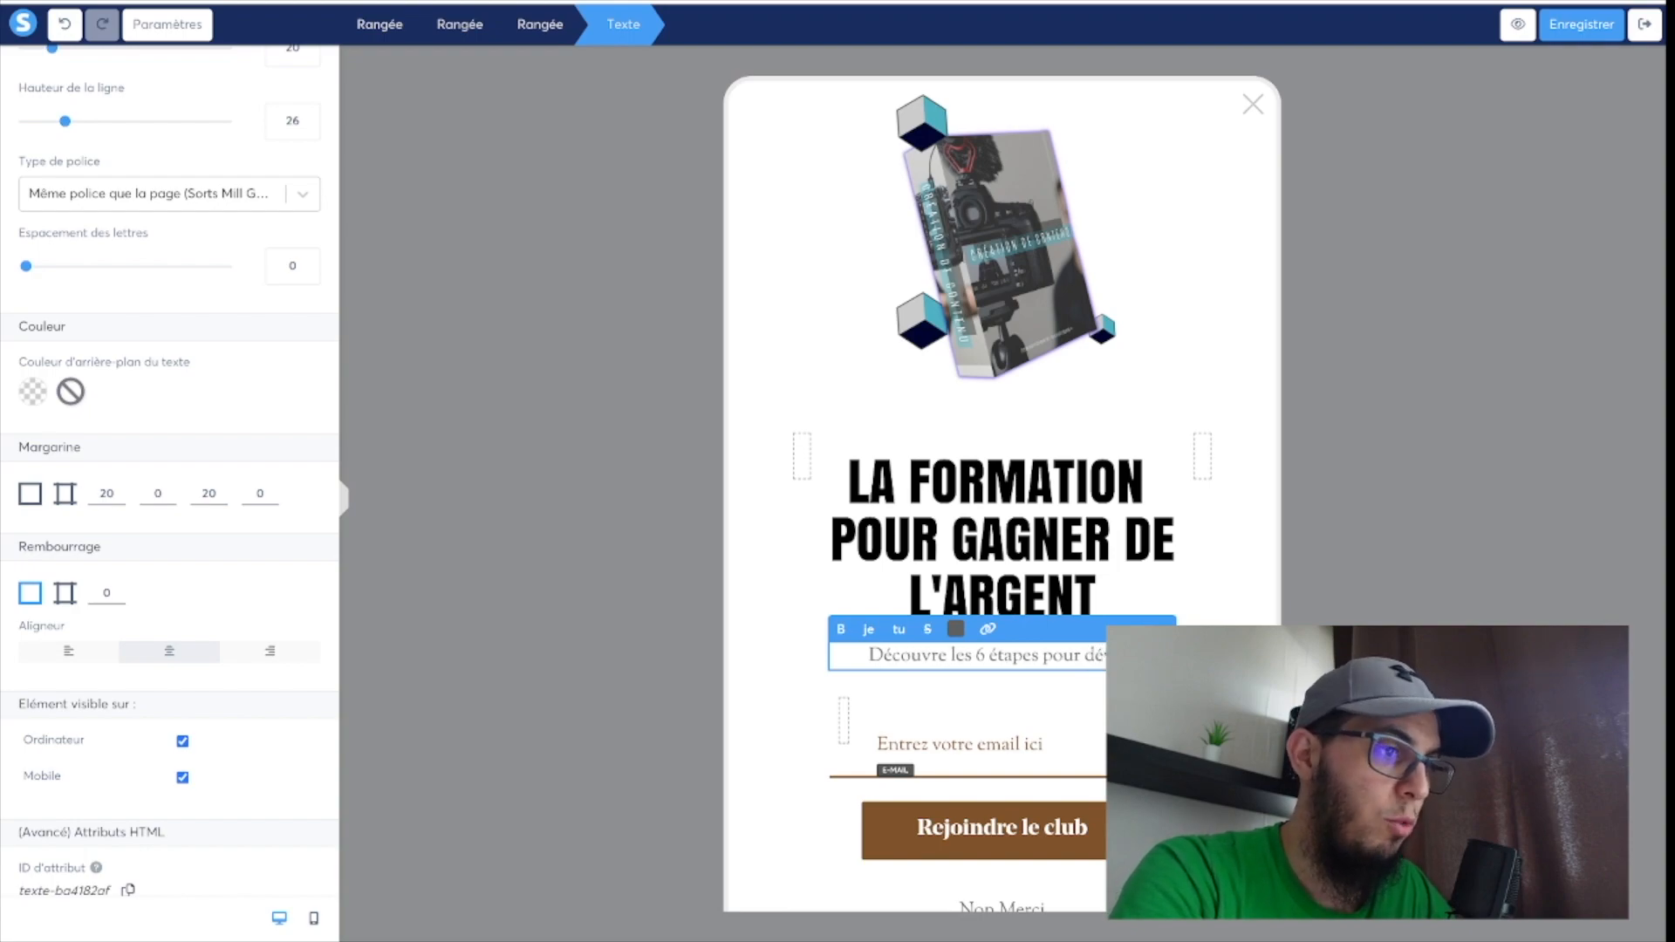
type("velopper ton business")
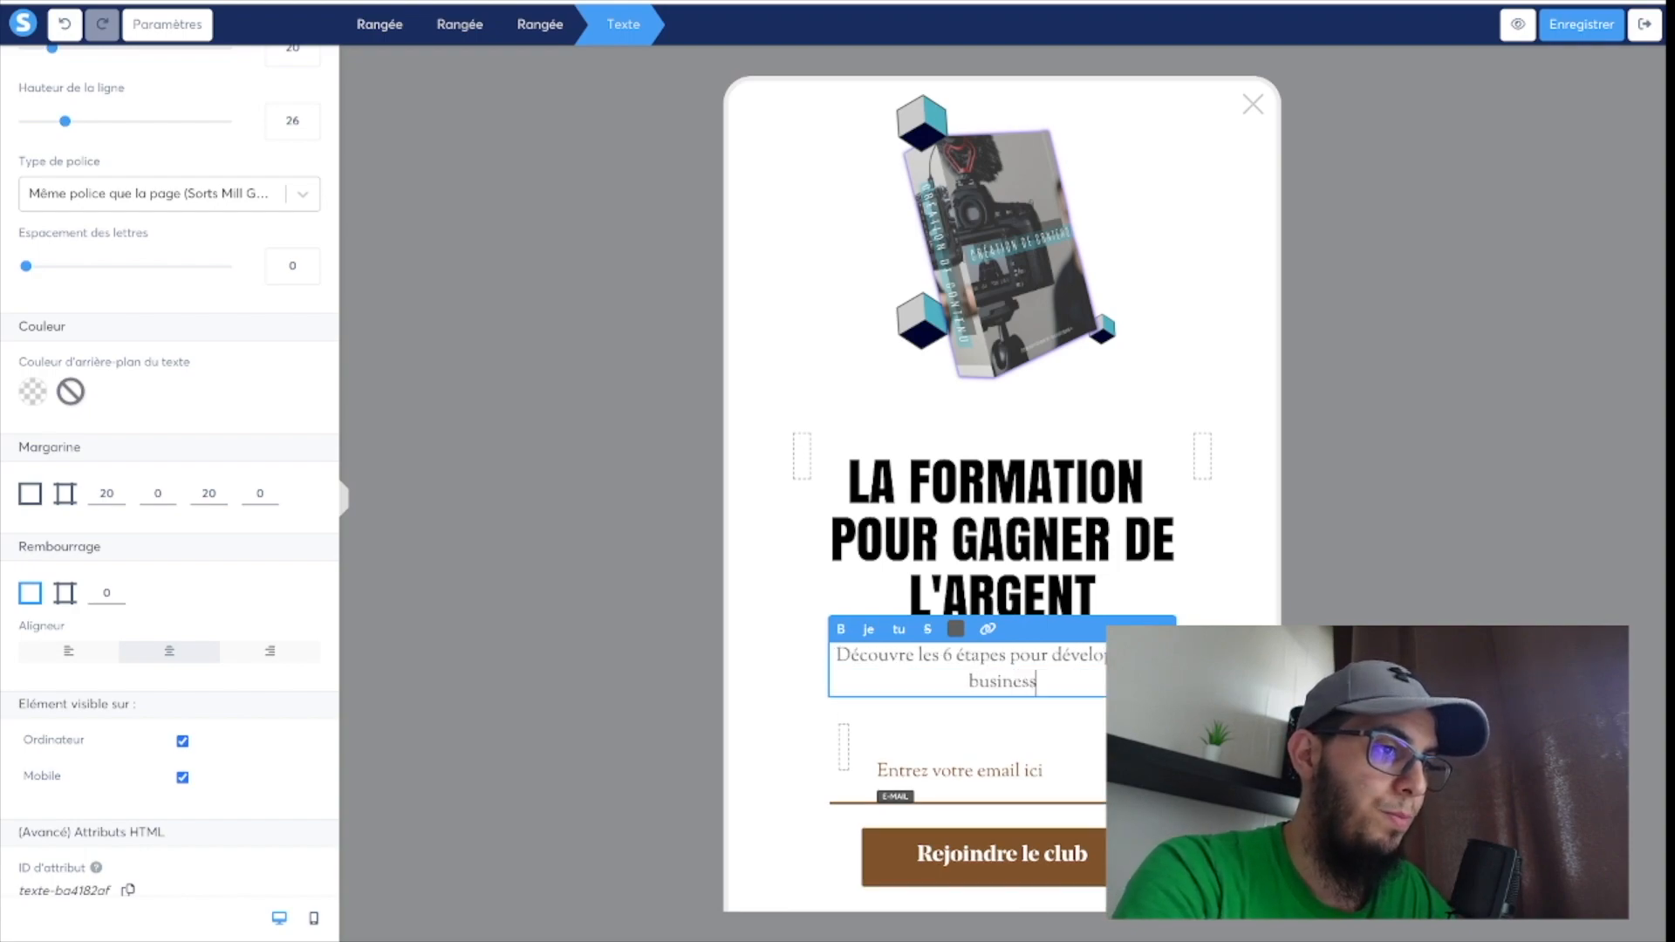
type(" en ligne.")
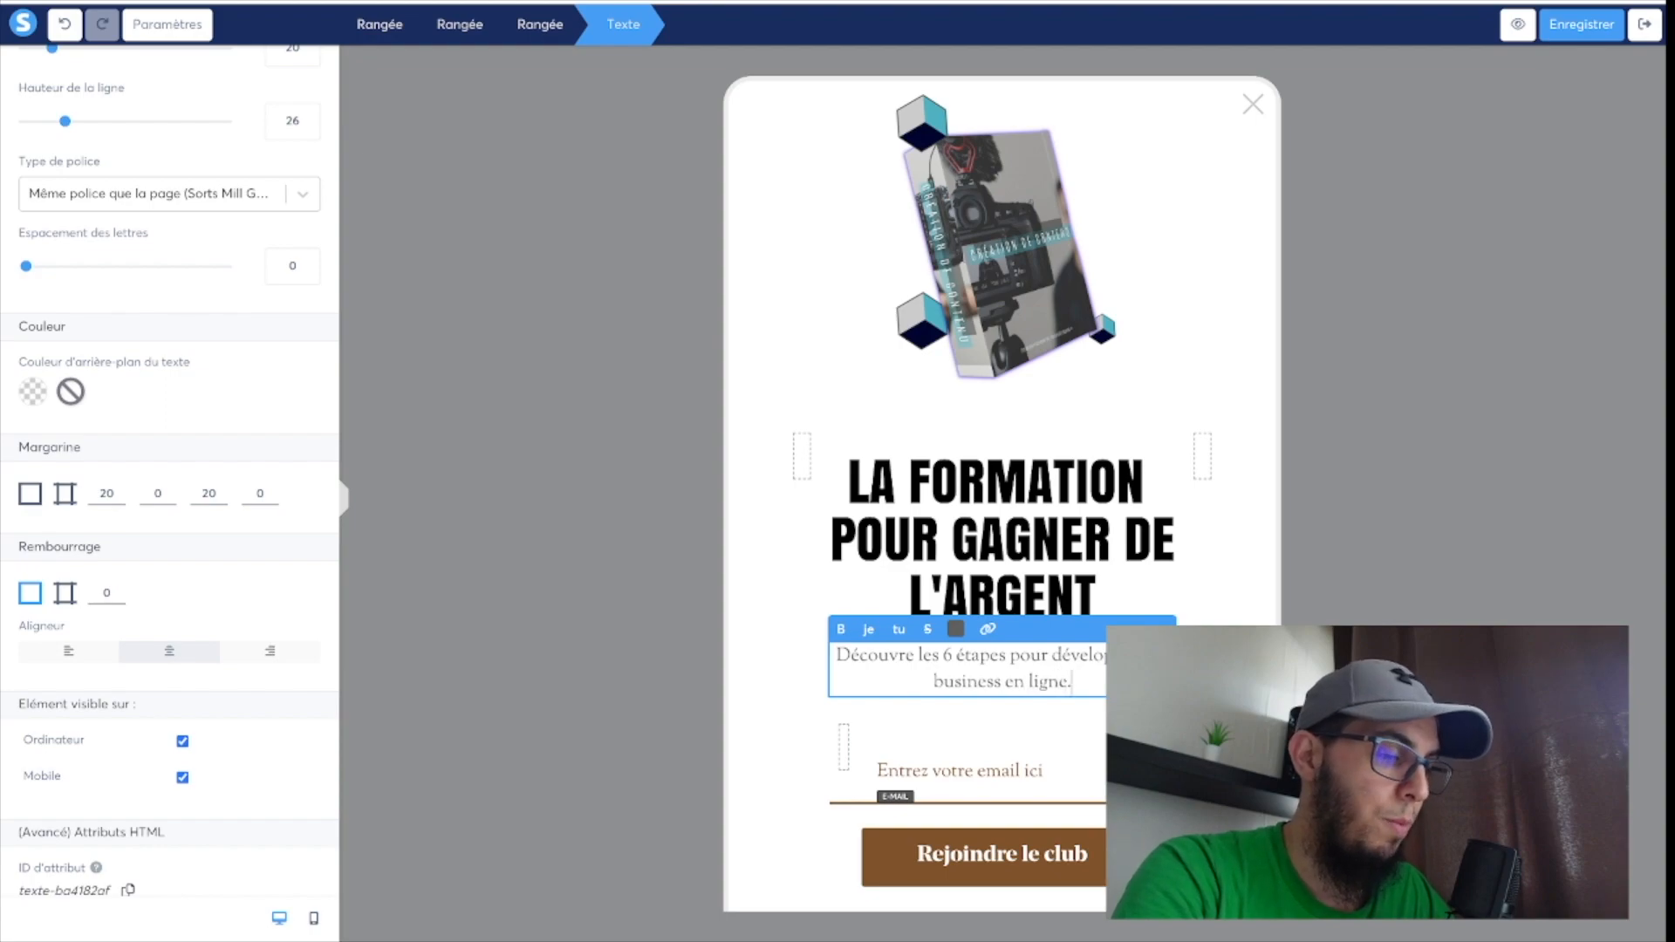
Select the whole new paragraph below the heading and colour its text black.
left_click_drag(1086, 680, 830, 654)
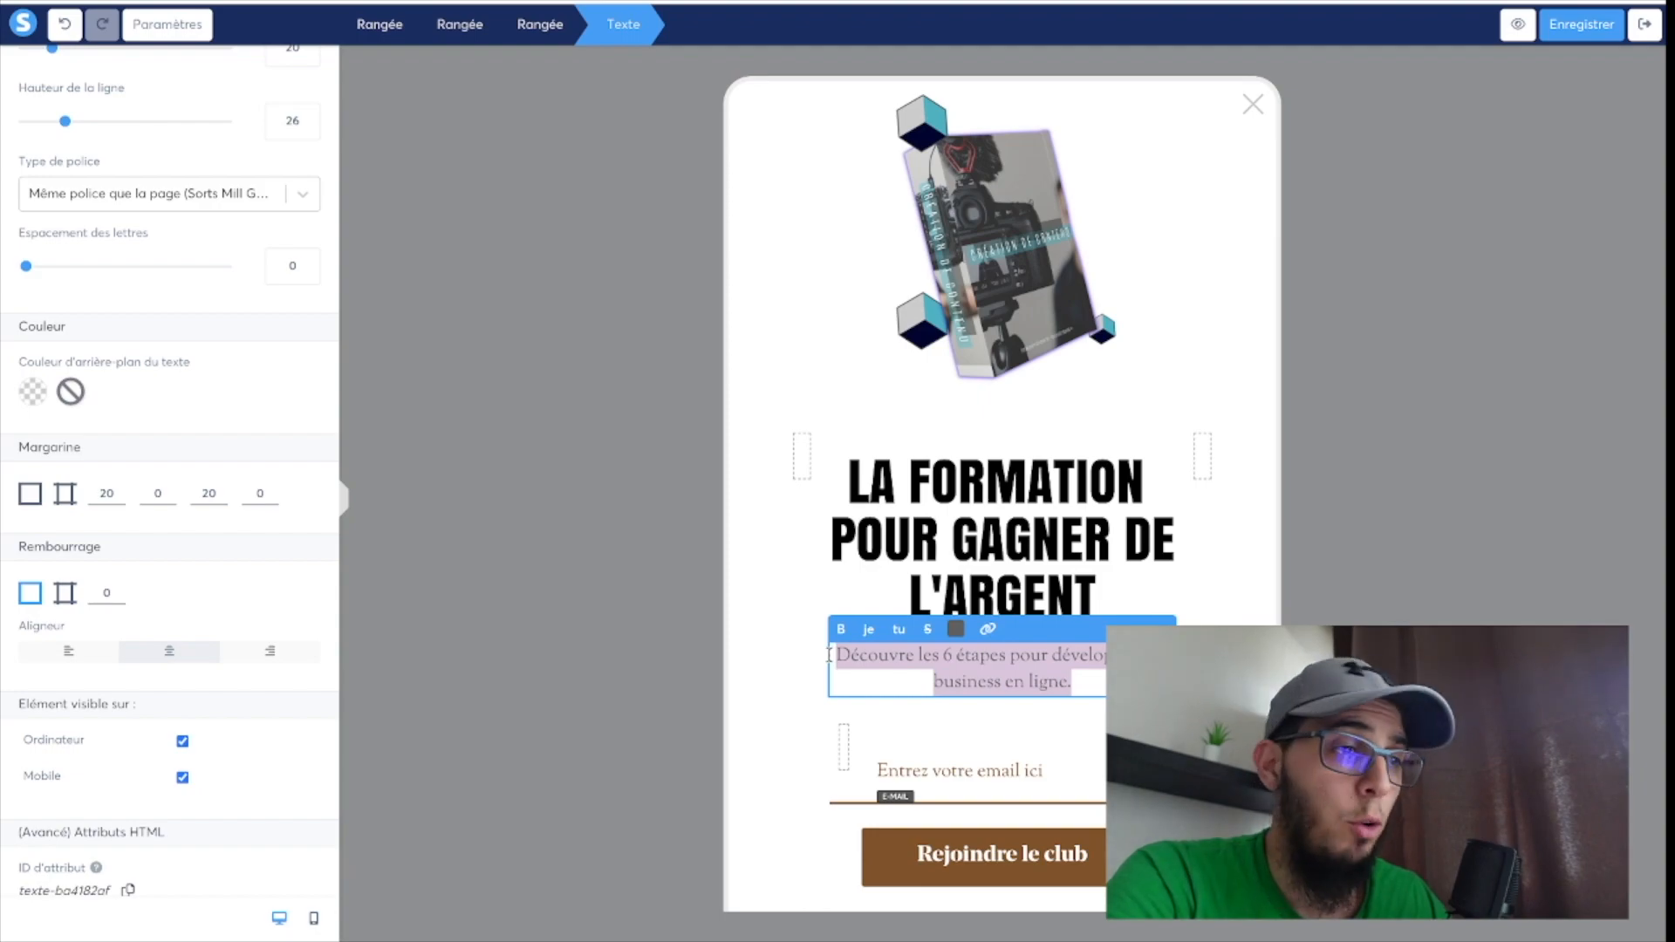
left_click(956, 629)
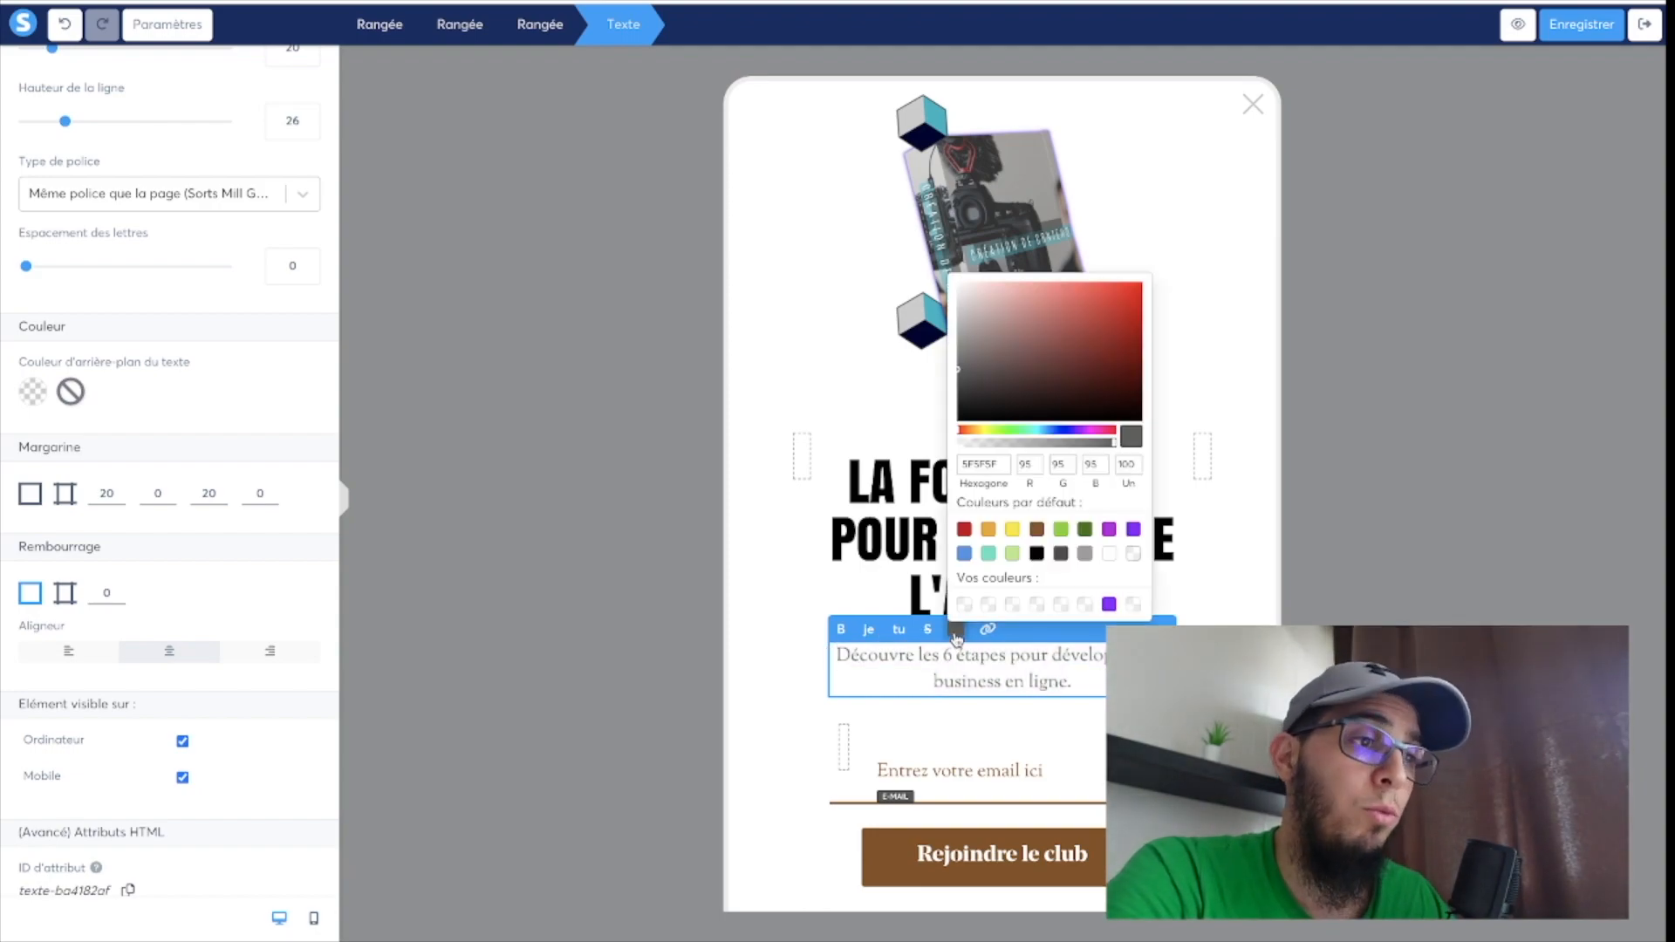
left_click(1037, 553)
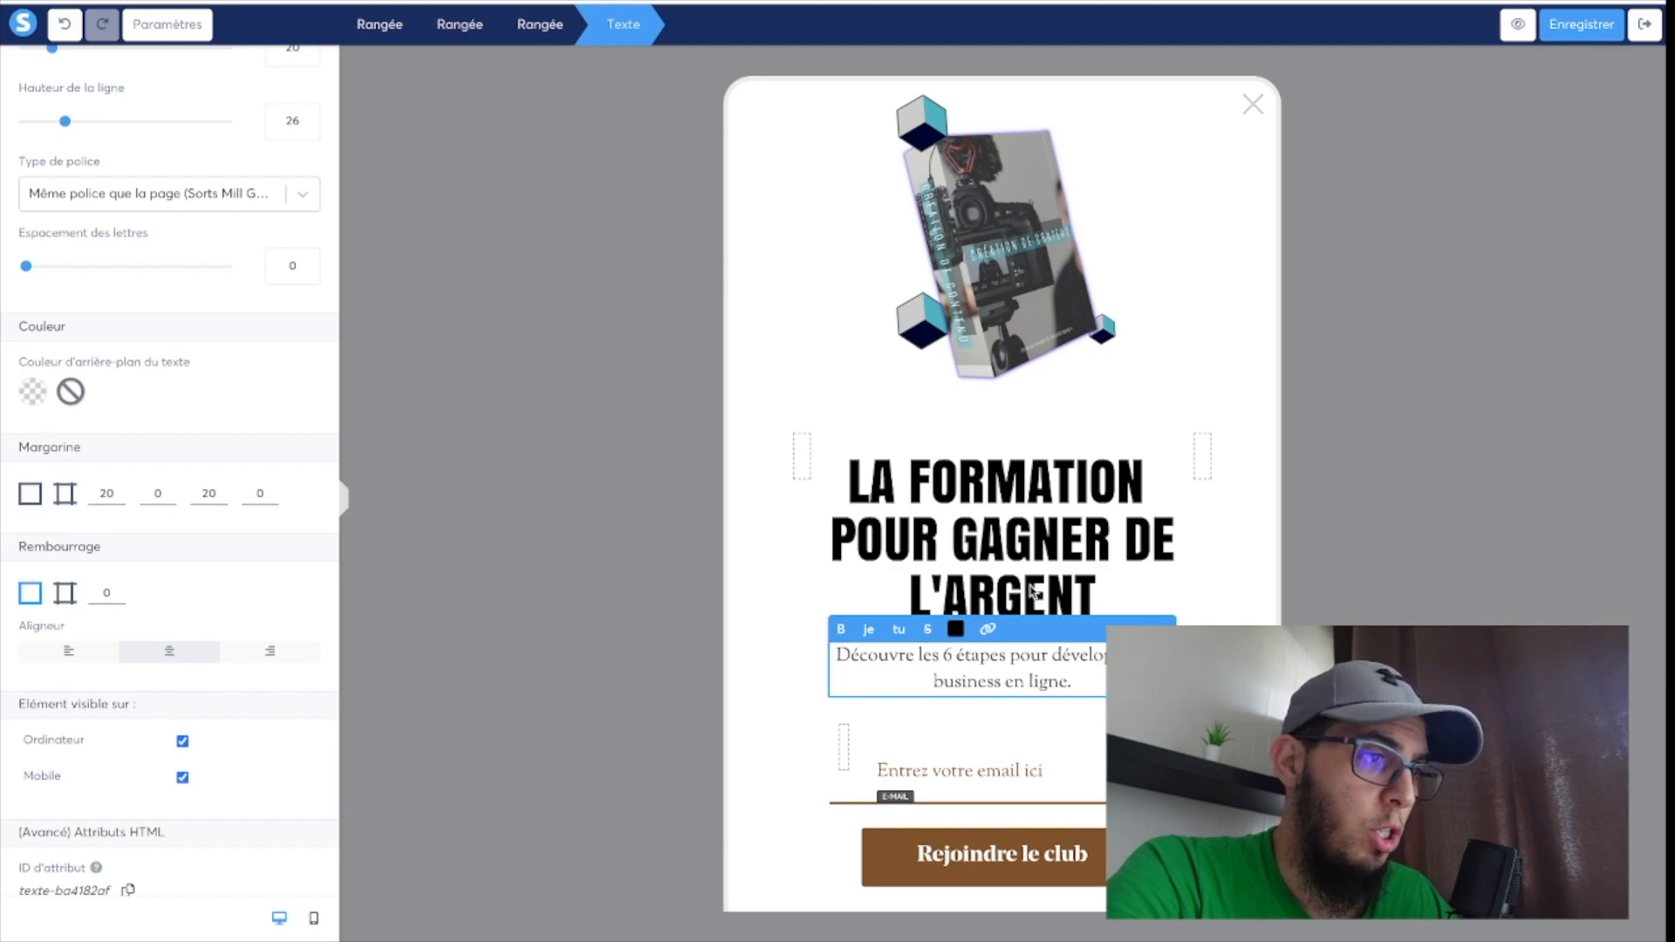
left_click(1034, 593)
left_click(987, 678)
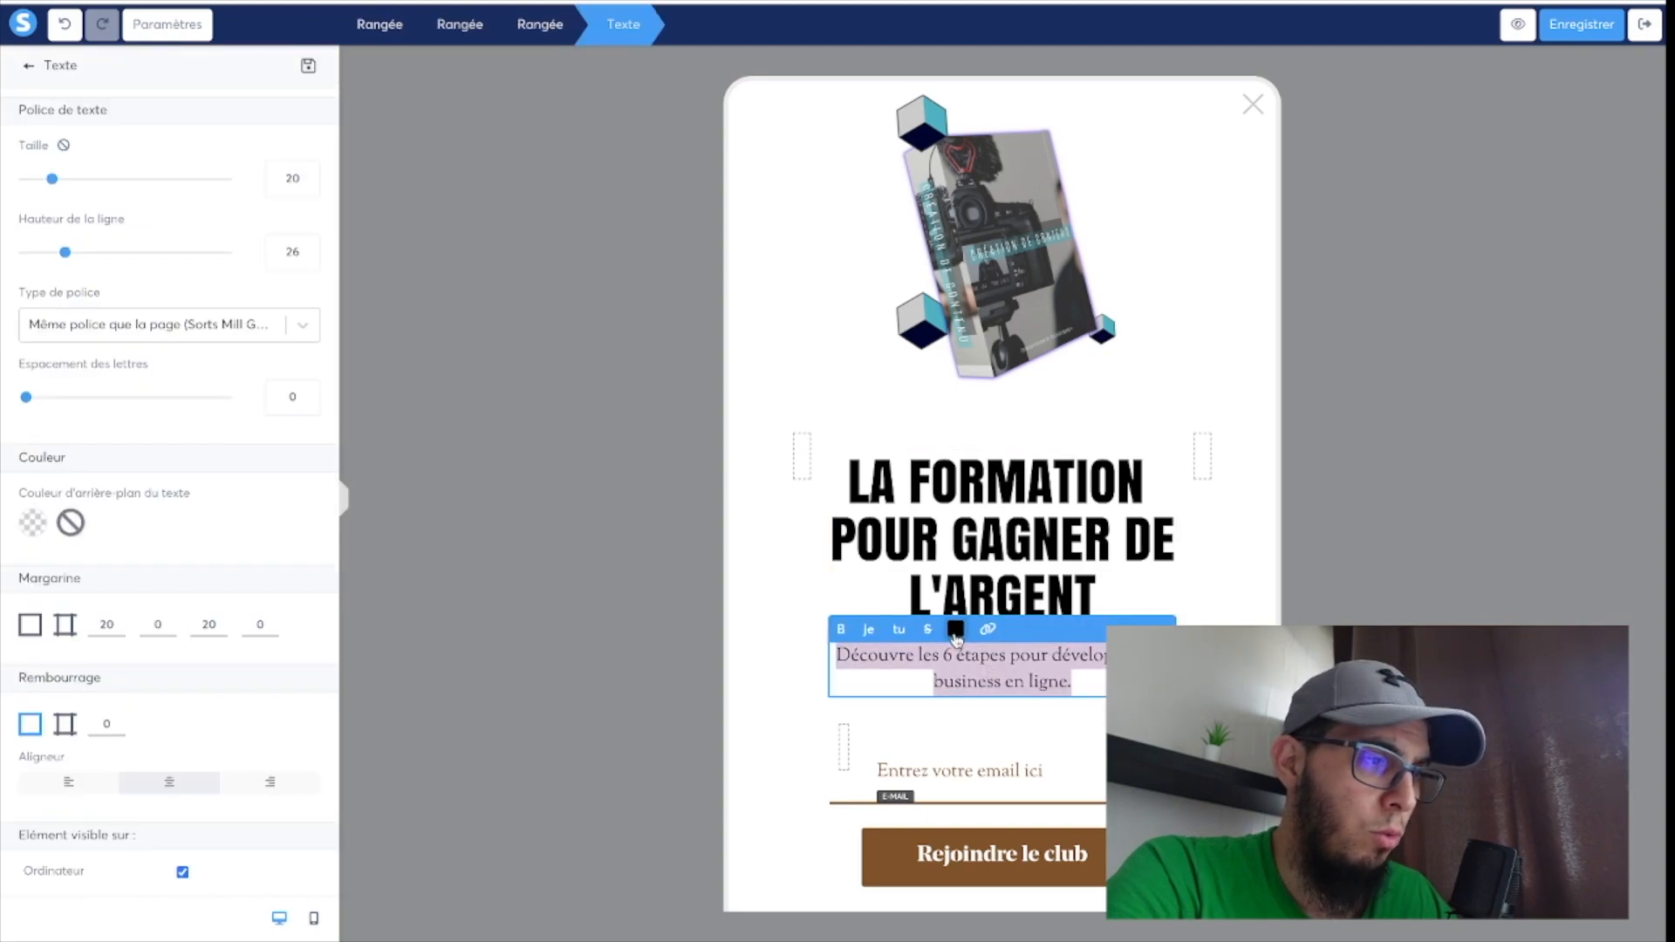
left_click(992, 590)
Delete the email form field above the "Rejoindre le club" button and insert a new blank form field in its place.
scroll(992, 591, "down", 1)
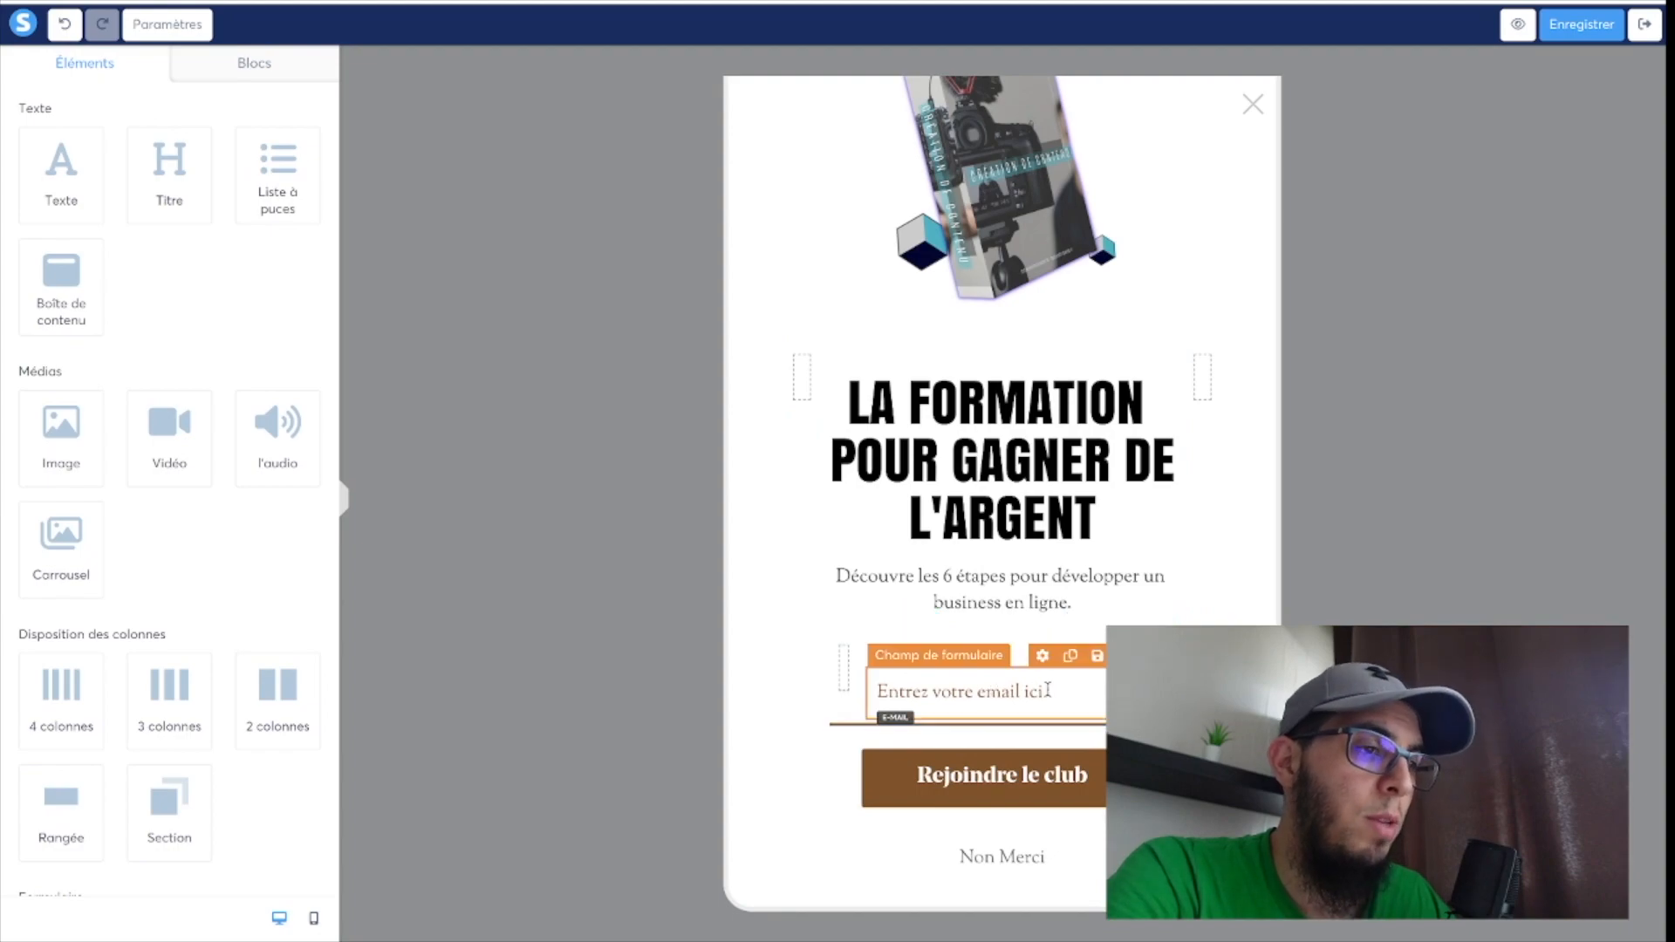
left_click(1125, 655)
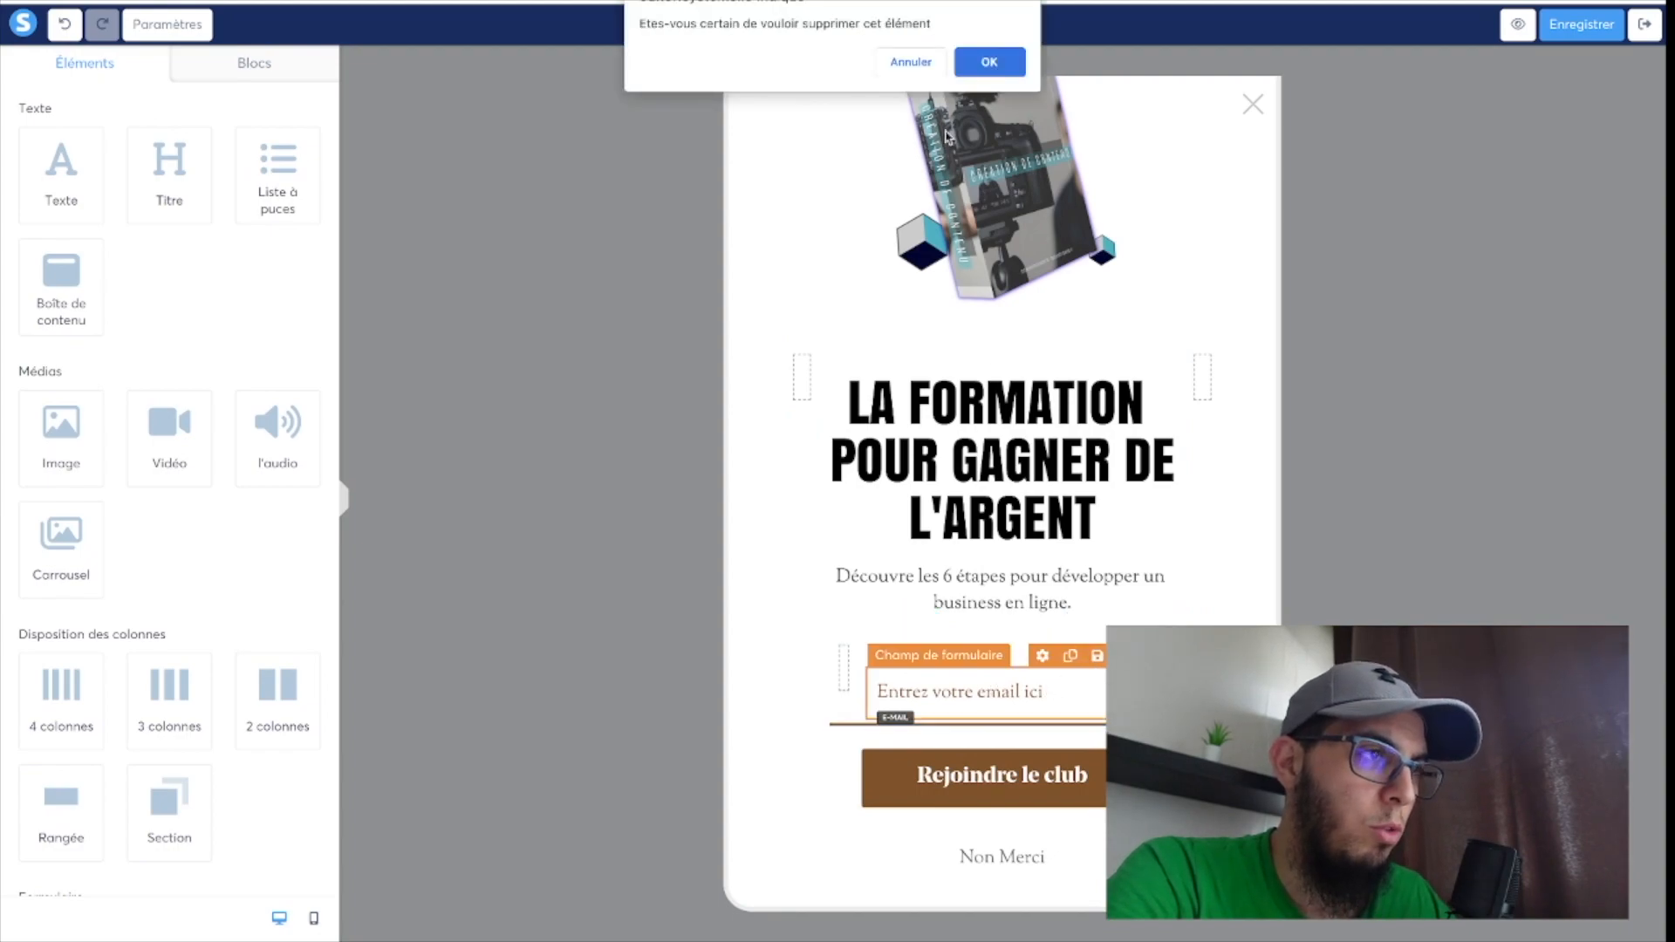
left_click(980, 54)
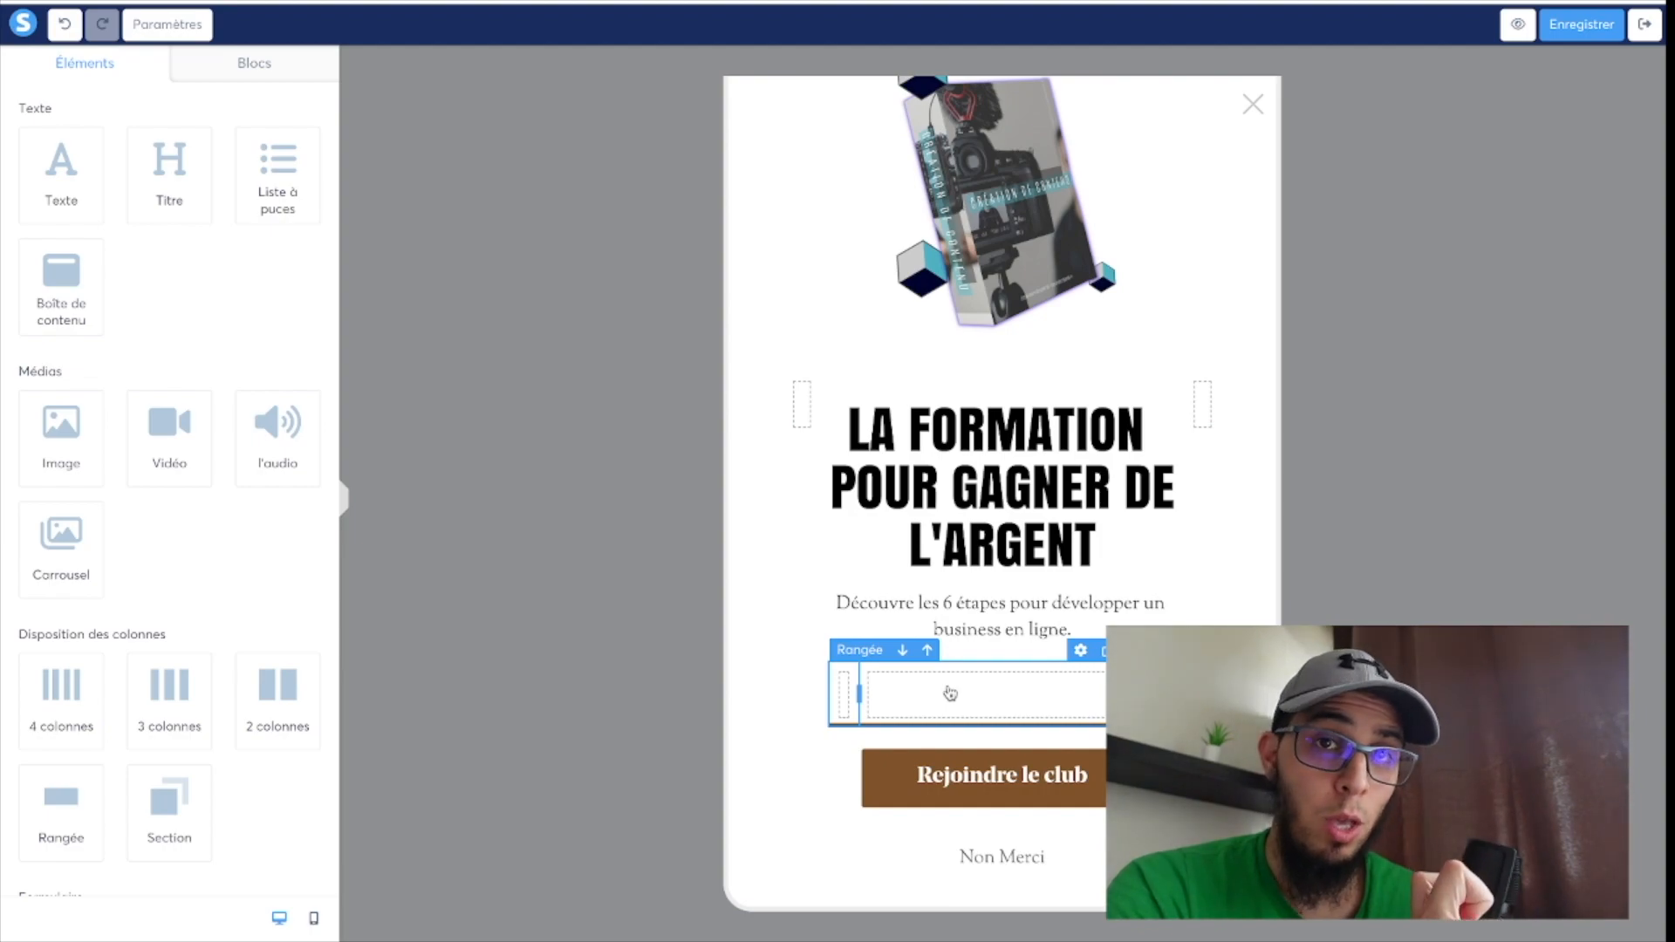
scroll(143, 539, "down", 5)
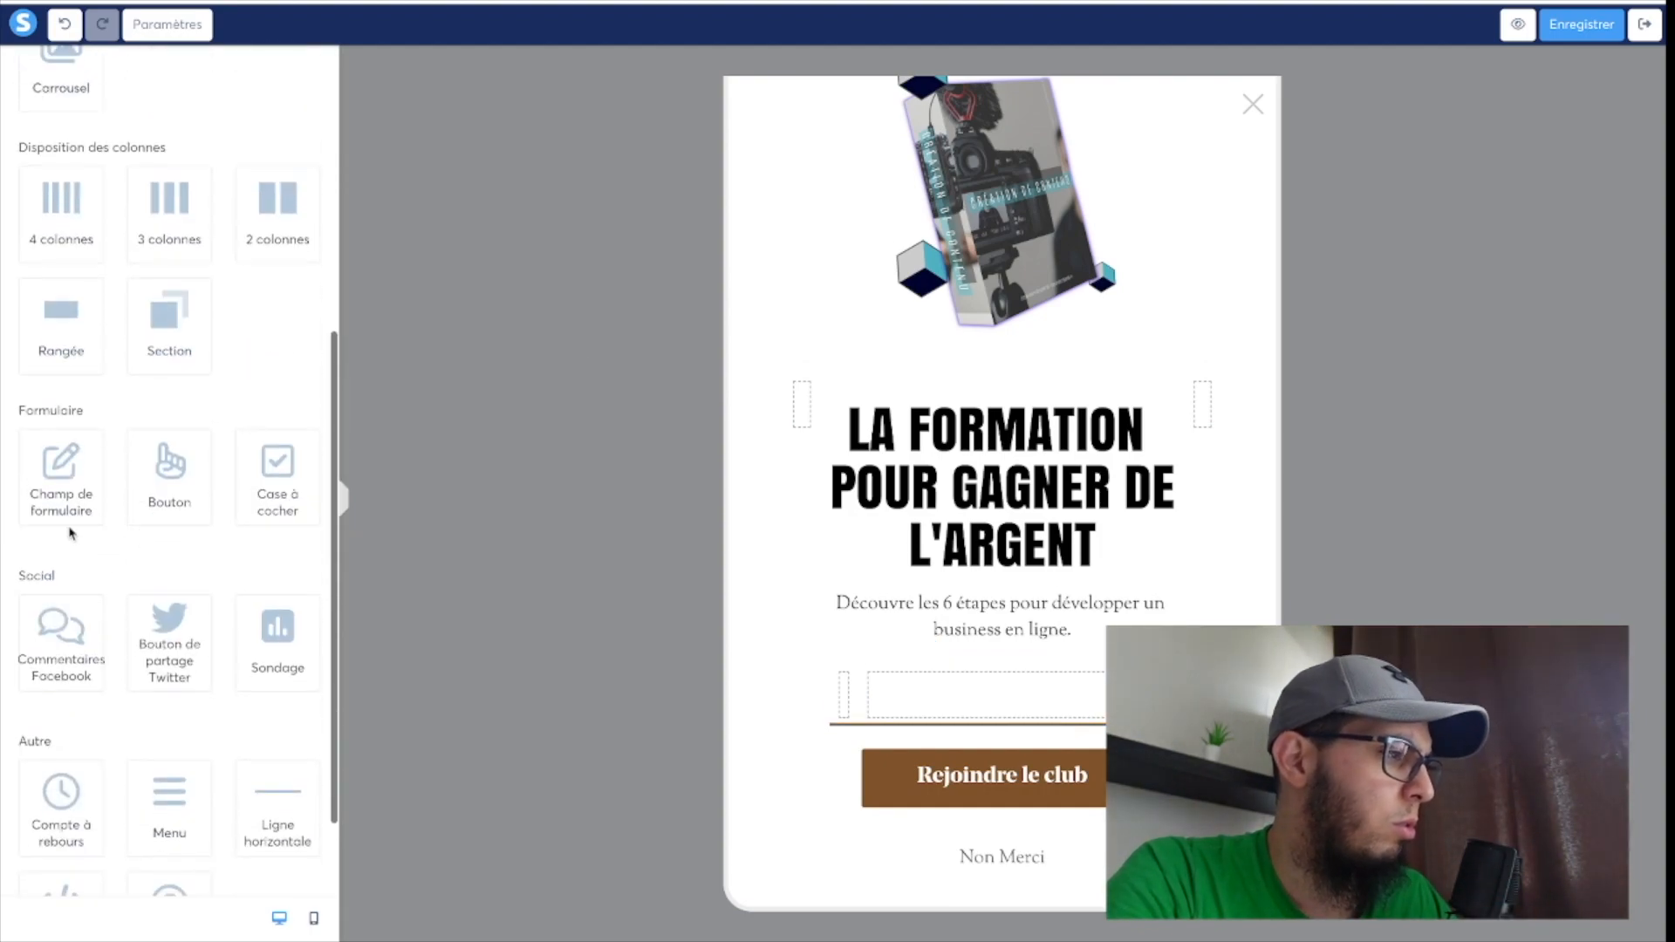
left_click_drag(53, 468, 991, 704)
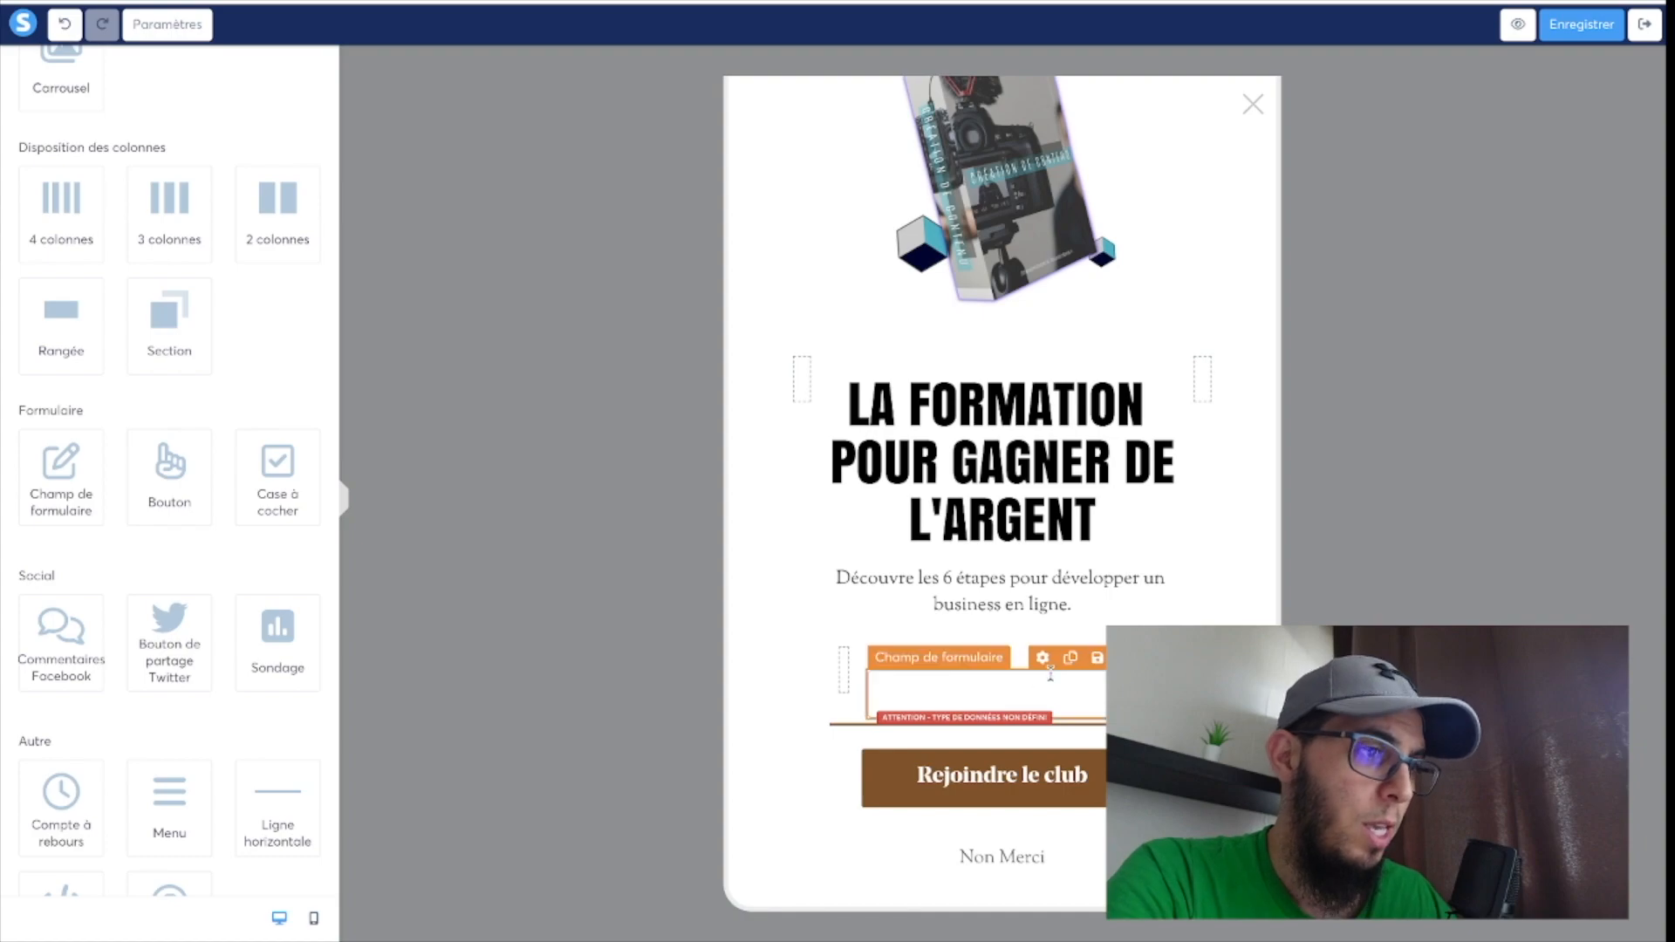
Set the data type of the blank form field above the "Rejoindre le club" button to Prénom.
left_click(1044, 660)
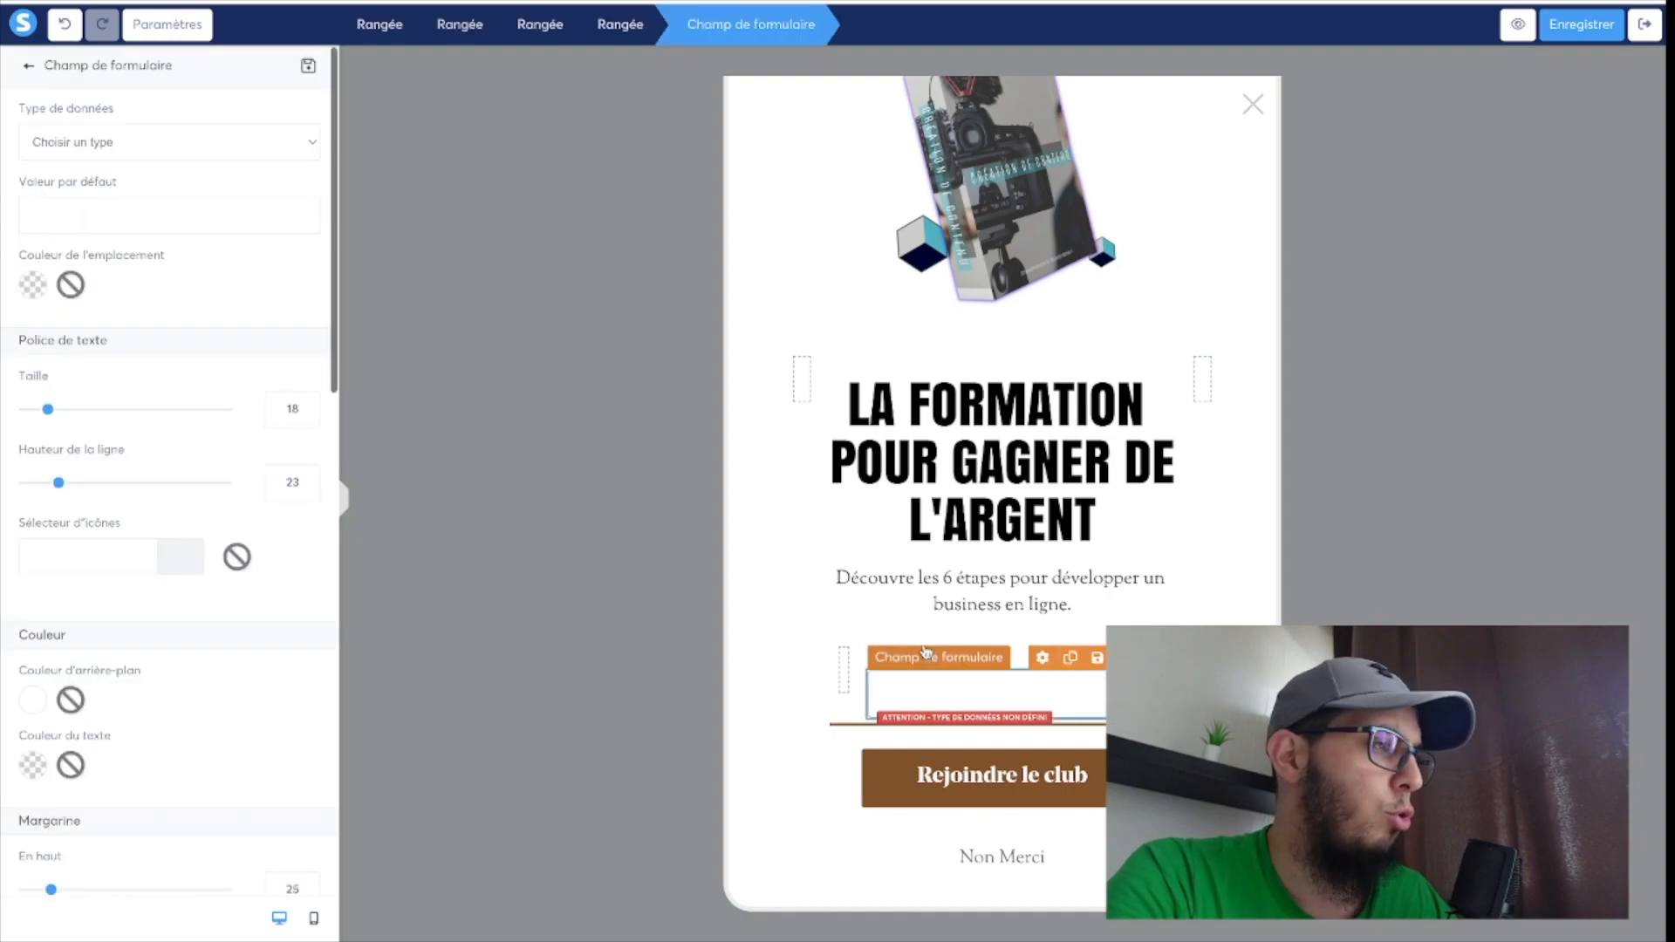
left_click(132, 145)
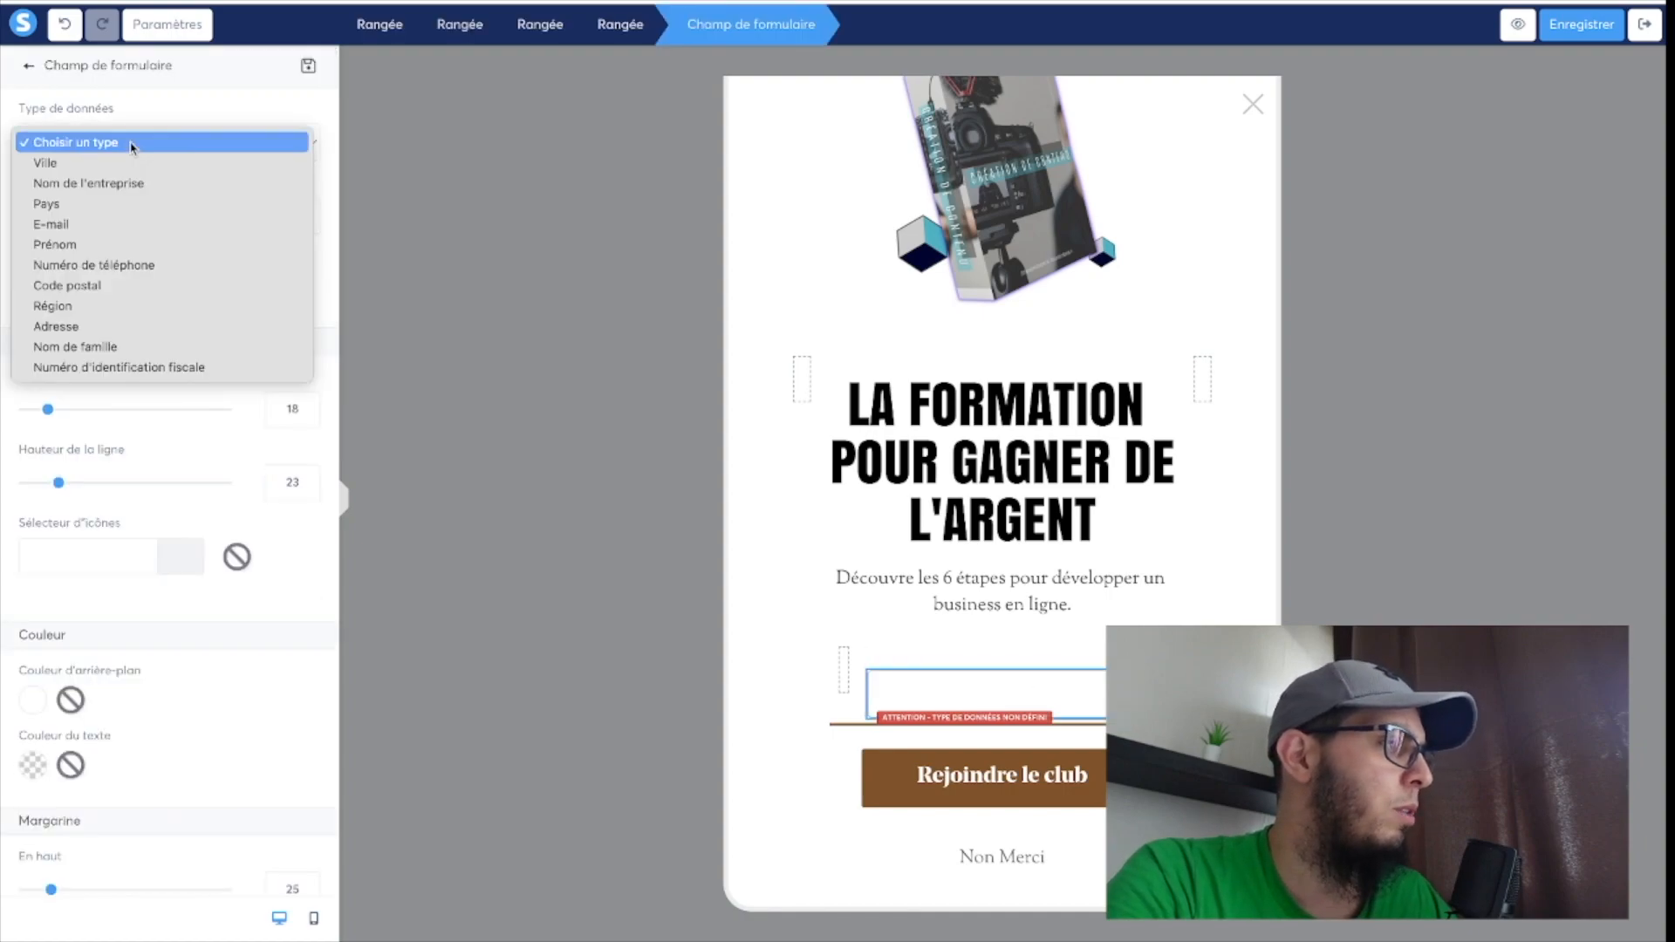
left_click(111, 248)
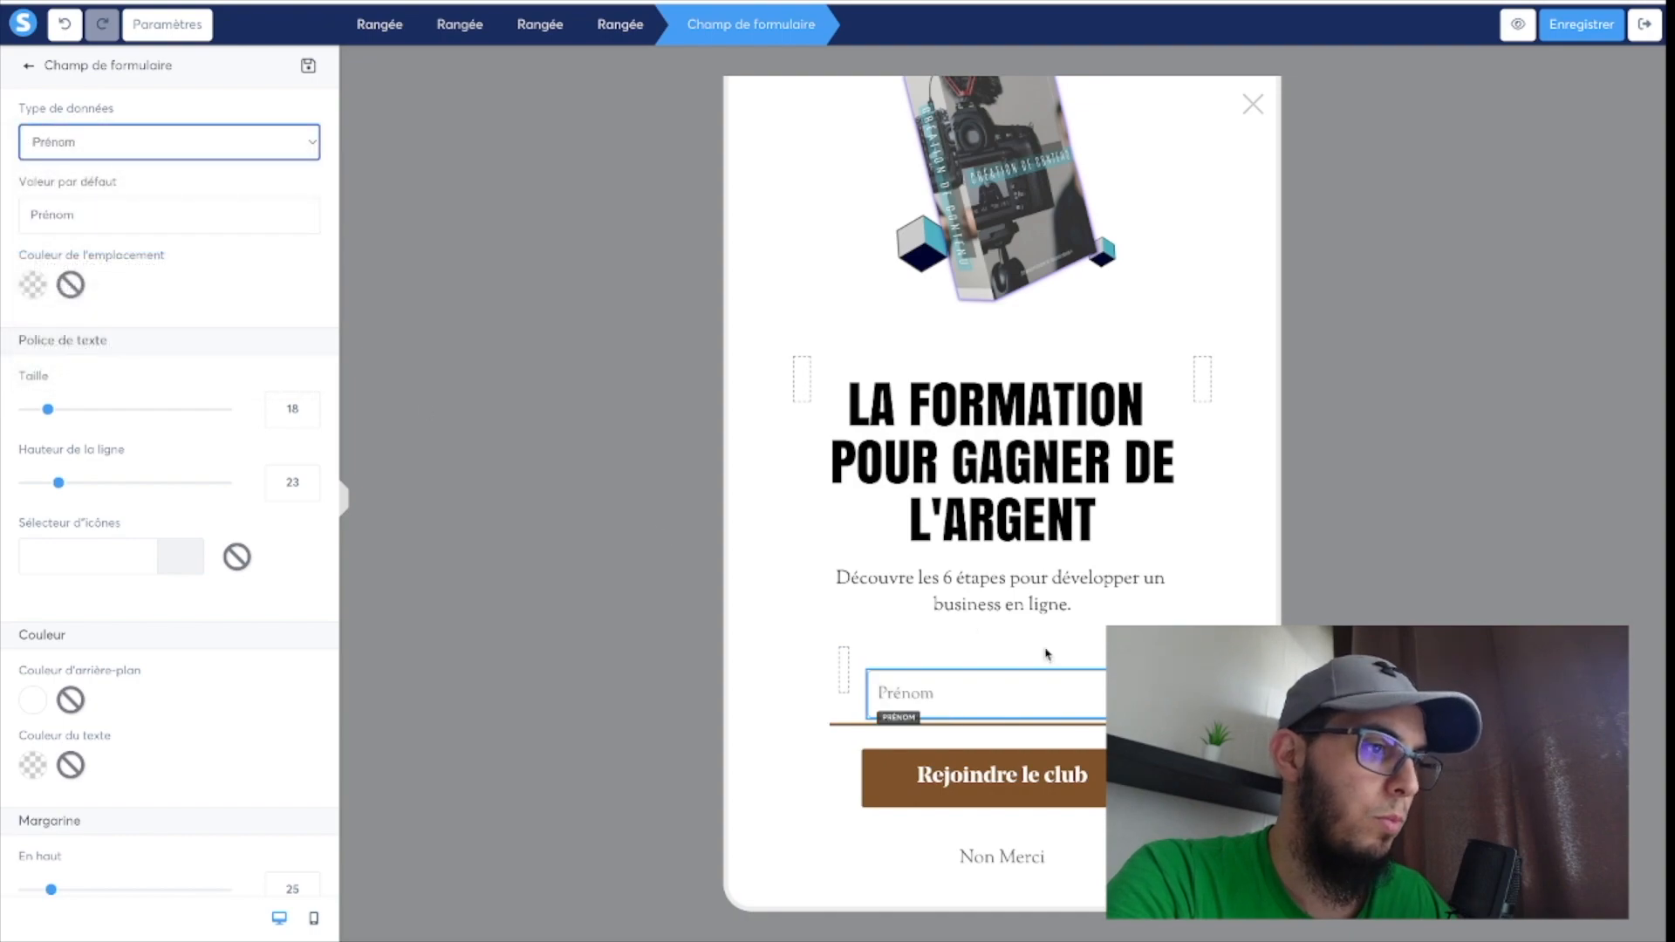
left_click(1078, 661)
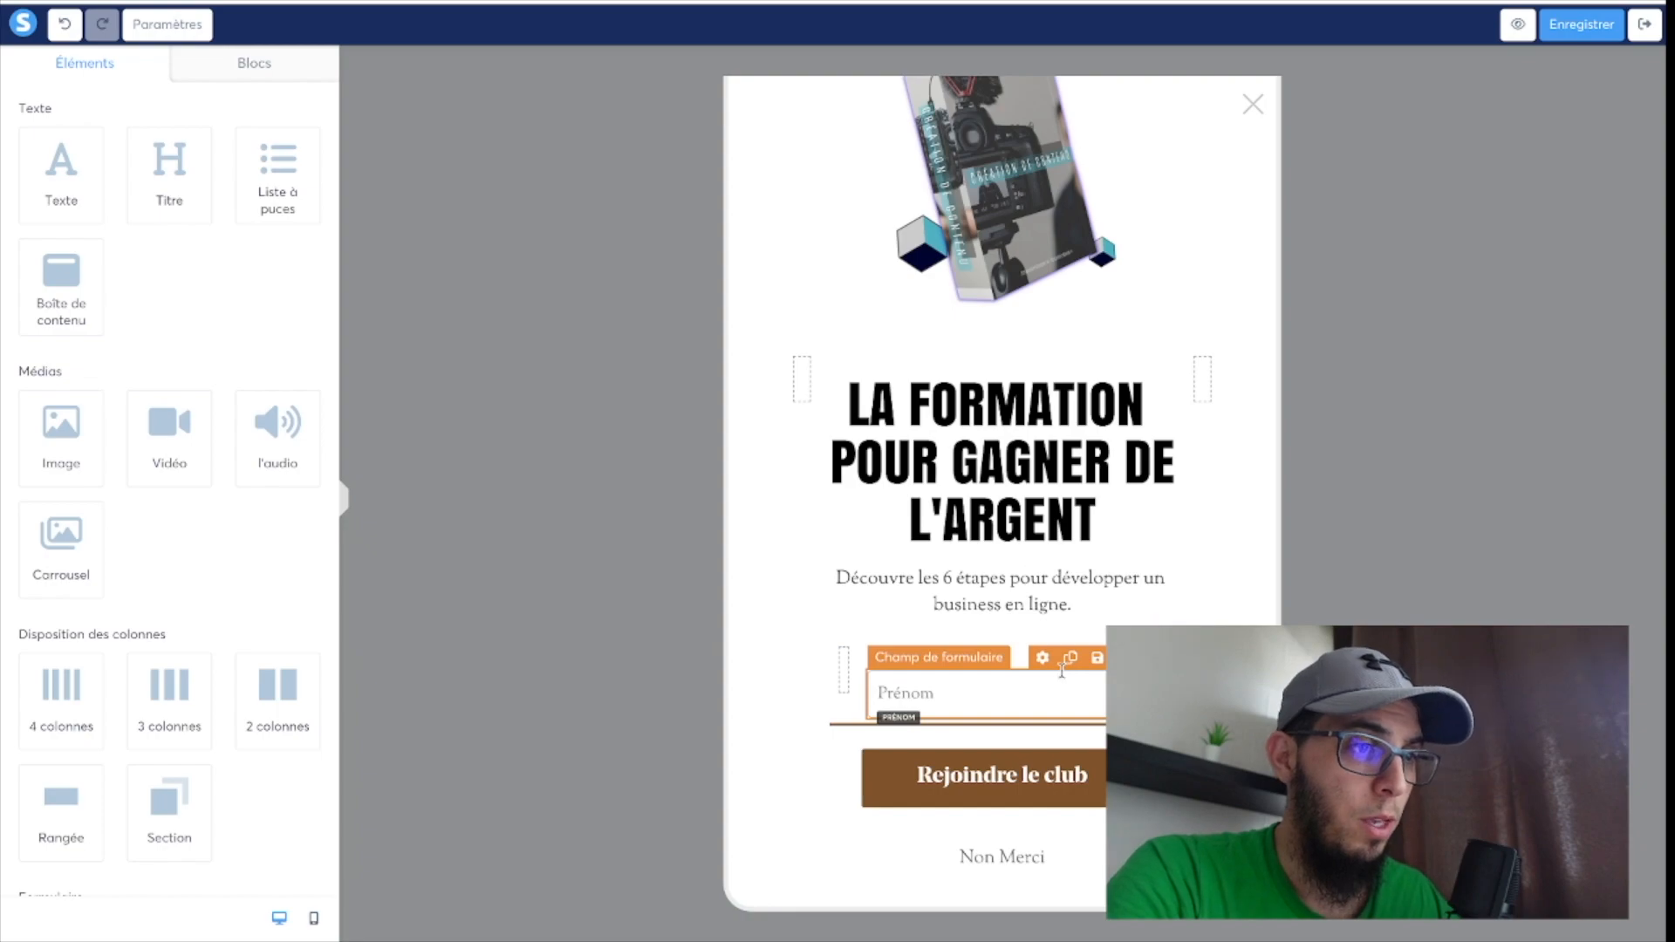
Duplicate the Prénom form field and set the copy's data type to E-mail.
left_click(1069, 659)
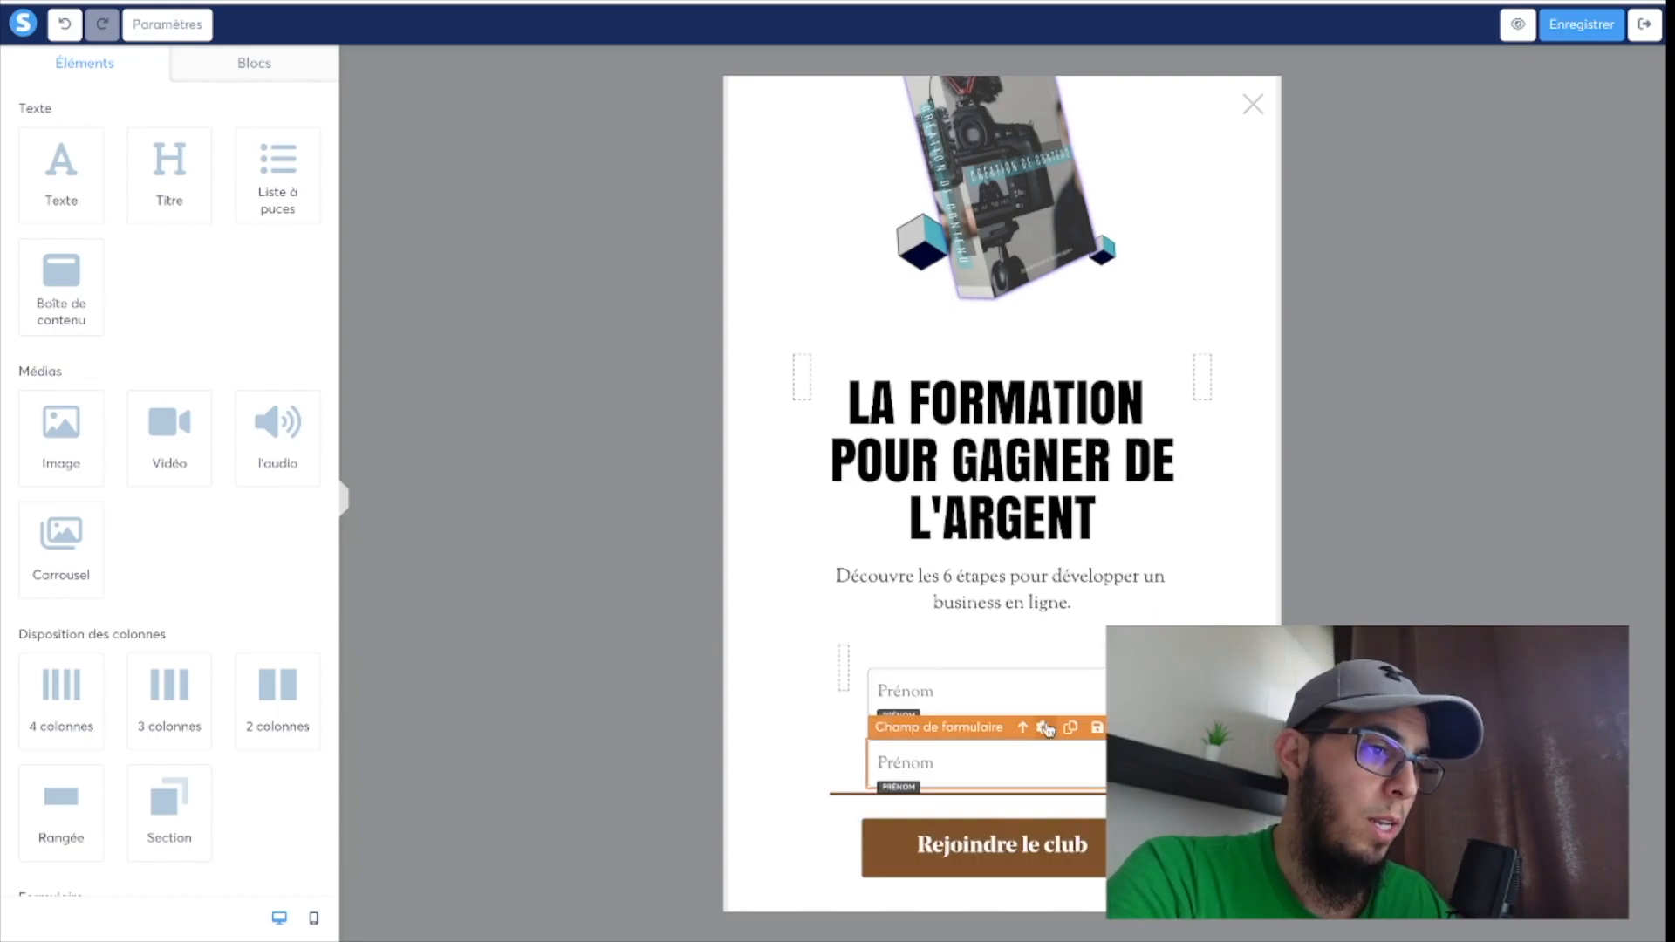
left_click(1045, 727)
left_click(87, 145)
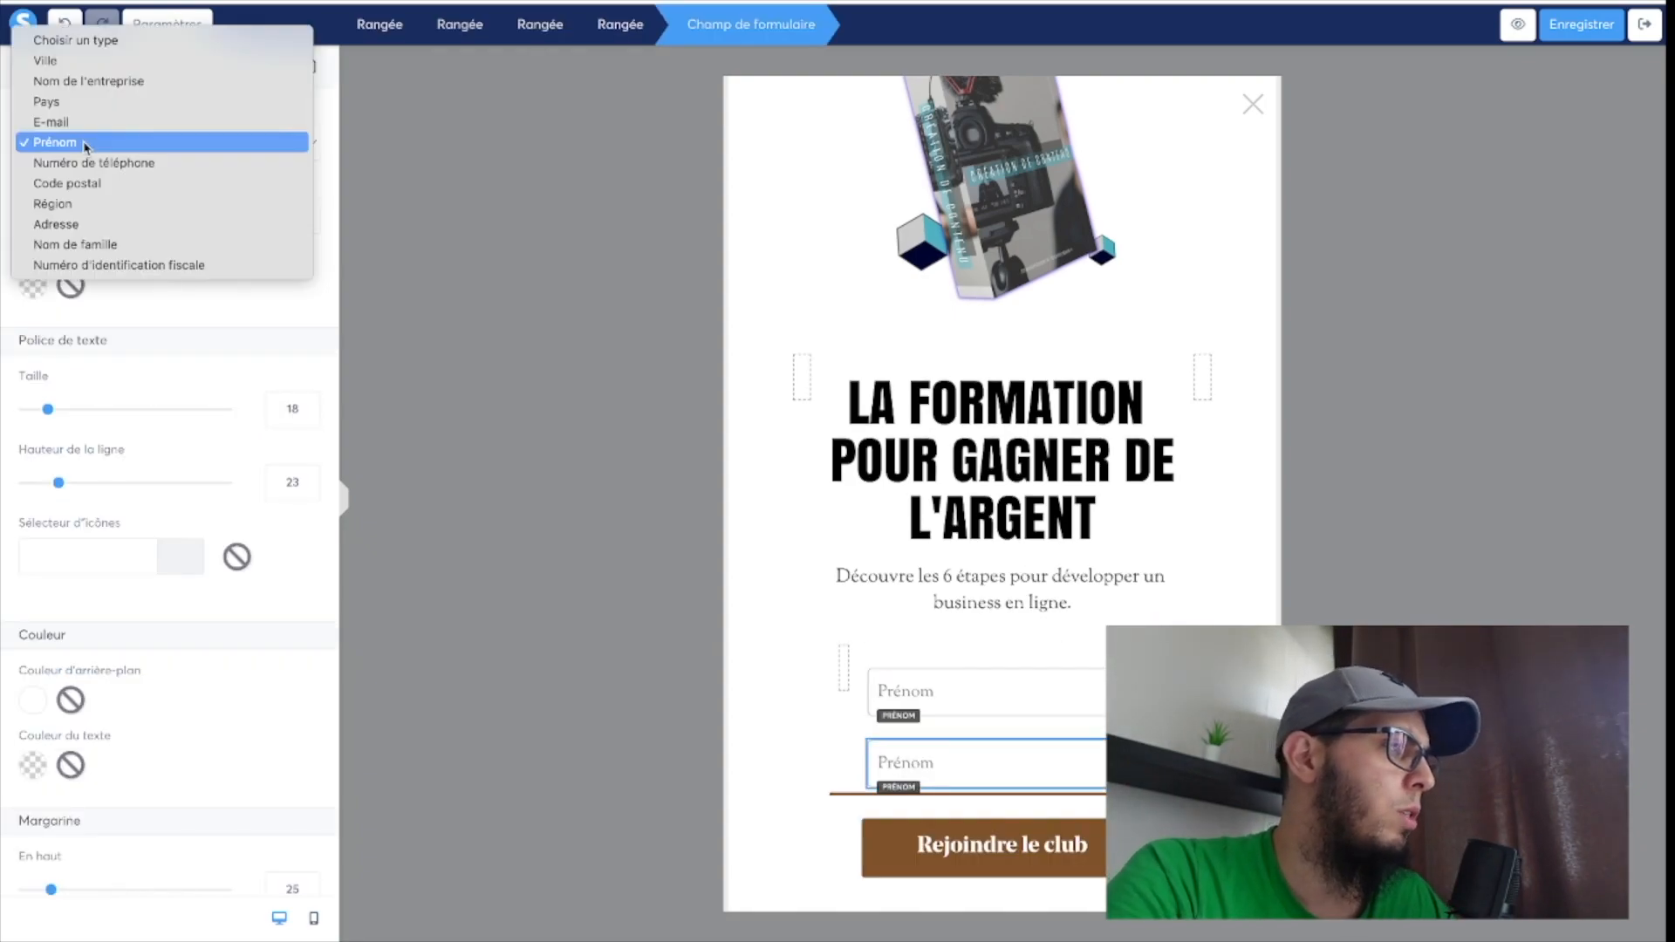
left_click(78, 122)
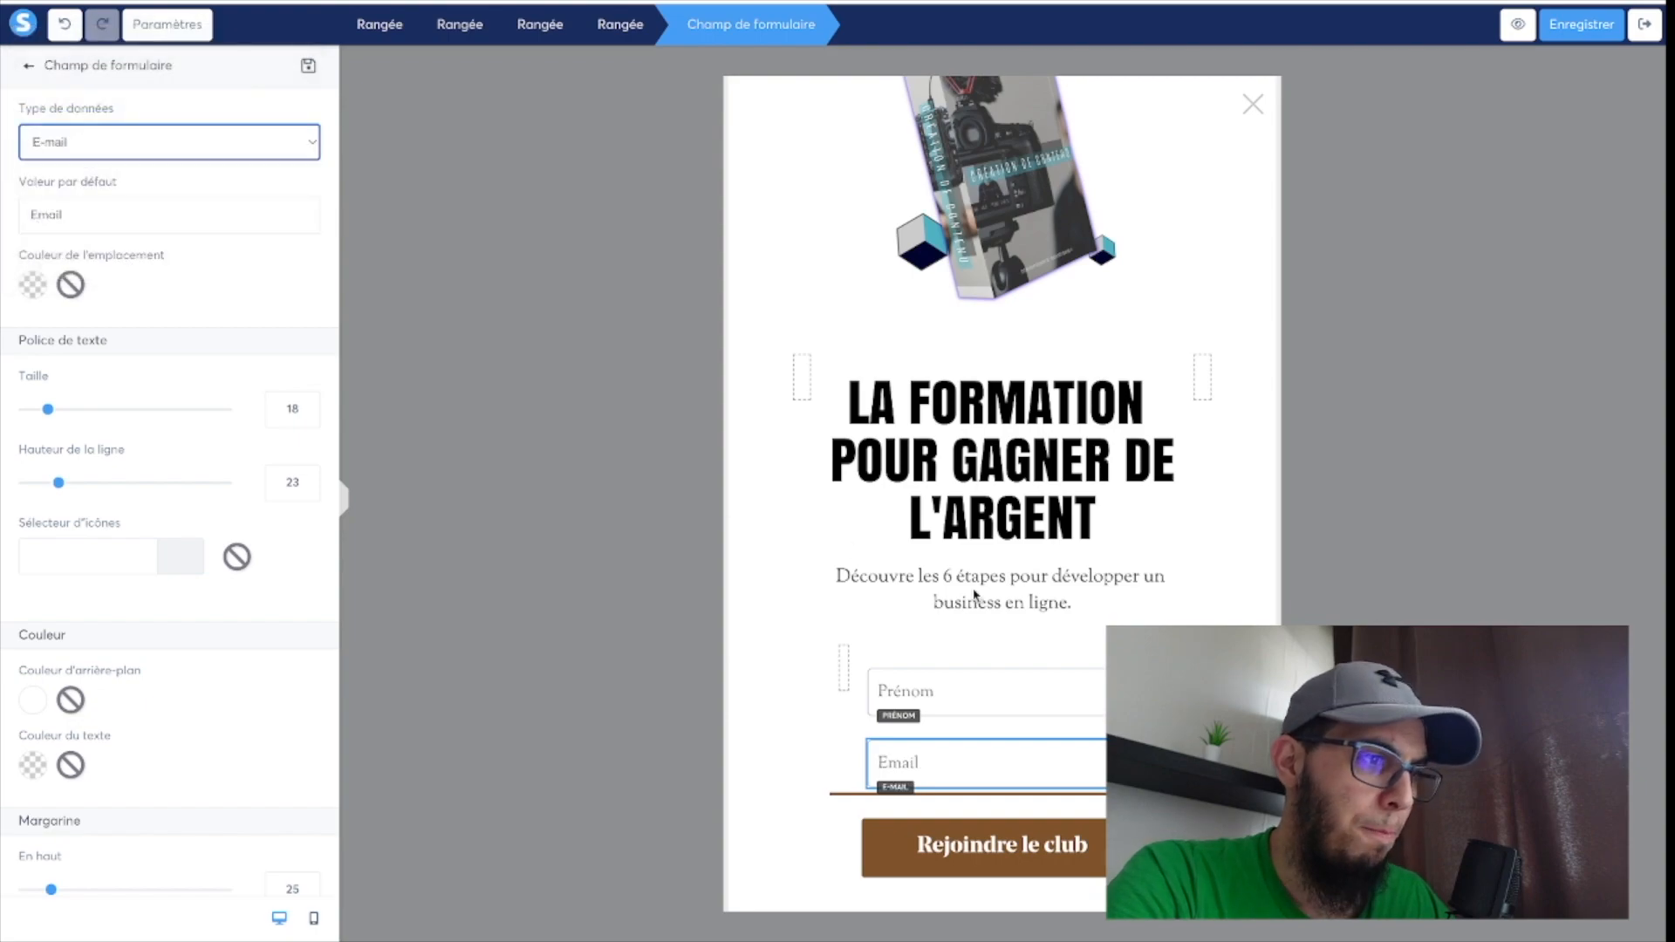
left_click(1031, 617)
Change the font of the paragraph below the heading to the custom font OswaldRégulier.
scroll(1031, 618, "down", 1)
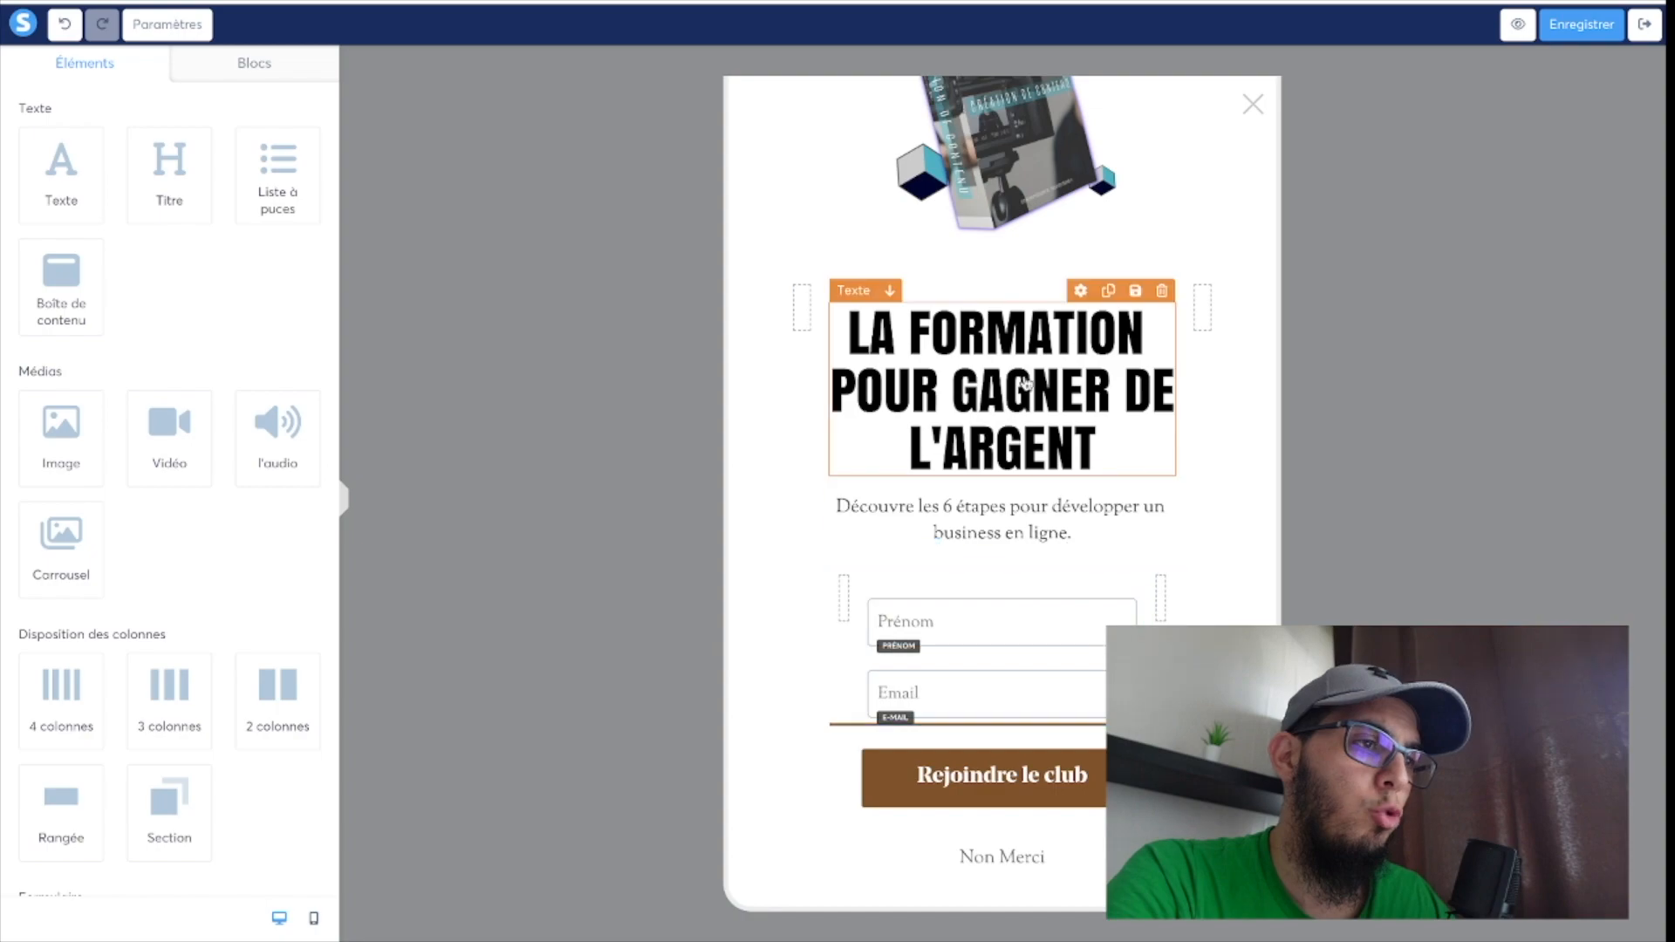
scroll(1031, 368, "up", 2)
scroll(1030, 367, "down", 2)
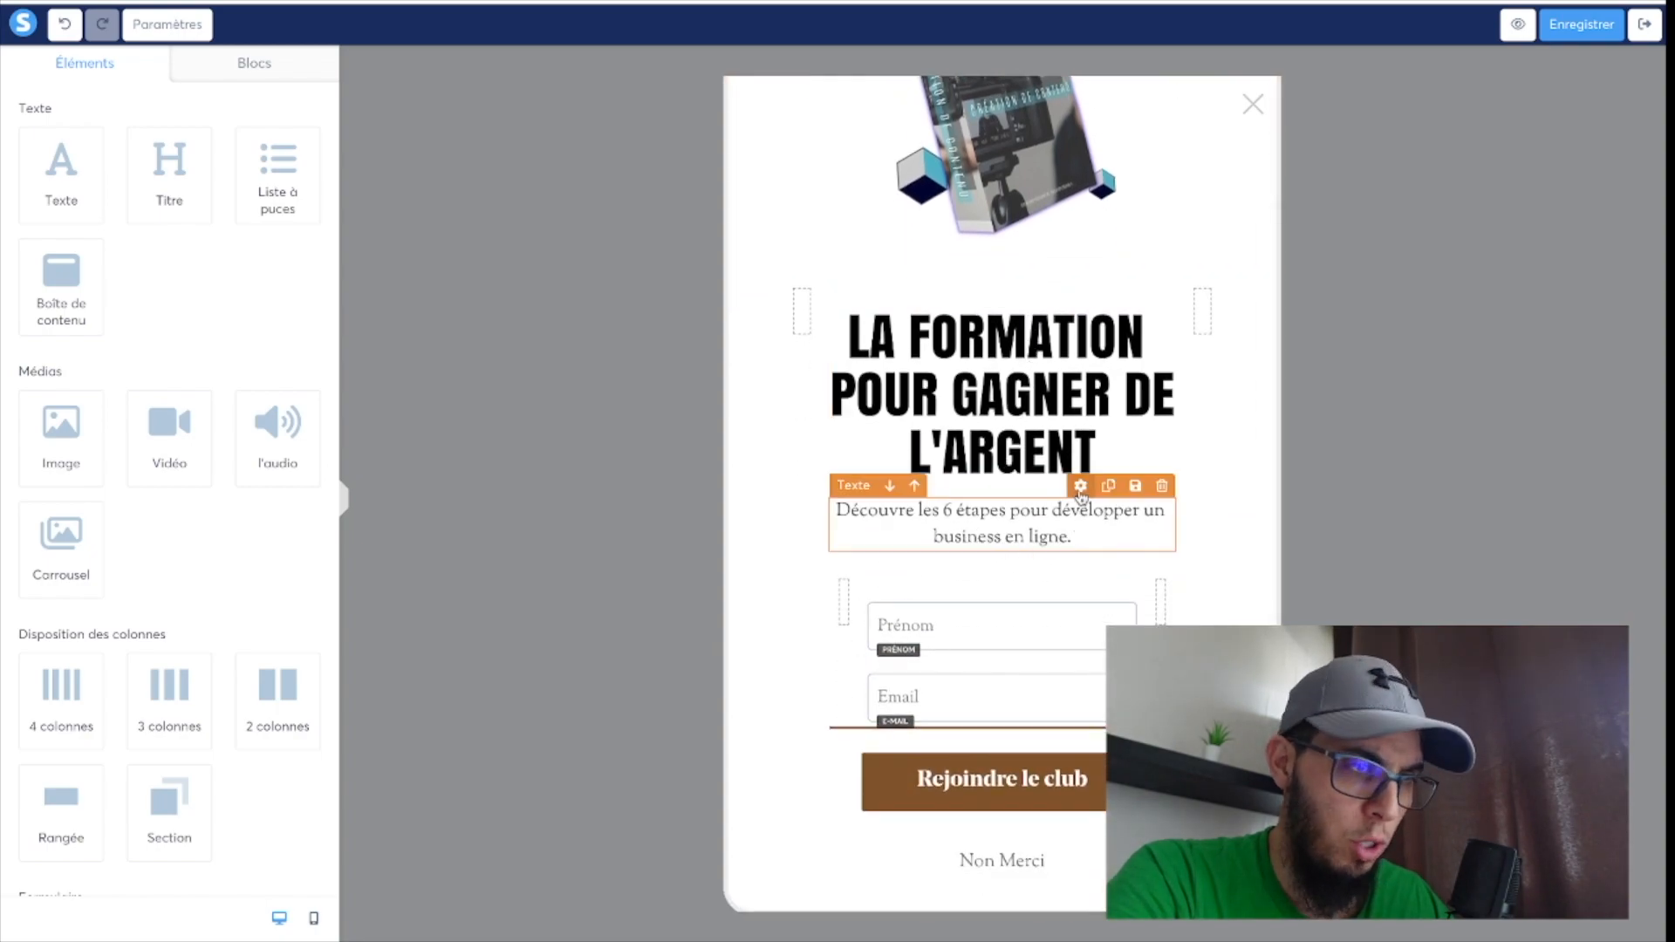
left_click(1081, 489)
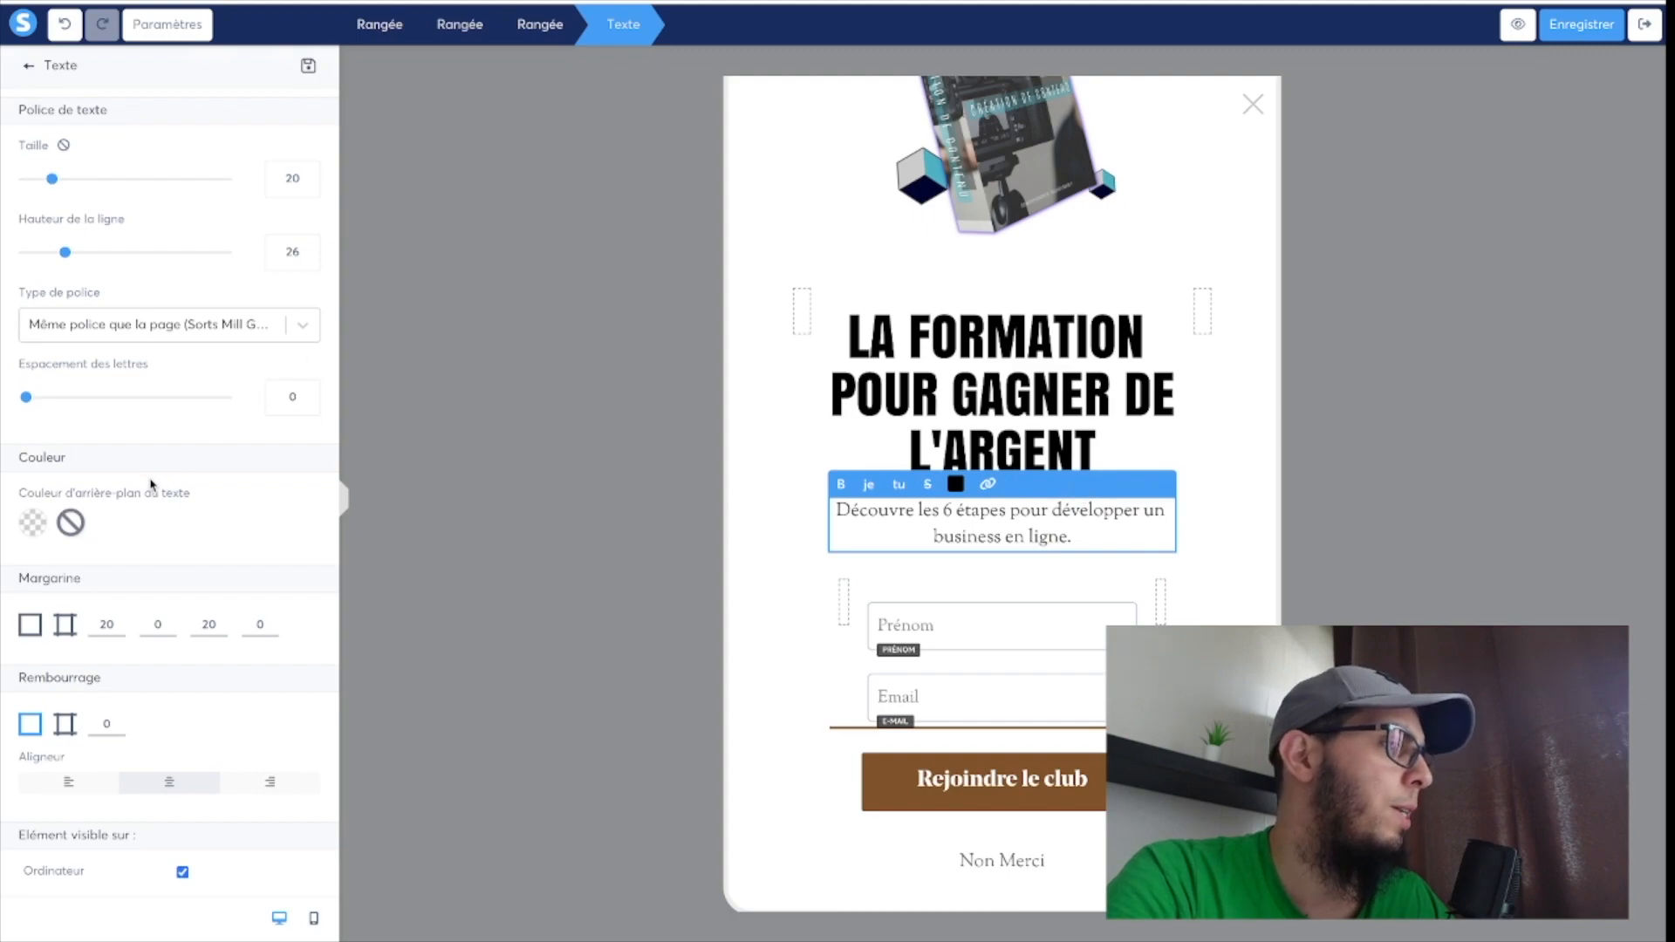
scroll(148, 478, "down", 1)
left_click(162, 302)
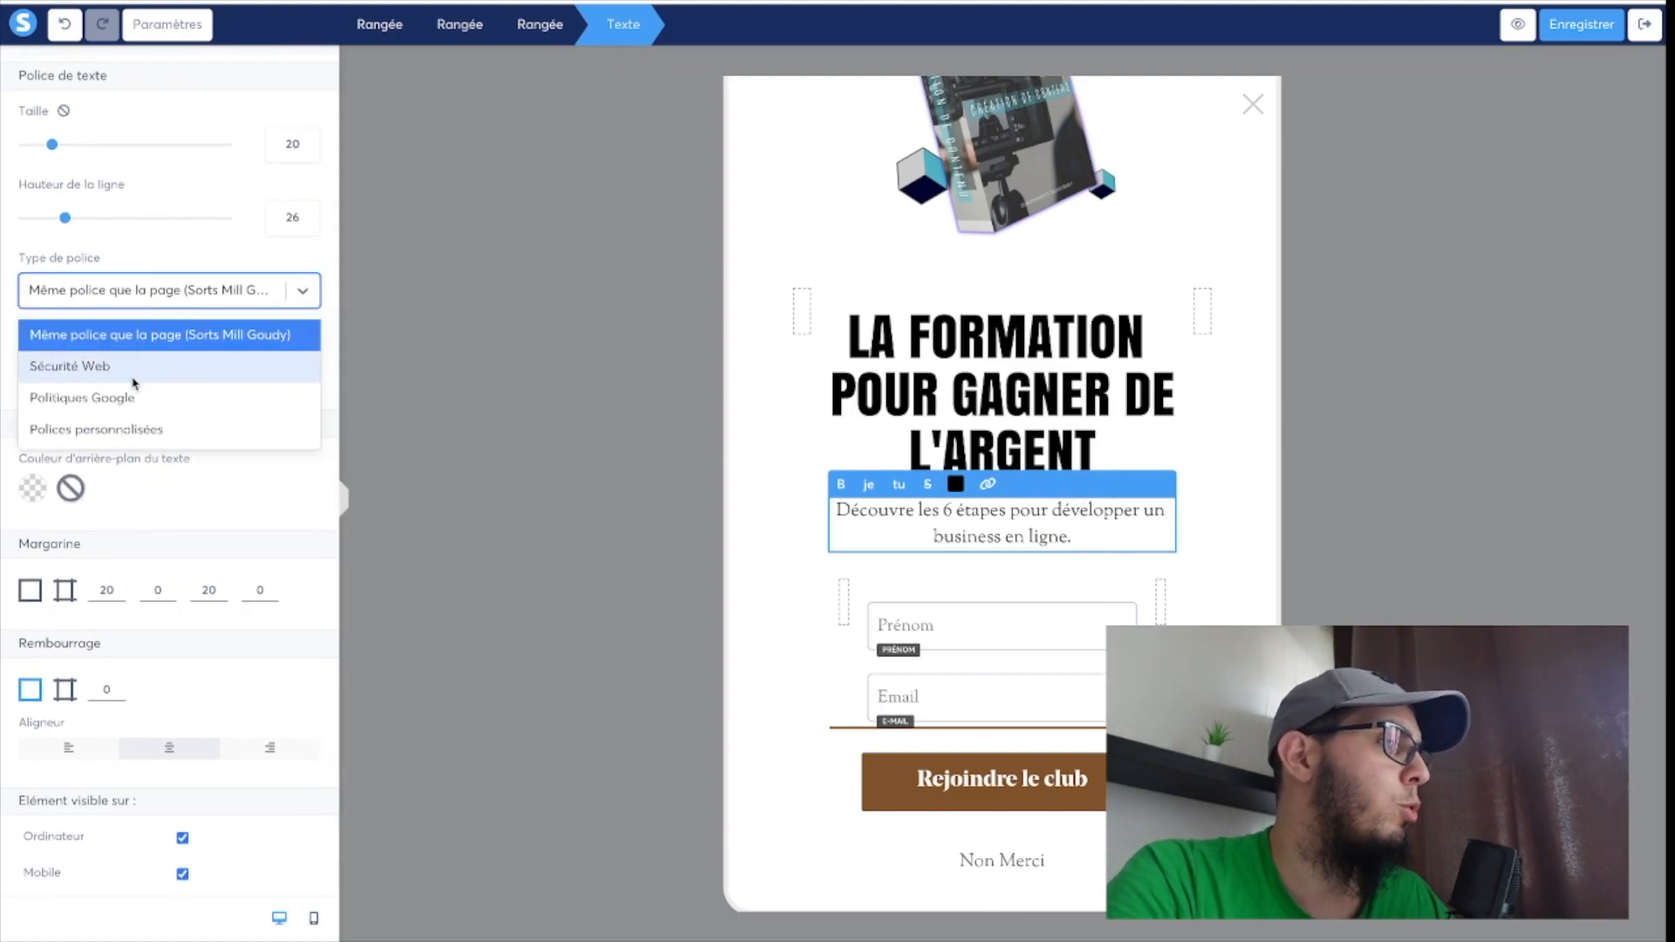
left_click(131, 429)
left_click(143, 363)
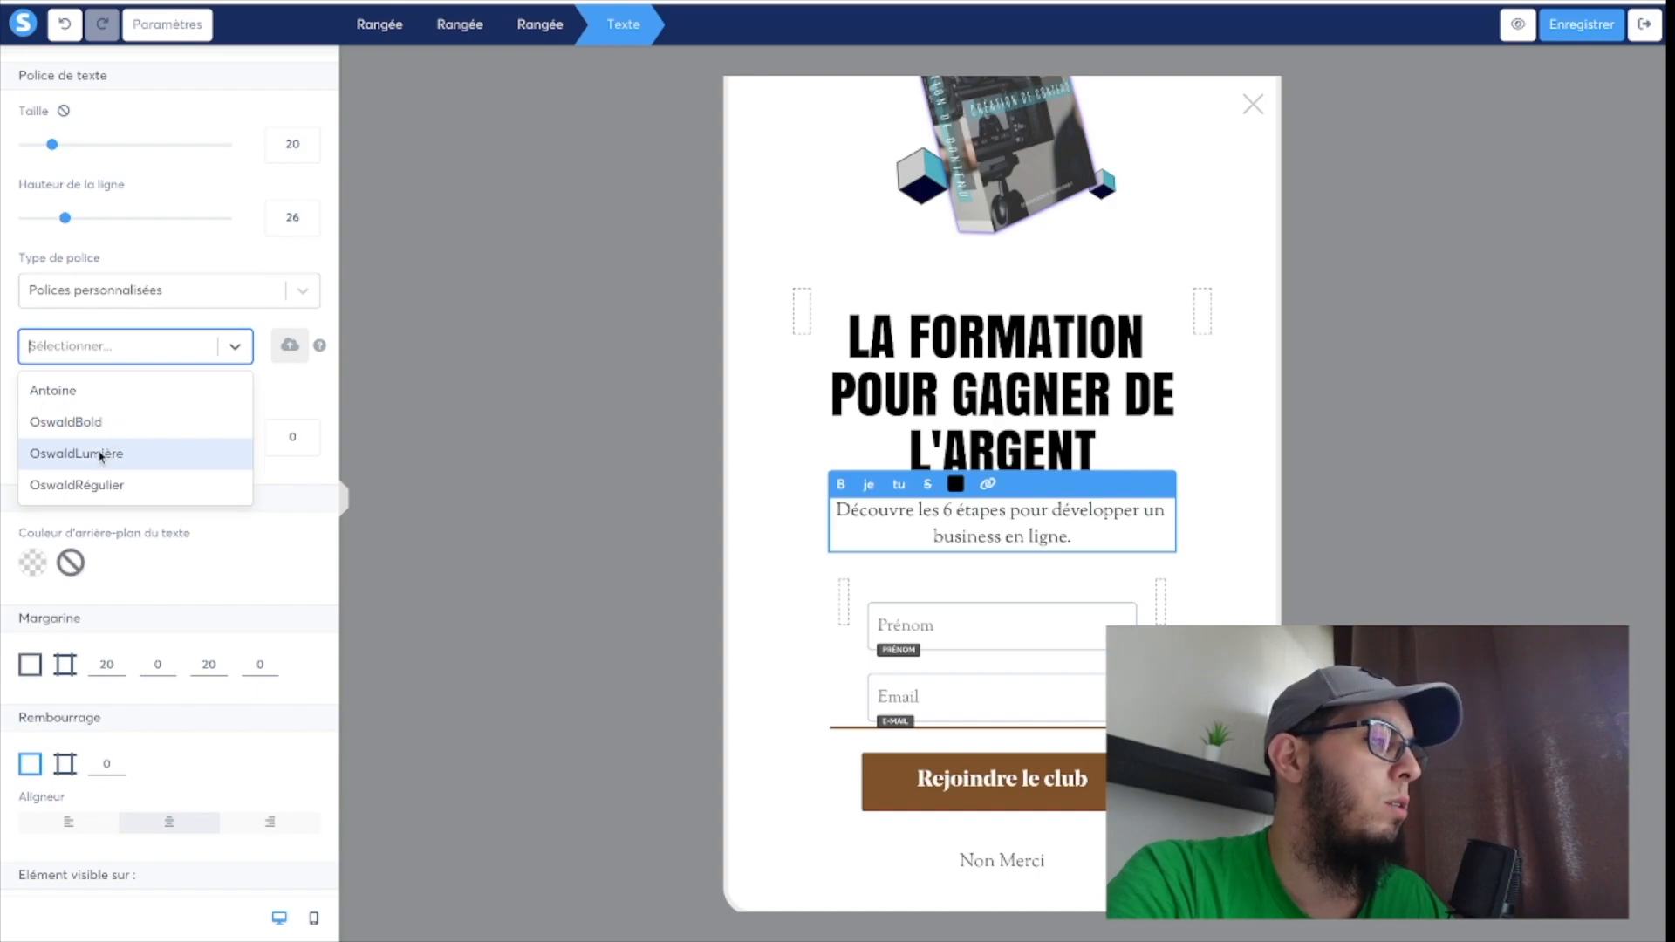
left_click(96, 484)
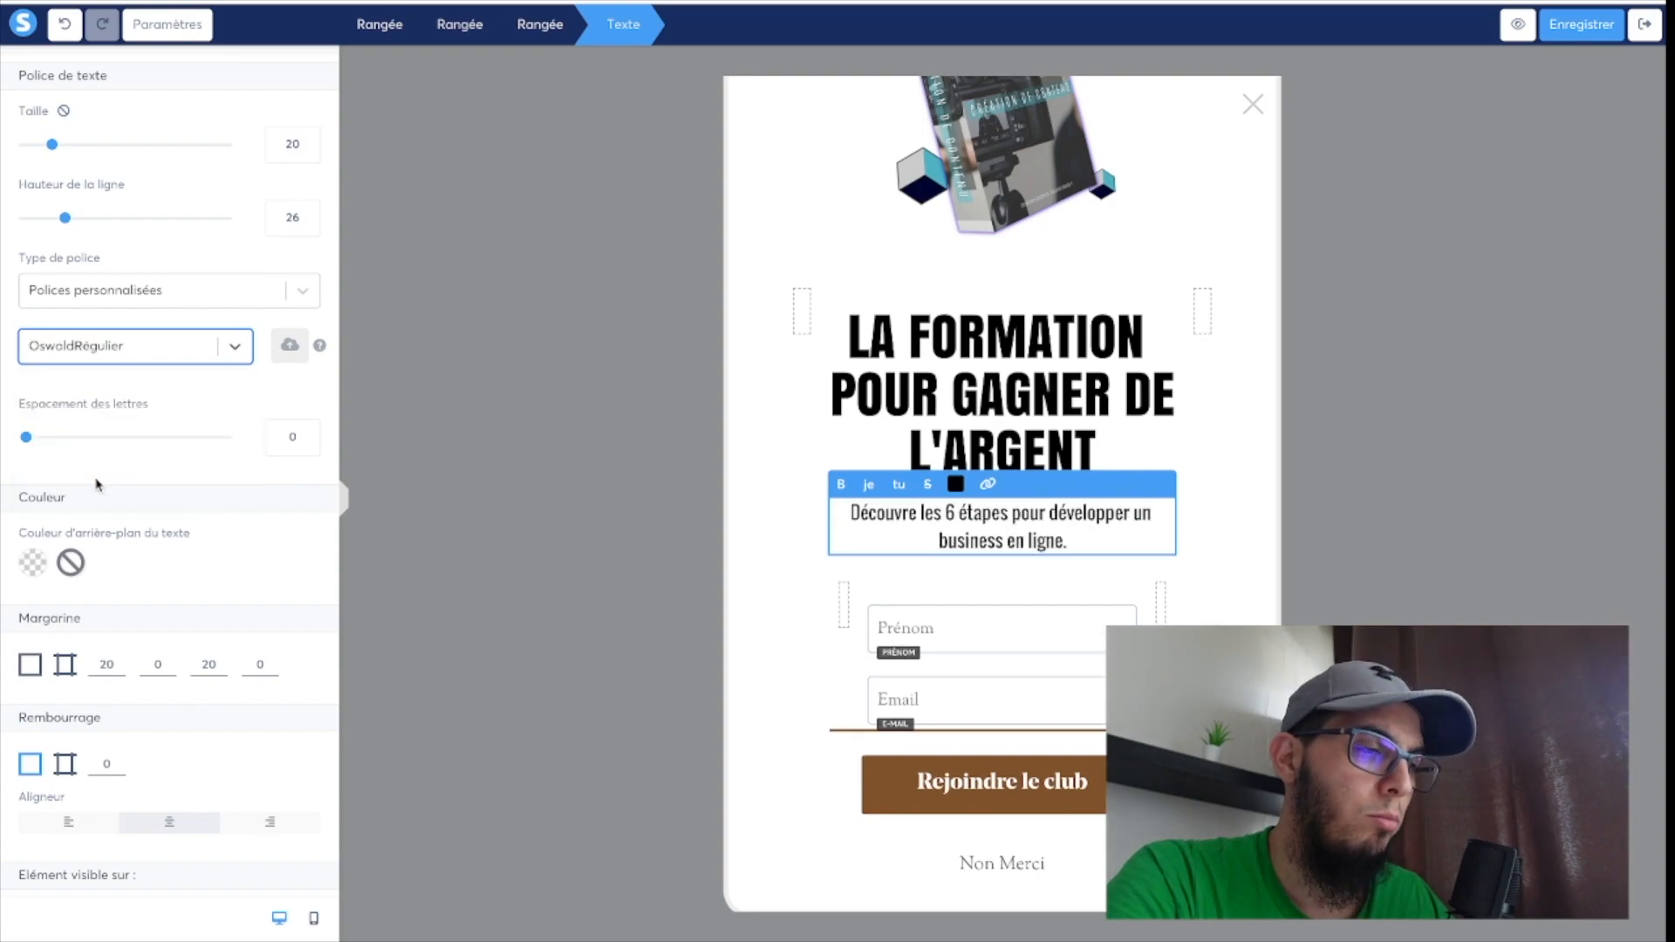
left_click(819, 473)
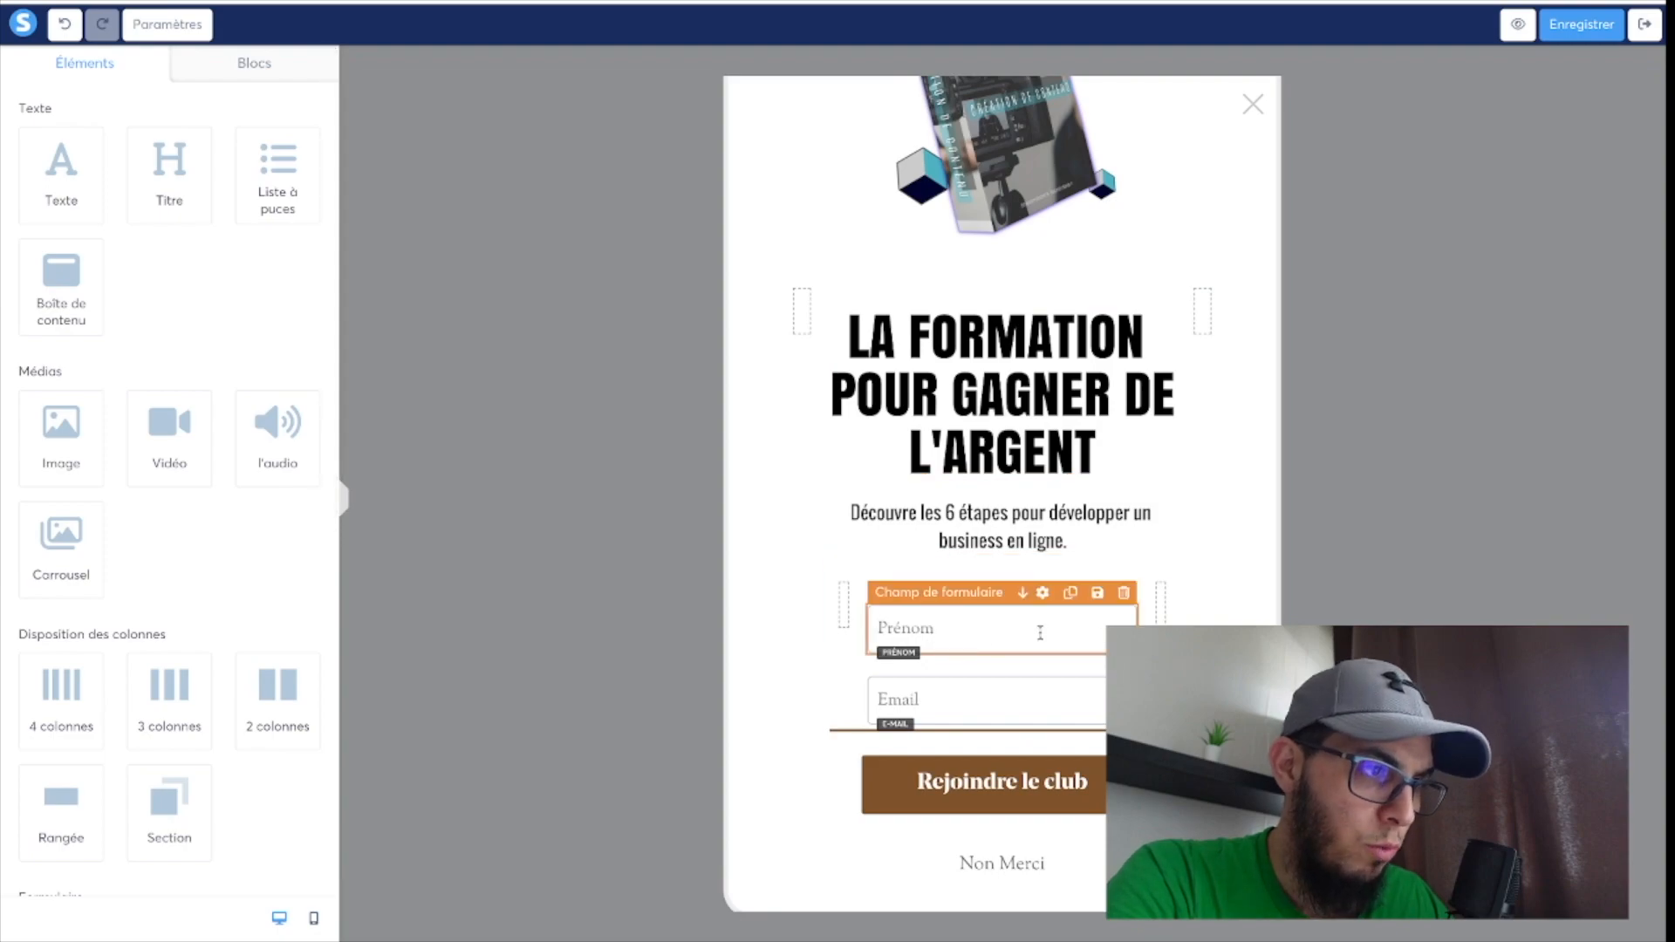
Look through the Prénom field's settings for a font option and save the pop-up.
left_click(1044, 593)
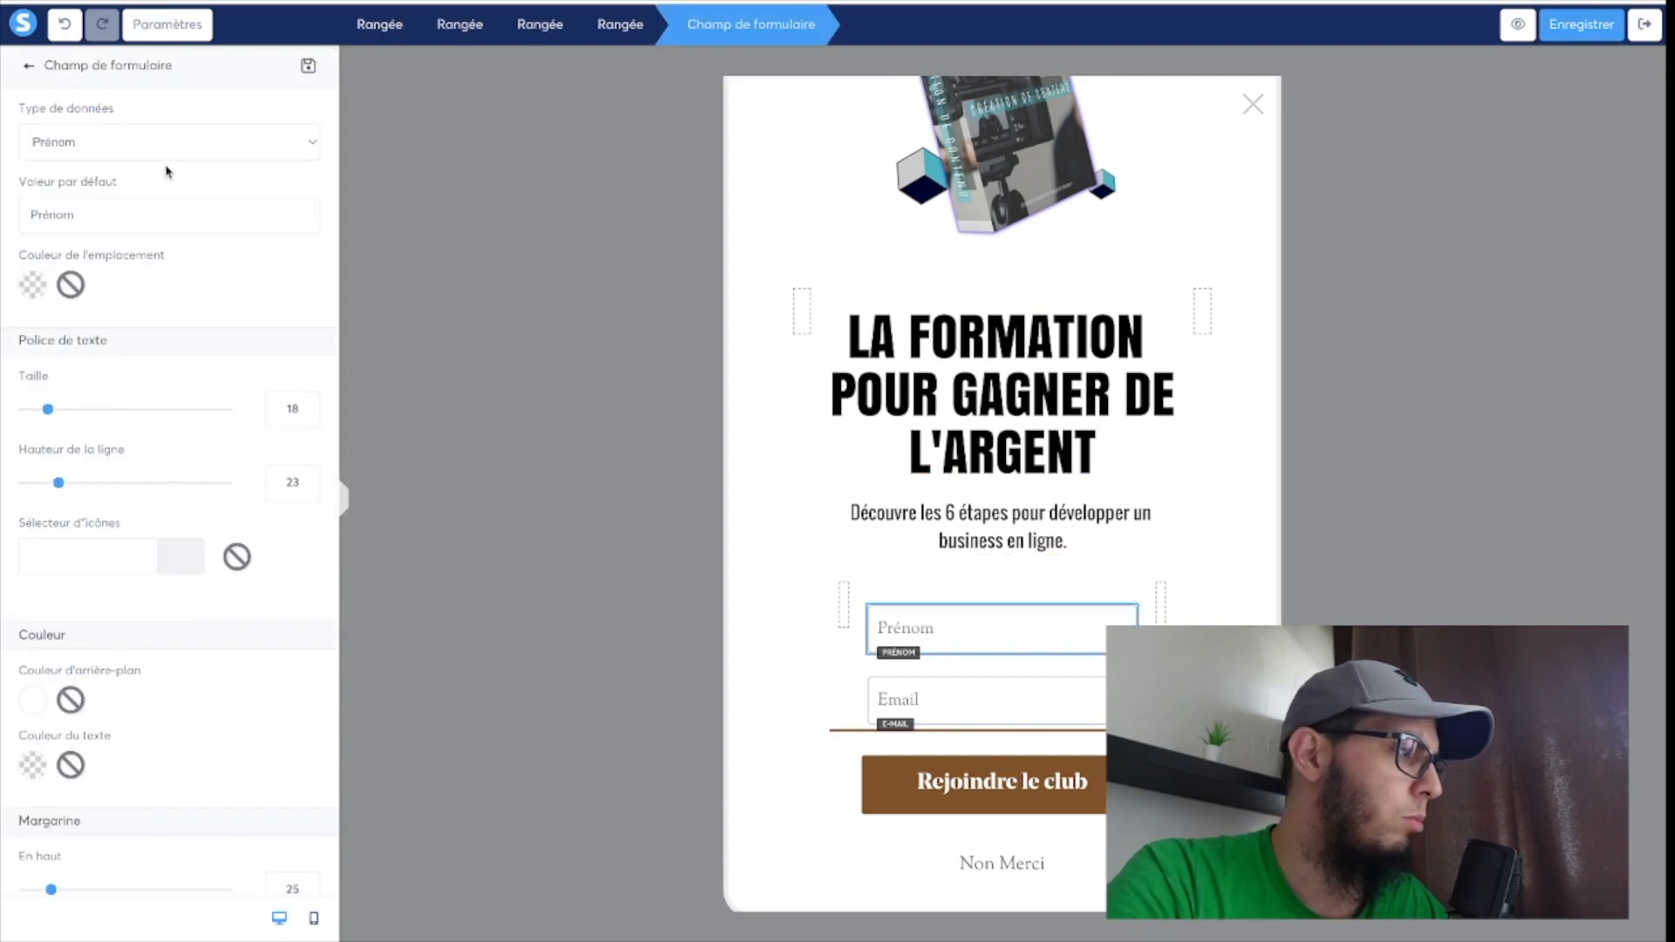
scroll(144, 293, "down", 7)
scroll(144, 296, "down", 4)
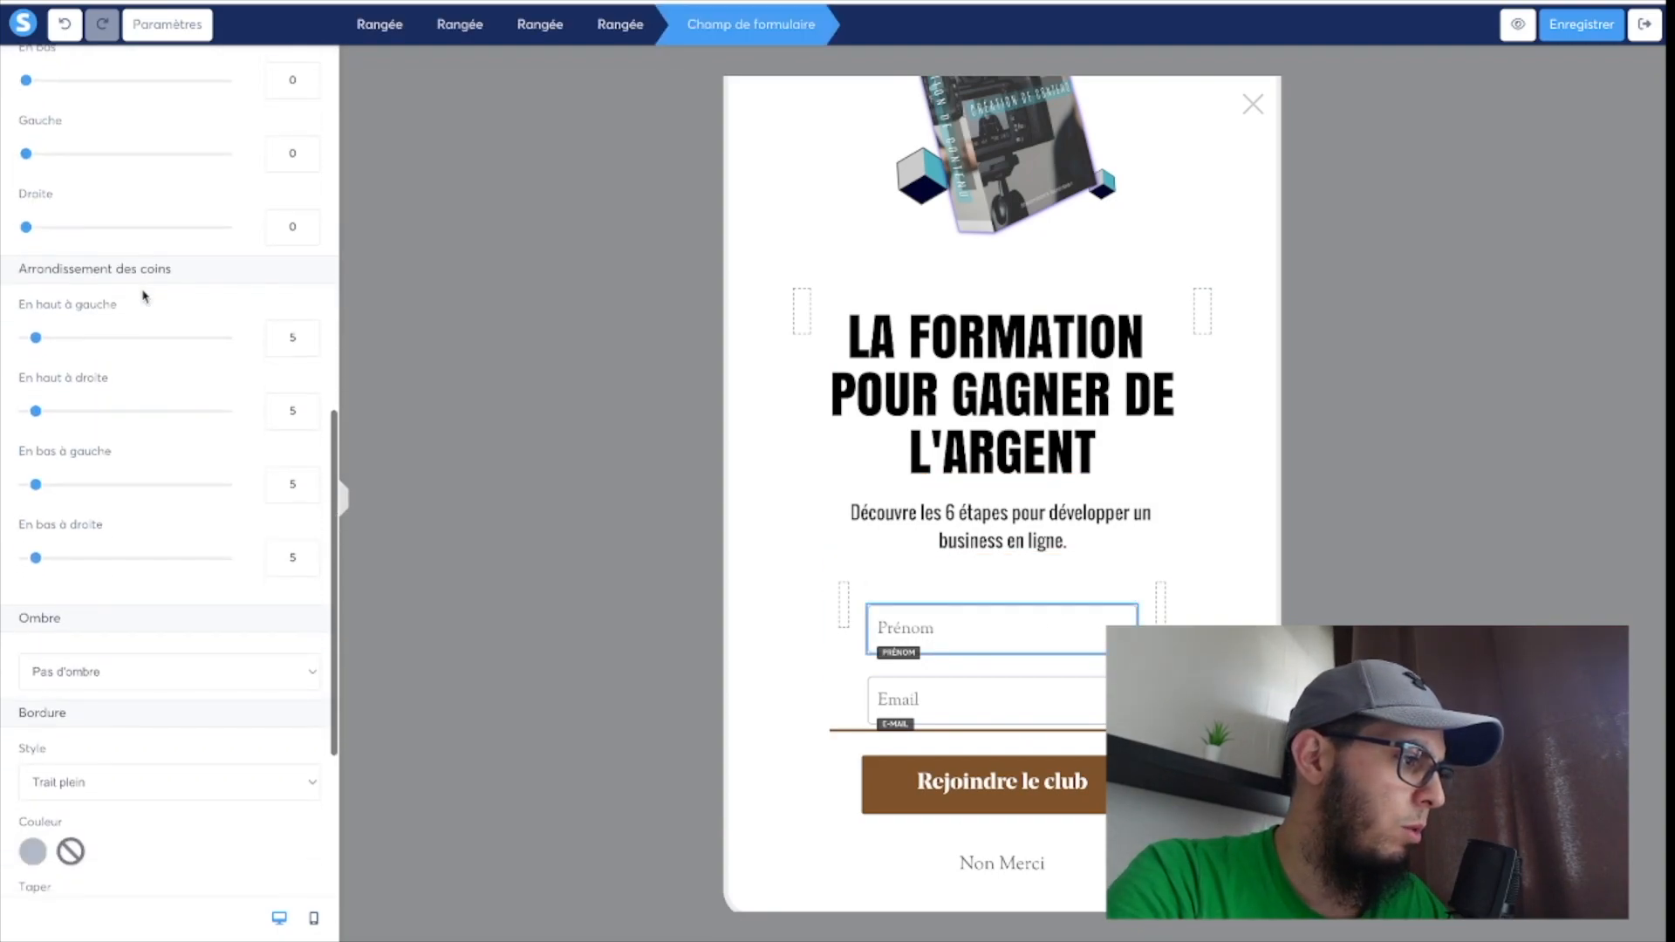
scroll(144, 297, "up", 8)
scroll(144, 297, "up", 2)
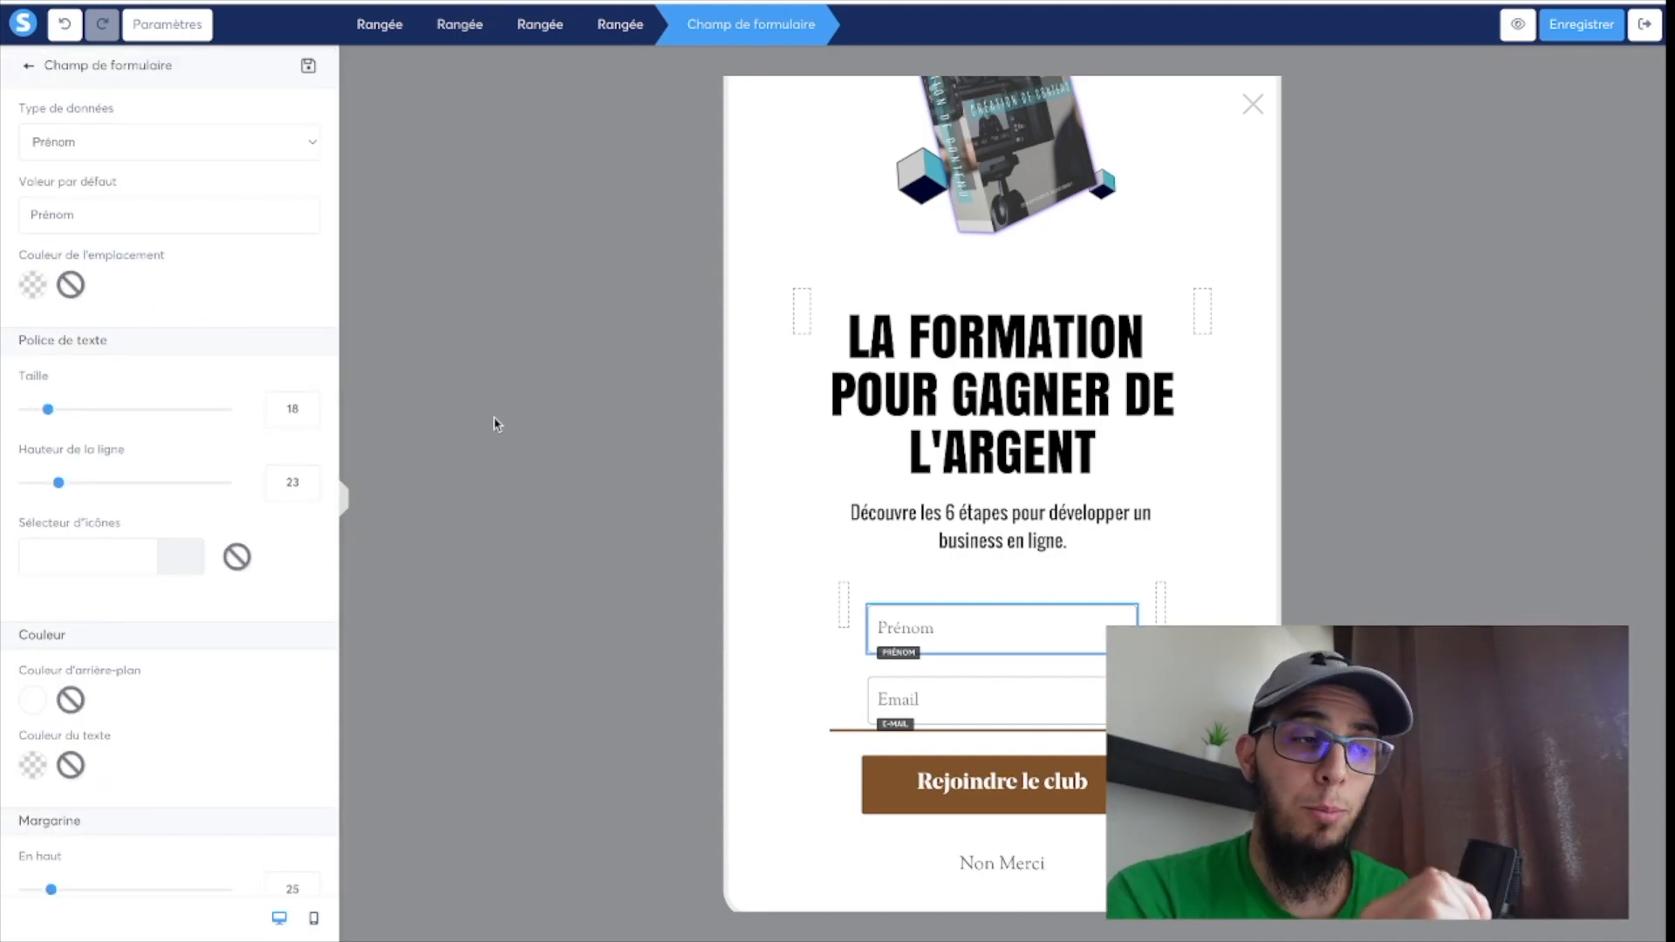
left_click(1592, 30)
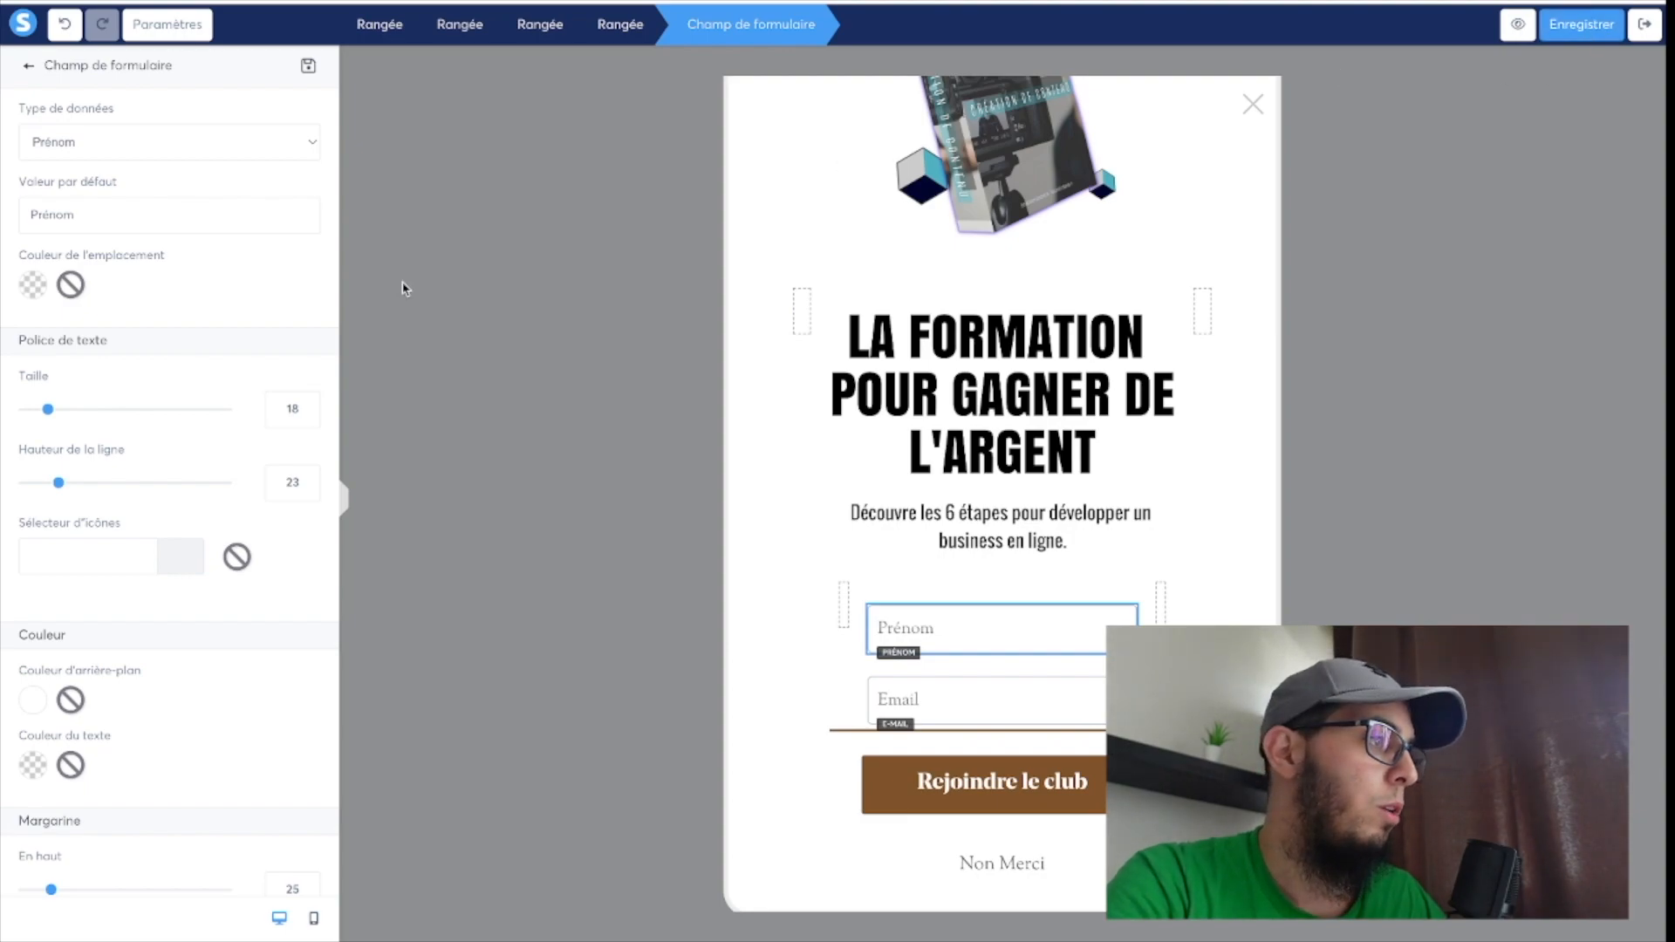
Set the pop-up's default text font to the custom font OswaldLumière and save the pop-up.
left_click(157, 28)
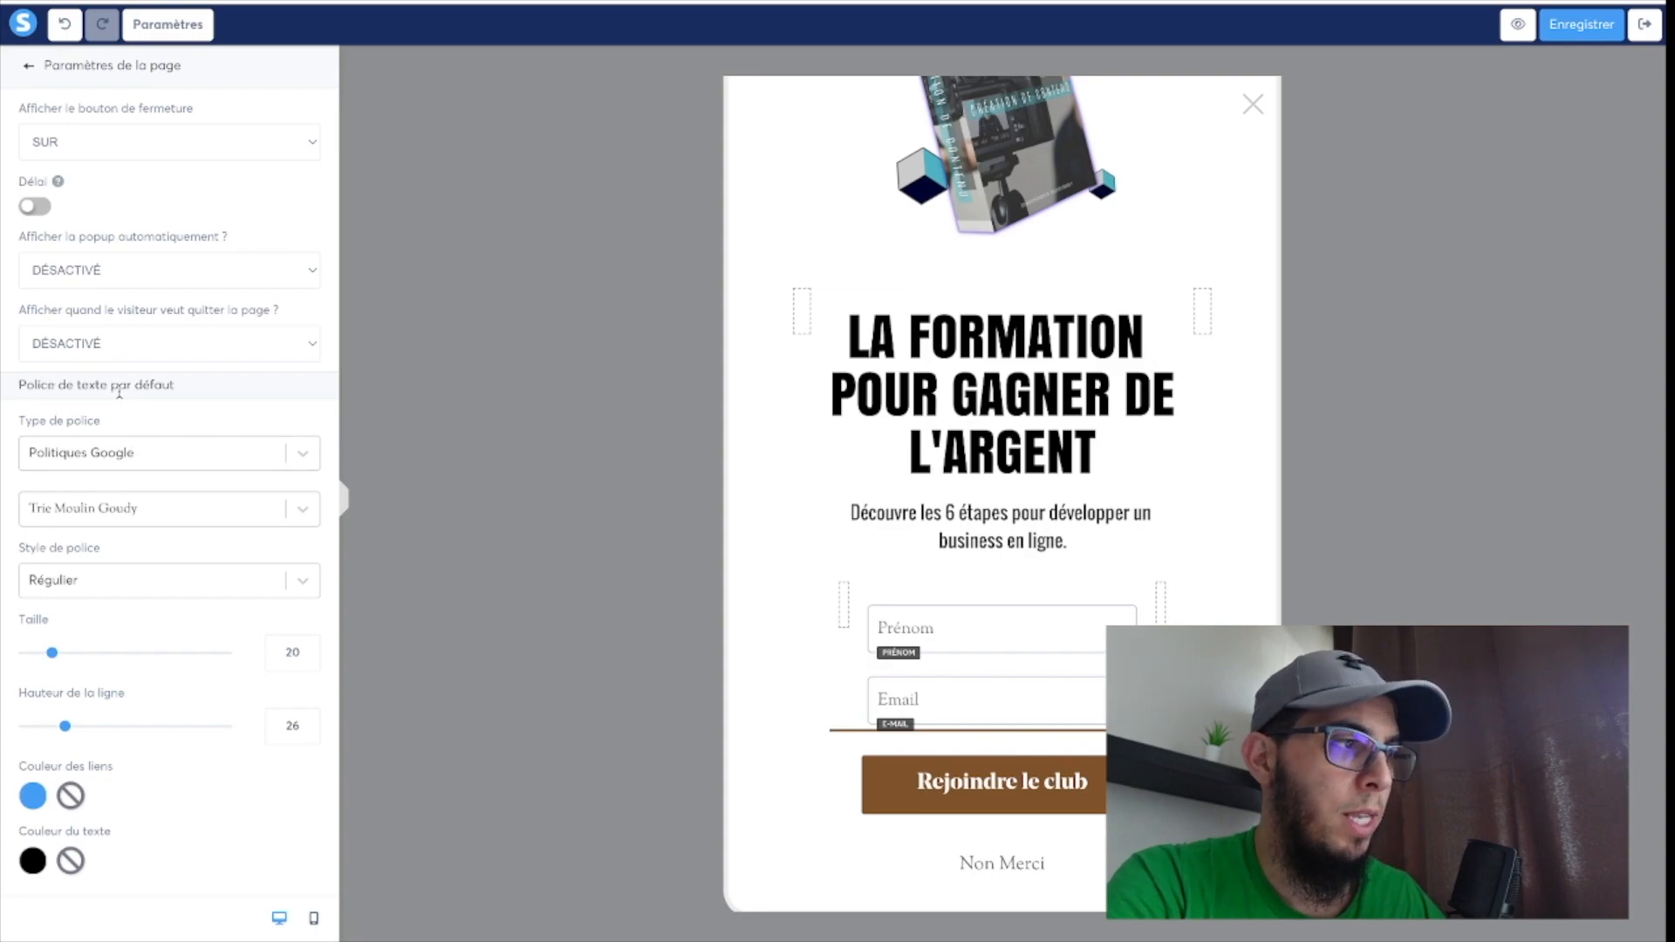
left_click(99, 463)
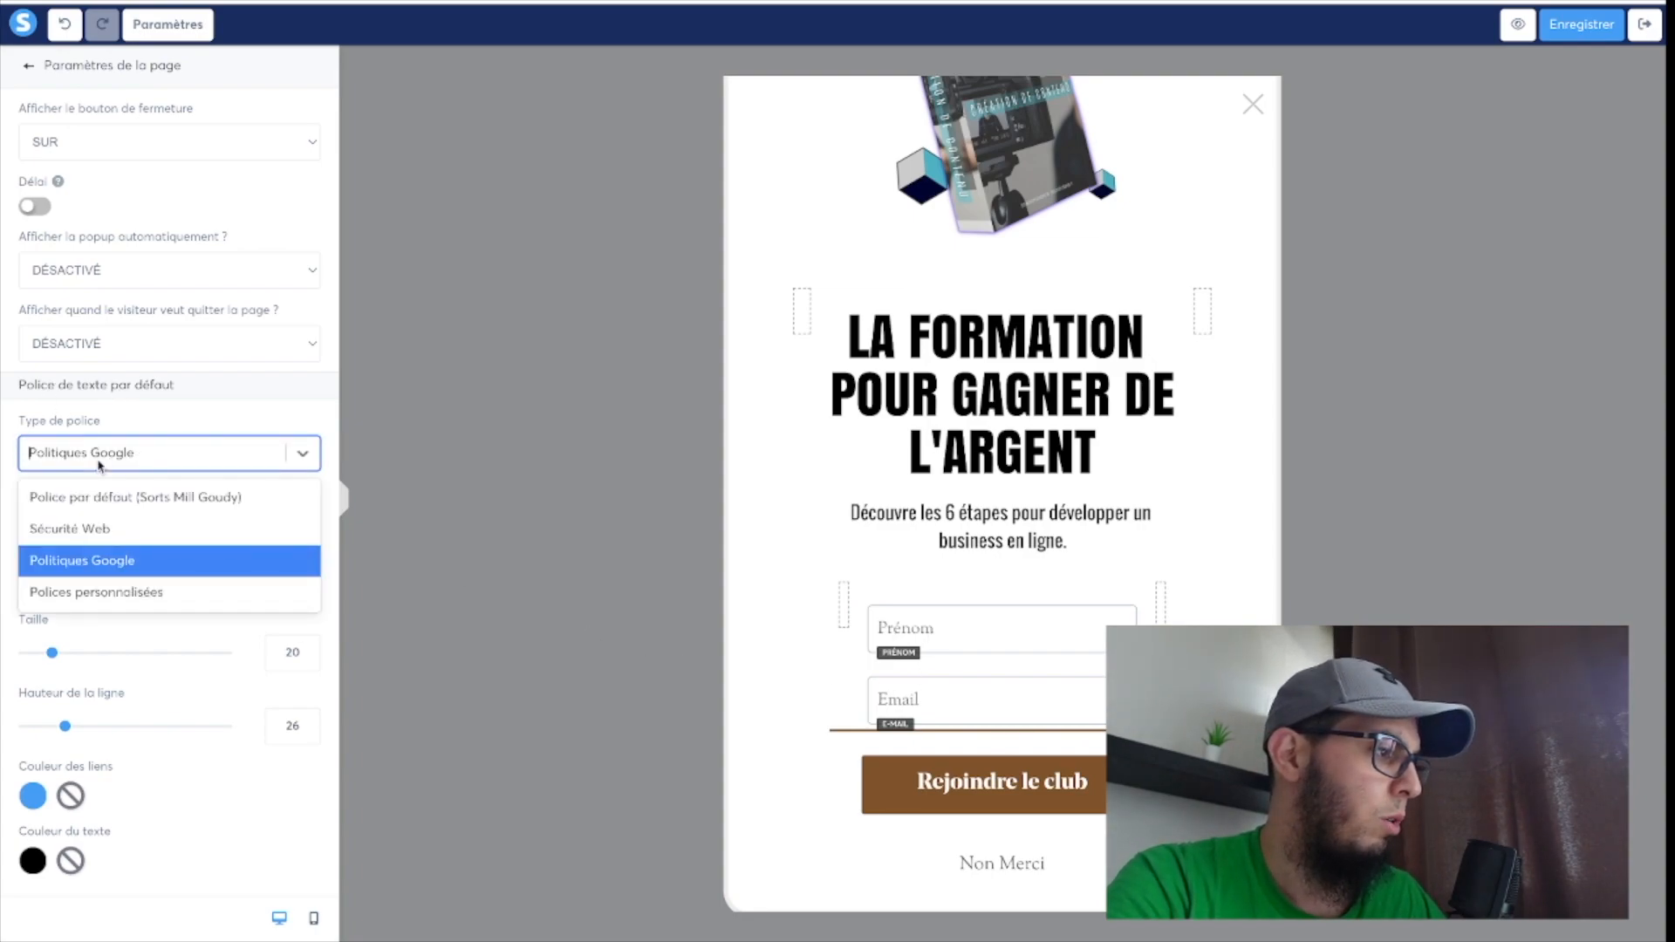
left_click(90, 589)
left_click(129, 522)
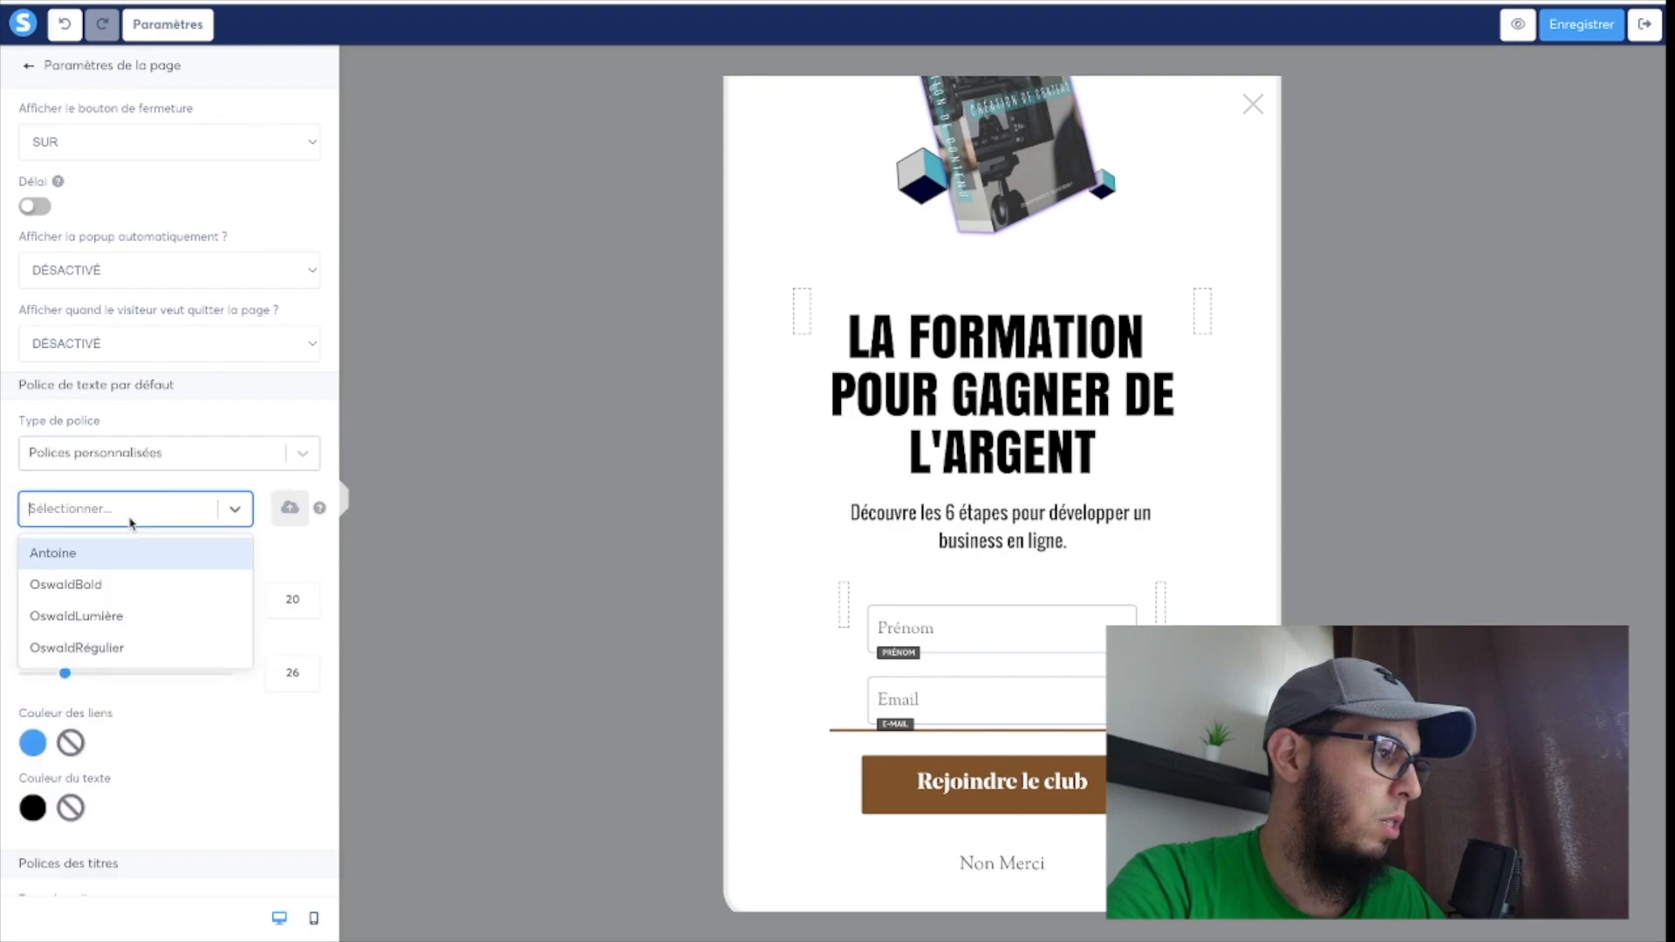
left_click(83, 624)
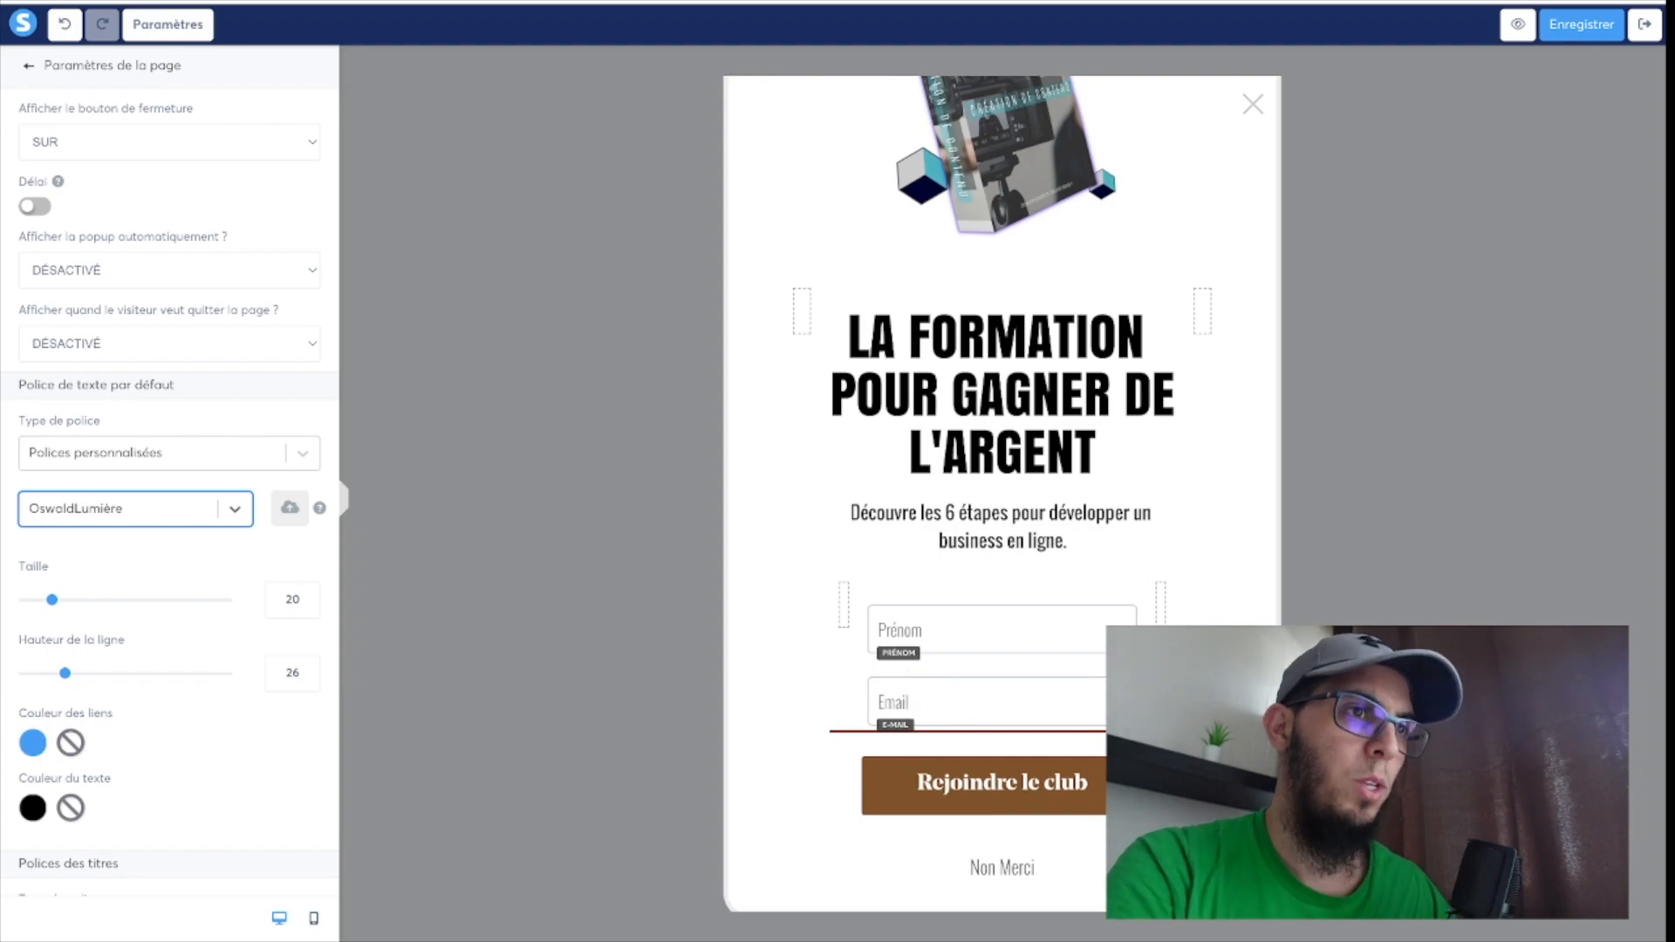
left_click(1605, 29)
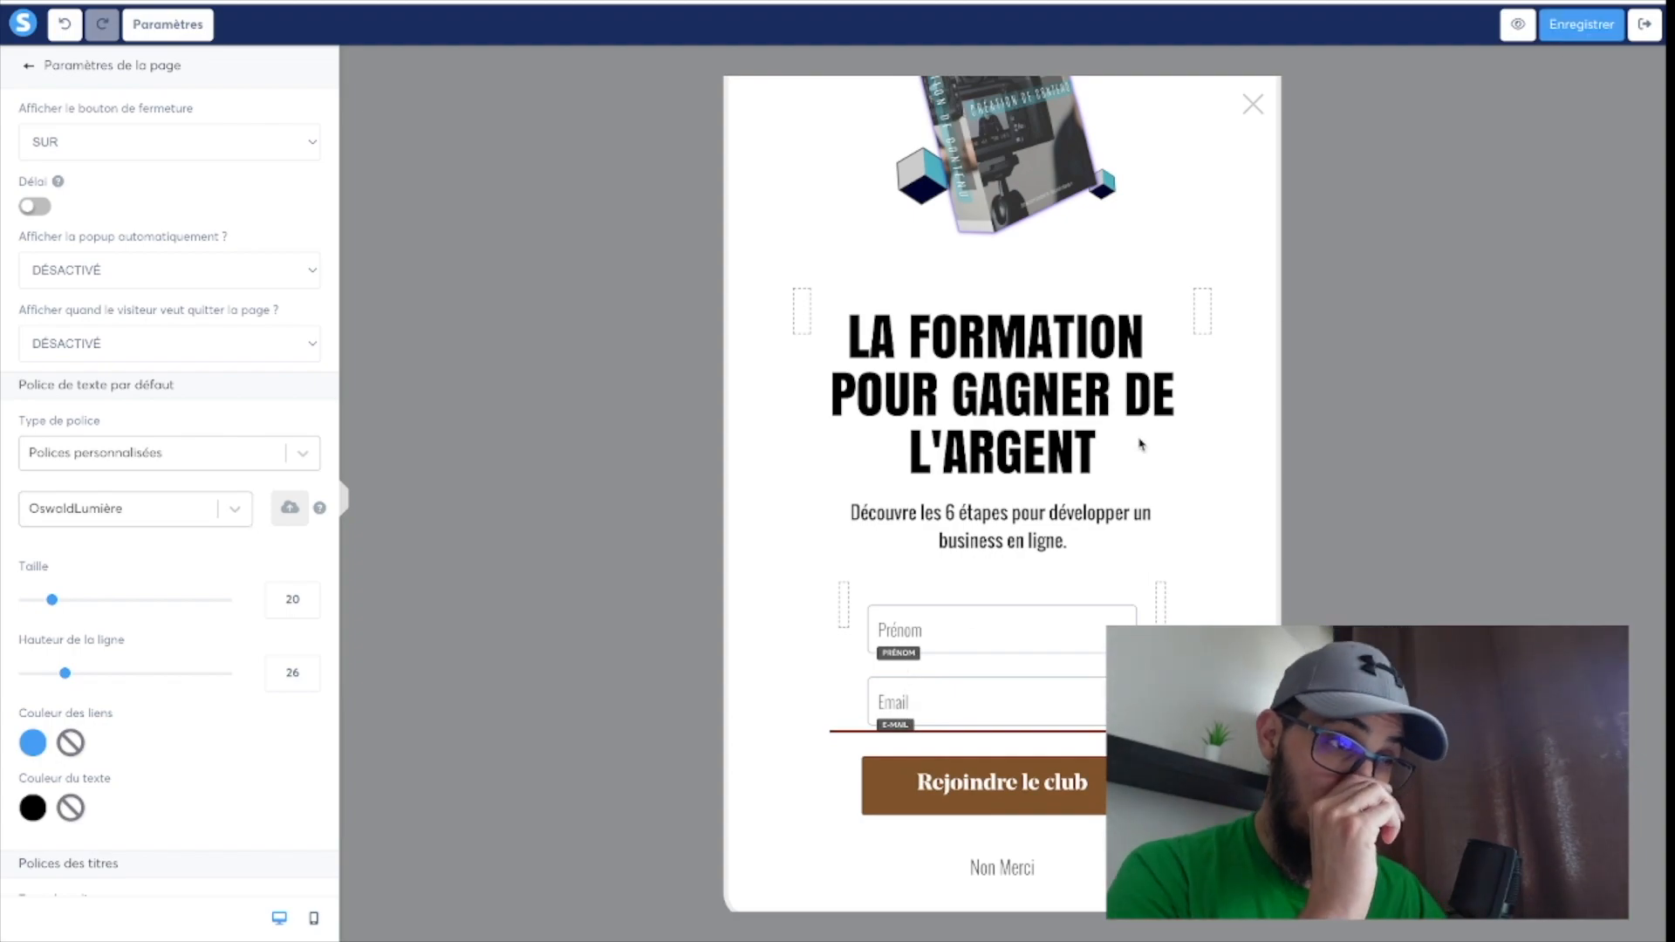
Change the background colour of the "Rejoindre le club" button to a bright green, about 32C626.
scroll(923, 558, "down", 1)
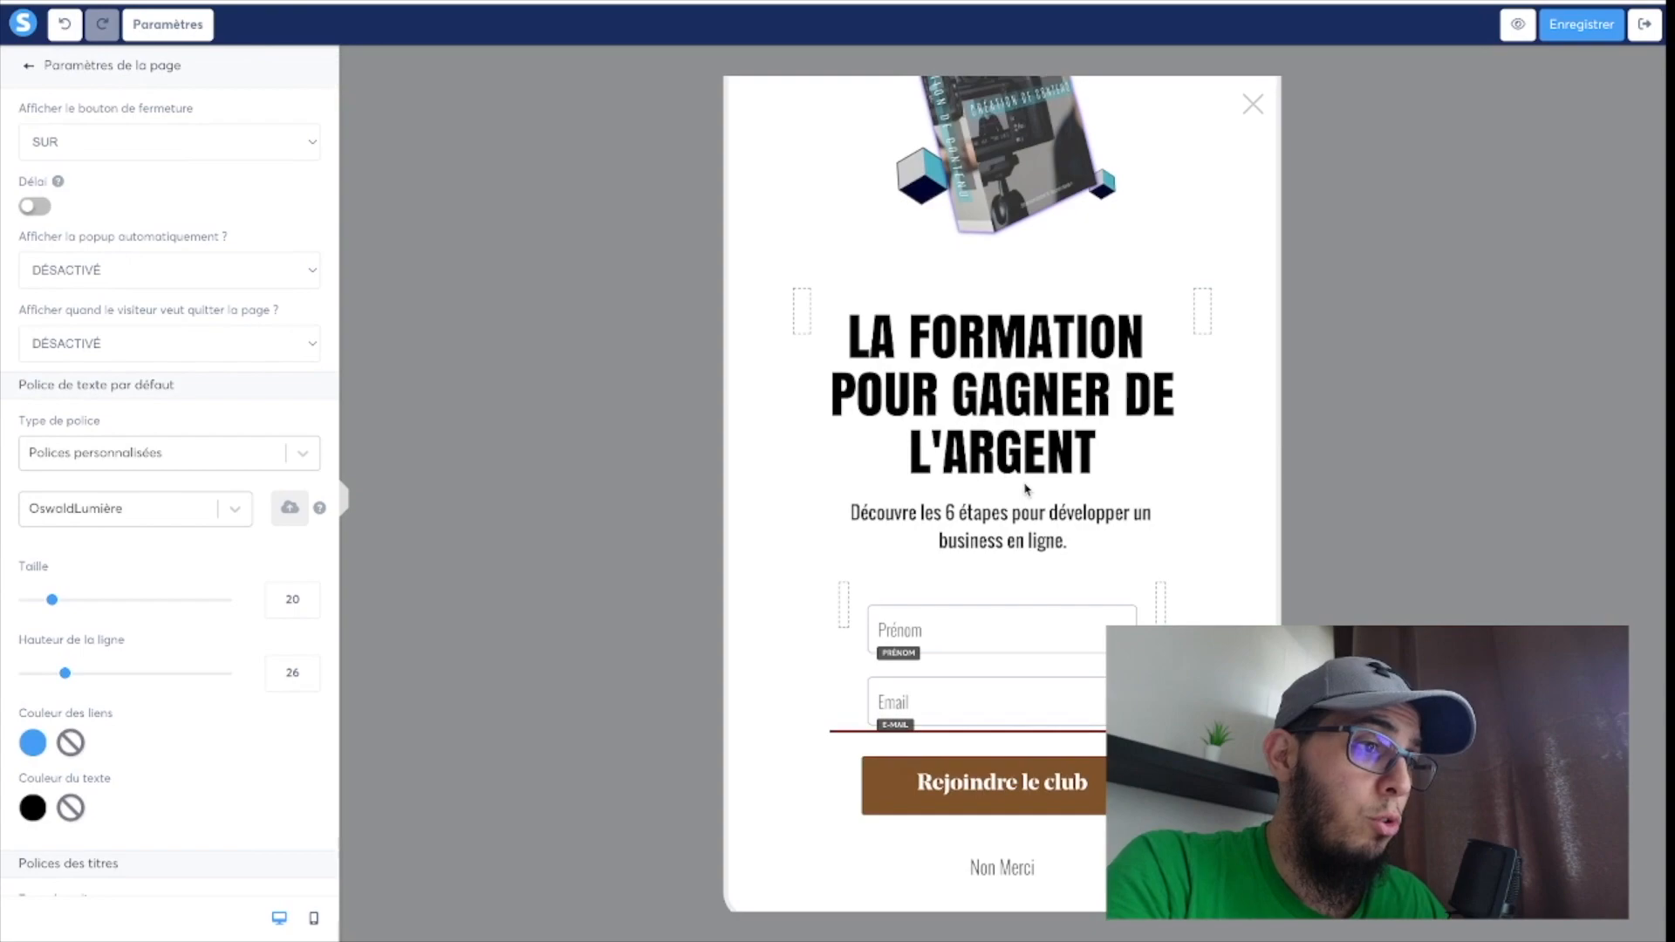
left_click(992, 586)
scroll(996, 589, "up", 2)
scroll(996, 589, "down", 2)
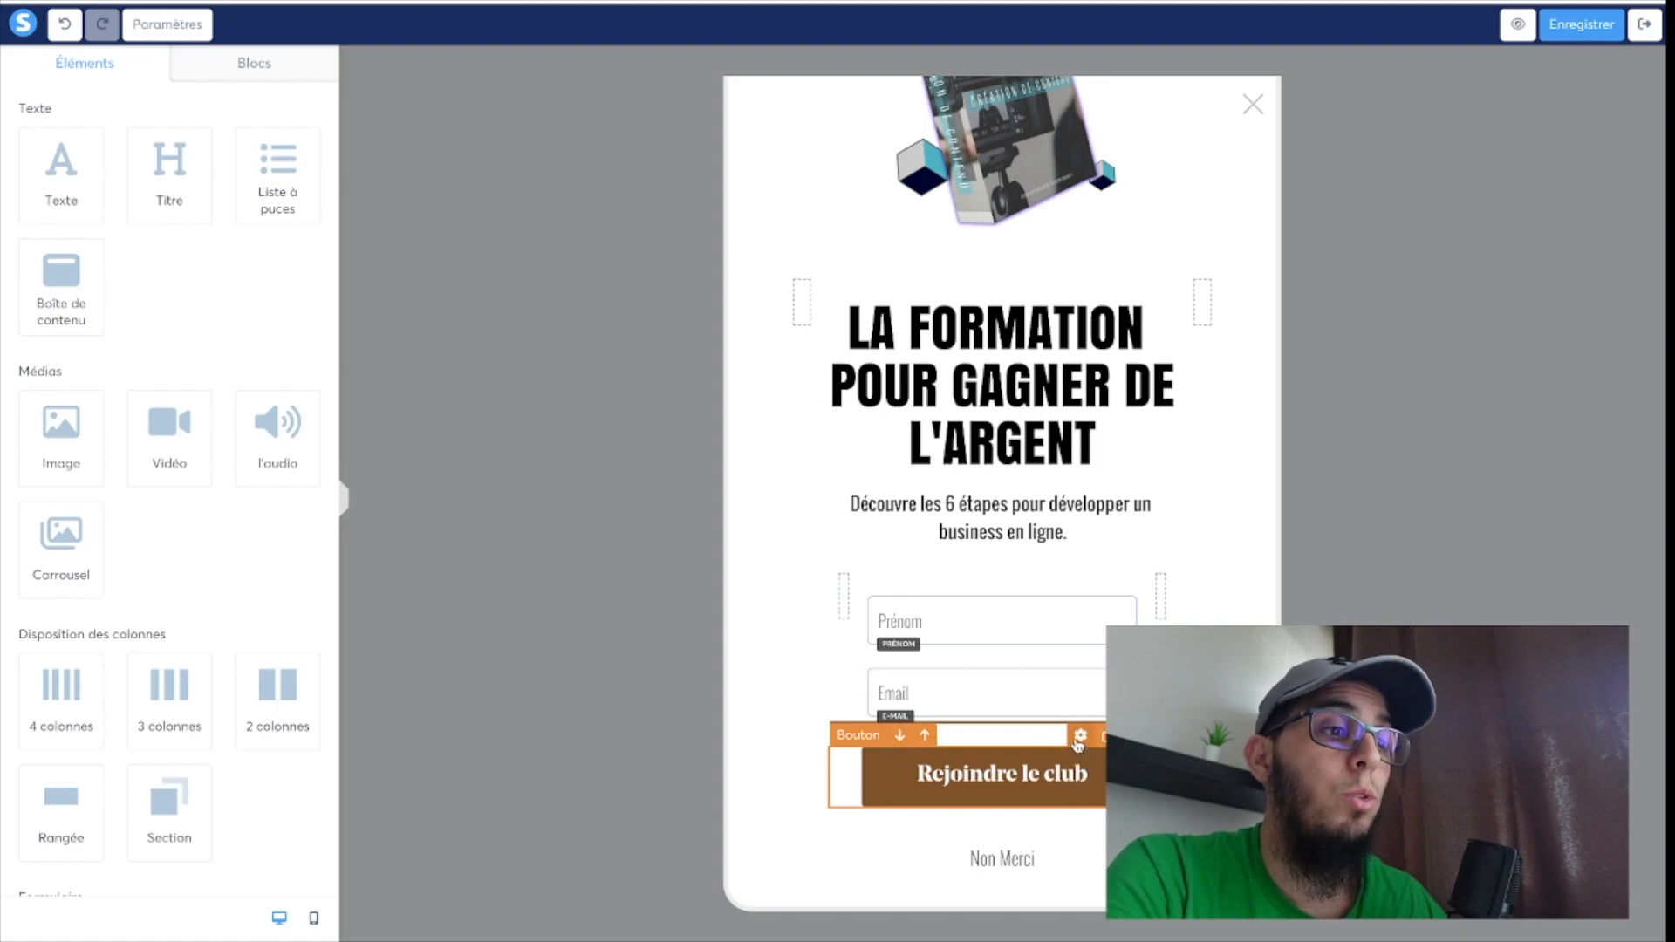
left_click(1080, 738)
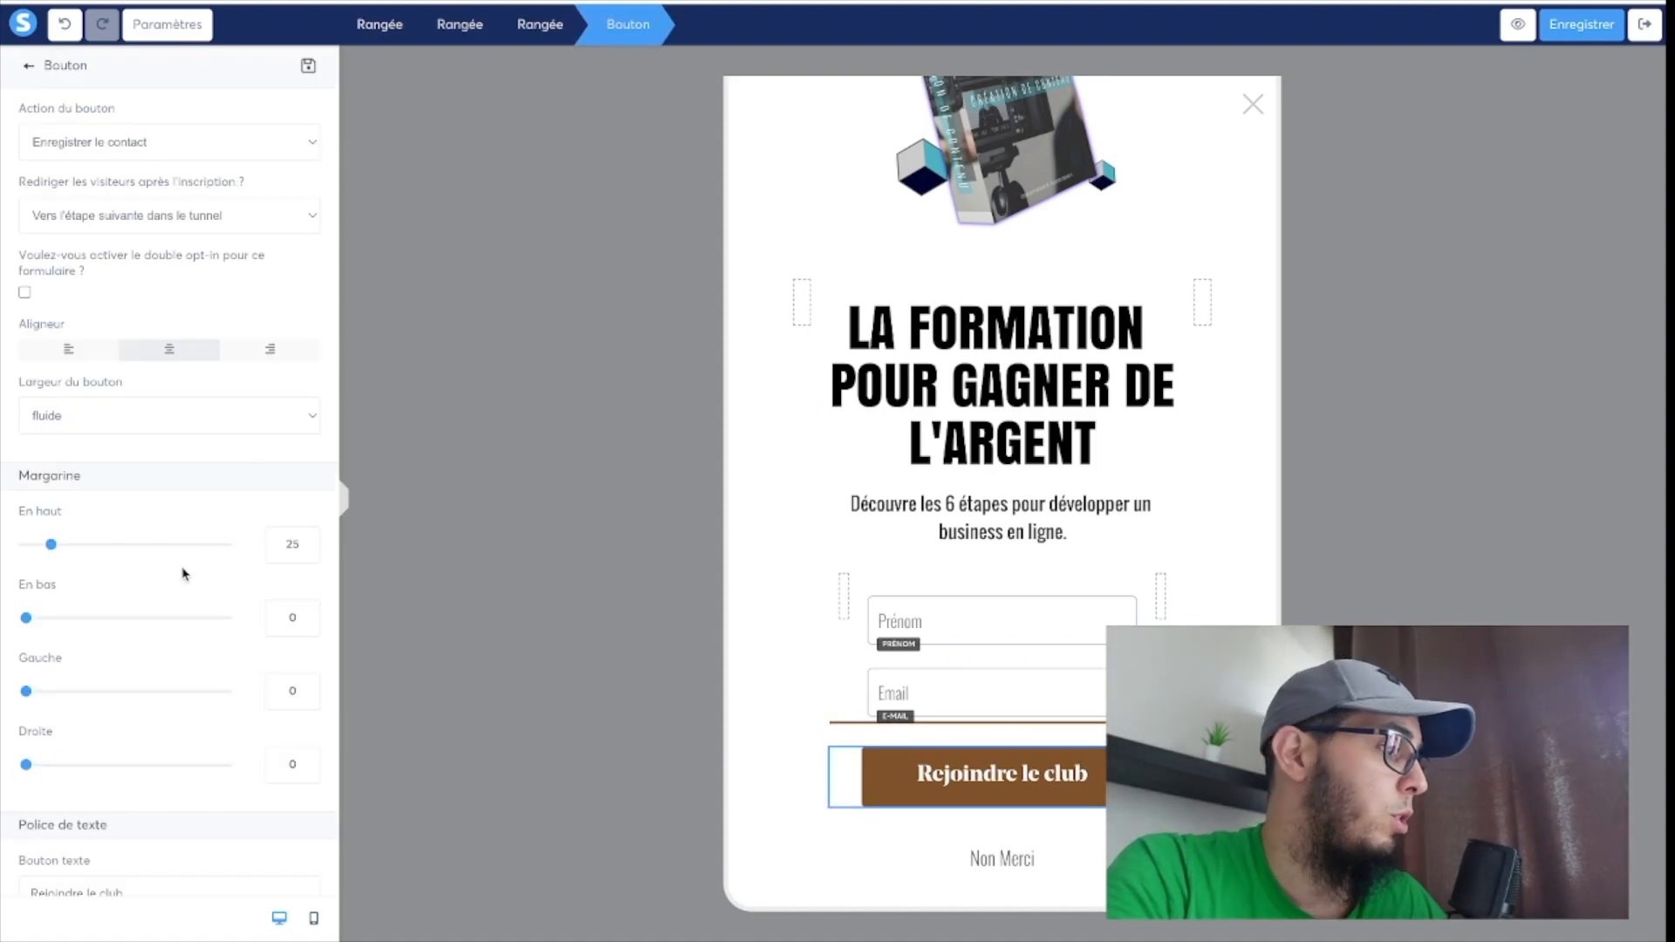
scroll(183, 571, "down", 10)
scroll(183, 574, "down", 3)
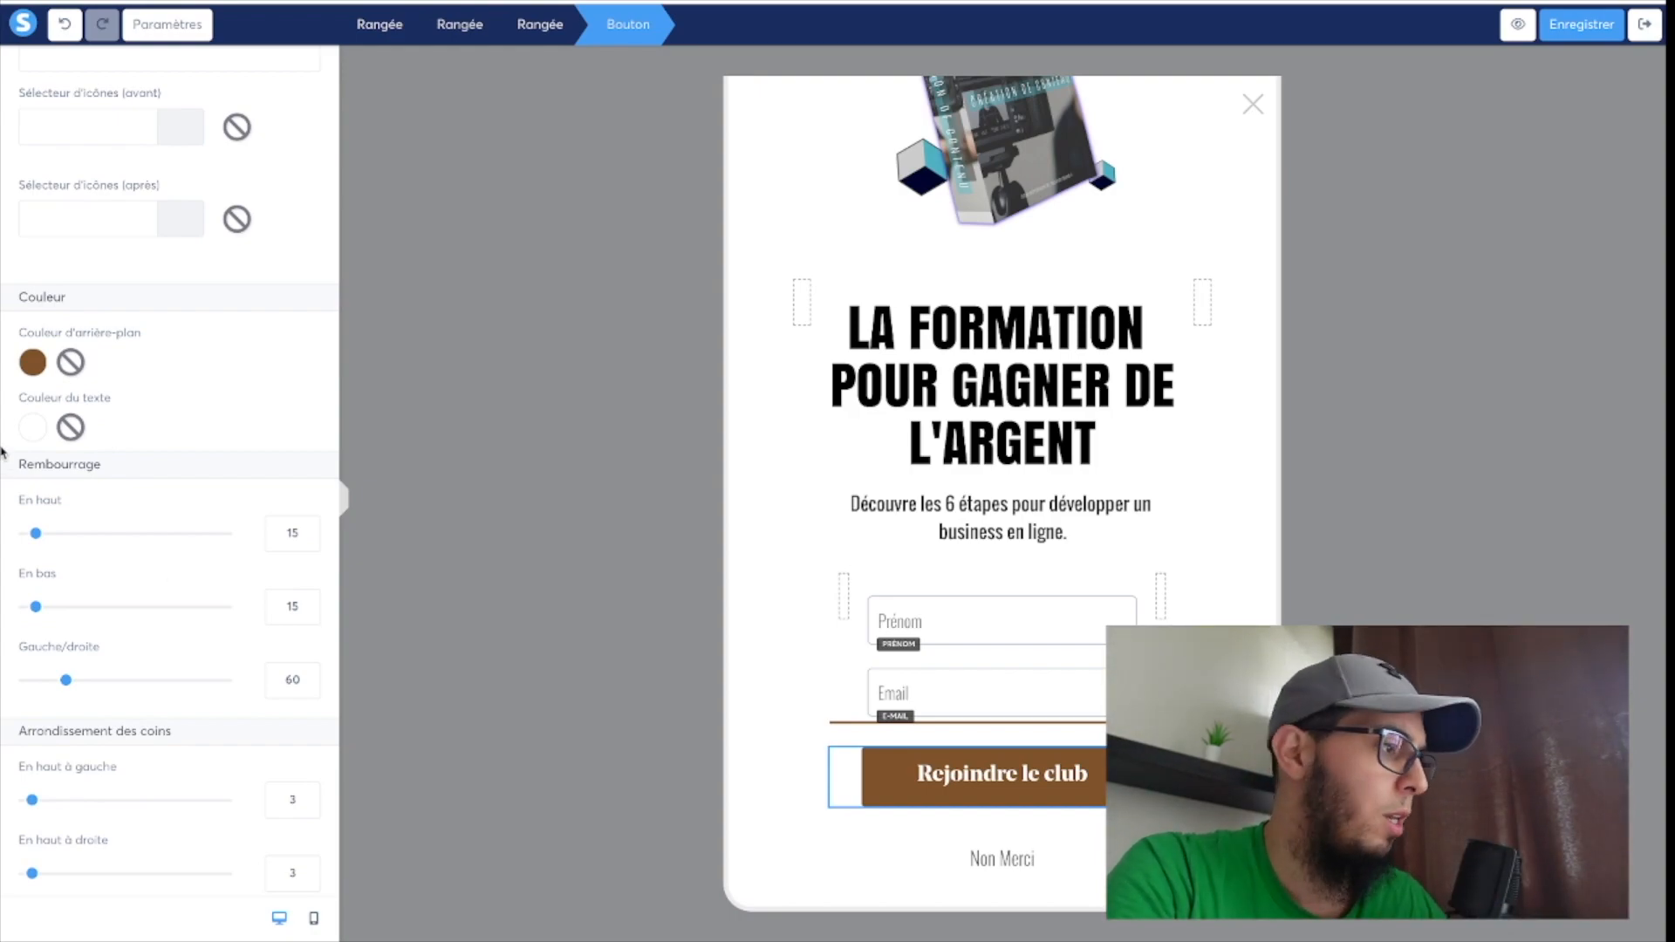
left_click(35, 361)
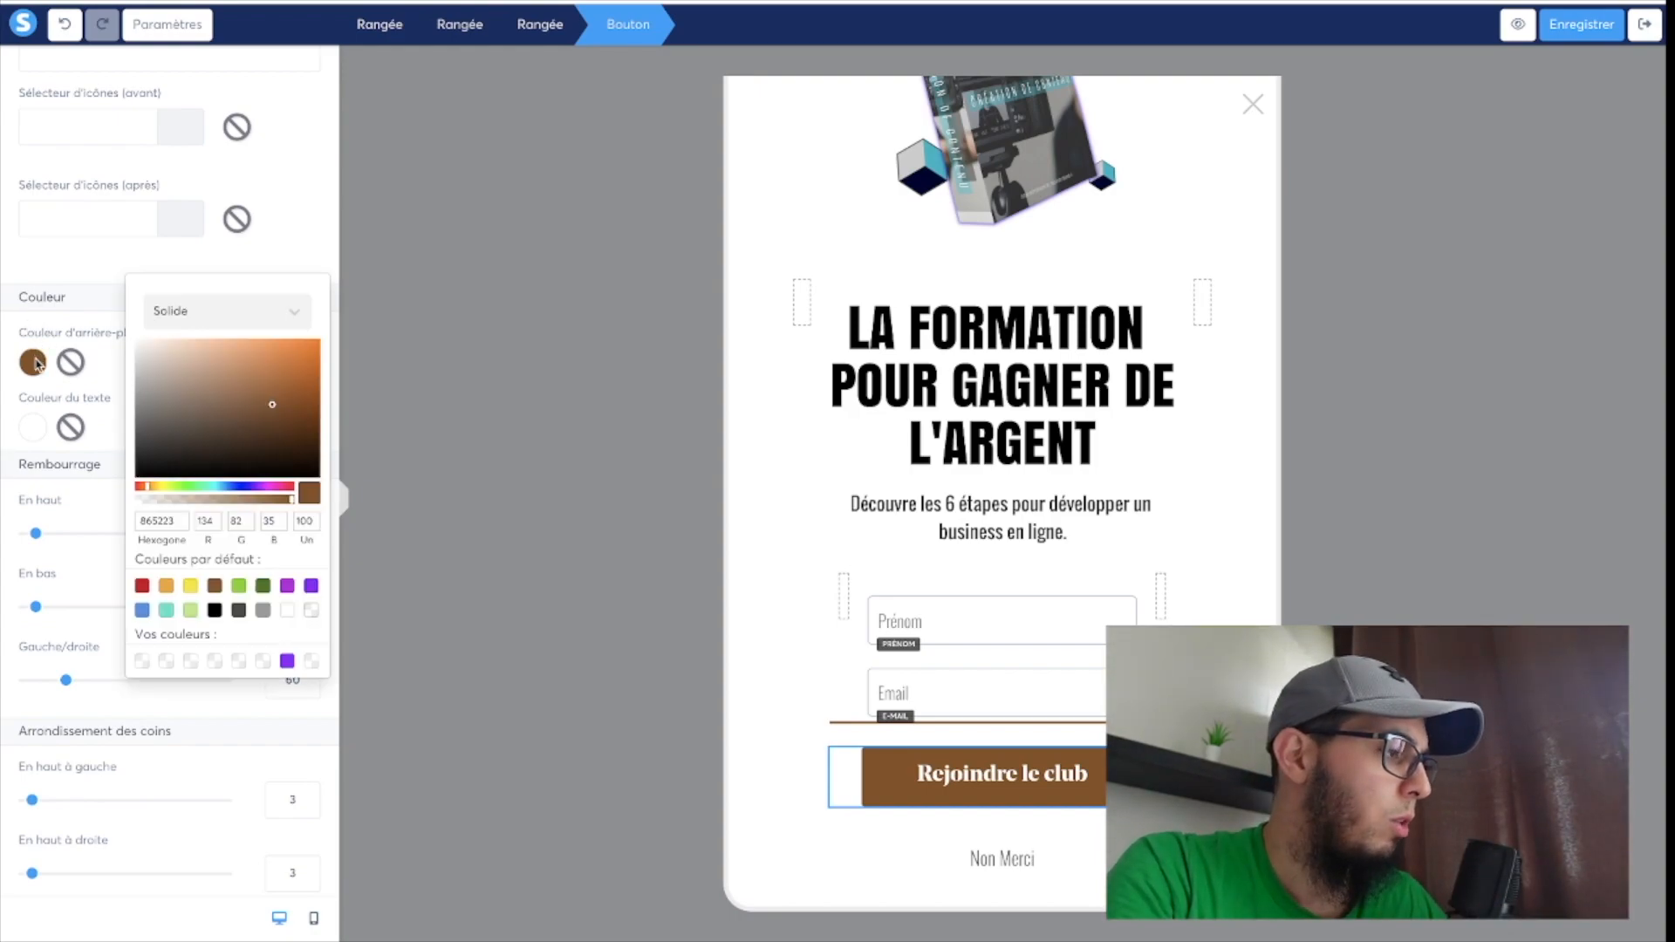
left_click(193, 487)
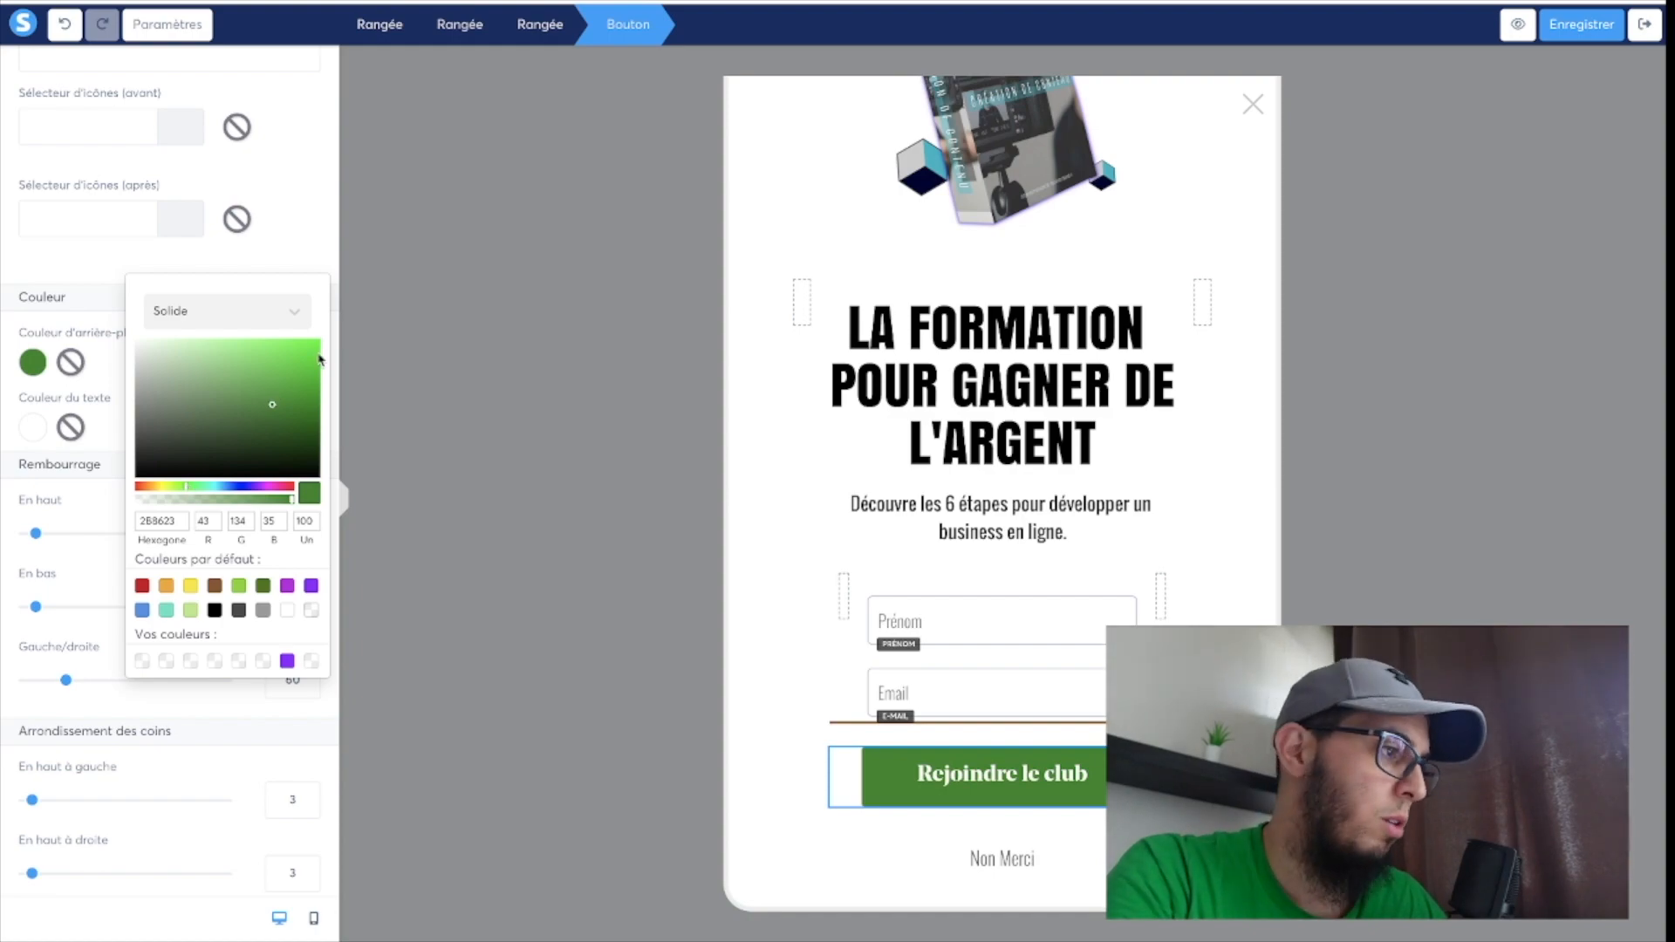
left_click(285, 373)
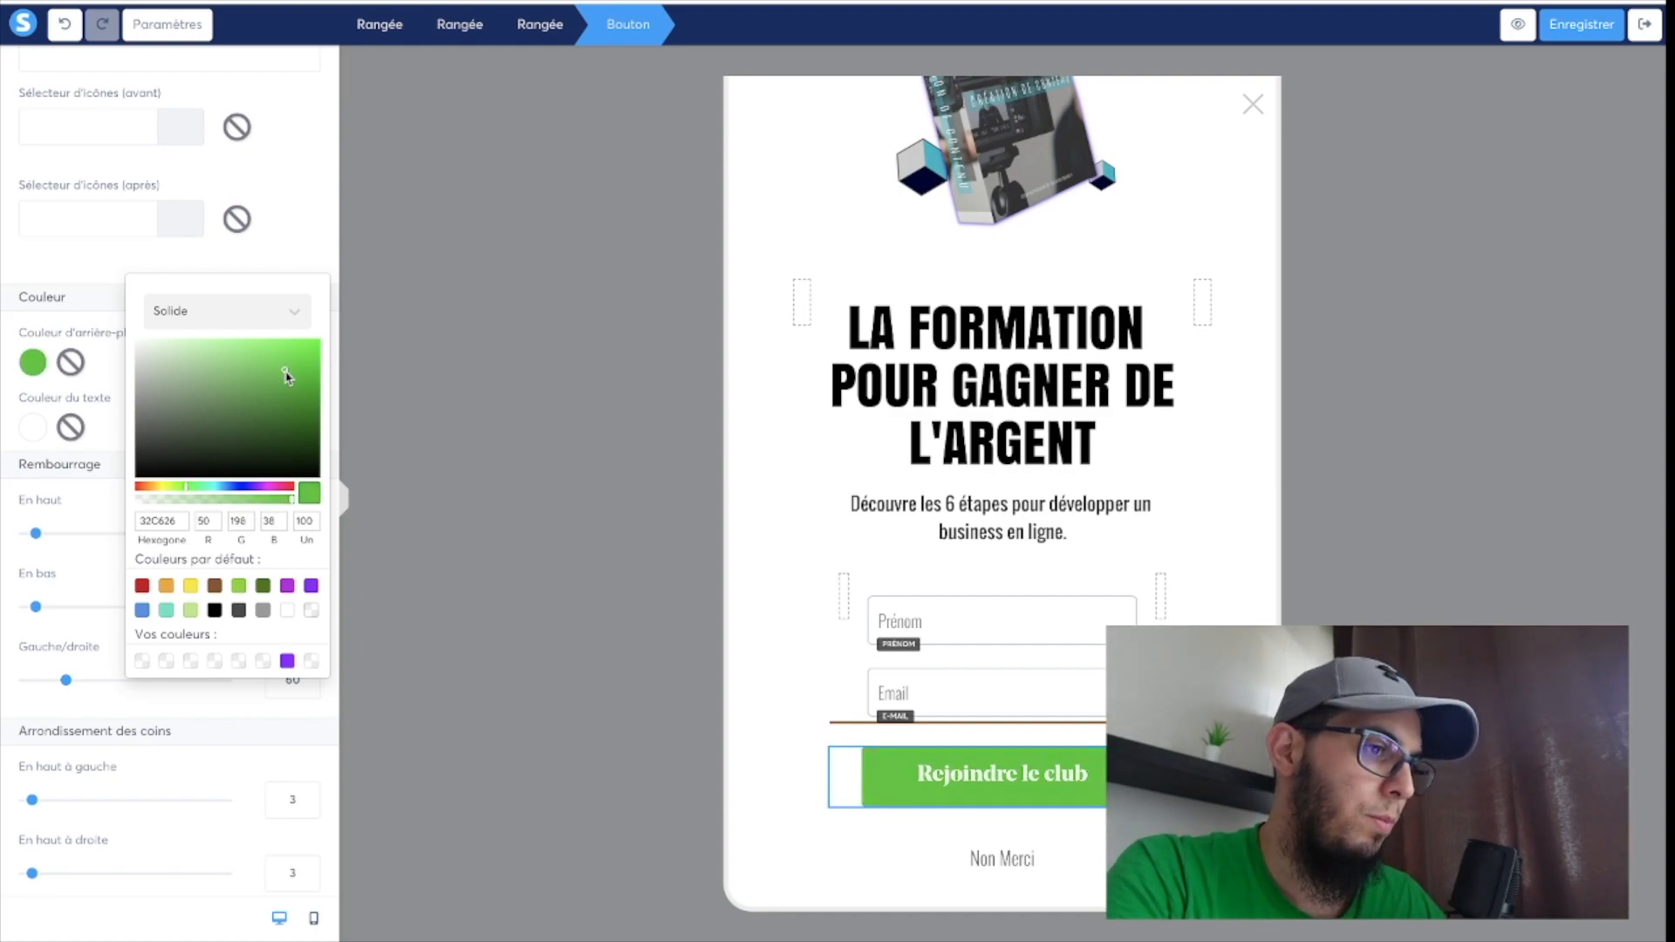
left_click(101, 272)
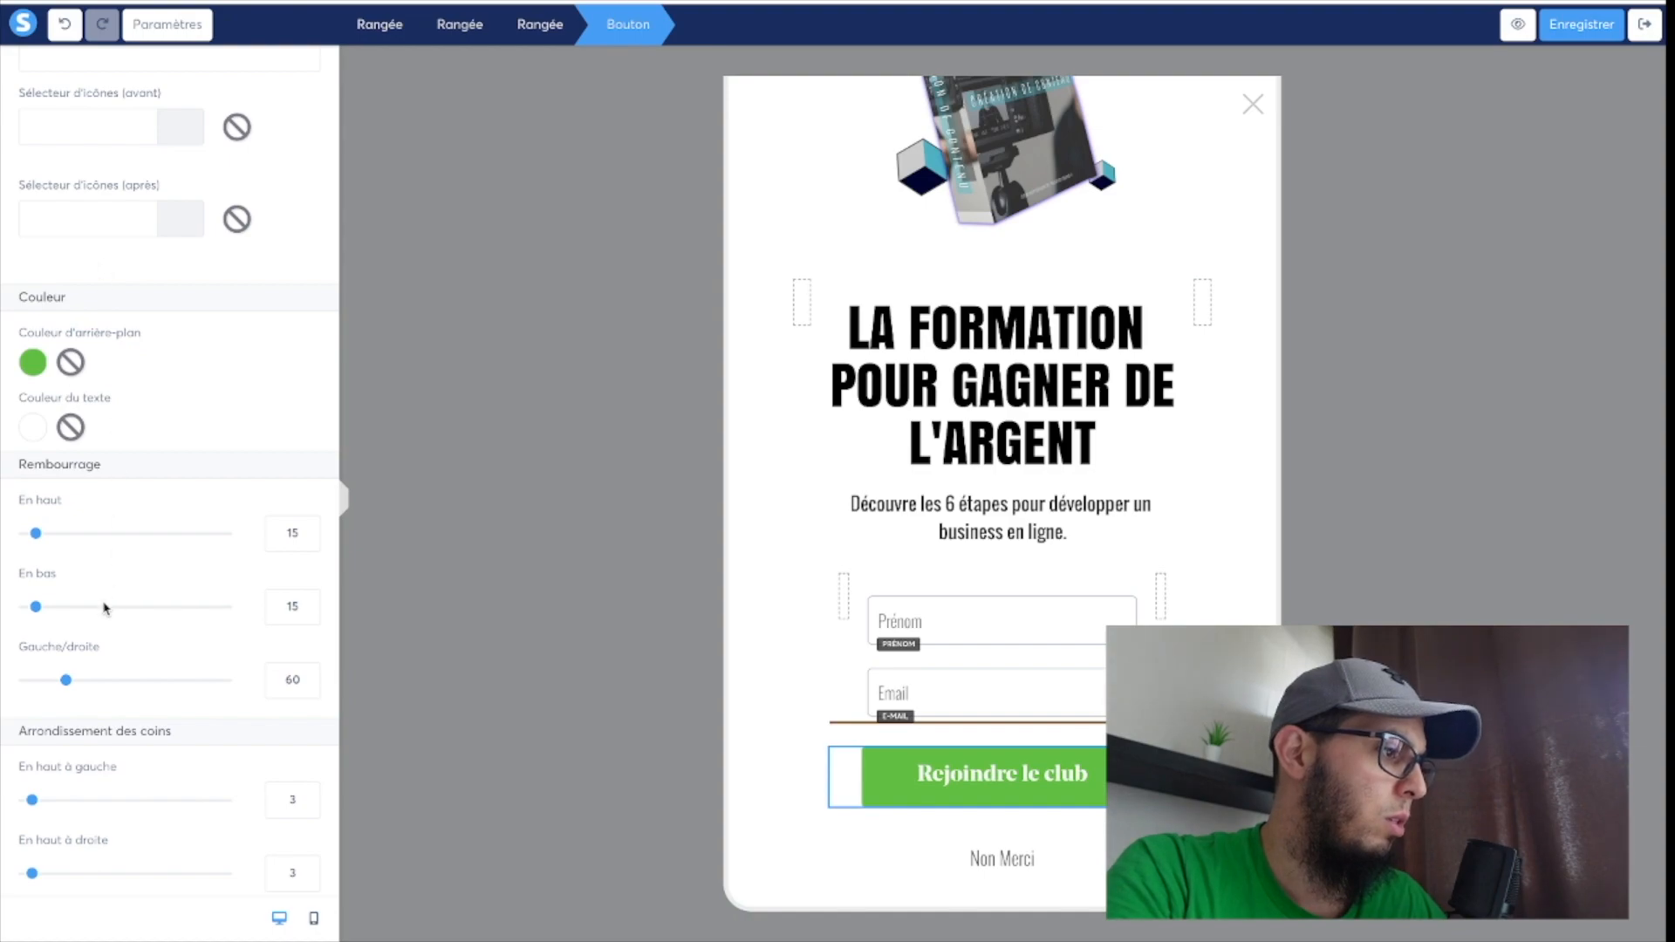
Give the "Rejoindre le club" button the shadow option "Ombre intense".
scroll(103, 609, "down", 10)
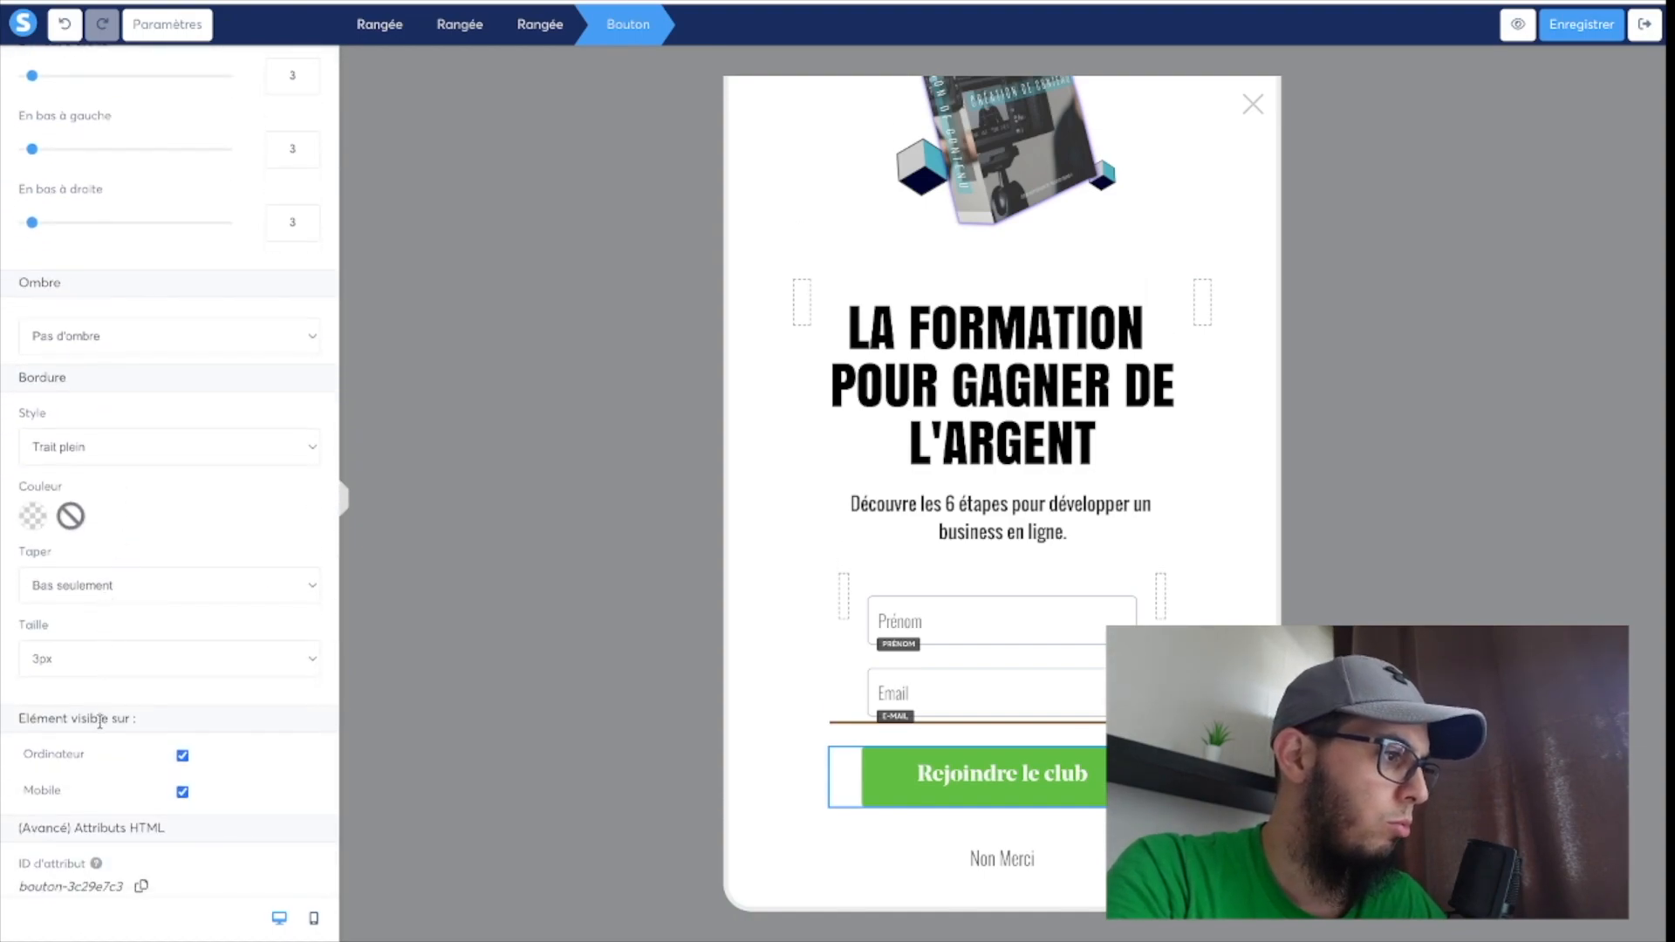
scroll(106, 539, "up", 5)
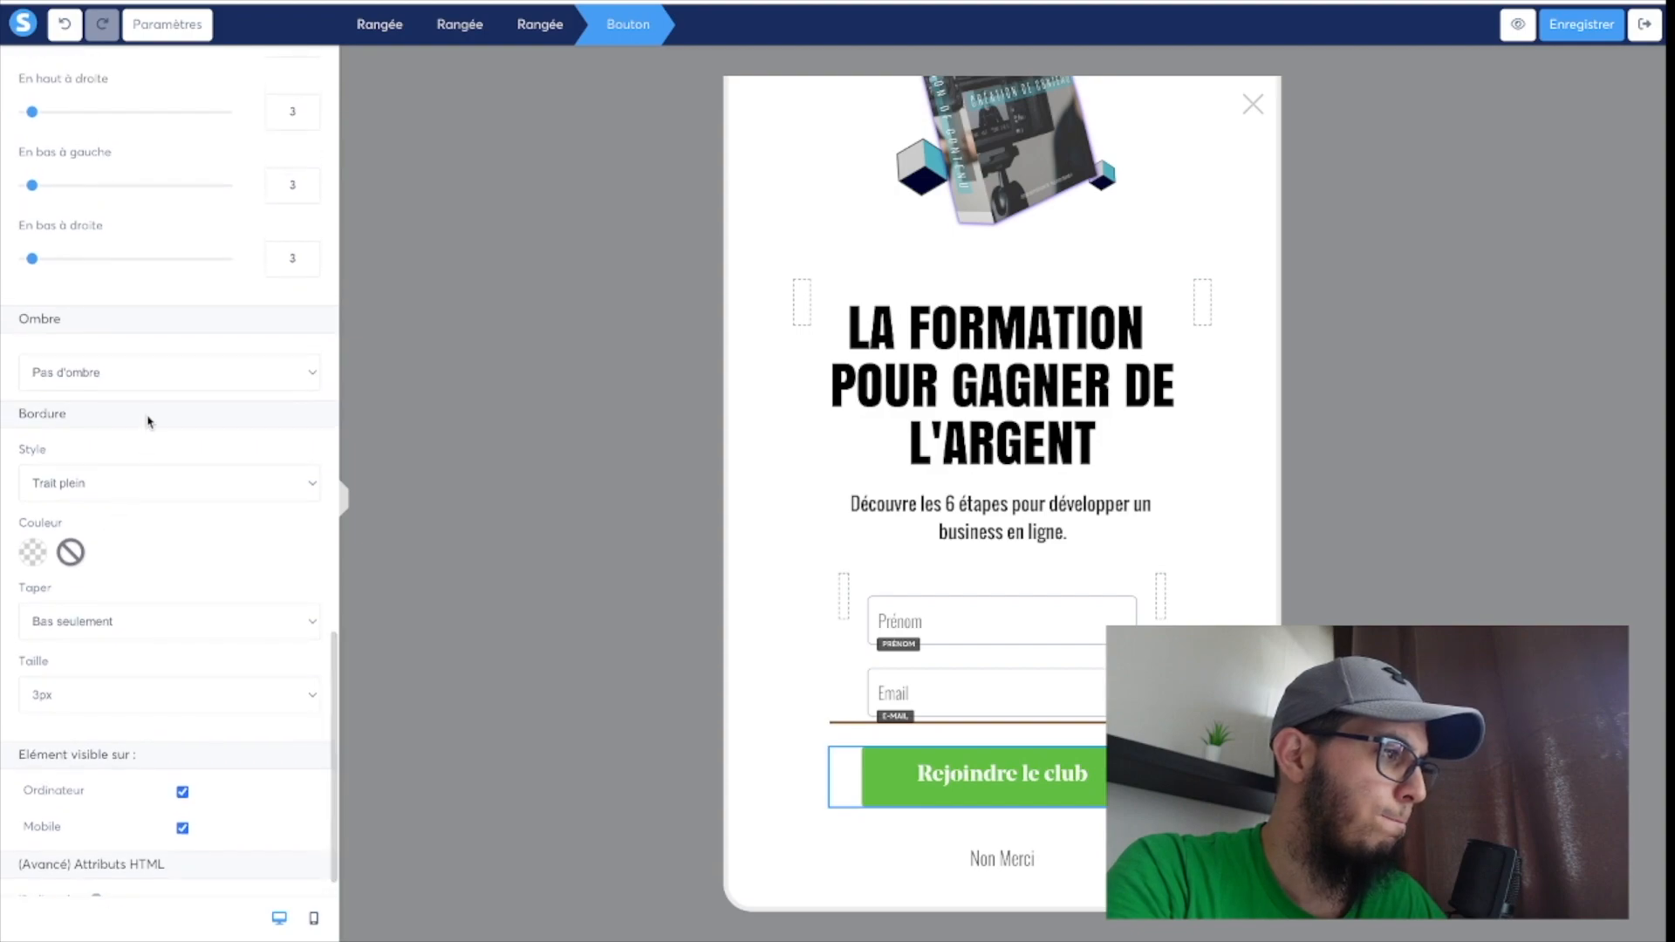
scroll(148, 420, "up", 4)
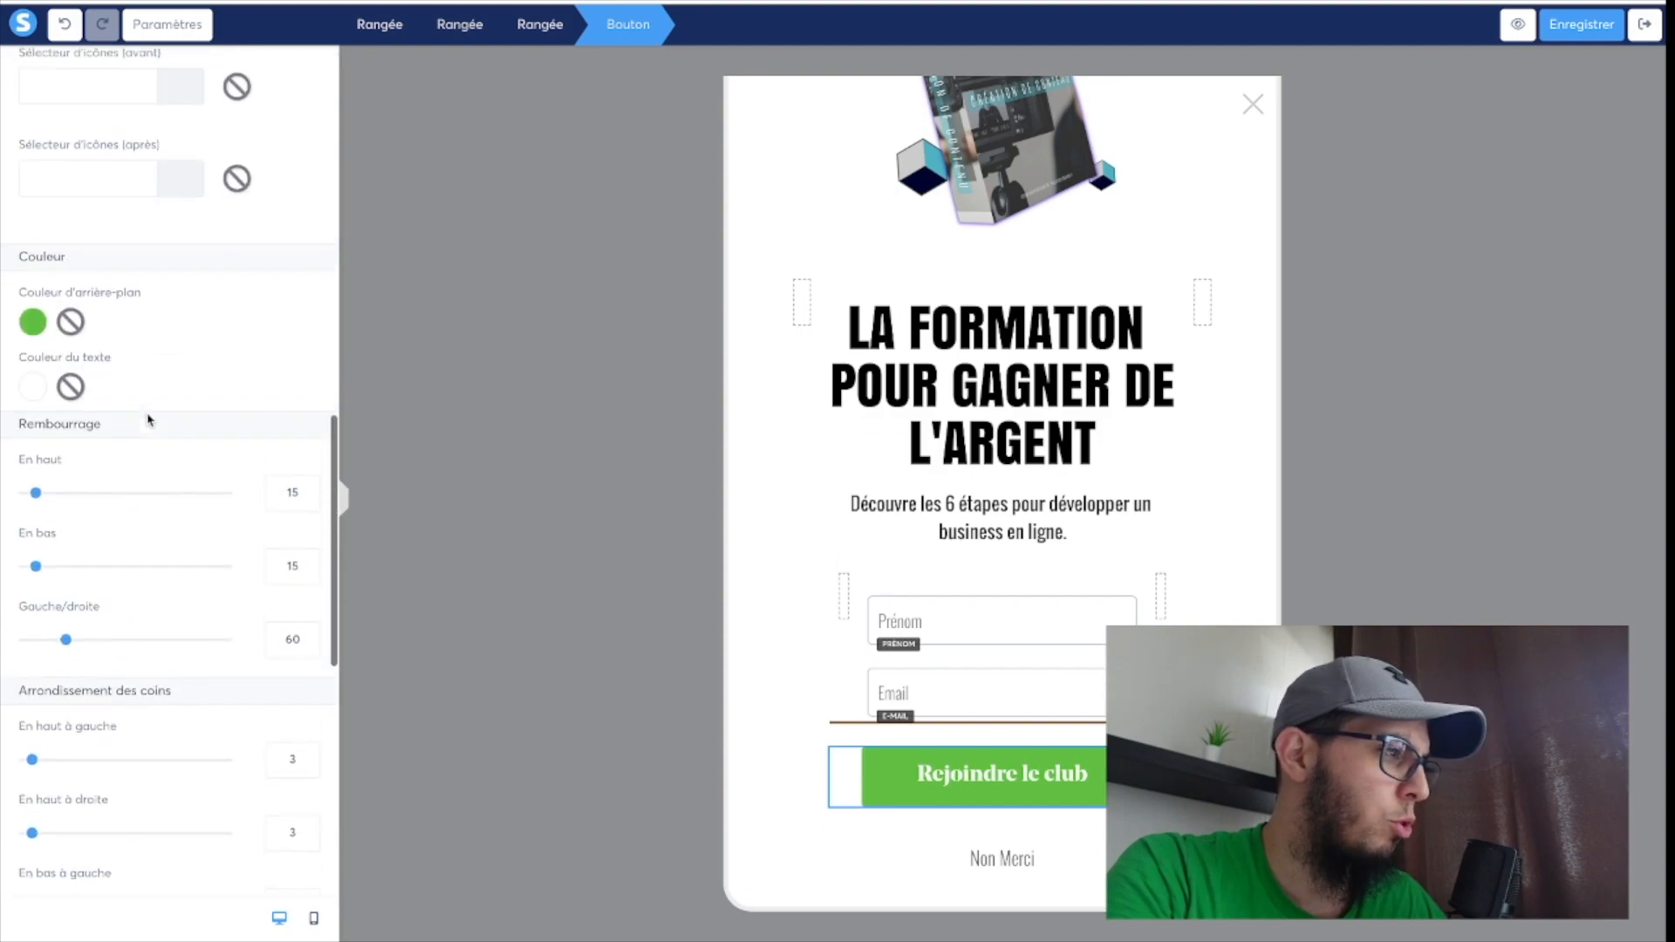
scroll(148, 419, "down", 6)
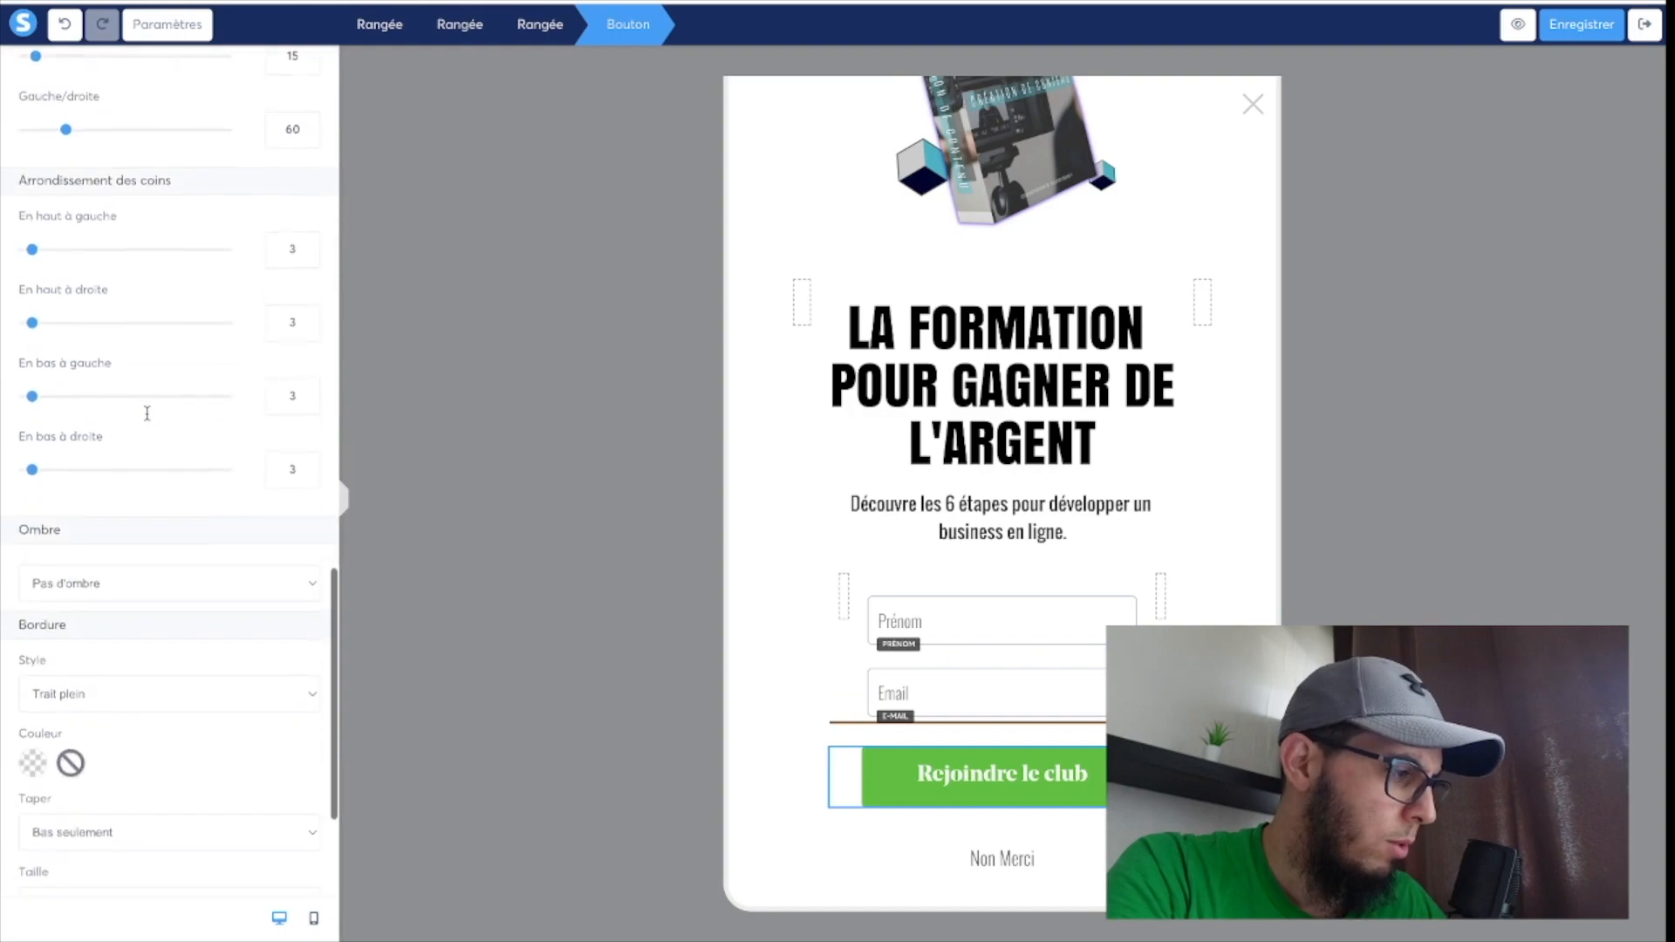
scroll(96, 671, "down", 3)
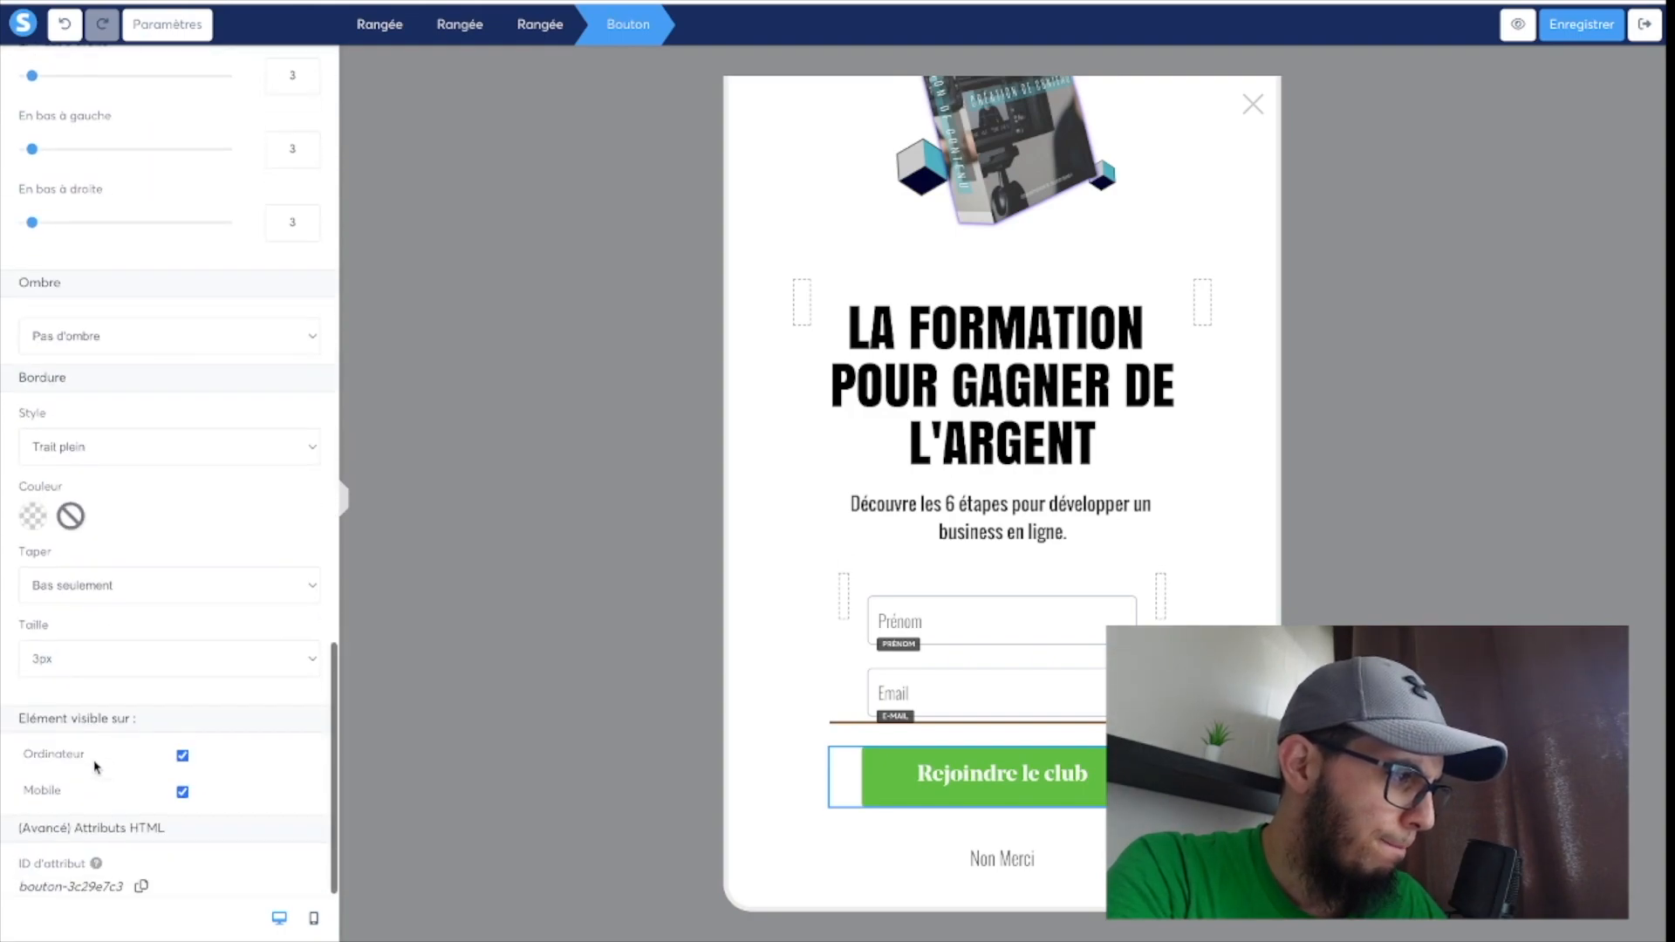
scroll(114, 620, "up", 2)
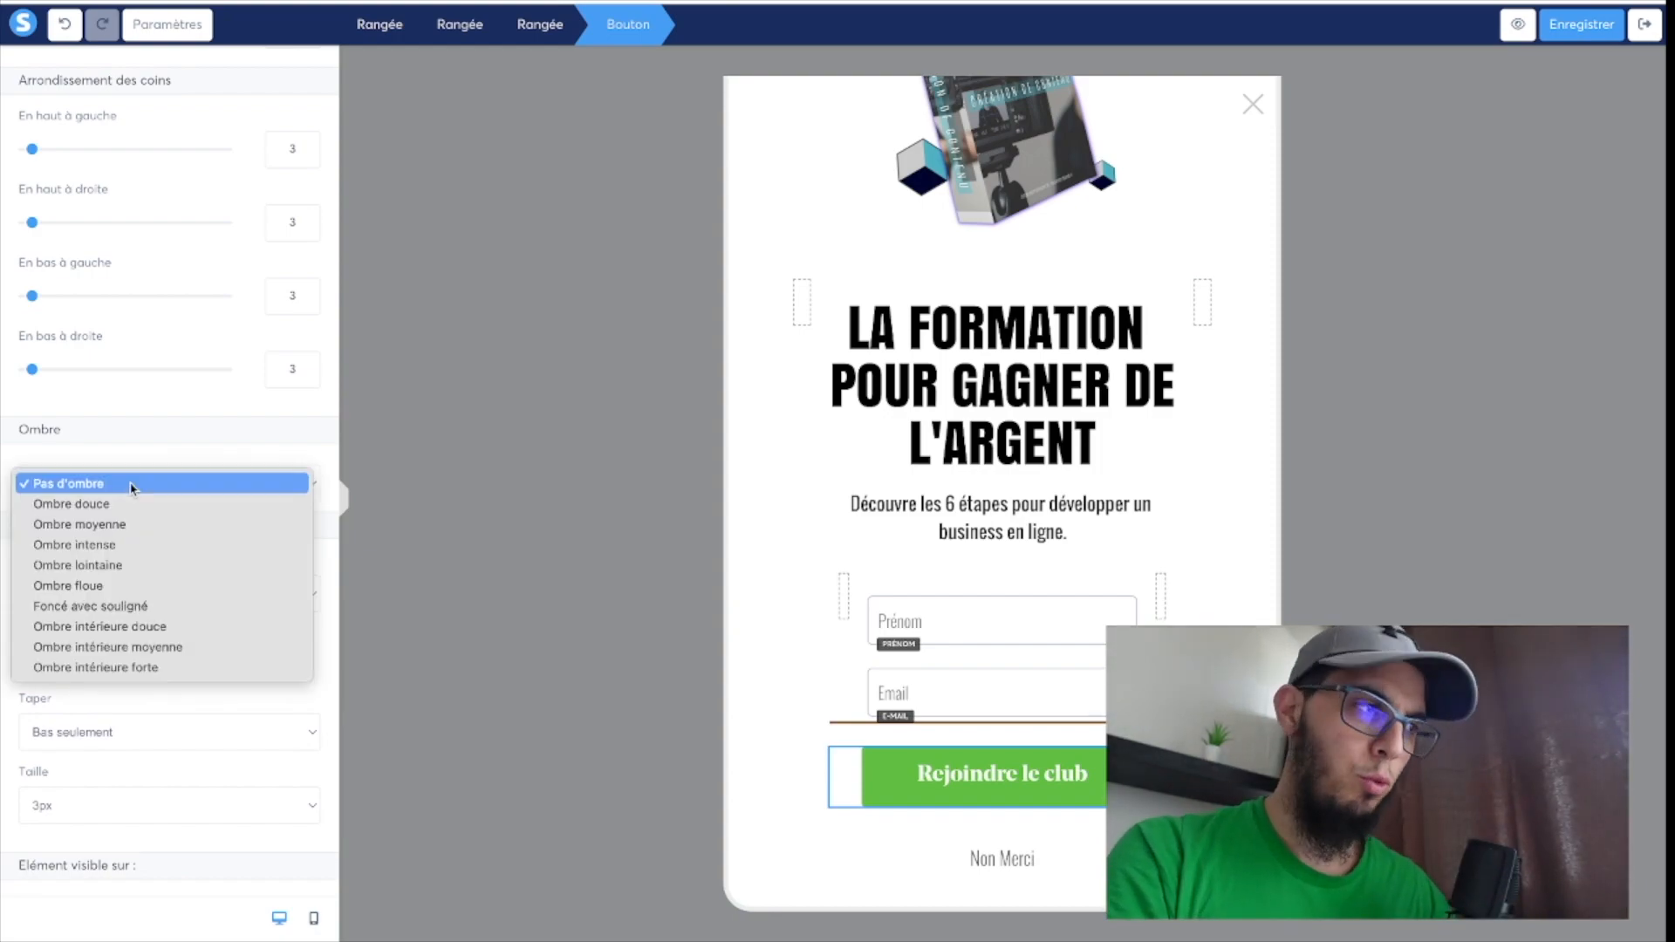
left_click(87, 546)
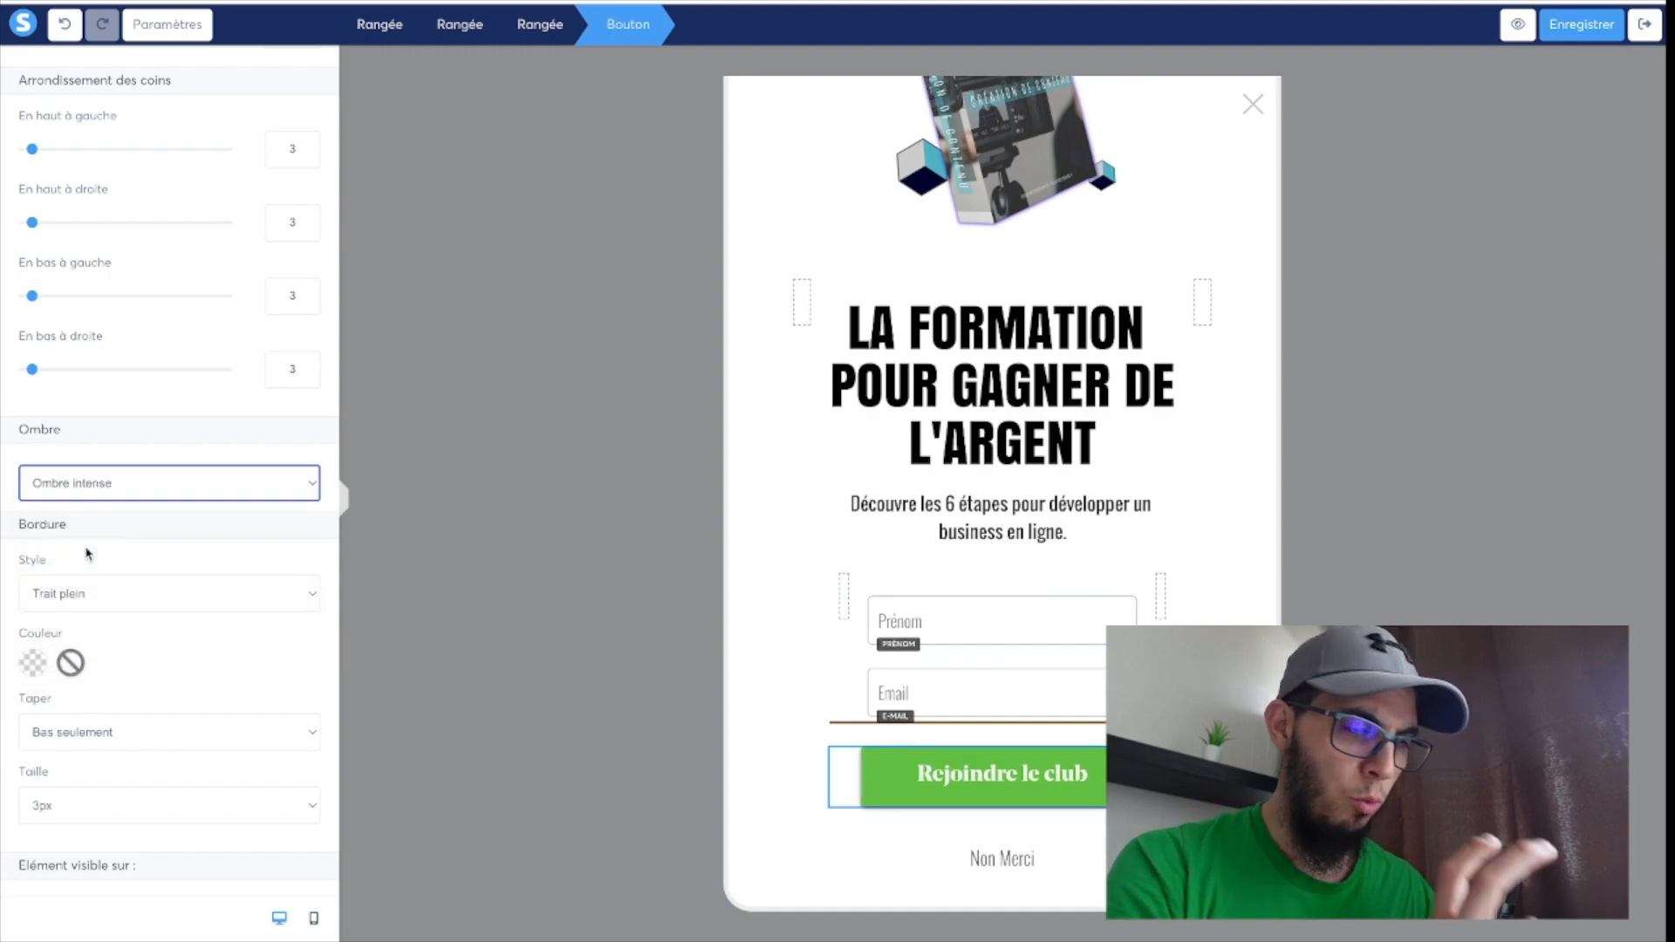
Search the icons for "book" and add the "books" icon after the "Rejoindre le club" button text.
scroll(53, 541, "up", 6)
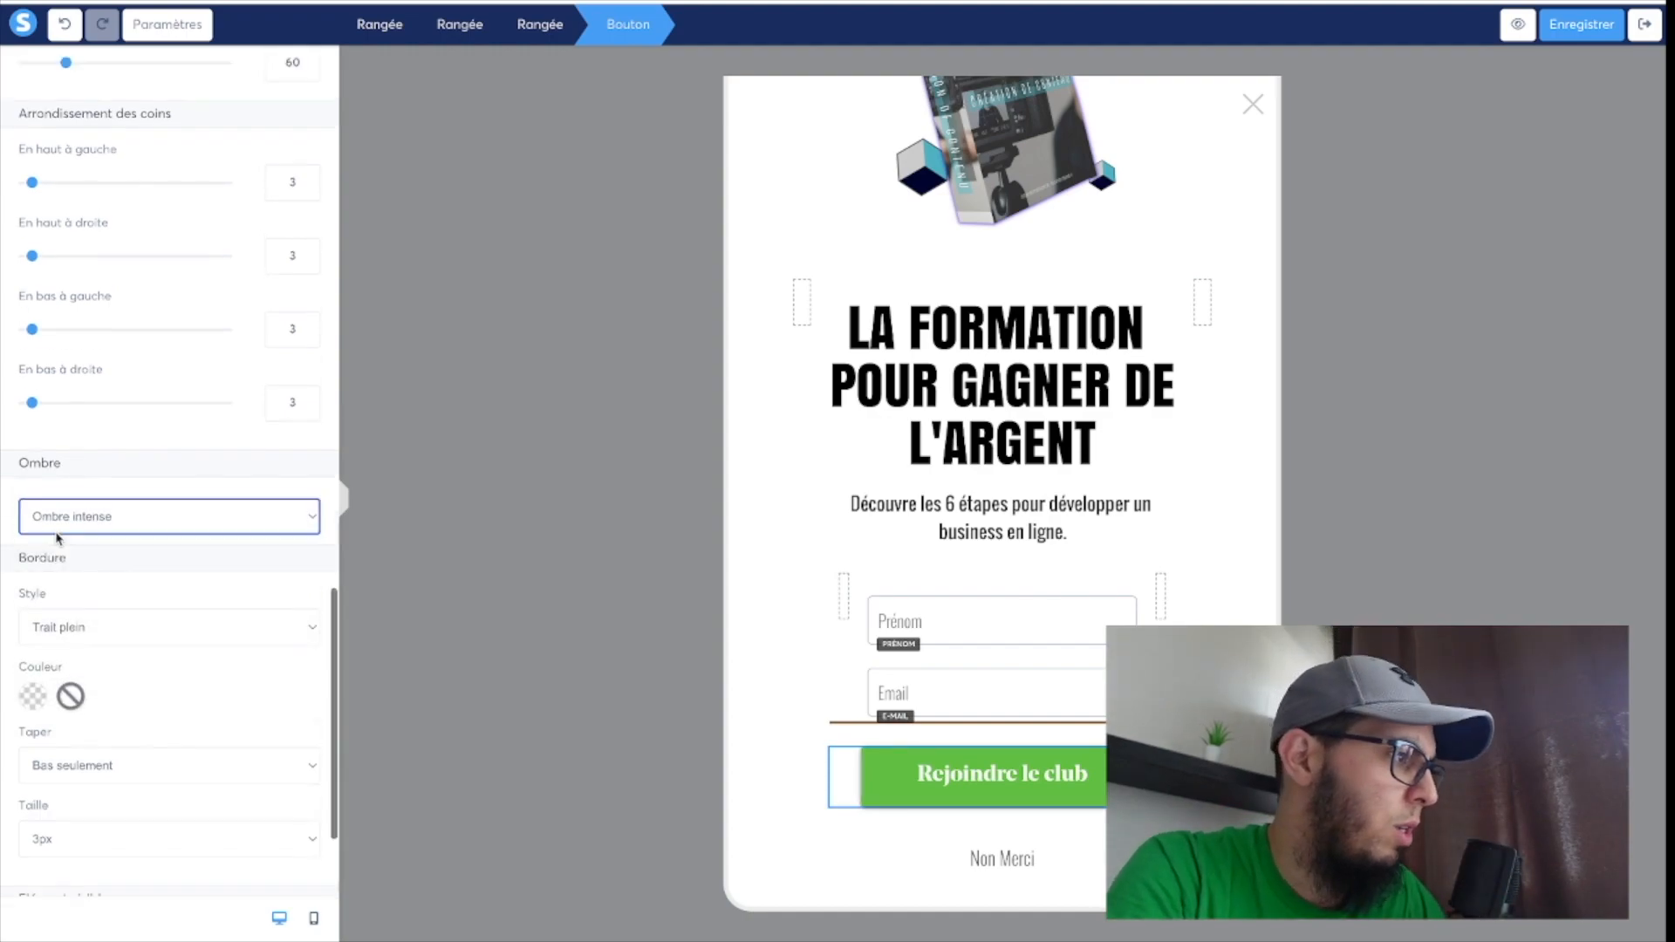
scroll(57, 539, "up", 4)
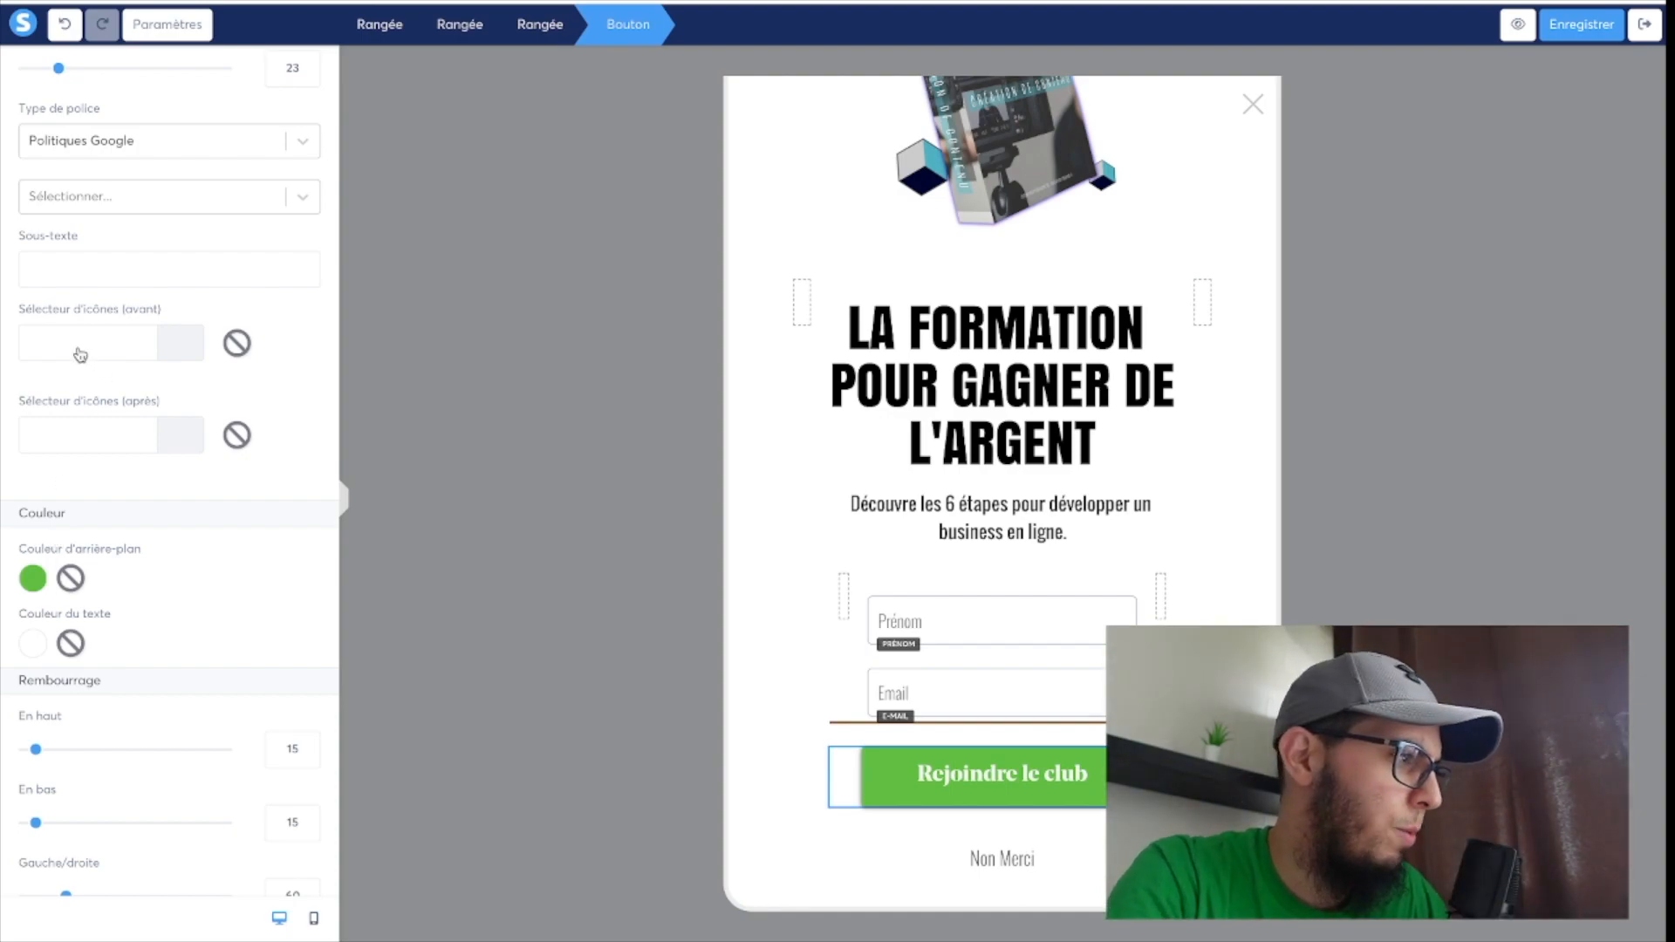
left_click(87, 447)
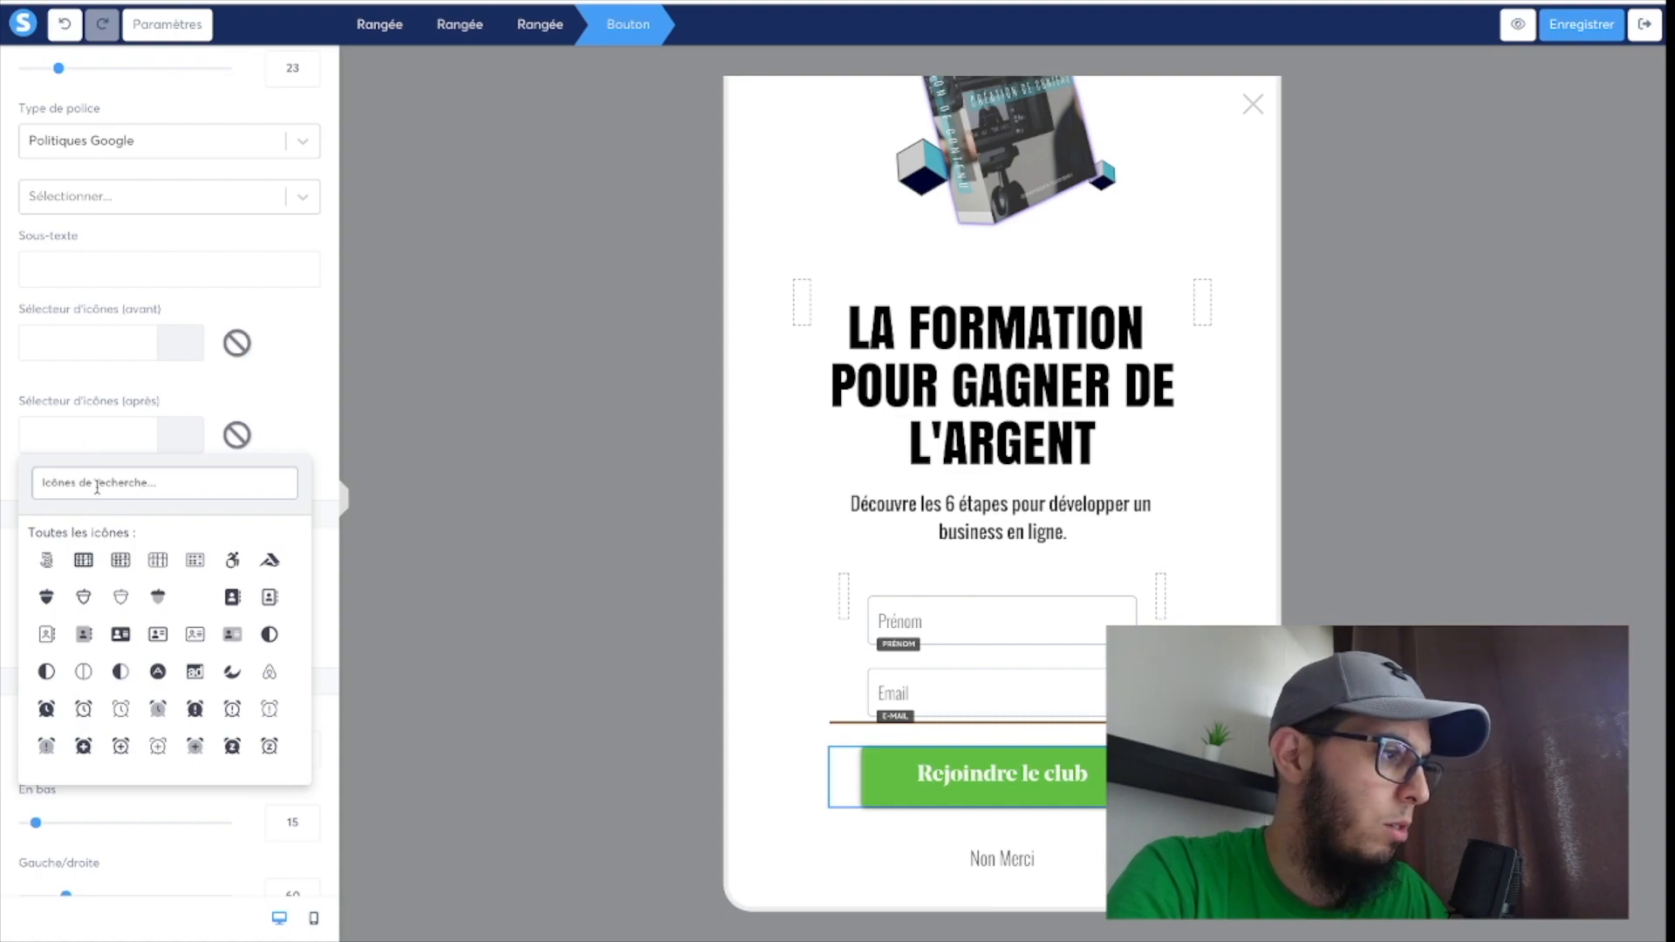
type("book")
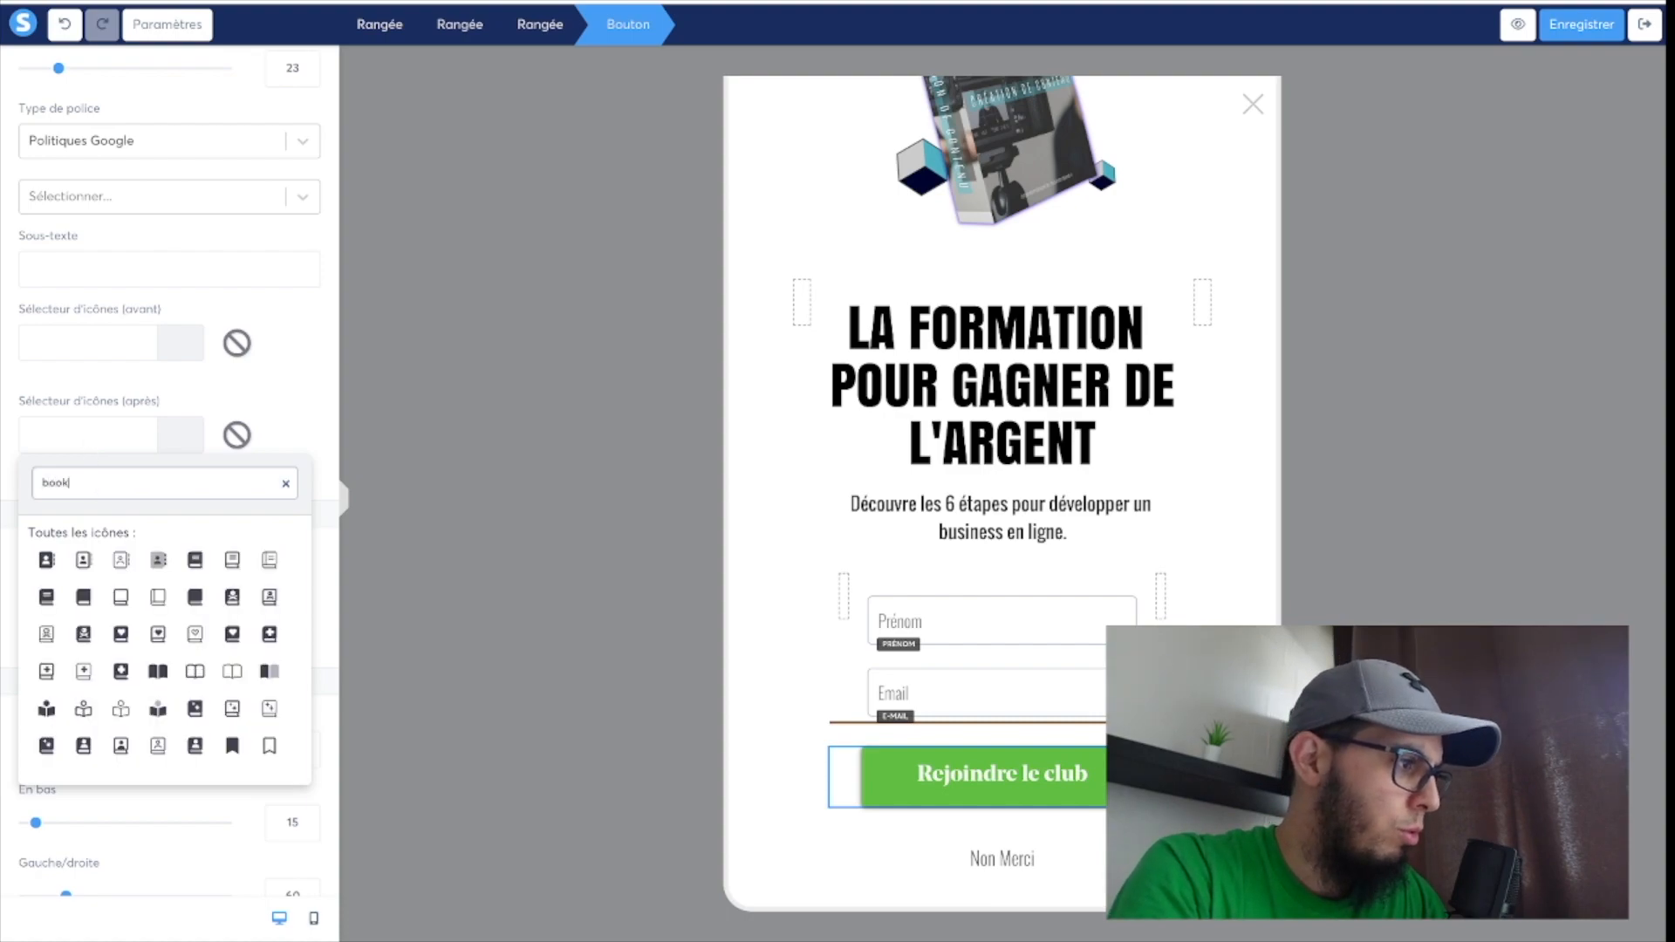
scroll(131, 576, "down", 2)
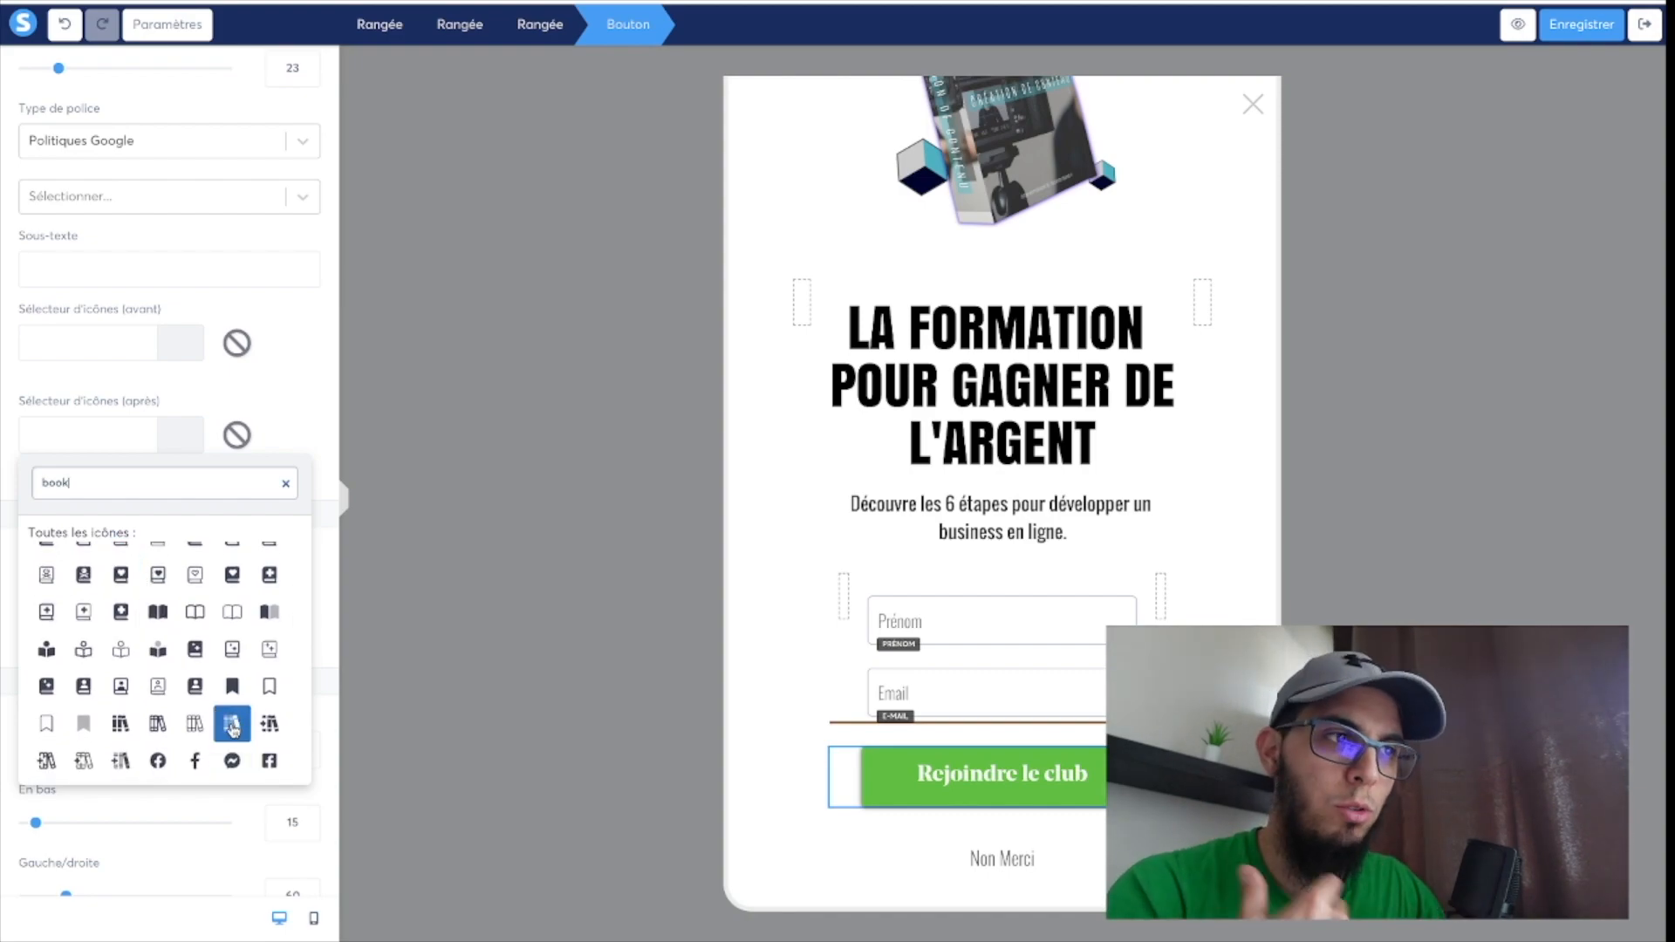
left_click(122, 725)
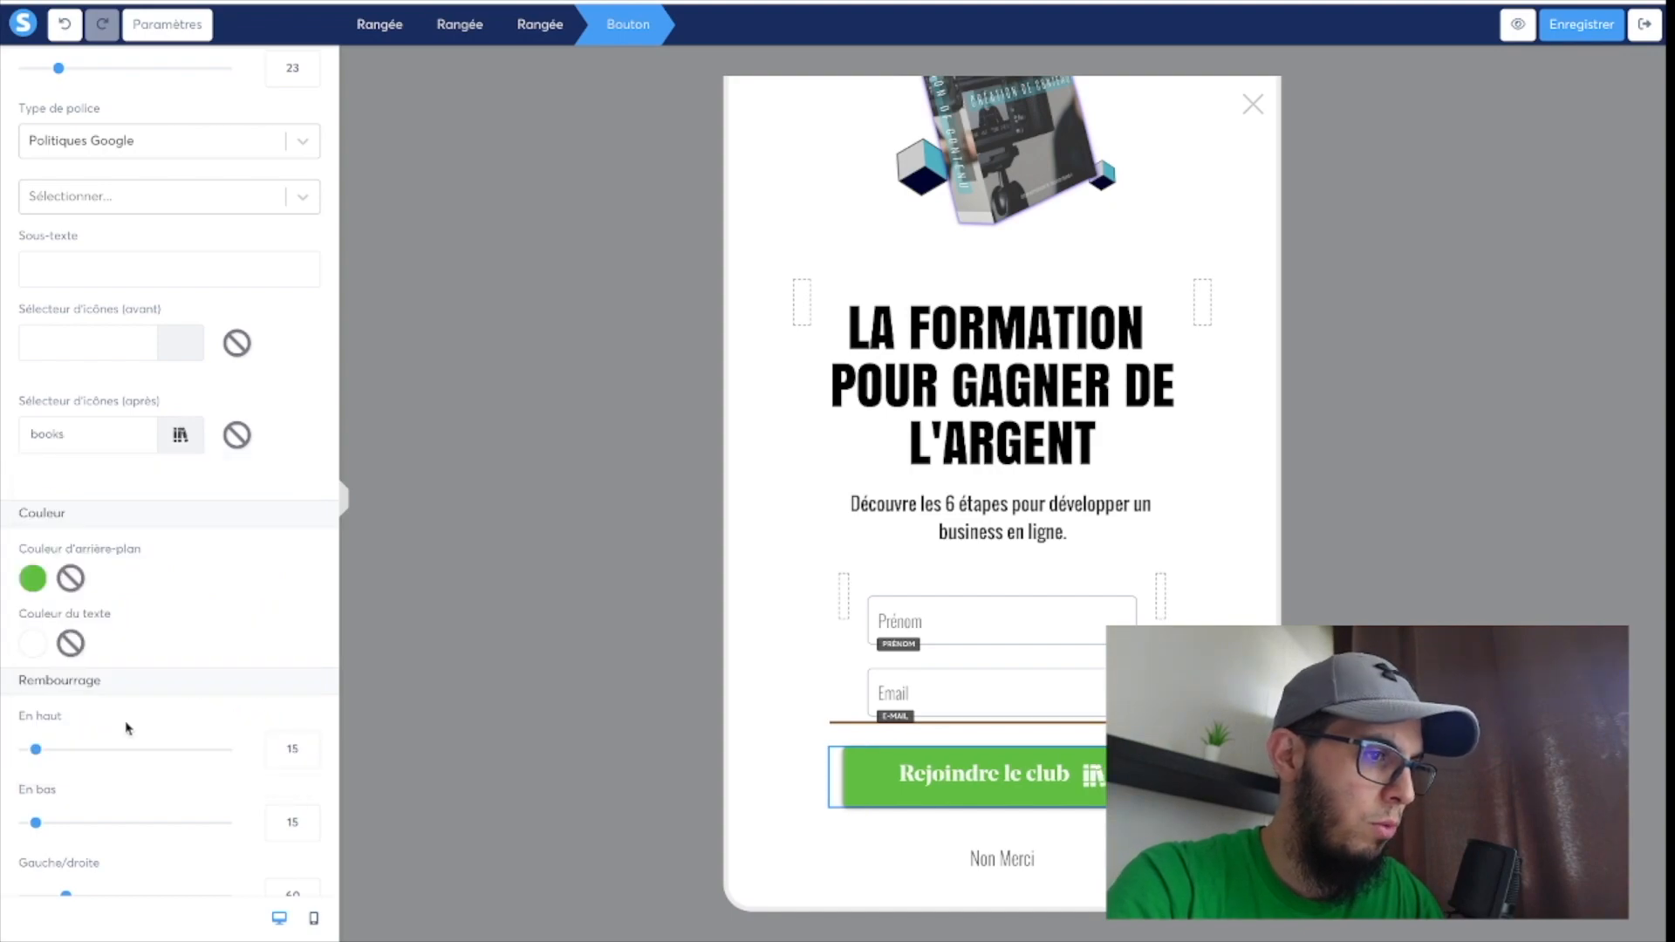
Set the "Rejoindre le club" button's left and right margins to 30 and its text size to 19, and save the pop-up.
scroll(202, 624, "up", 2)
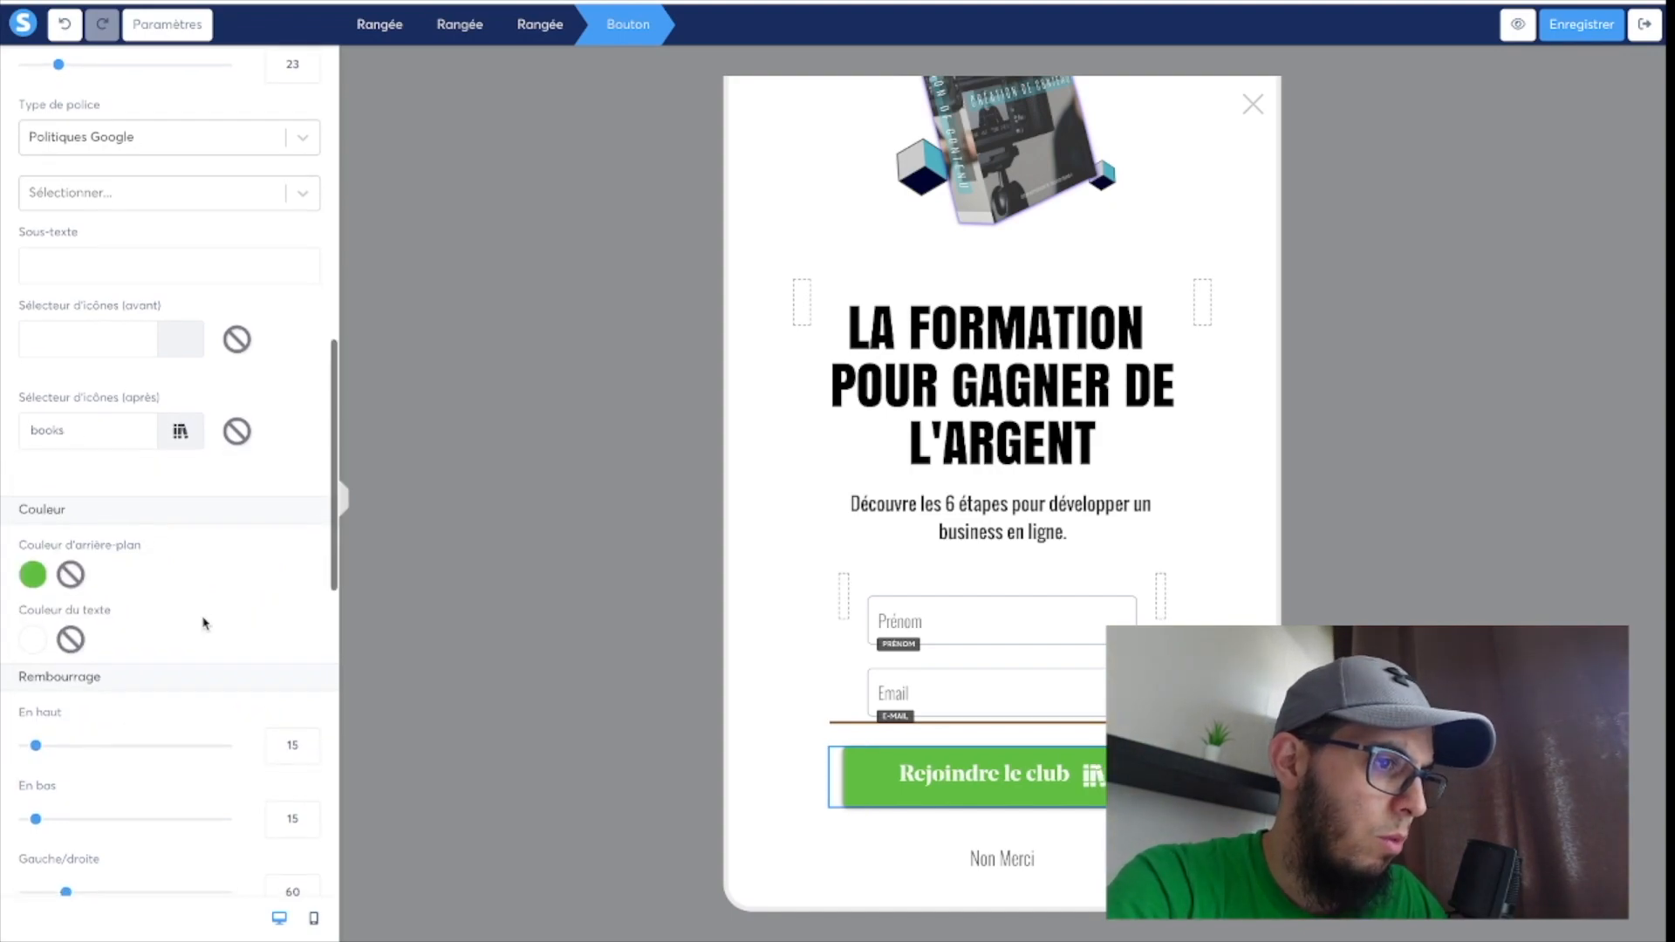
scroll(202, 624, "up", 10)
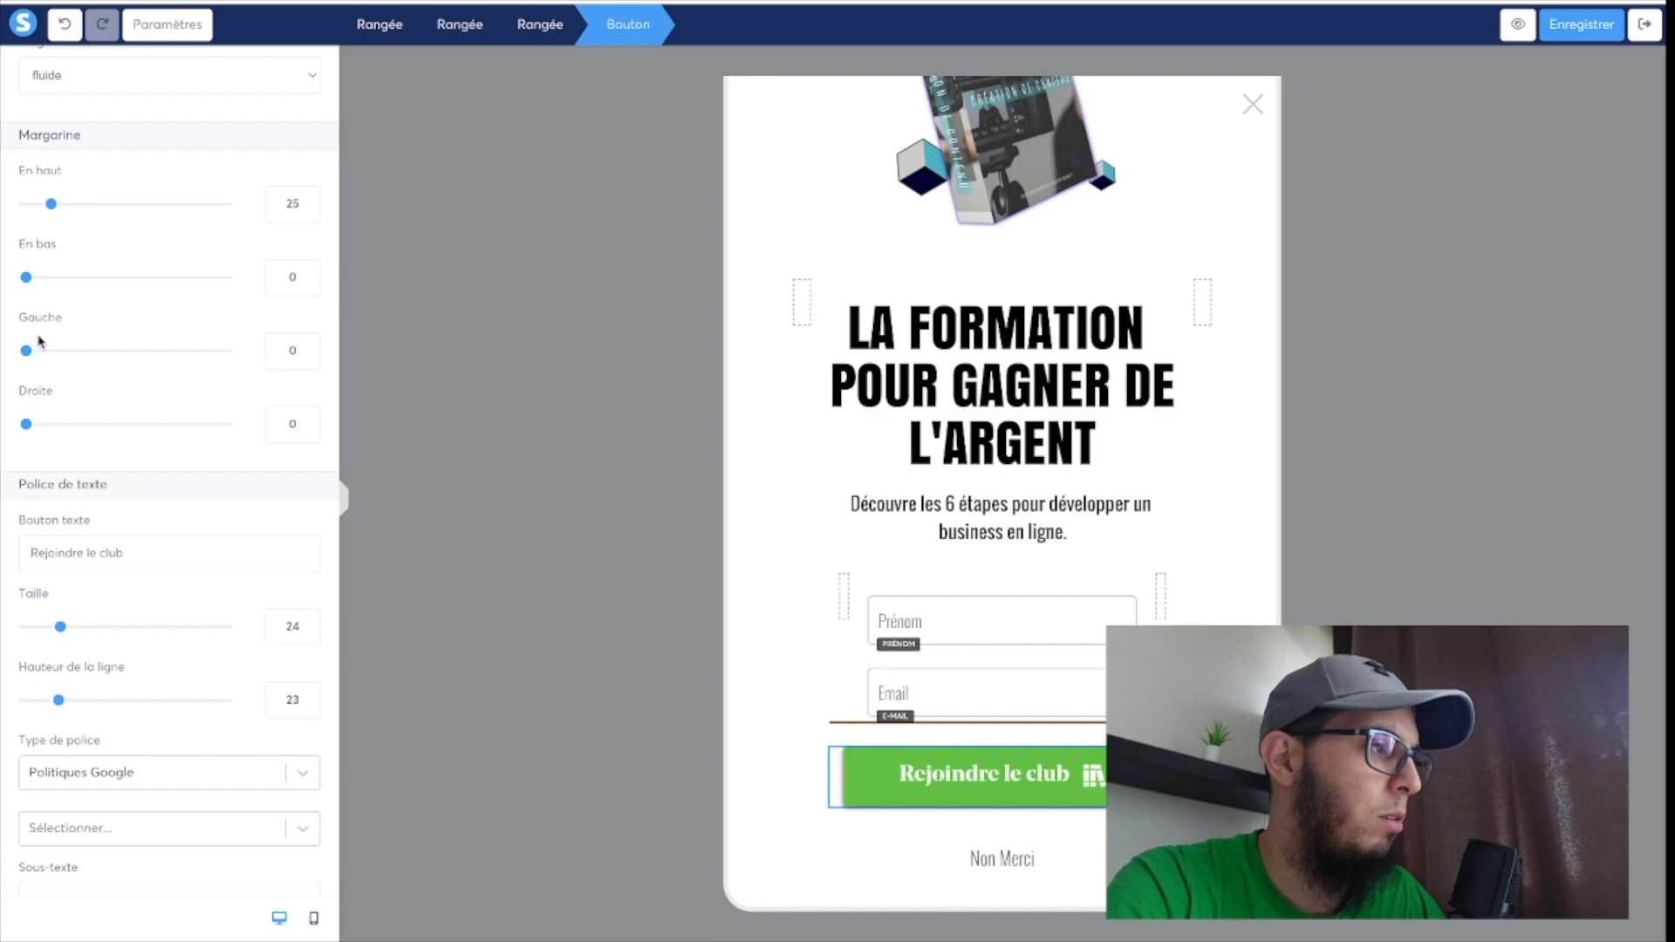
left_click_drag(29, 353, 55, 351)
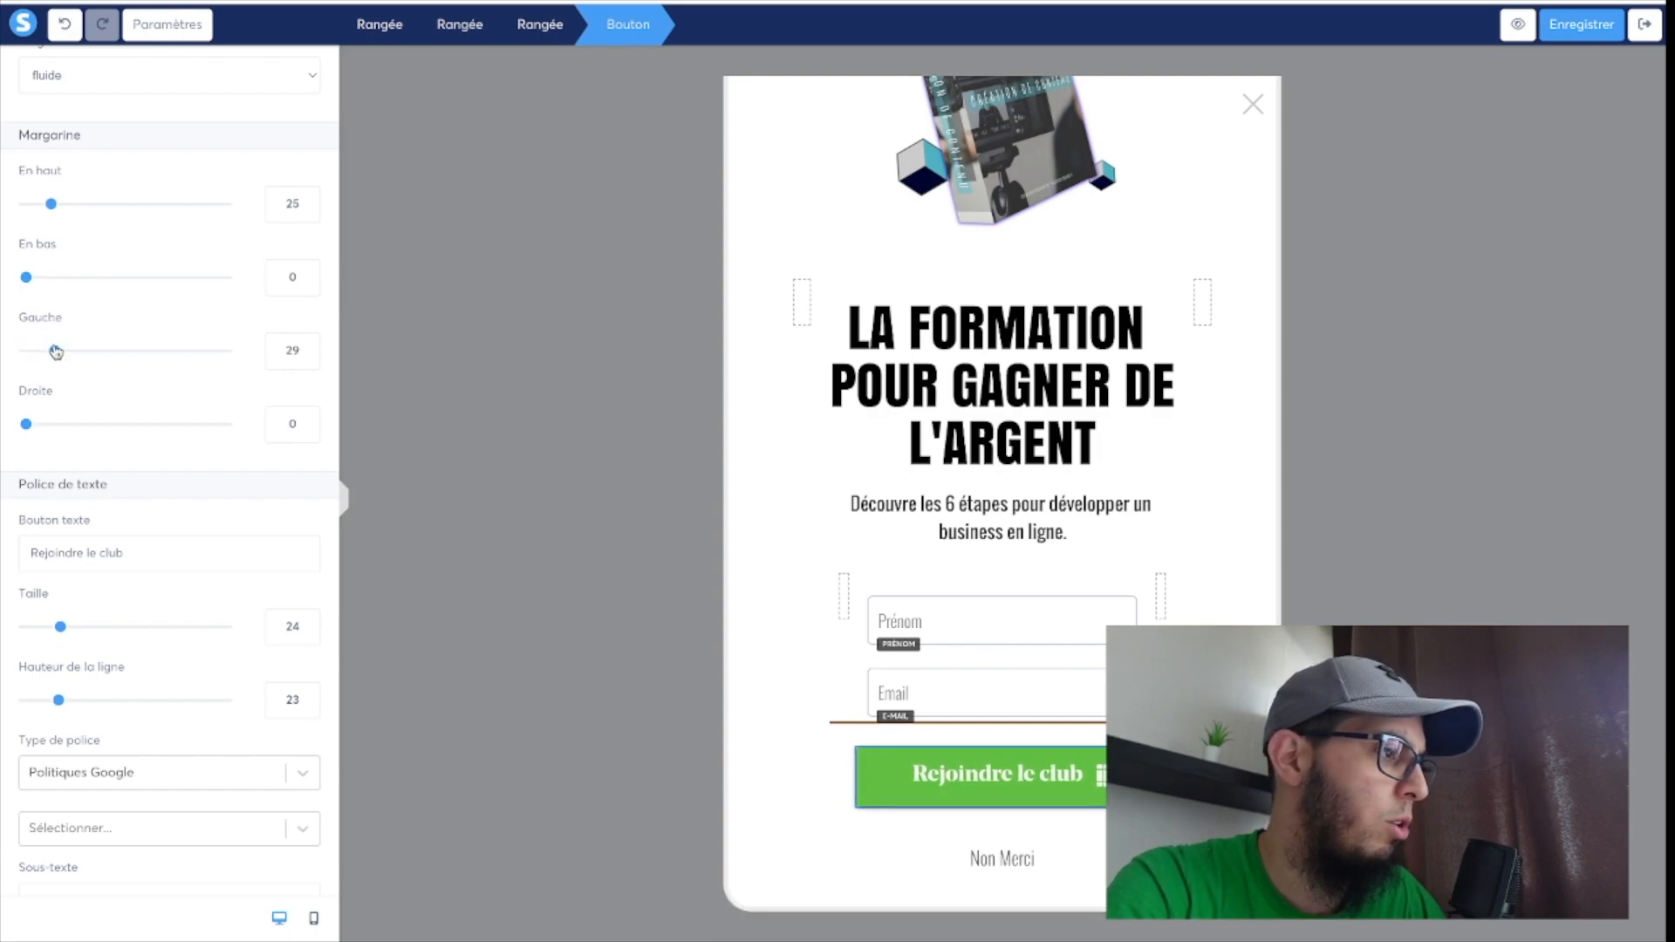
left_click(61, 426)
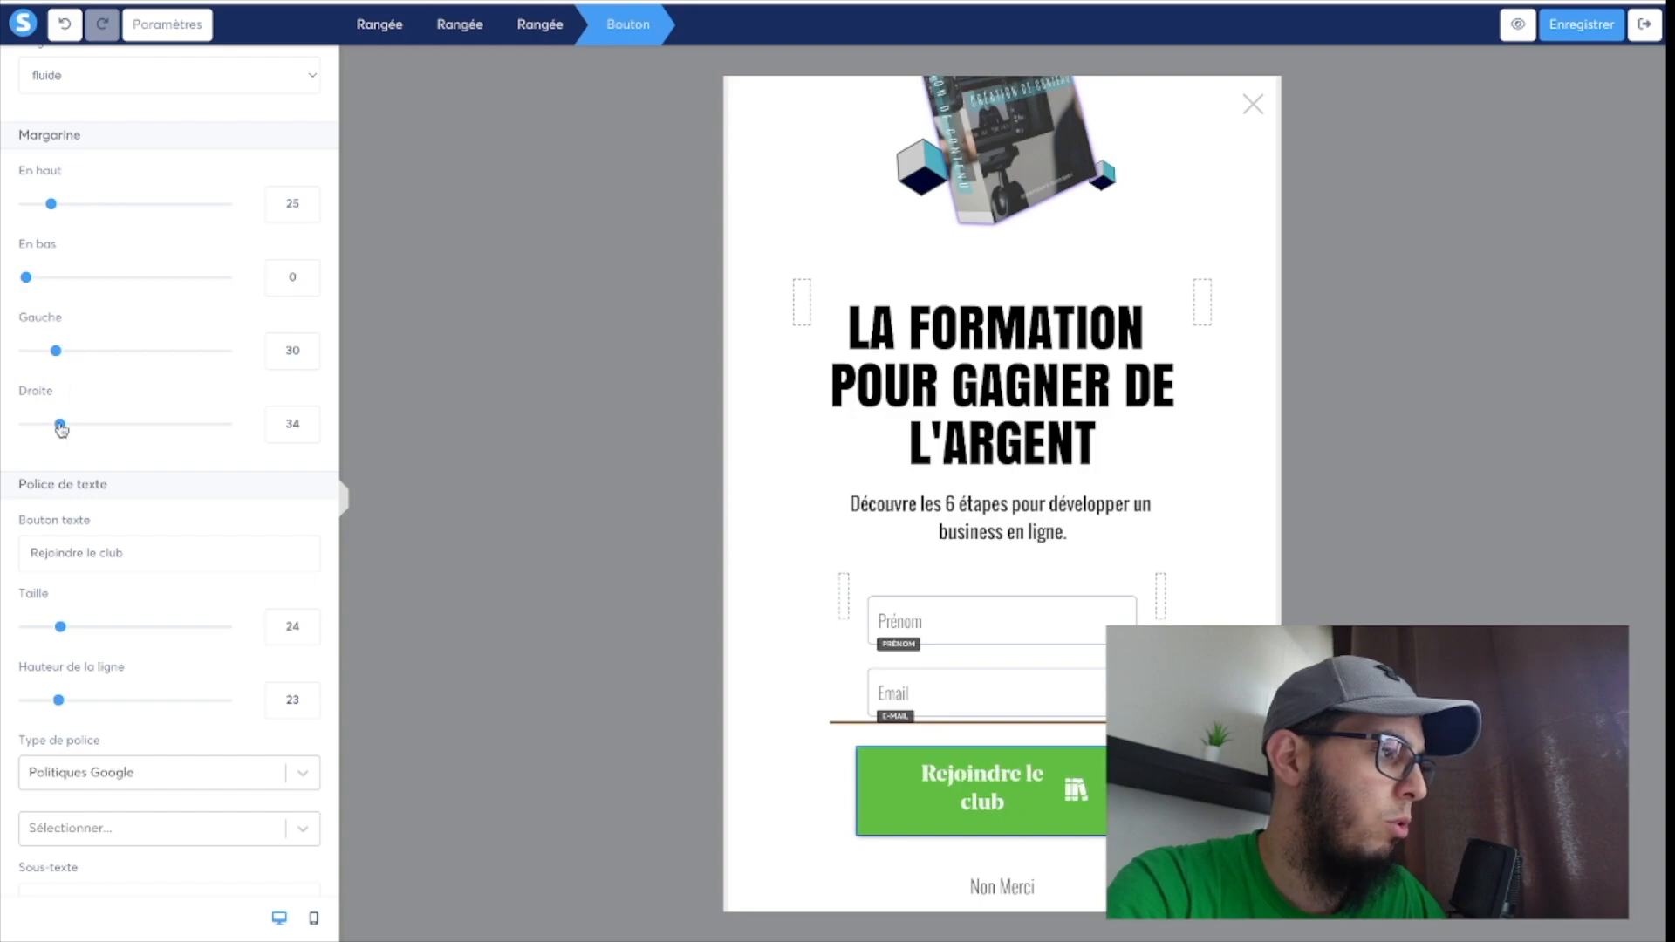
left_click_drag(61, 427, 57, 429)
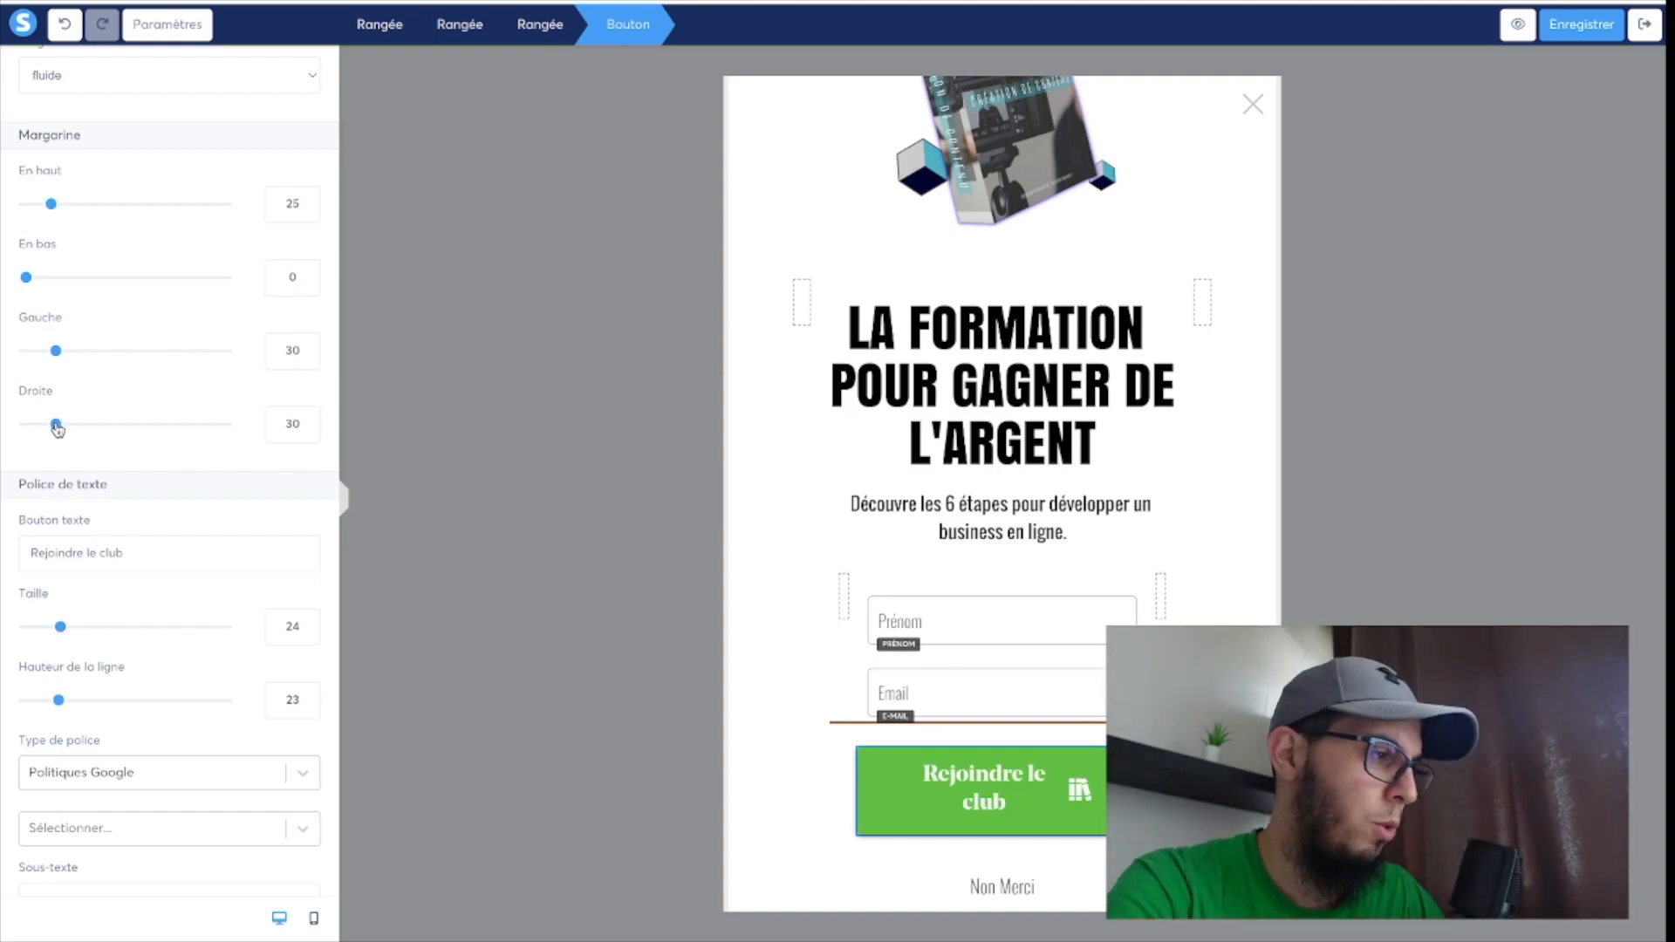
left_click_drag(61, 628, 50, 636)
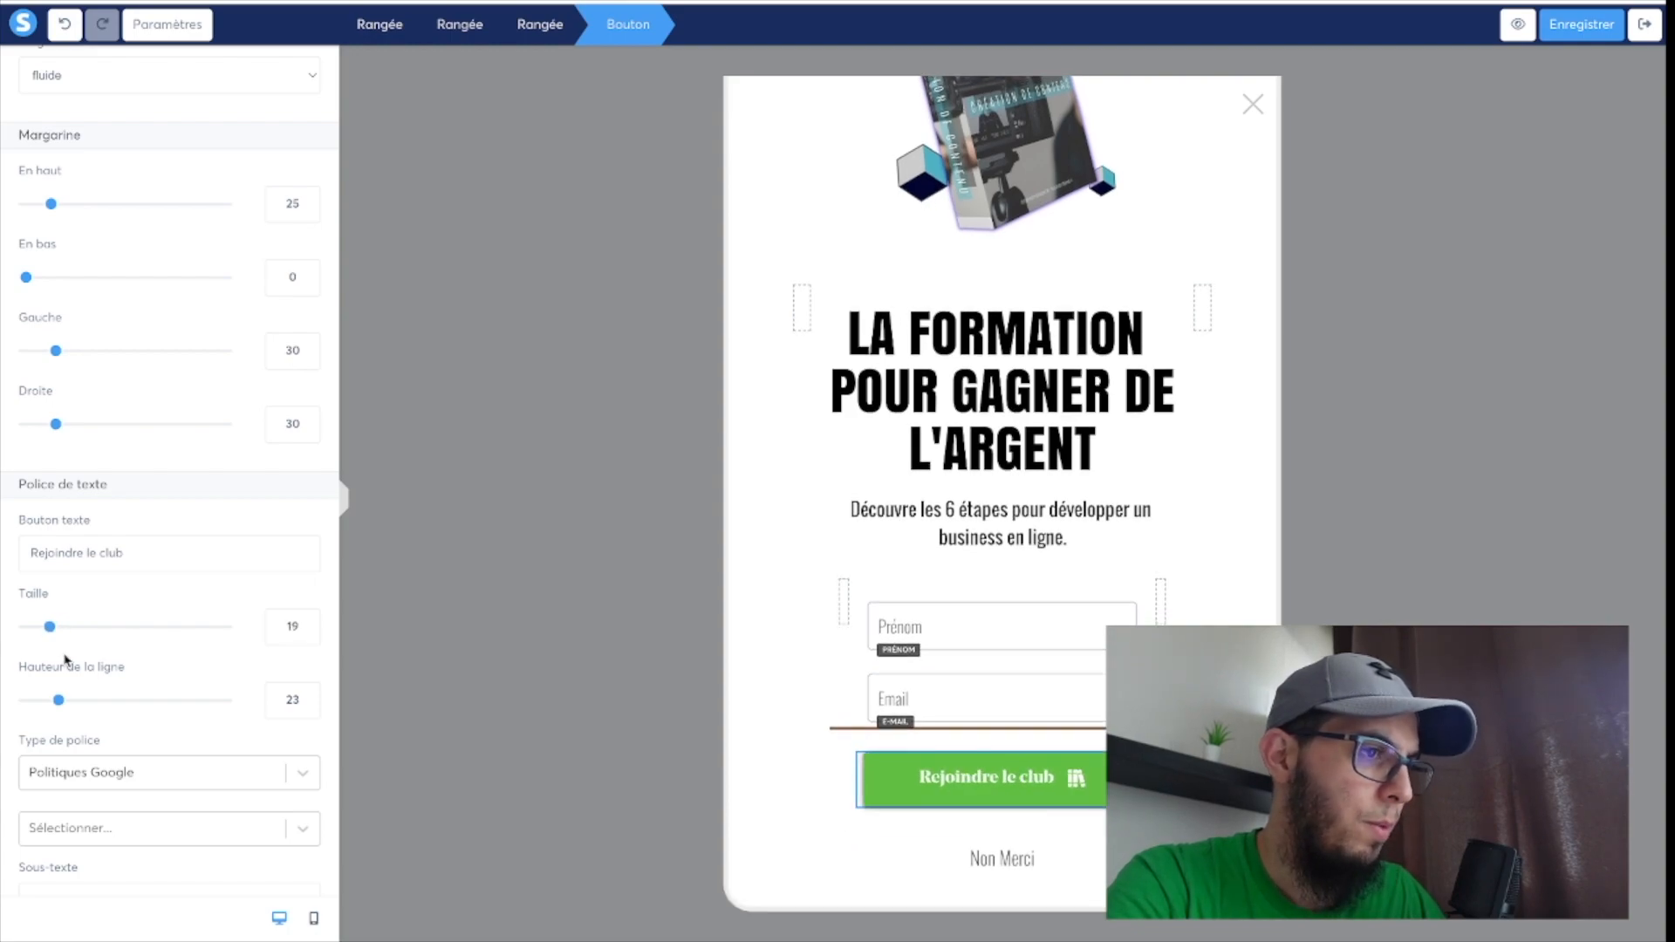
left_click(1575, 27)
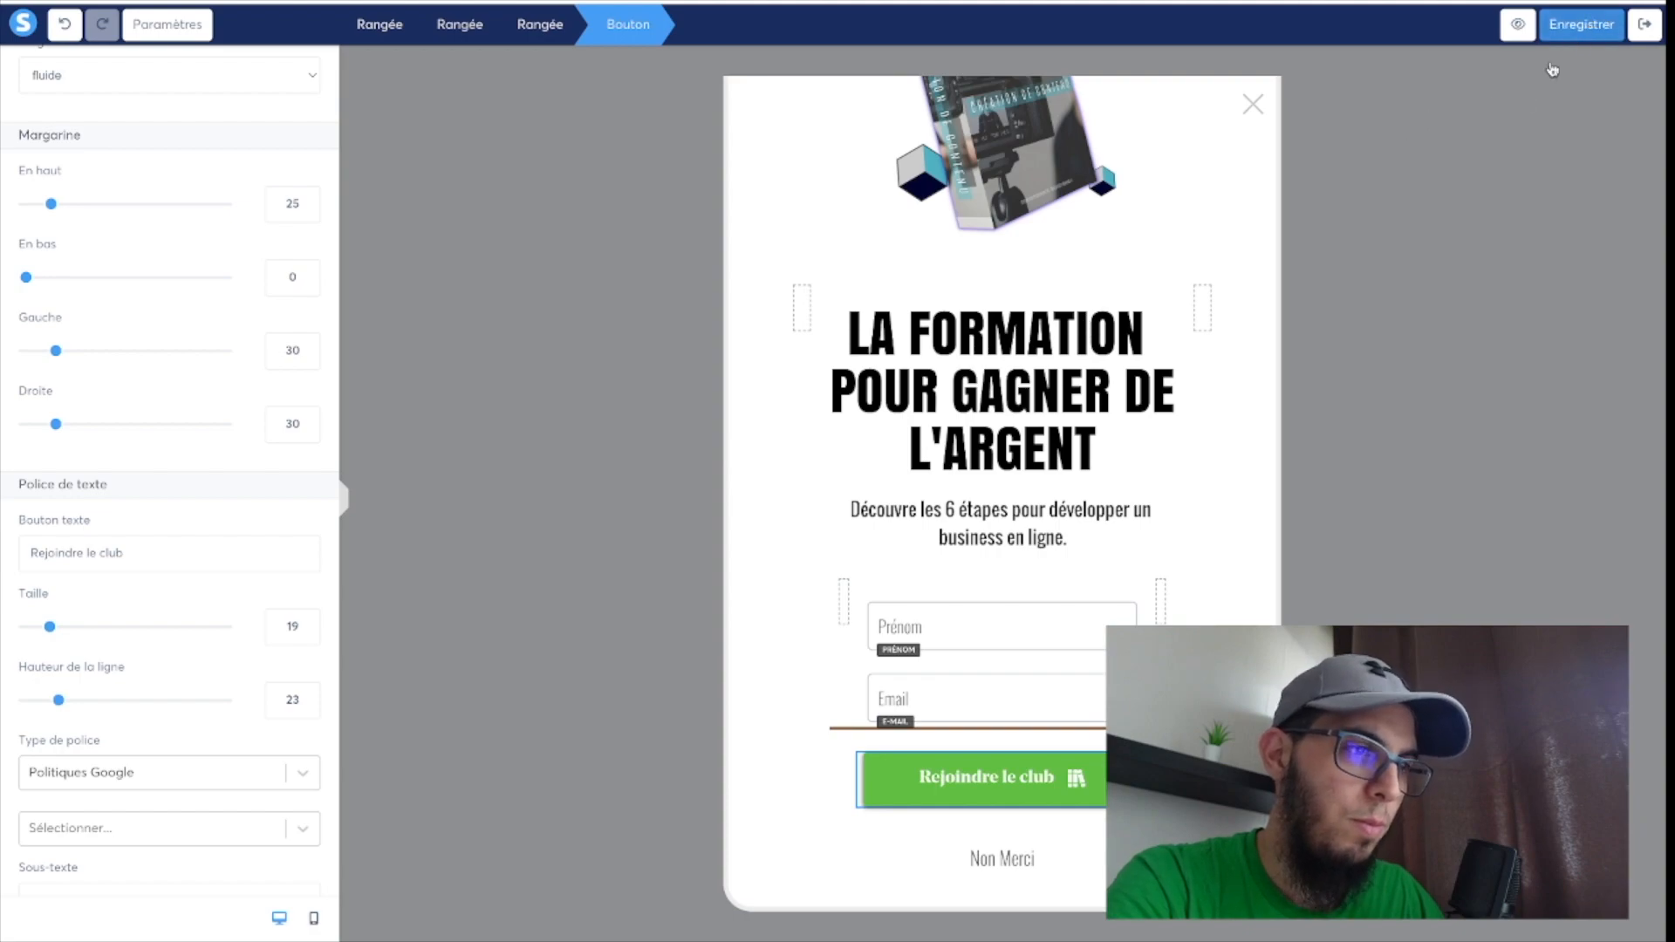
Examine the settings of the nested rows around the form fields for the source of the brown line below the Email field.
left_click(827, 743)
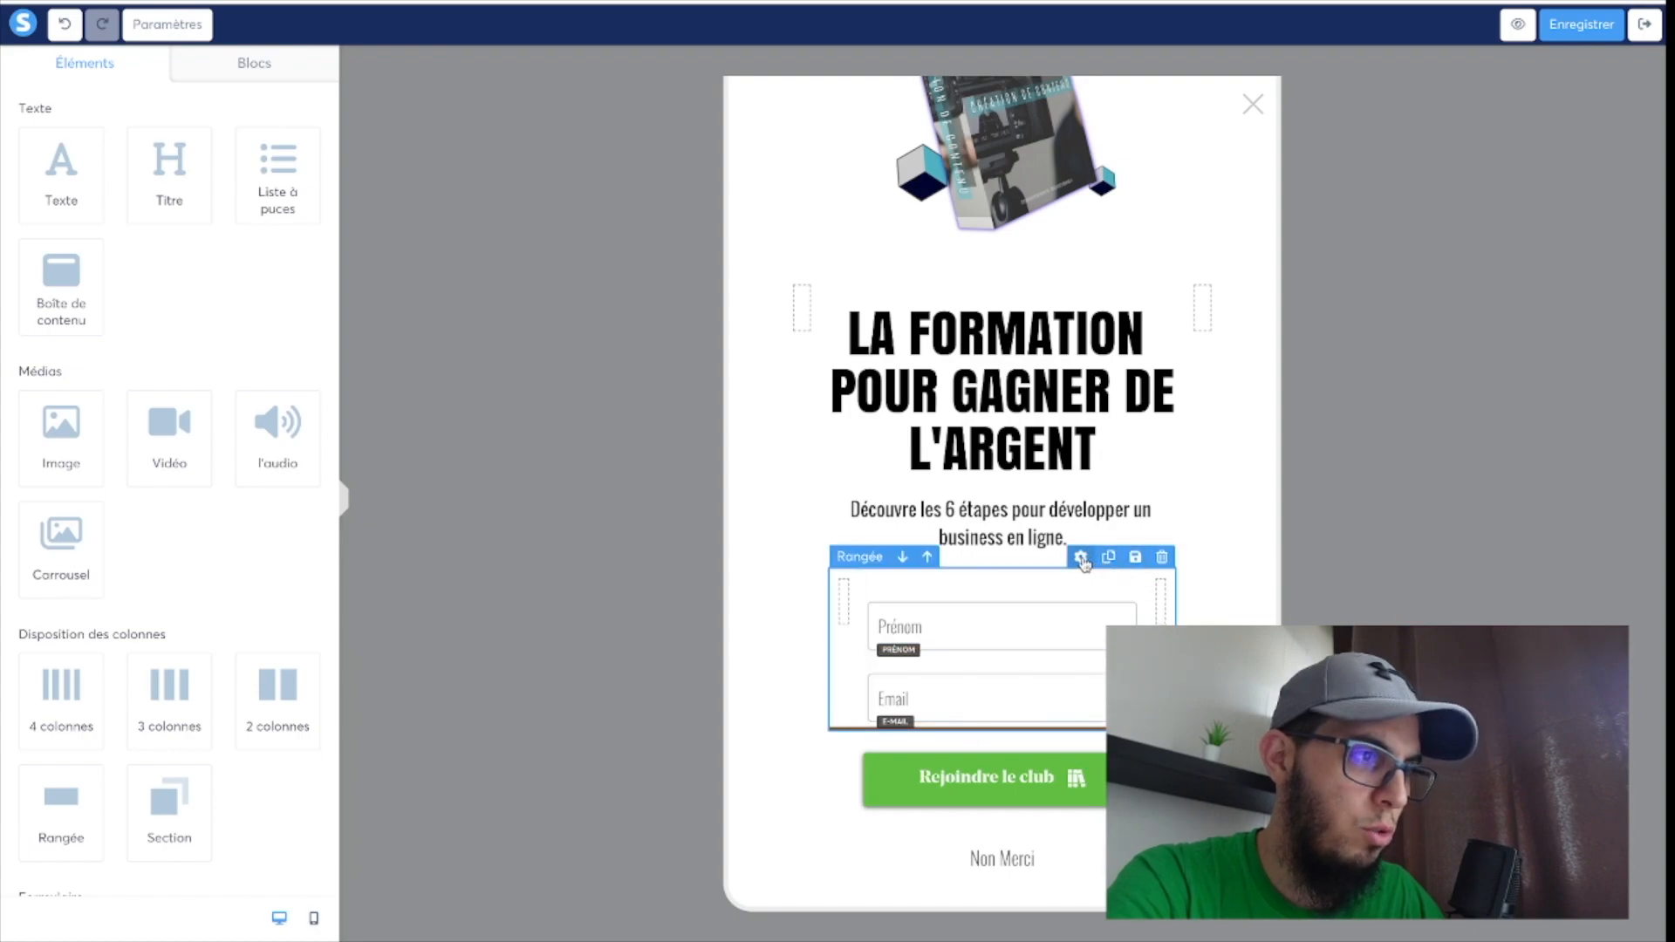
left_click(1082, 558)
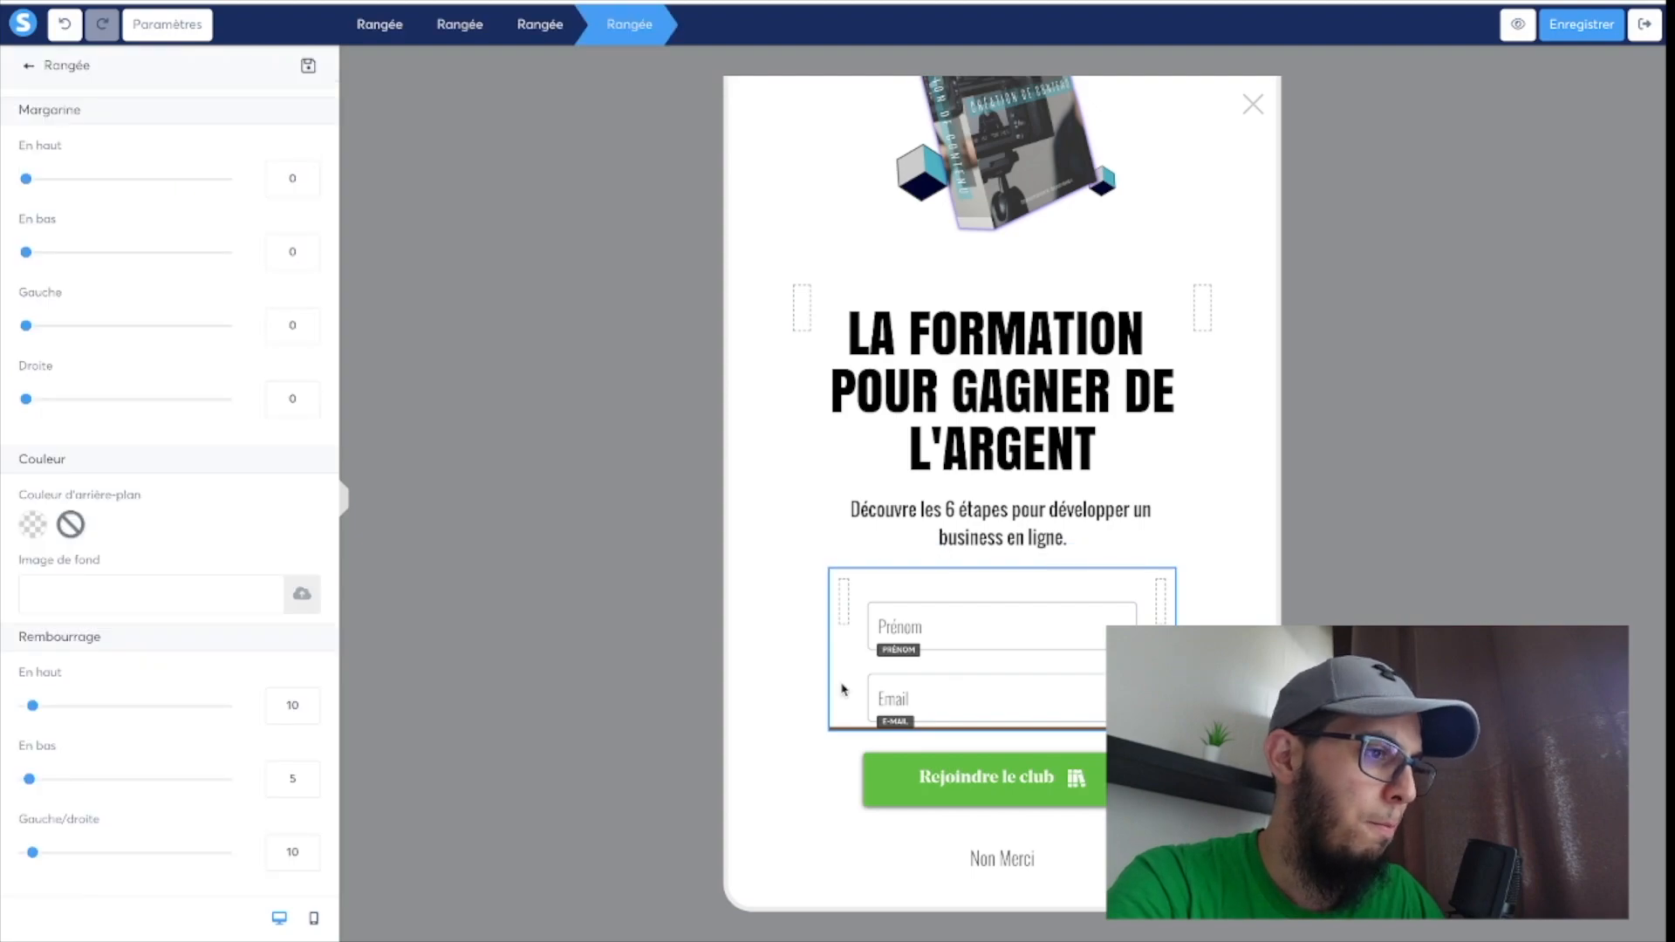
left_click(538, 31)
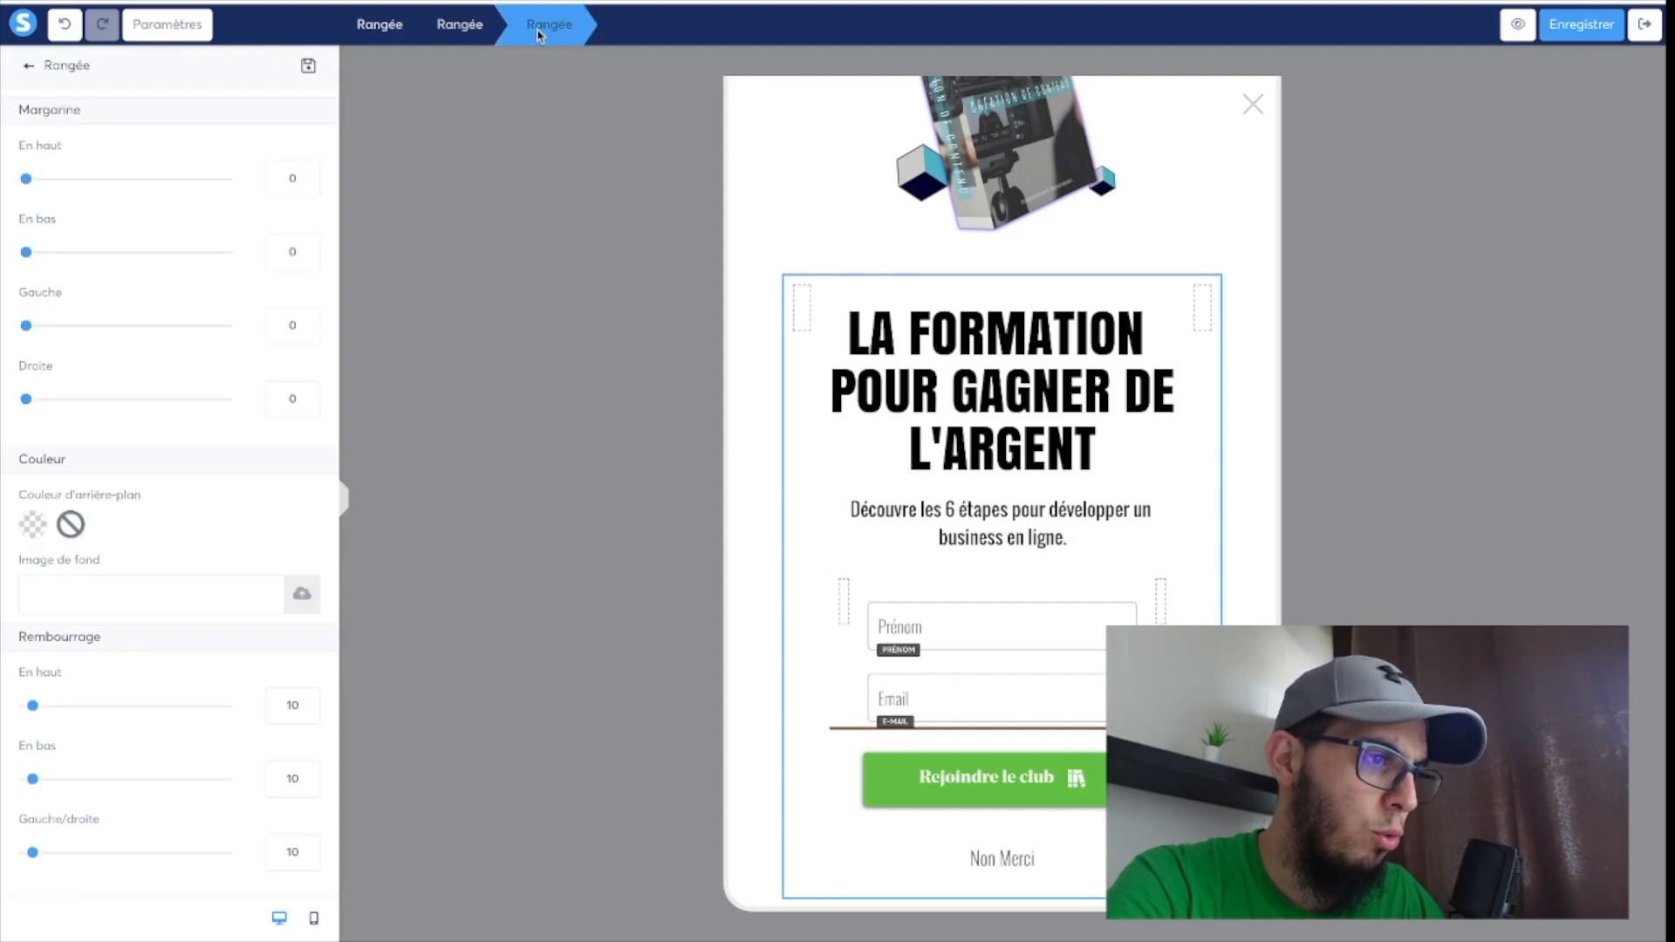
left_click(854, 697)
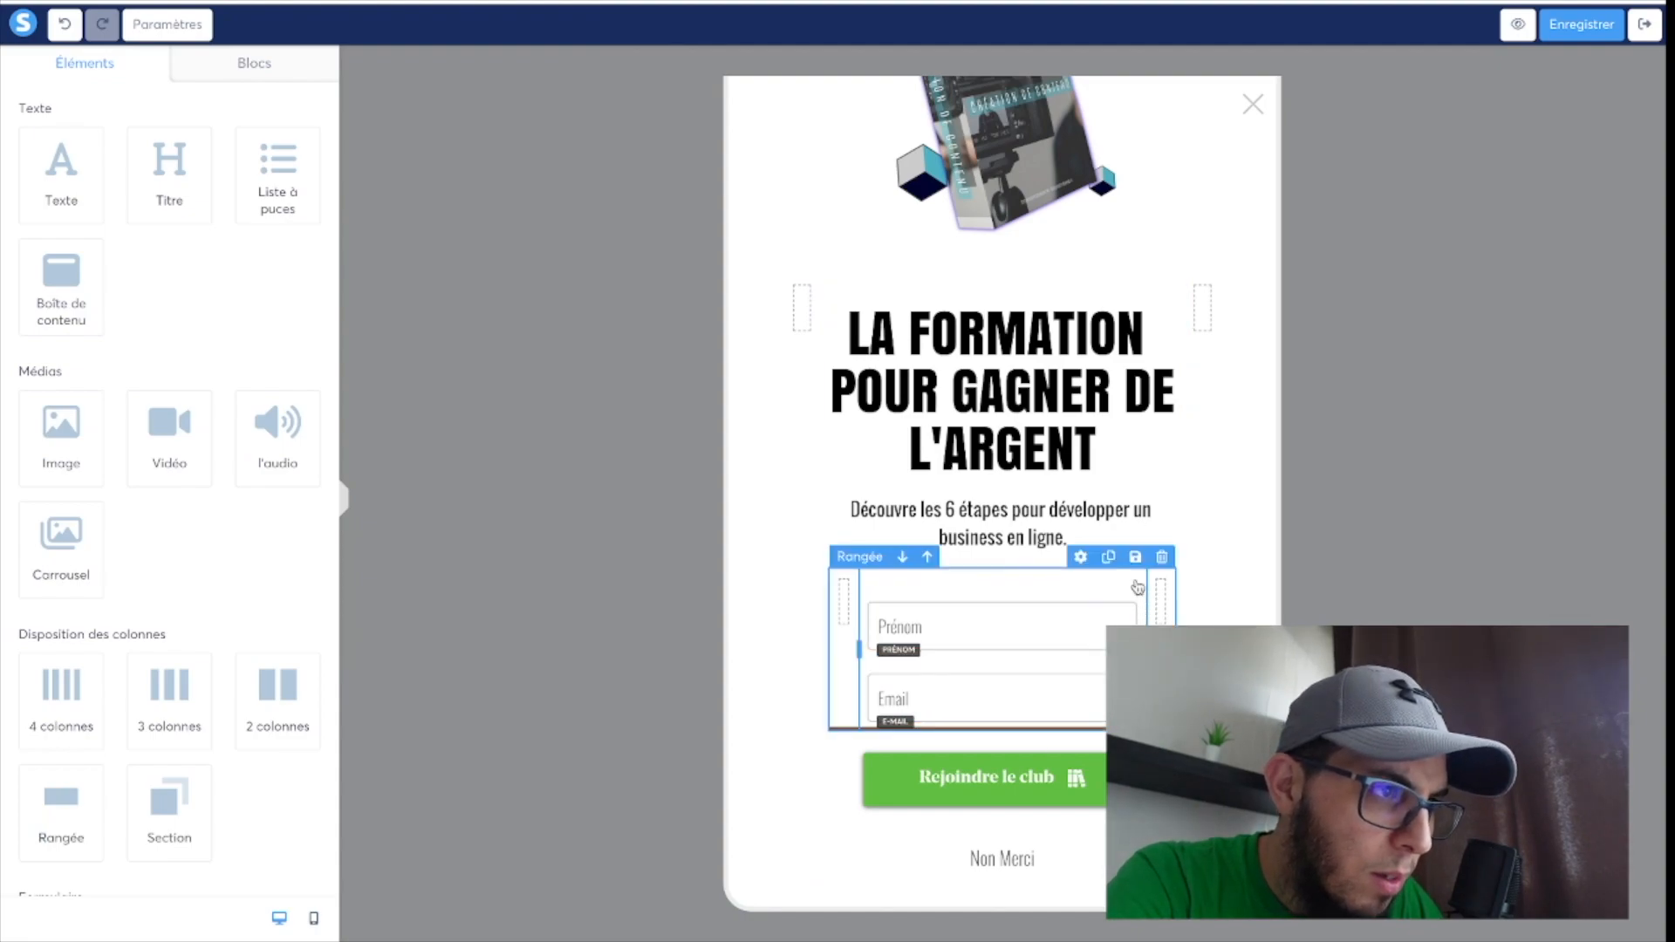
left_click(1082, 560)
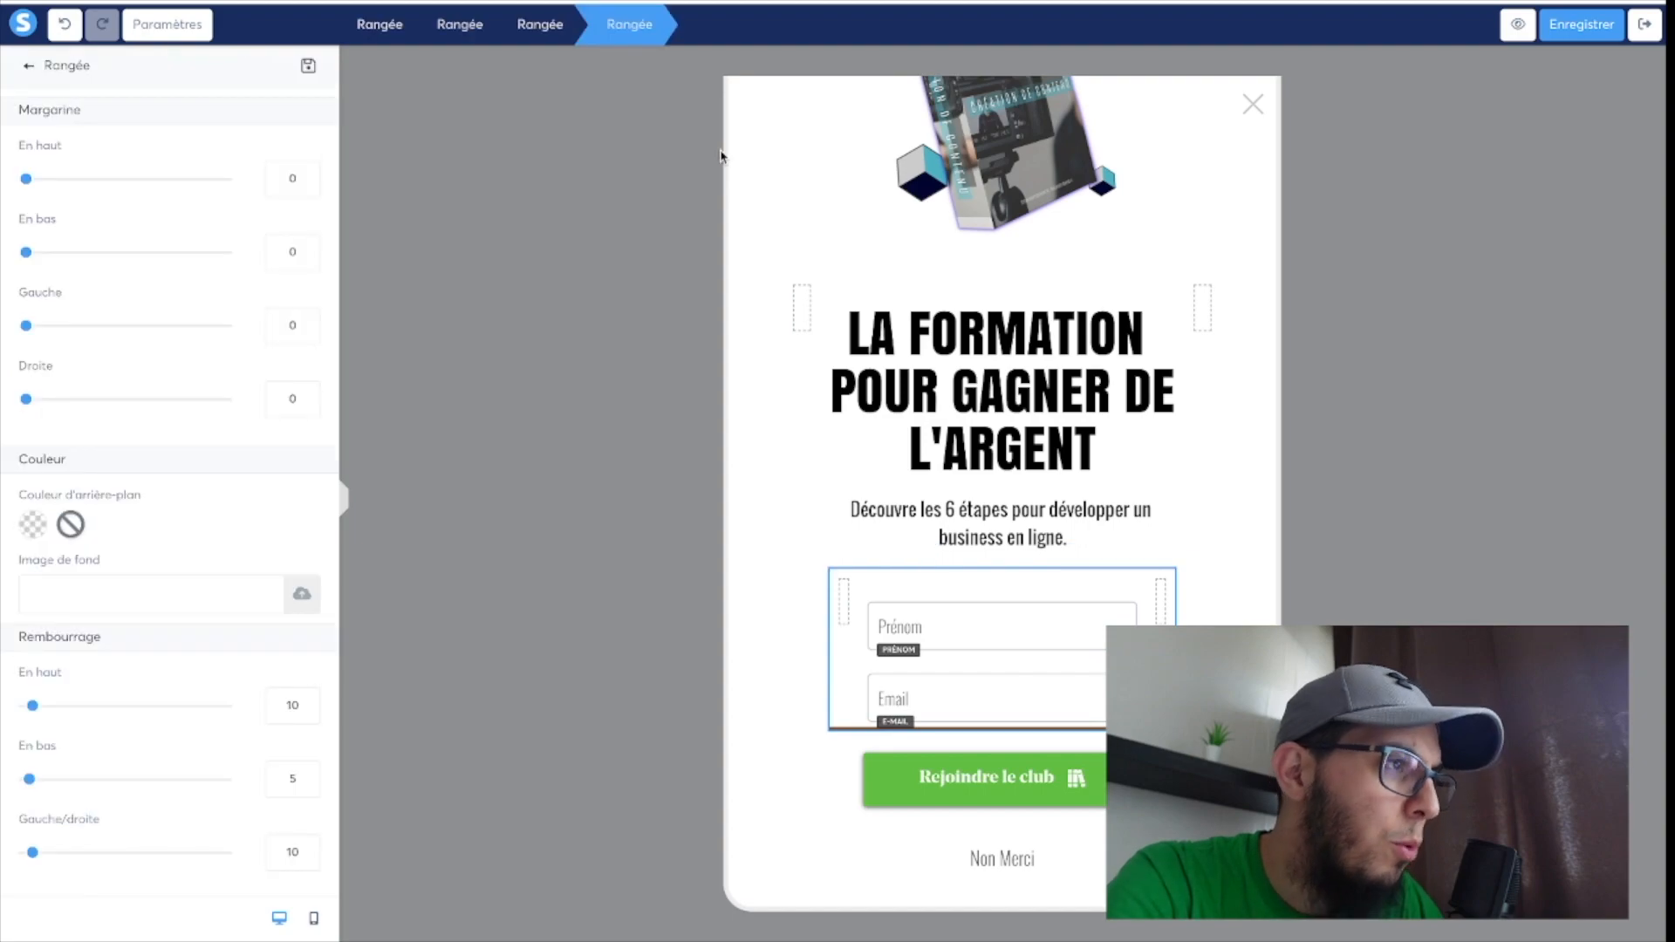
left_click(543, 30)
left_click(461, 30)
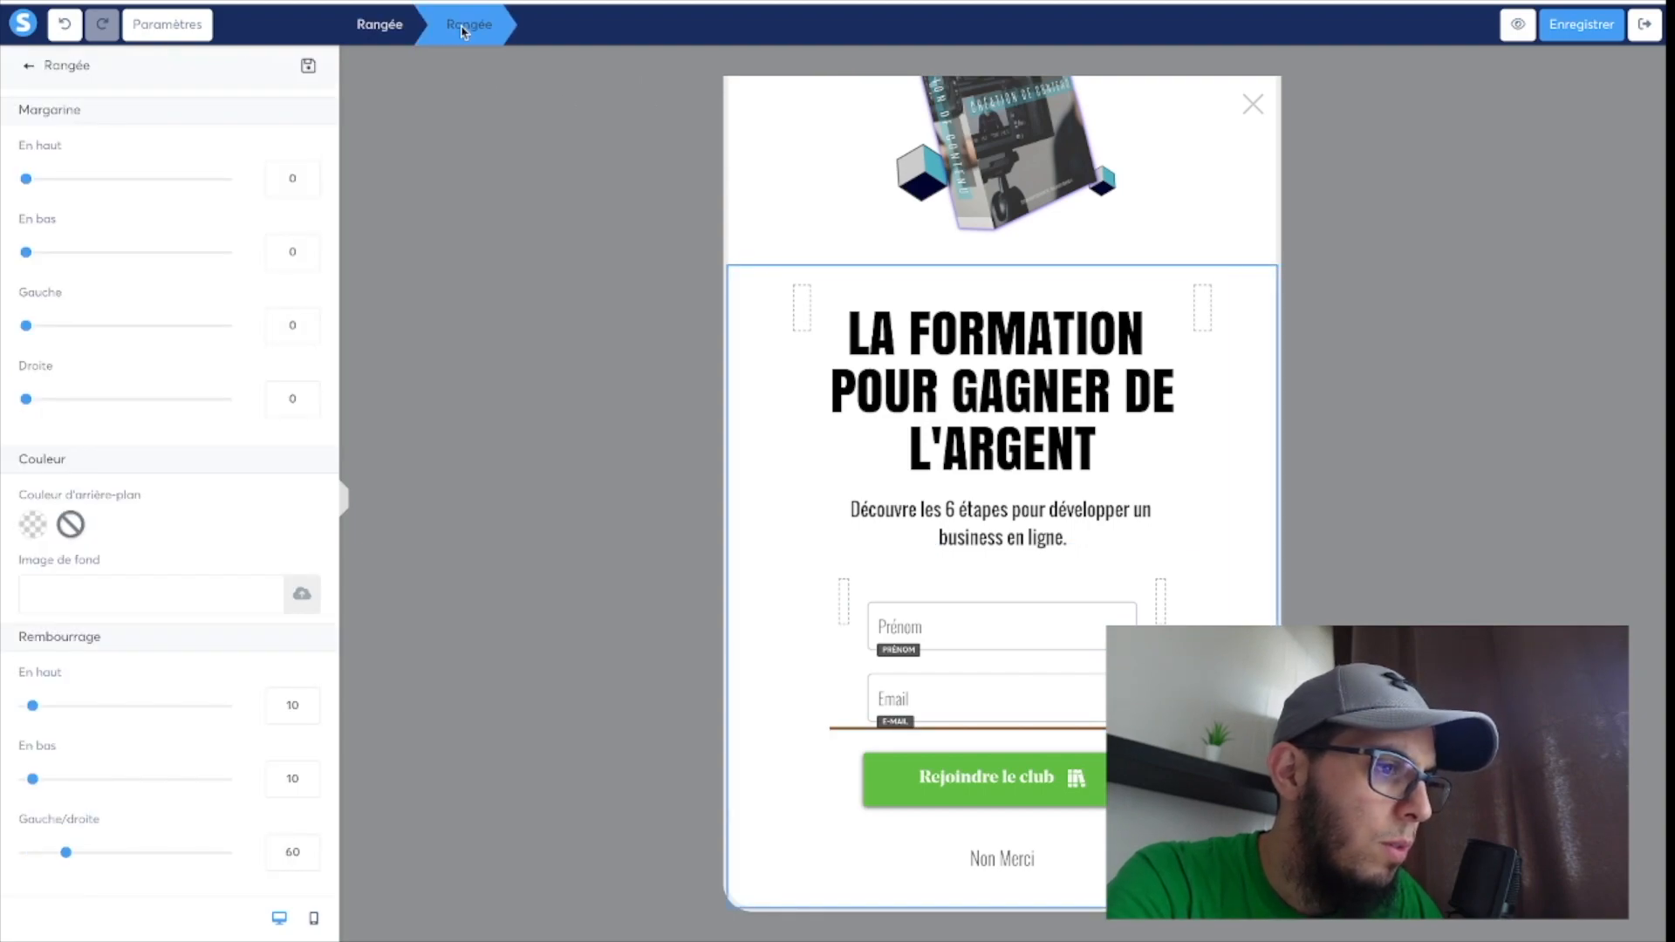
left_click(399, 35)
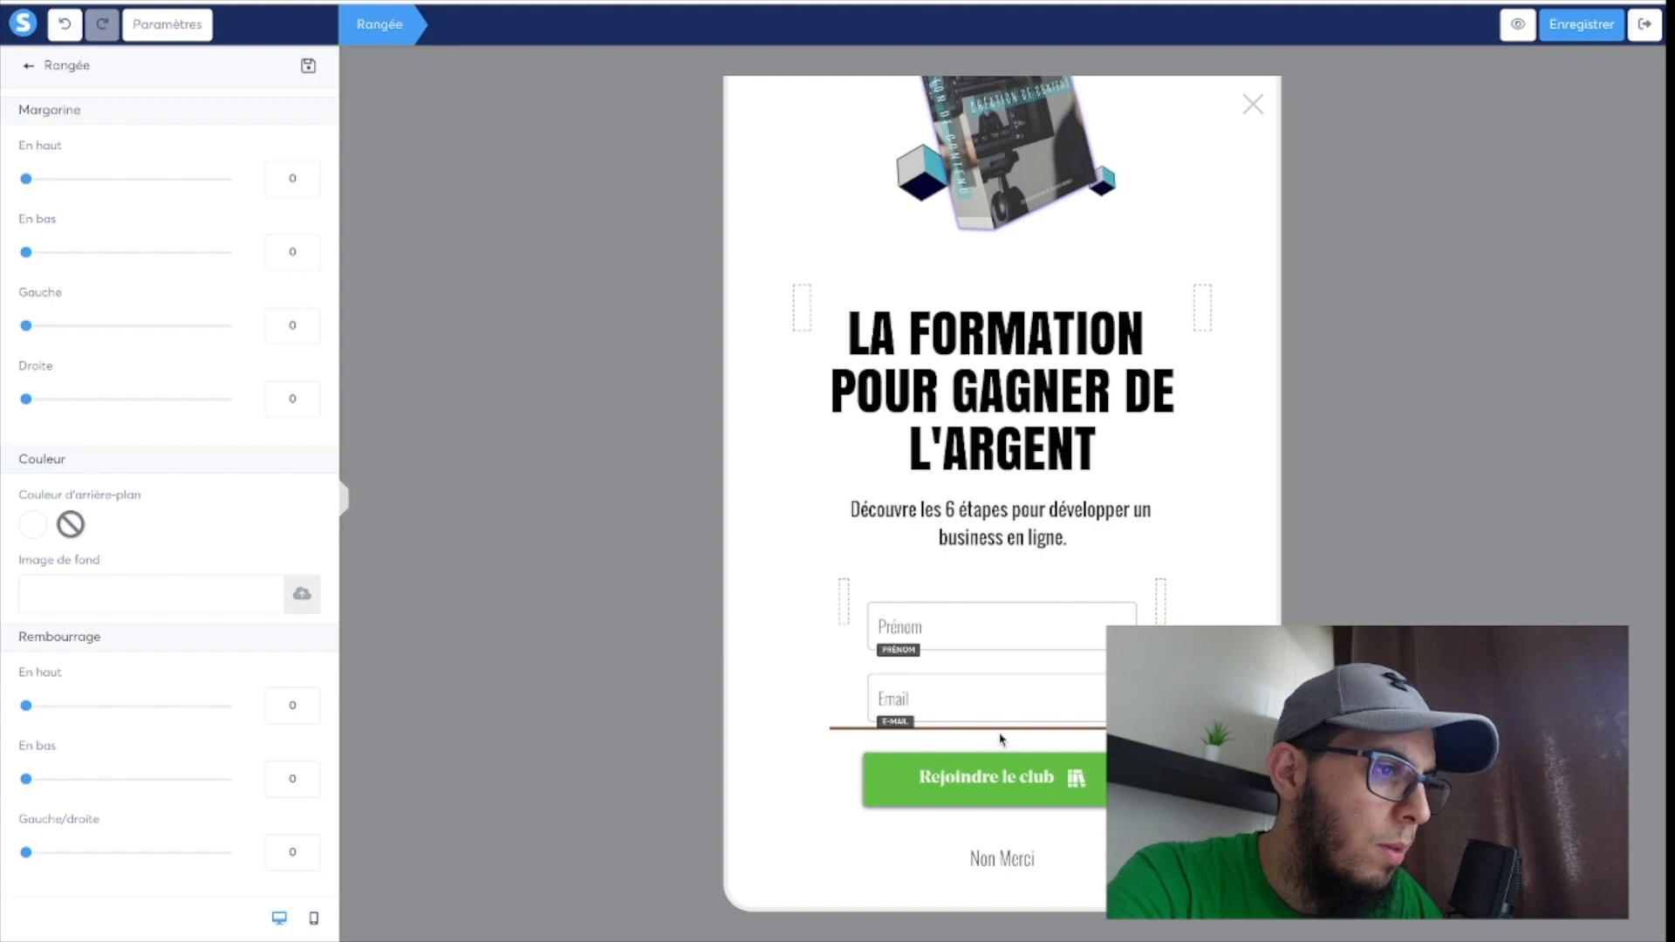
Remove the brown line below the Email field by setting the border style of the row holding the form fields to "Aucun".
left_click(1045, 711)
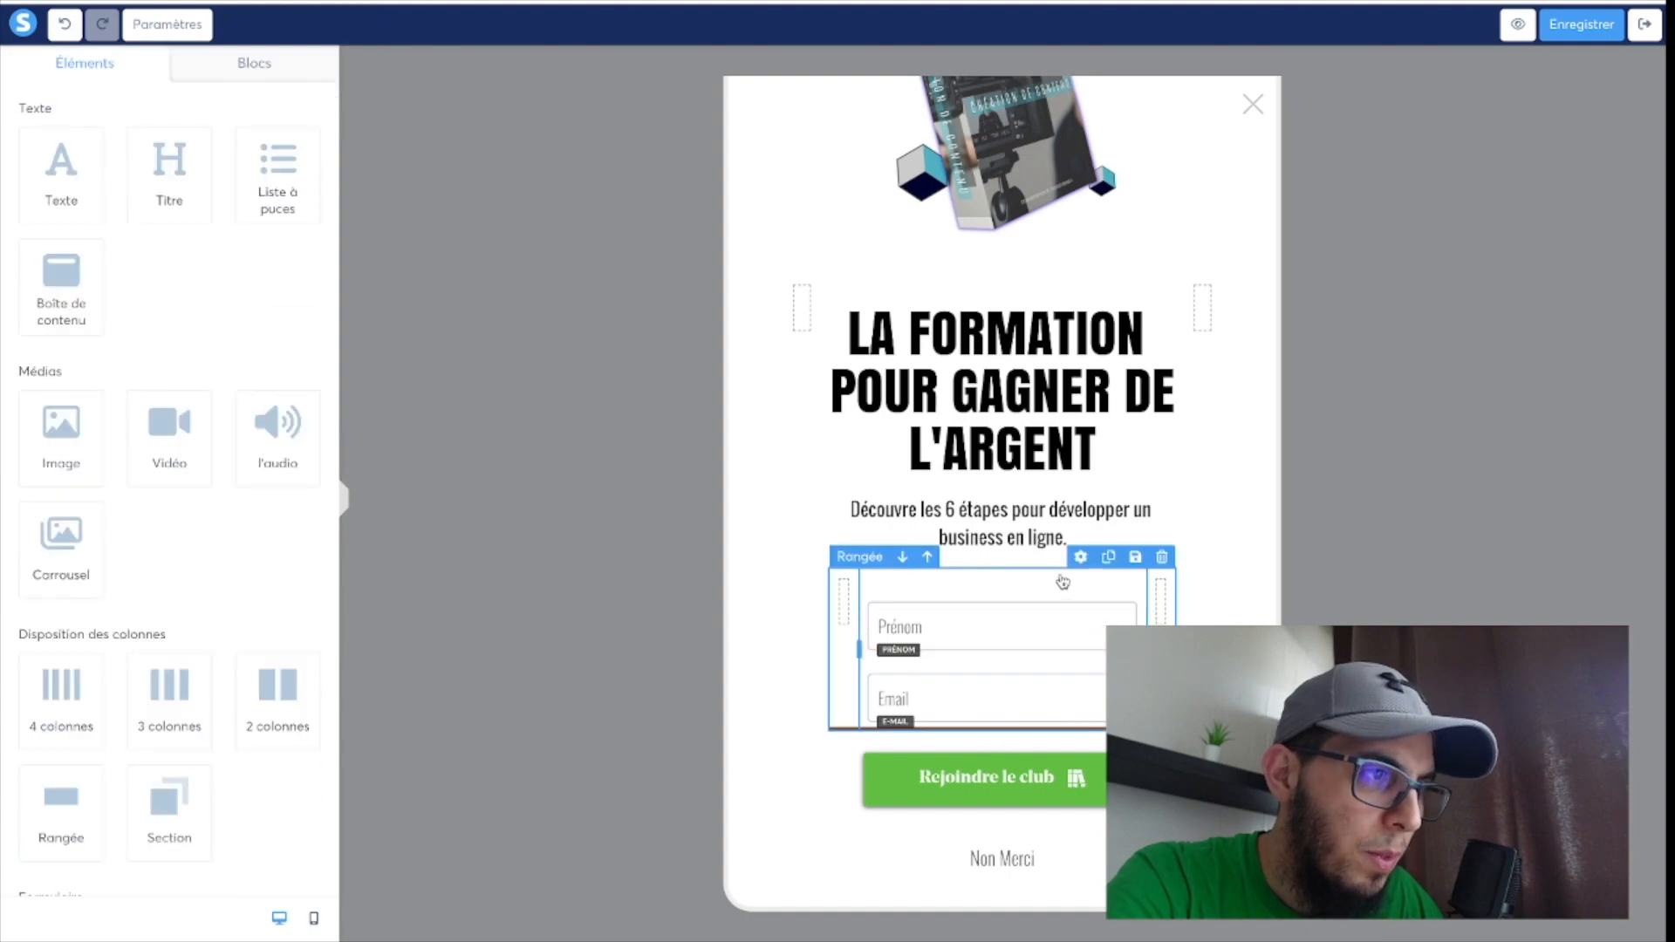
mouse_move(1055, 692)
left_click(1044, 663)
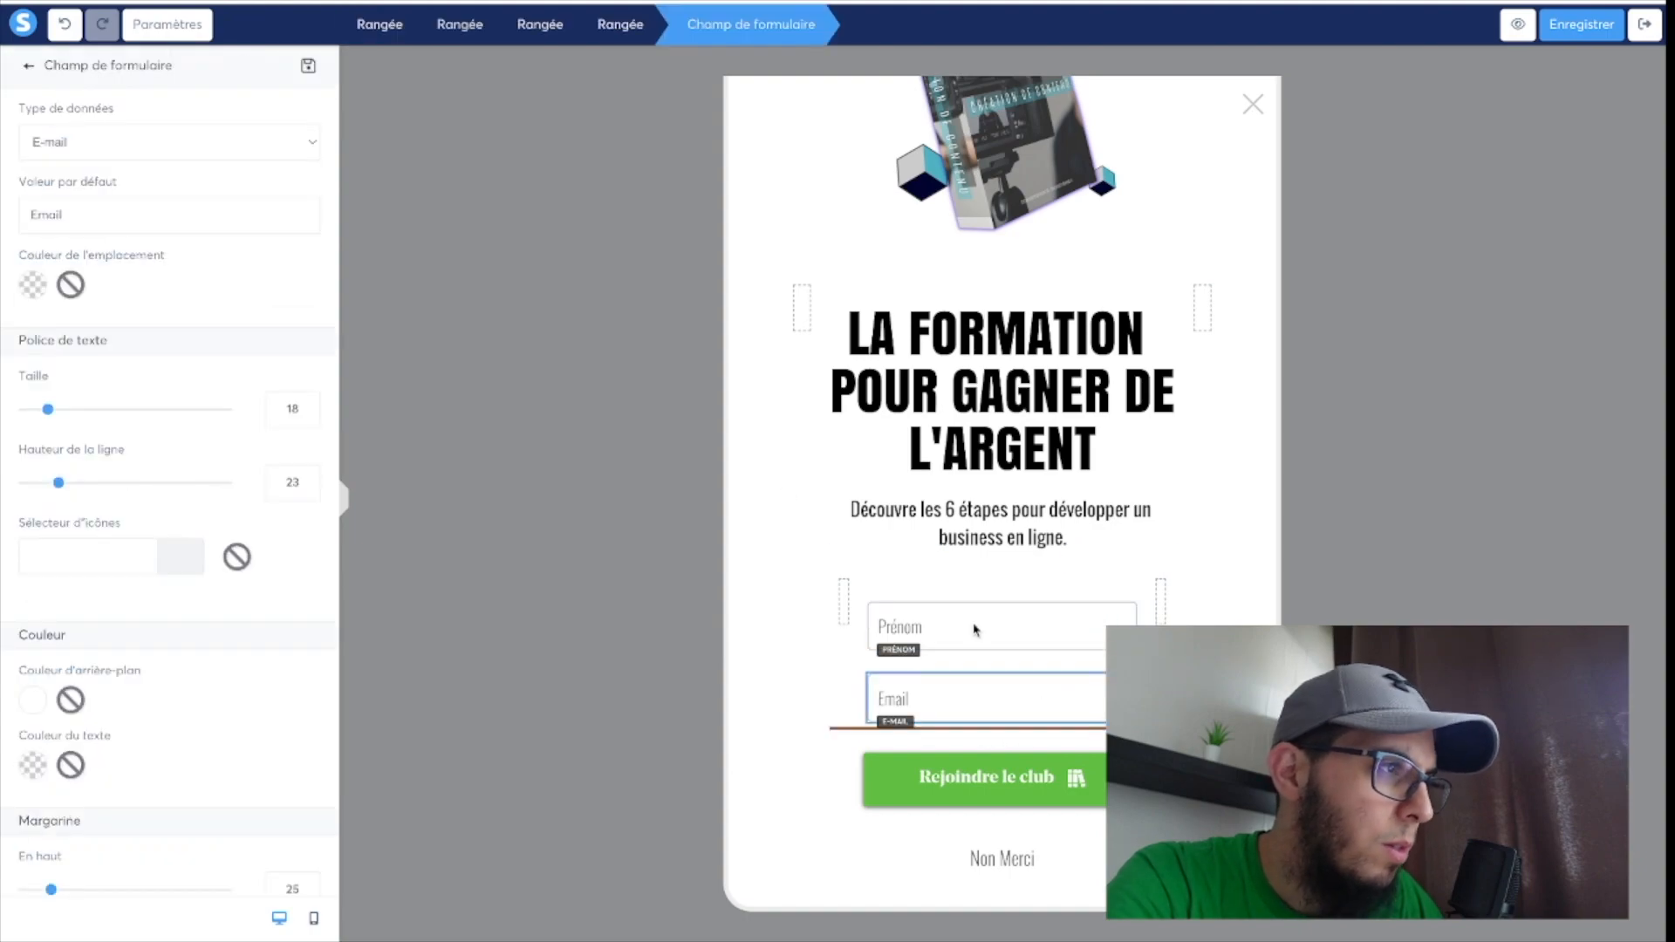
left_click(631, 29)
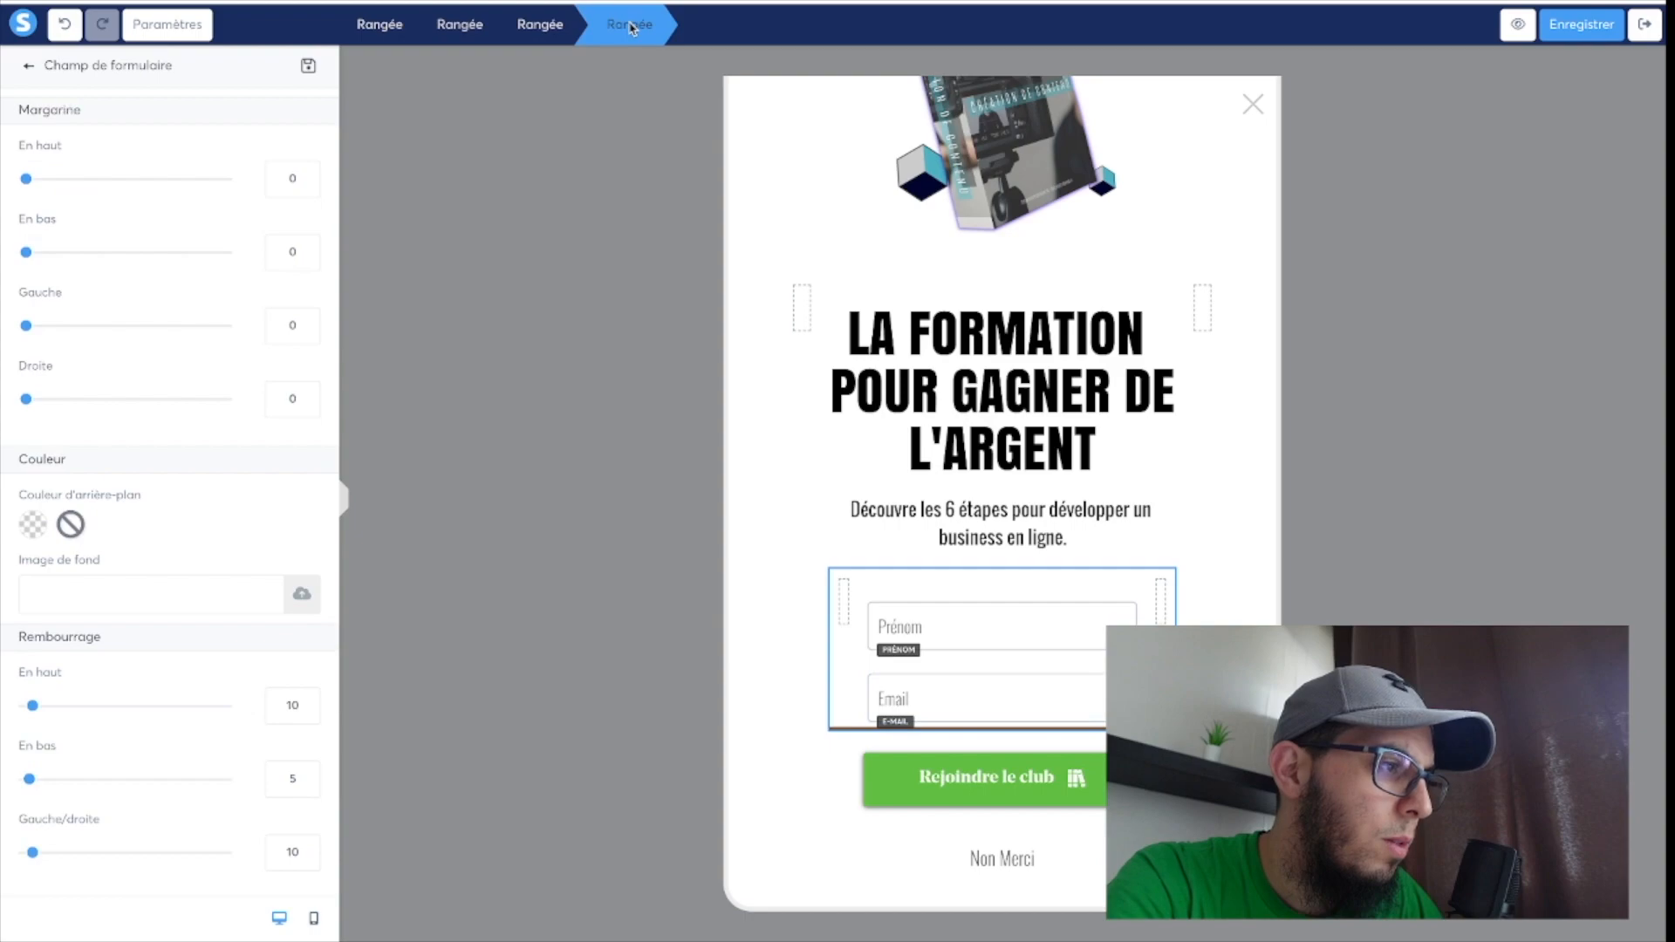
scroll(224, 653, "down", 7)
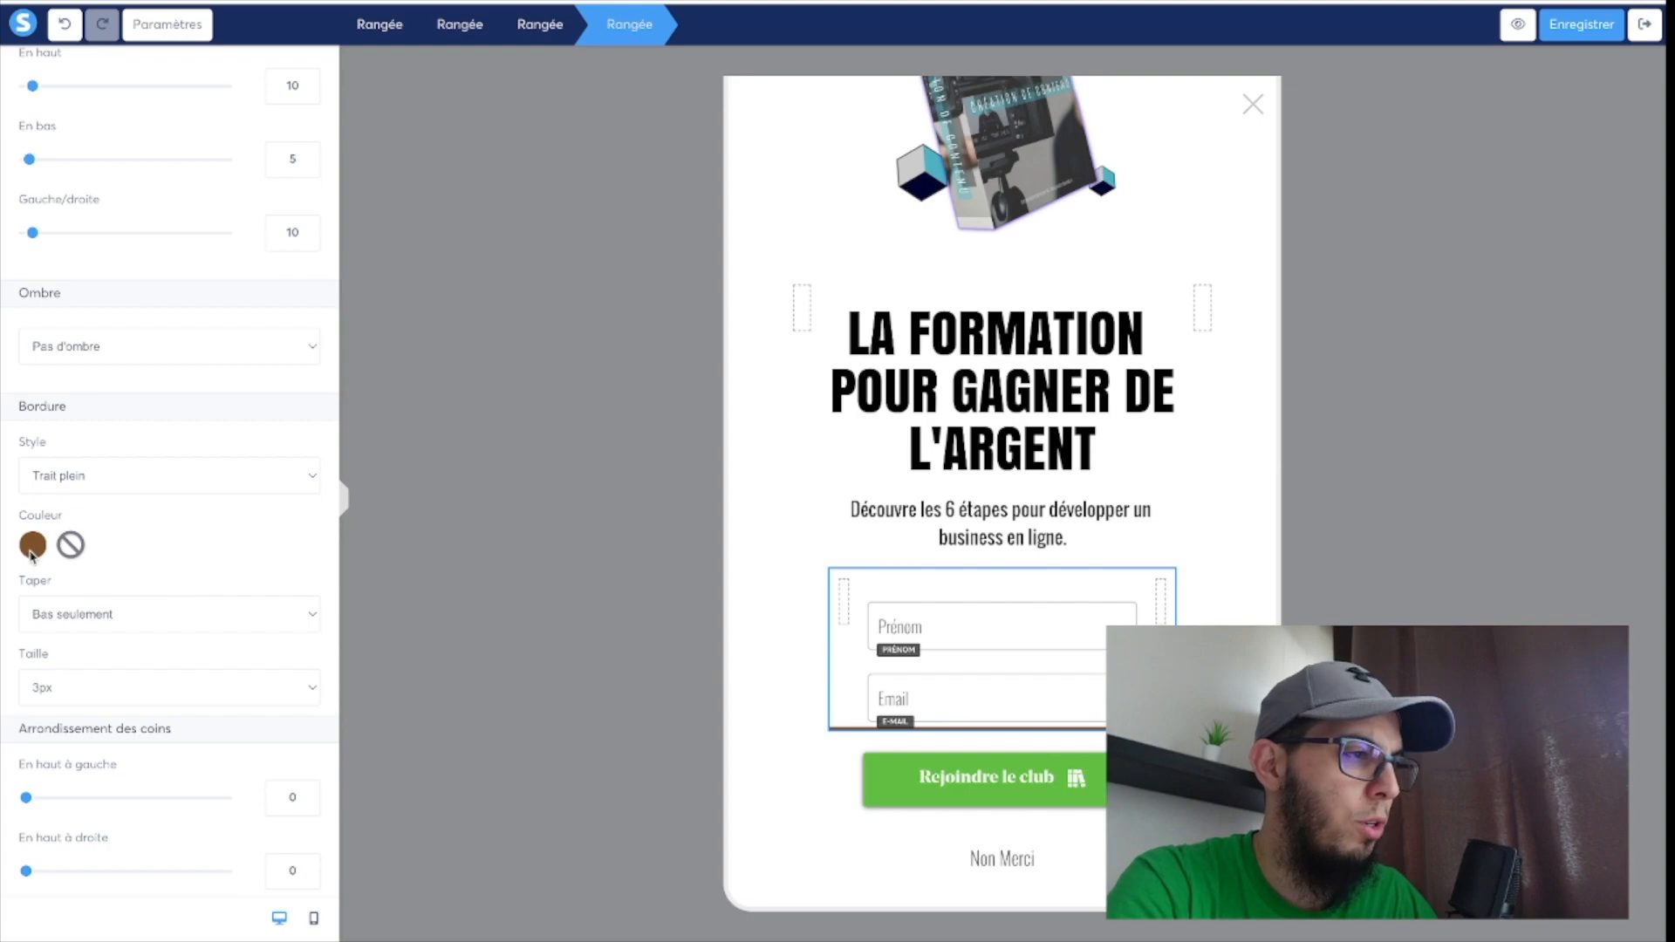
left_click(85, 490)
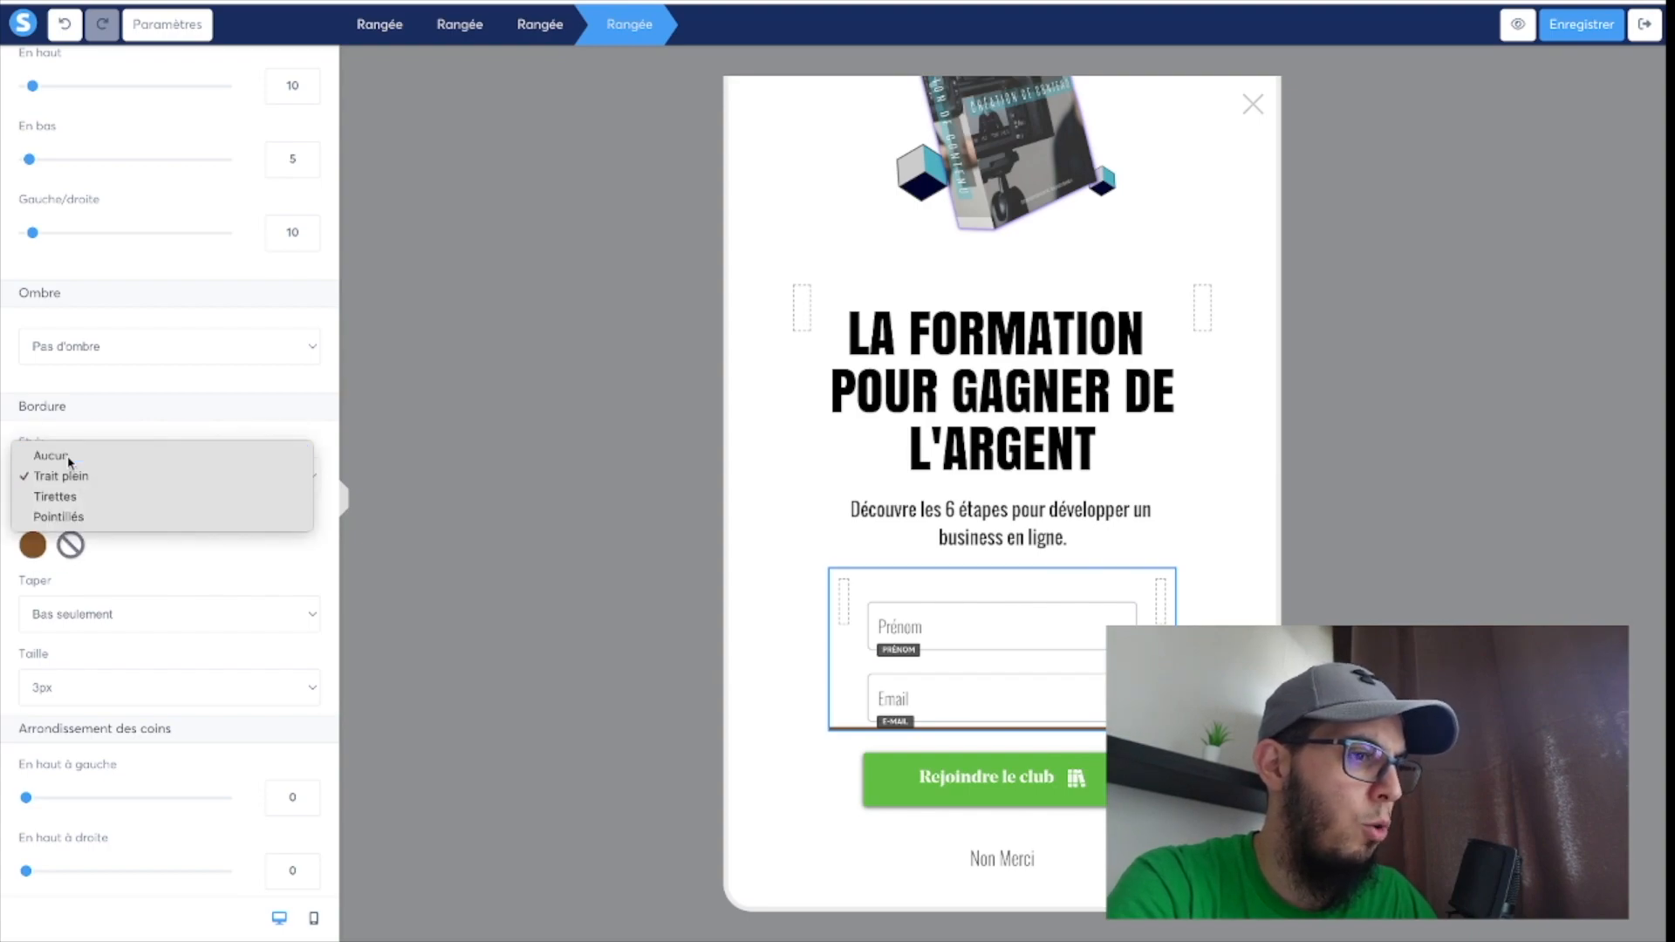
left_click(63, 456)
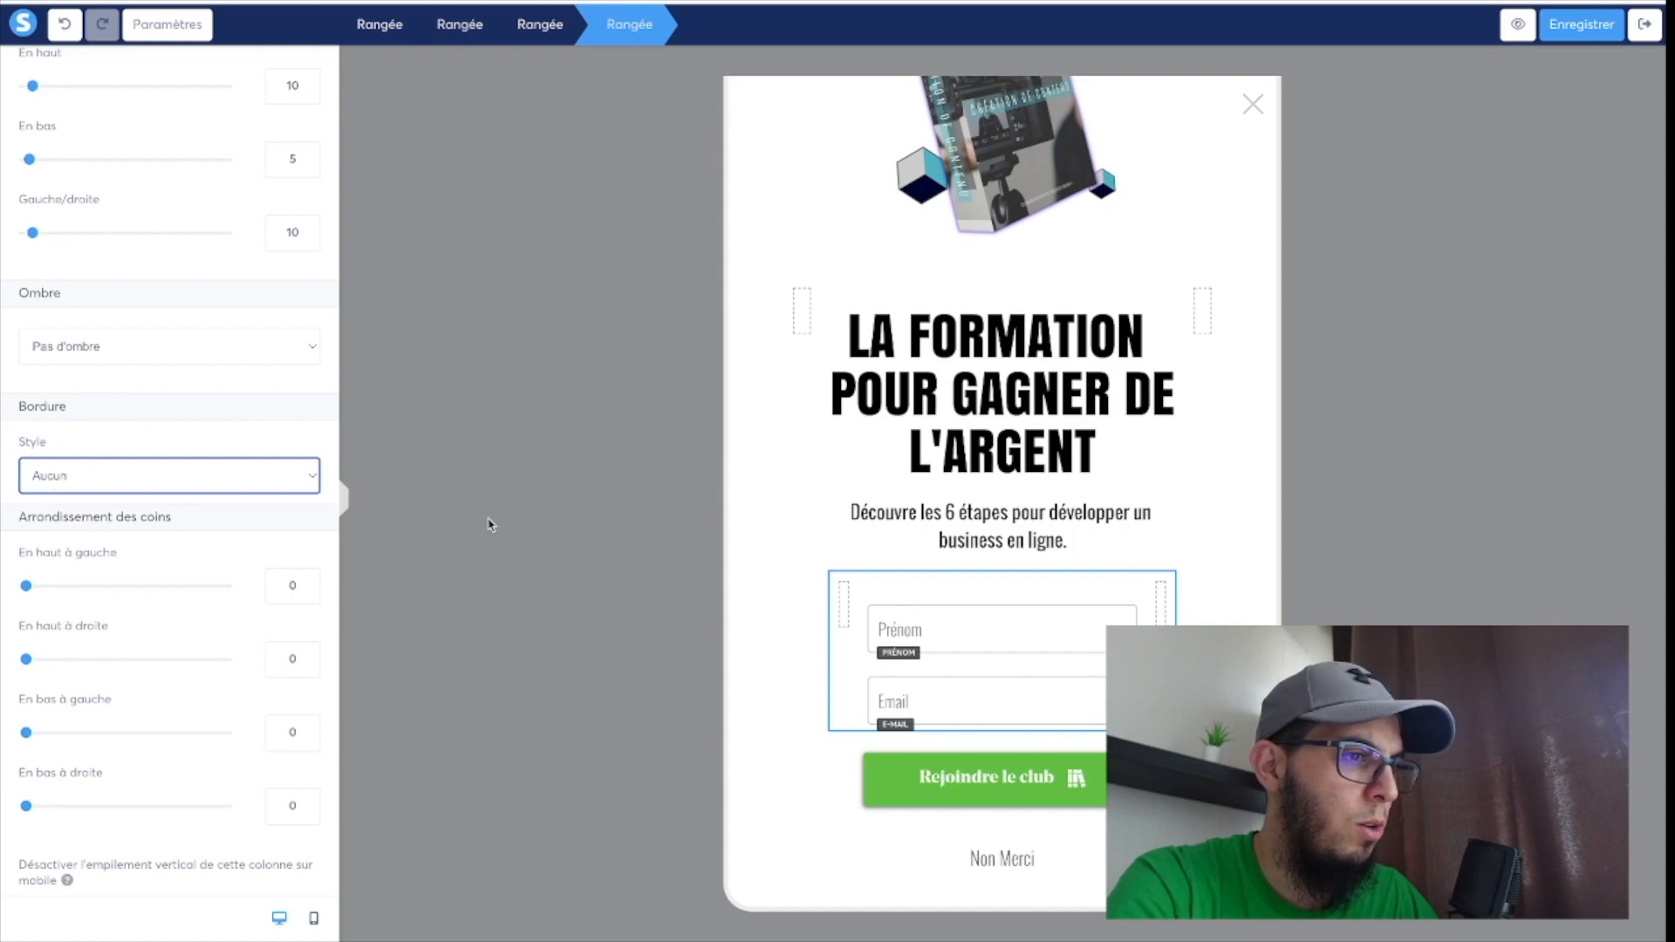
left_click(928, 550)
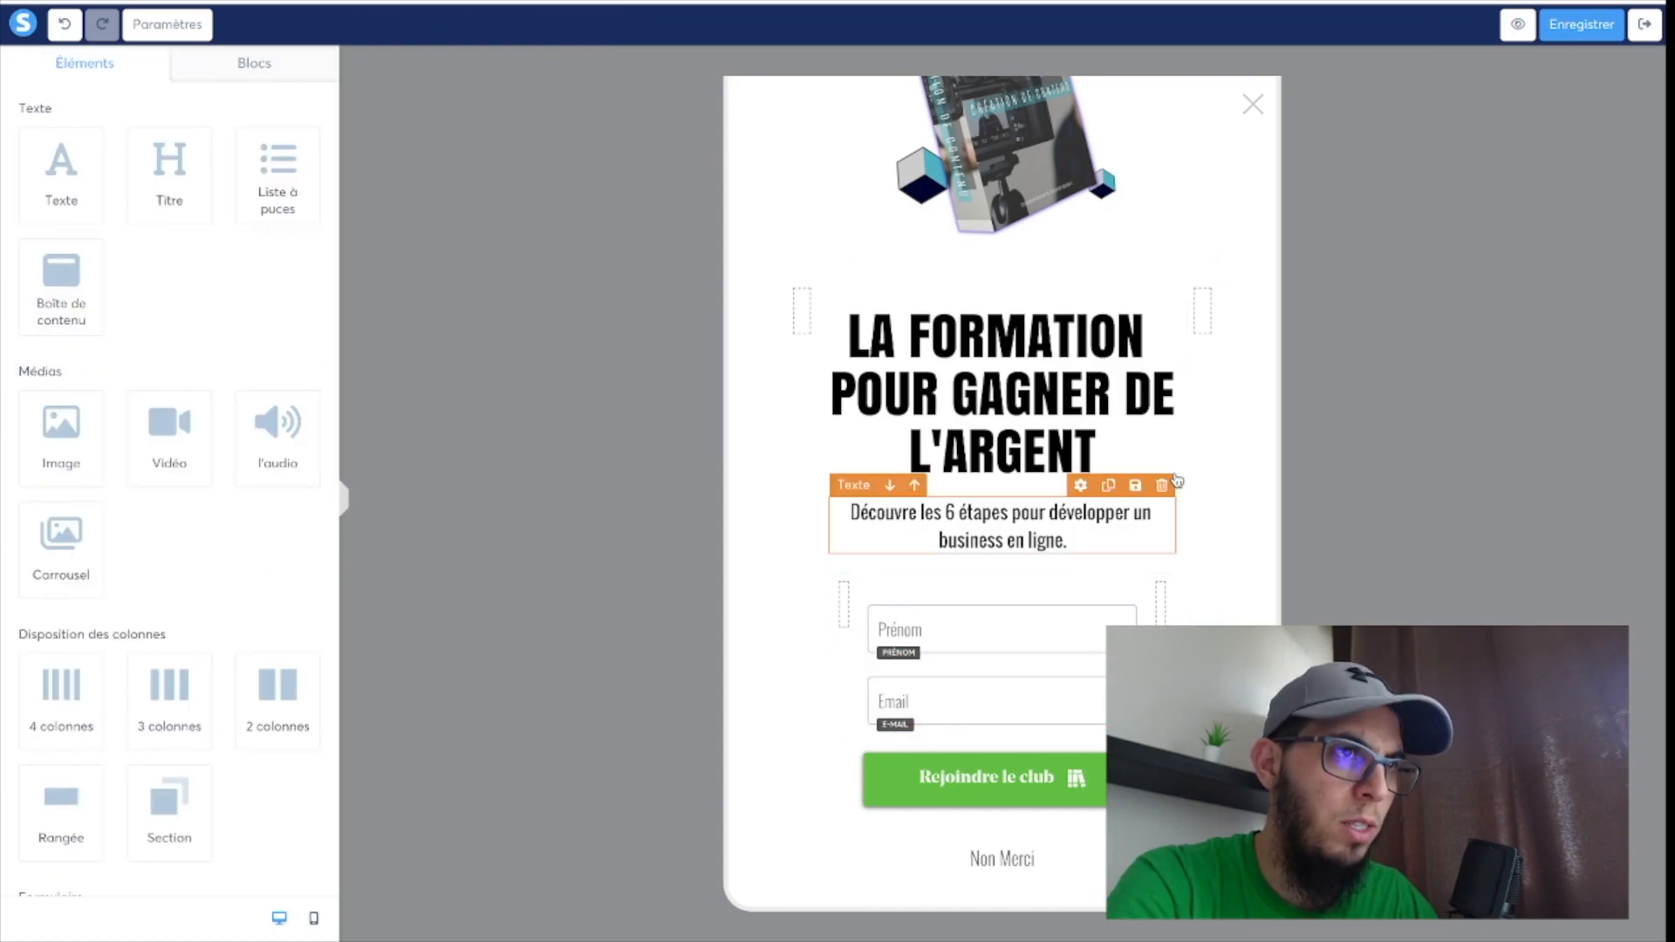
left_click(934, 634)
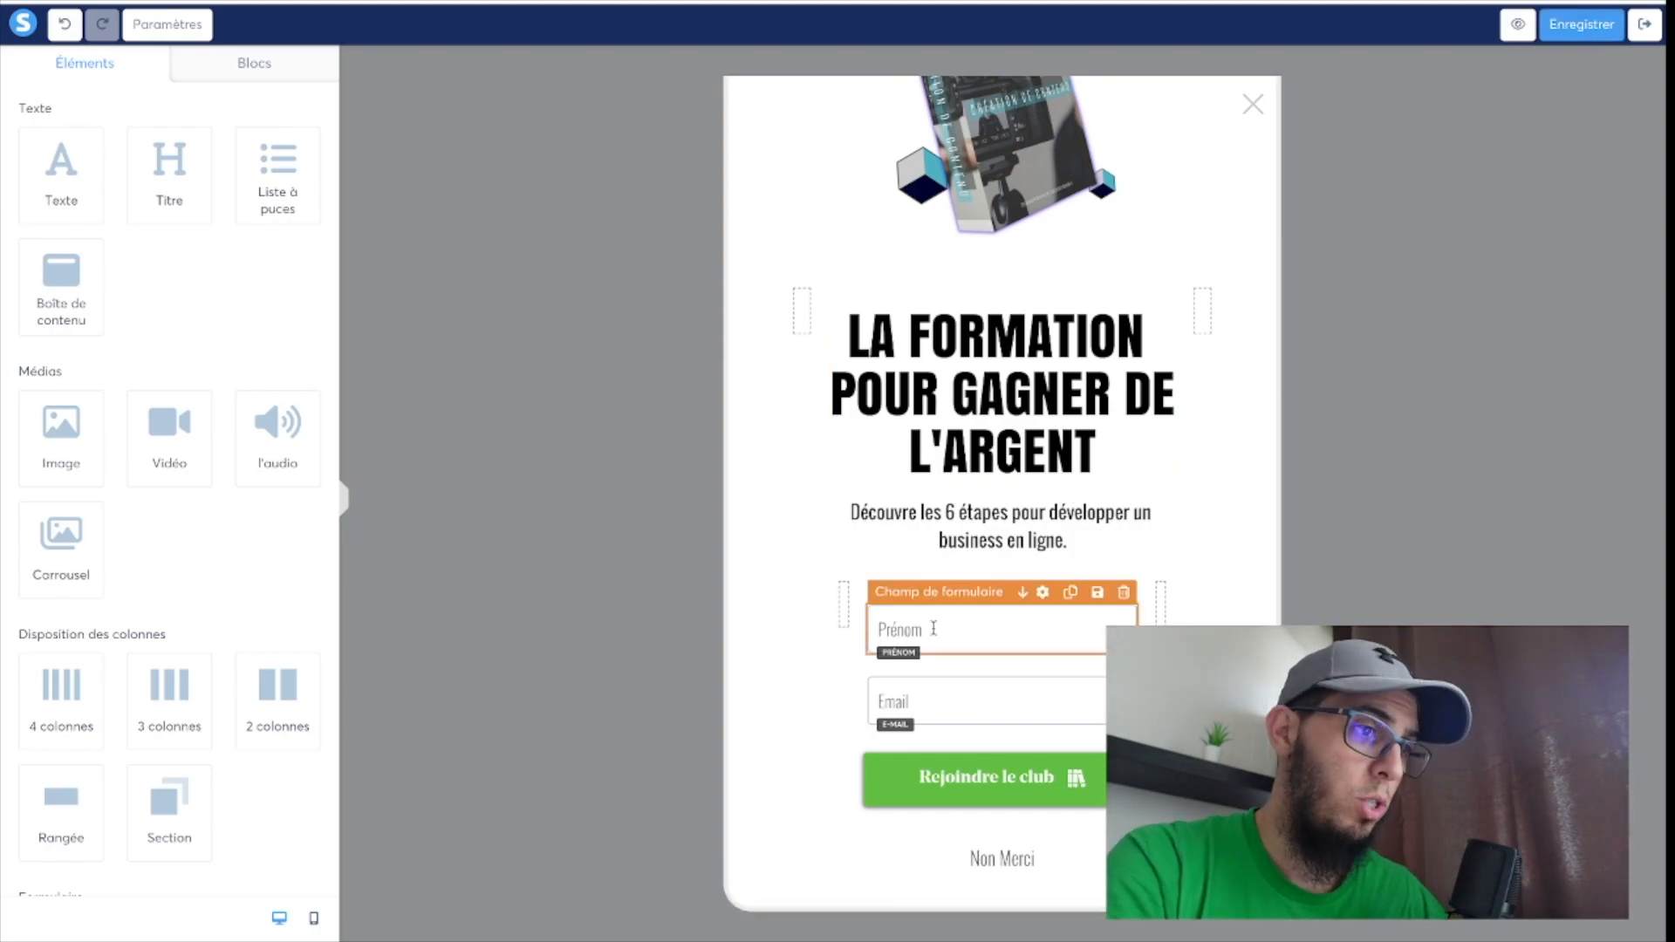
Check the available actions of the green "Rejoindre le club" button and keep "Enregistrer le contact".
left_click(1008, 772)
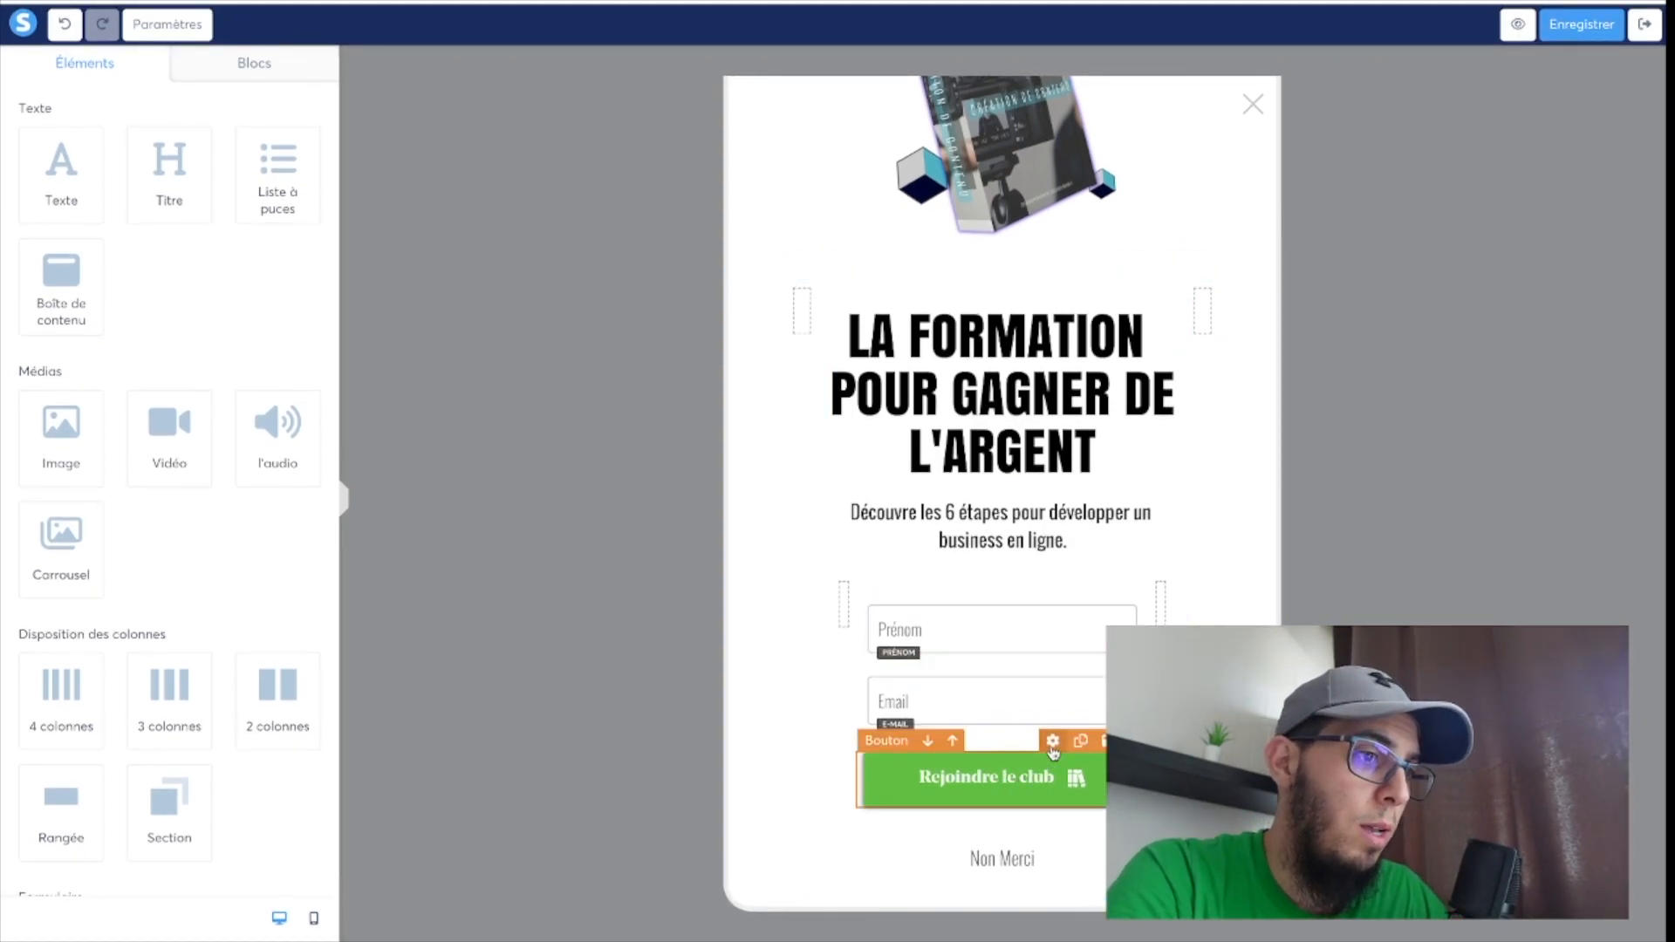
left_click(1053, 743)
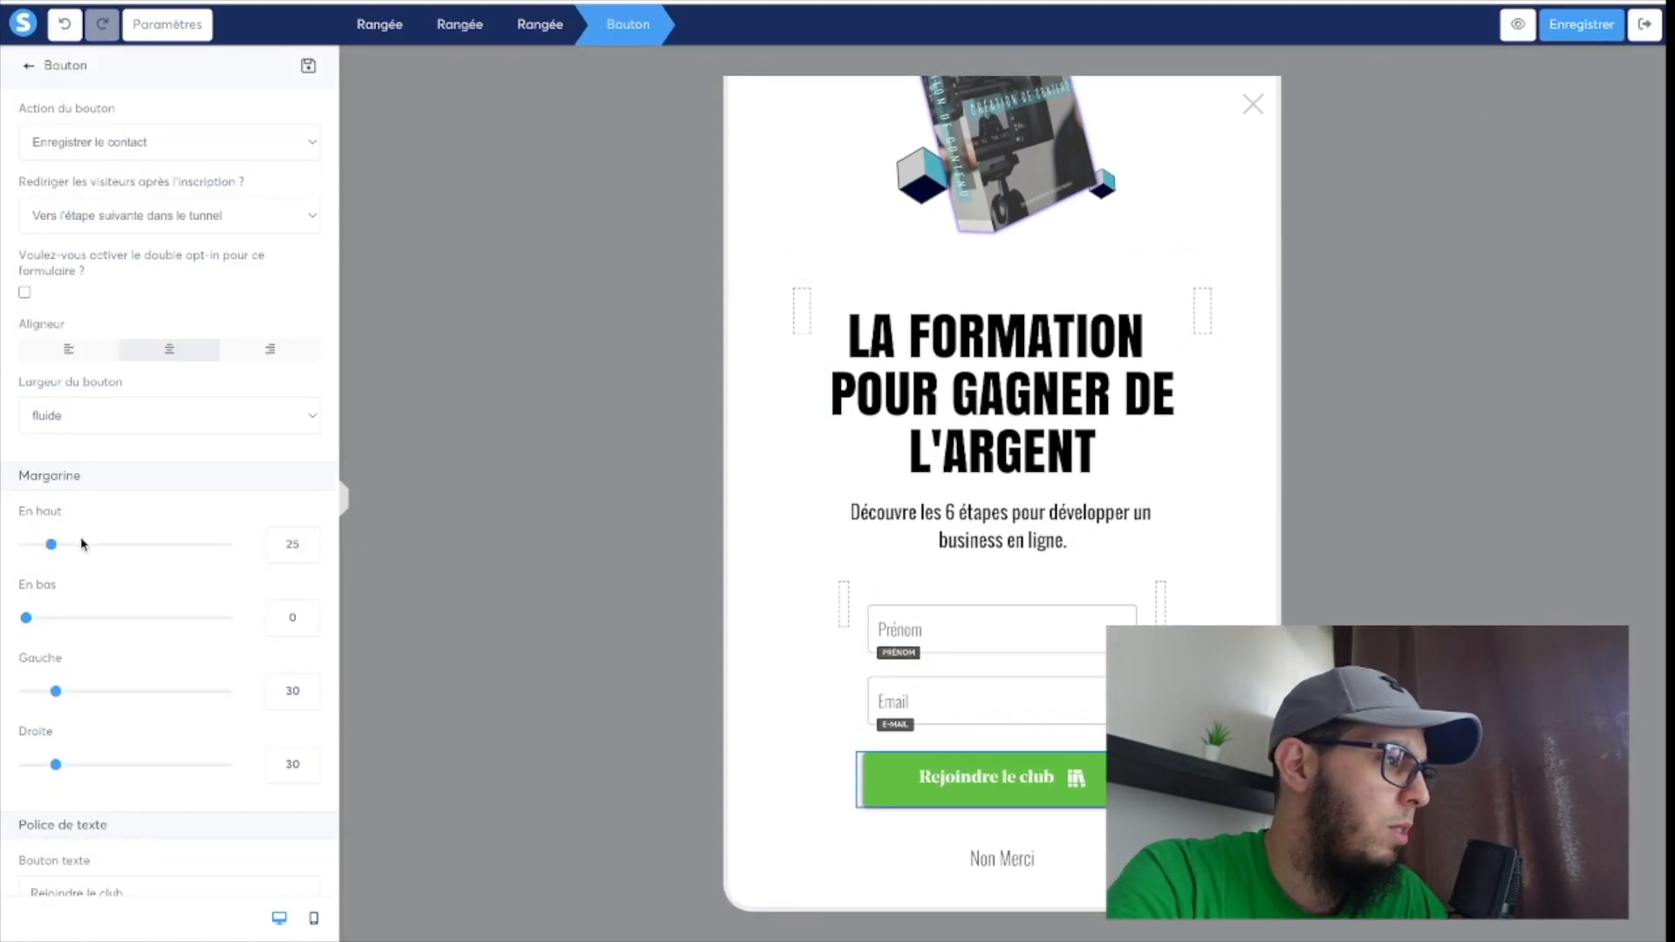
scroll(83, 545, "down", 1)
scroll(83, 545, "up", 2)
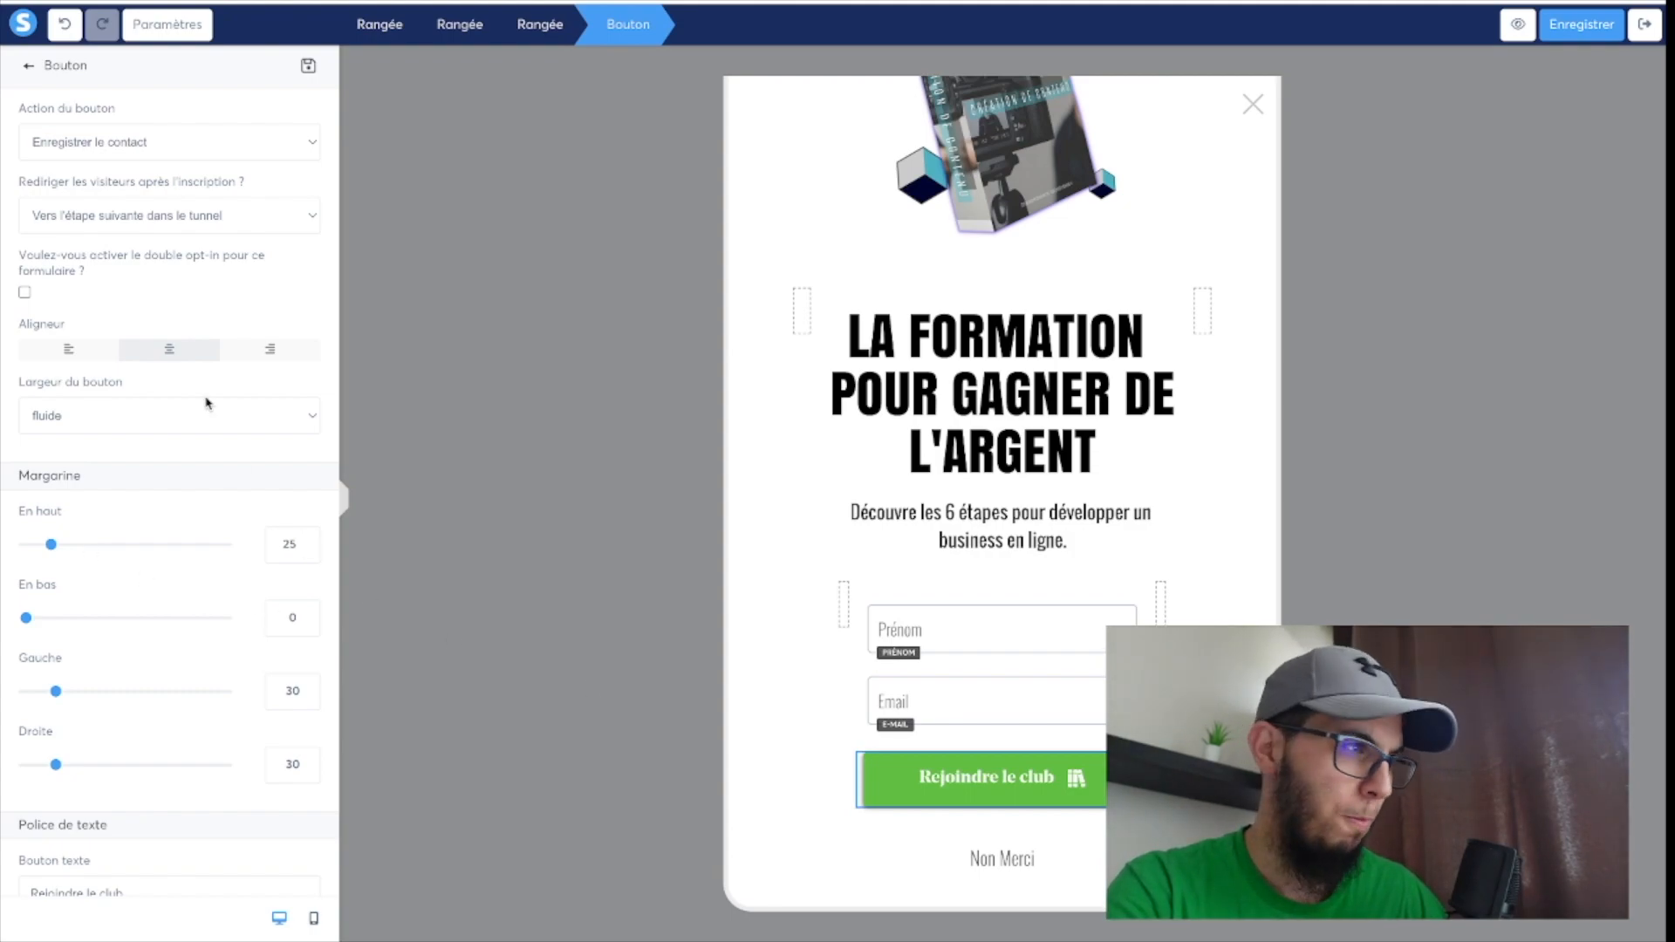
left_click(104, 143)
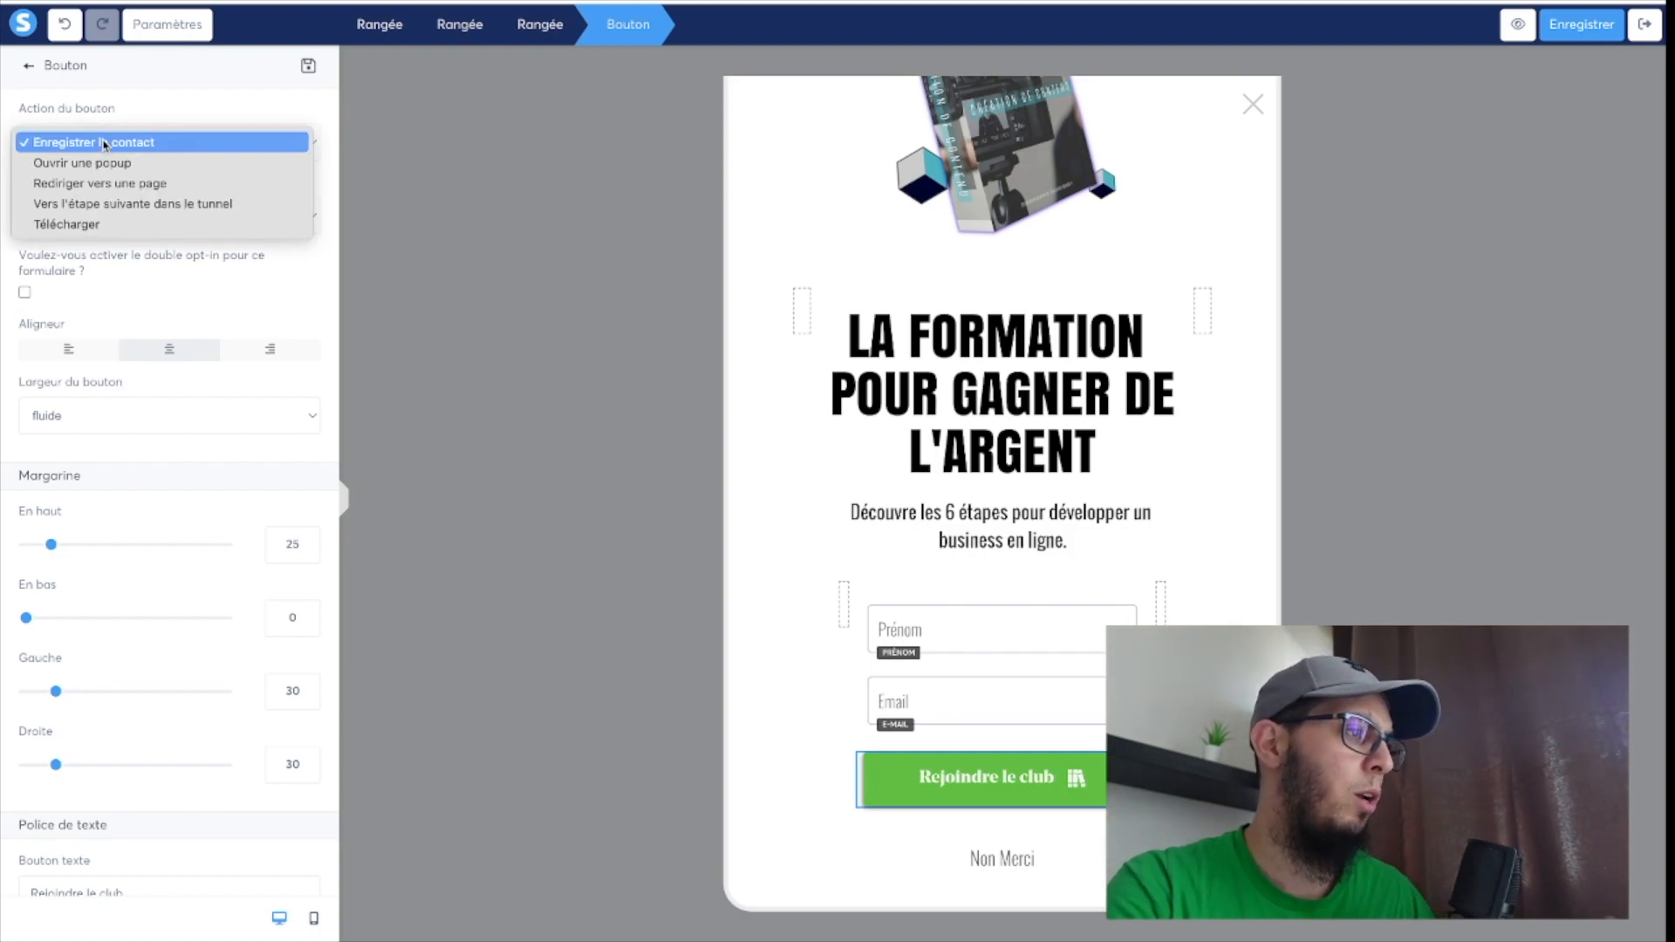
left_click(104, 142)
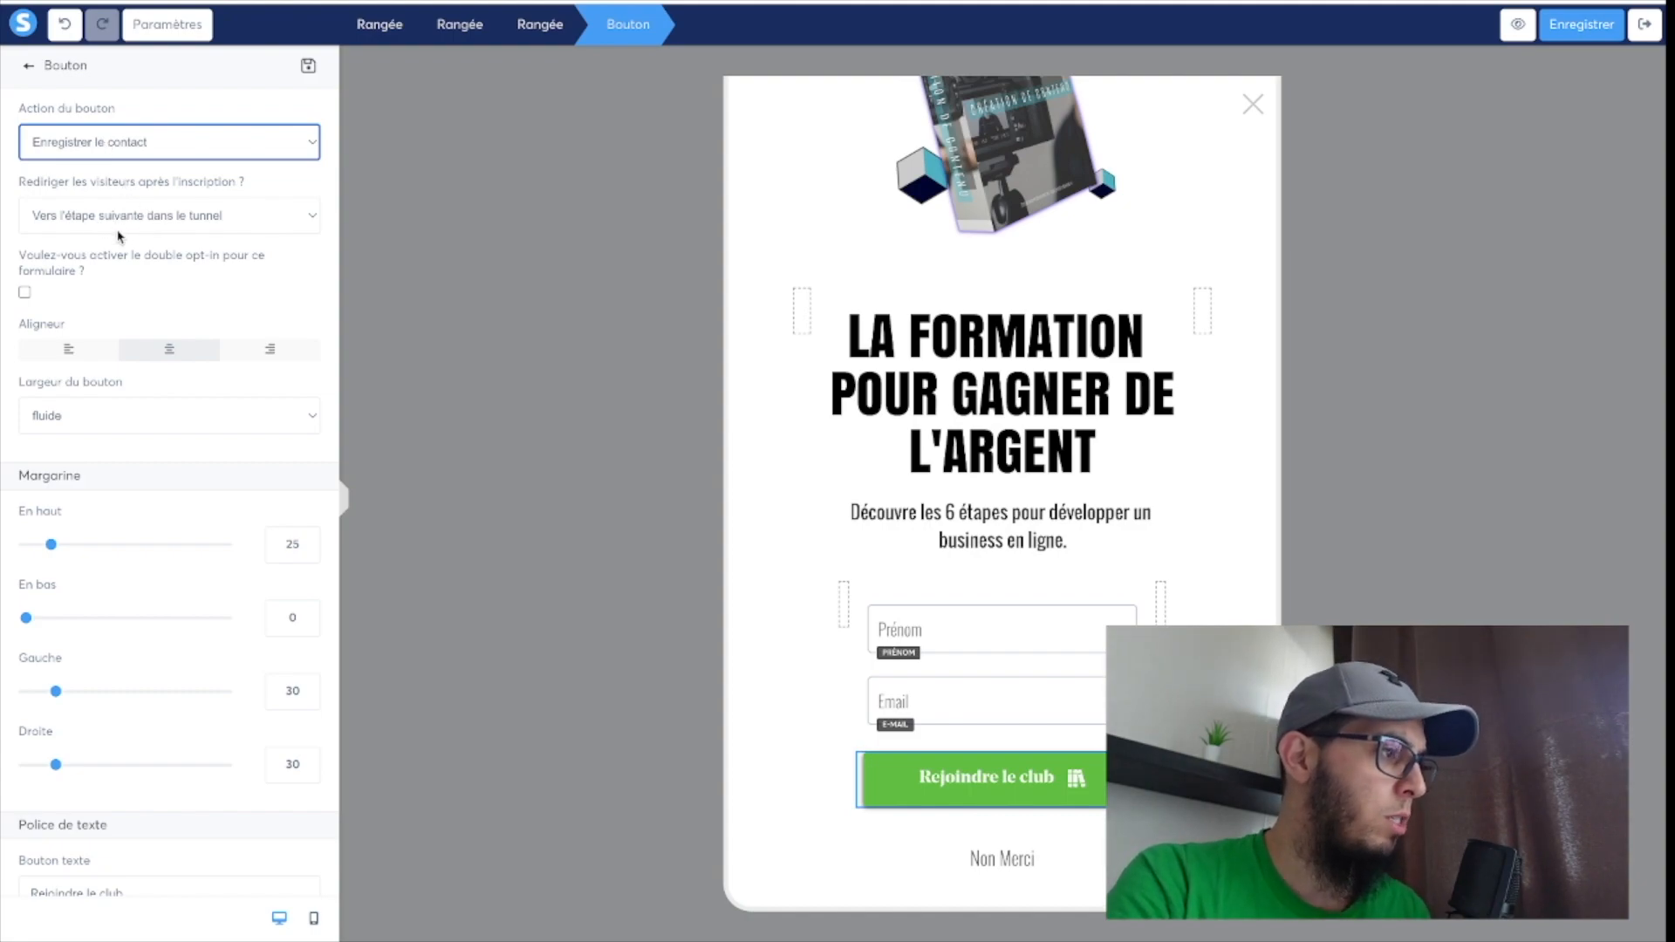
Replace the green button's text with "JE ME LANCE".
scroll(139, 570, "down", 3)
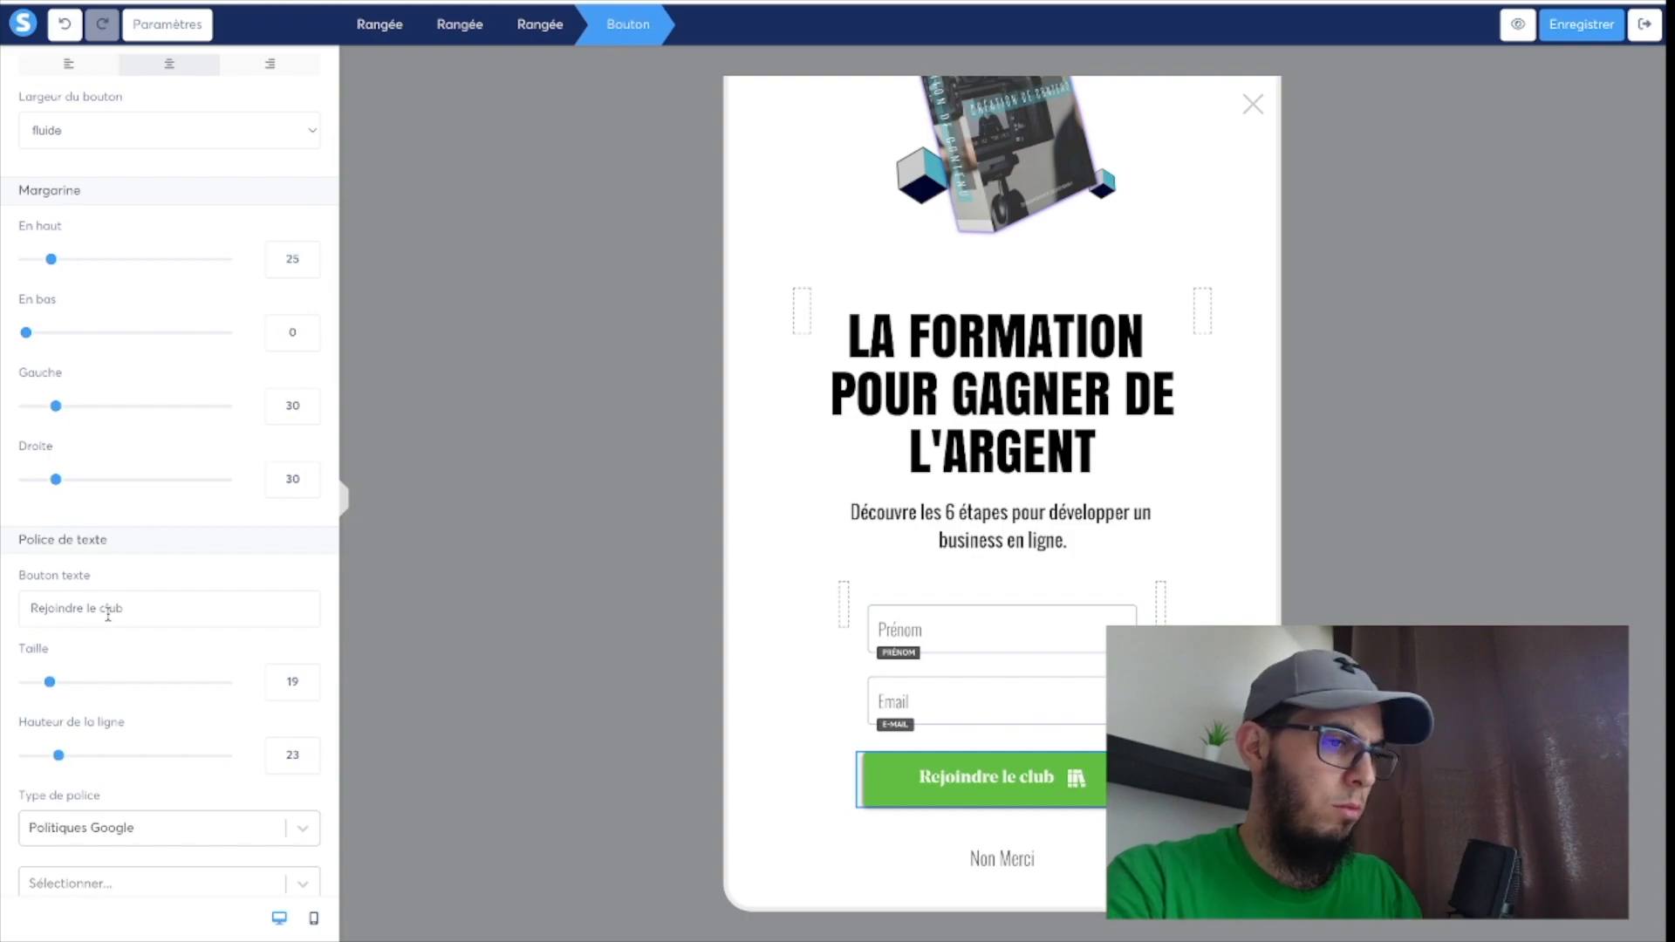
triple_click(108, 615)
type("JE")
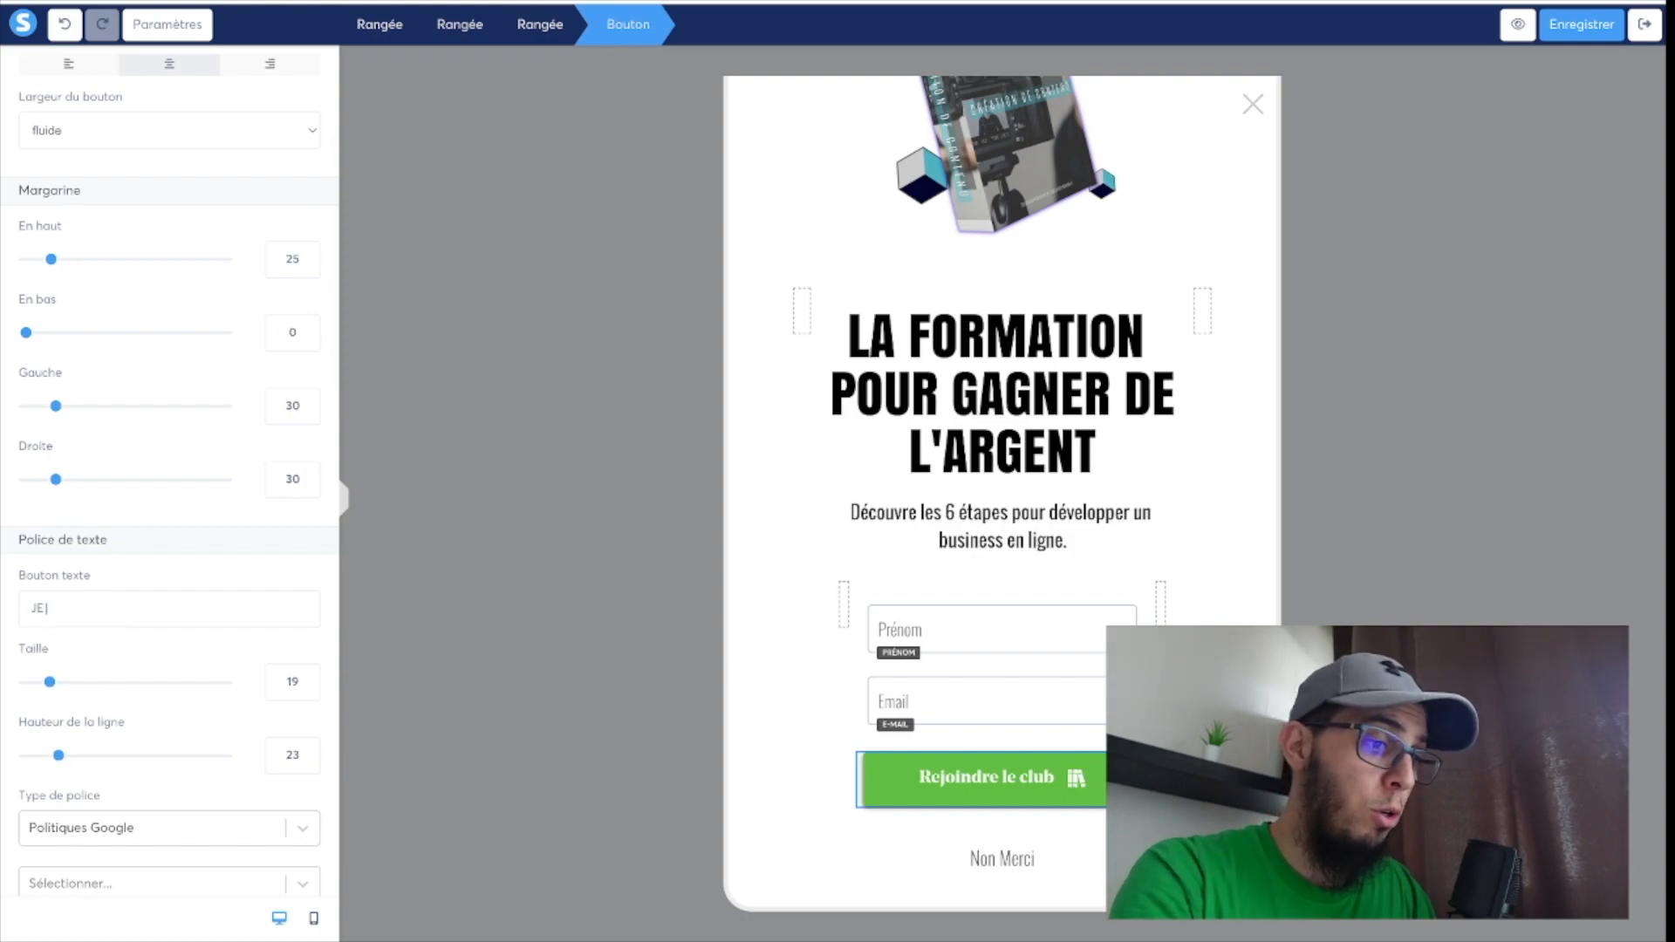
type(" ME LA")
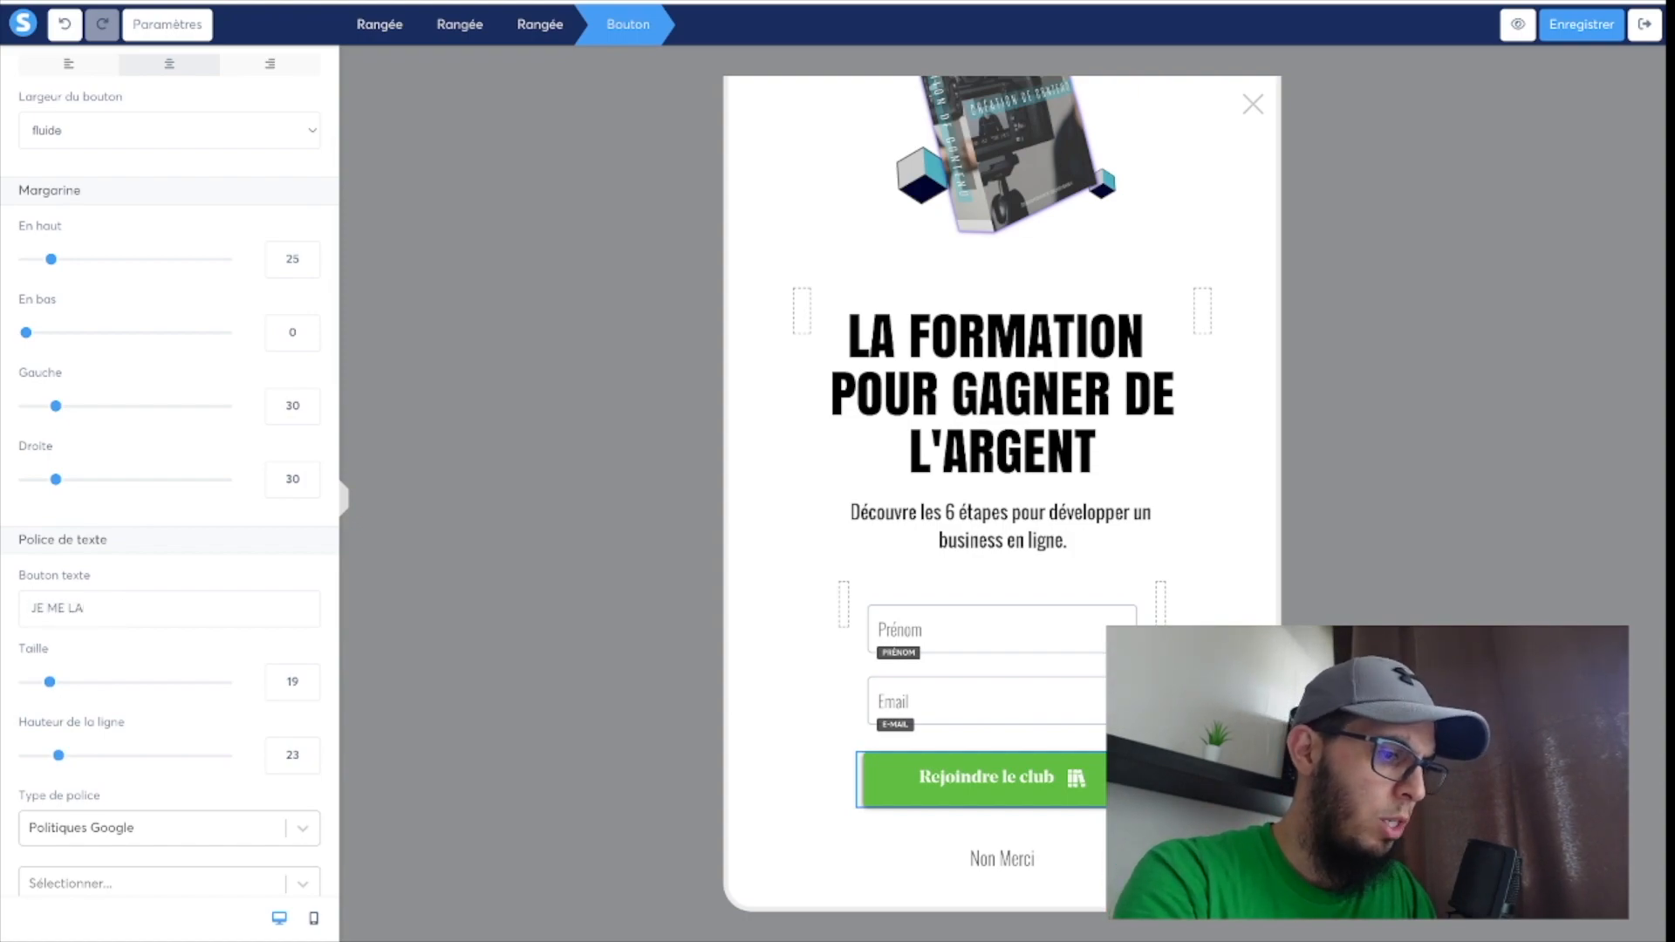
type("NCE")
Change the green button's font type to "Polices personnalisées" and choose the "Antoine" font.
scroll(94, 722, "down", 1)
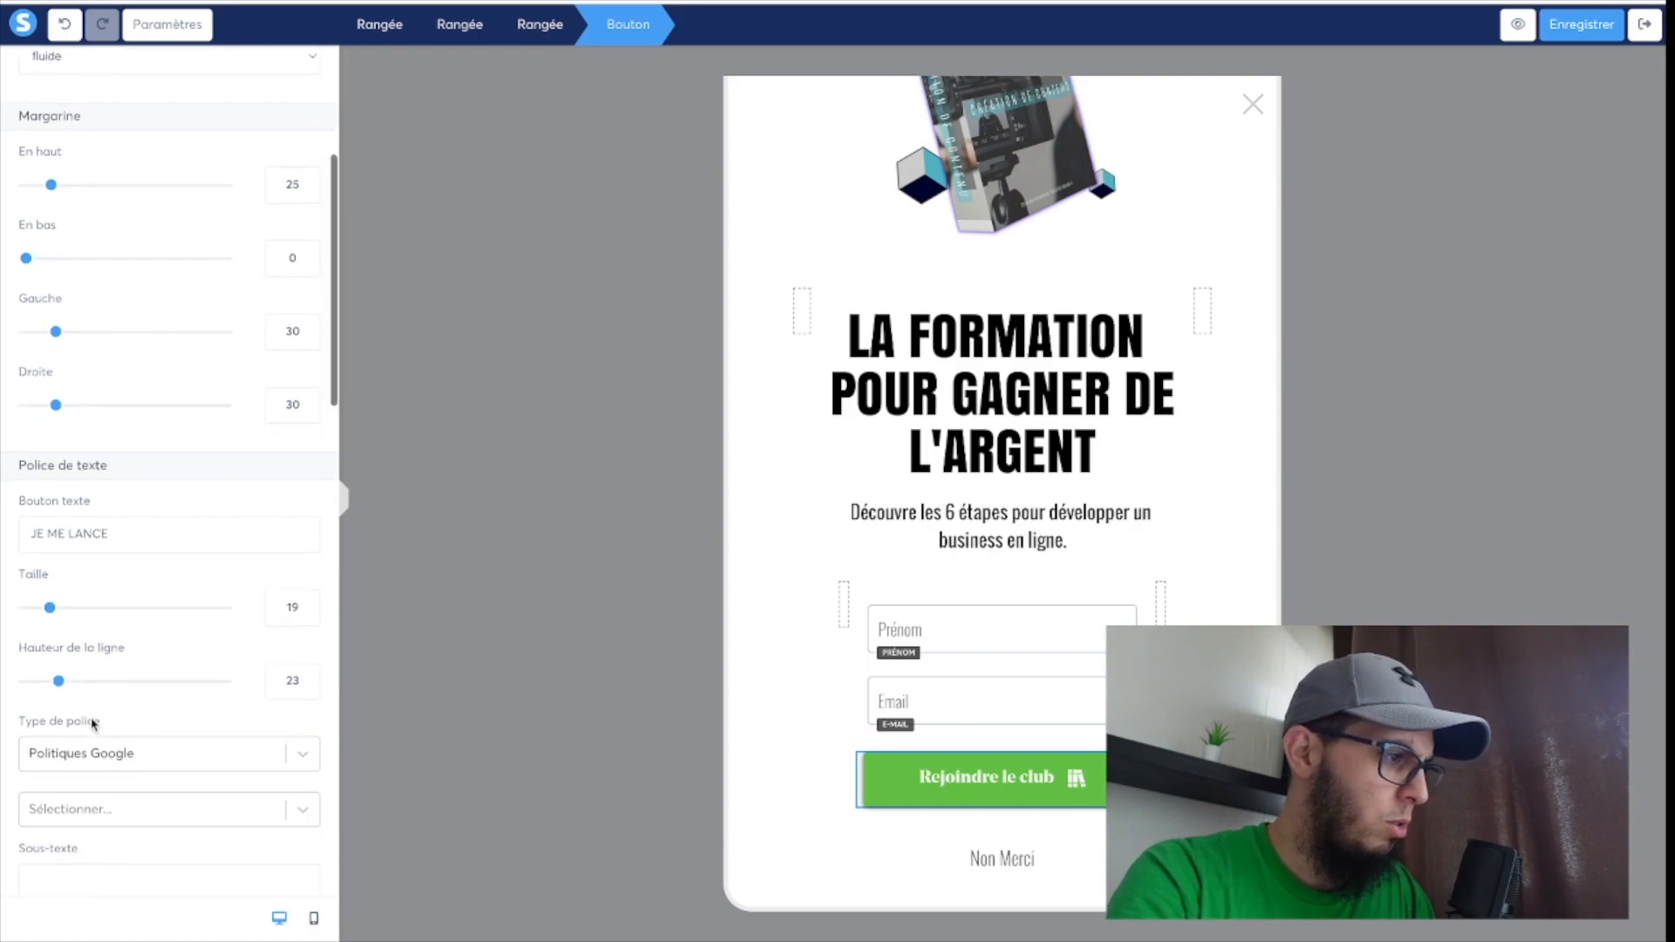
left_click(124, 758)
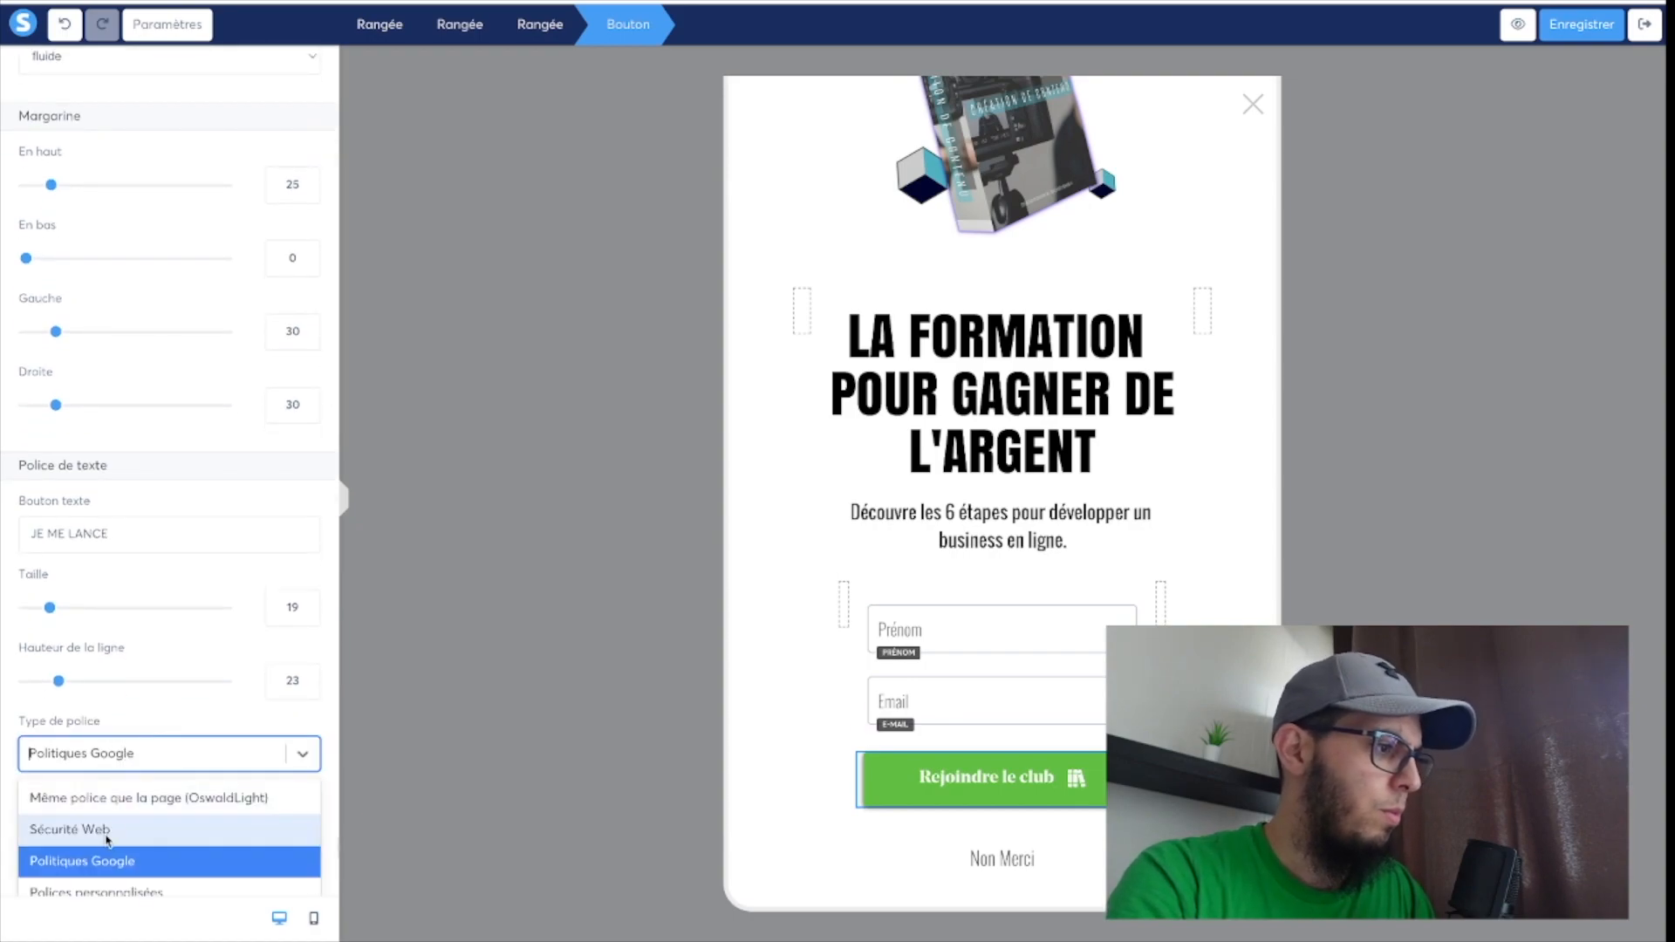
left_click(87, 890)
scroll(123, 807, "down", 1)
left_click(123, 748)
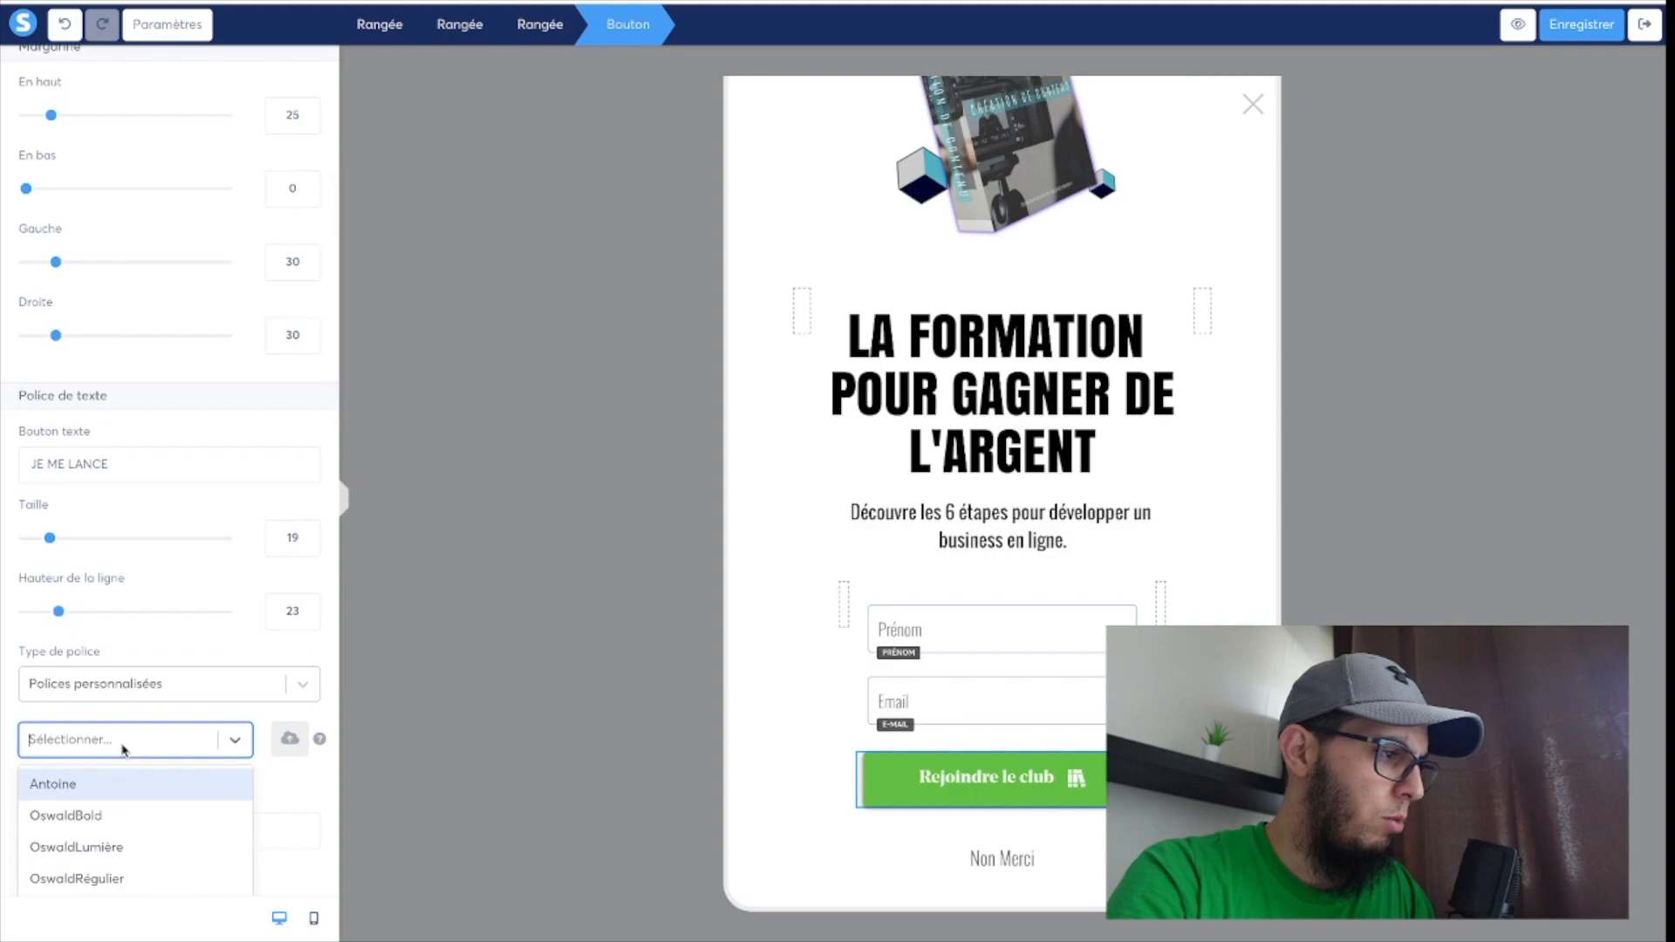
left_click(77, 790)
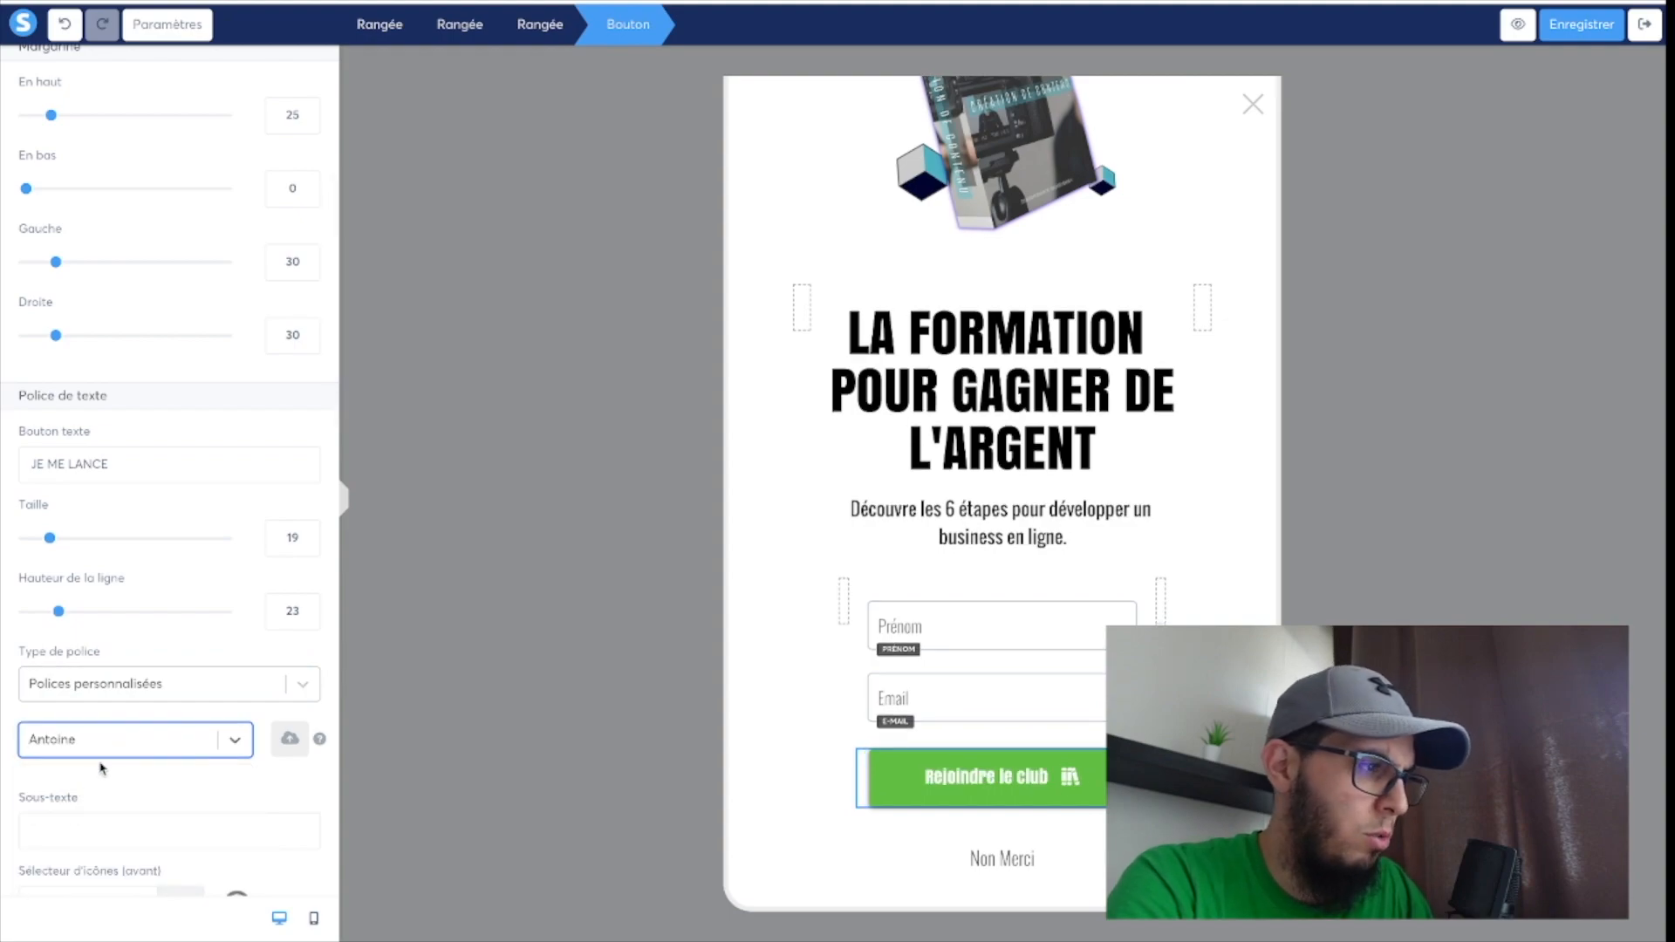
Delete the "Non Merci" button below the form and save the pop-up.
left_click(1019, 842)
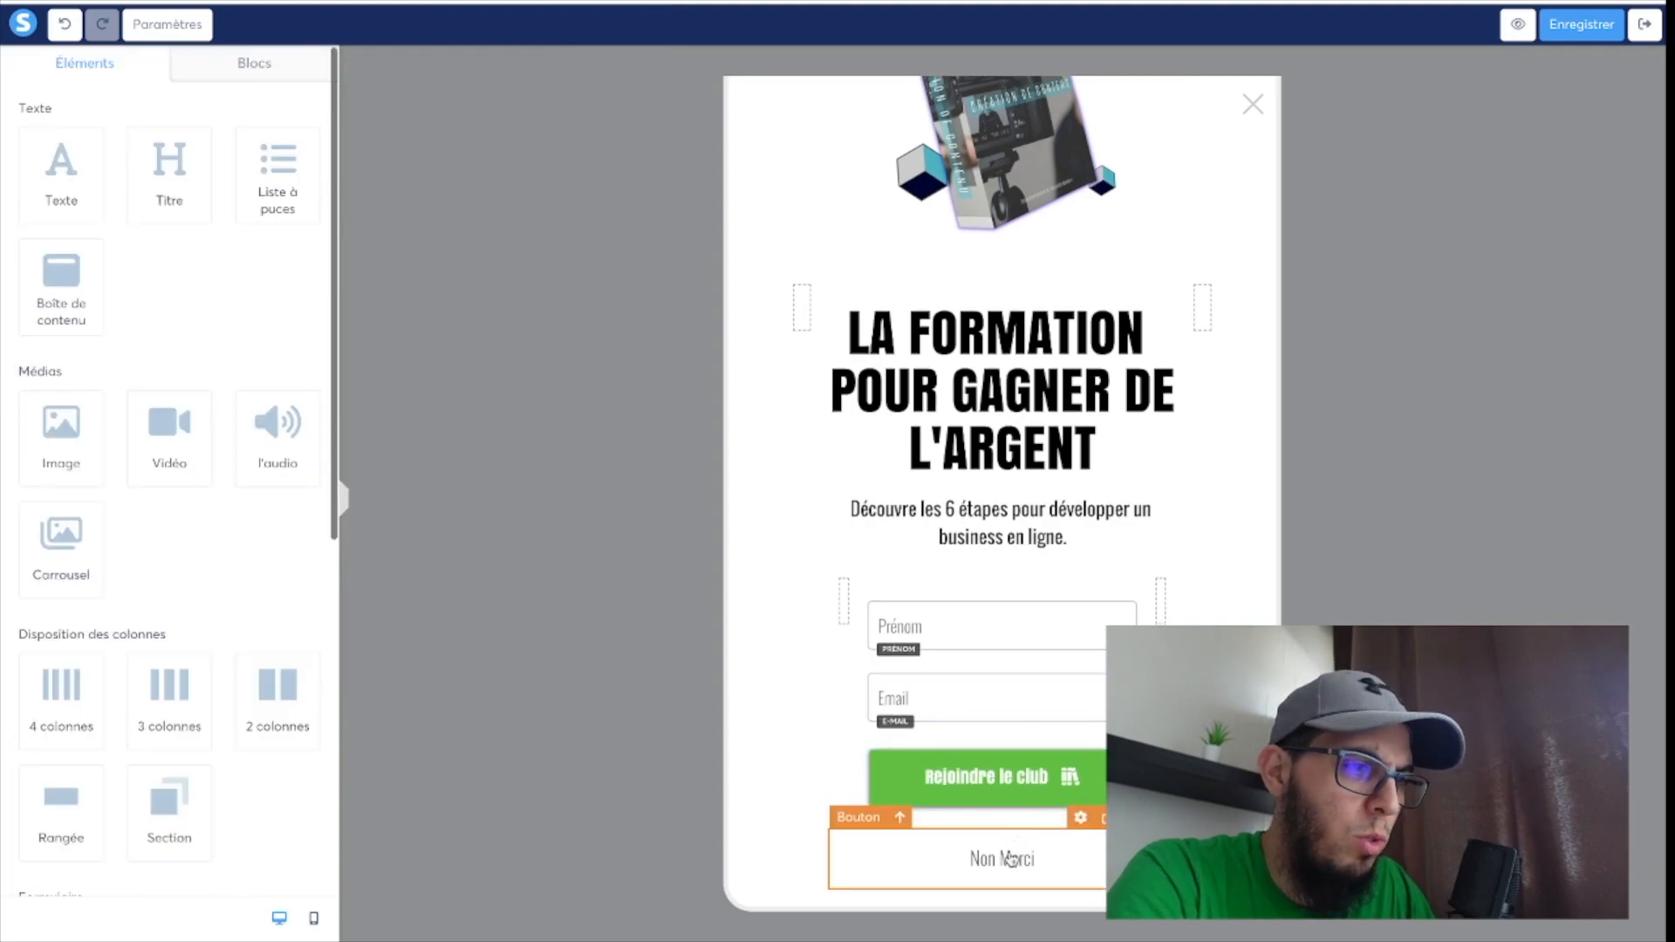
key("Delete")
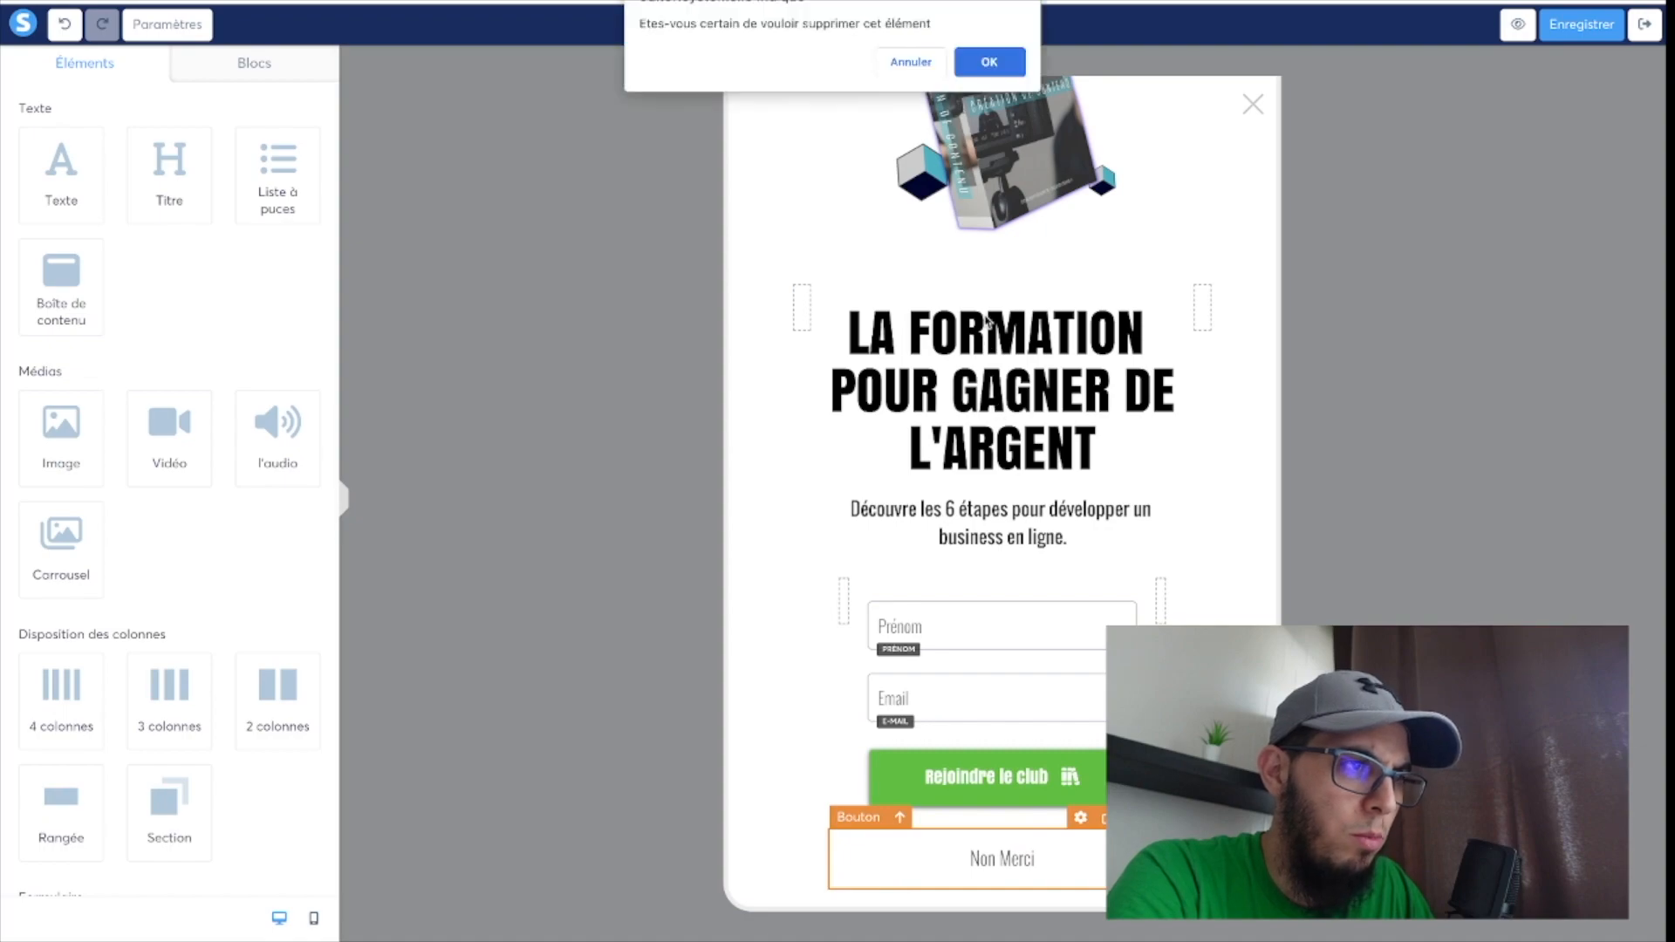
left_click(983, 65)
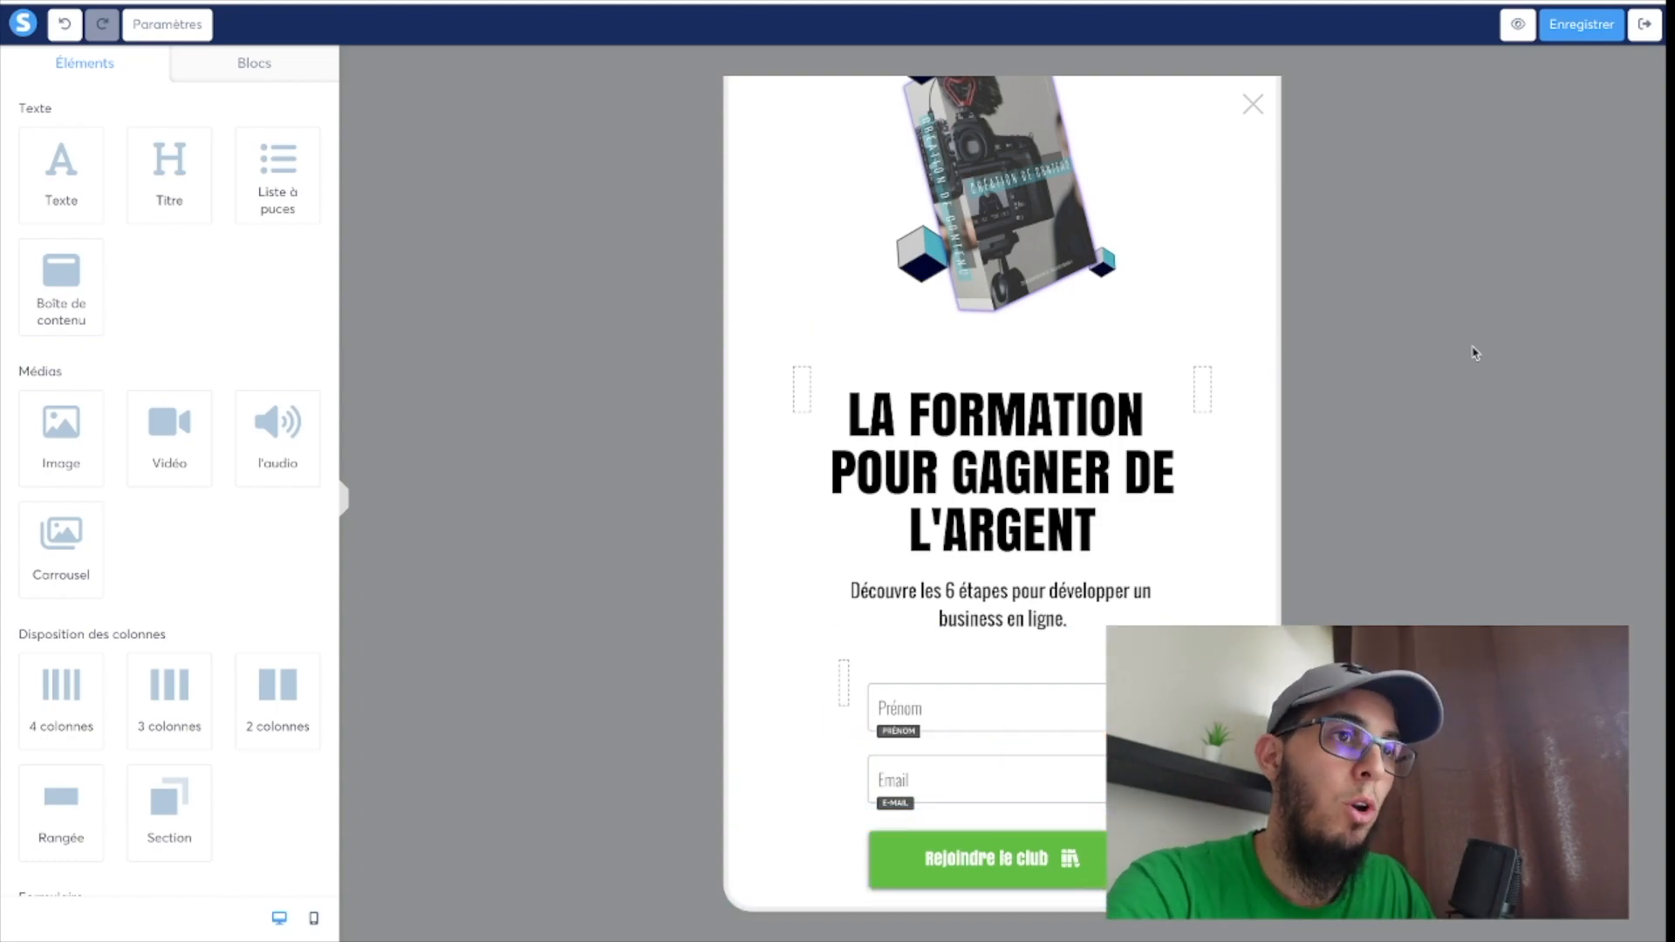
left_click(1577, 31)
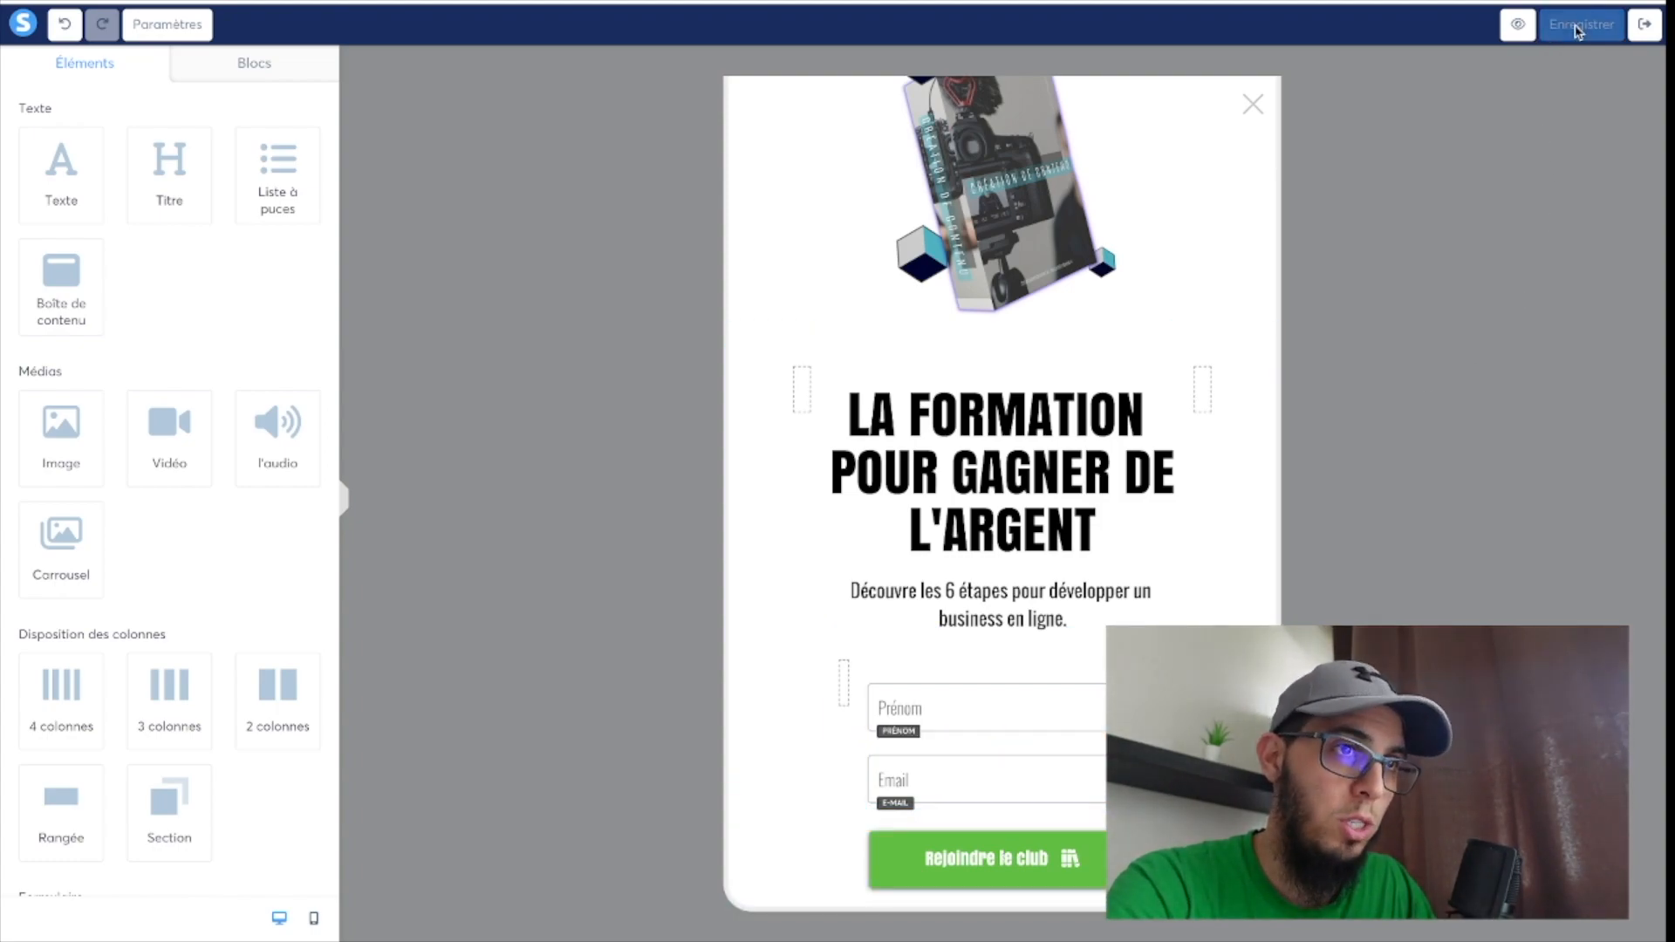
Exit the editor and start an automation rule for the pop-up step with the "Inscription sur la page (optin)" trigger.
left_click(1645, 26)
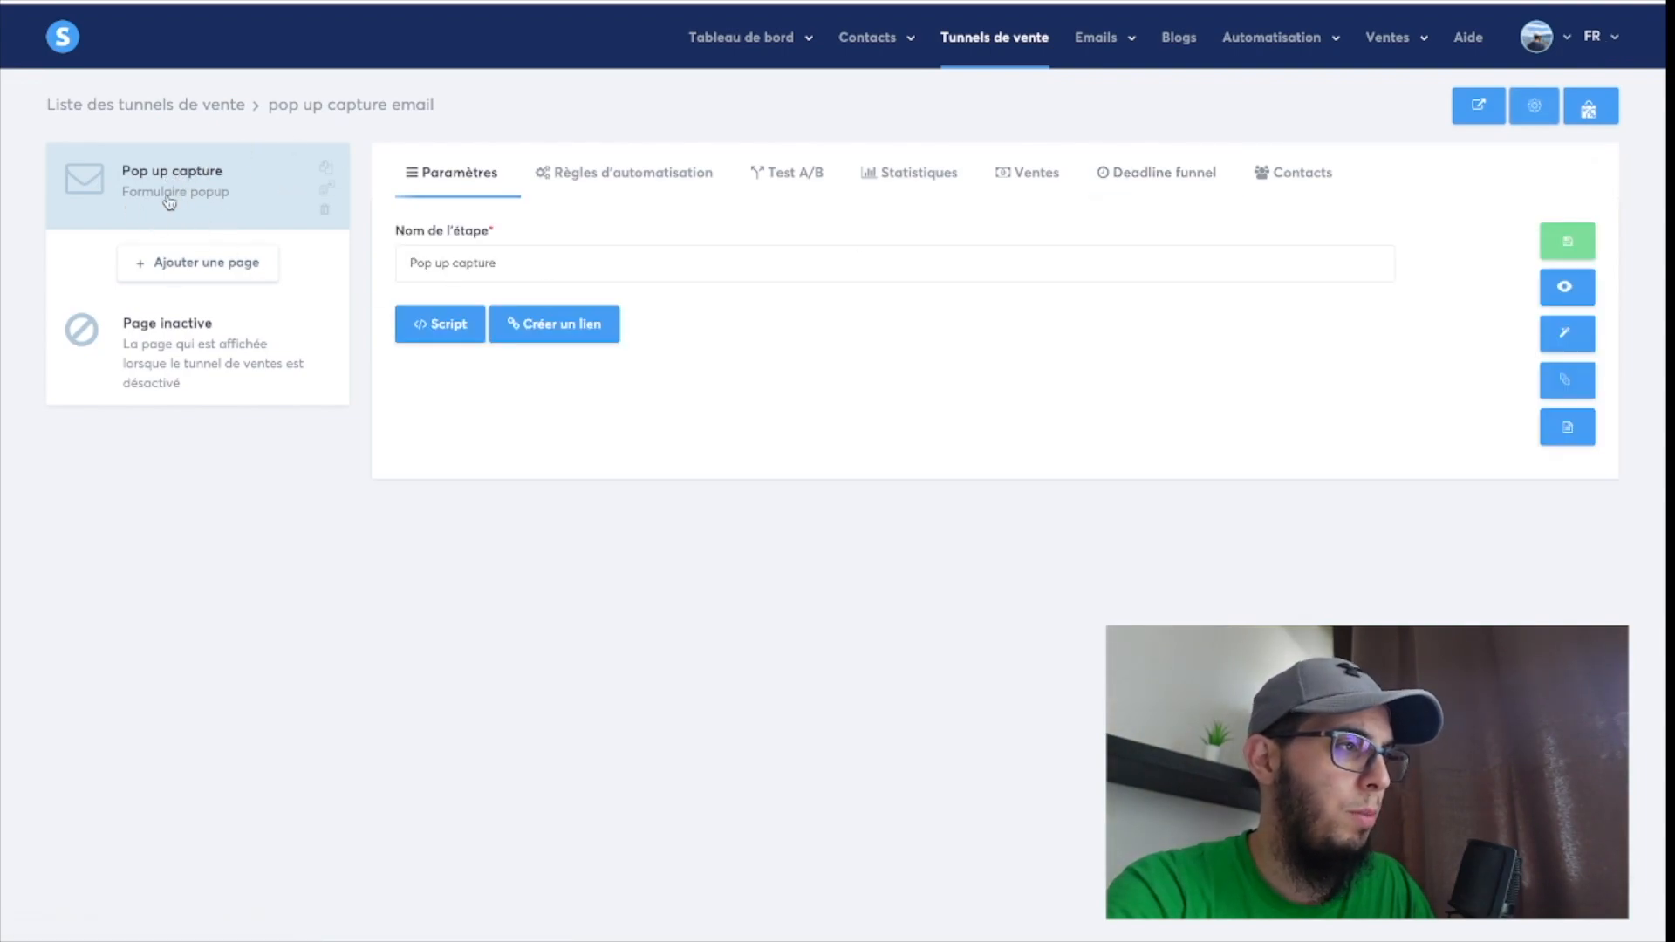
left_click(630, 183)
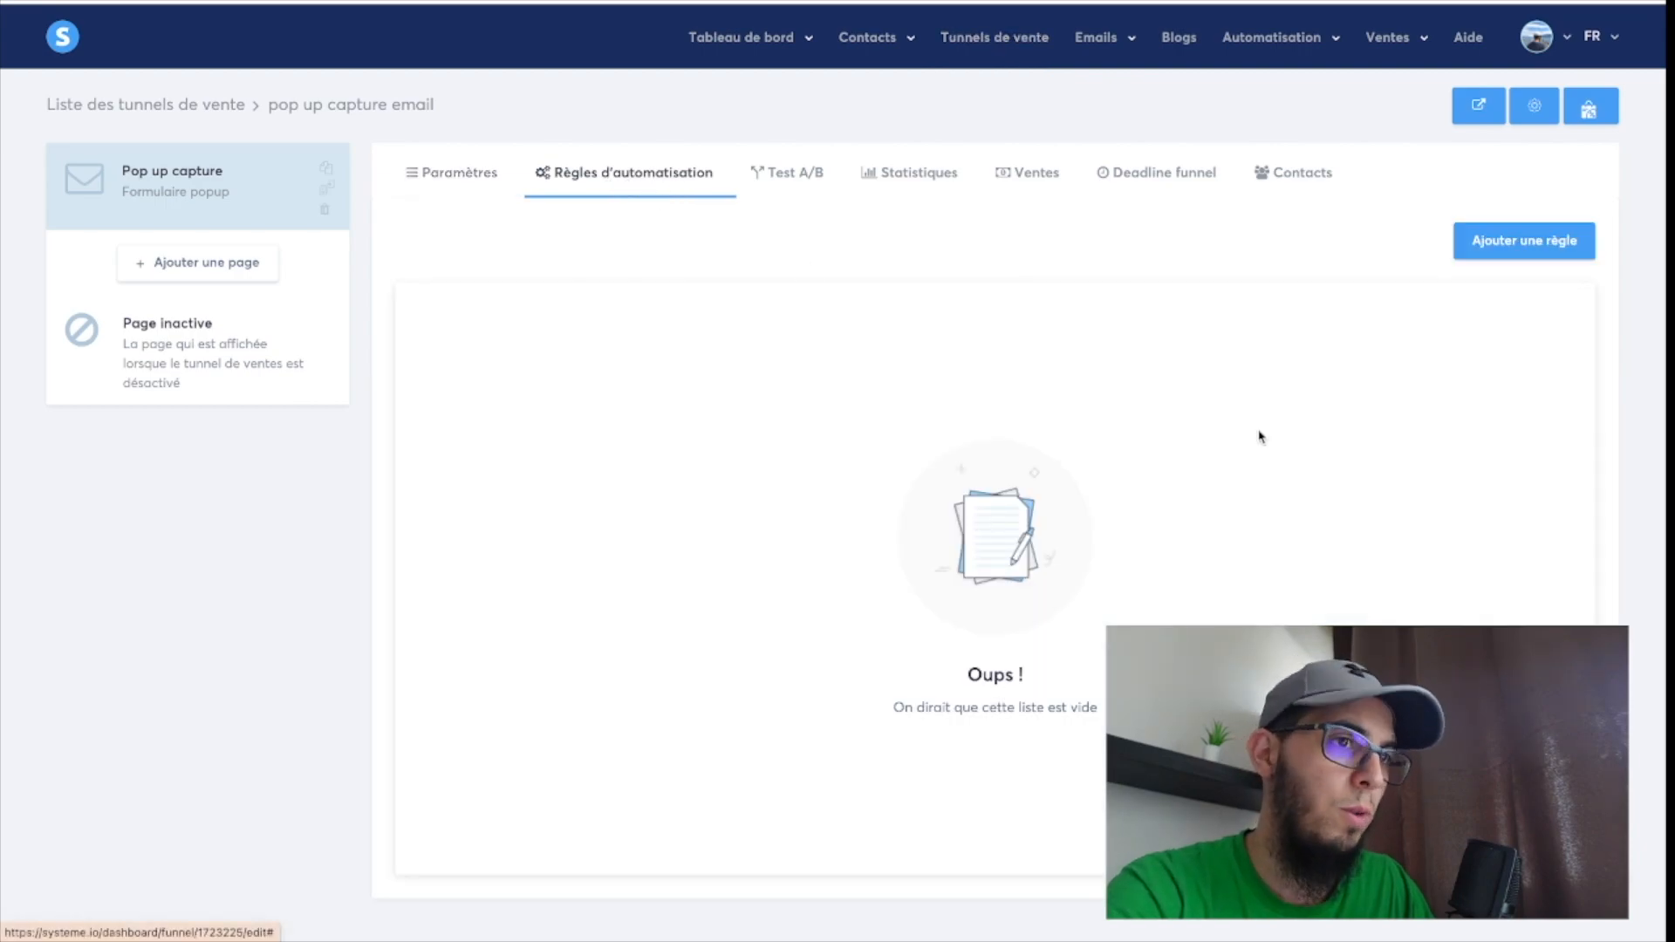
left_click(1525, 244)
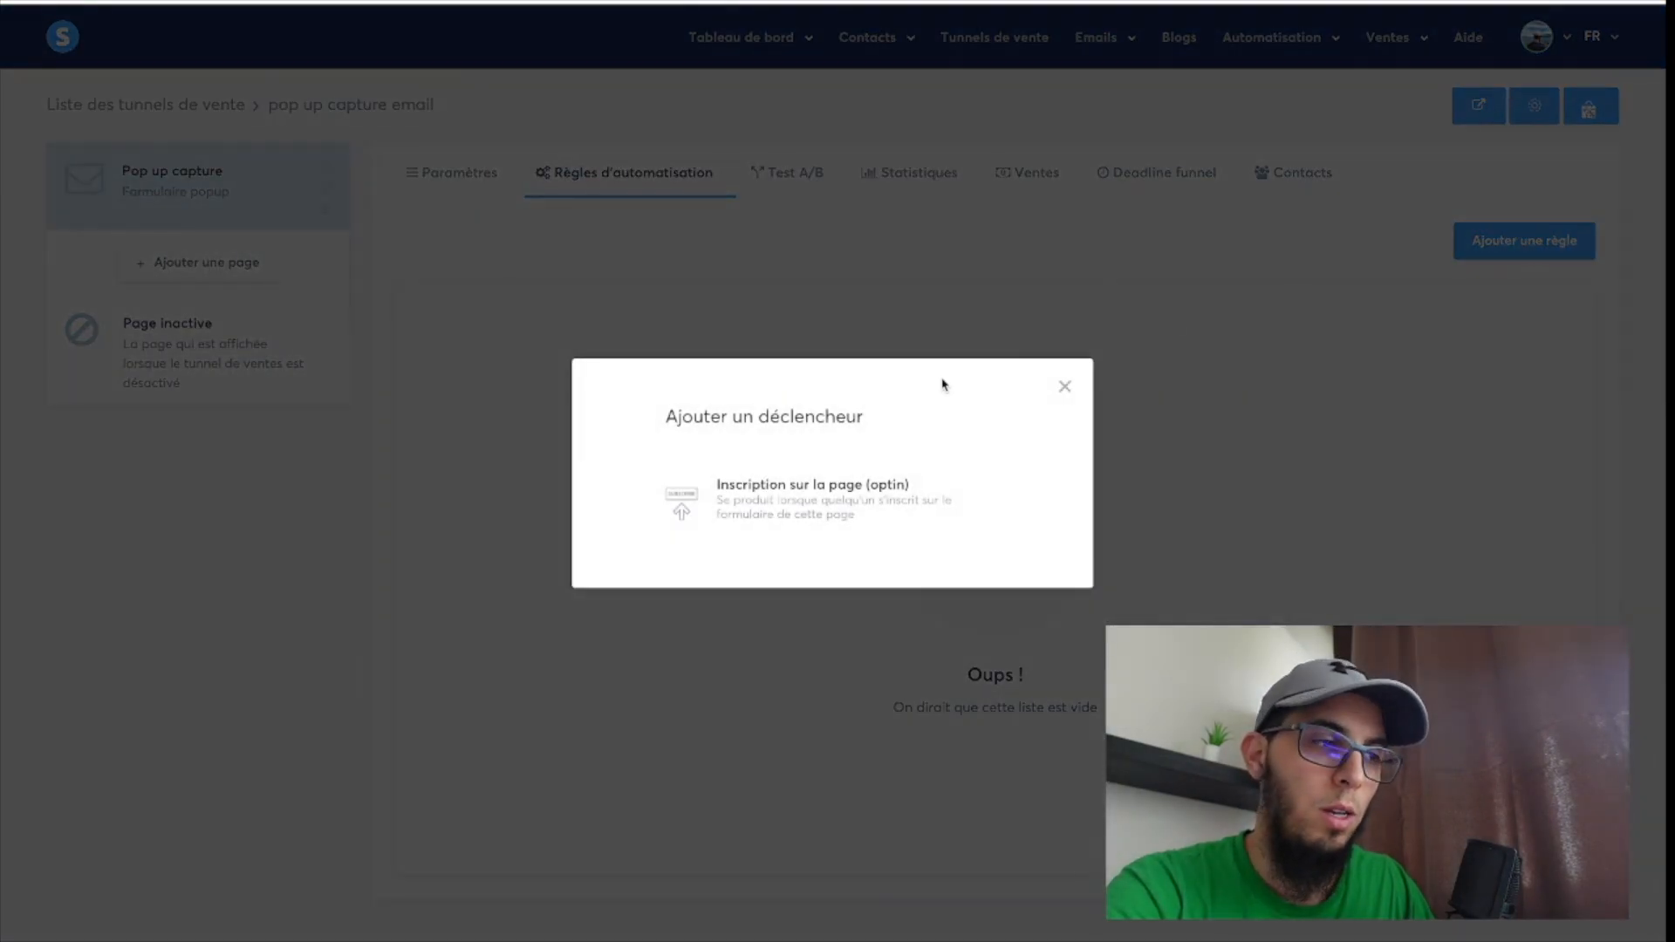
left_click(773, 511)
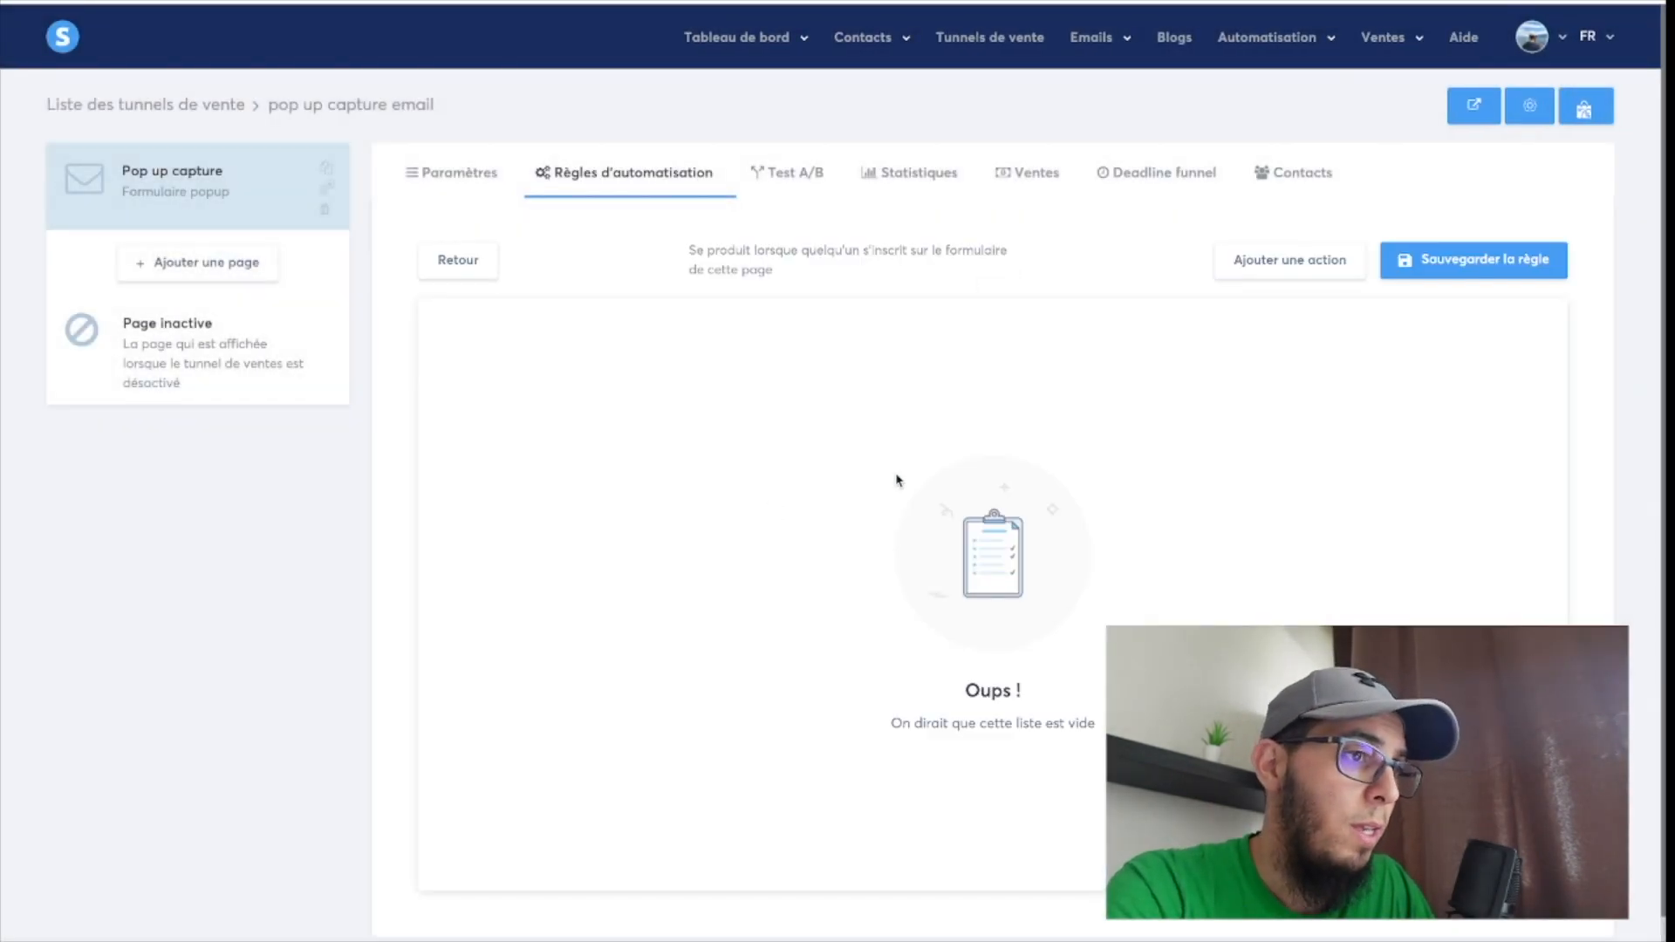
Add an "Ajouter un tag" action to the rule, look through the tag list, and try to save the rule without a tag.
left_click(1313, 266)
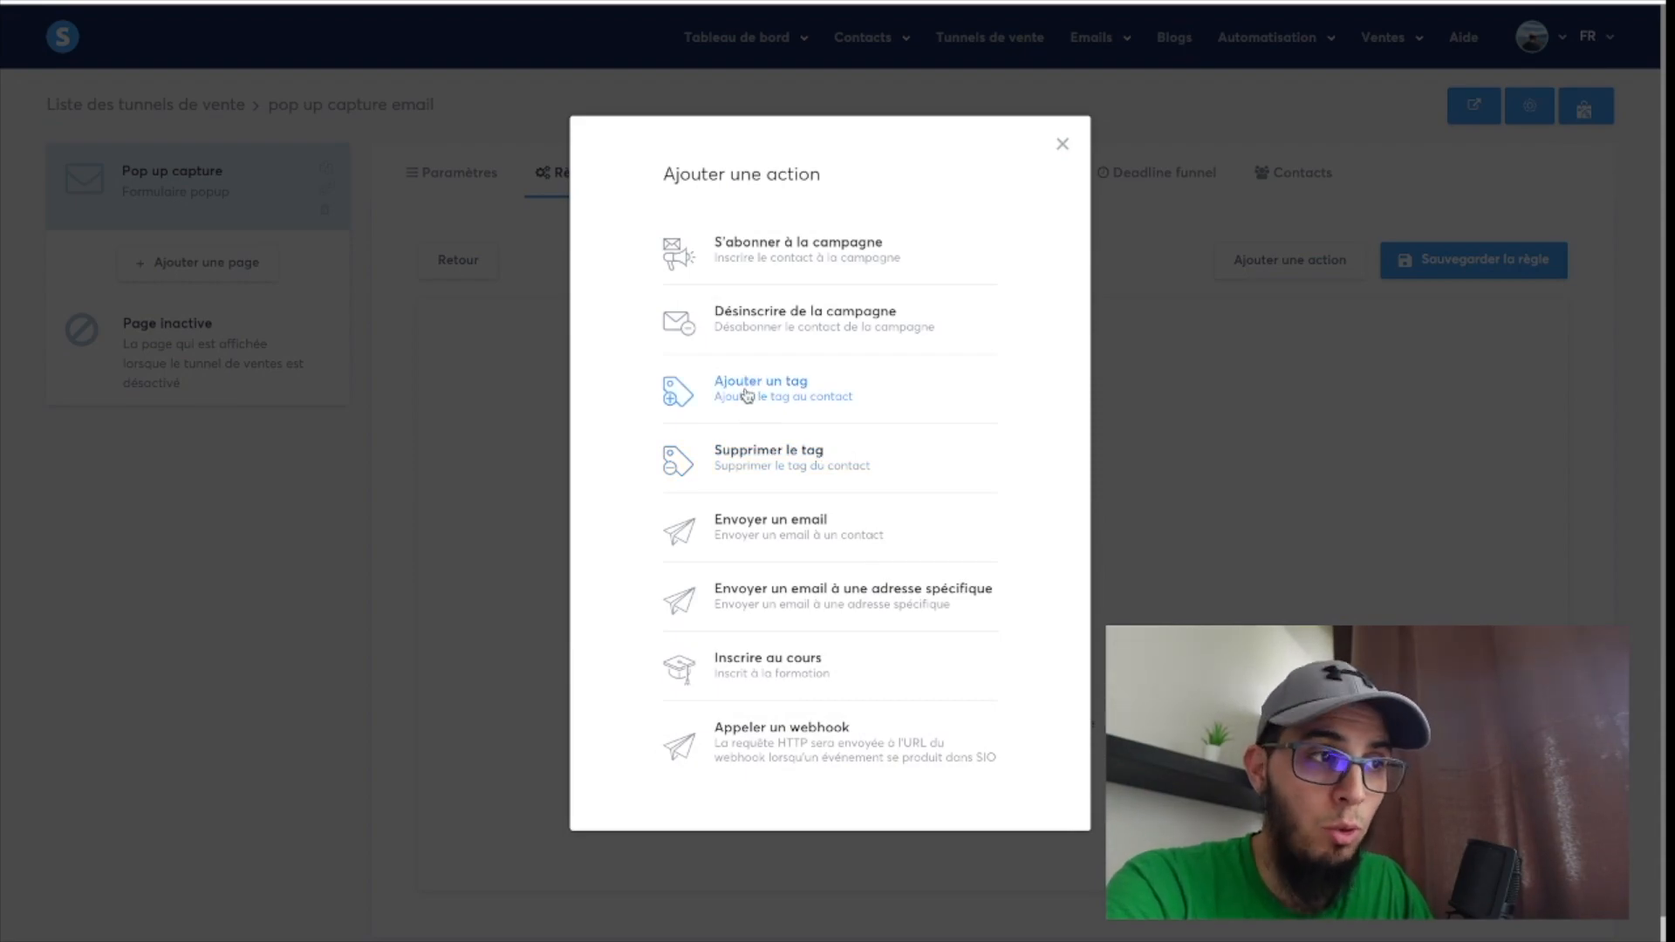
left_click(746, 390)
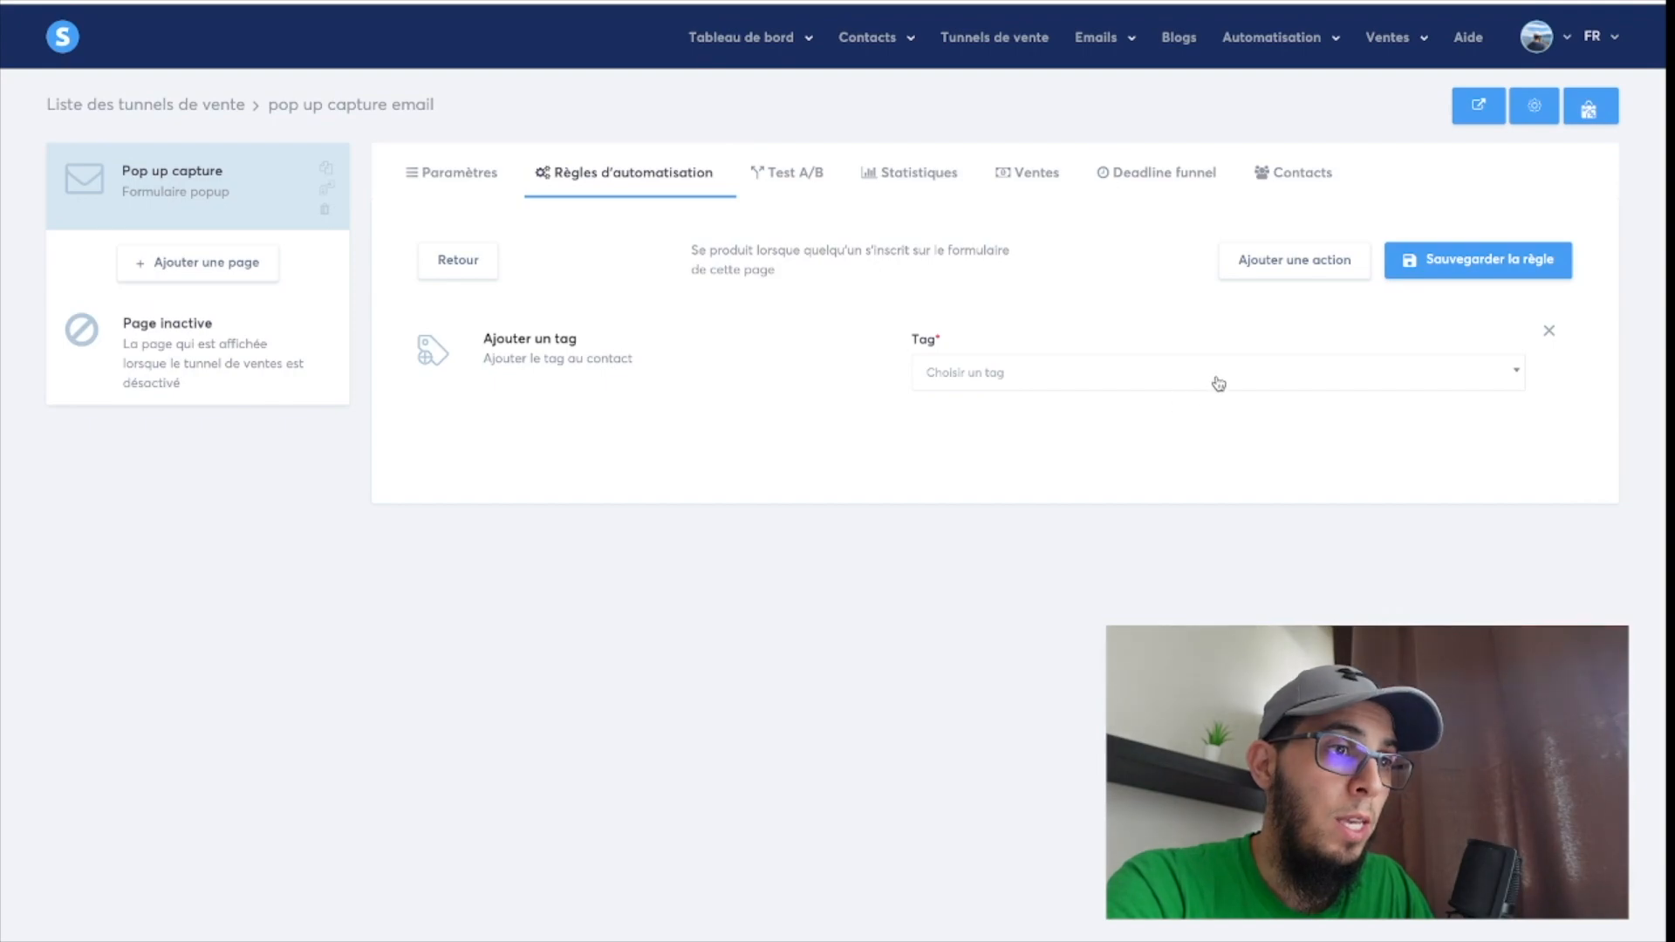
left_click(1218, 377)
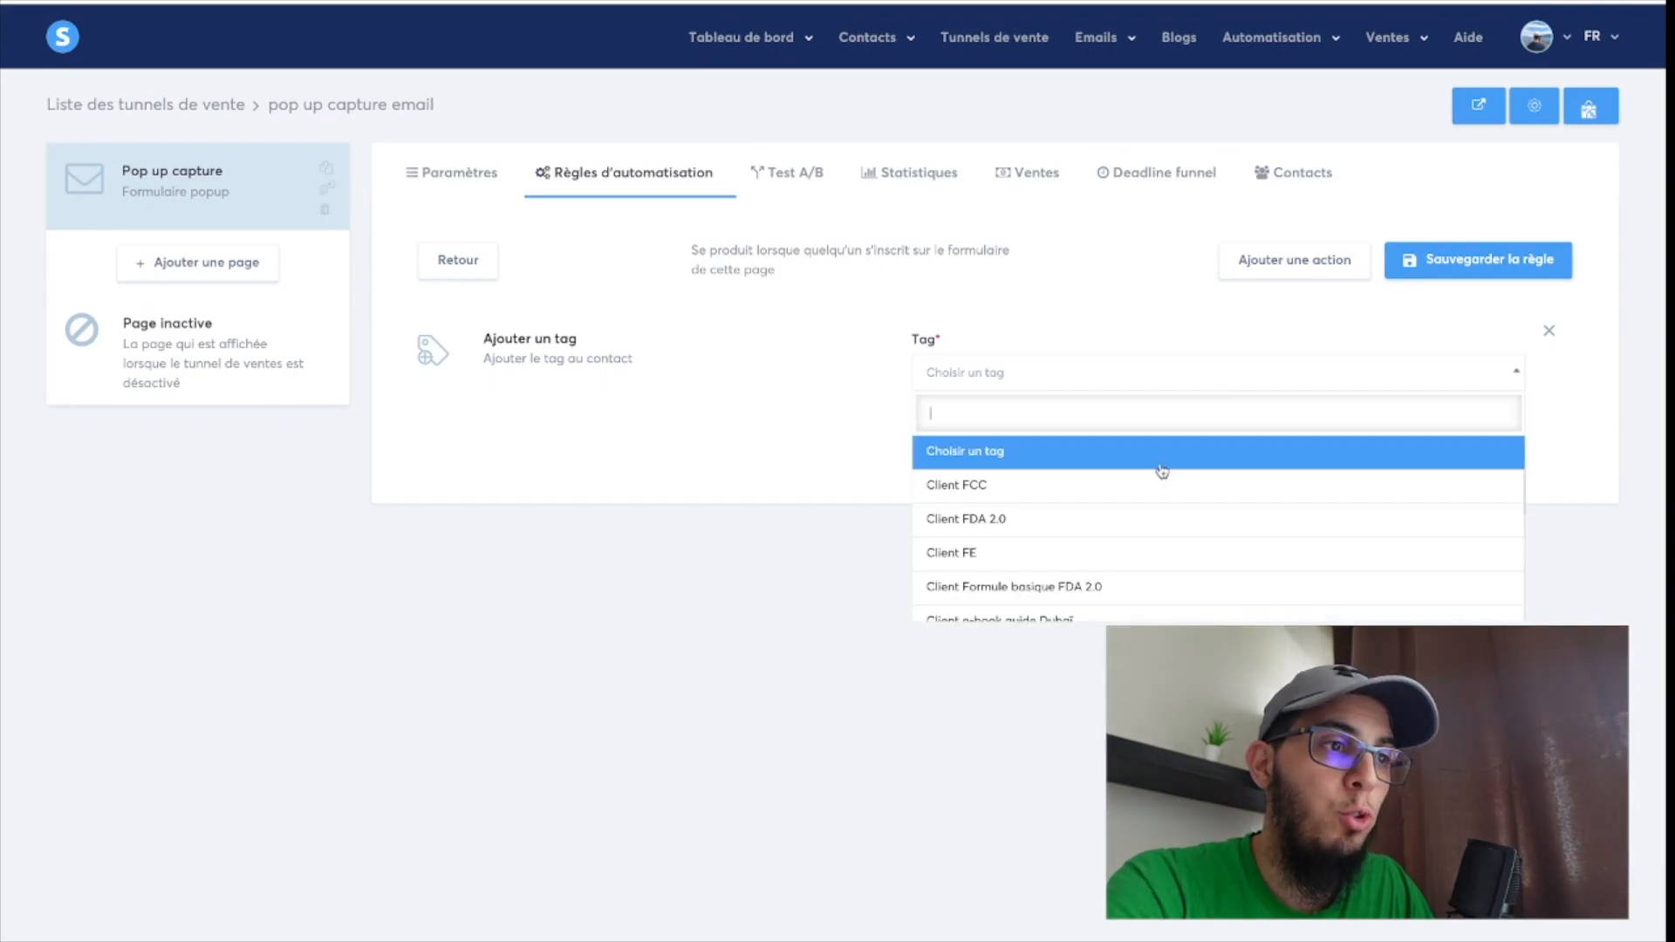
left_click(799, 558)
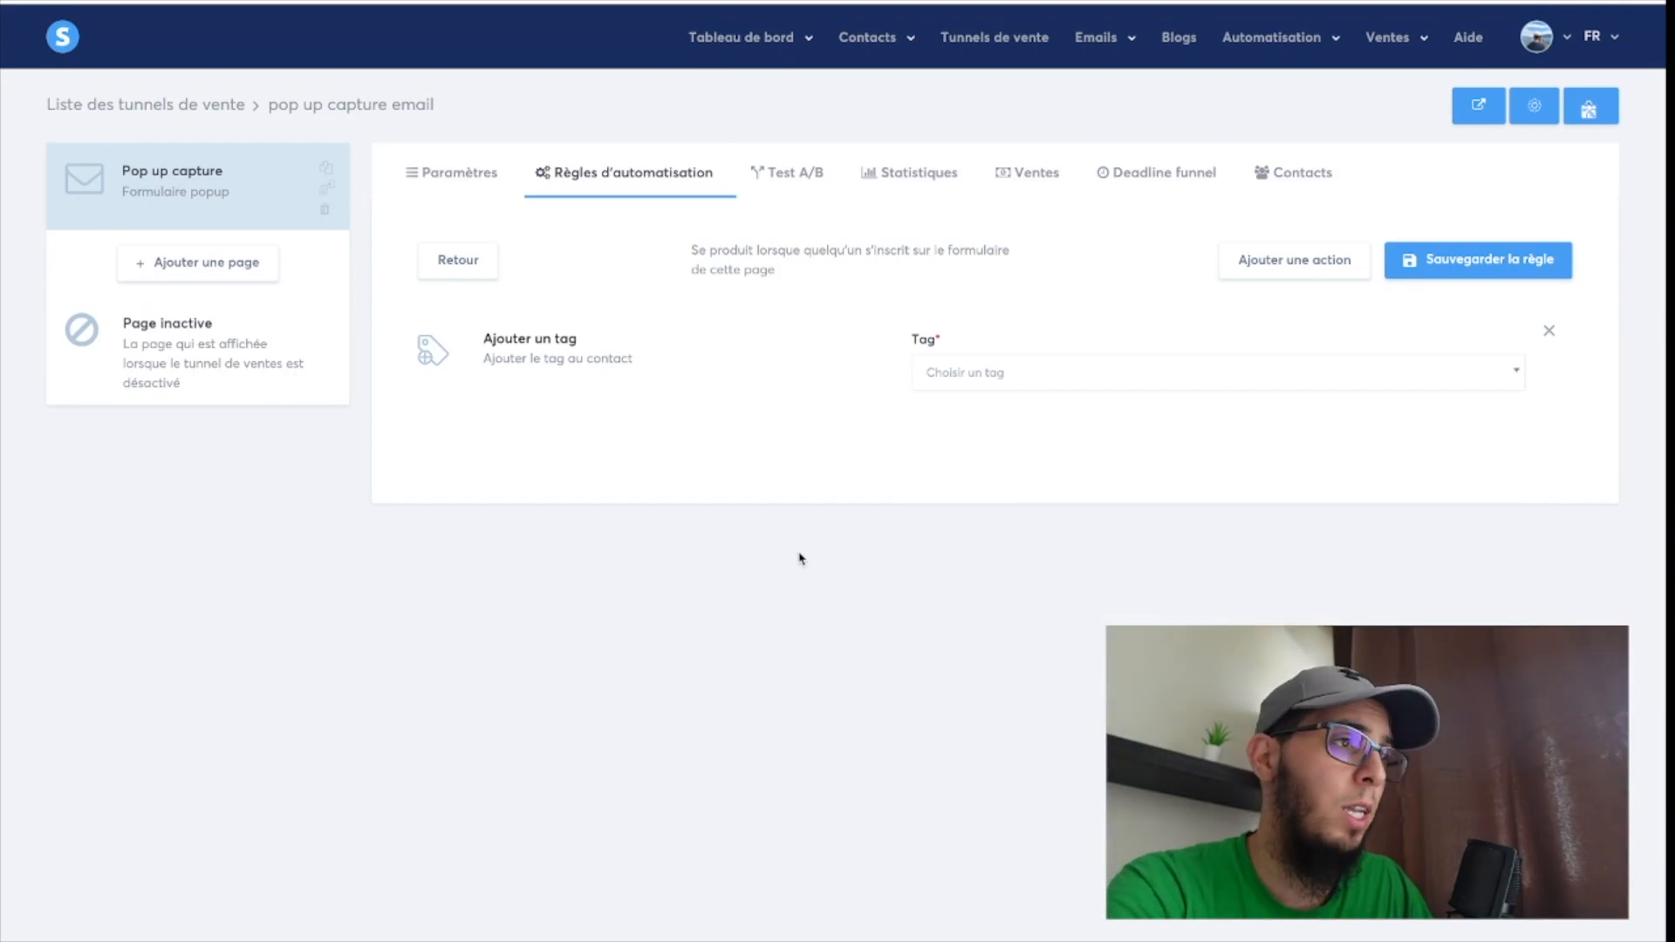
mouse_move(868, 39)
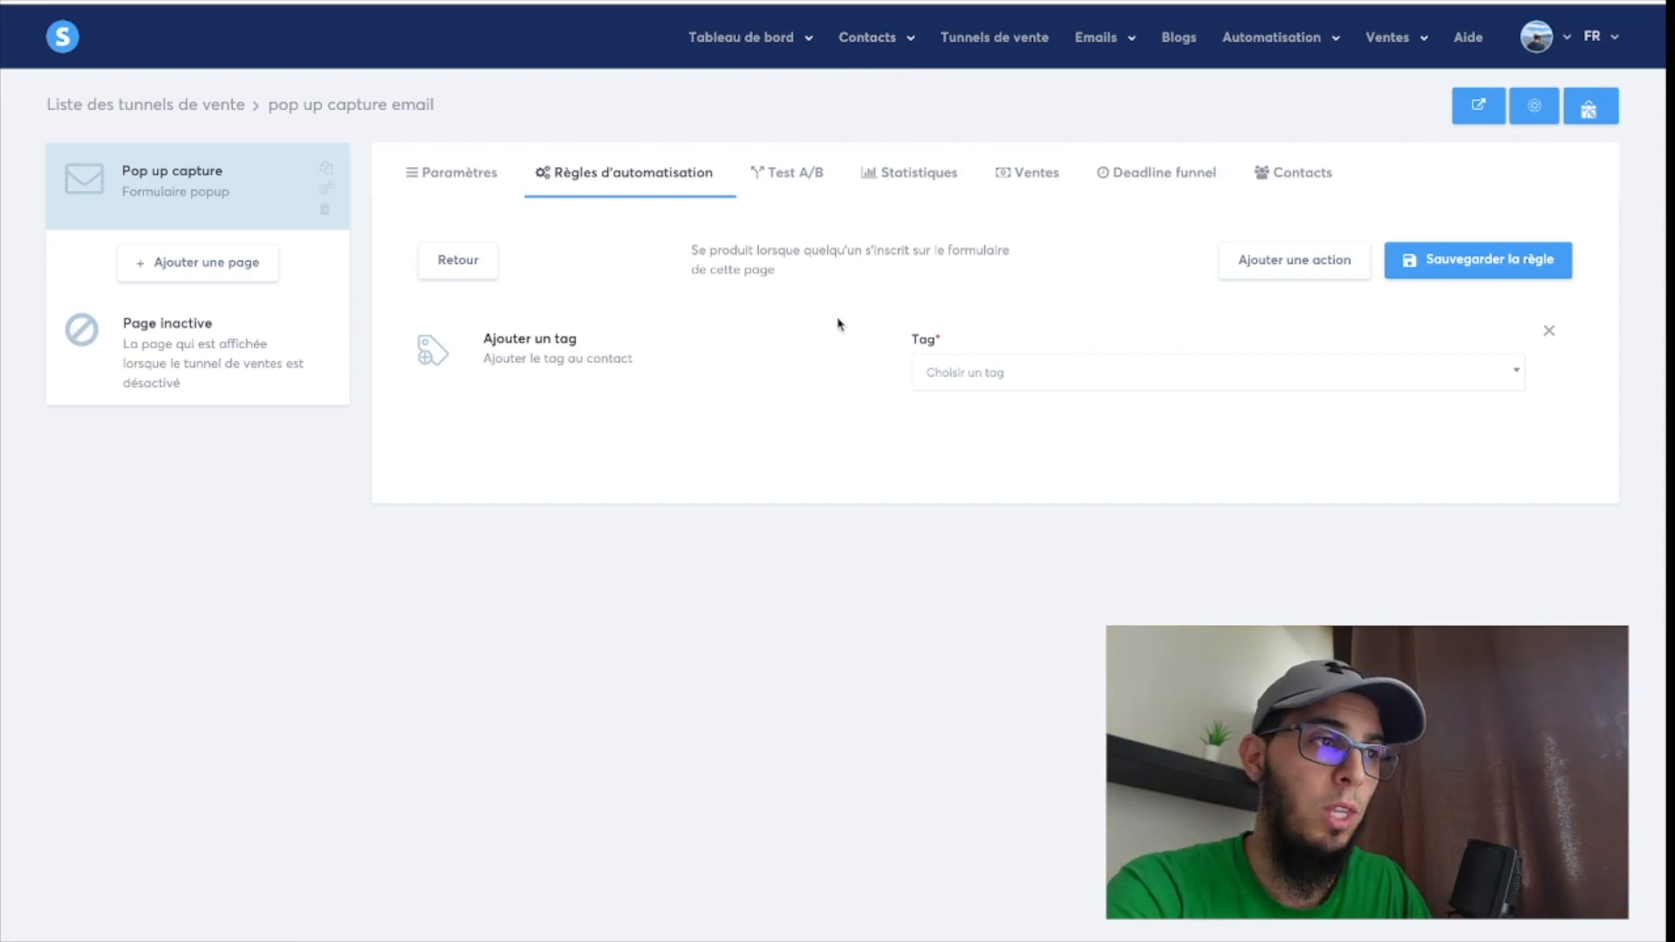
left_click(1471, 273)
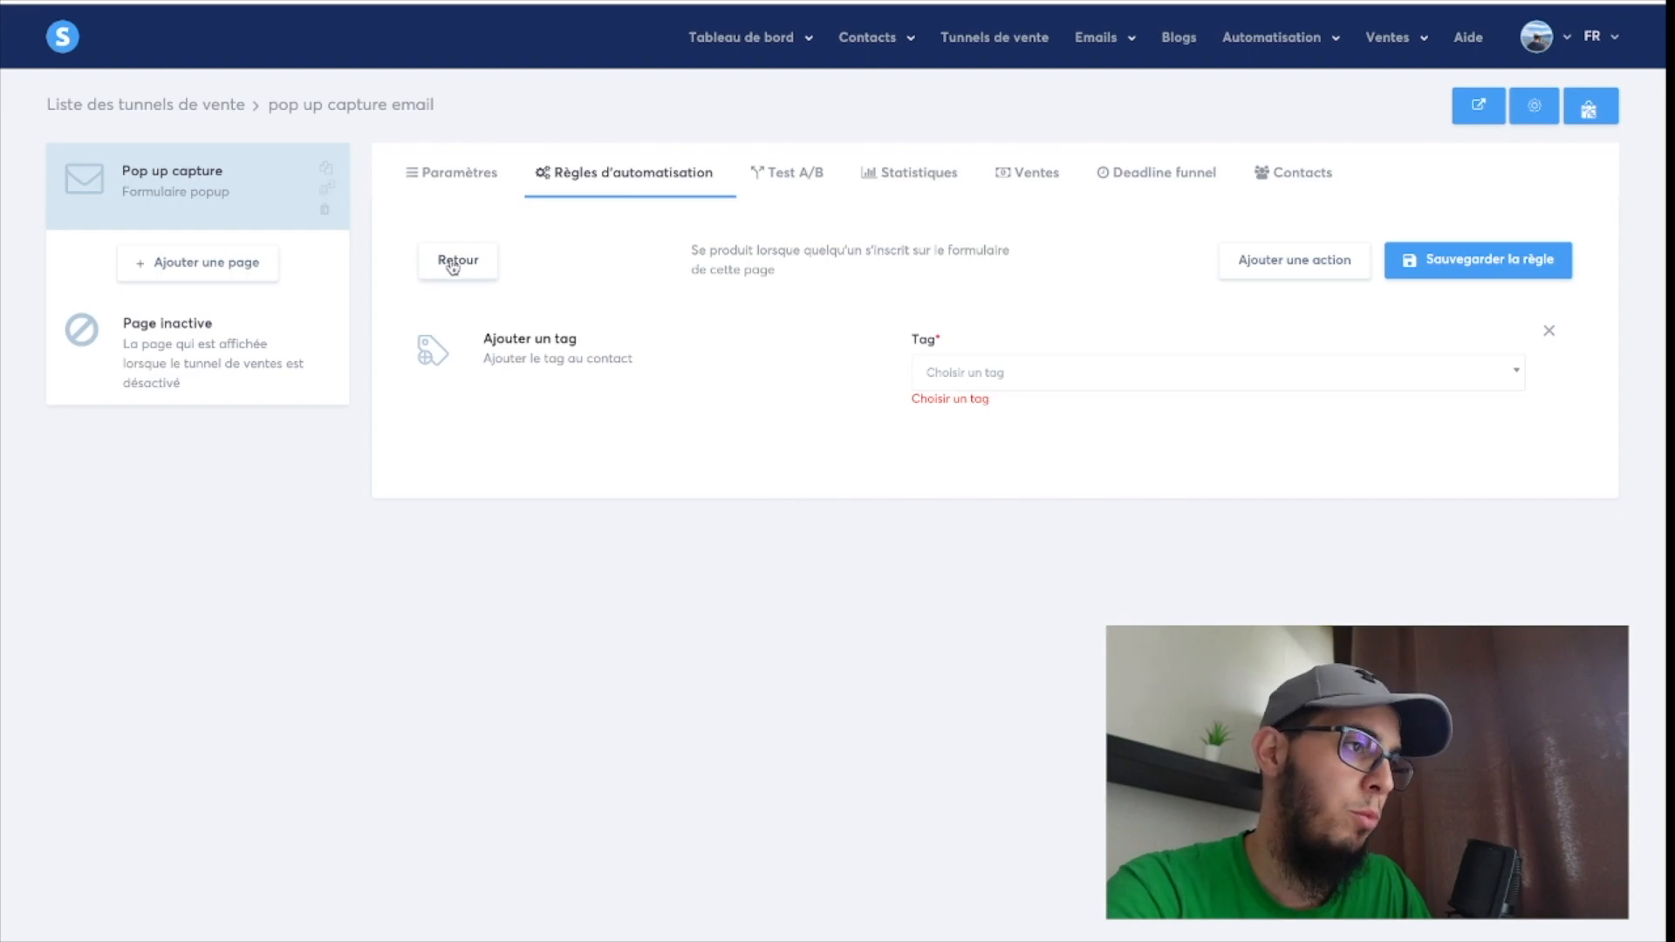
Return to the "Pop up capture" step, reopen it in the editor and review the saved pop-up layout.
left_click(250, 192)
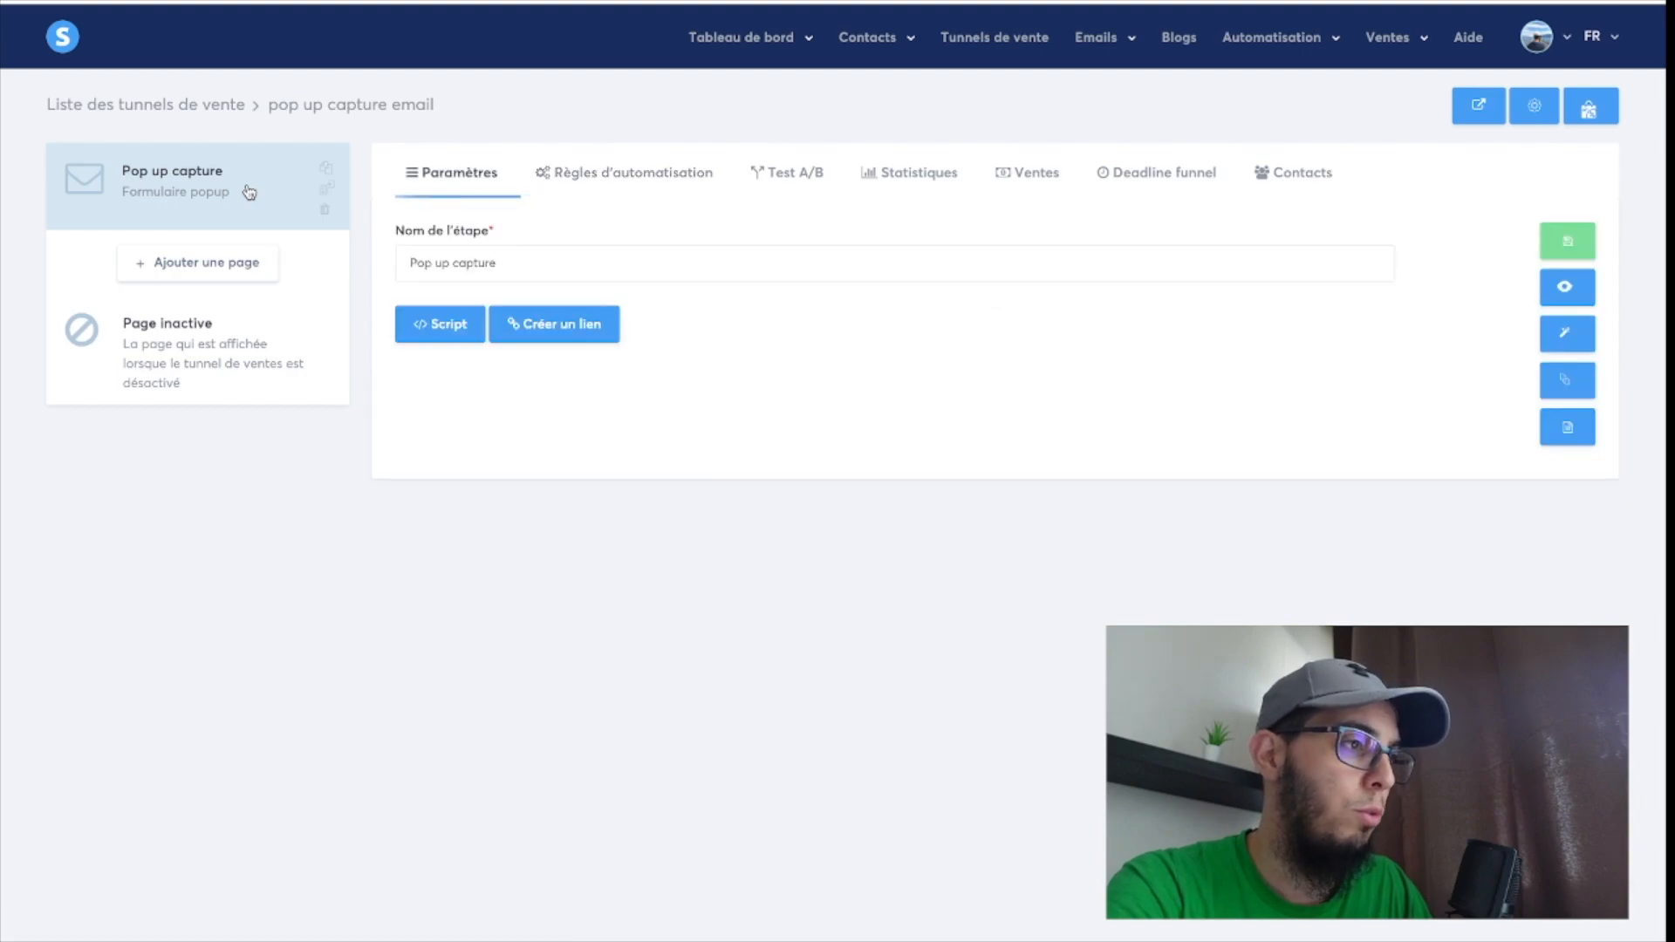
left_click(1586, 343)
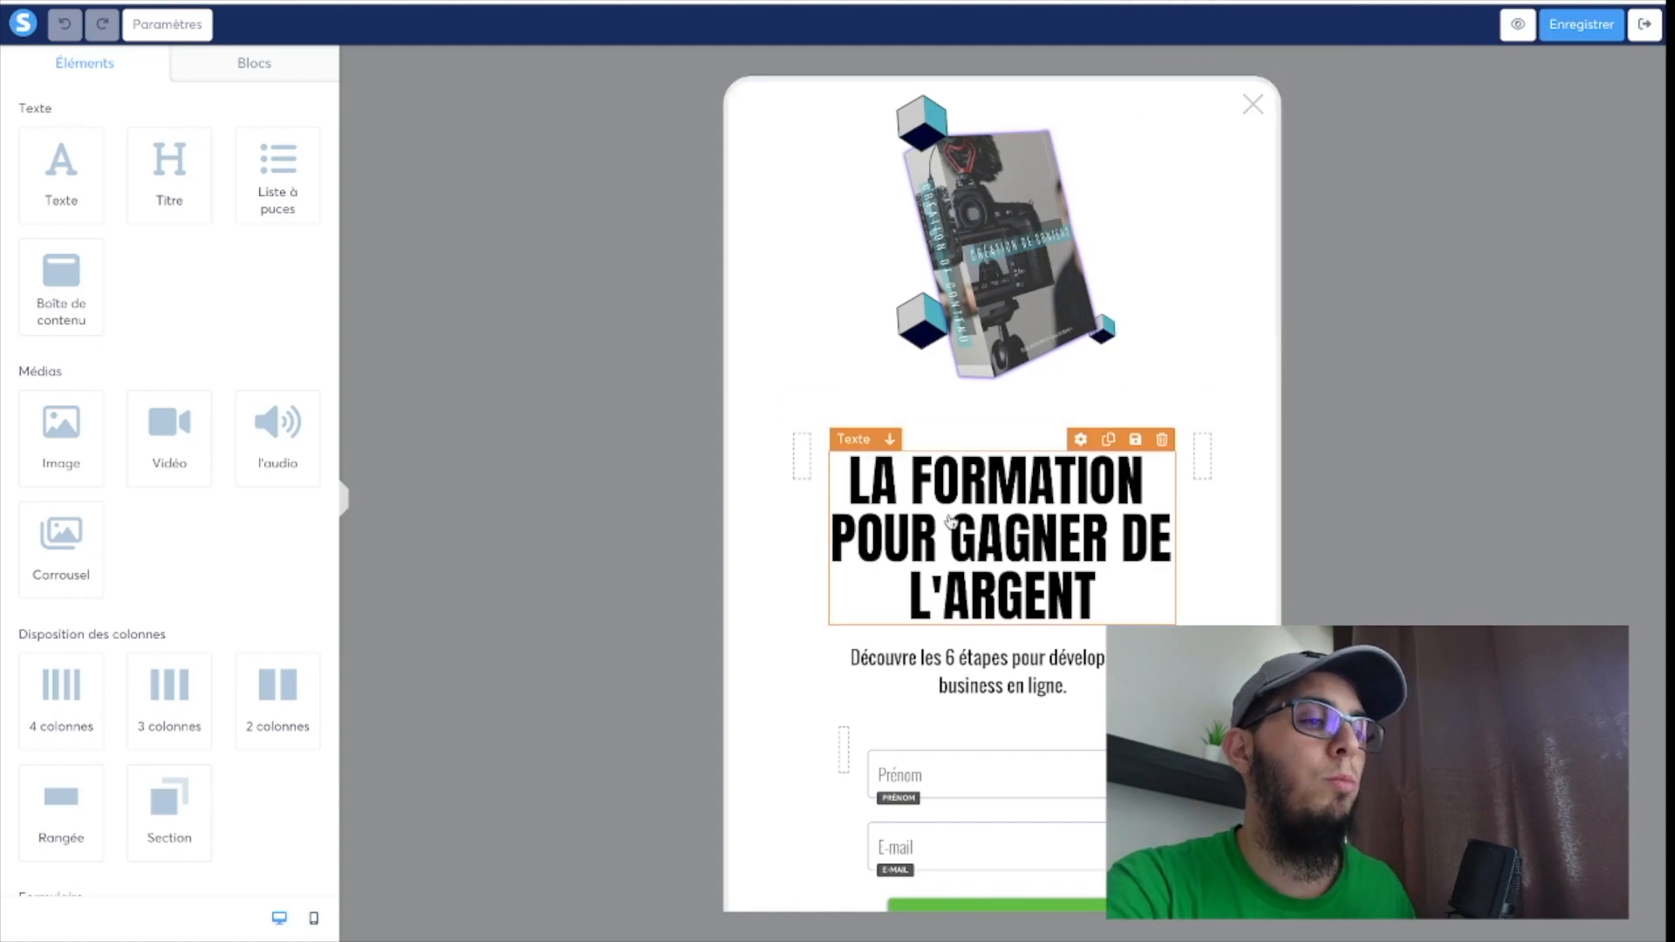
scroll(939, 559, "down", 1)
scroll(939, 559, "up", 1)
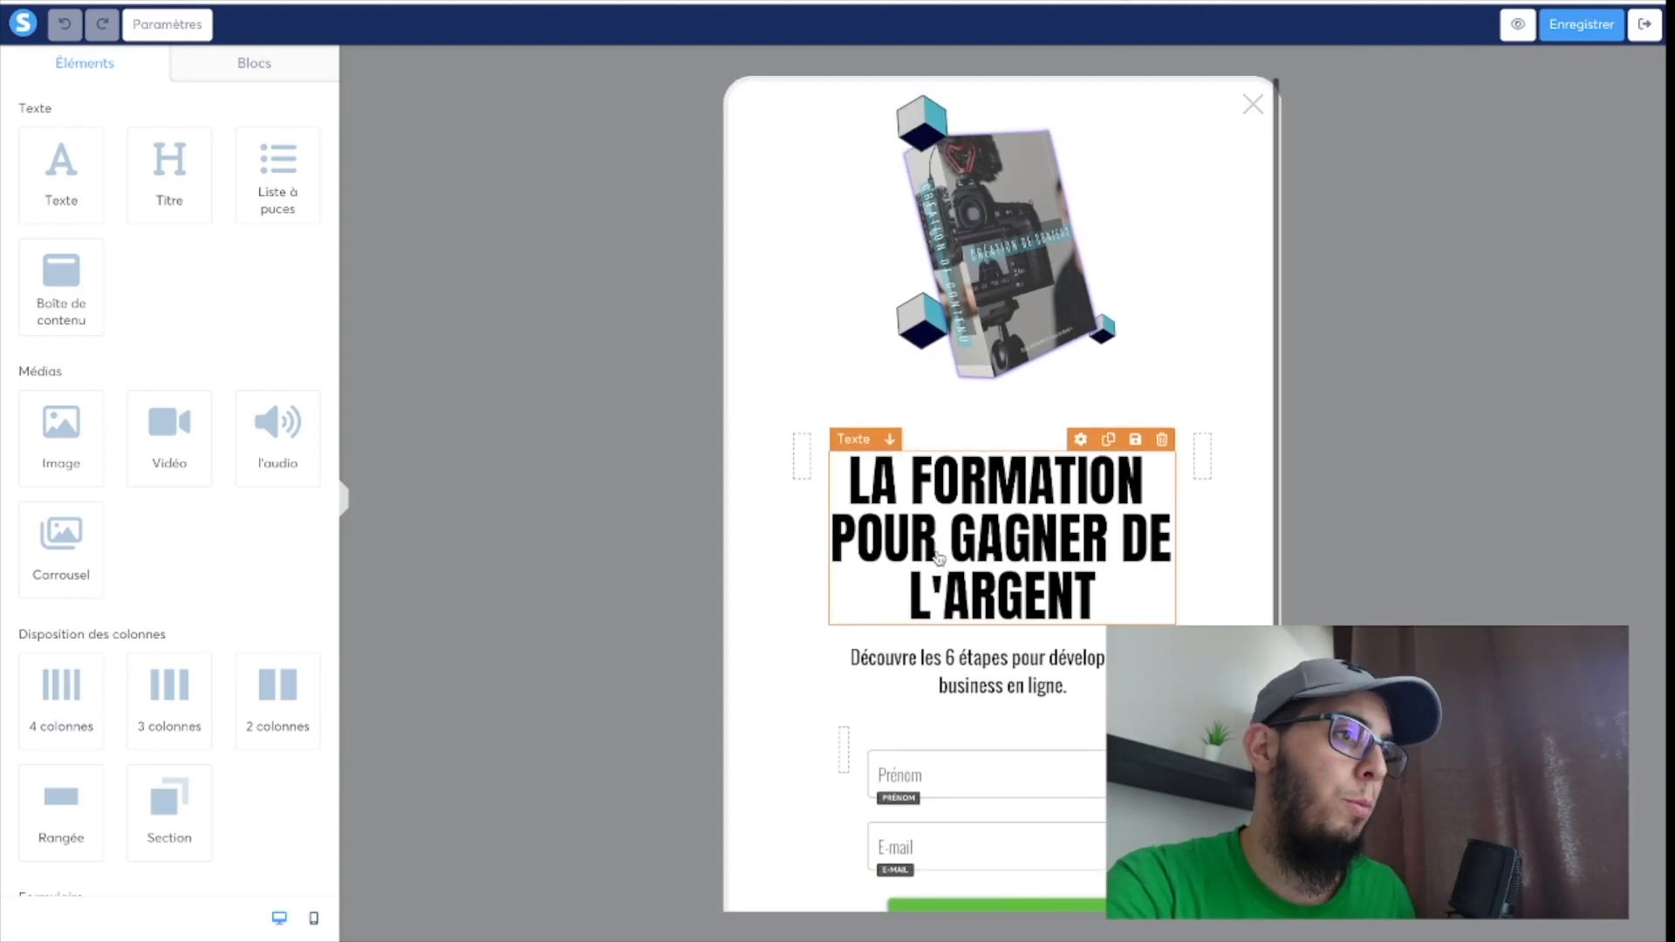
scroll(939, 558, "down", 1)
scroll(939, 559, "up", 1)
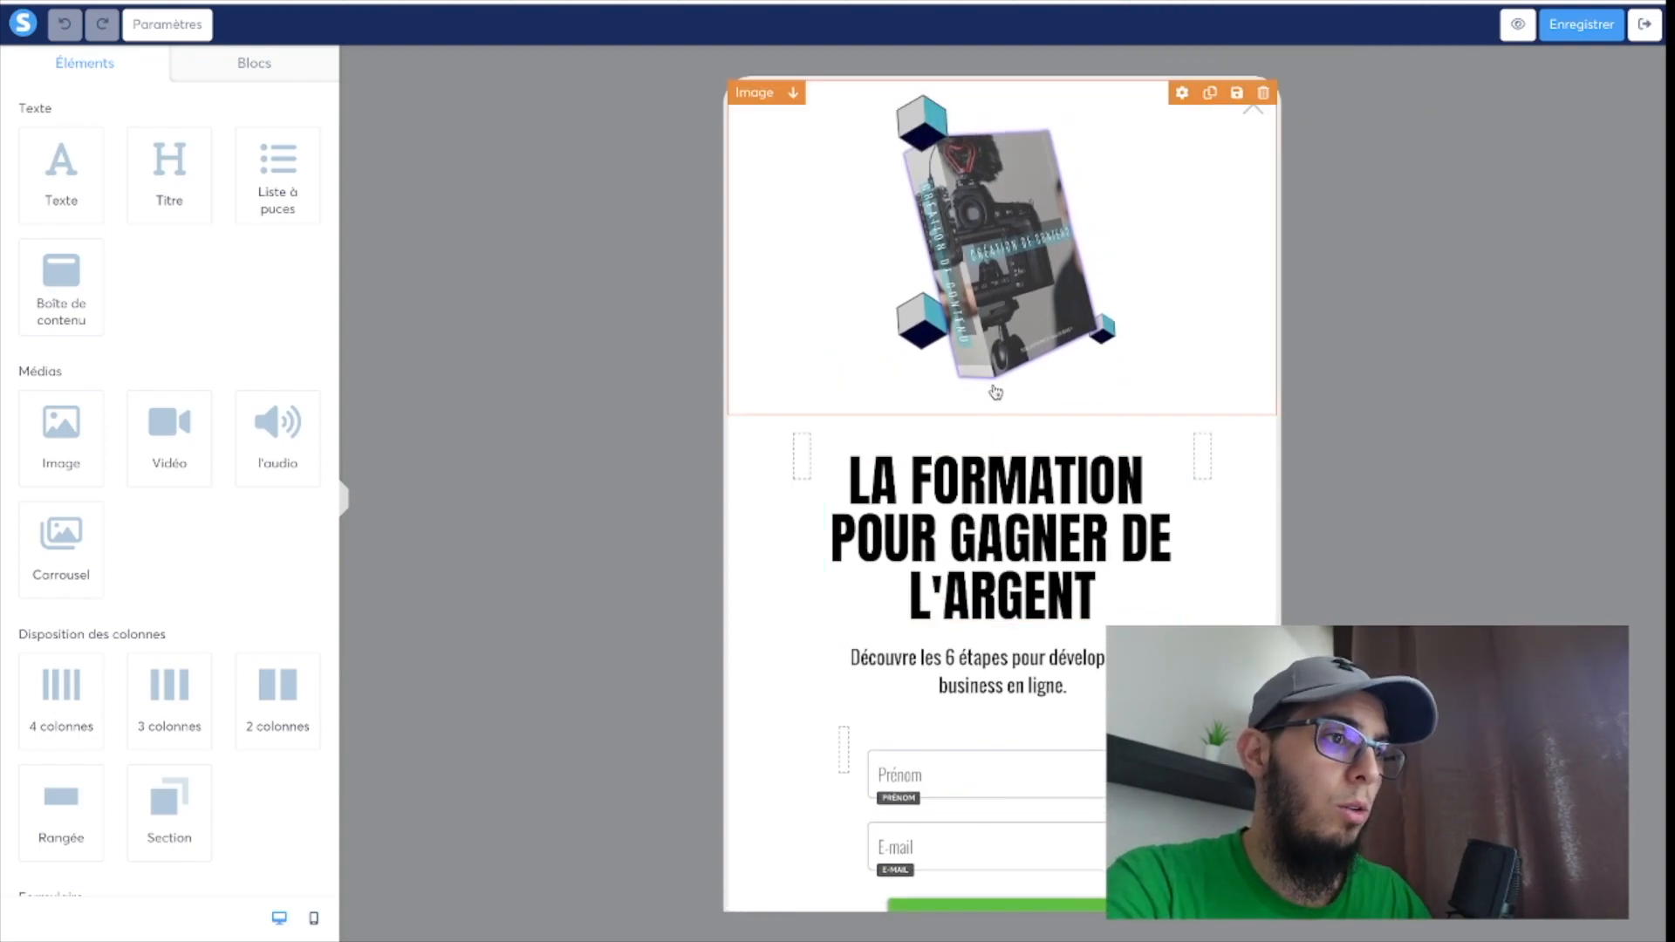
scroll(992, 392, "down", 1)
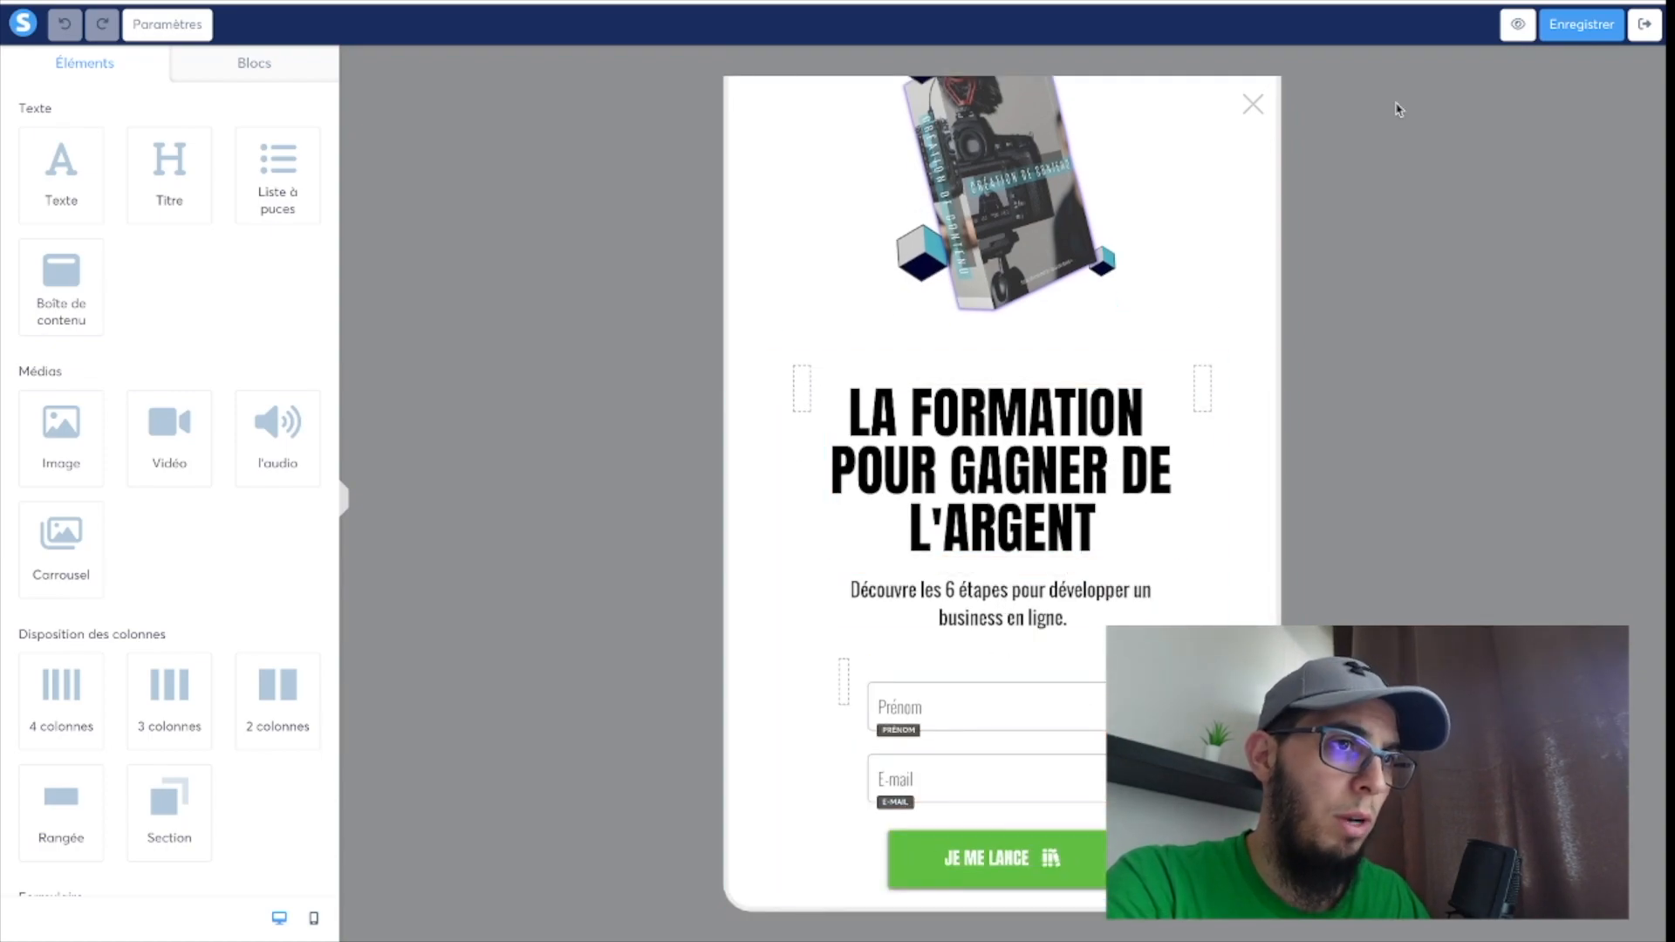
Preview the pop-up over a sample page.
left_click(1518, 29)
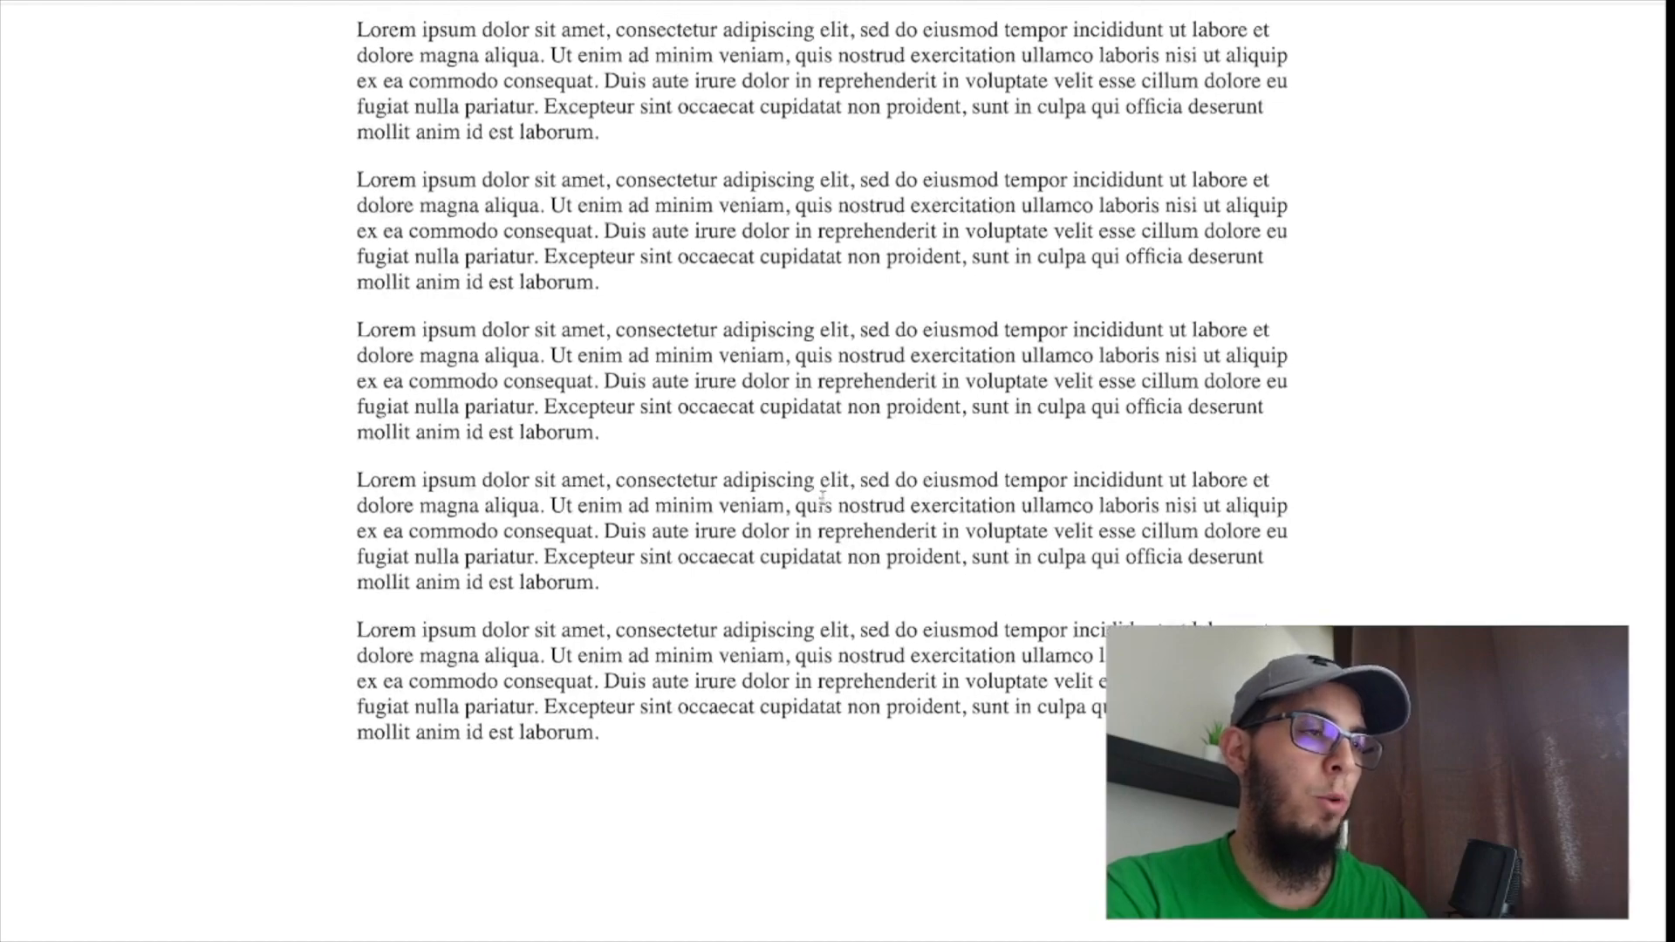
left_click(1519, 32)
left_click(1518, 31)
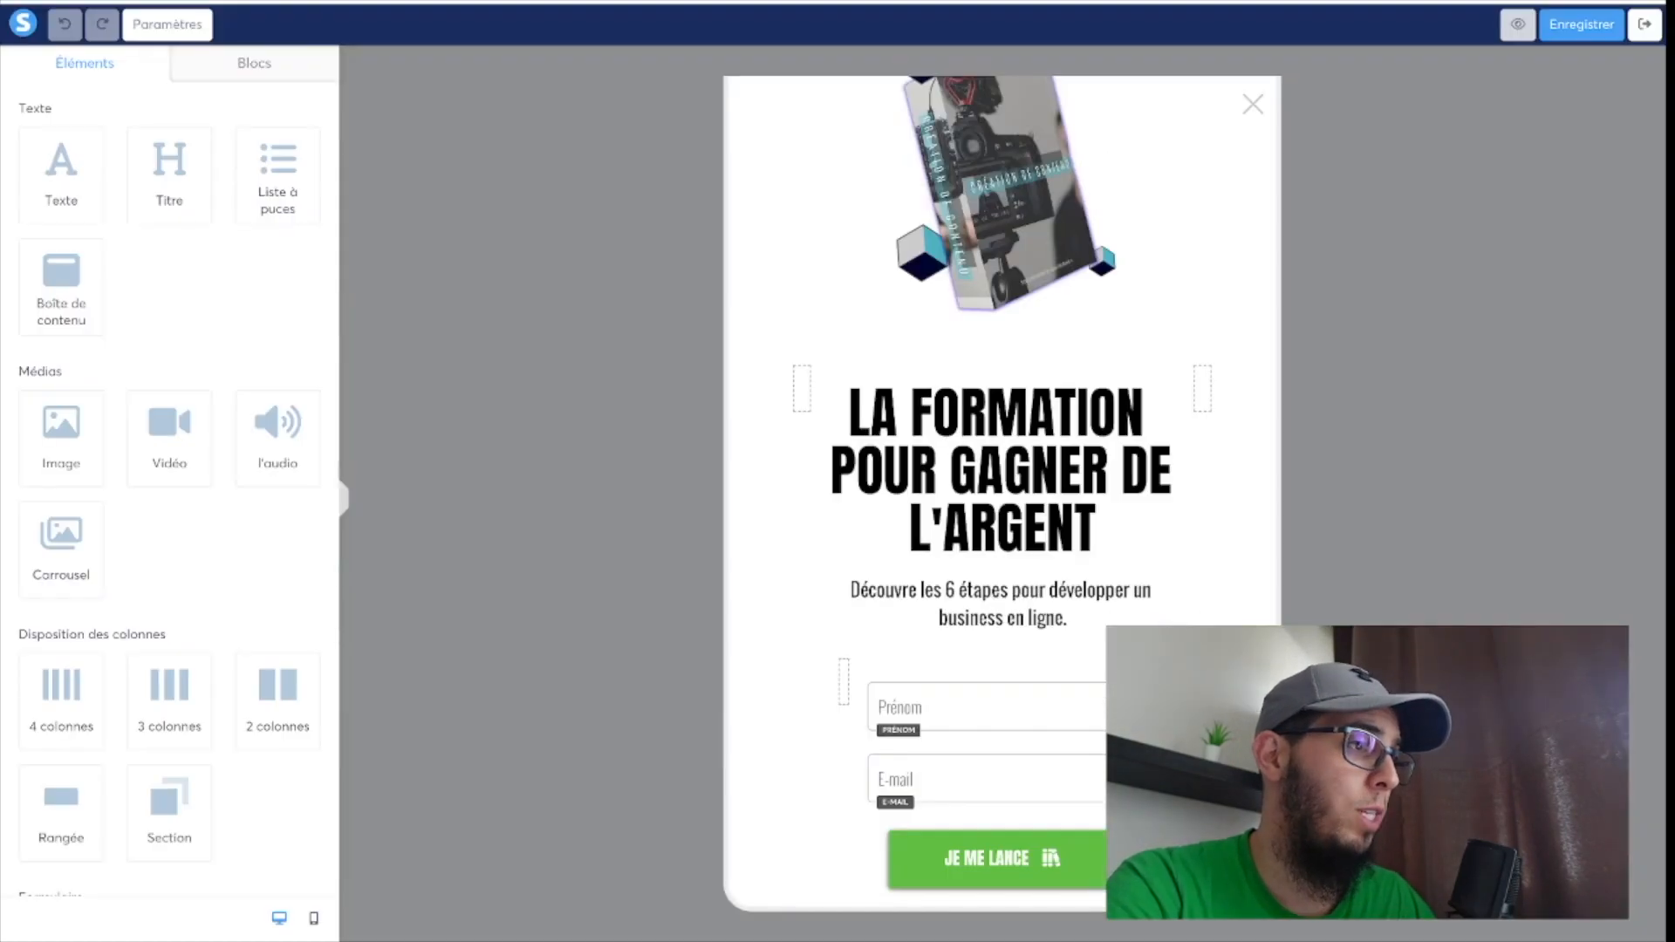
In the page settings, enable the "Délai" option and set the pop-up to display every 3 days.
left_click(180, 29)
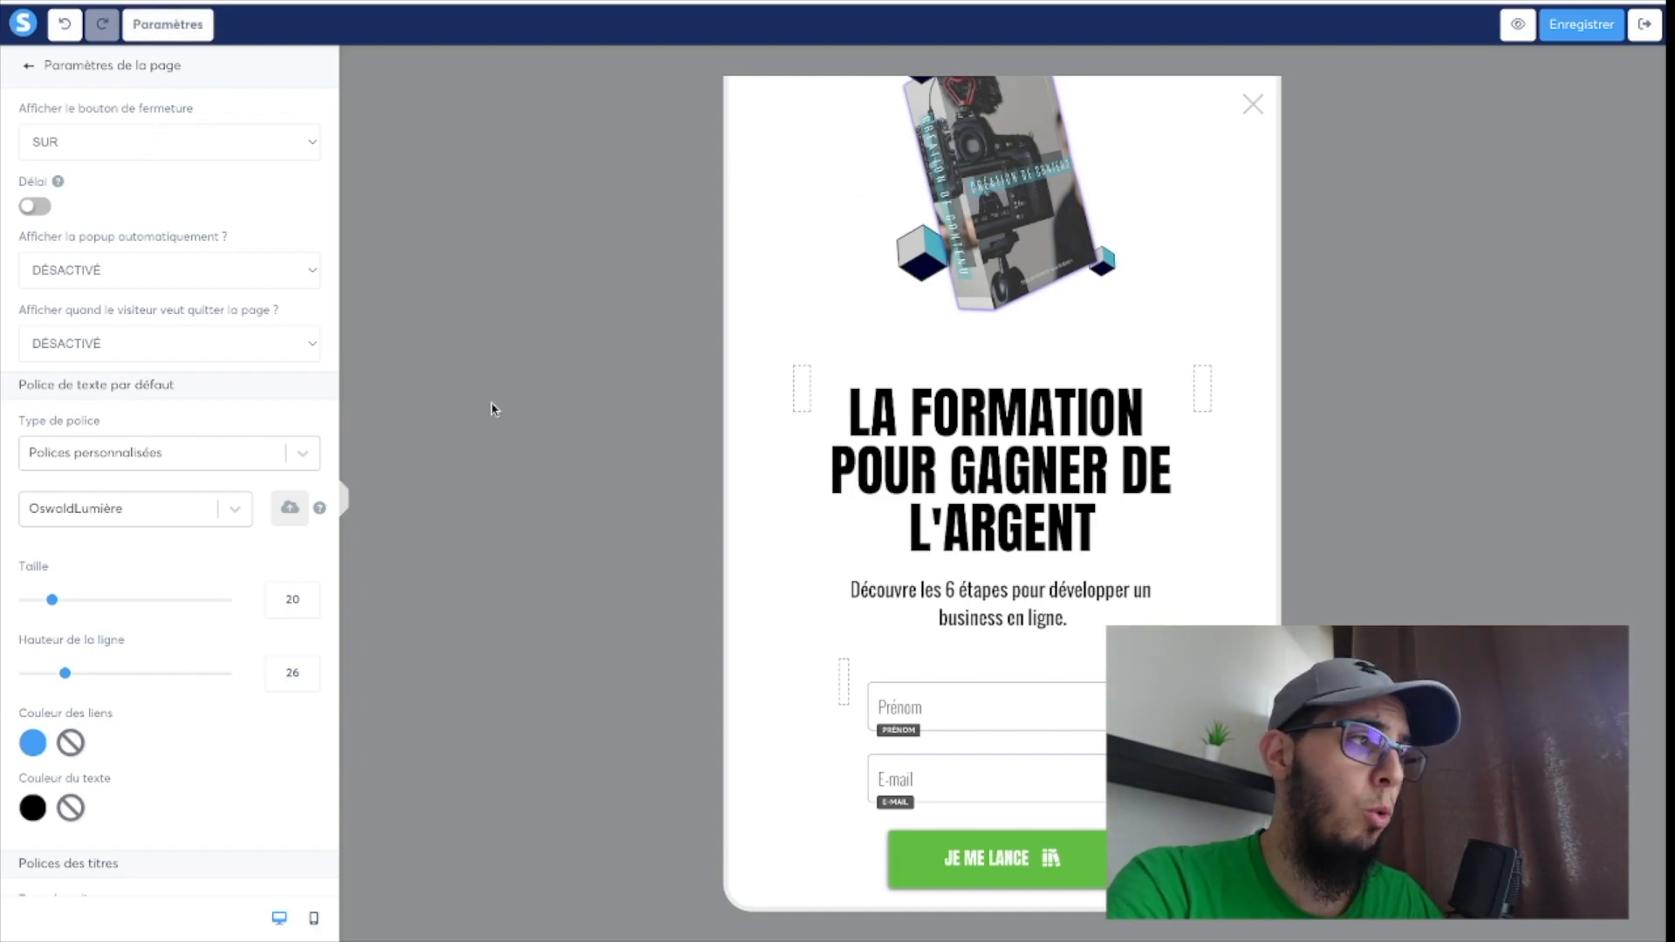
left_click(35, 207)
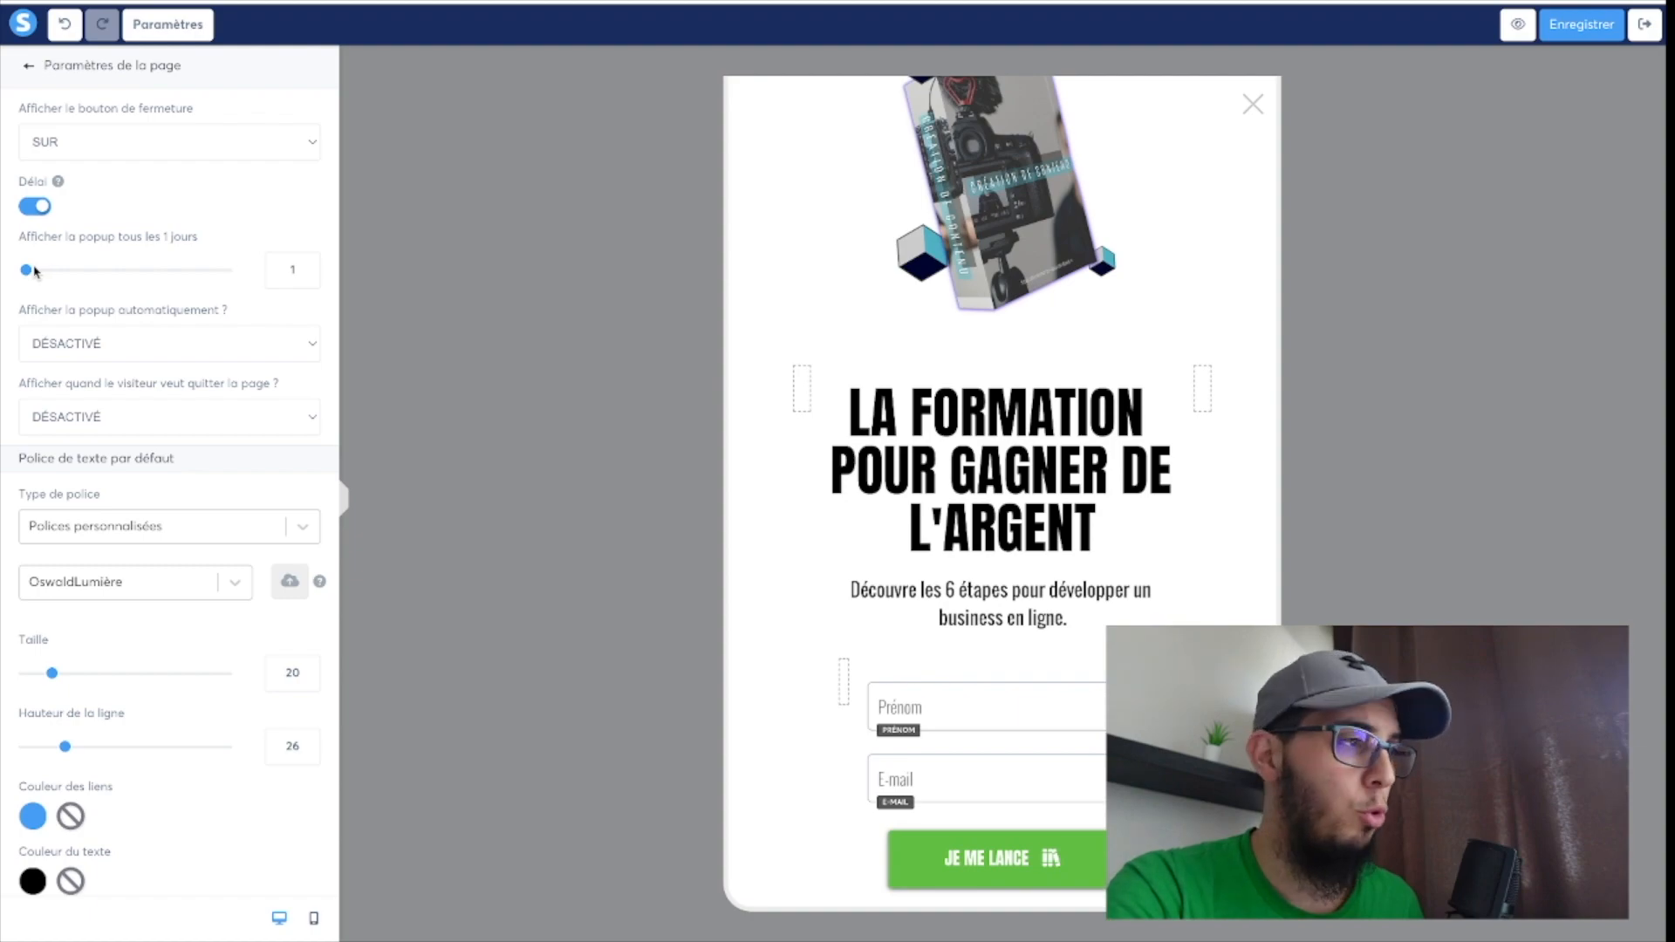
left_click_drag(29, 270, 37, 272)
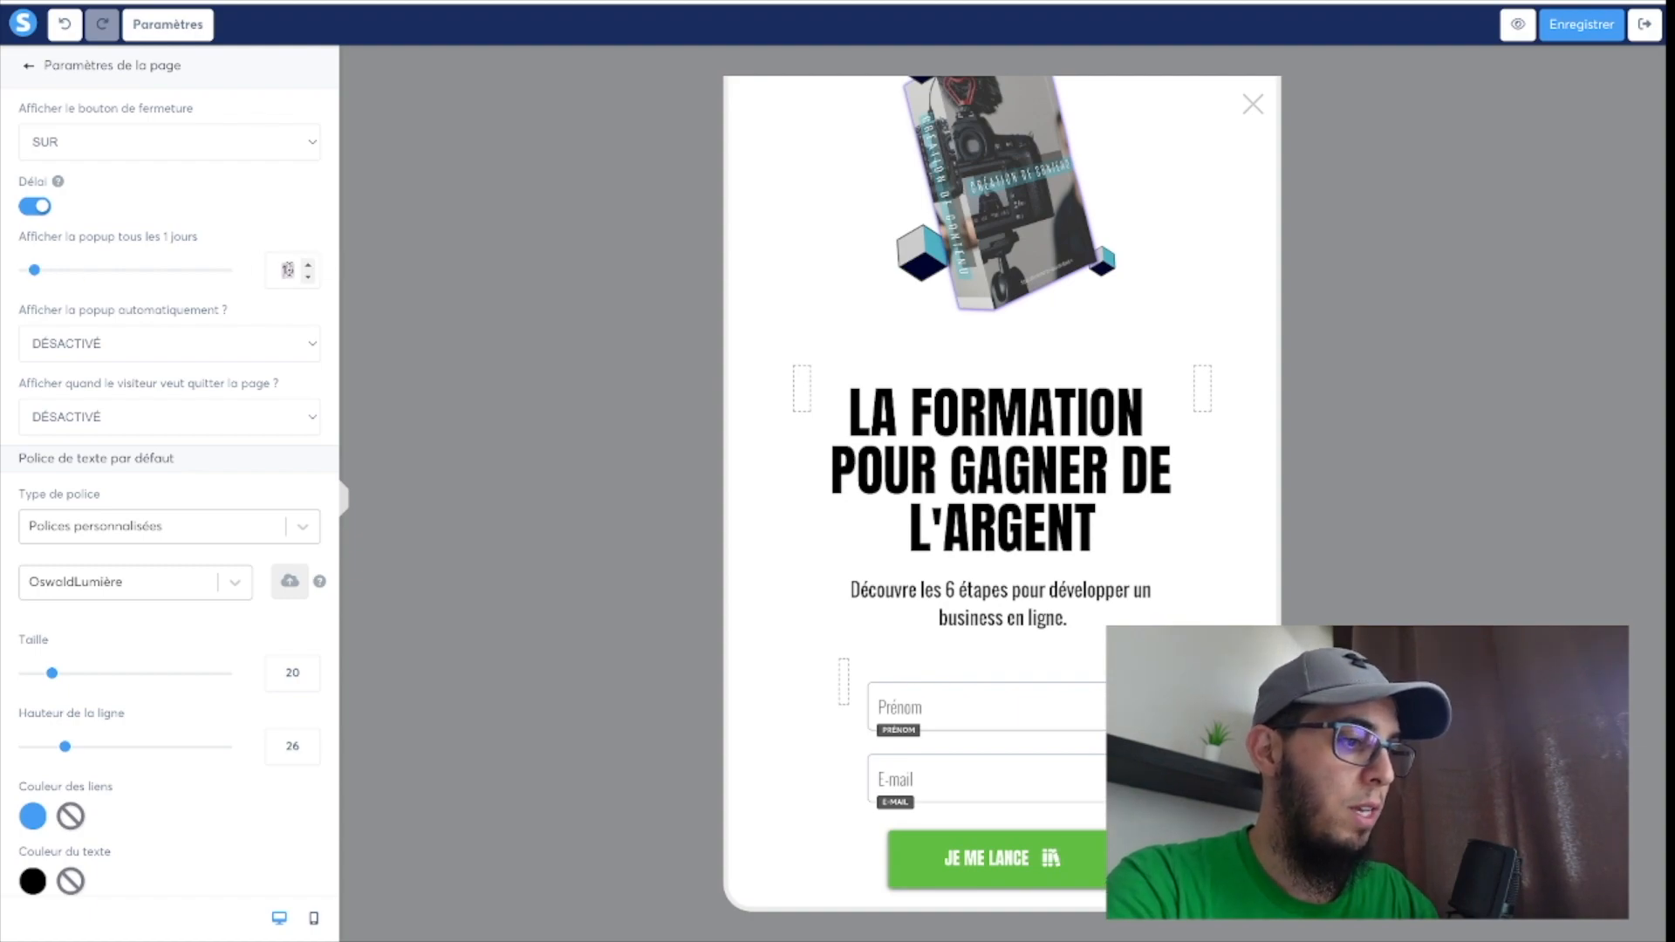
double_click(288, 269)
type("3")
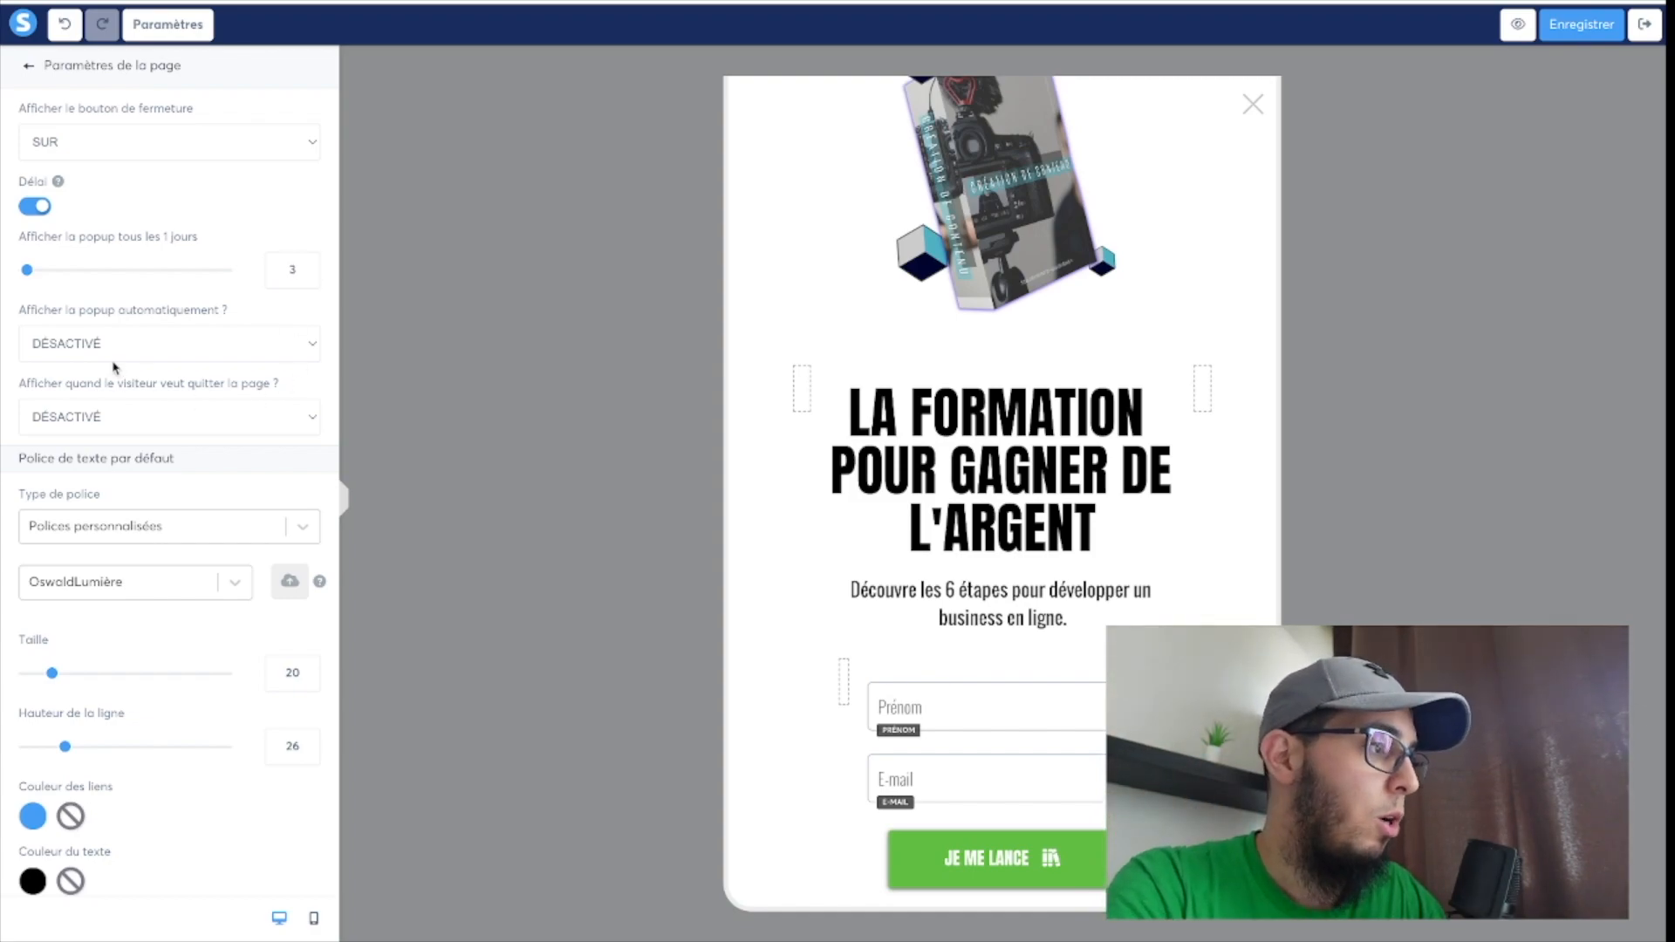
Turn on automatic display of the pop-up and set it to appear after 20 seconds.
left_click(139, 345)
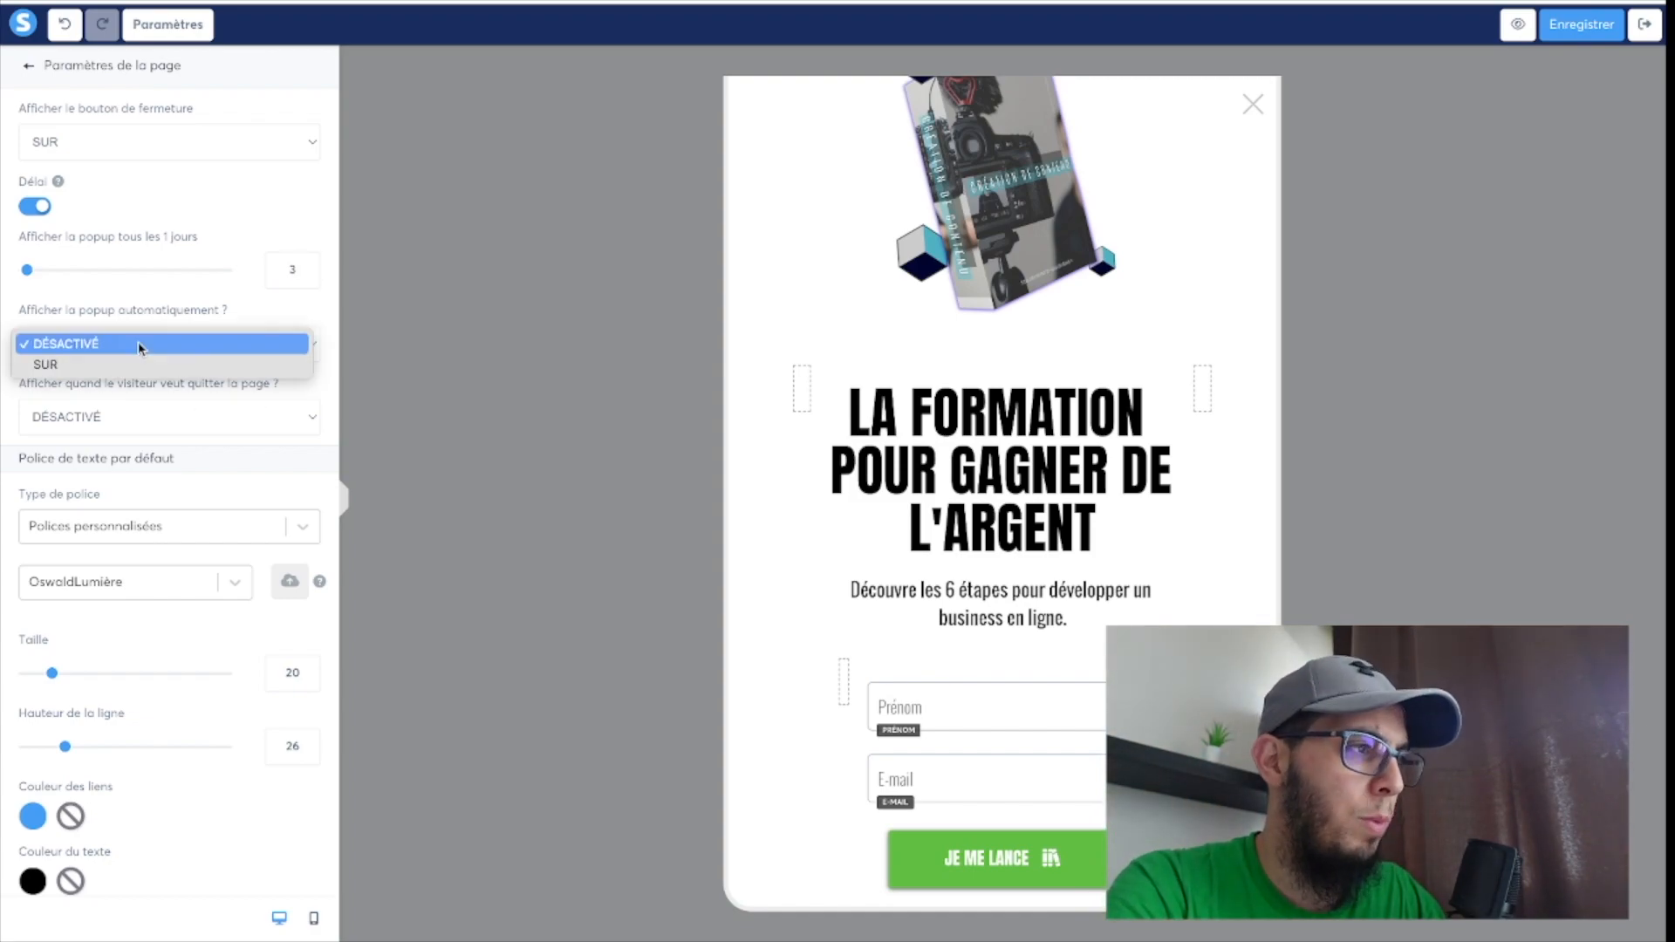
left_click(136, 363)
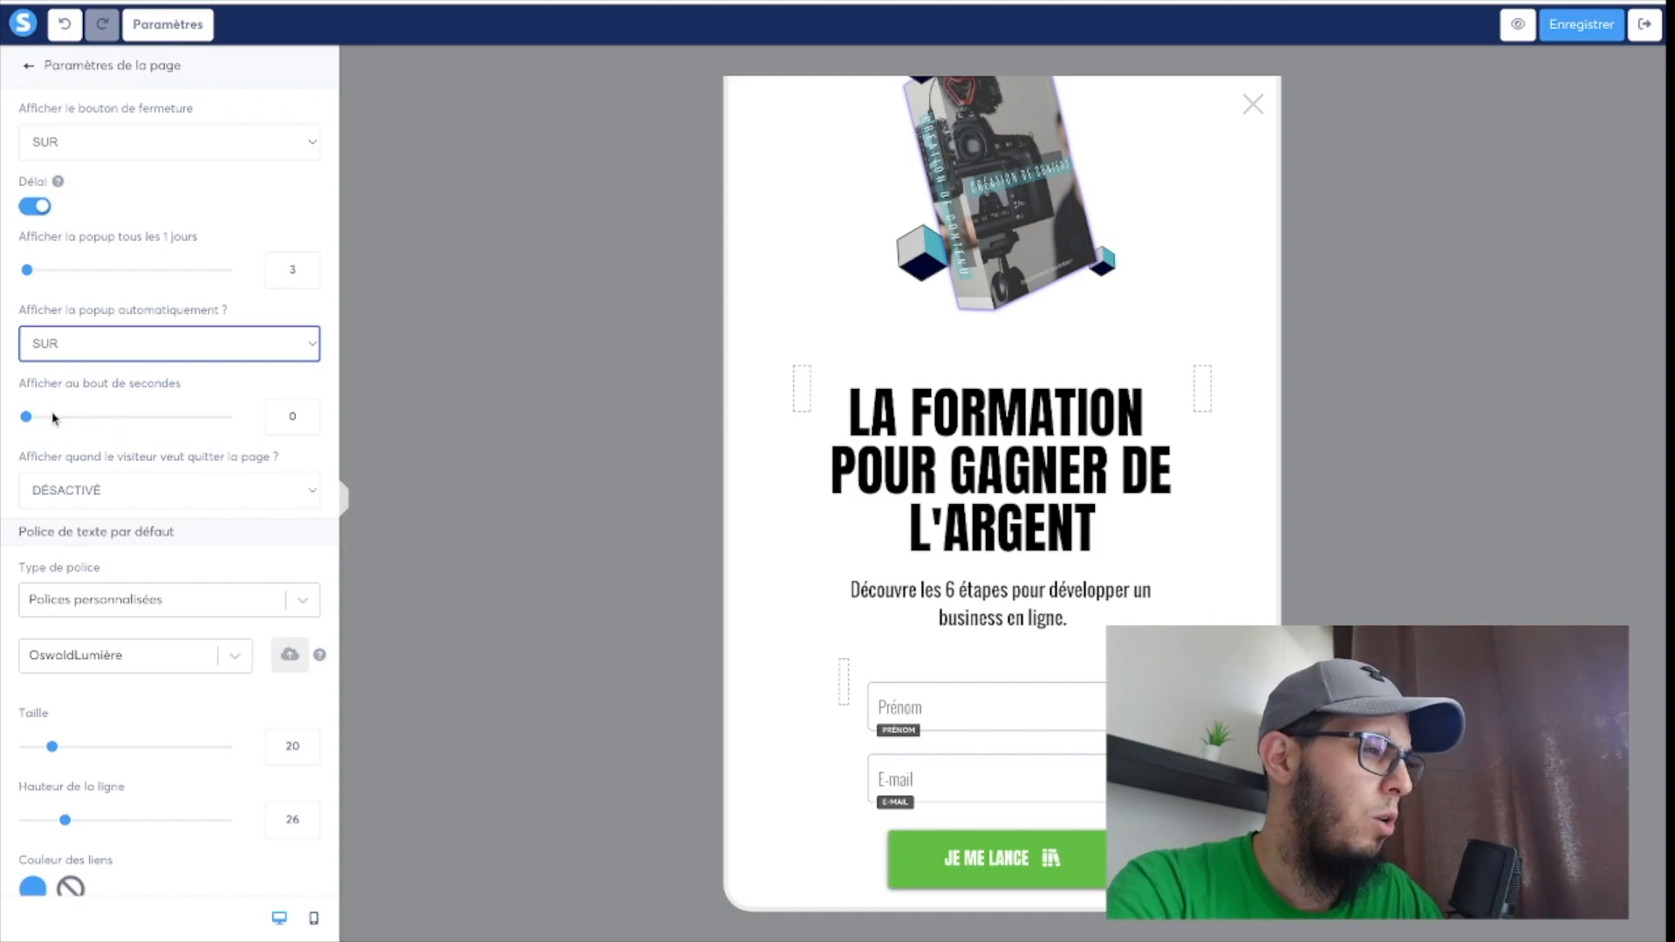
left_click(289, 420)
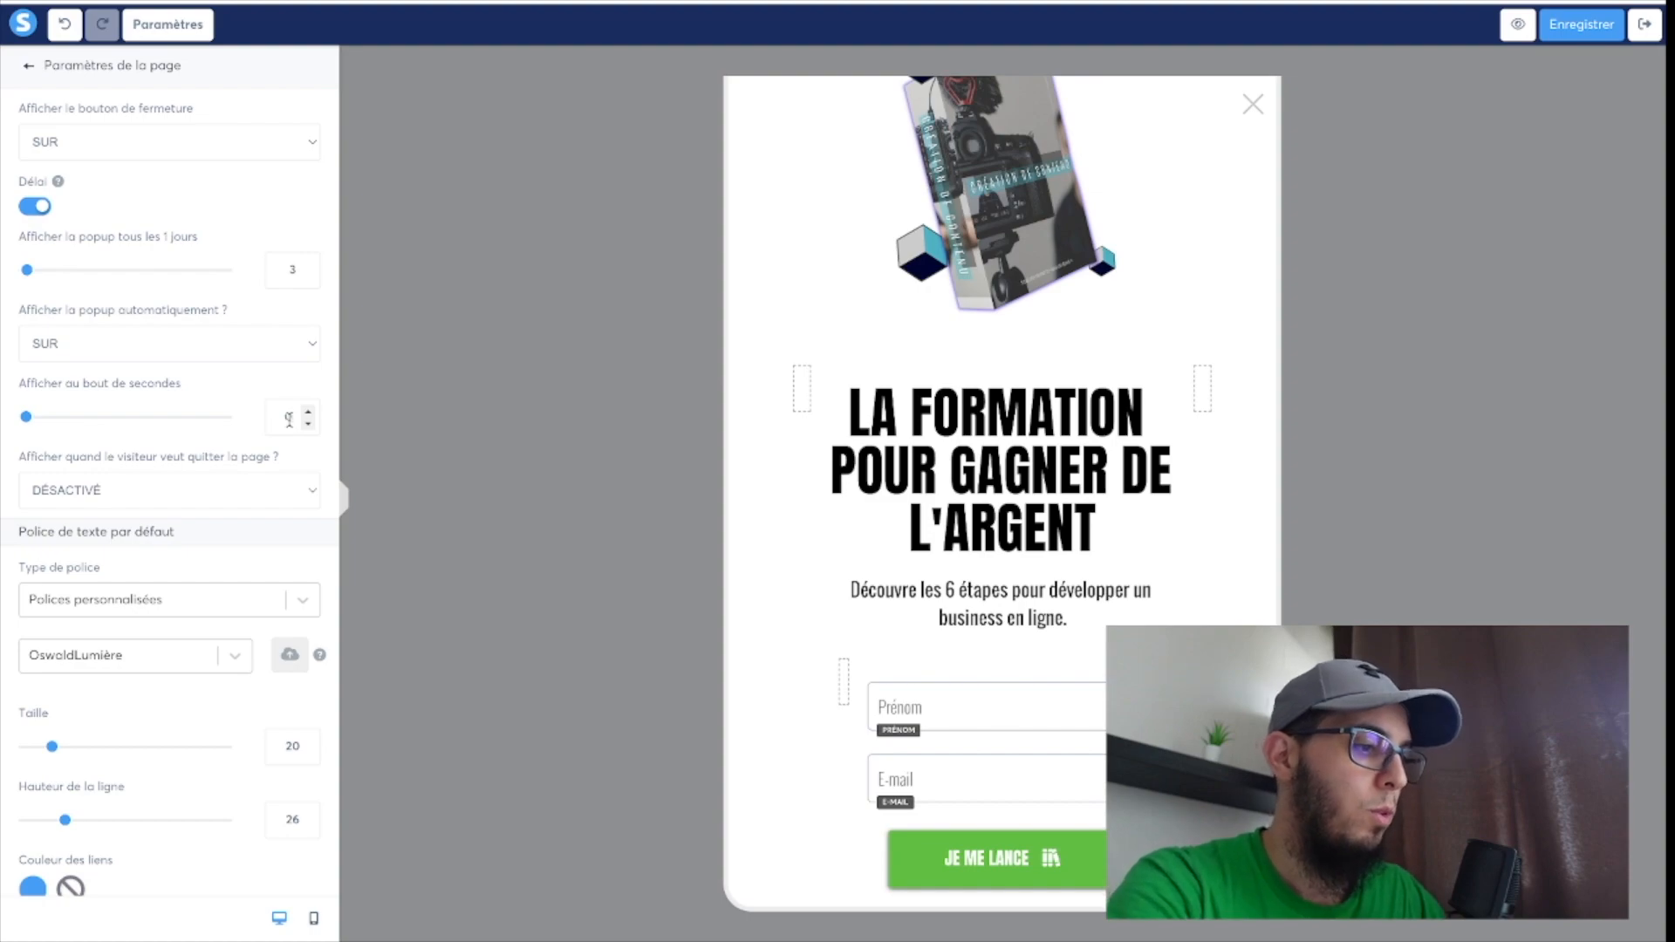
type("20")
key("BackSpace")
key("BackSpace")
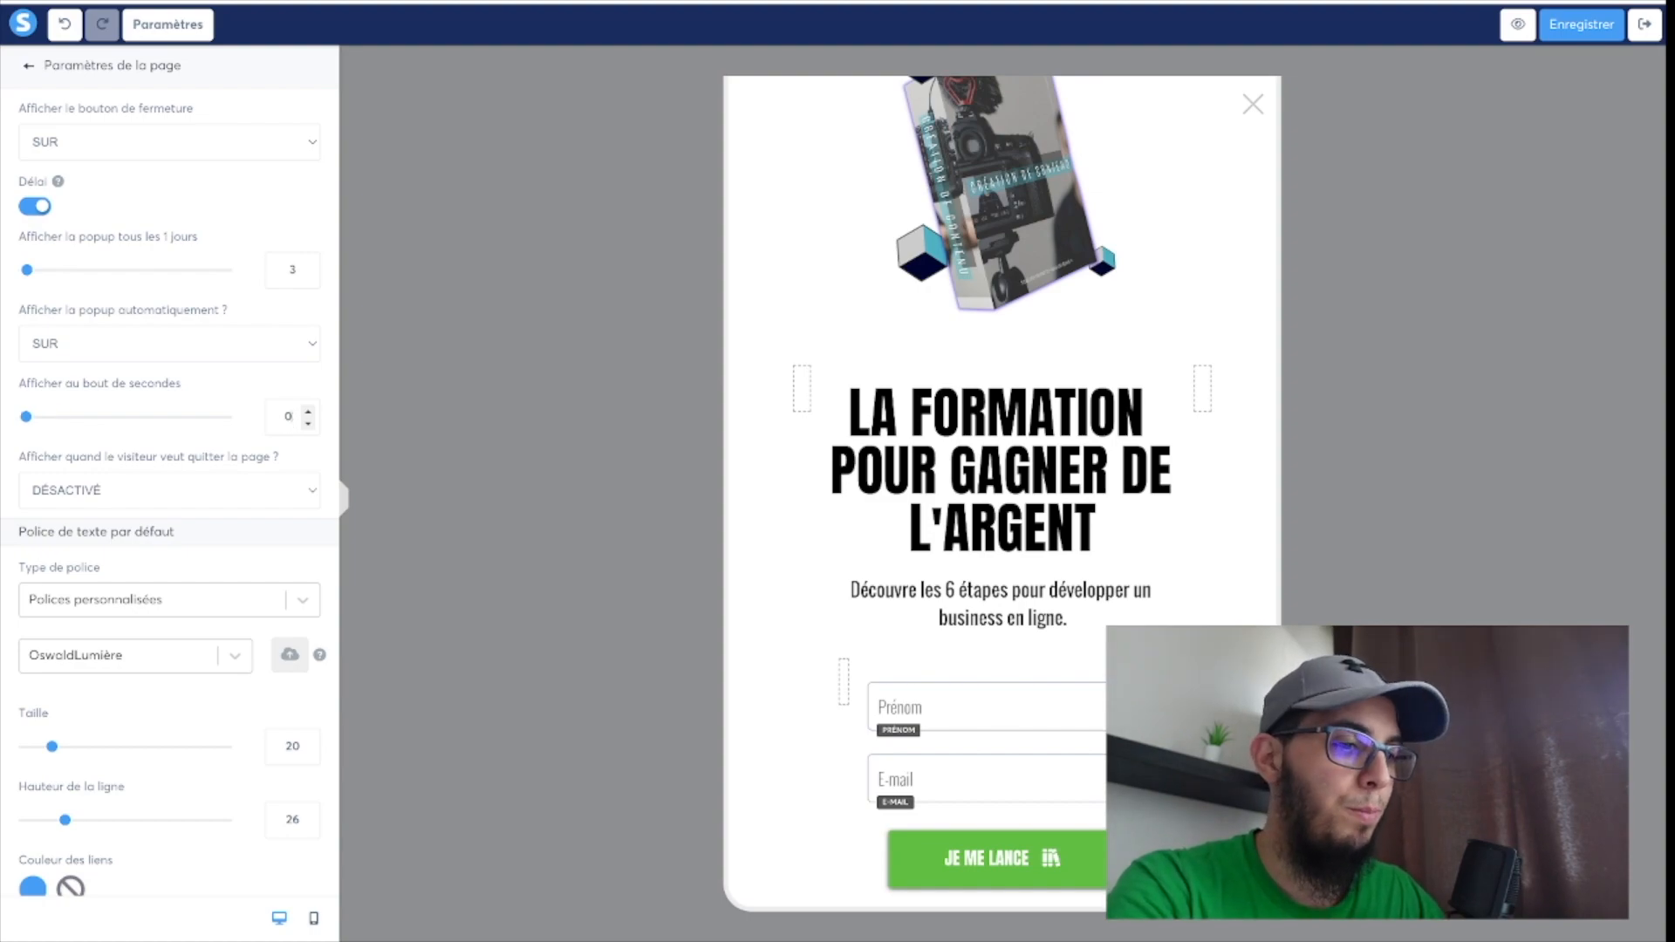
key("BackSpace")
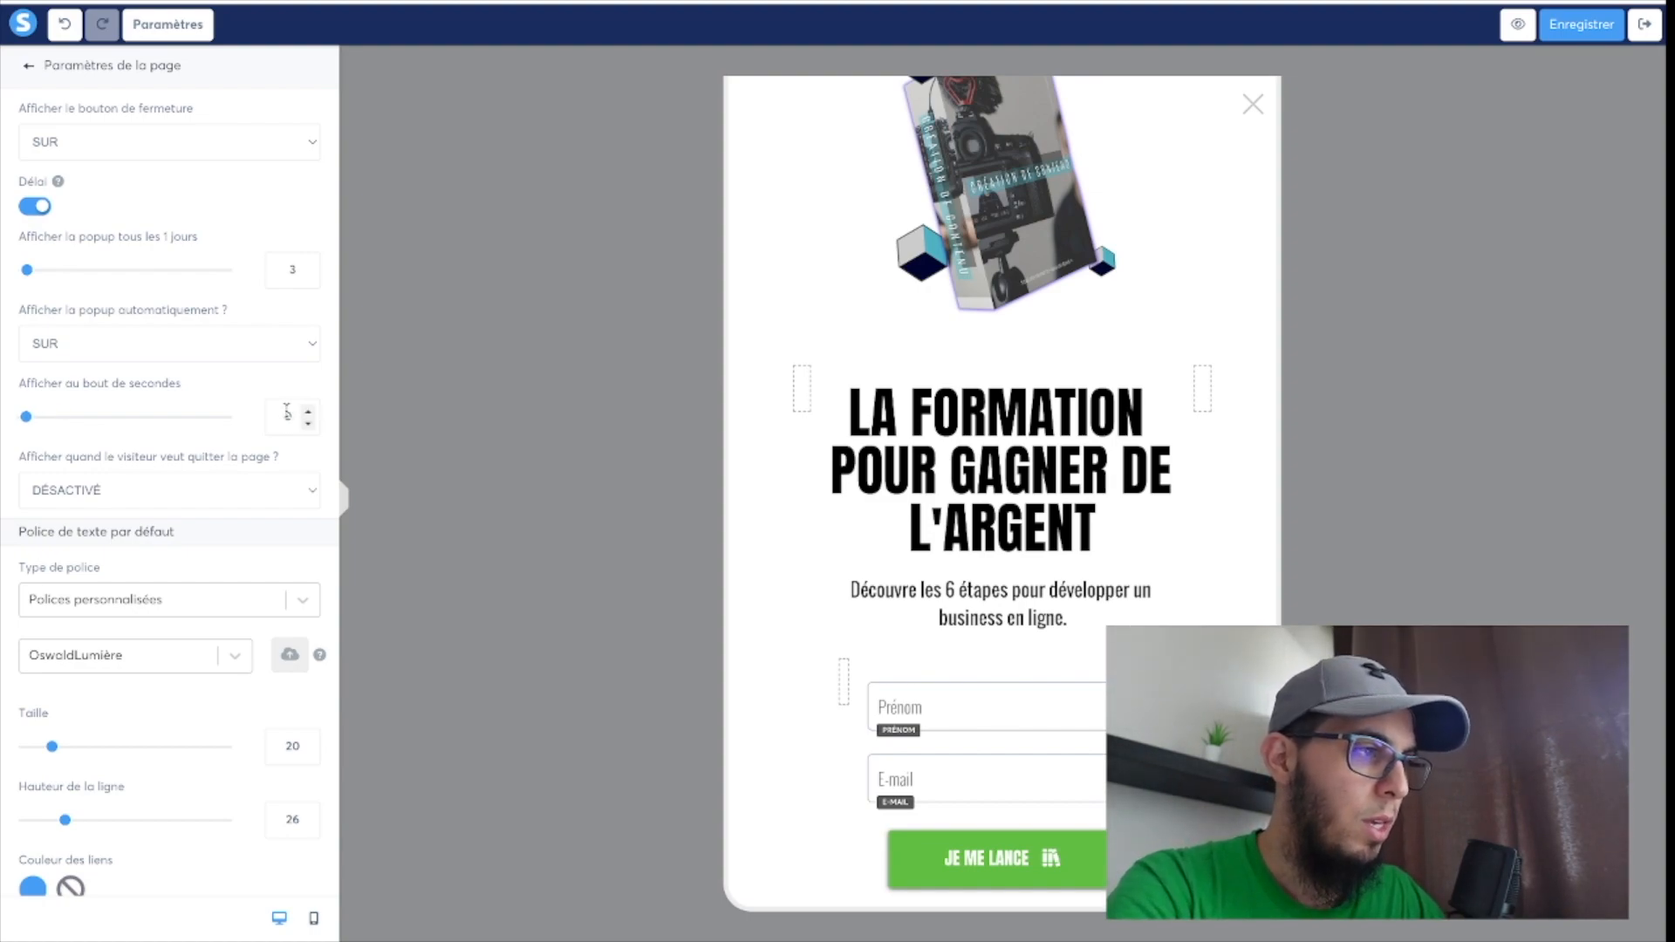
type("20")
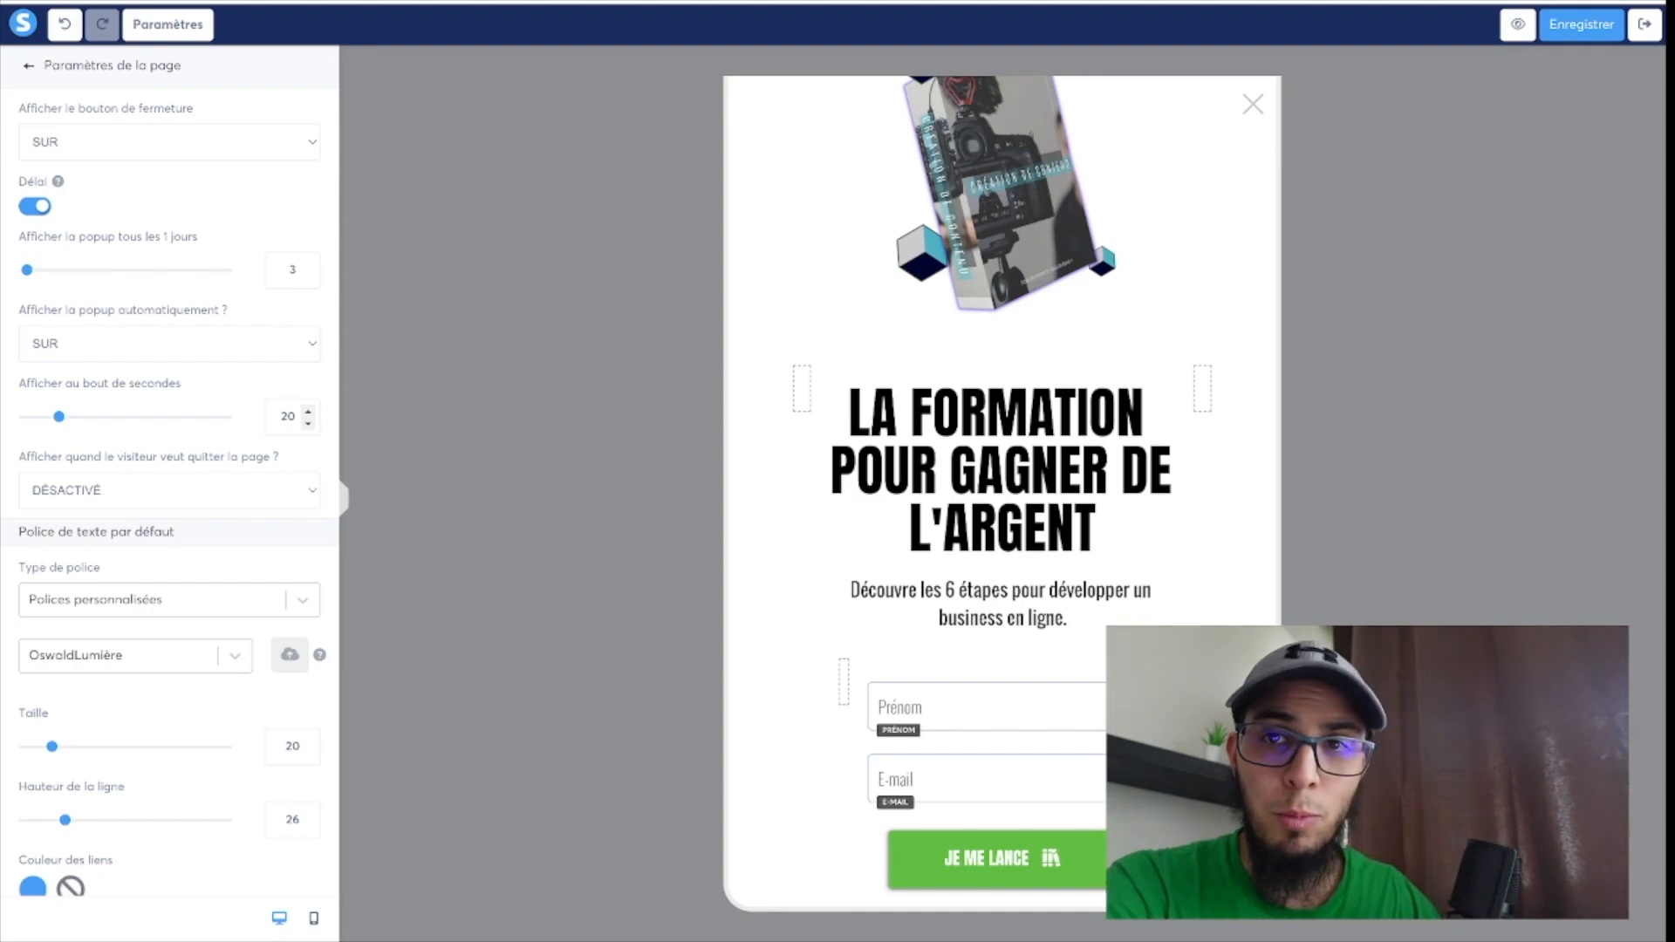
Turn on display when the visitor wants to leave the page and save the pop-up.
left_click(150, 496)
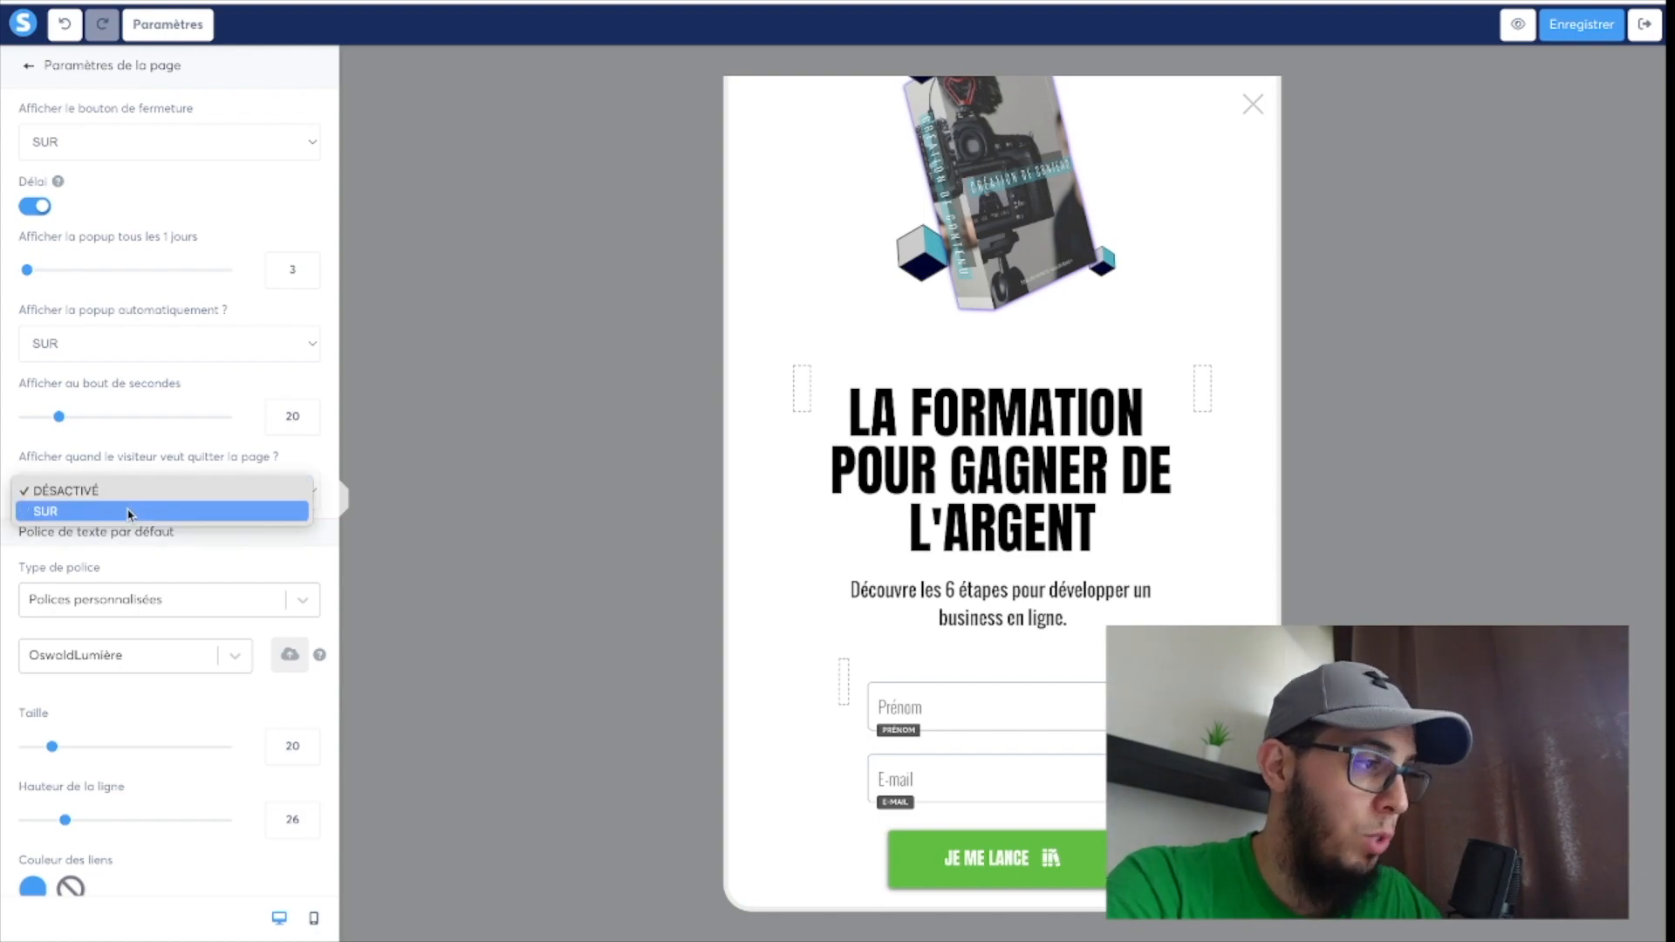
left_click(153, 511)
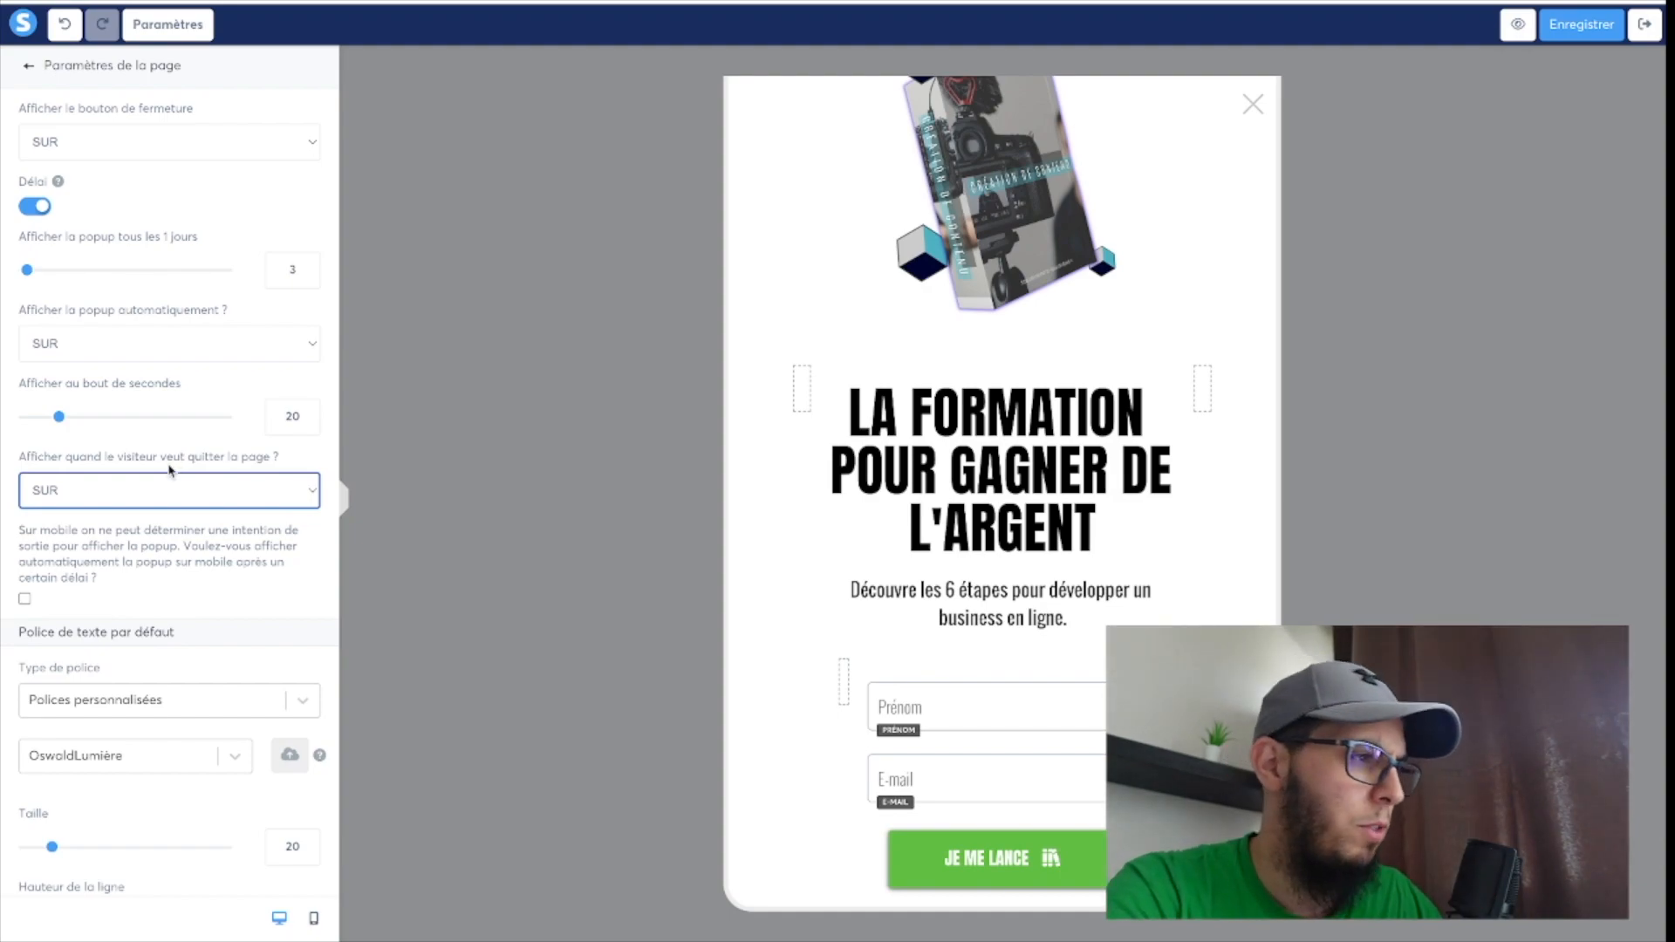
scroll(129, 548, "down", 1)
scroll(129, 548, "down", 3)
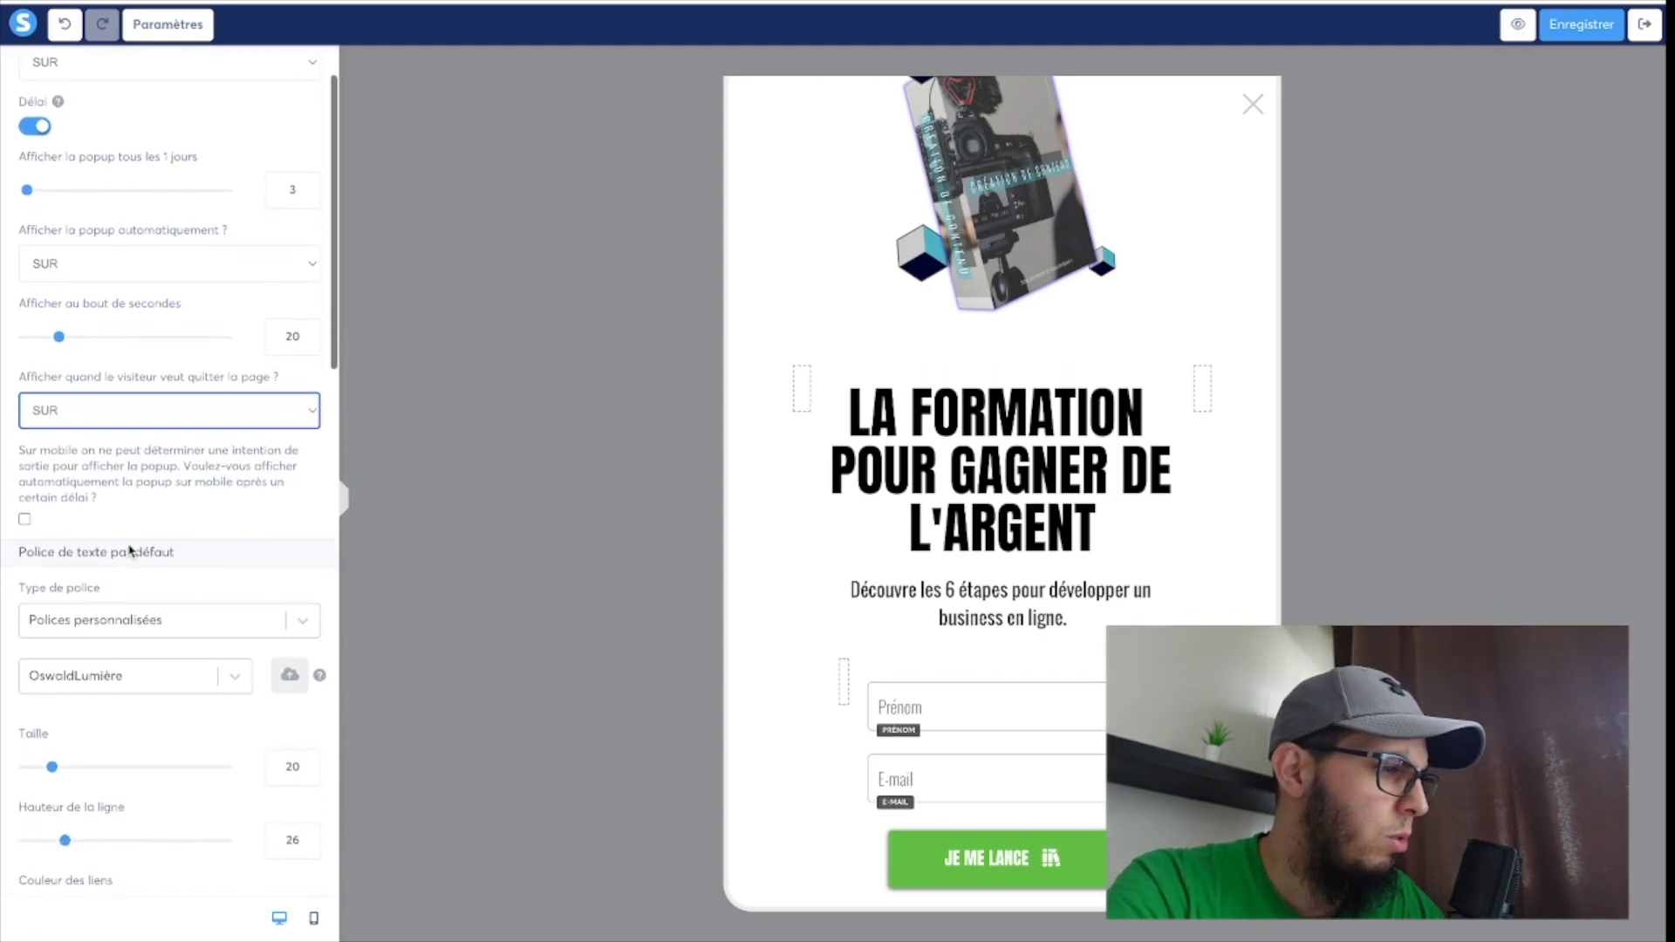
scroll(129, 548, "down", 17)
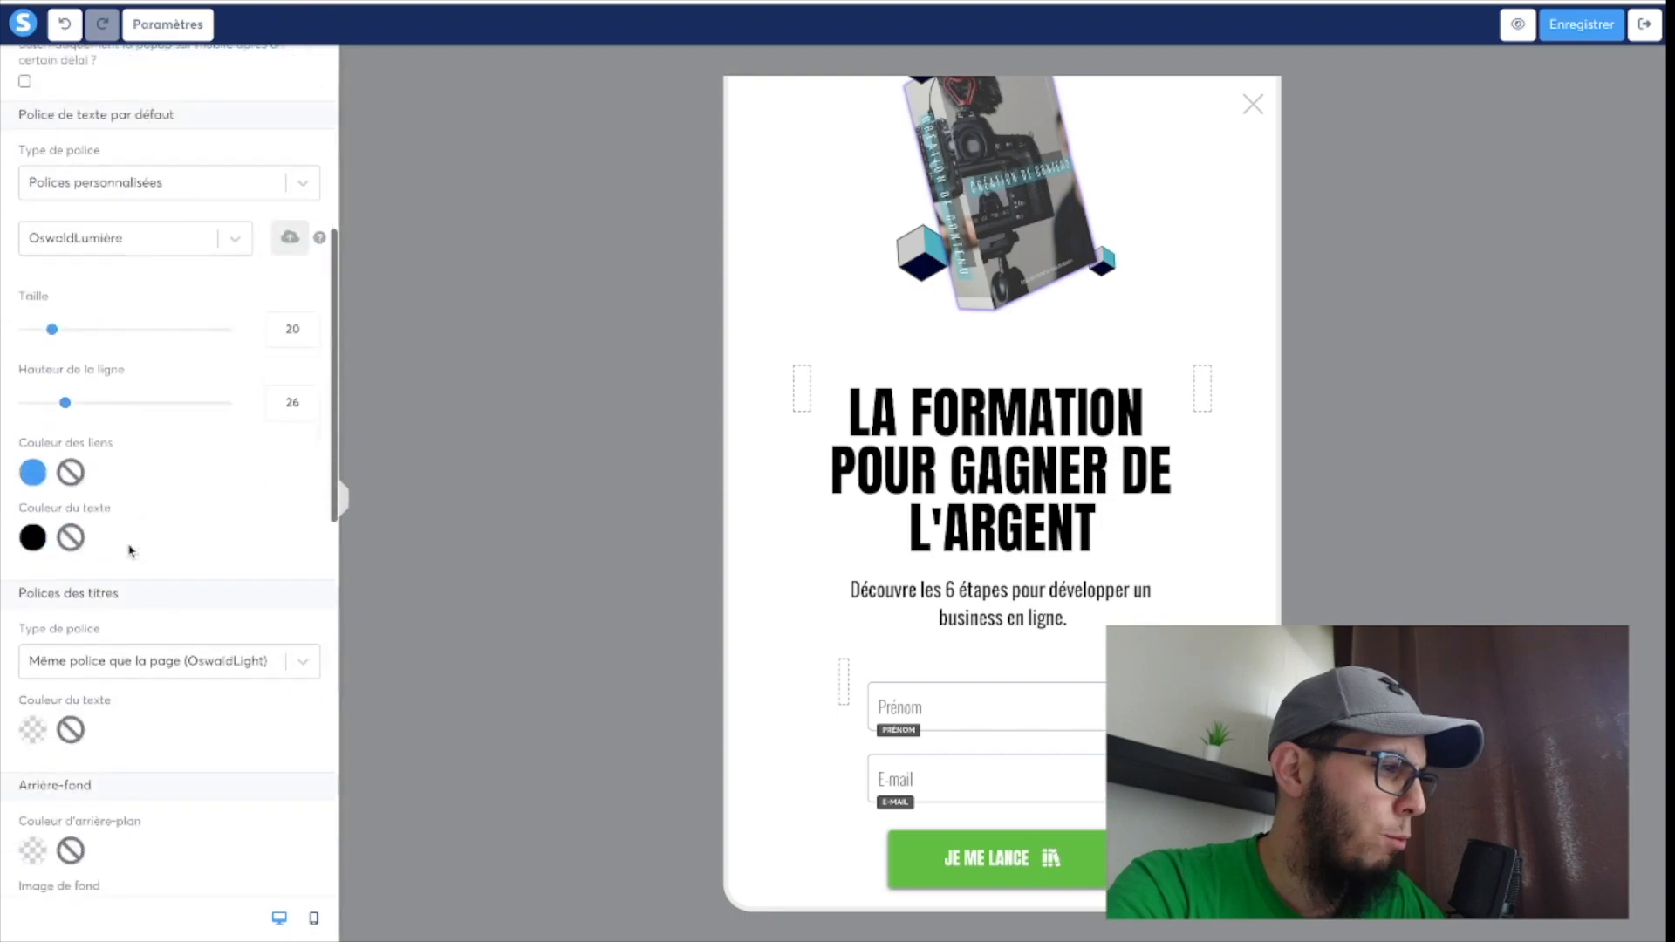
scroll(129, 550, "down", 12)
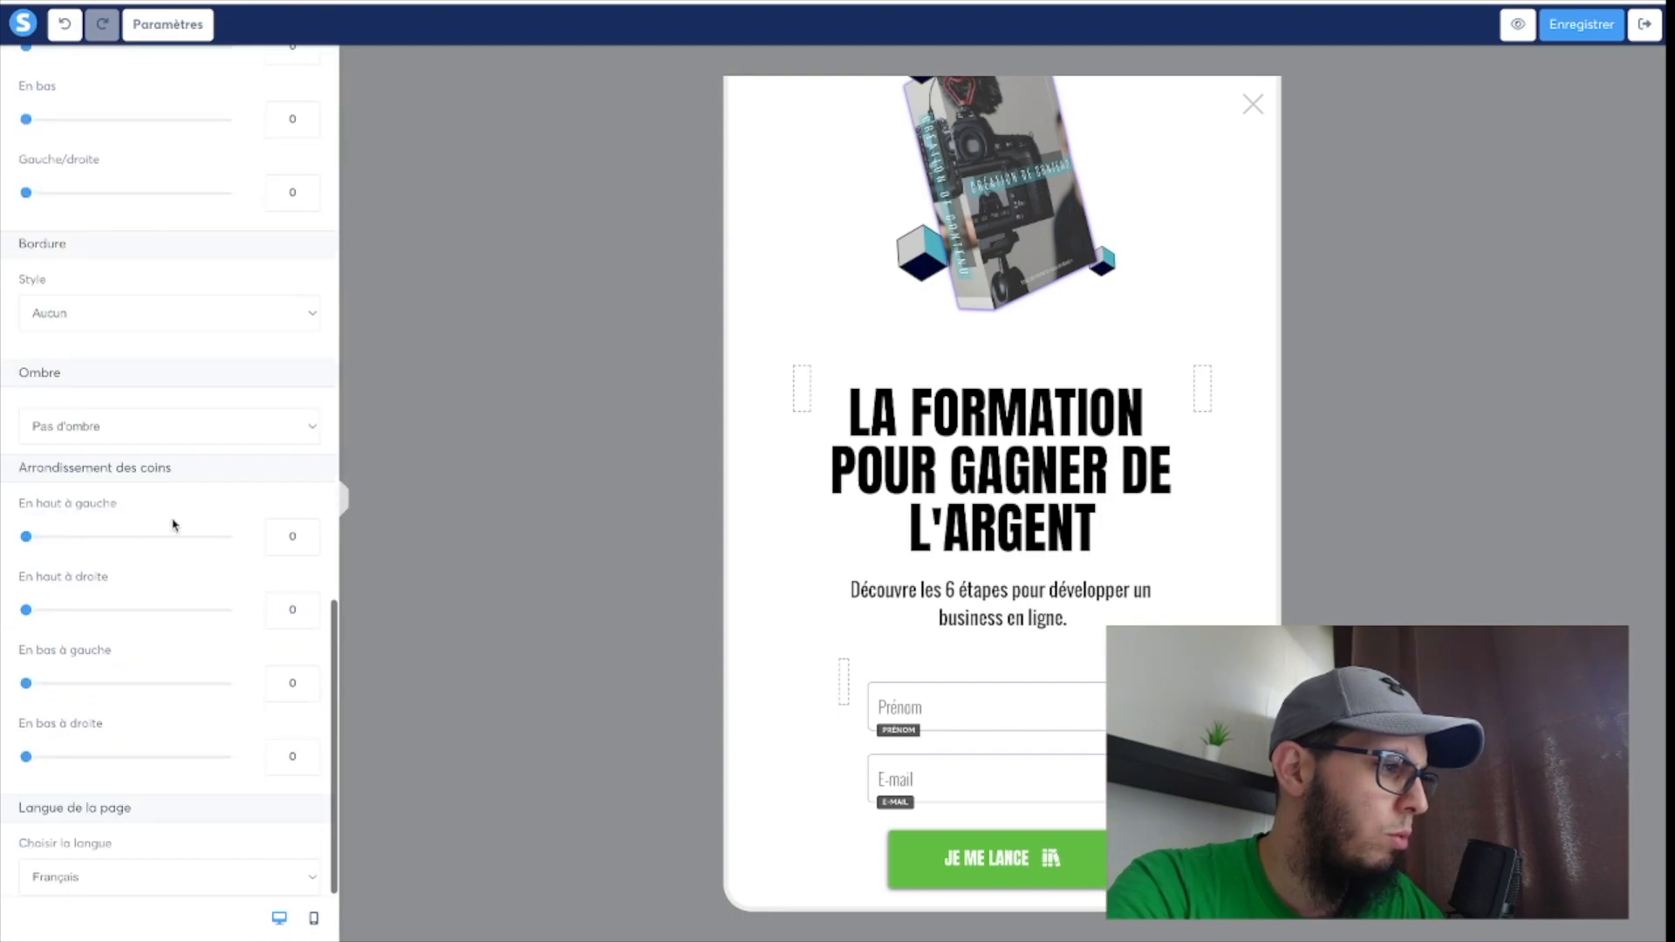
left_click(1589, 29)
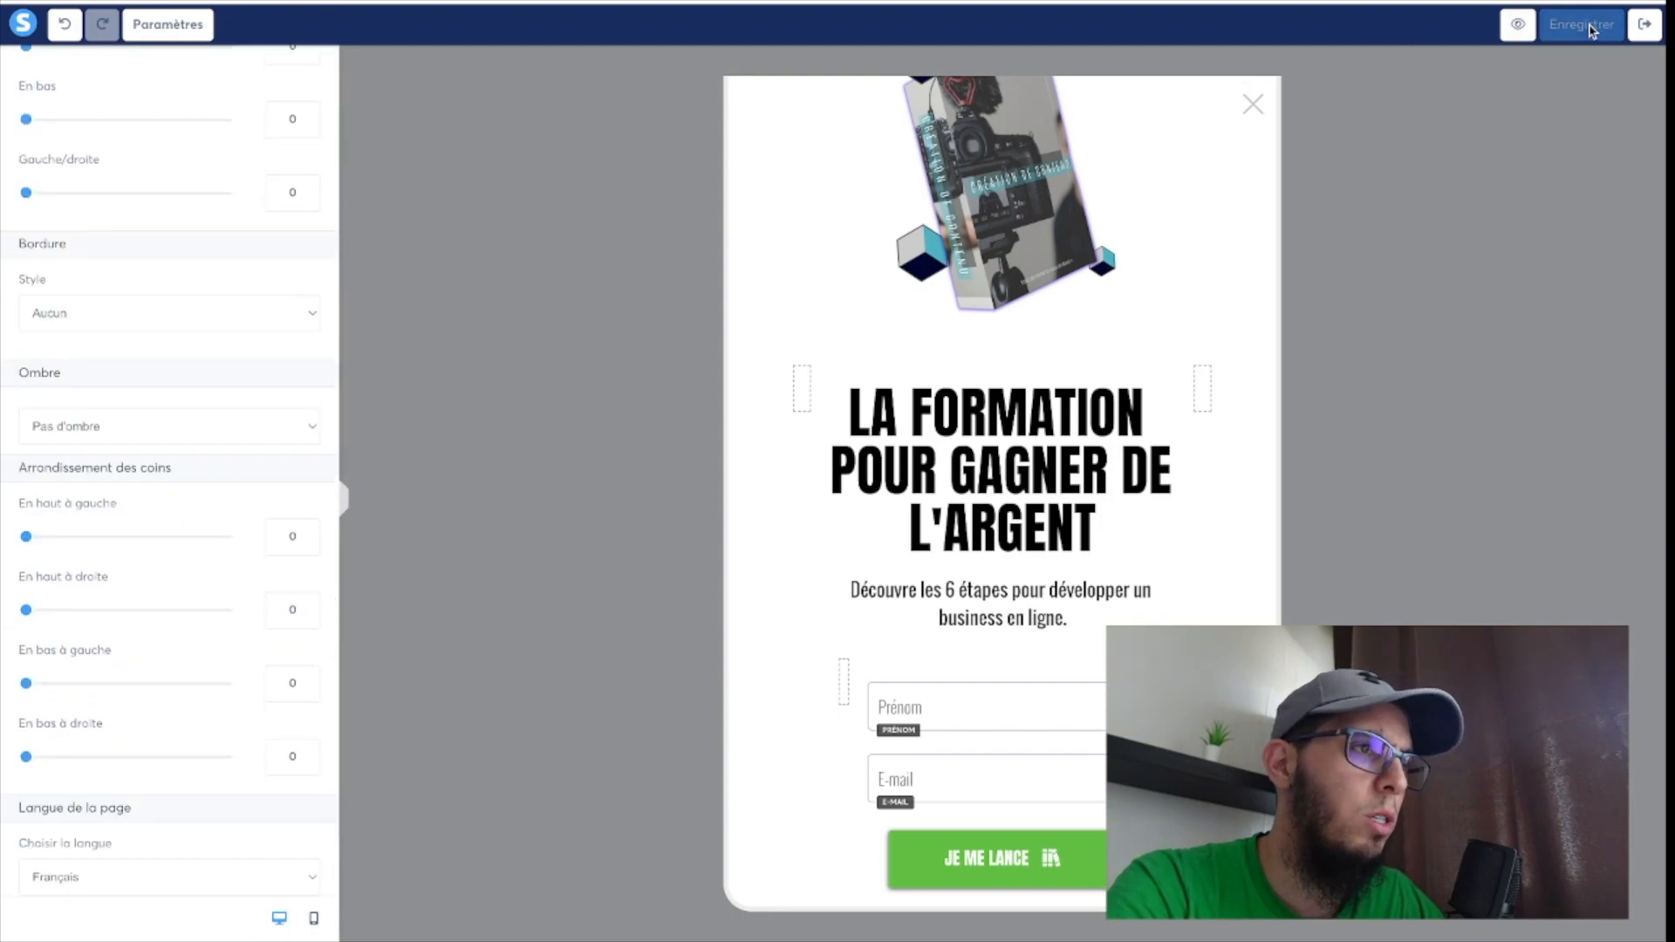
Preview the pop-up and inspect its phone rendering with the browser's developer tools at iPhone SE dimensions.
left_click(1519, 26)
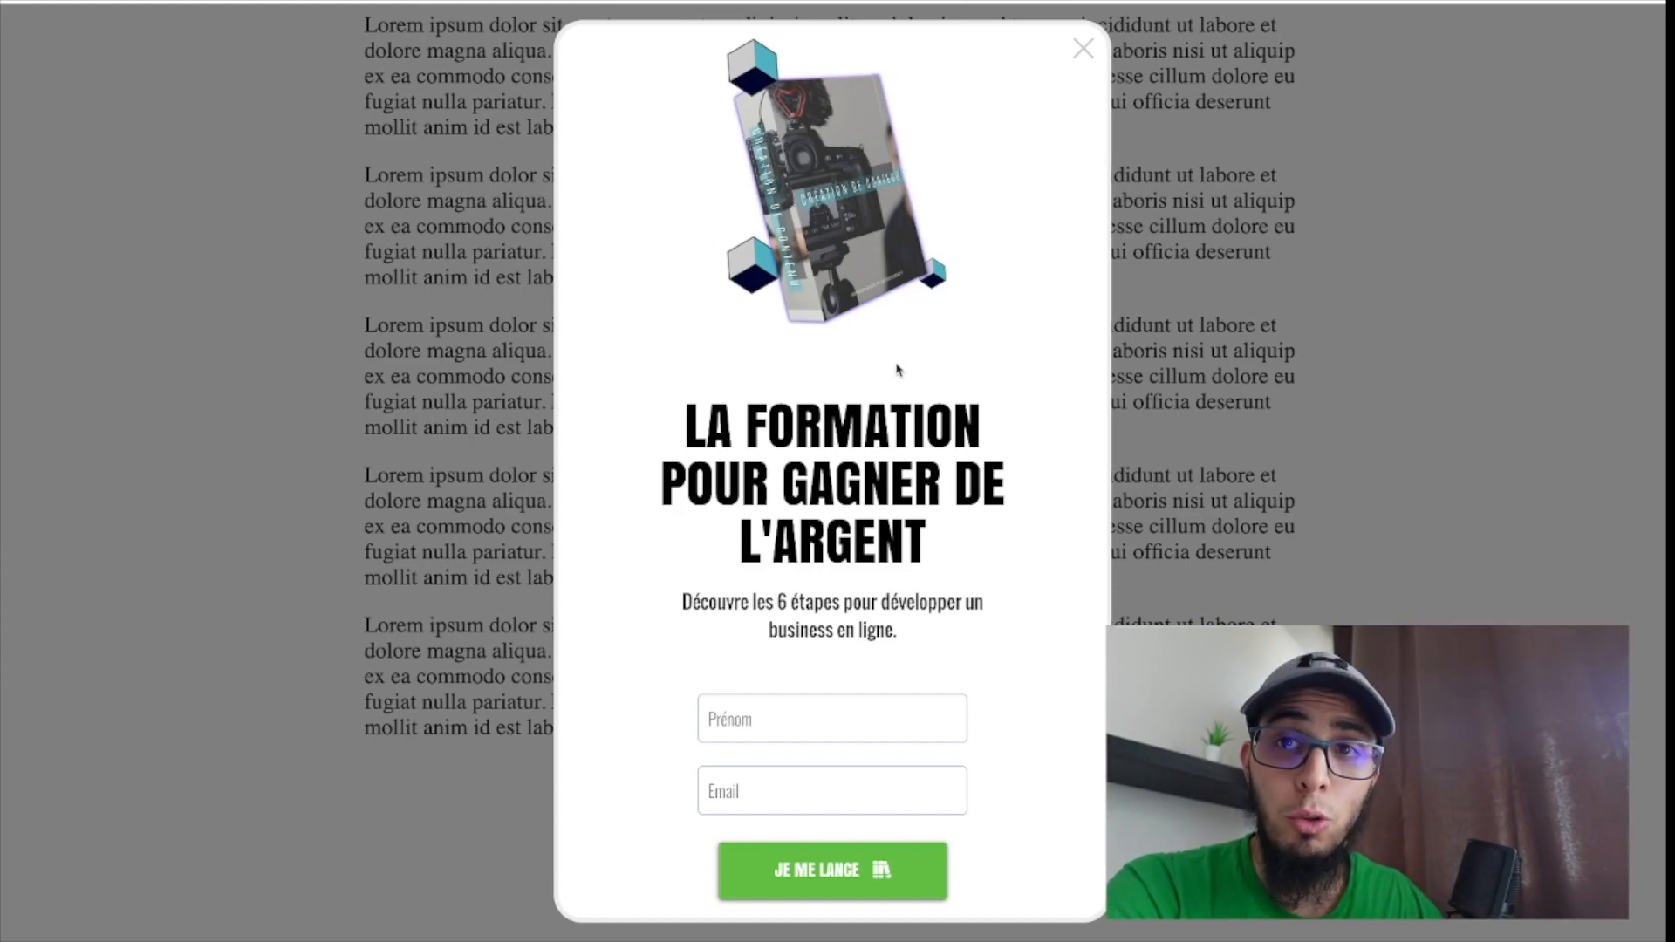
right_click(1056, 323)
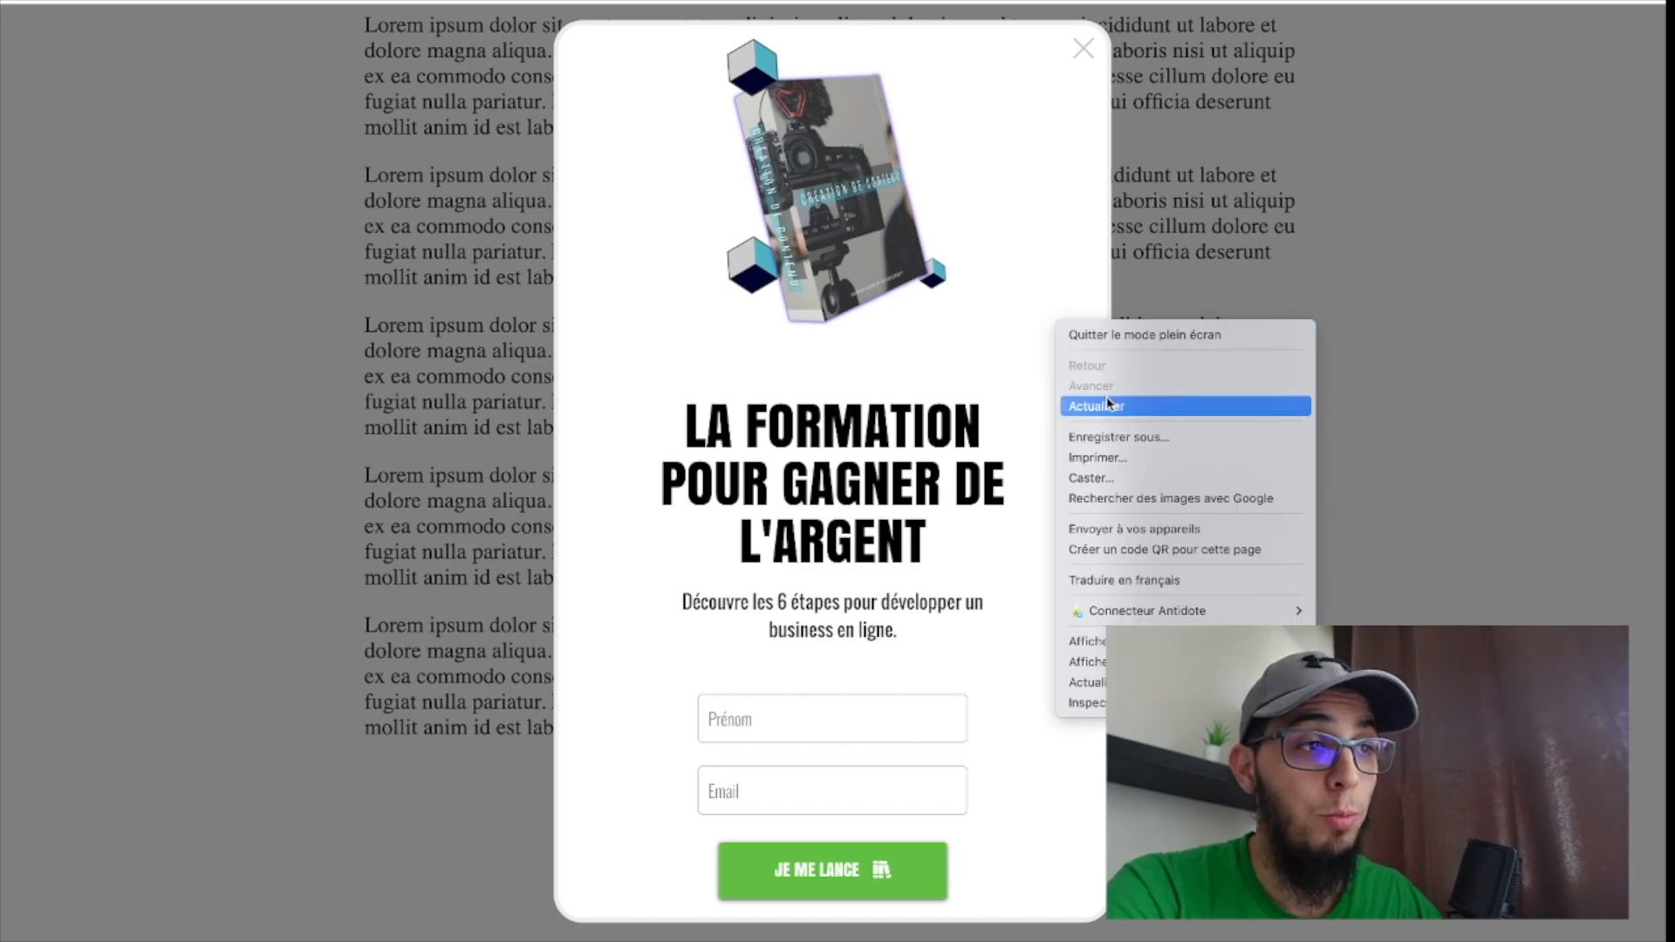
left_click(1091, 704)
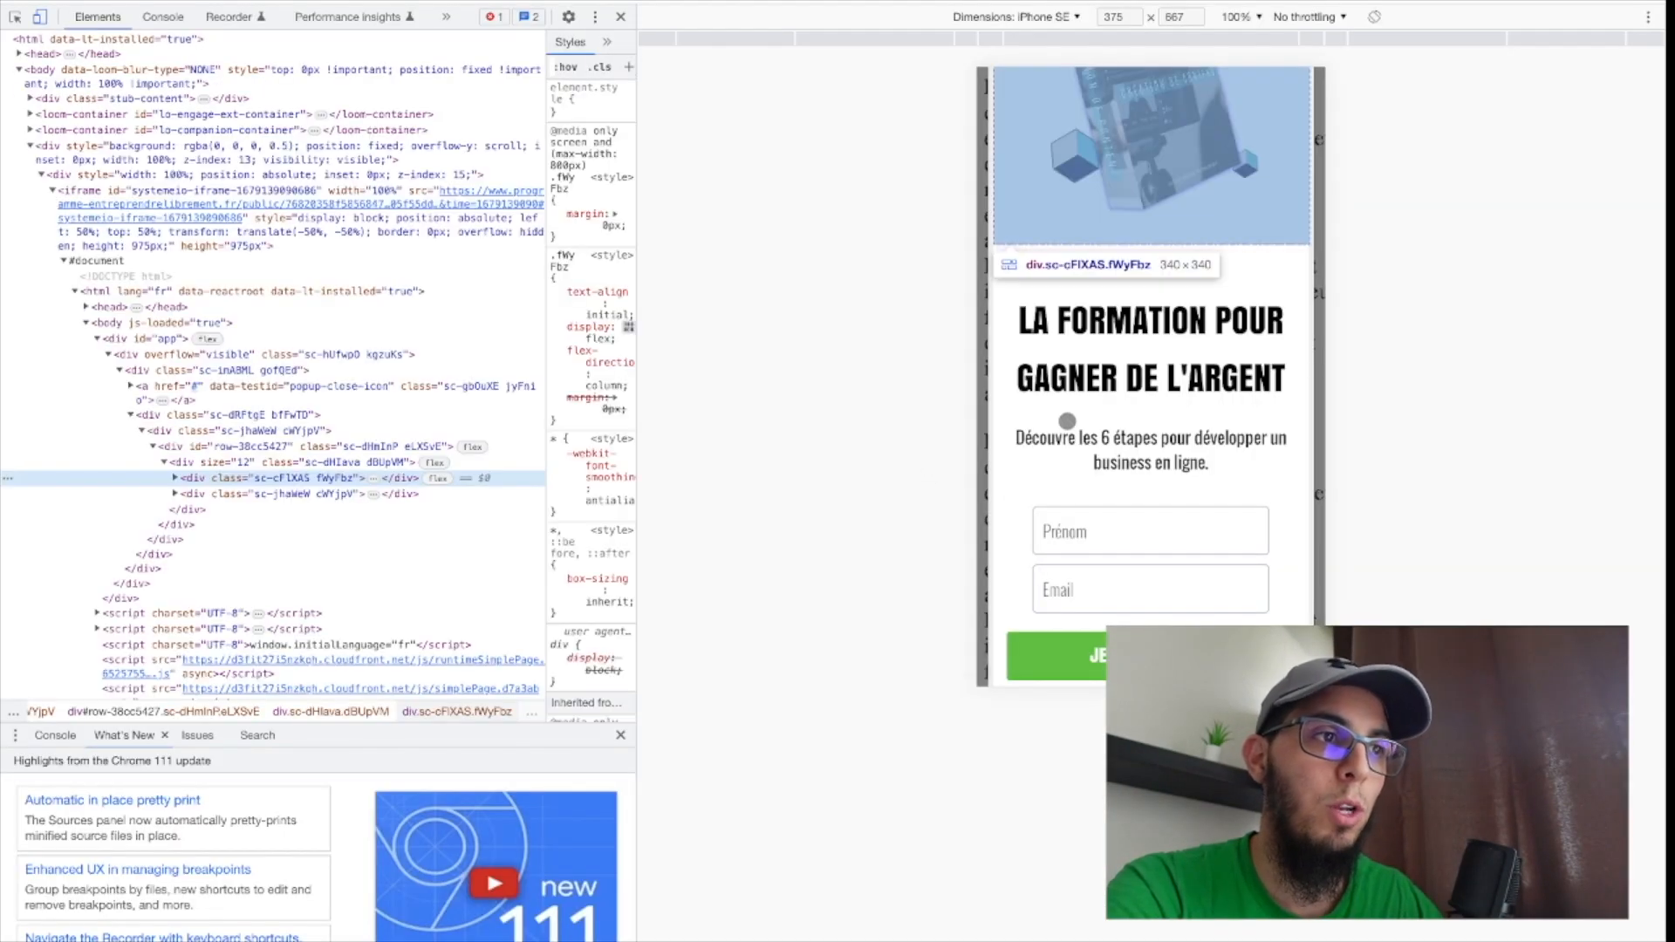
left_click(1067, 421)
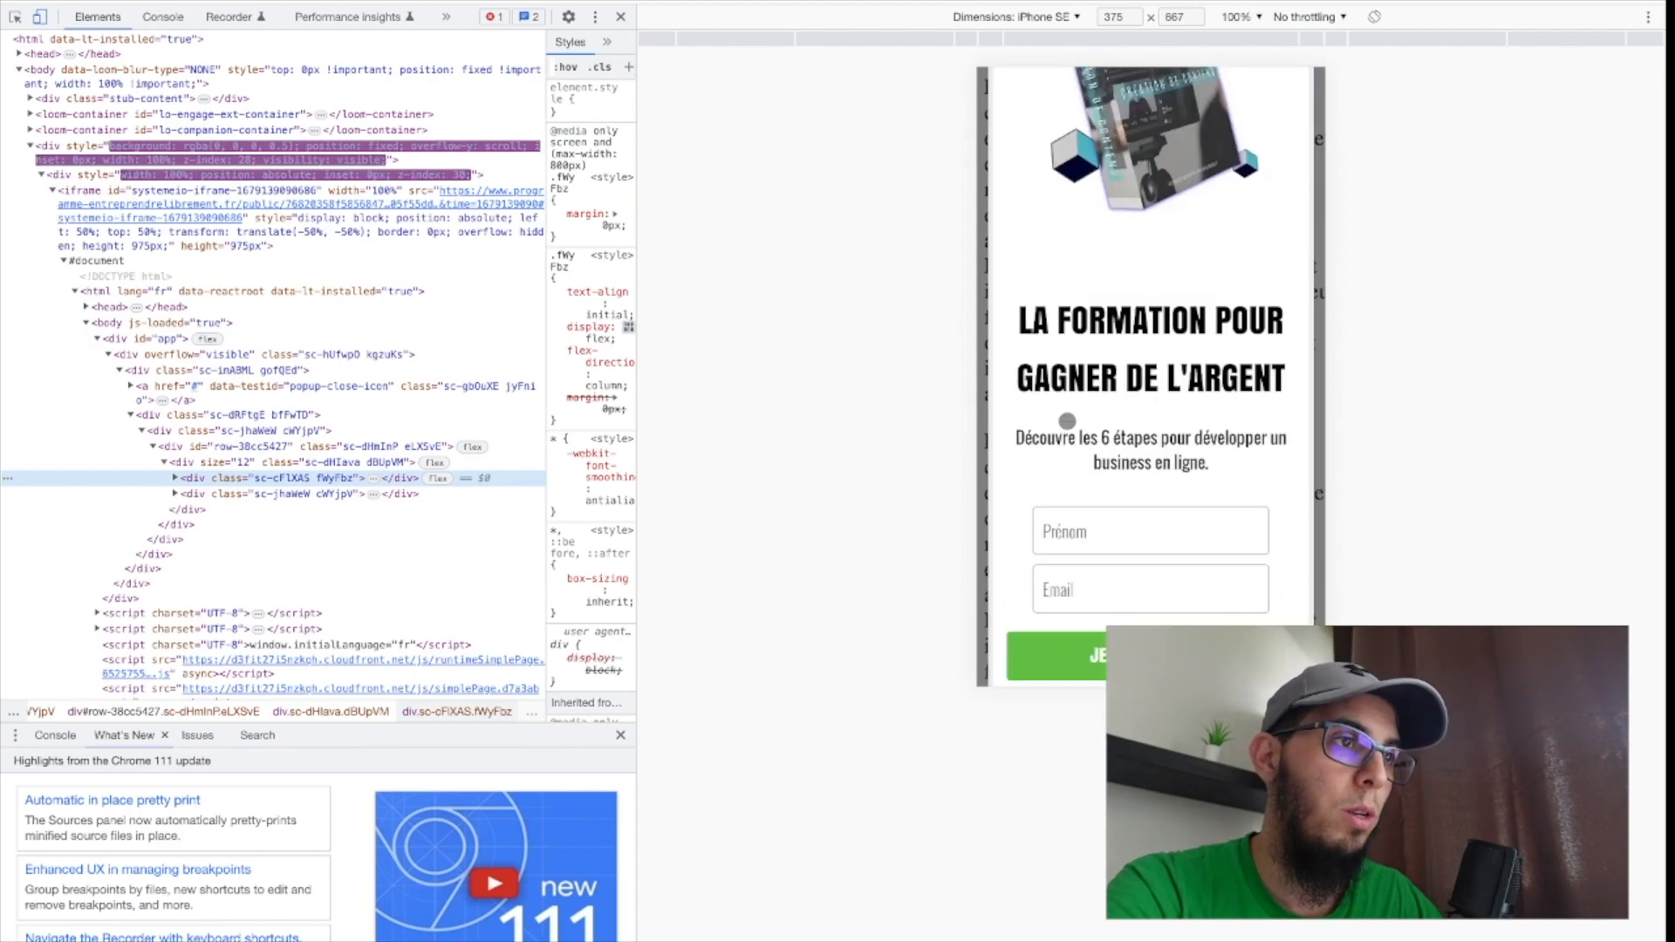
scroll(1047, 360, "down", 1)
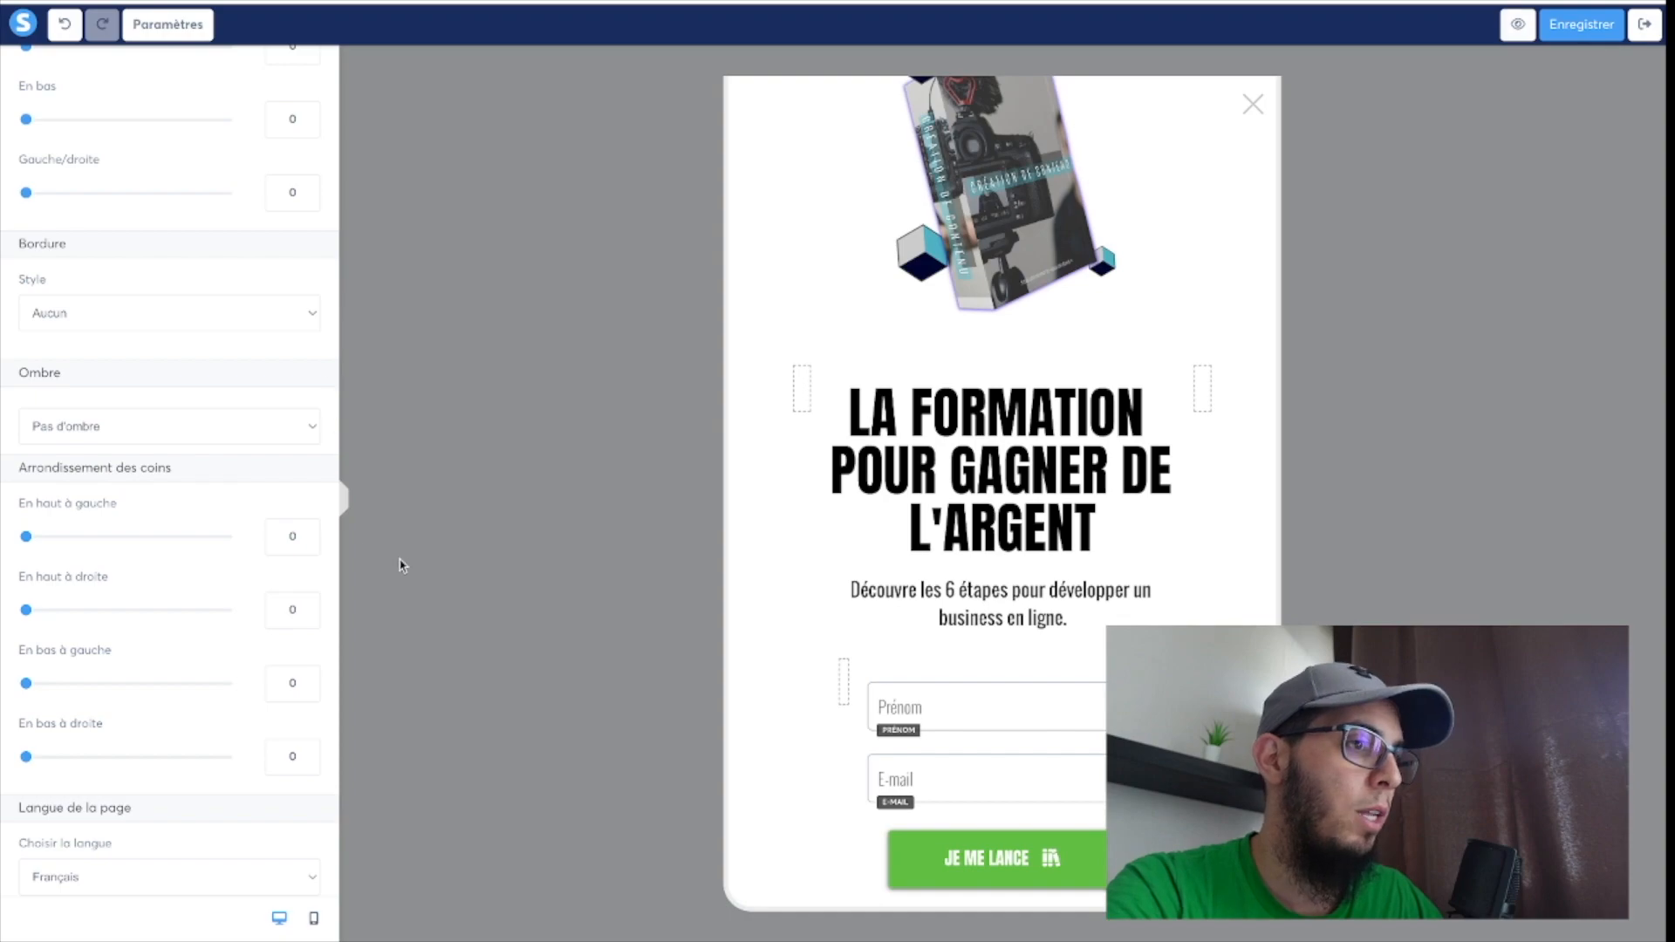
Switch the editor to the mobile layout and reduce the size of the product image above the headline.
left_click(315, 919)
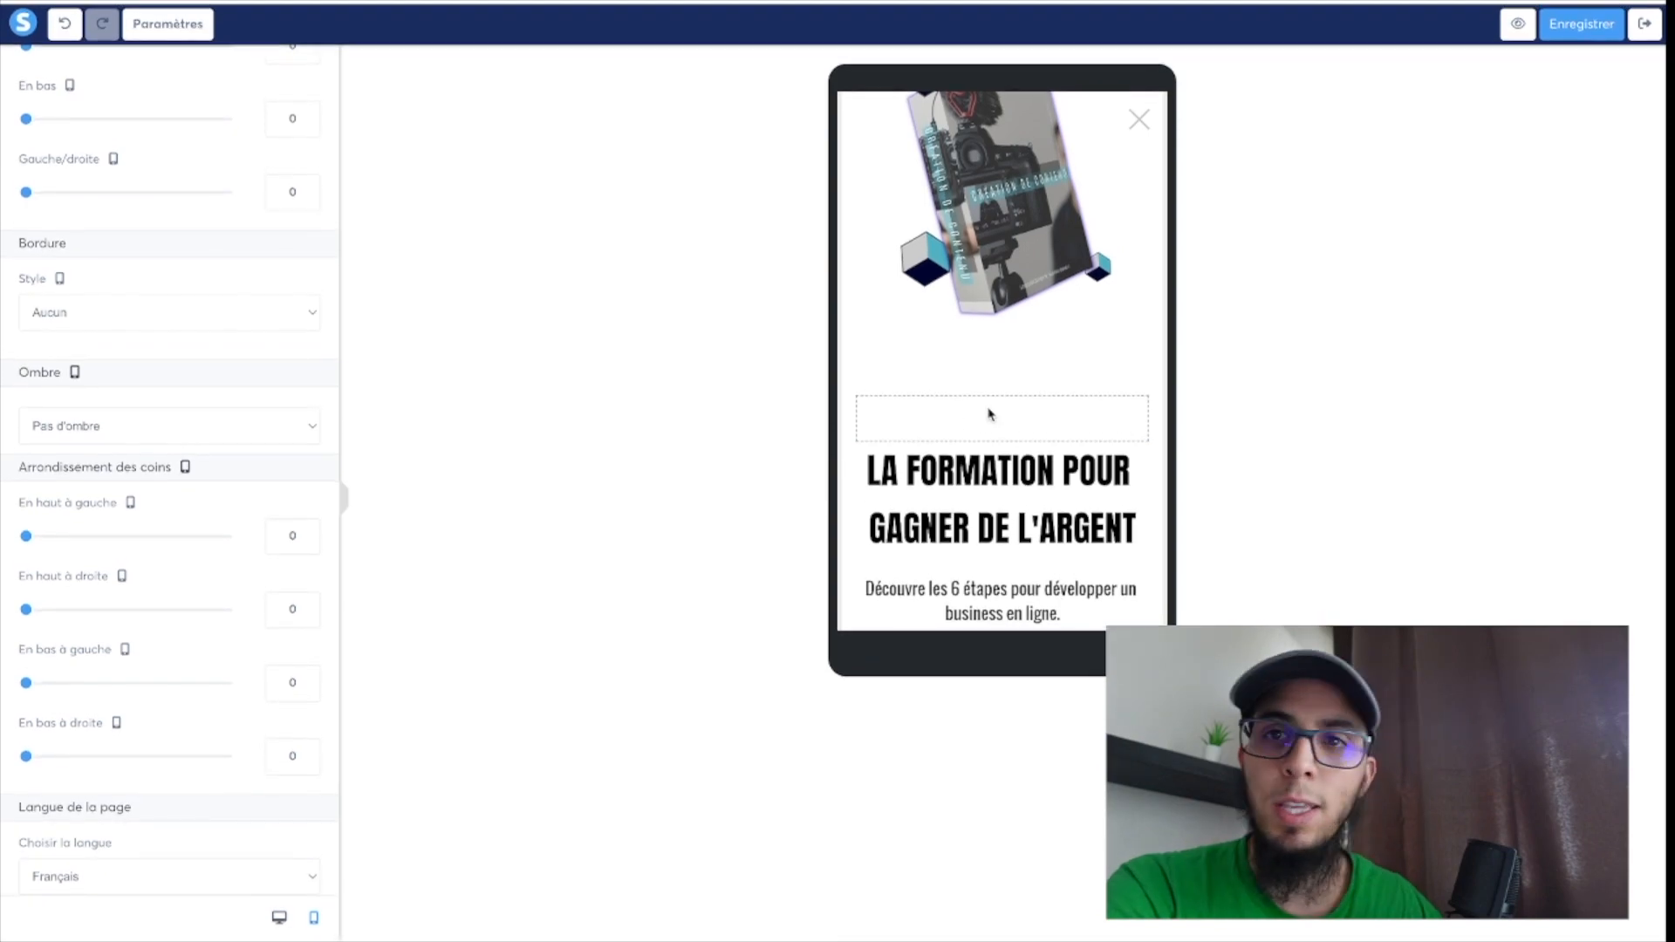
left_click(1002, 385)
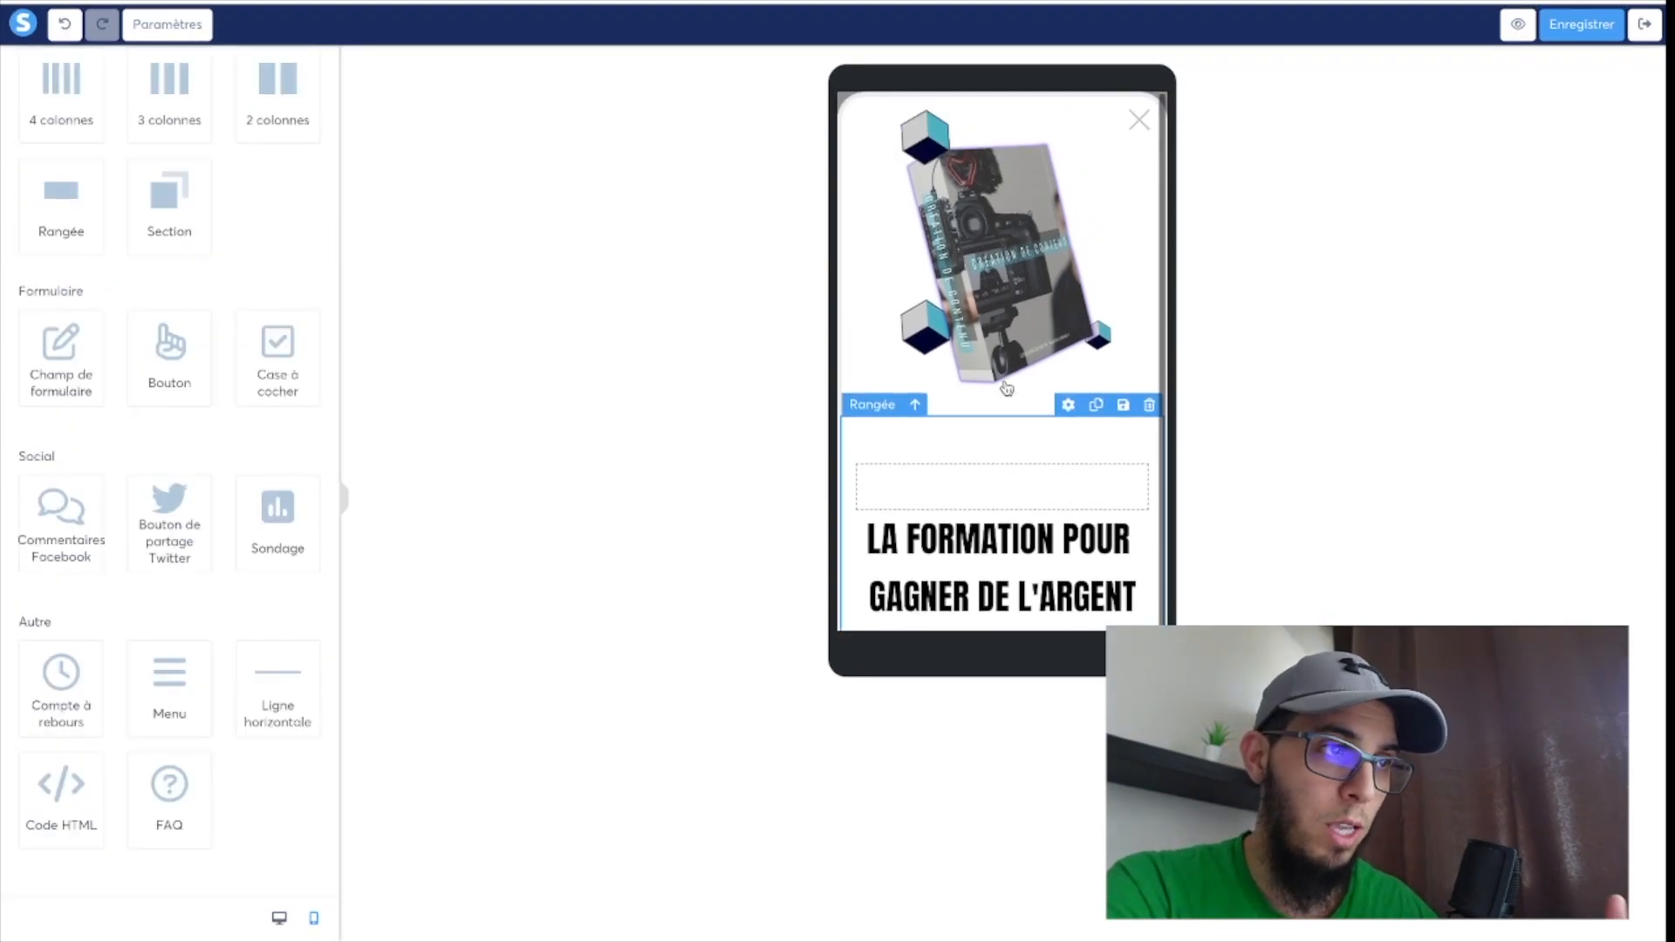
scroll(1006, 389, "down", 5)
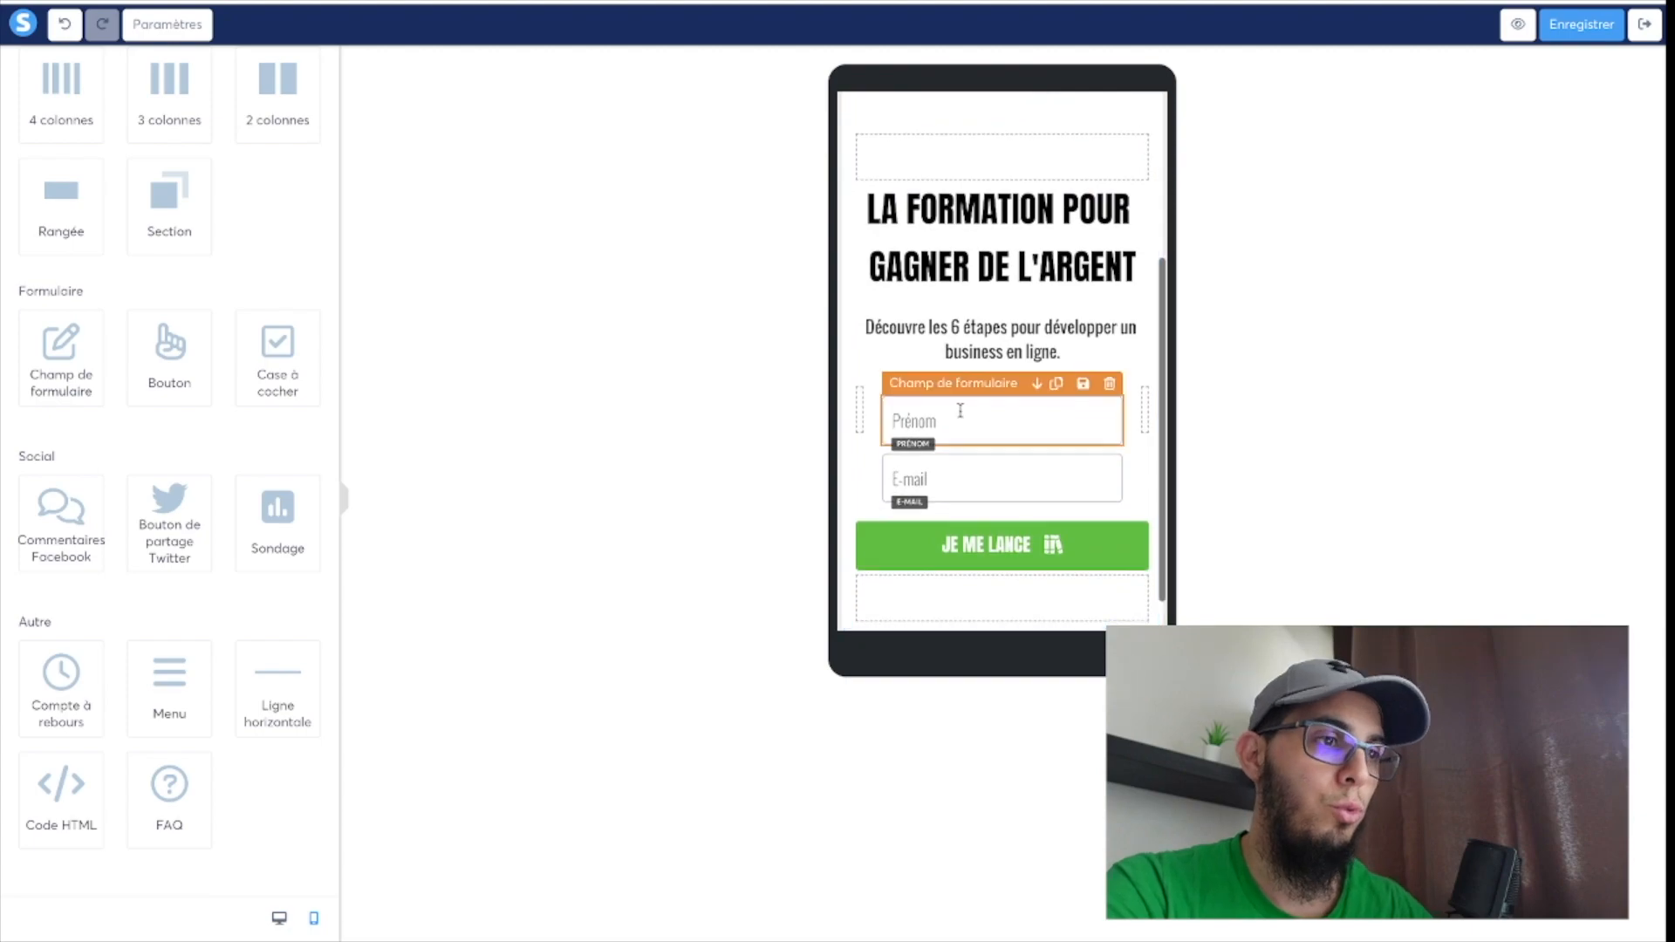
scroll(960, 411, "up", 5)
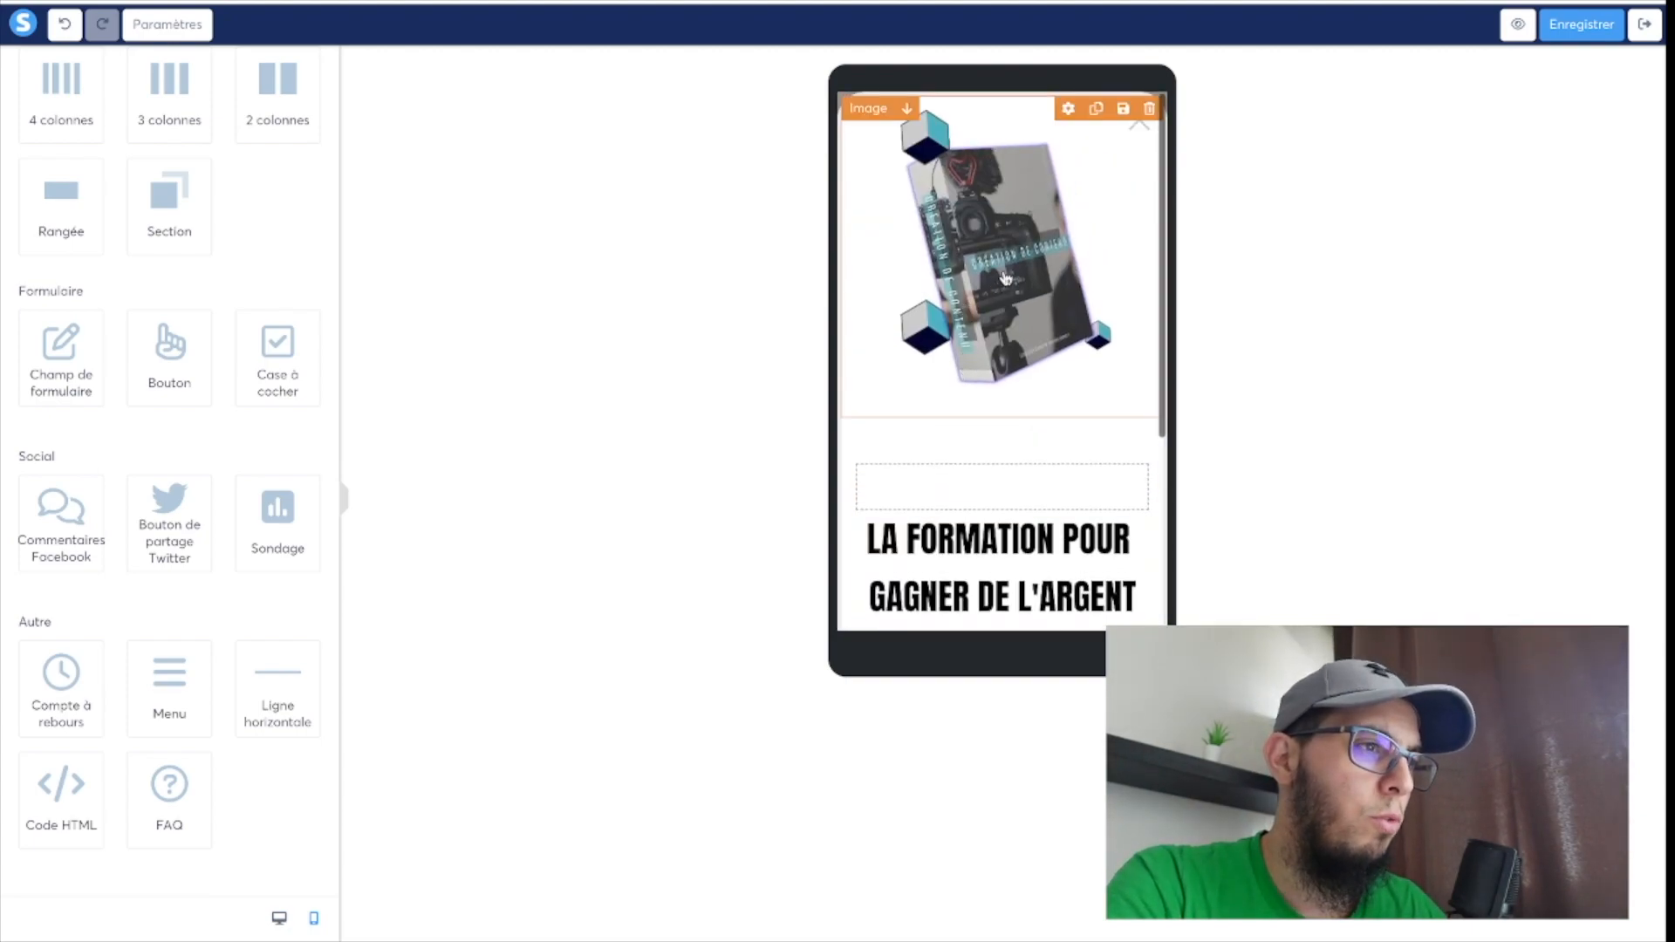
left_click(1006, 277)
left_click_drag(221, 532, 184, 534)
Set the mobile headline "LA FORMATION POUR GAGNER DE L'ARGENT" to text size 30 and line height 36.
left_click(1049, 433)
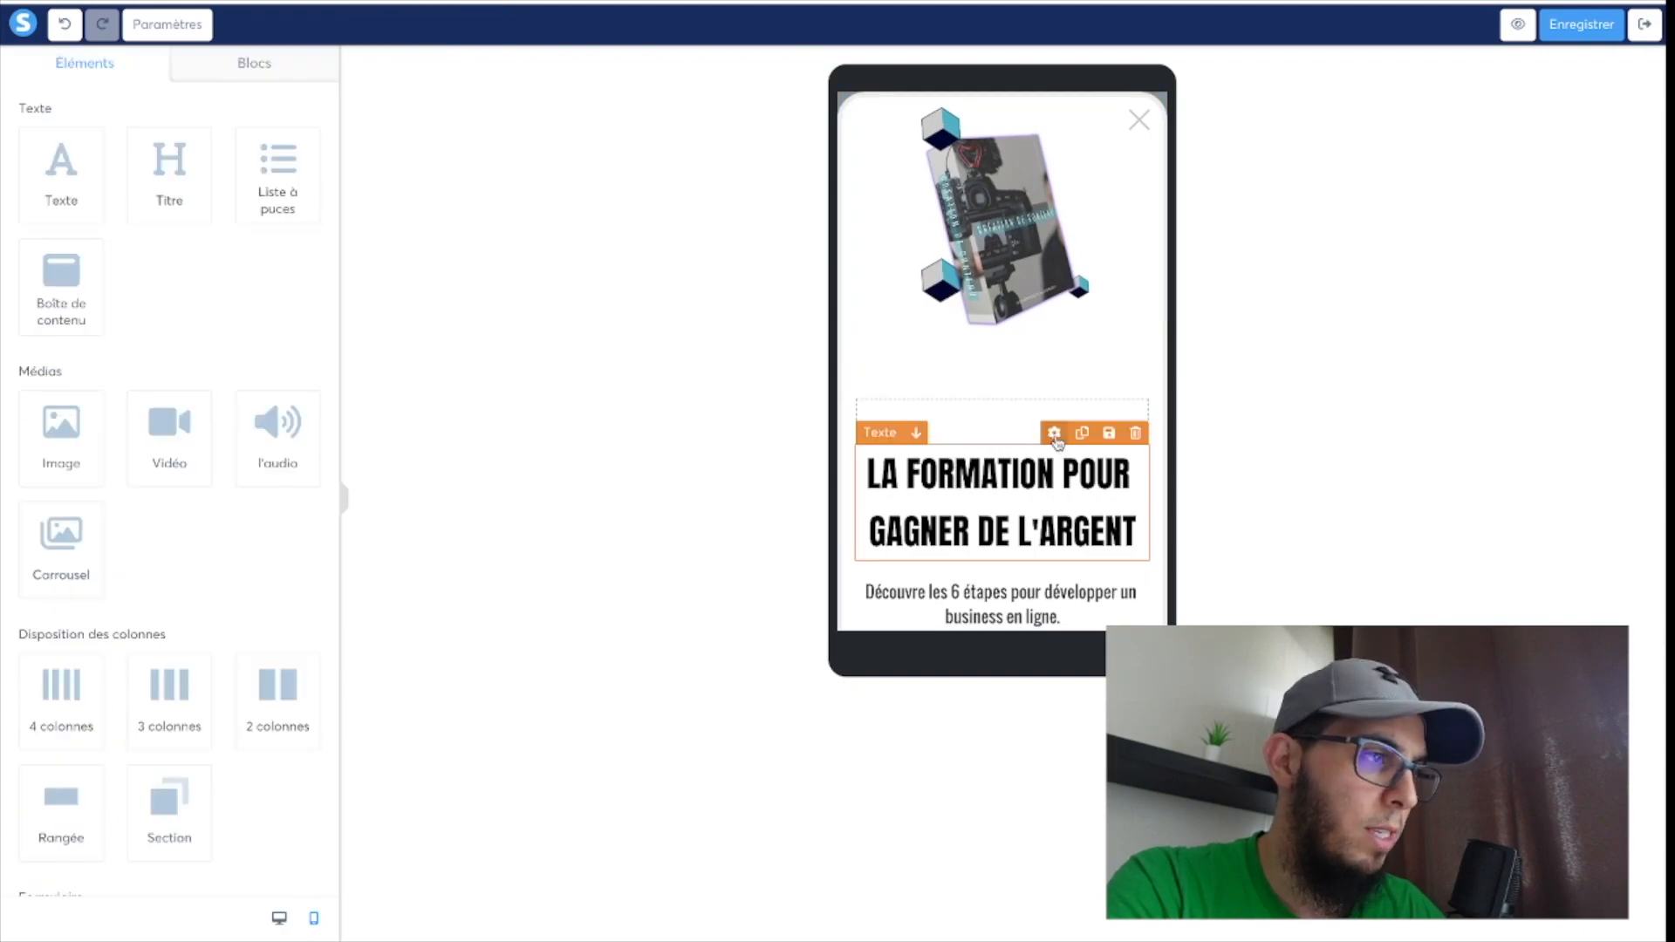
left_click(1054, 434)
left_click_drag(91, 180, 74, 185)
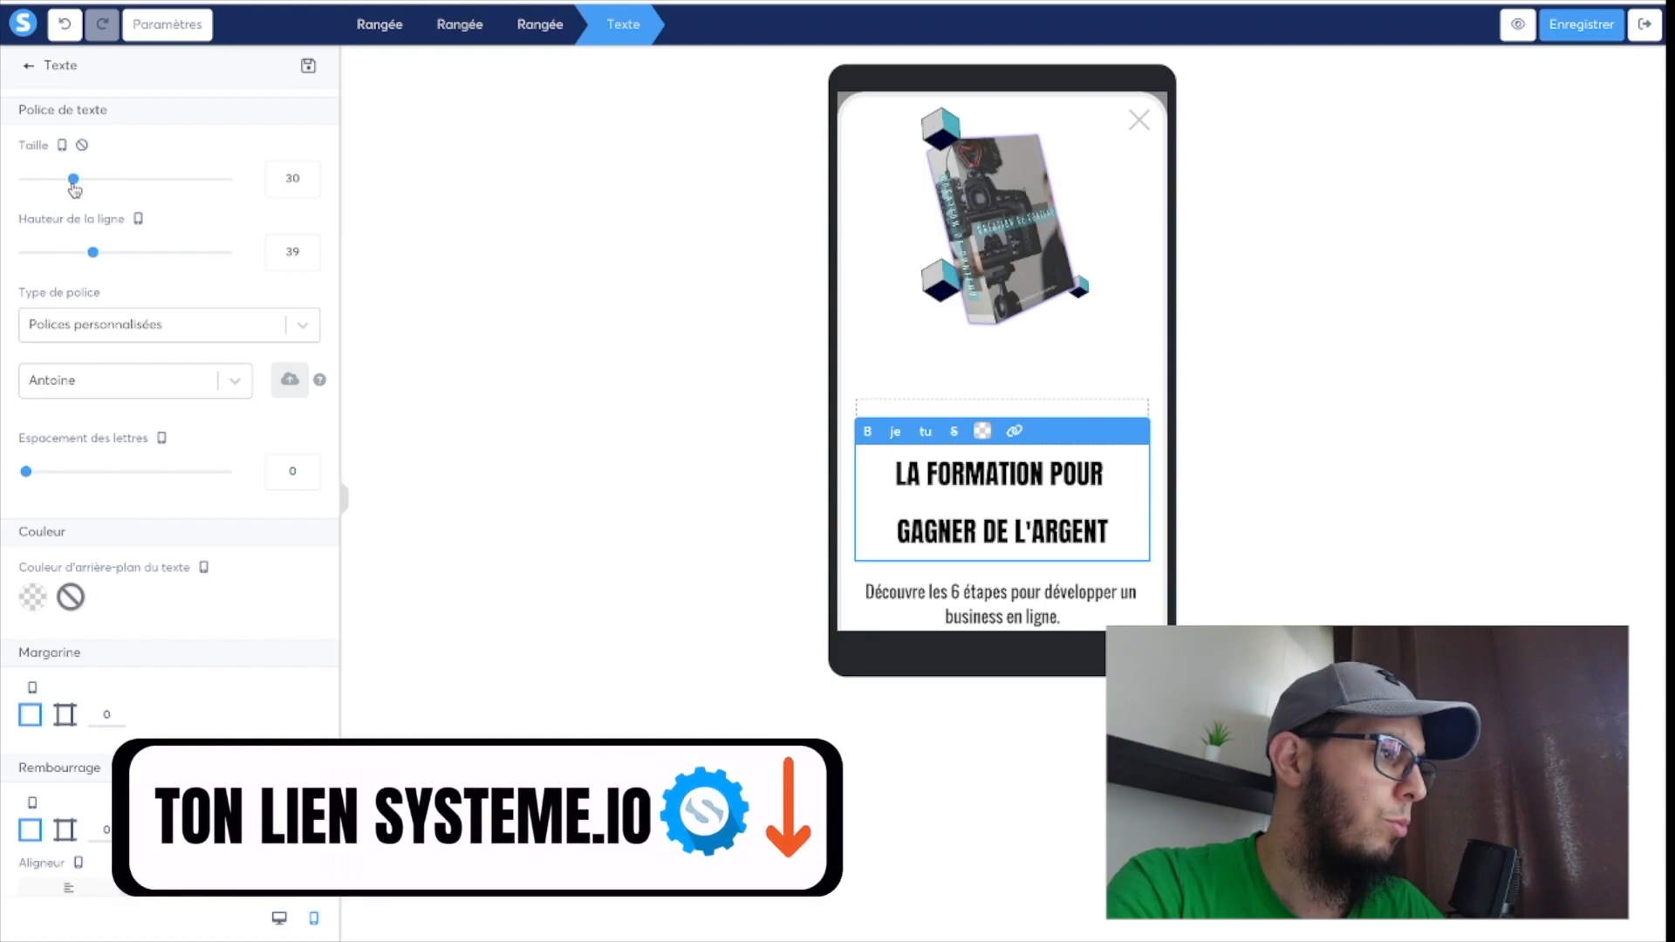
left_click_drag(92, 252, 87, 255)
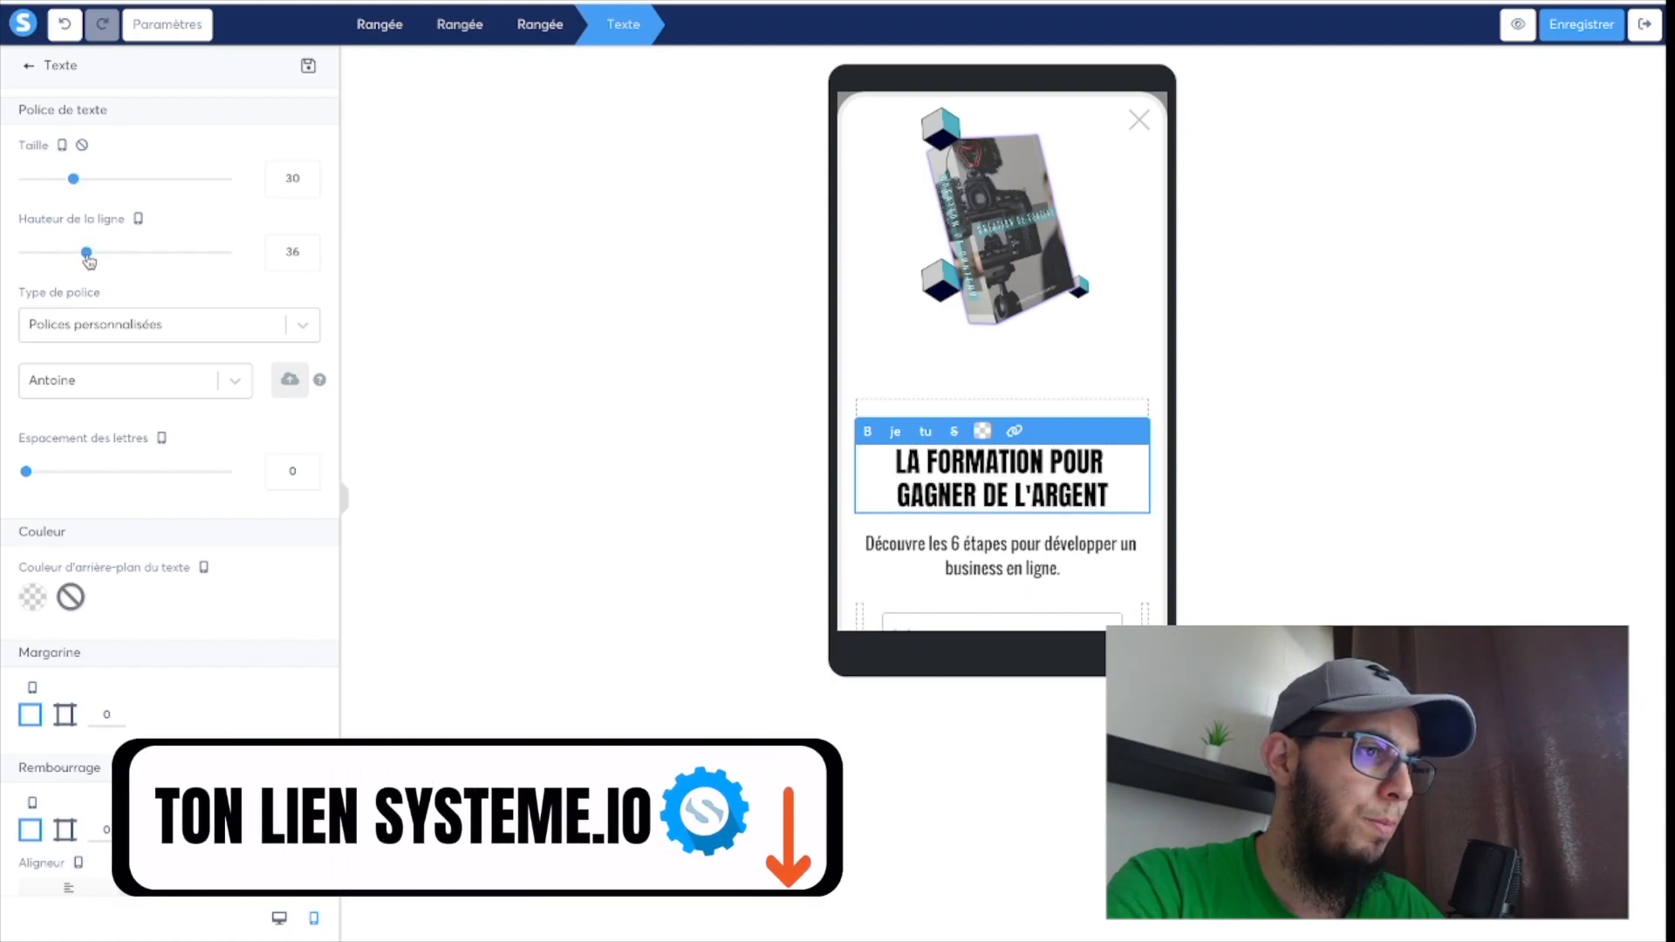
left_click(1029, 363)
Review the adjusted mobile layout from image to button, and open its preview at iPhone SE dimensions.
scroll(1028, 363, "down", 3)
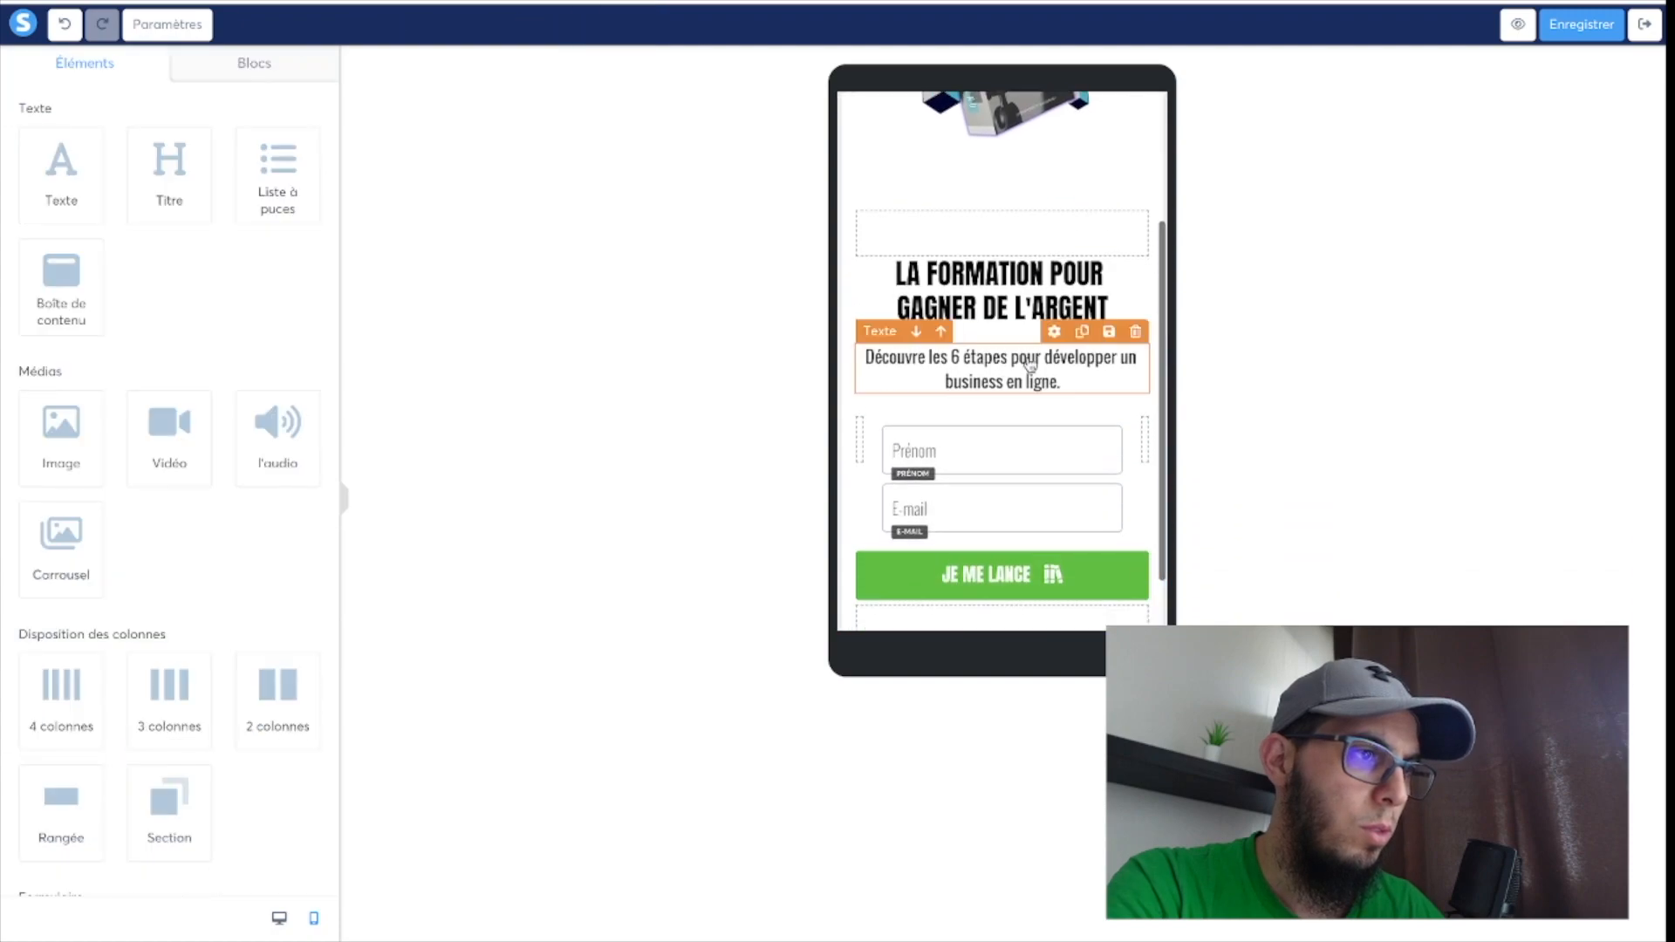
scroll(1006, 454, "down", 1)
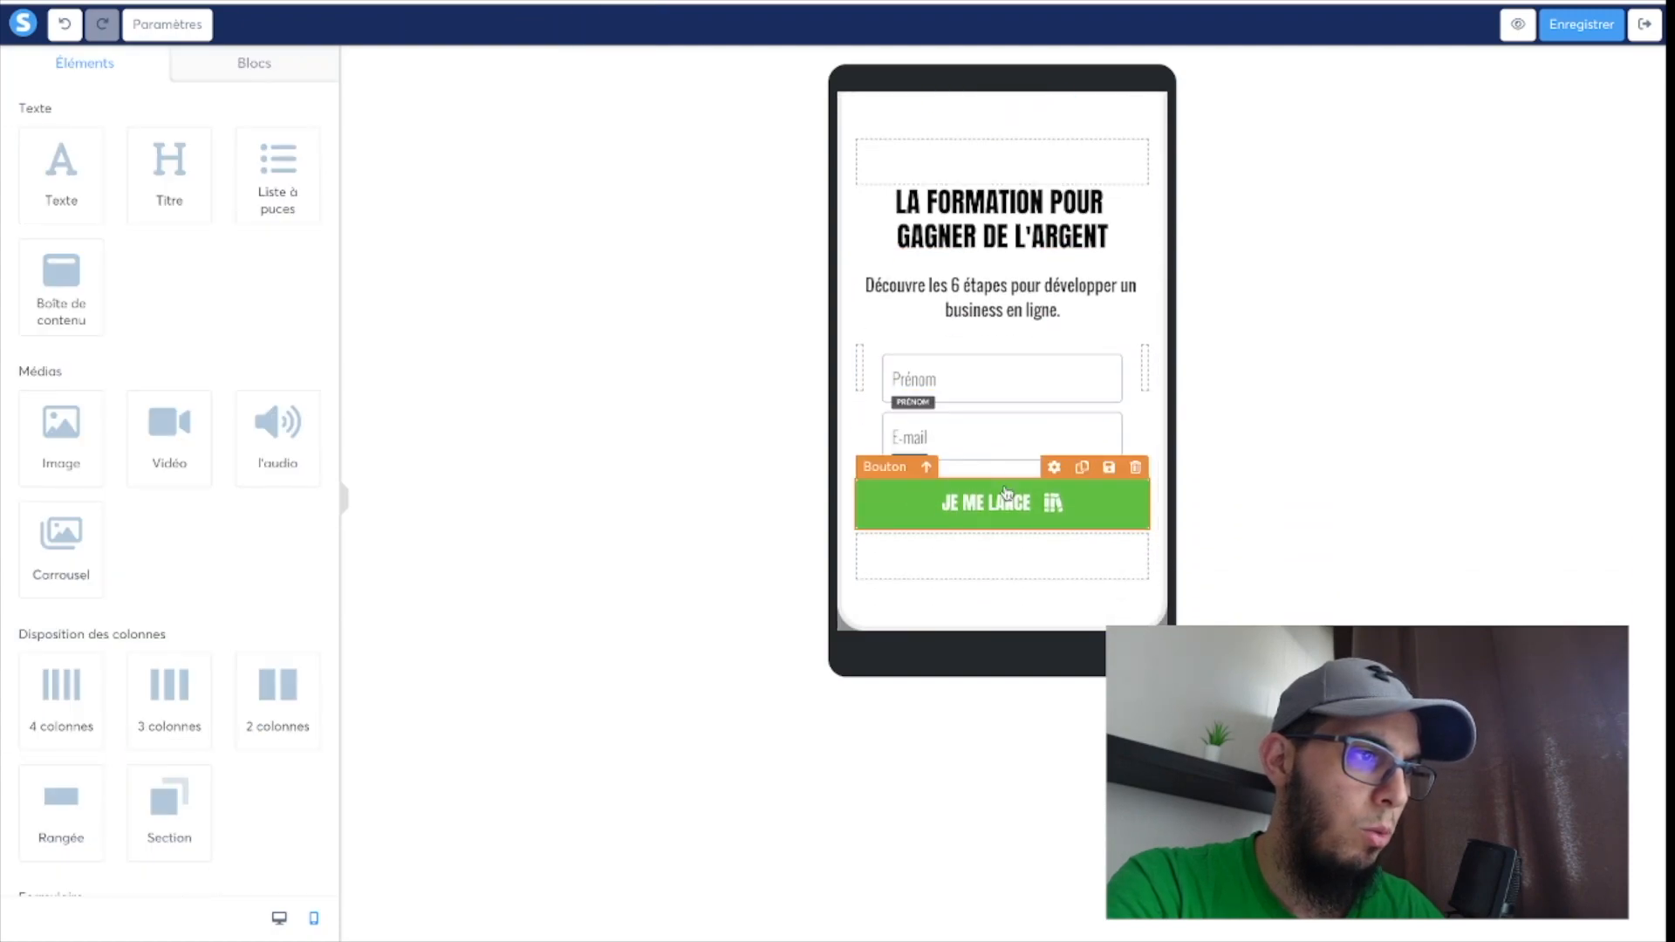
scroll(1005, 493, "up", 4)
scroll(1005, 493, "down", 4)
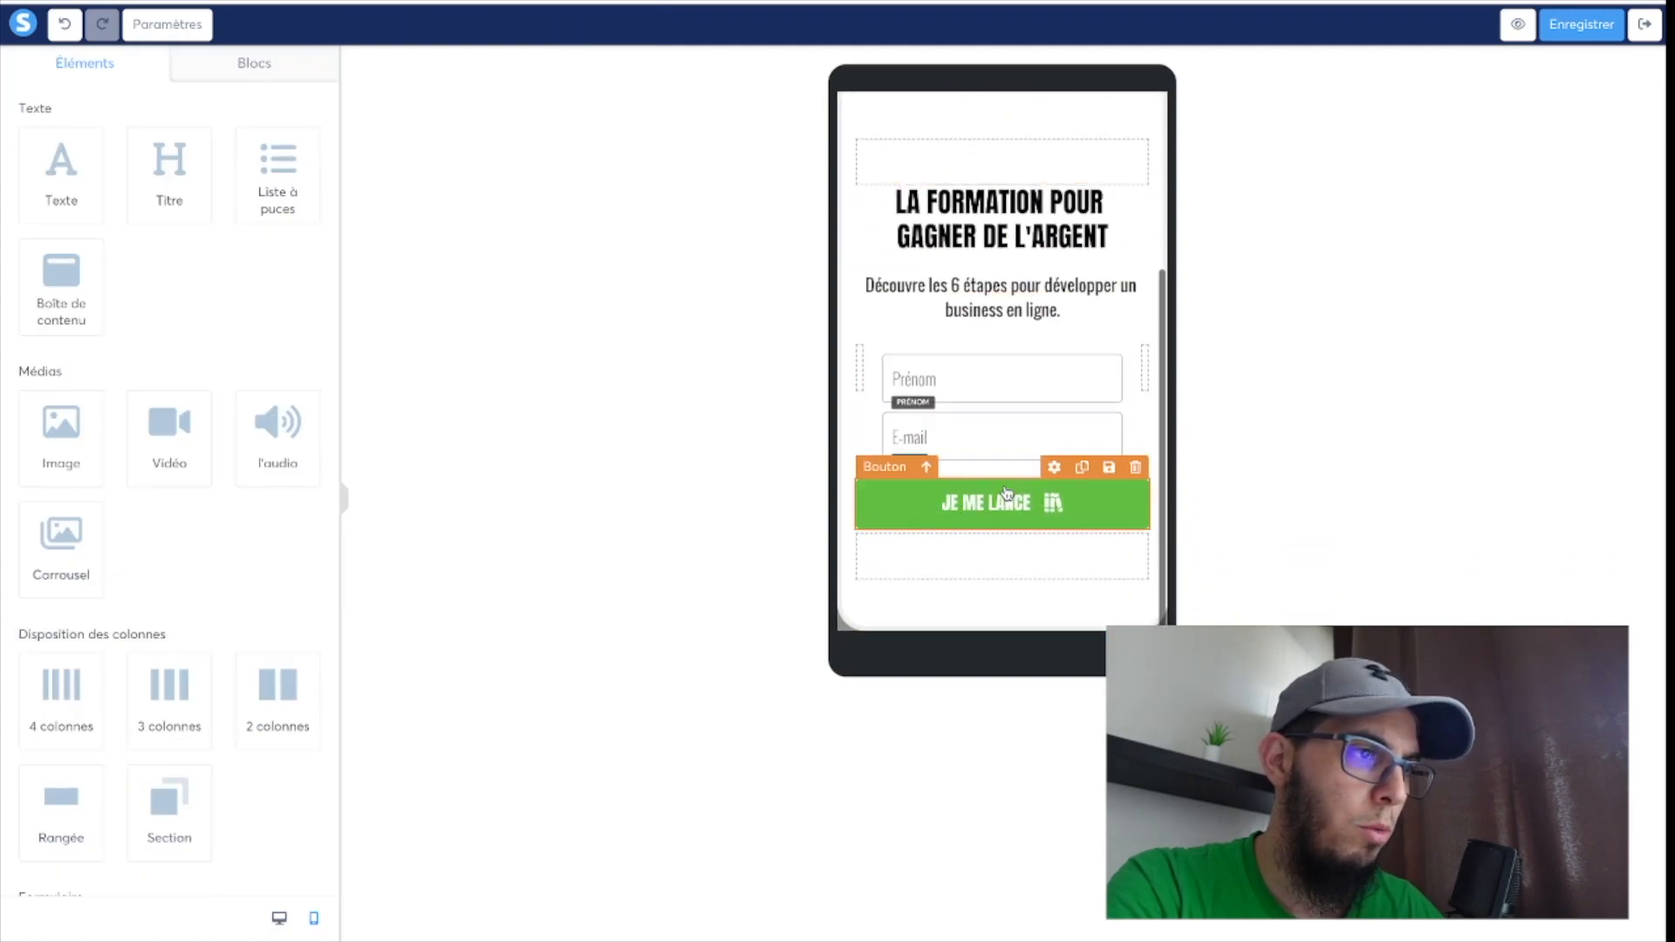
scroll(1006, 493, "up", 4)
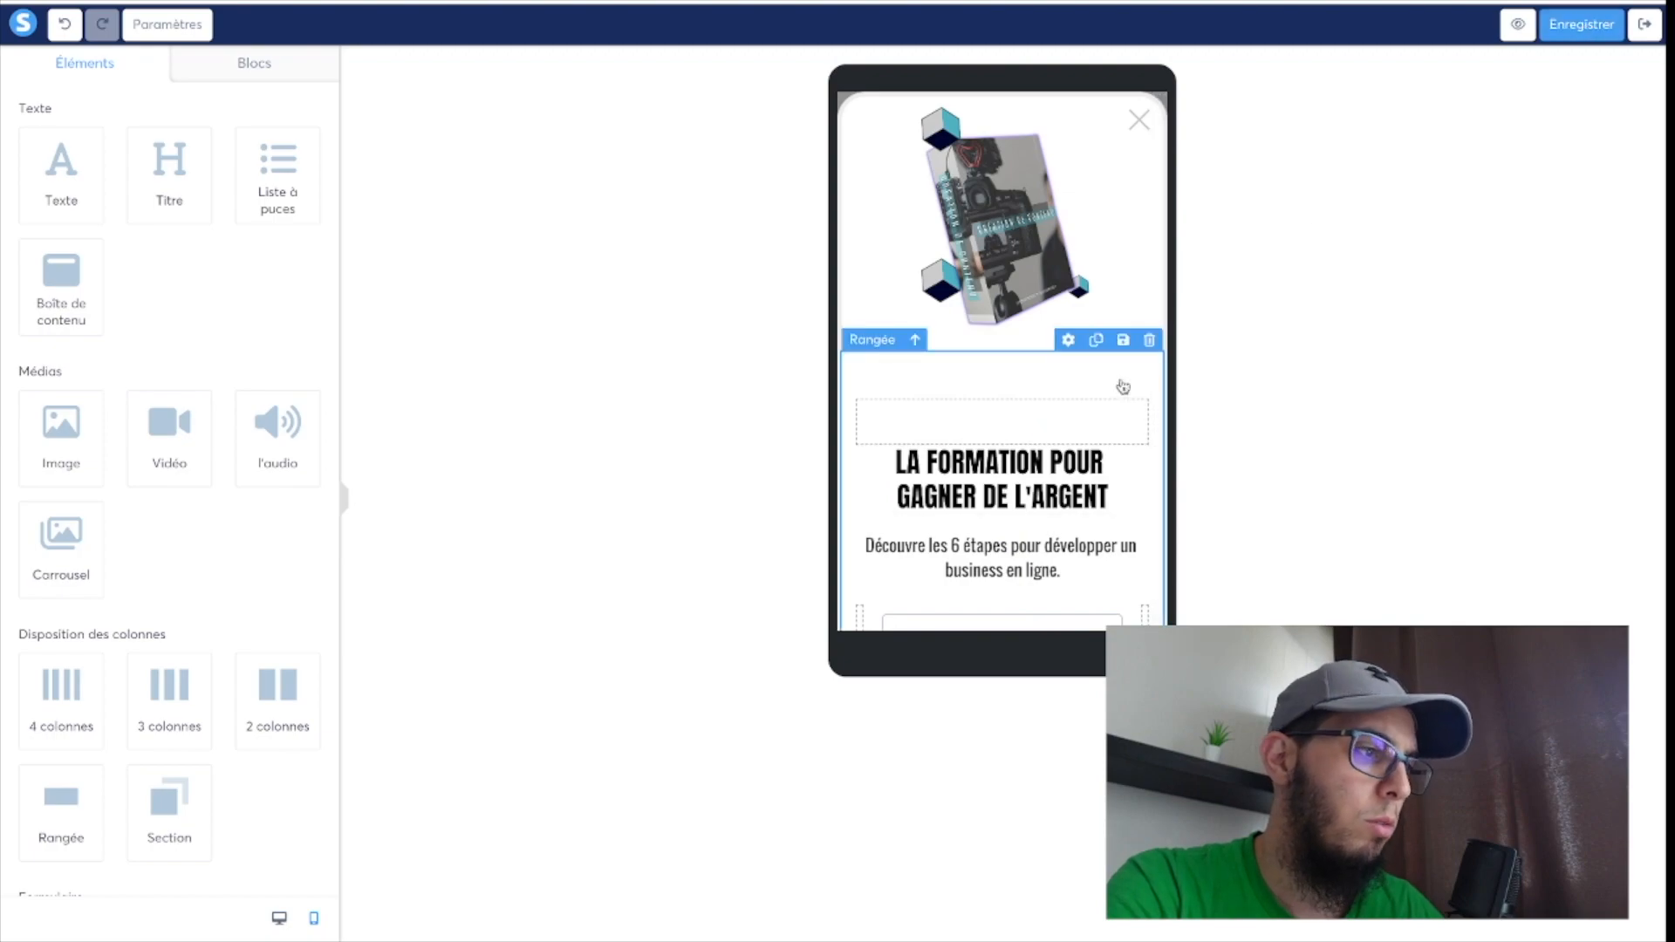
left_click(1518, 24)
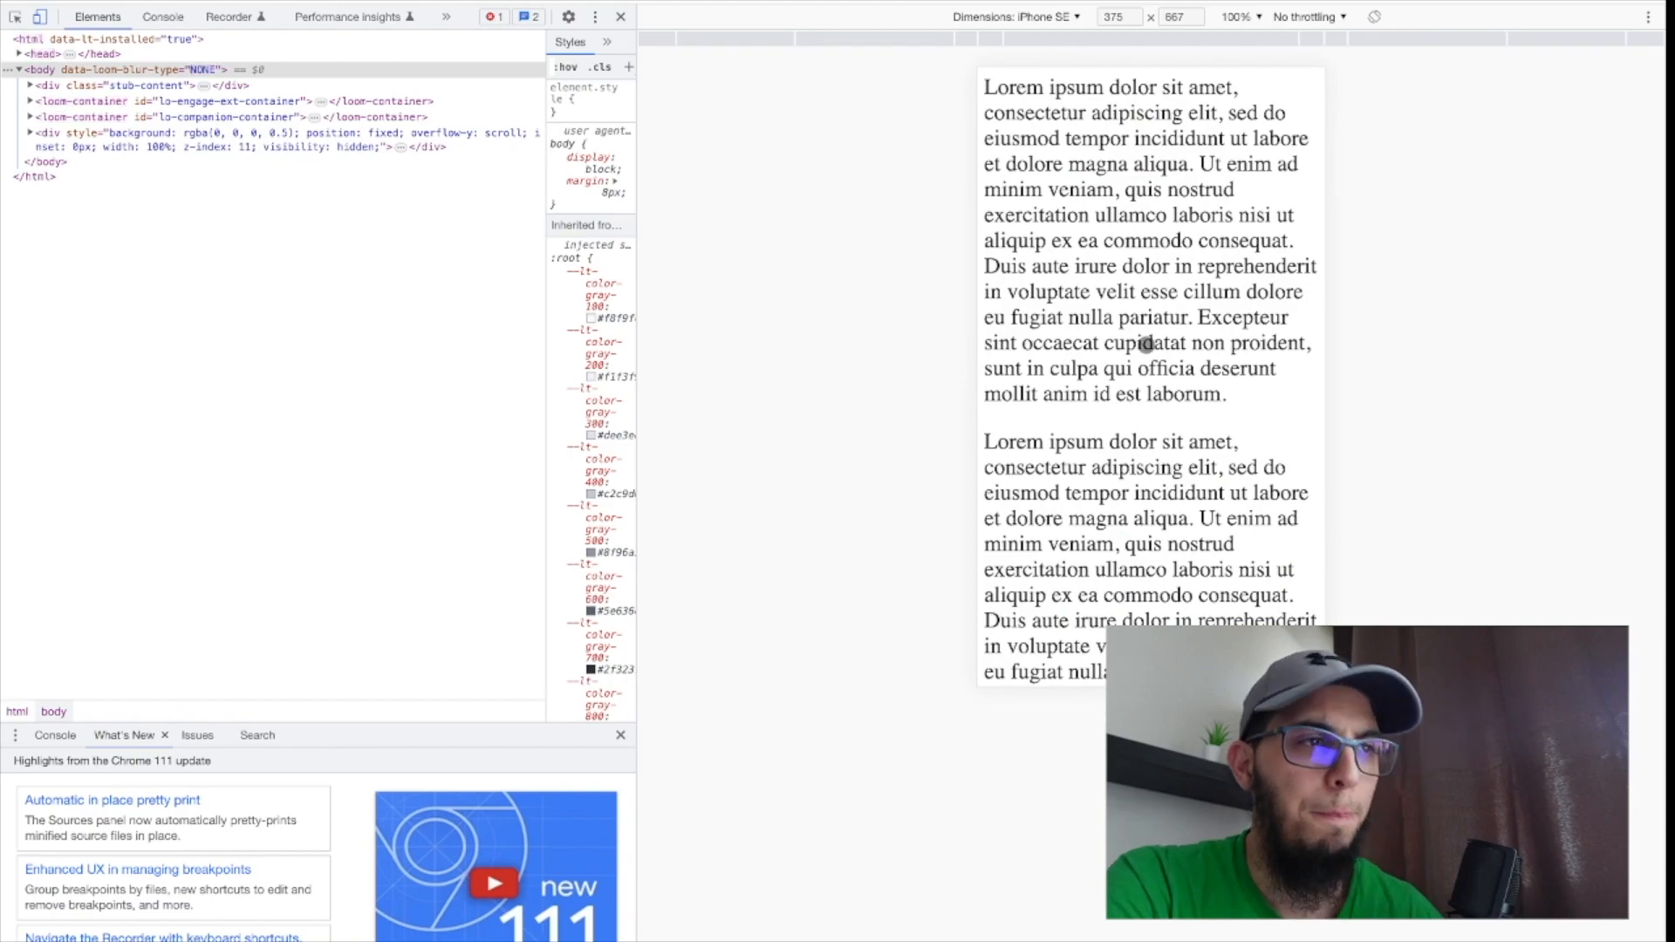
scroll(1146, 346, "down", 2)
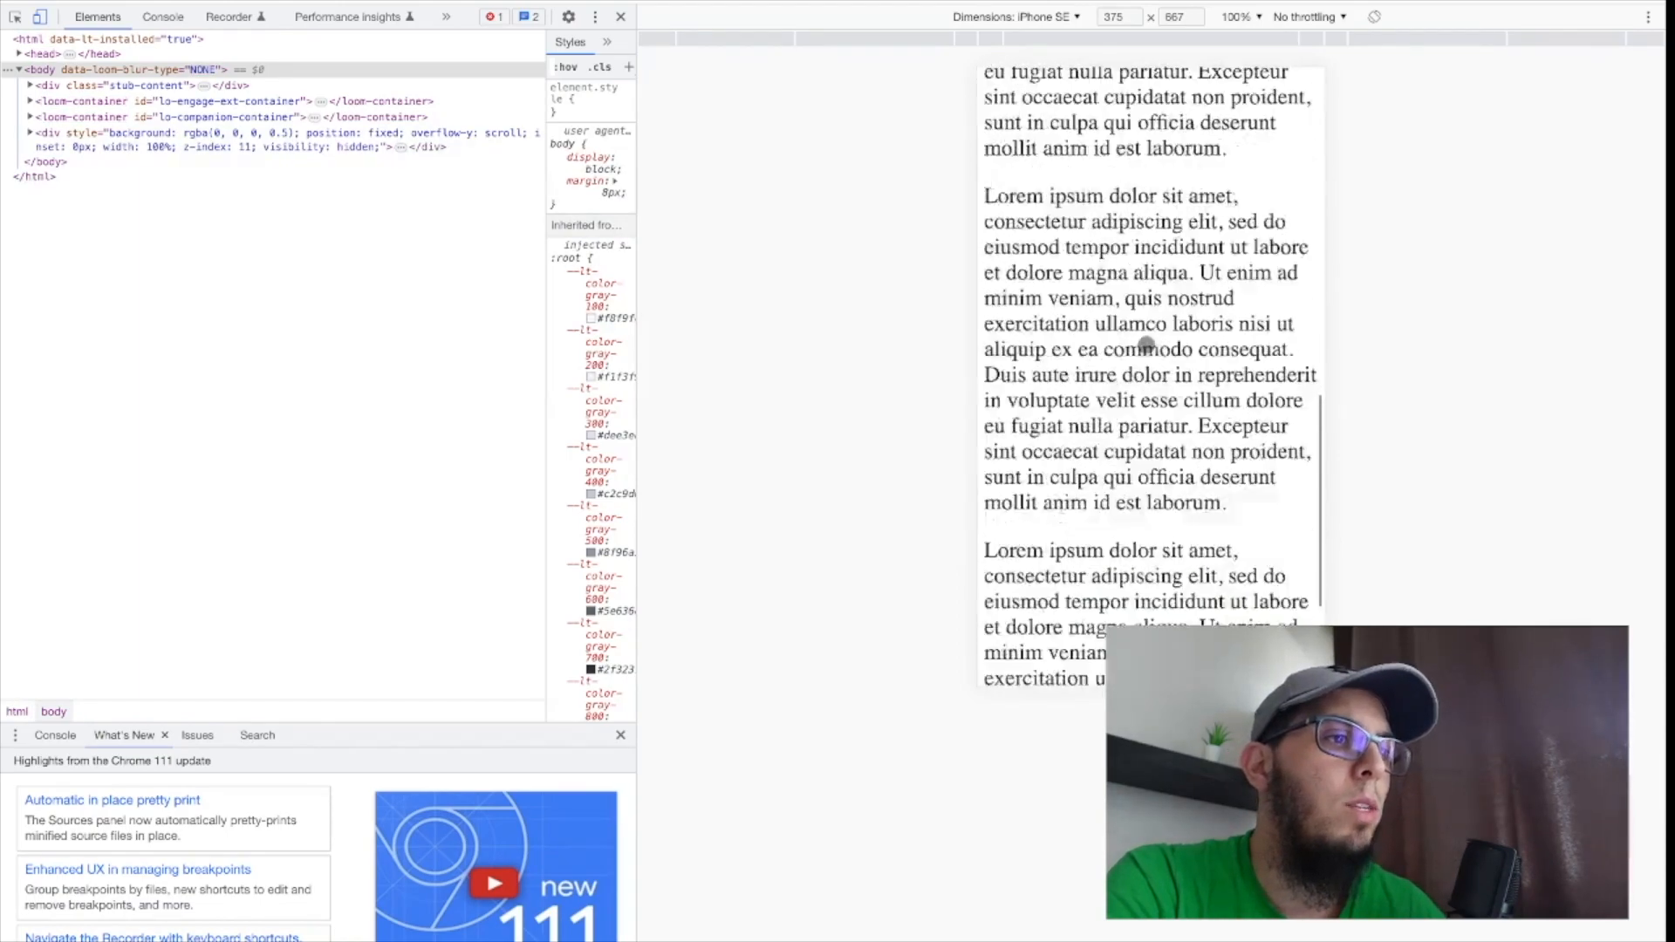
scroll(1146, 345, "down", 1)
scroll(1146, 345, "up", 2)
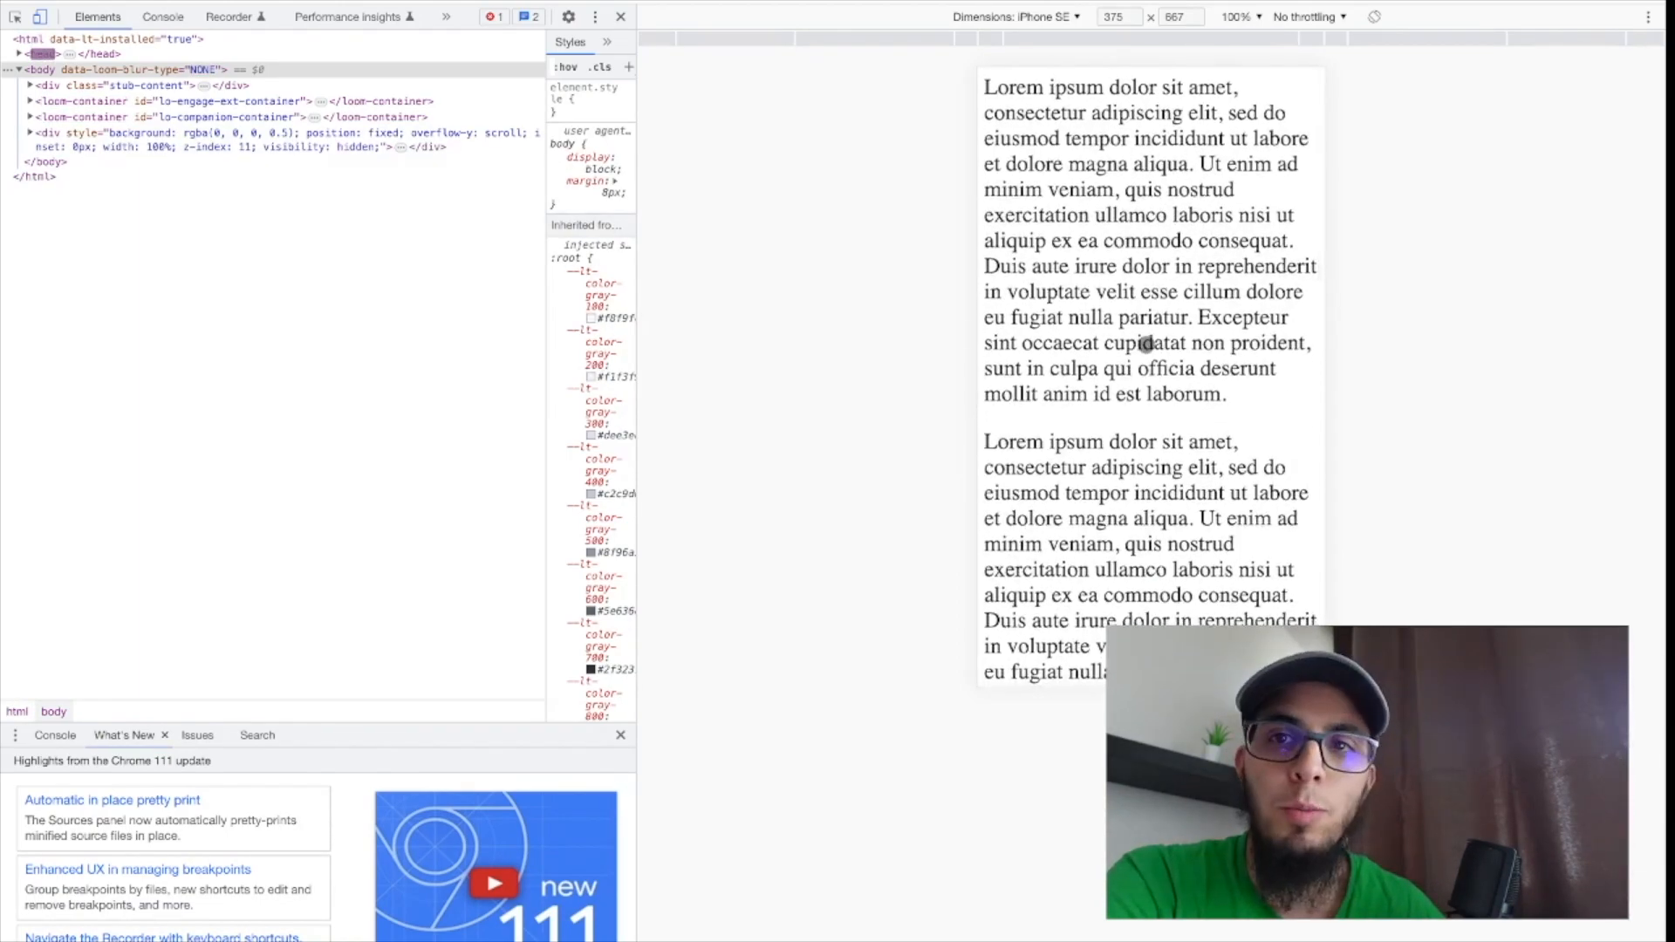
Scroll the iPhone SE preview to trigger the pop-up, and check its image, headline, form fields and button.
scroll(1146, 346, "down", 3)
scroll(1145, 346, "up", 3)
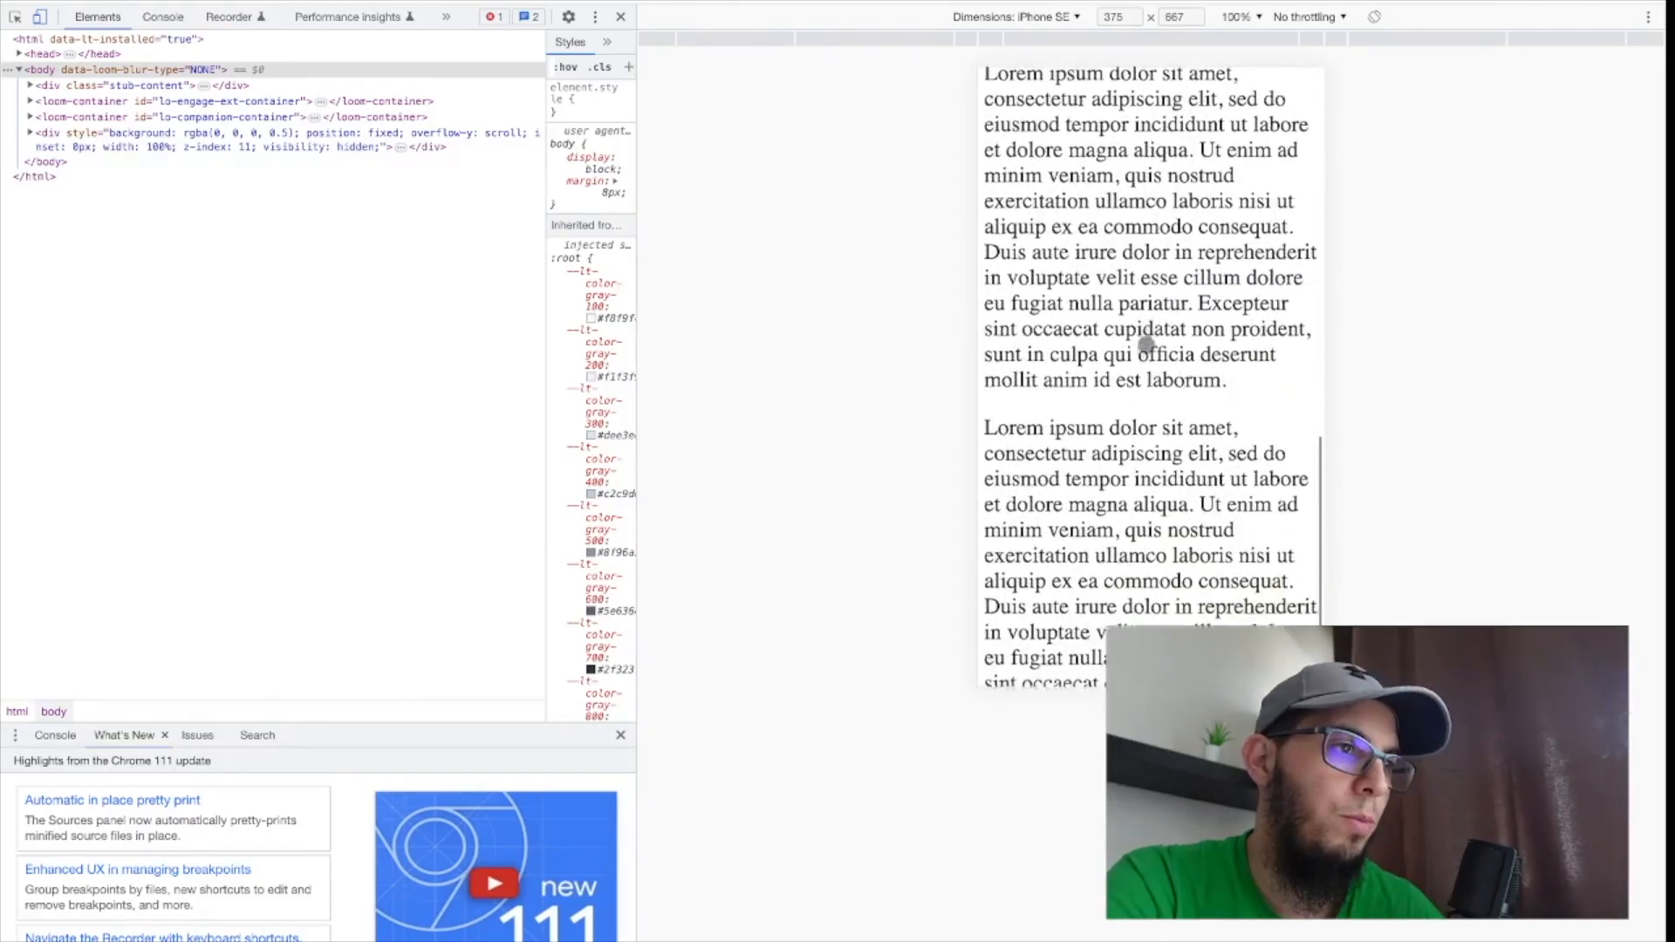
scroll(1145, 346, "down", 1)
scroll(1146, 346, "down", 1)
scroll(1145, 345, "up", 2)
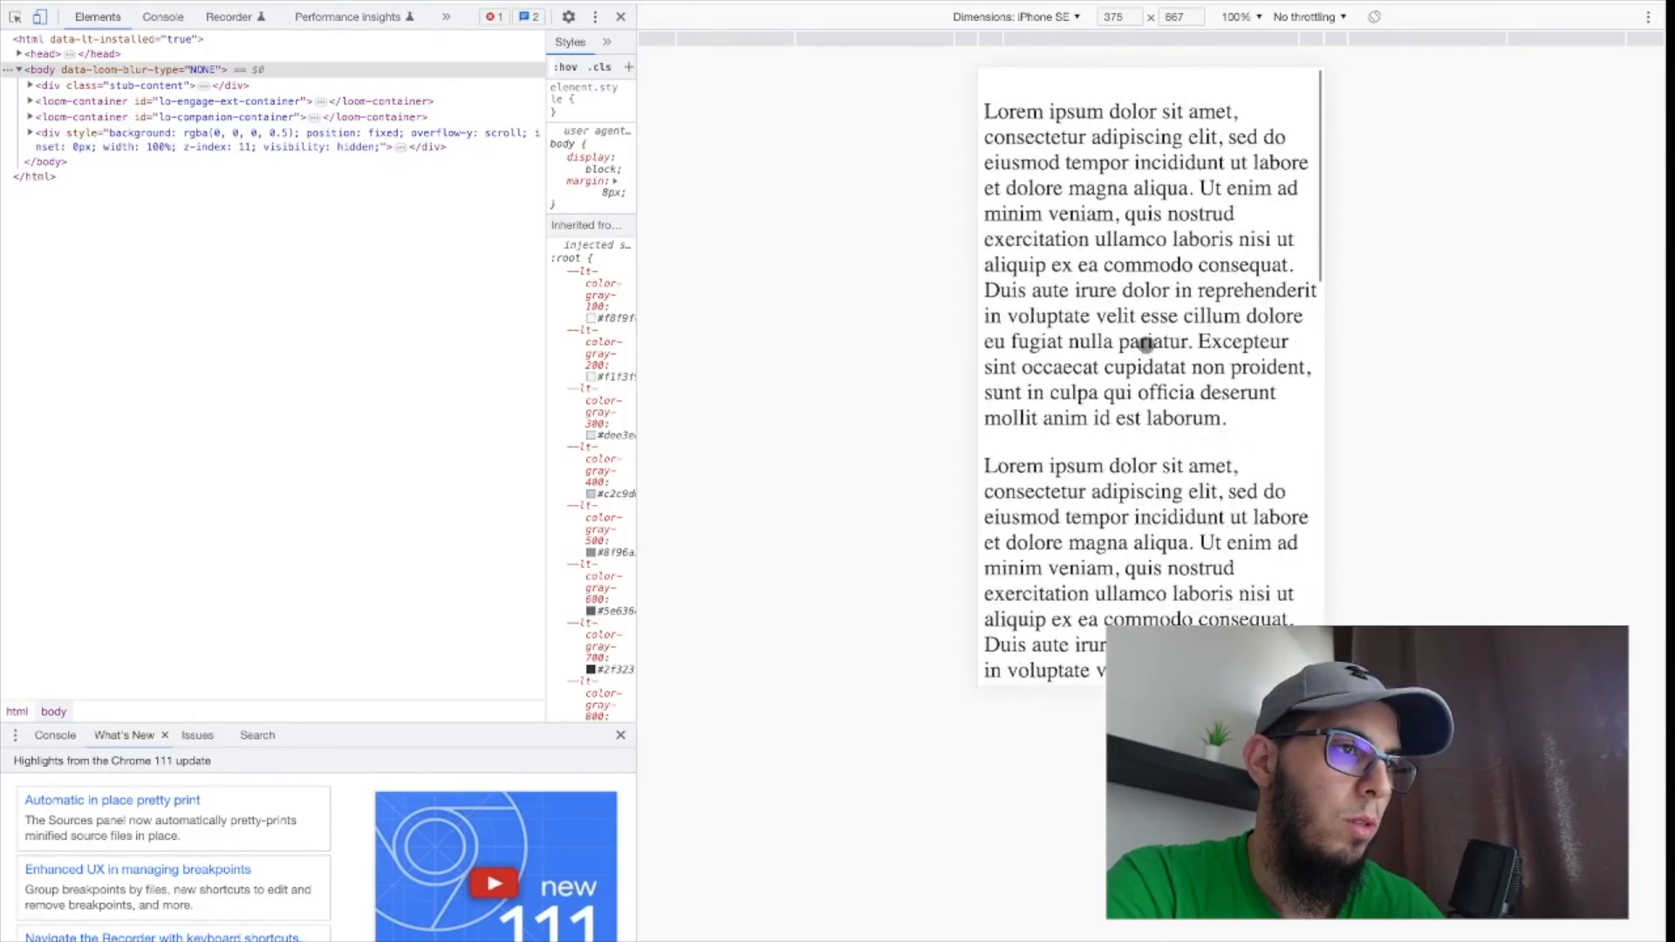
scroll(1146, 346, "down", 2)
scroll(1145, 344, "up", 1)
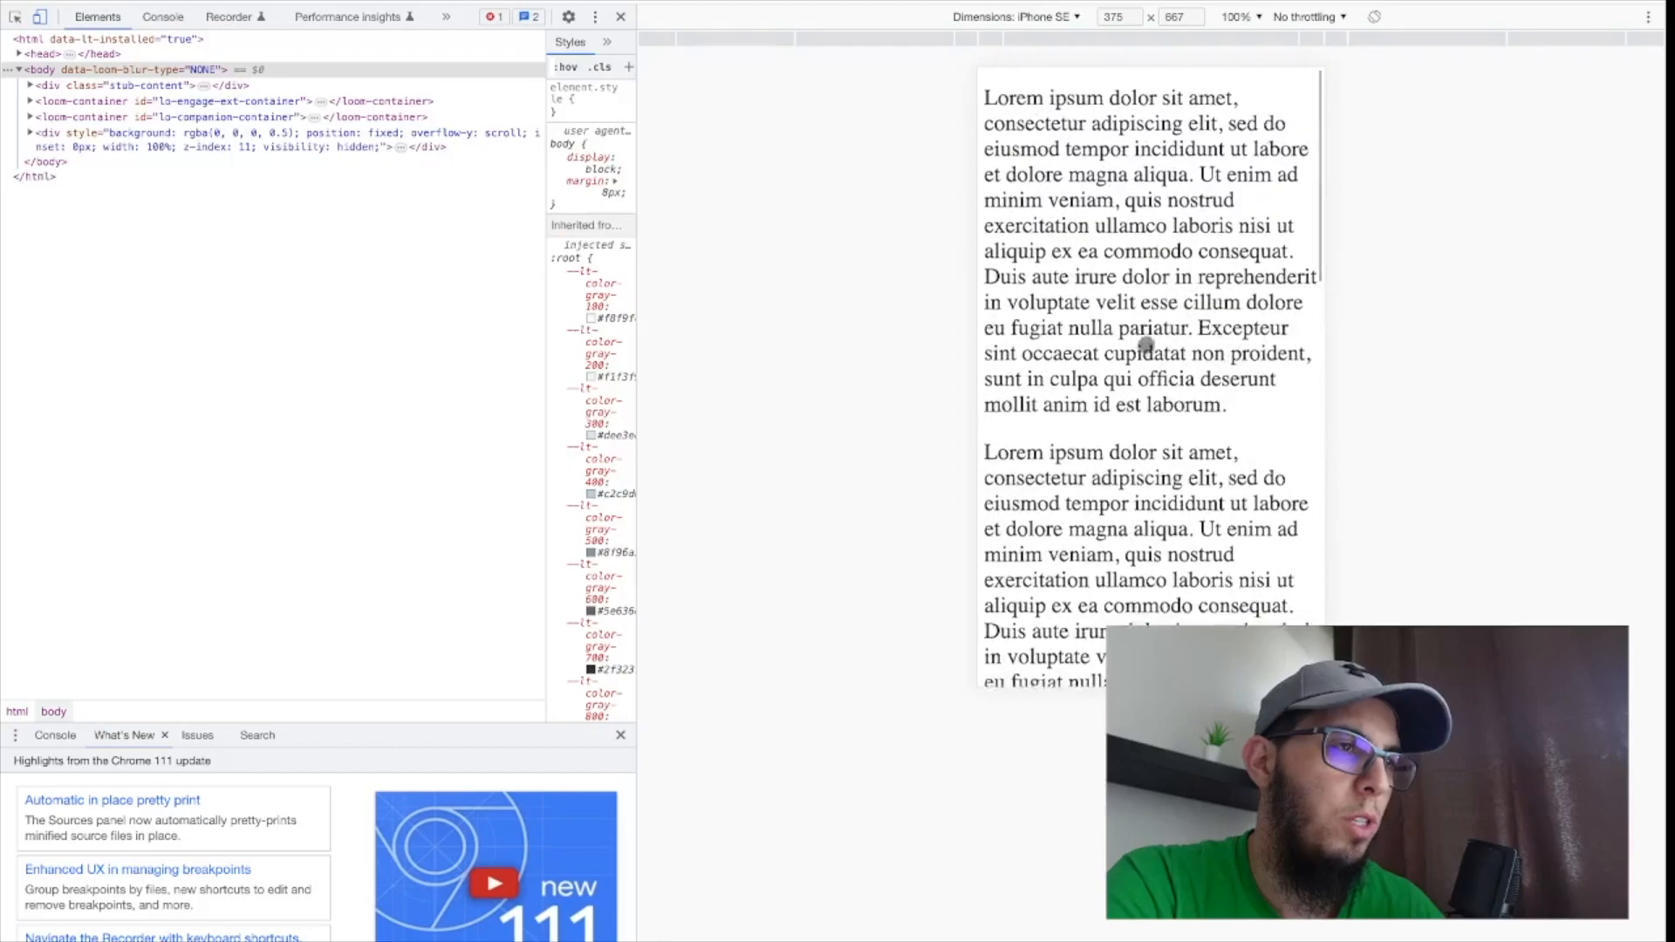
scroll(1145, 343, "down", 3)
scroll(1146, 345, "up", 3)
scroll(1146, 344, "down", 1)
scroll(1146, 344, "up", 1)
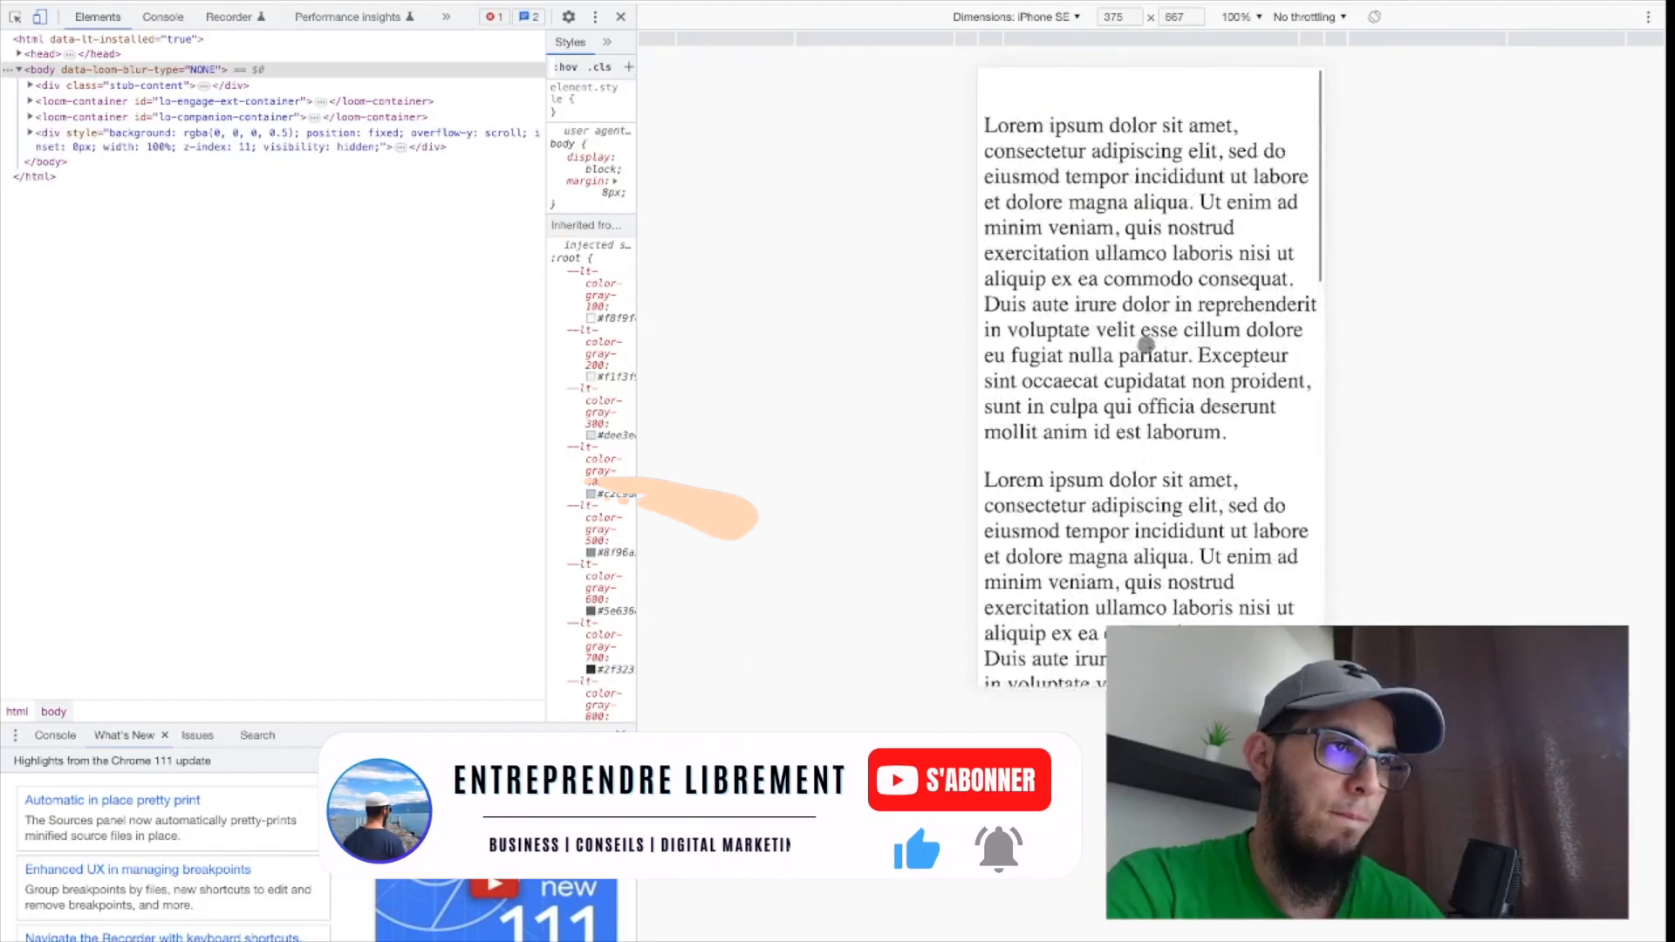
scroll(1146, 345, "down", 1)
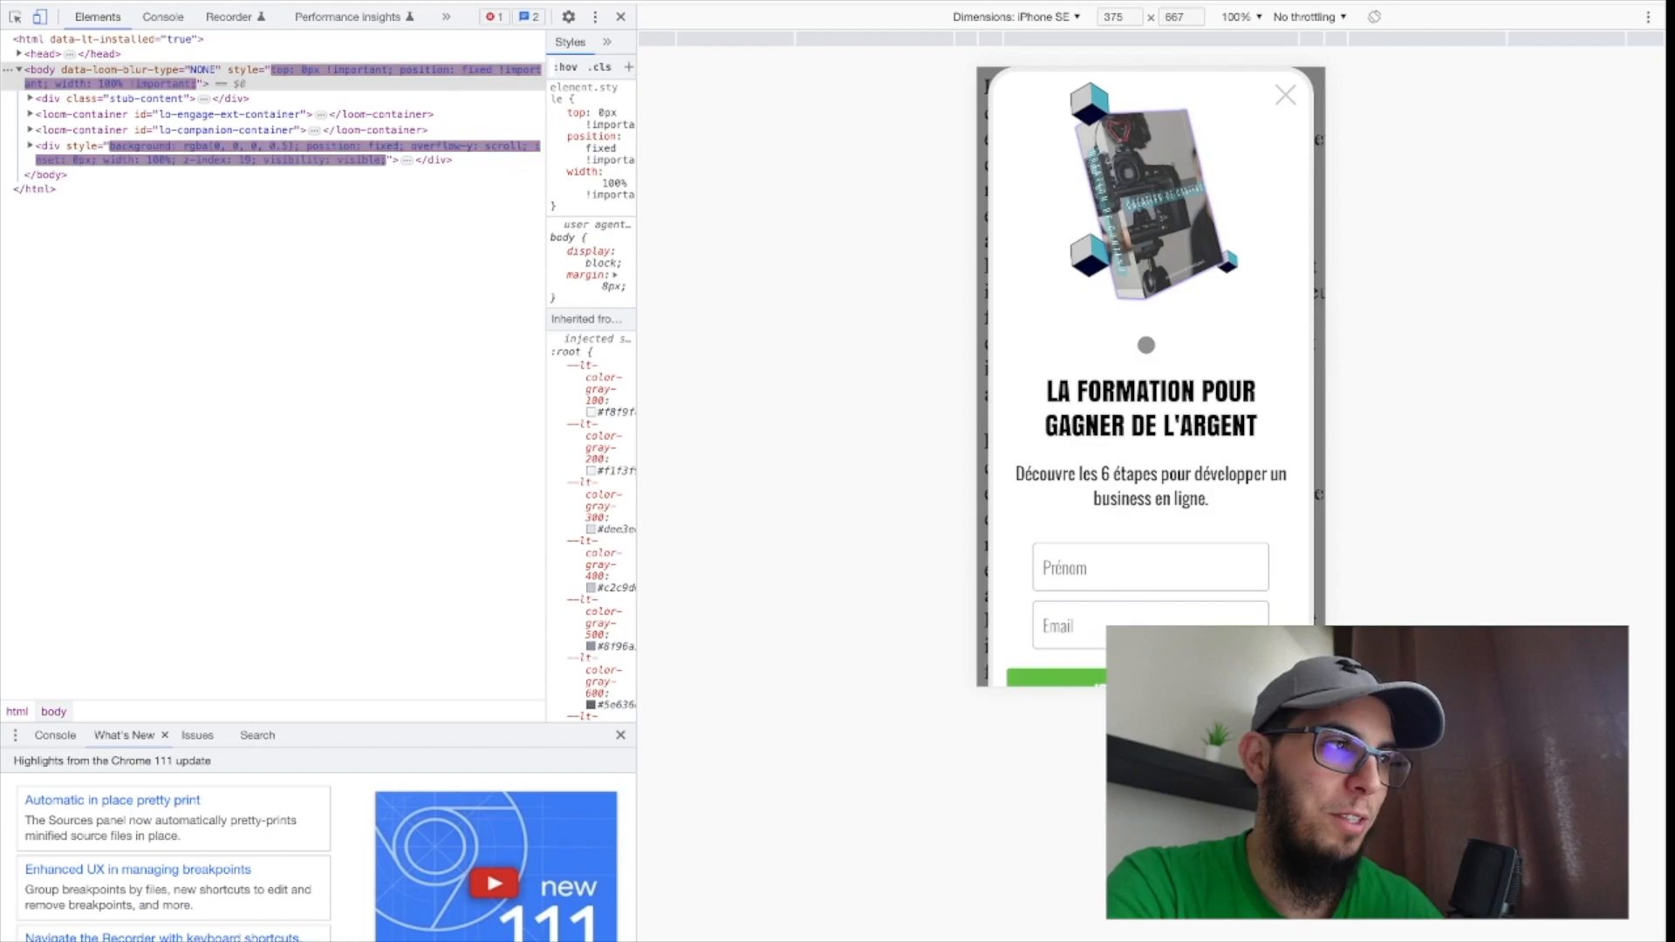
scroll(1146, 346, "down", 1)
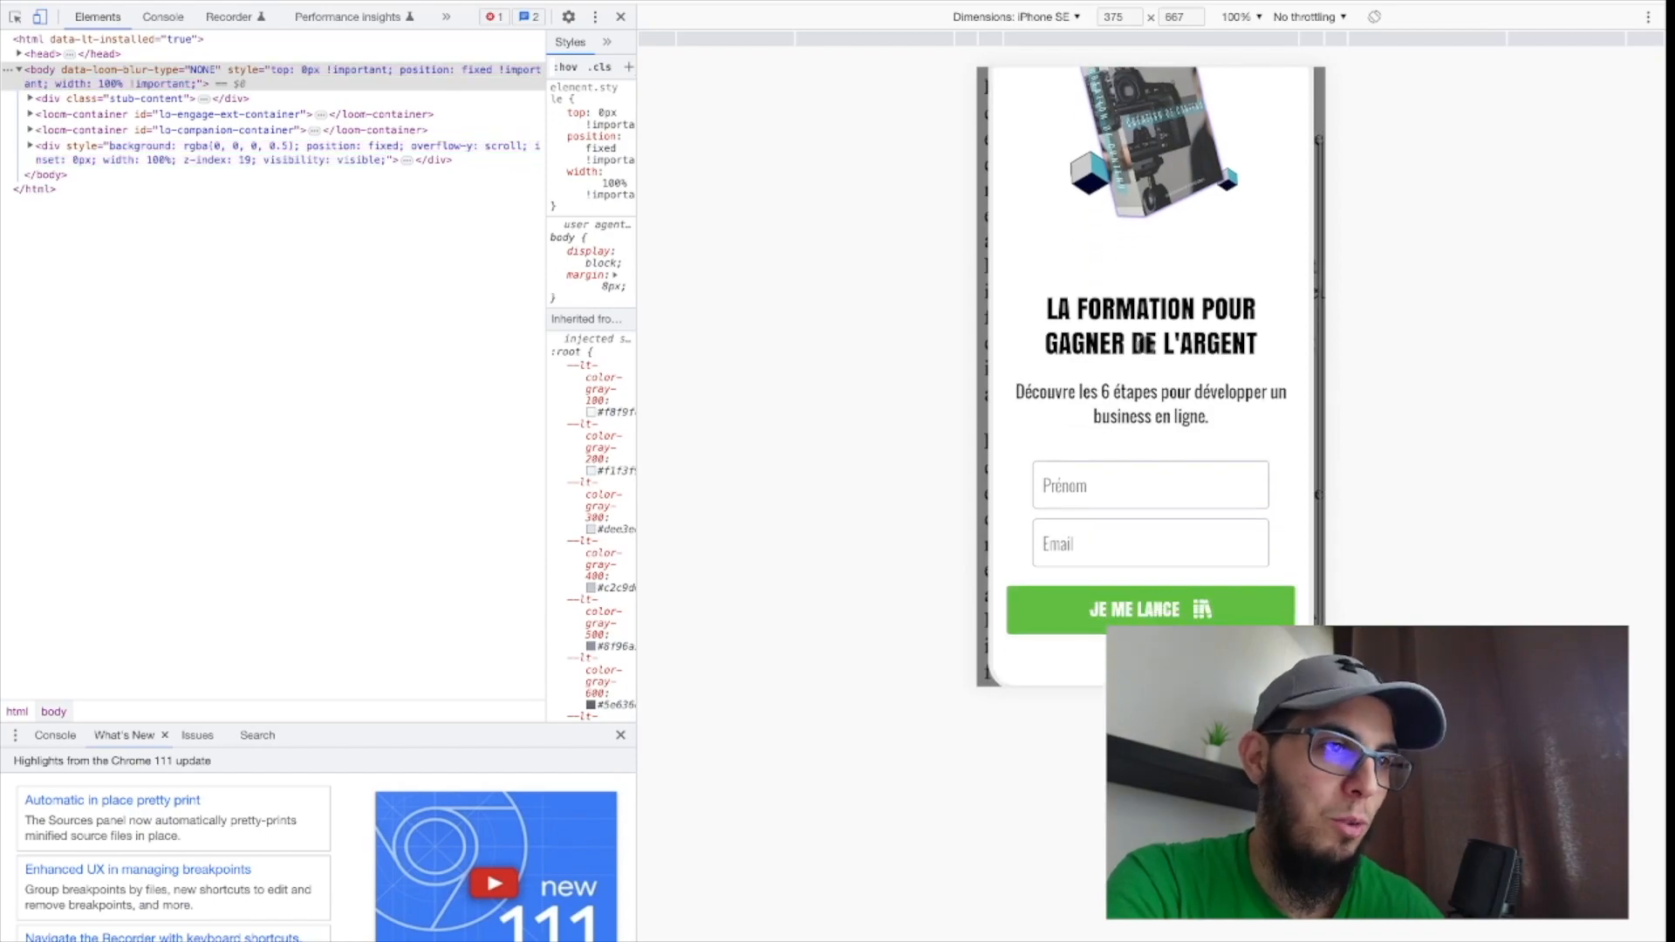
scroll(1146, 345, "up", 1)
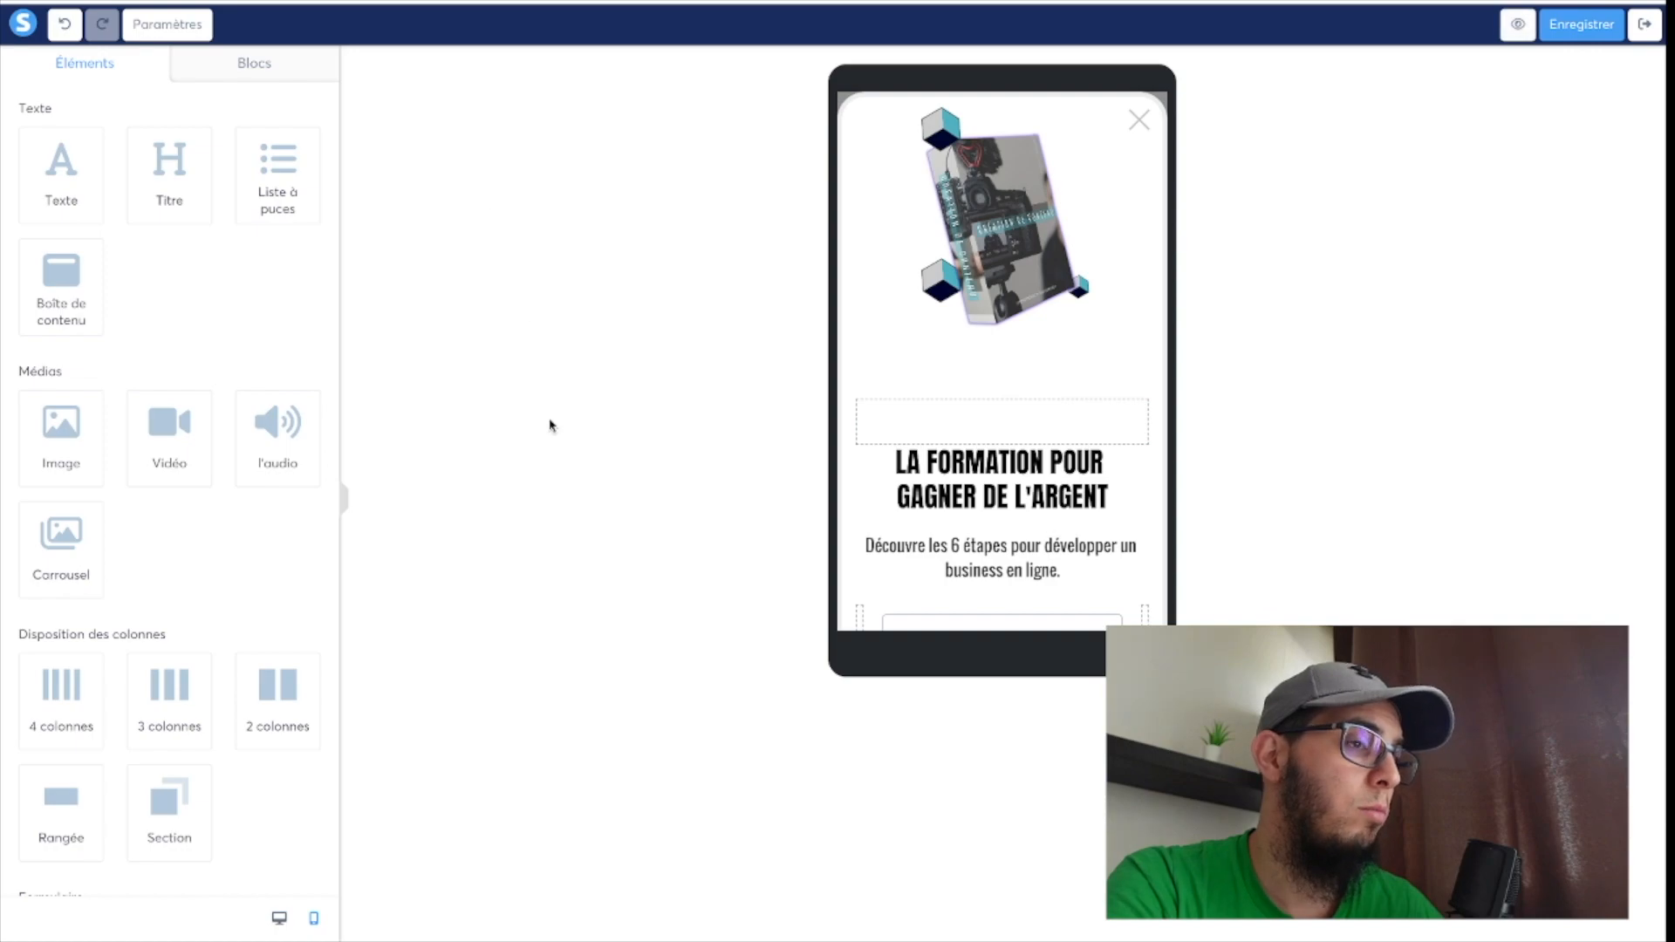
Return the pop-up to the desktop layout, save it and leave the editor.
left_click(279, 920)
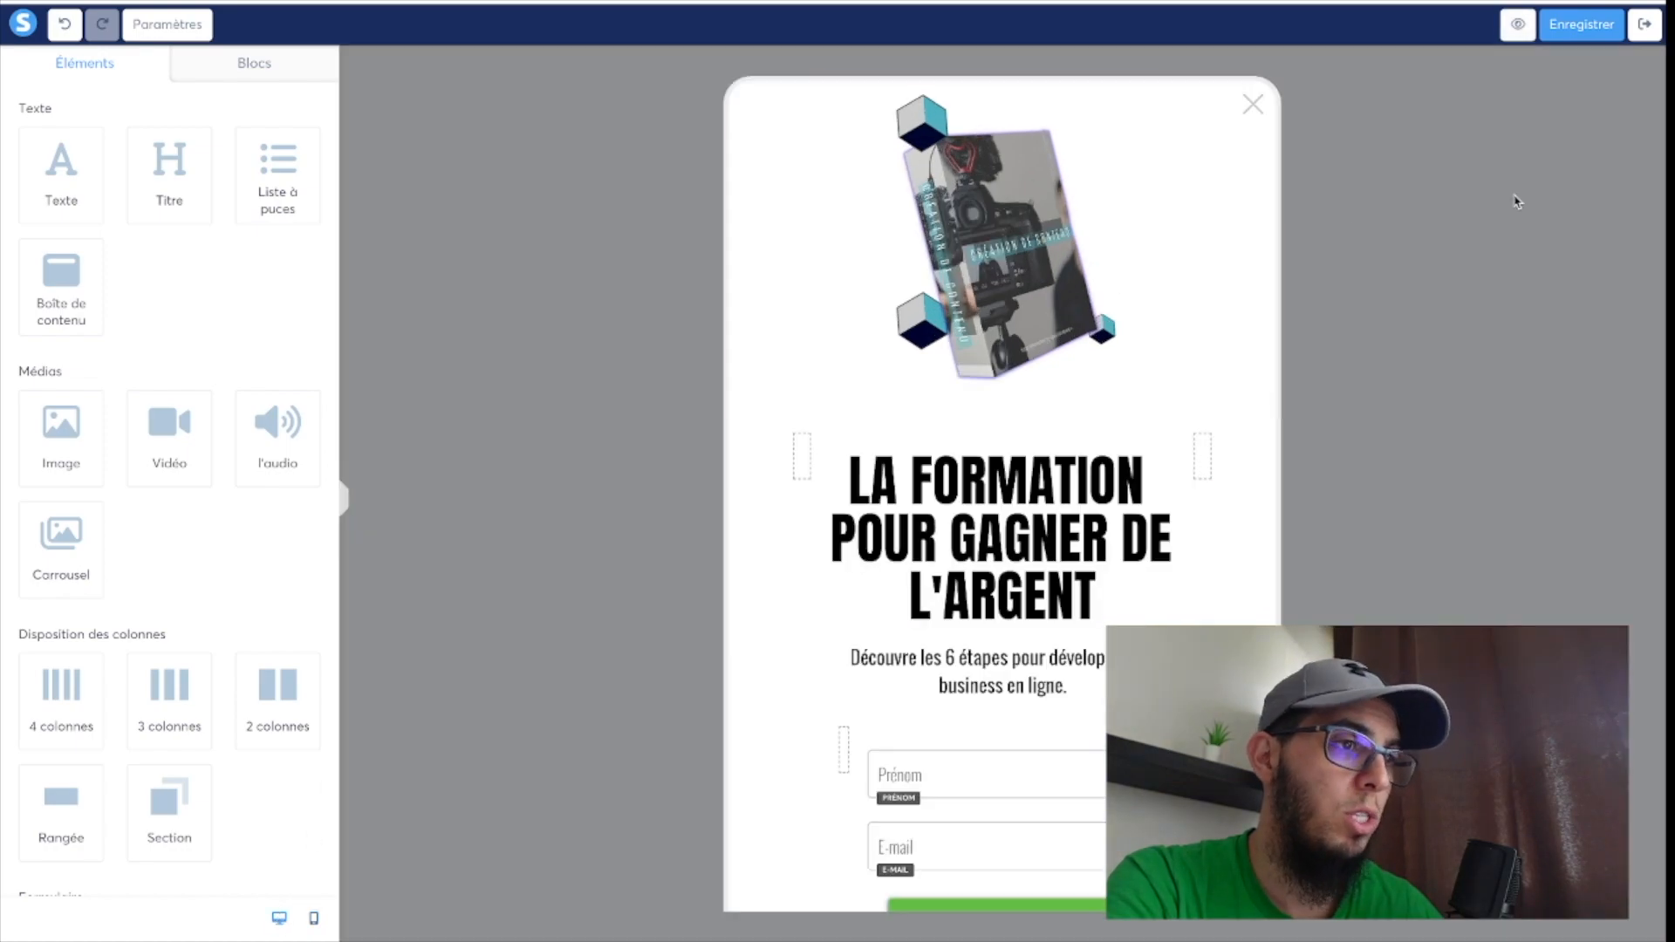
left_click(1588, 34)
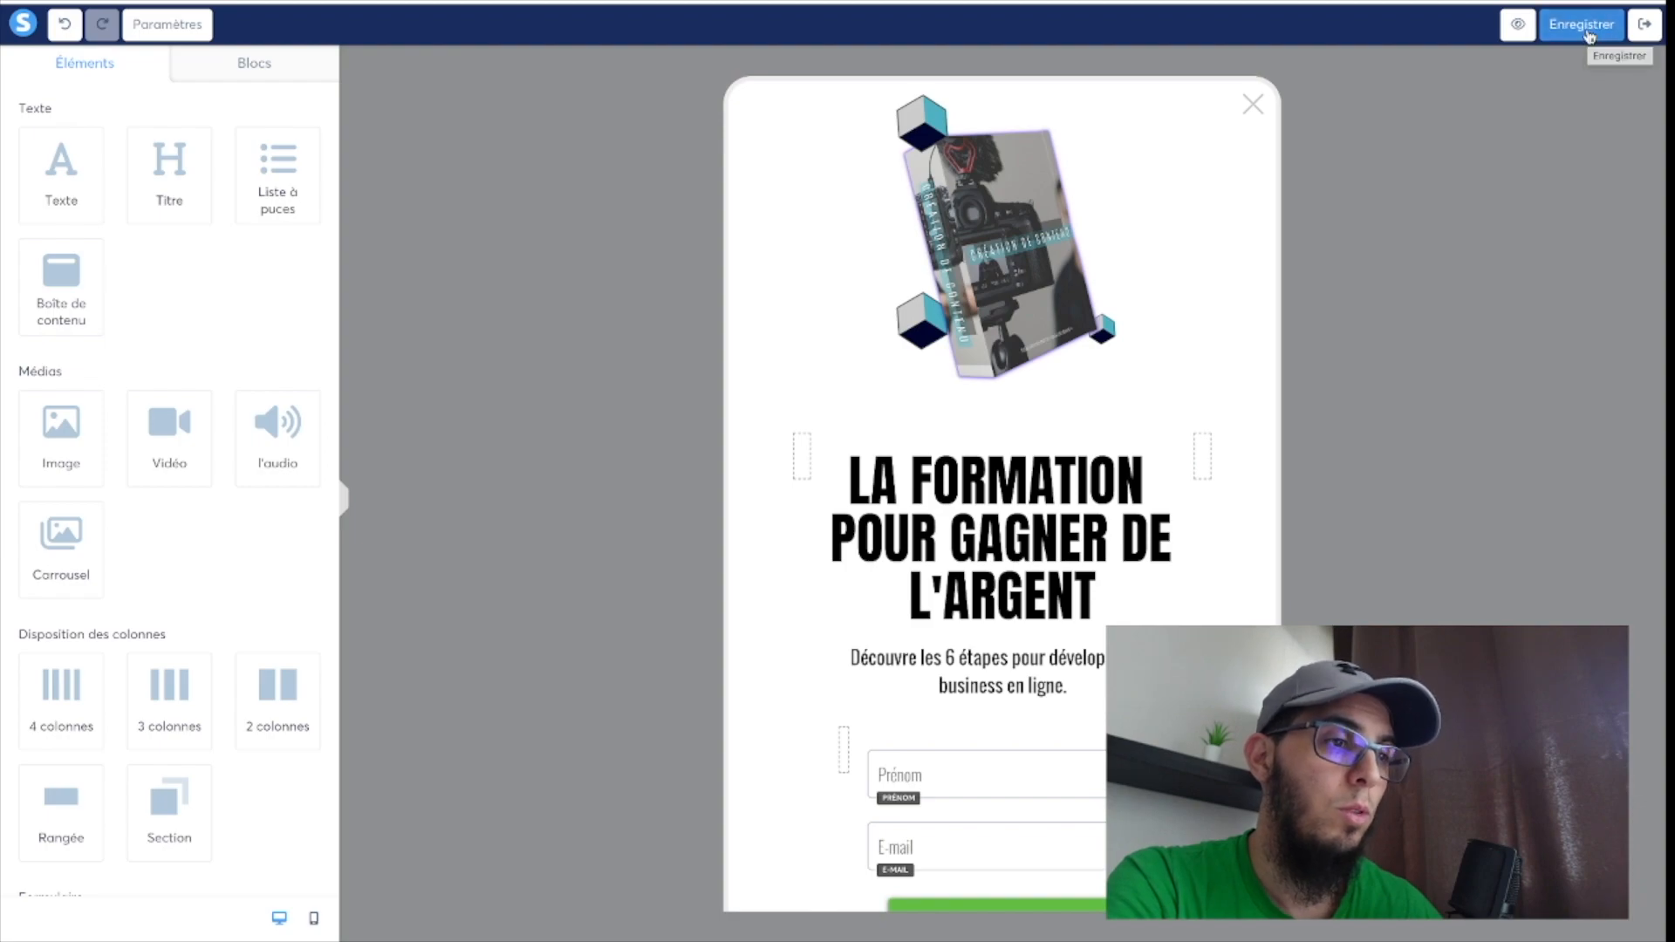
scroll(1080, 645, "down", 1)
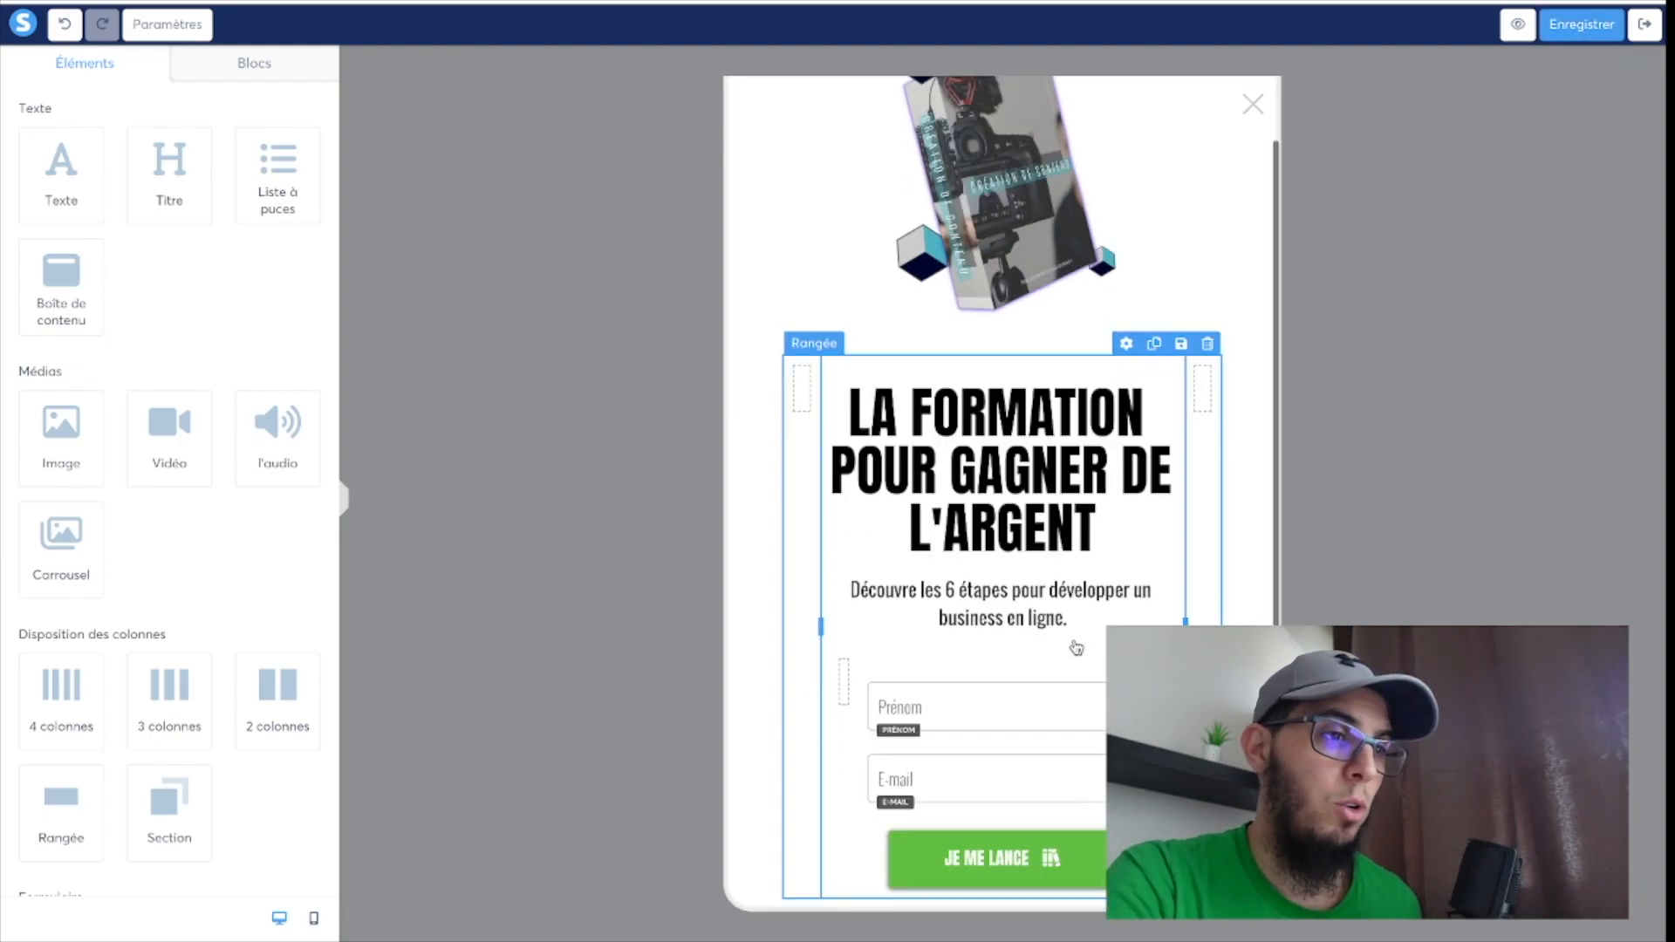
left_click(1645, 24)
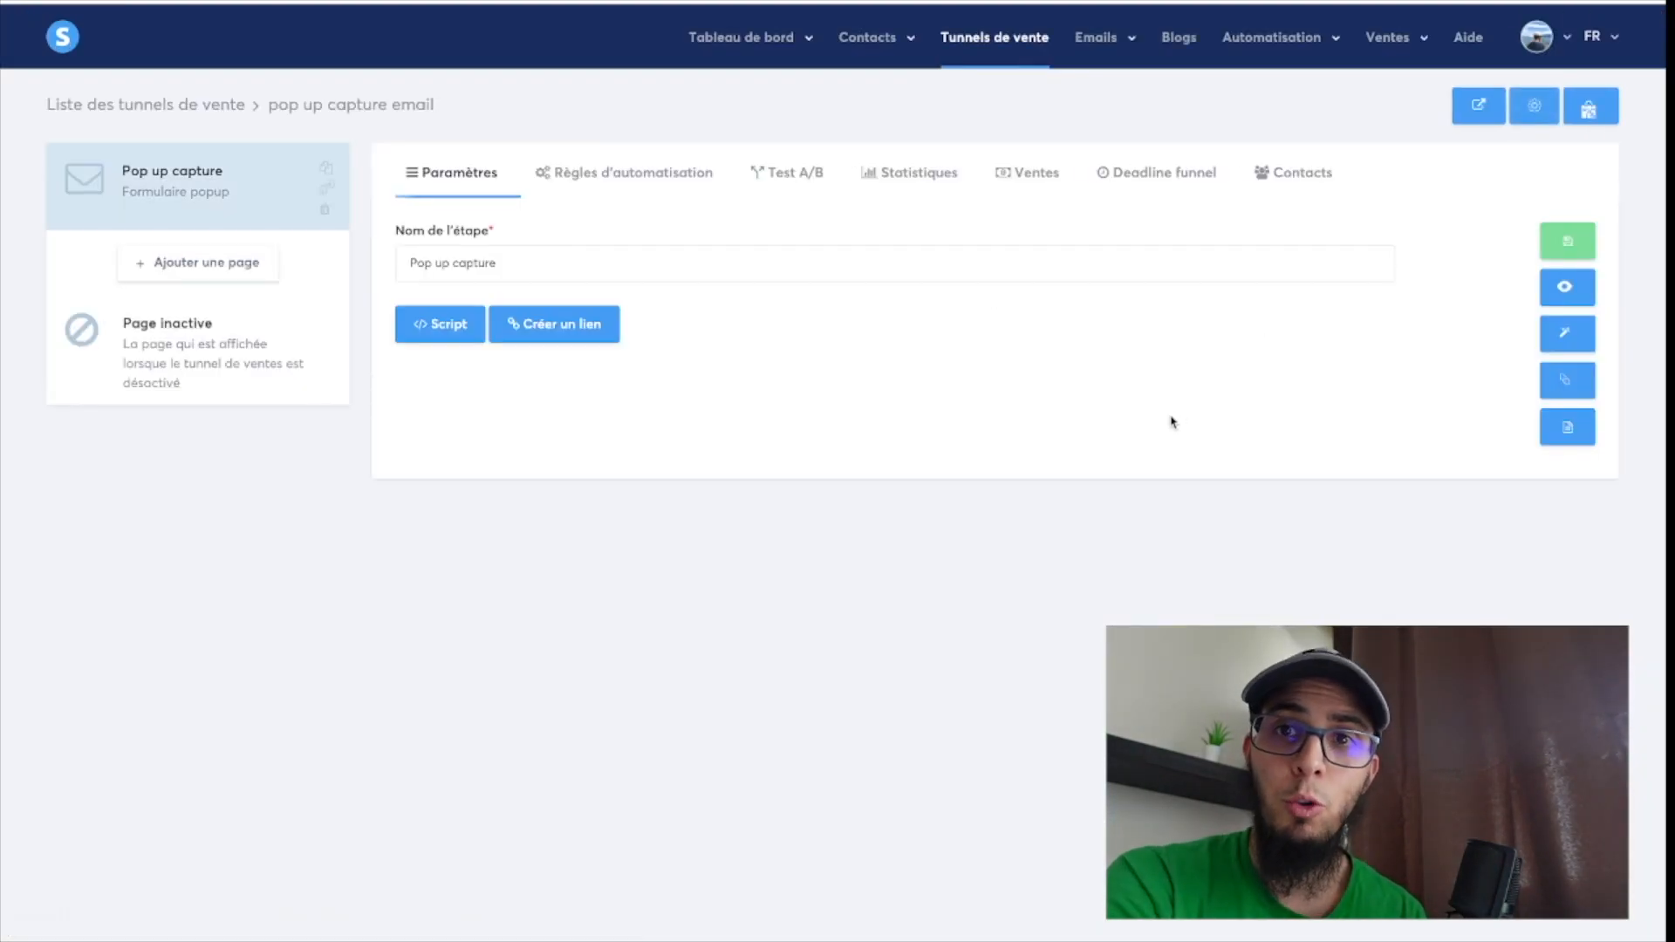
Copy the script tag of the "Pop up capture" step to the clipboard.
left_click(449, 324)
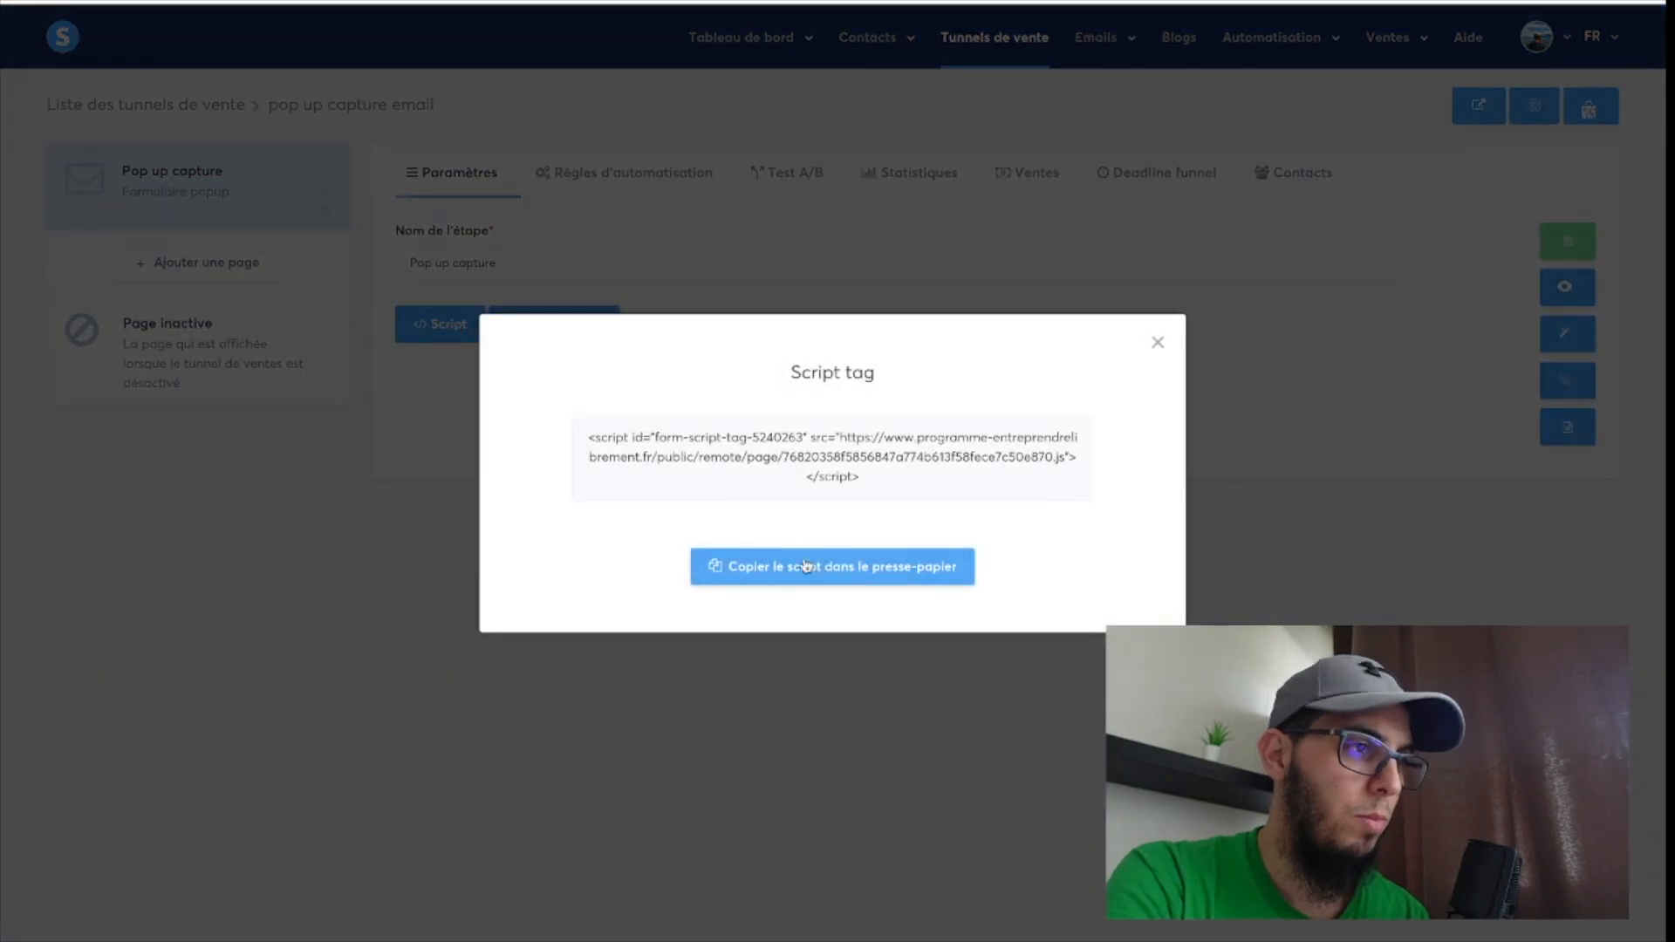
left_click(807, 576)
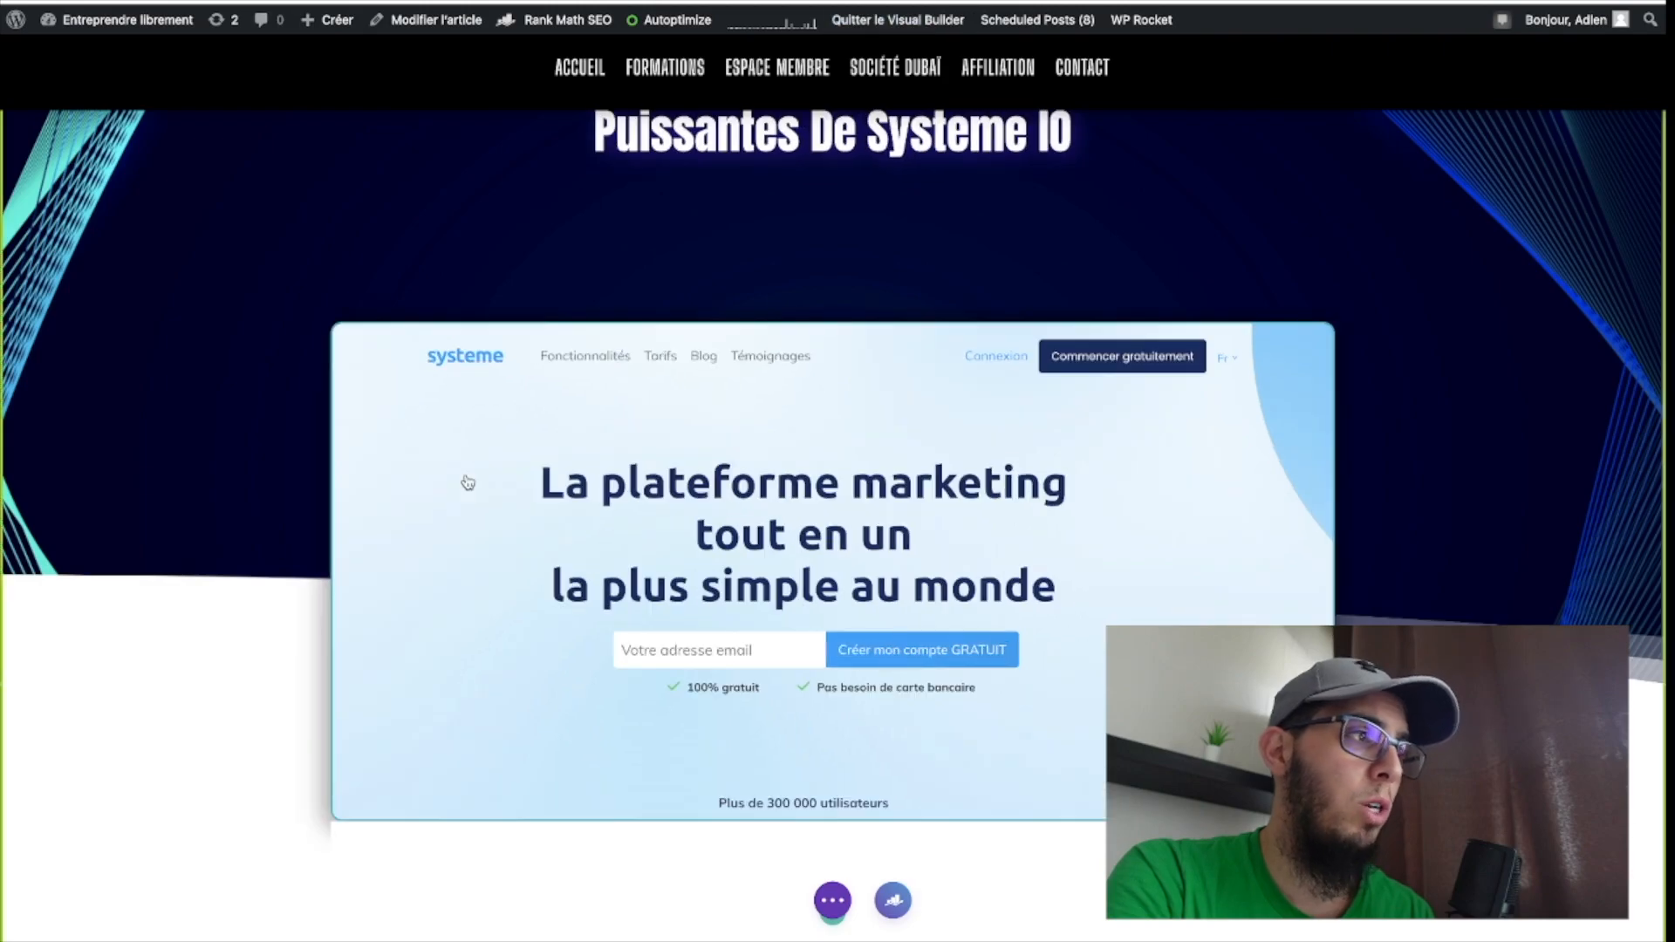
Switch to the WordPress article in the Divi Visual Builder and insert a Code module beneath the final Stripe installation video.
scroll(317, 492, "down", 20)
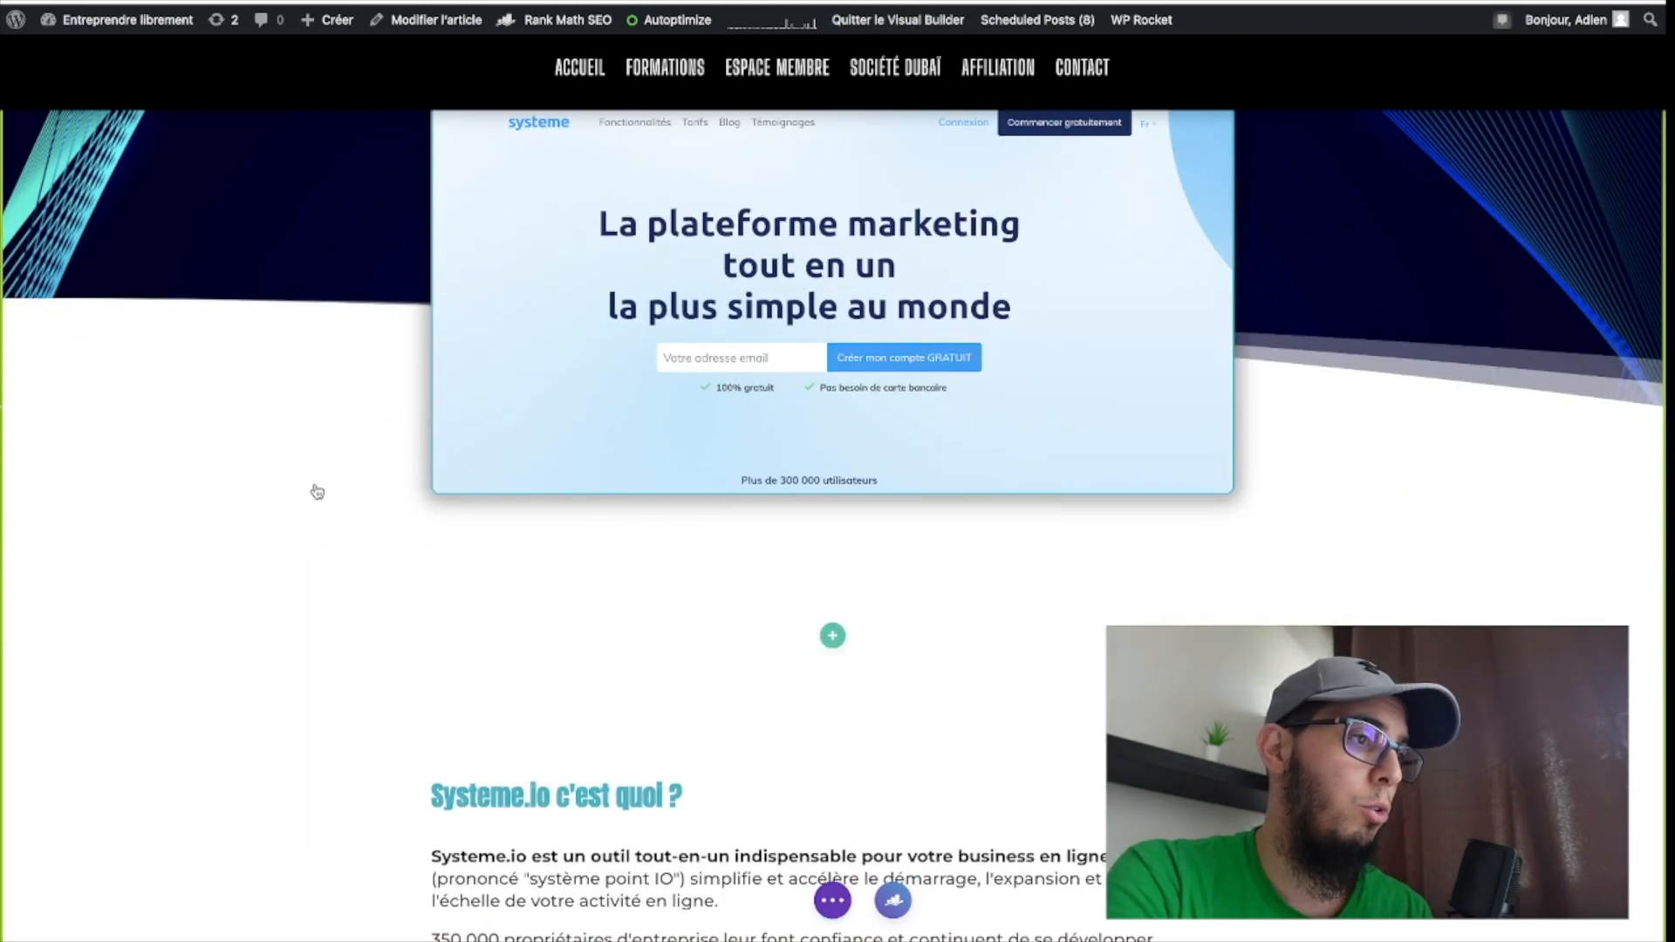
scroll(317, 492, "down", 20)
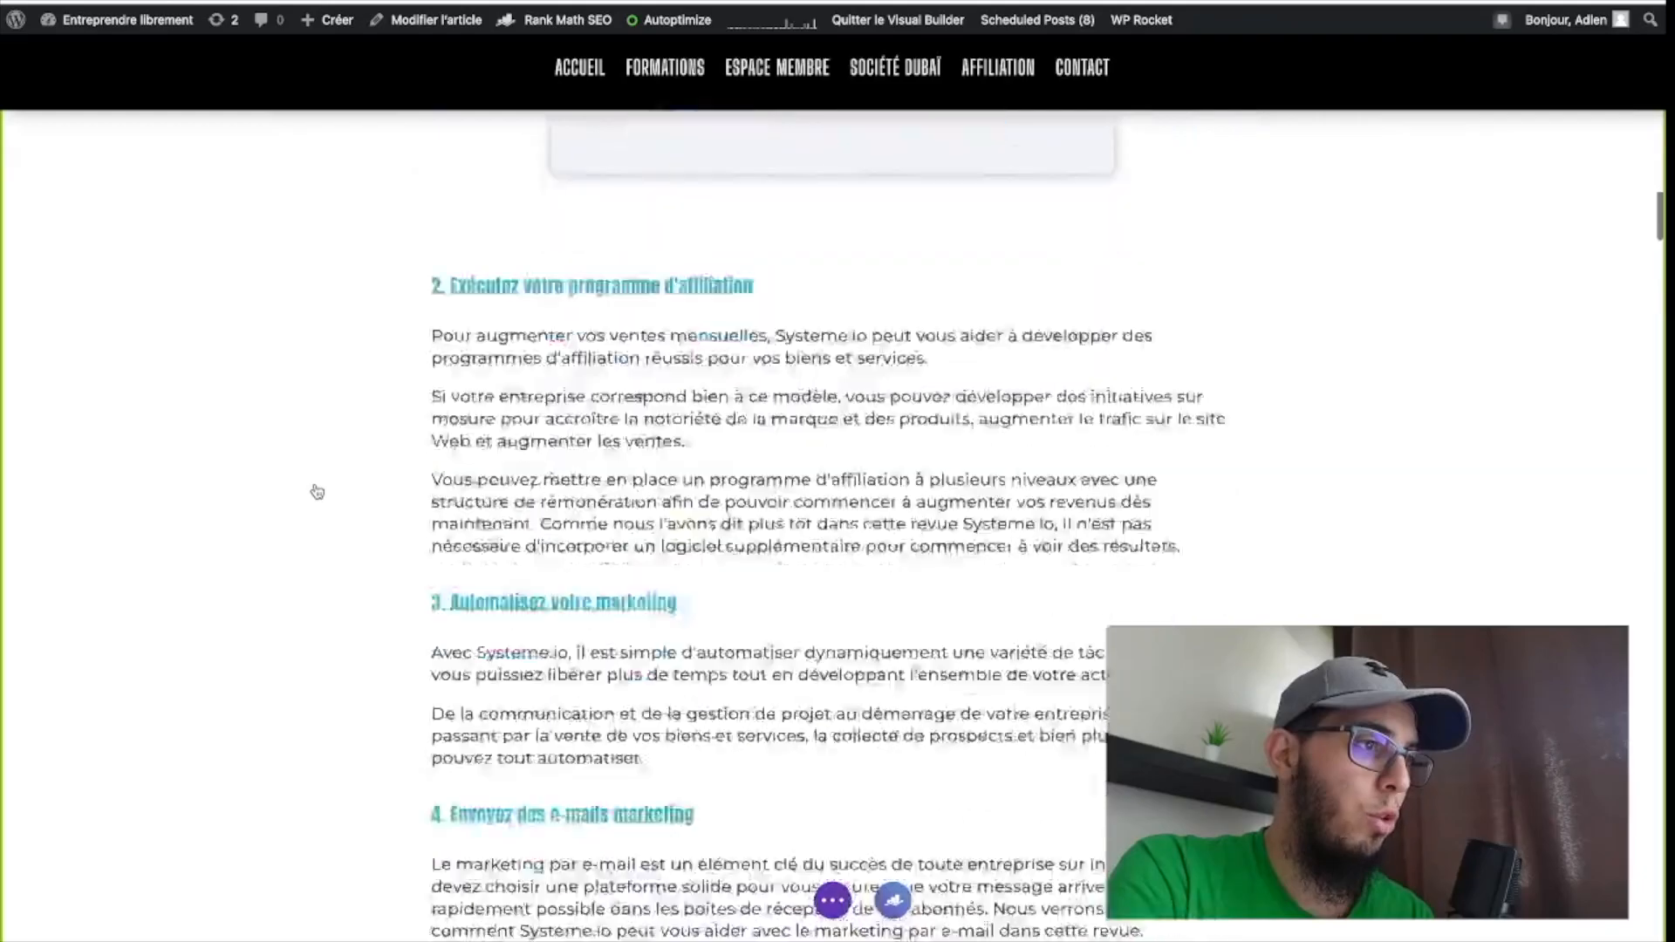
scroll(317, 492, "down", 20)
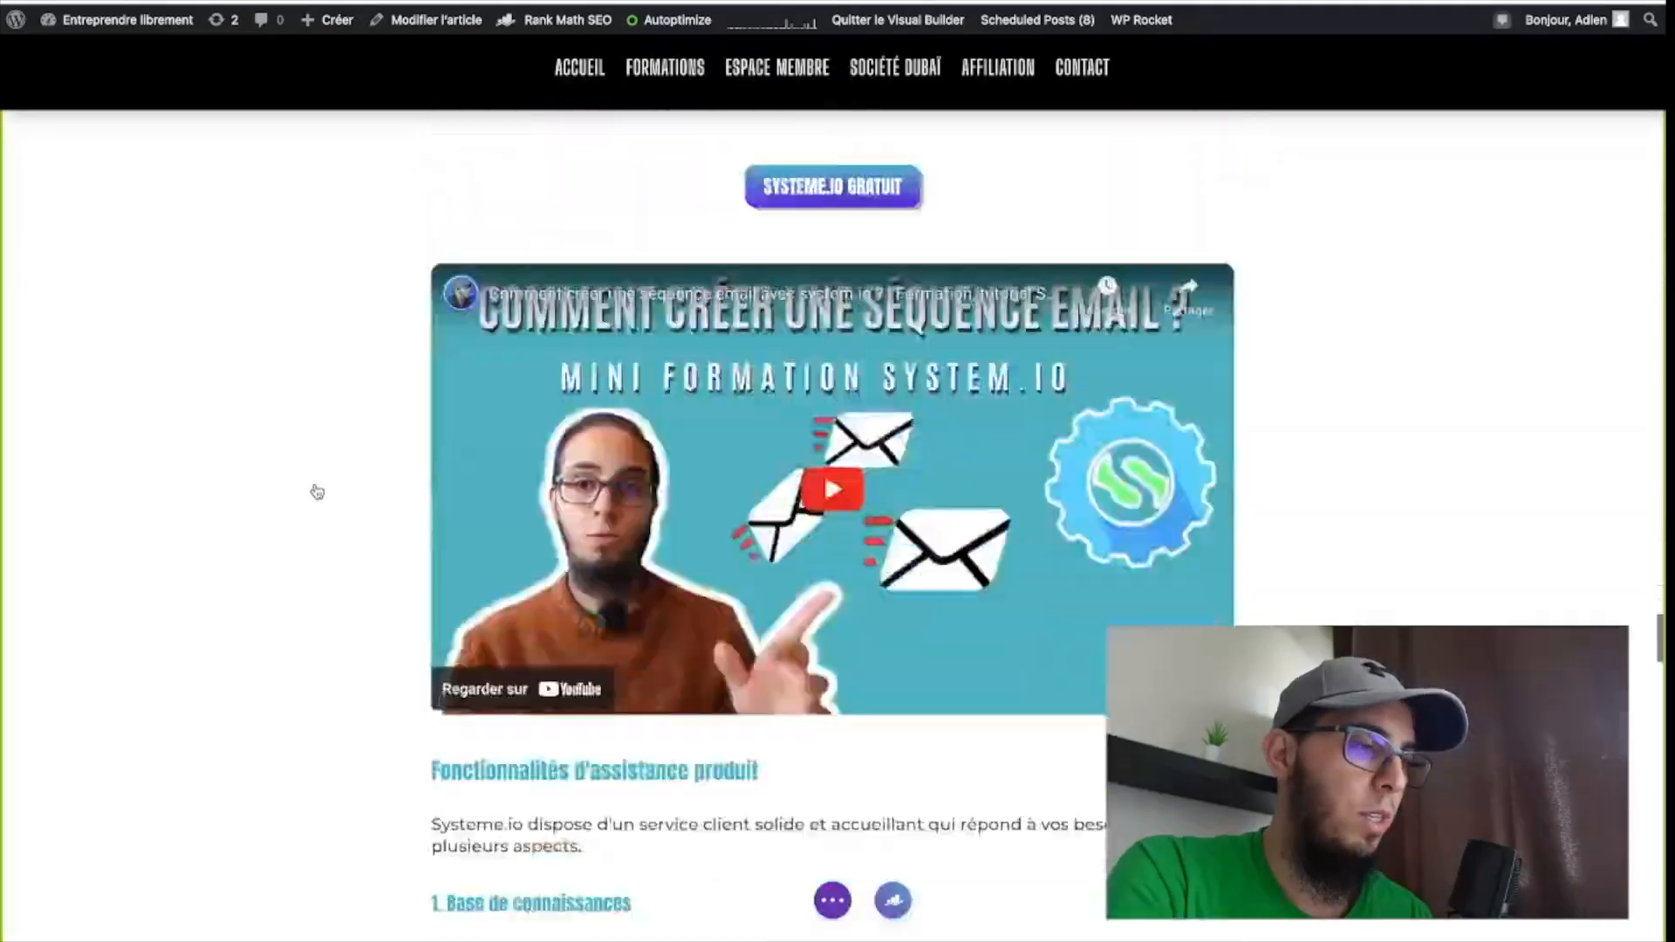
scroll(317, 491, "down", 12)
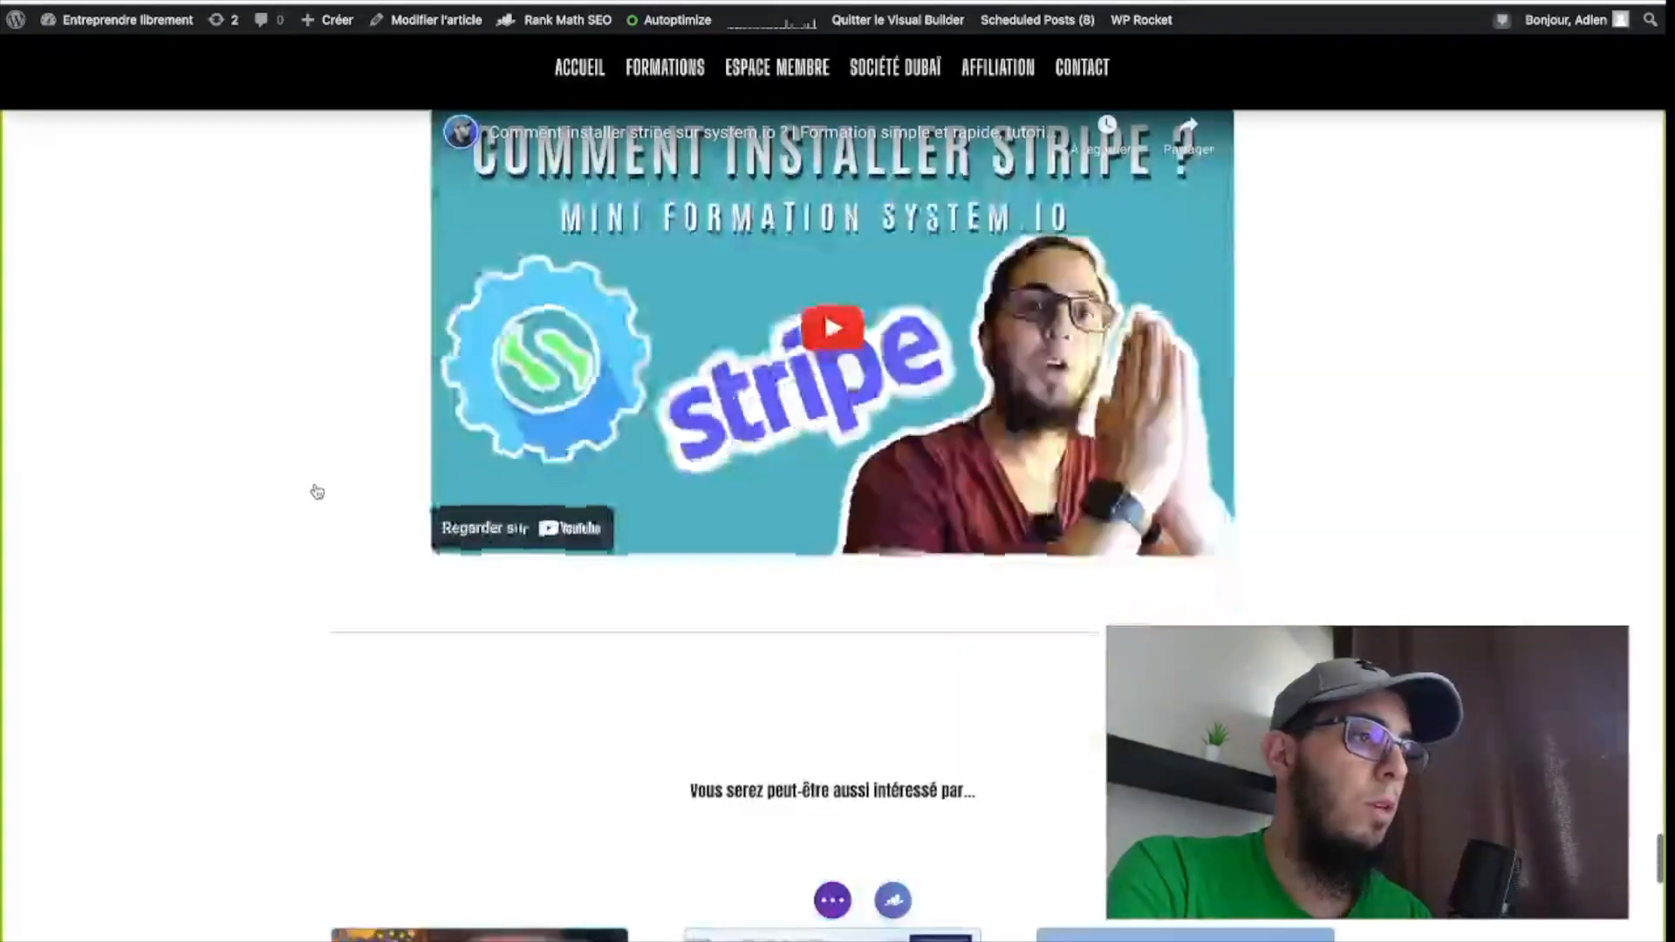
scroll(317, 492, "up", 5)
scroll(317, 491, "down", 10)
scroll(319, 491, "up", 5)
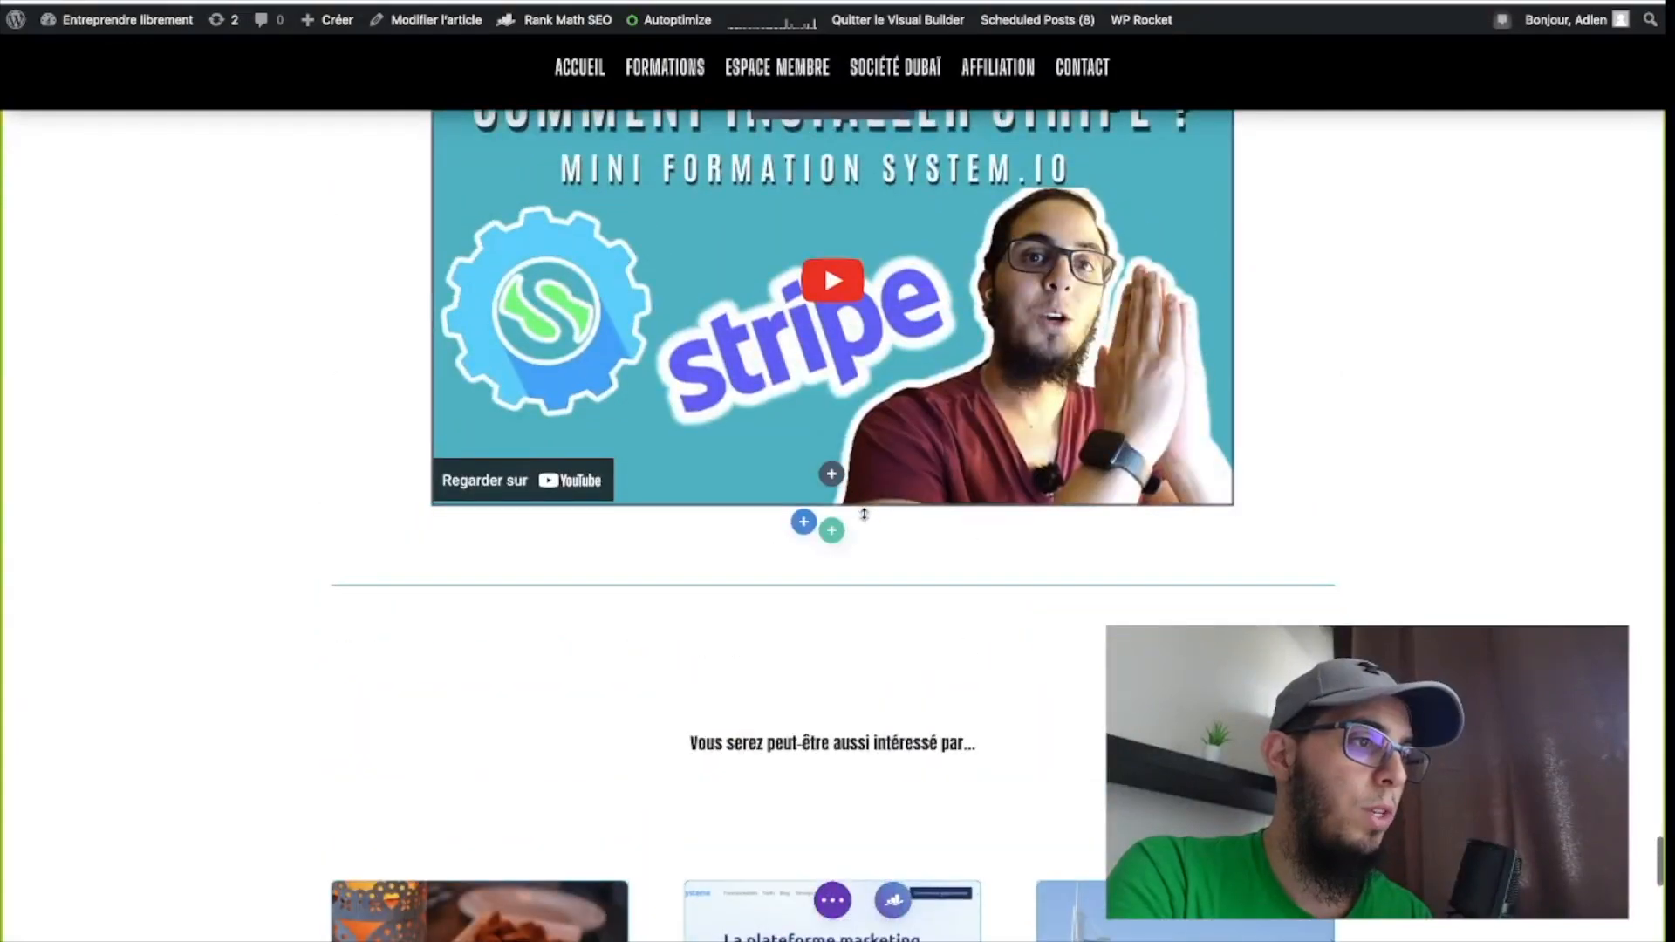
mouse_move(832, 485)
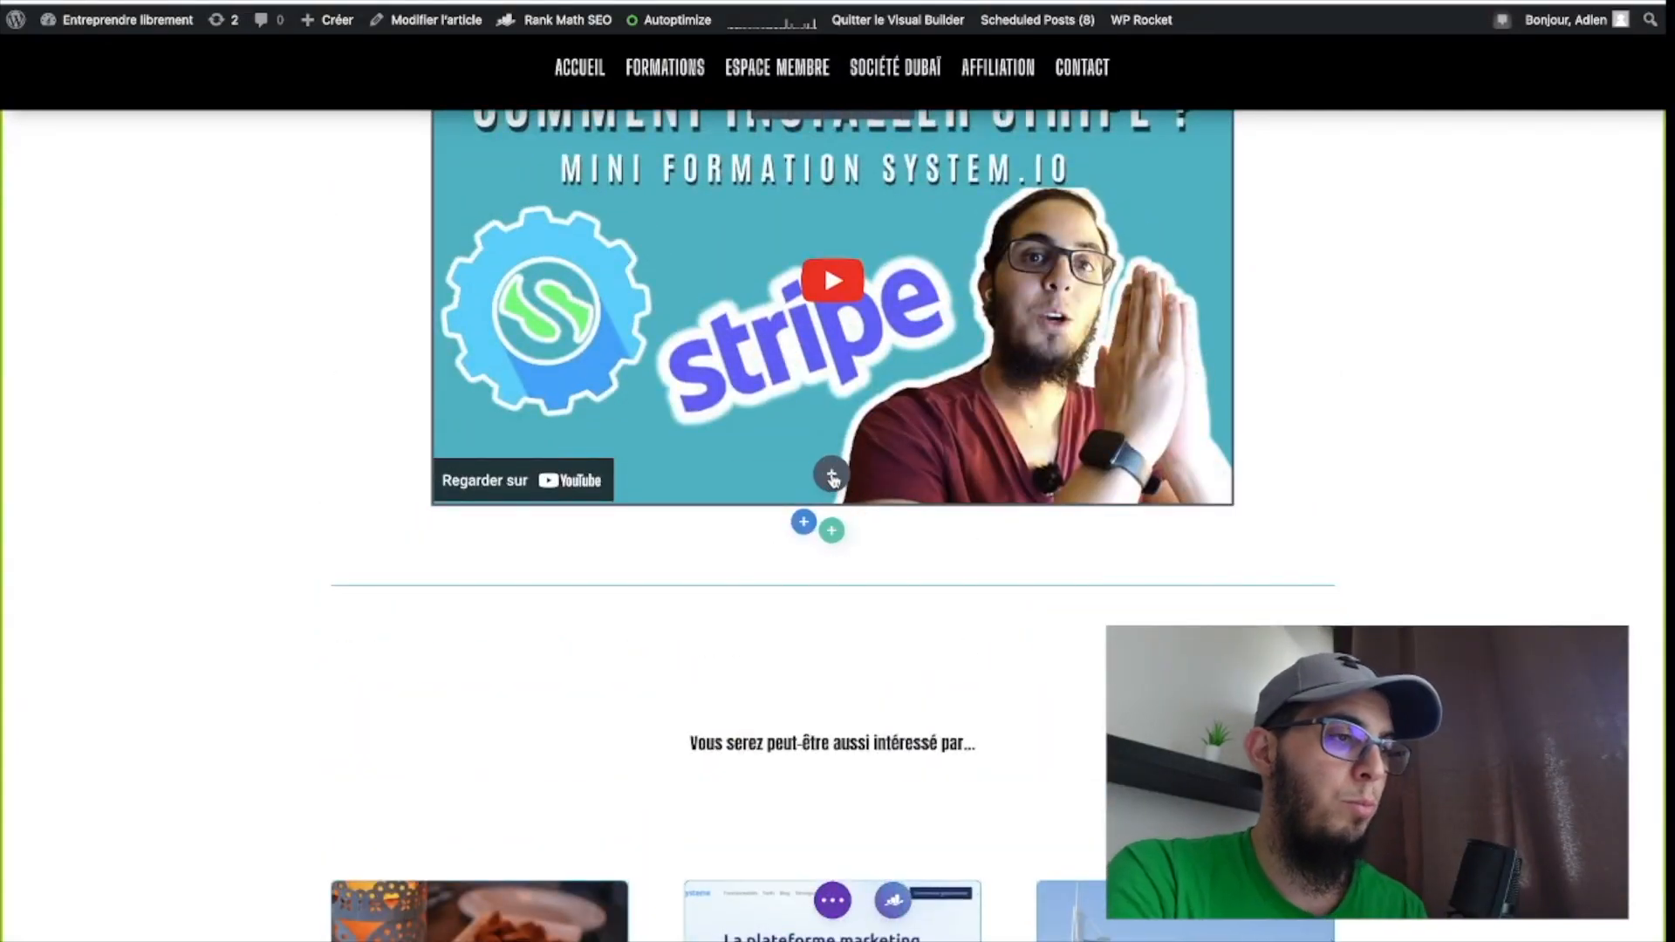
left_click(832, 476)
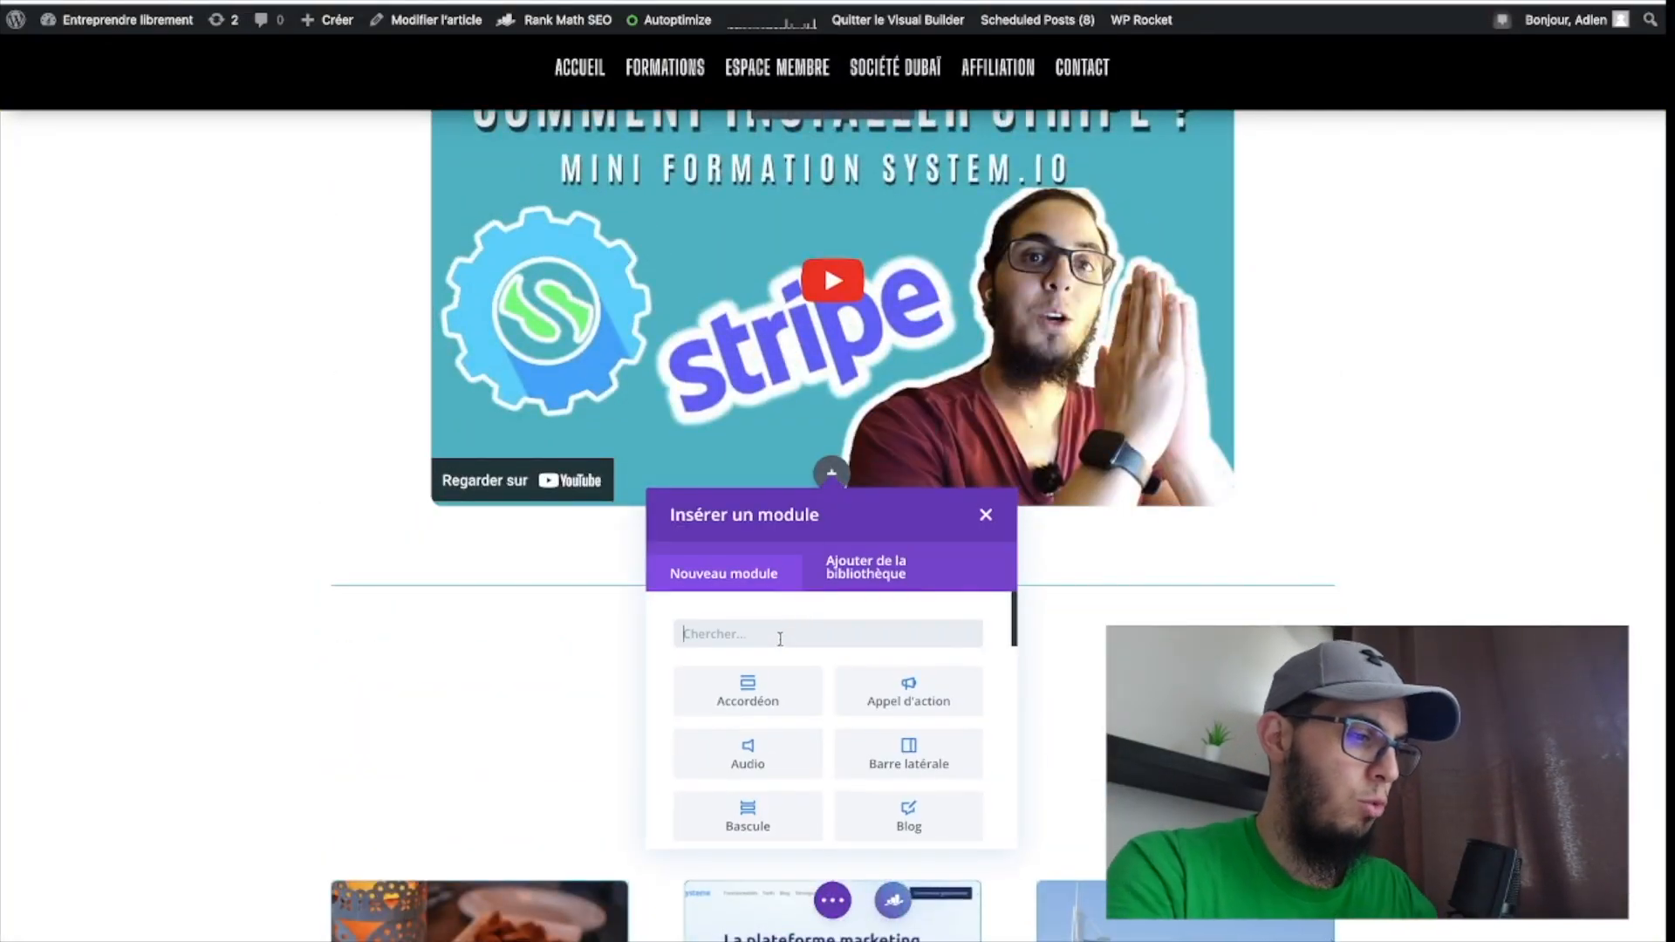
type("code")
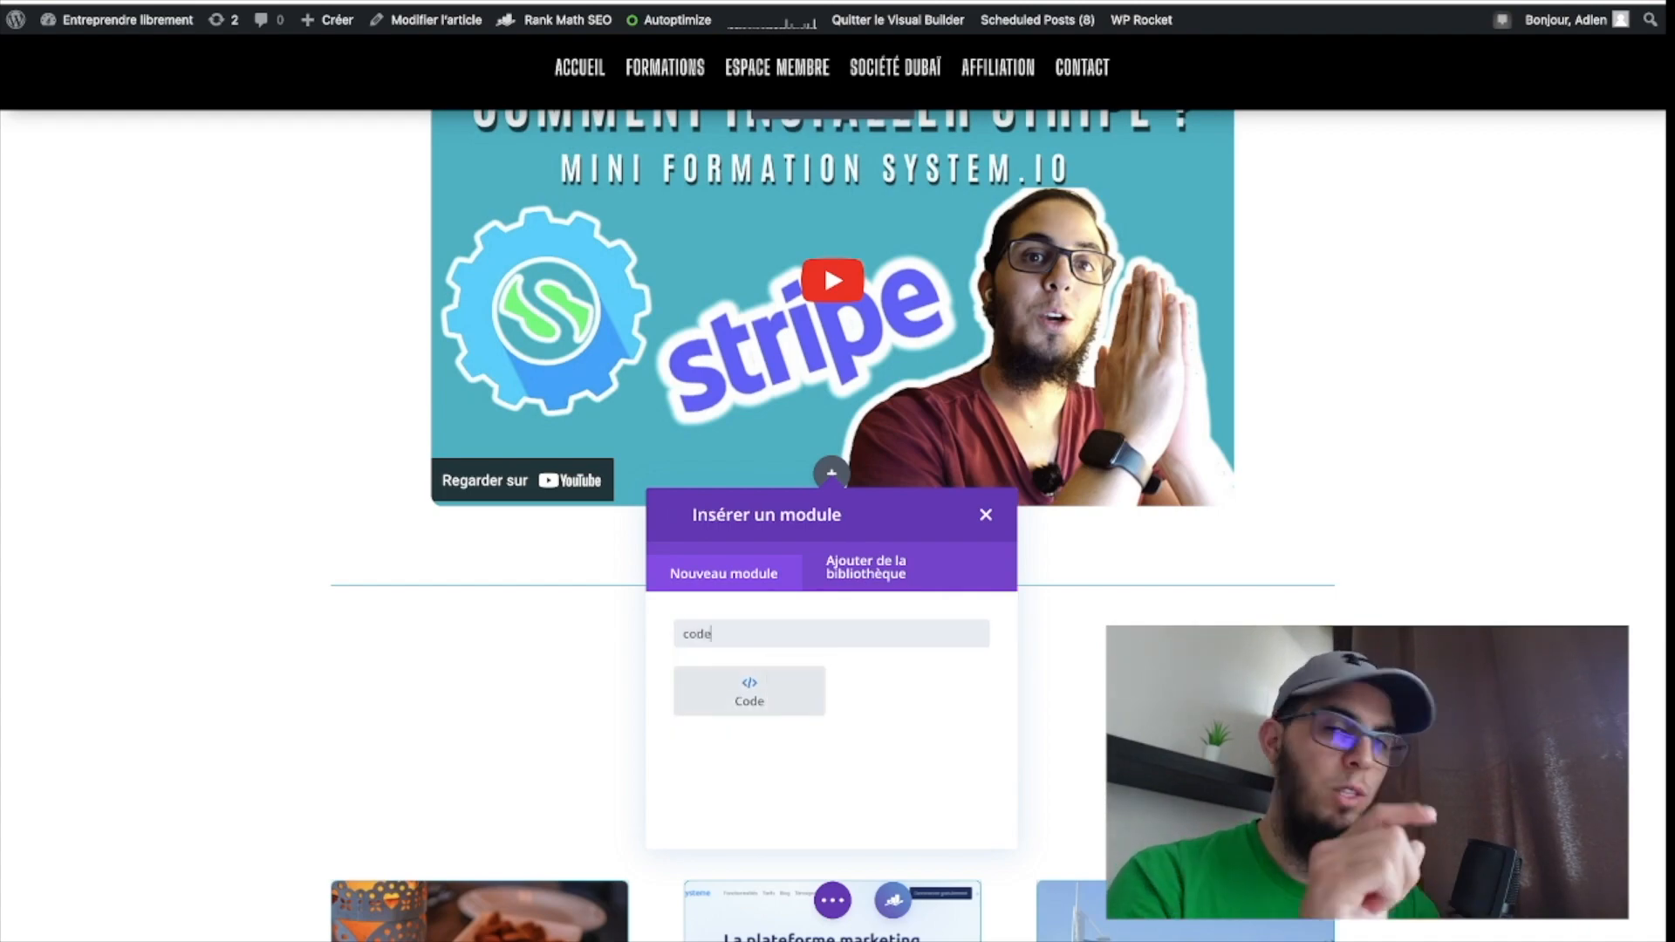
left_click(734, 708)
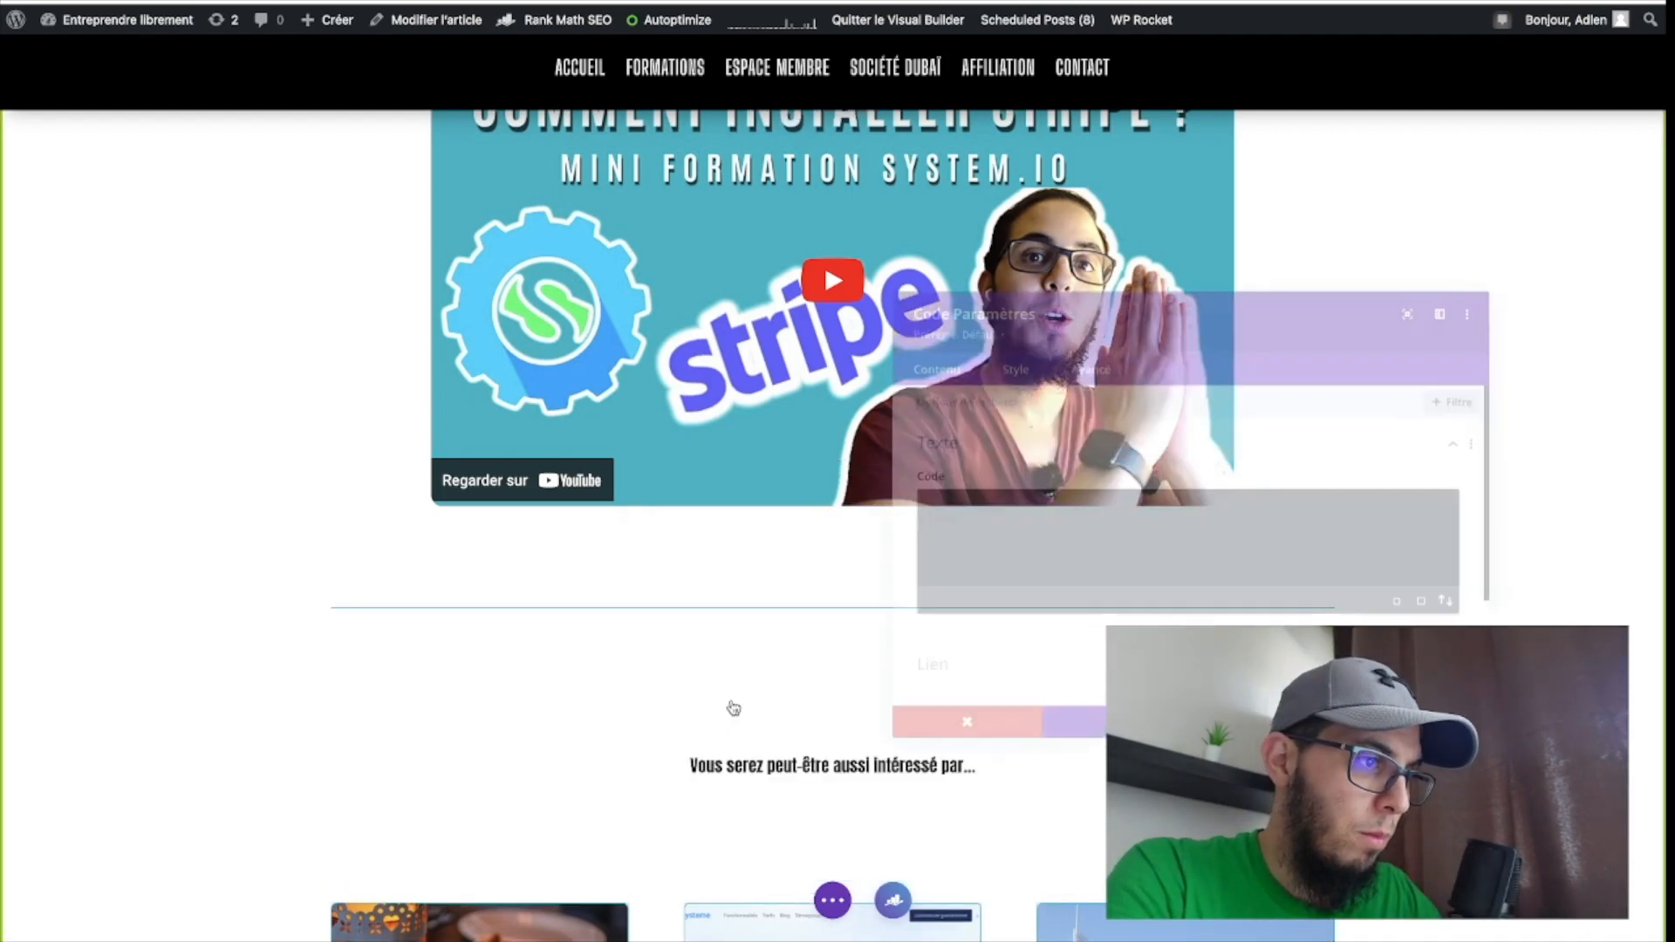
Paste the copied pop-up script into the Code module, apply its settings and save the article.
left_click(1041, 521)
type("<script id=\"form-script-tag-5240263\" src=\"https://www.programme-entreprendrelibrement.fr/public/remote/page/76820358f5856847a774b613f58fece7c50e870.js\"></script>")
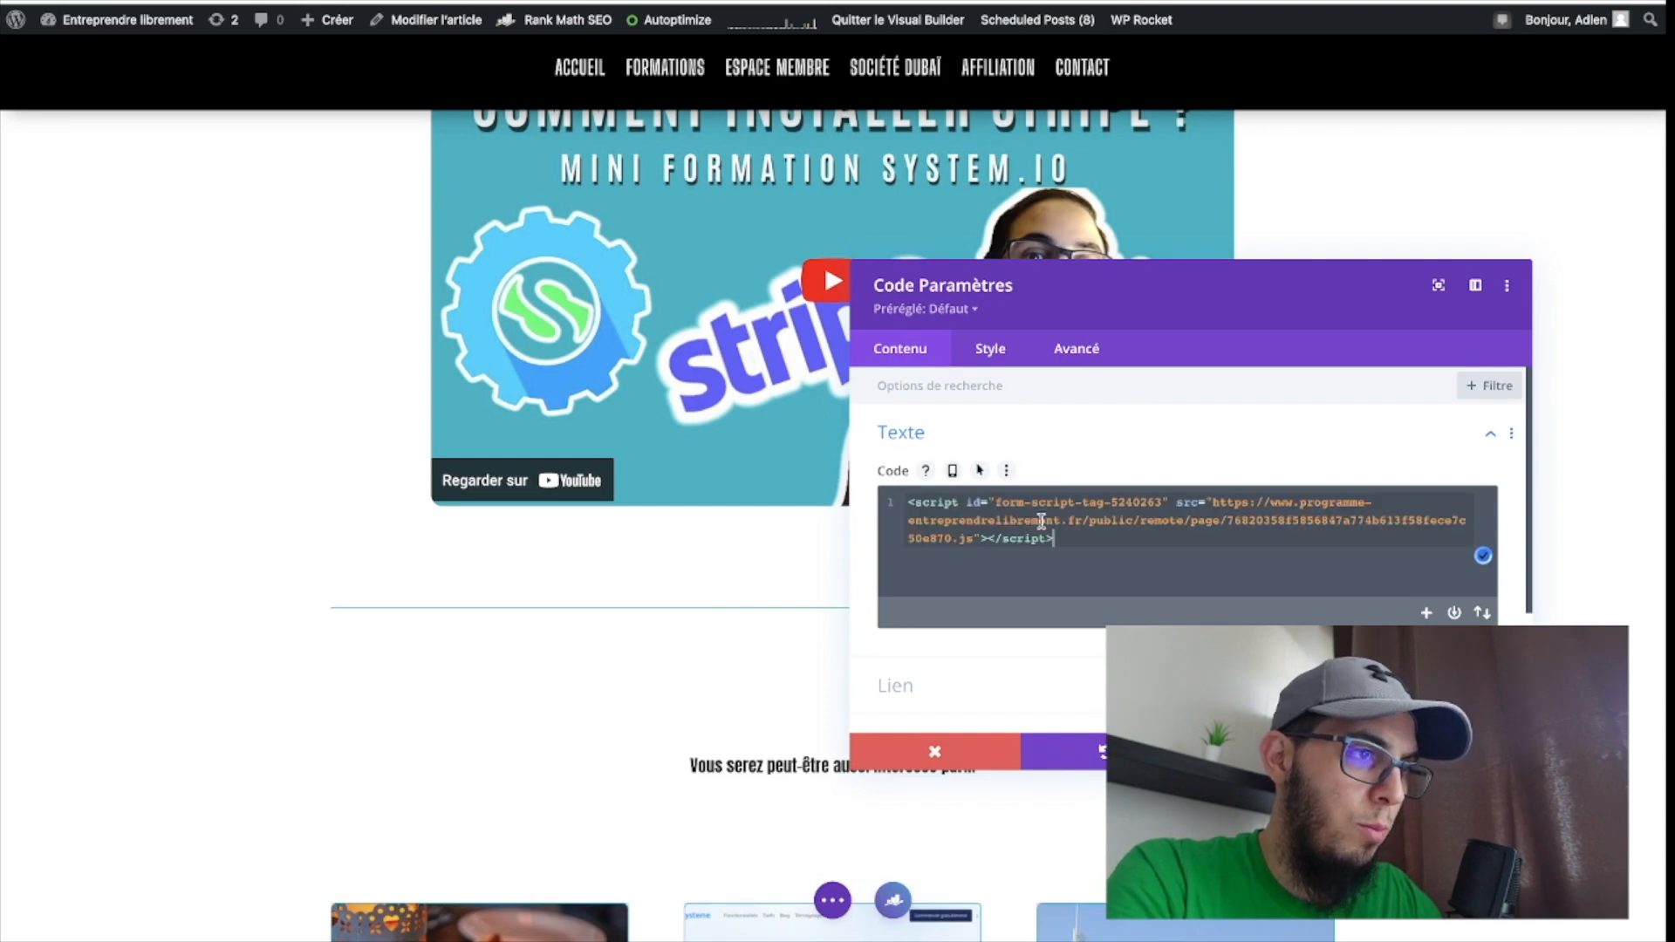
left_click(1446, 751)
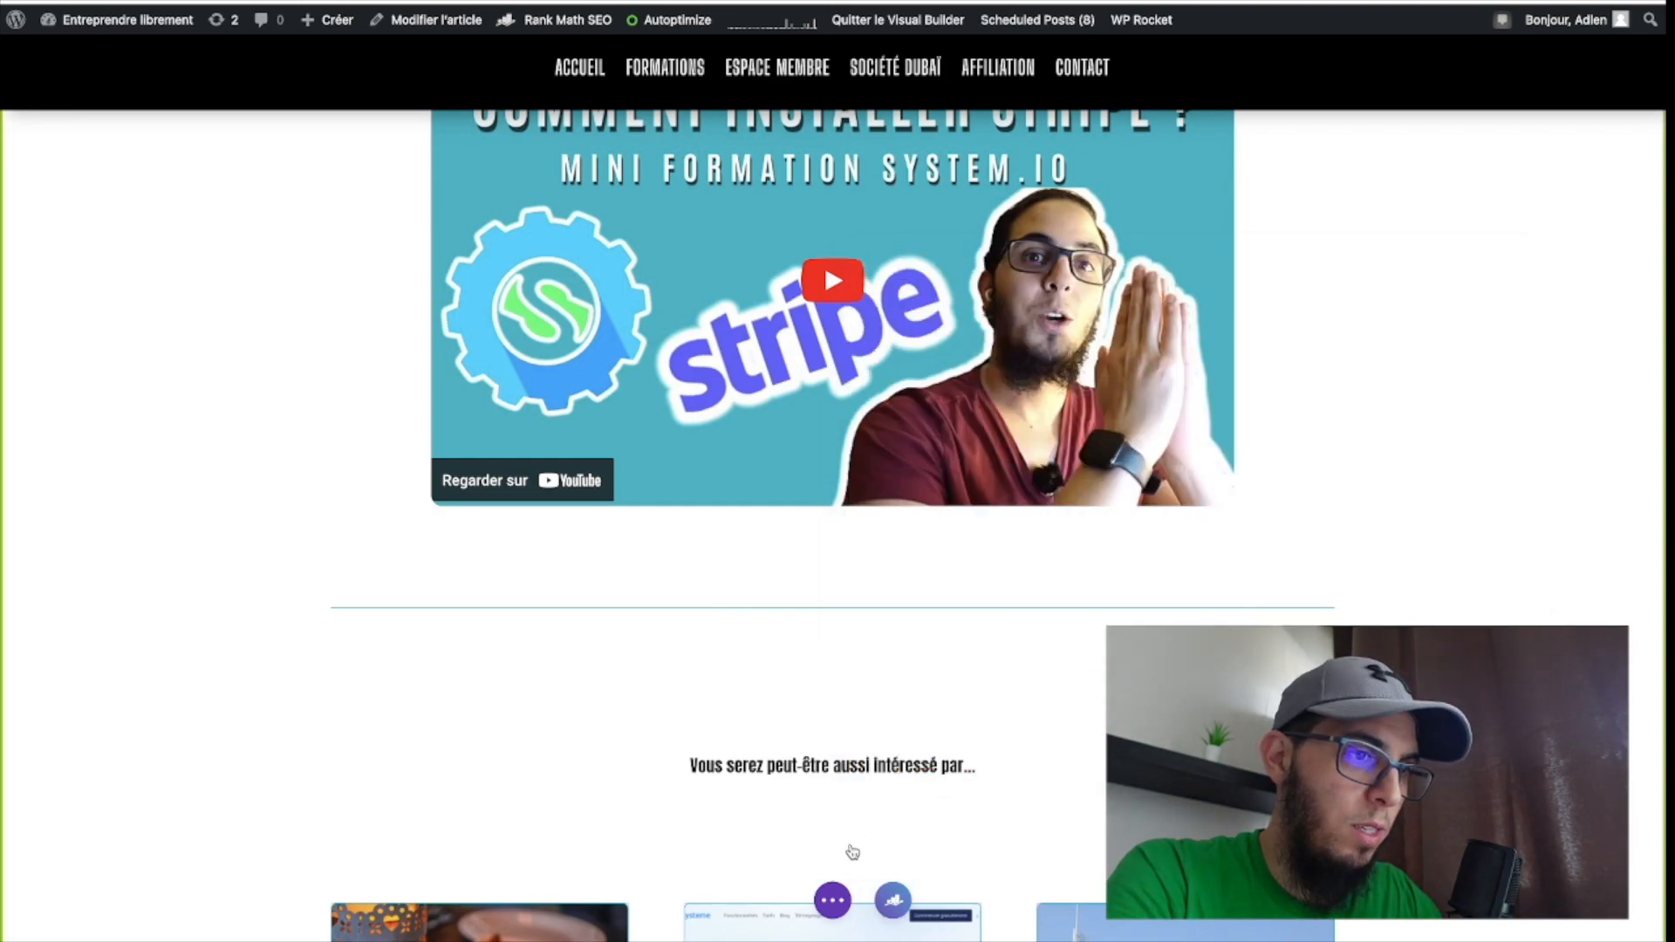
left_click(830, 900)
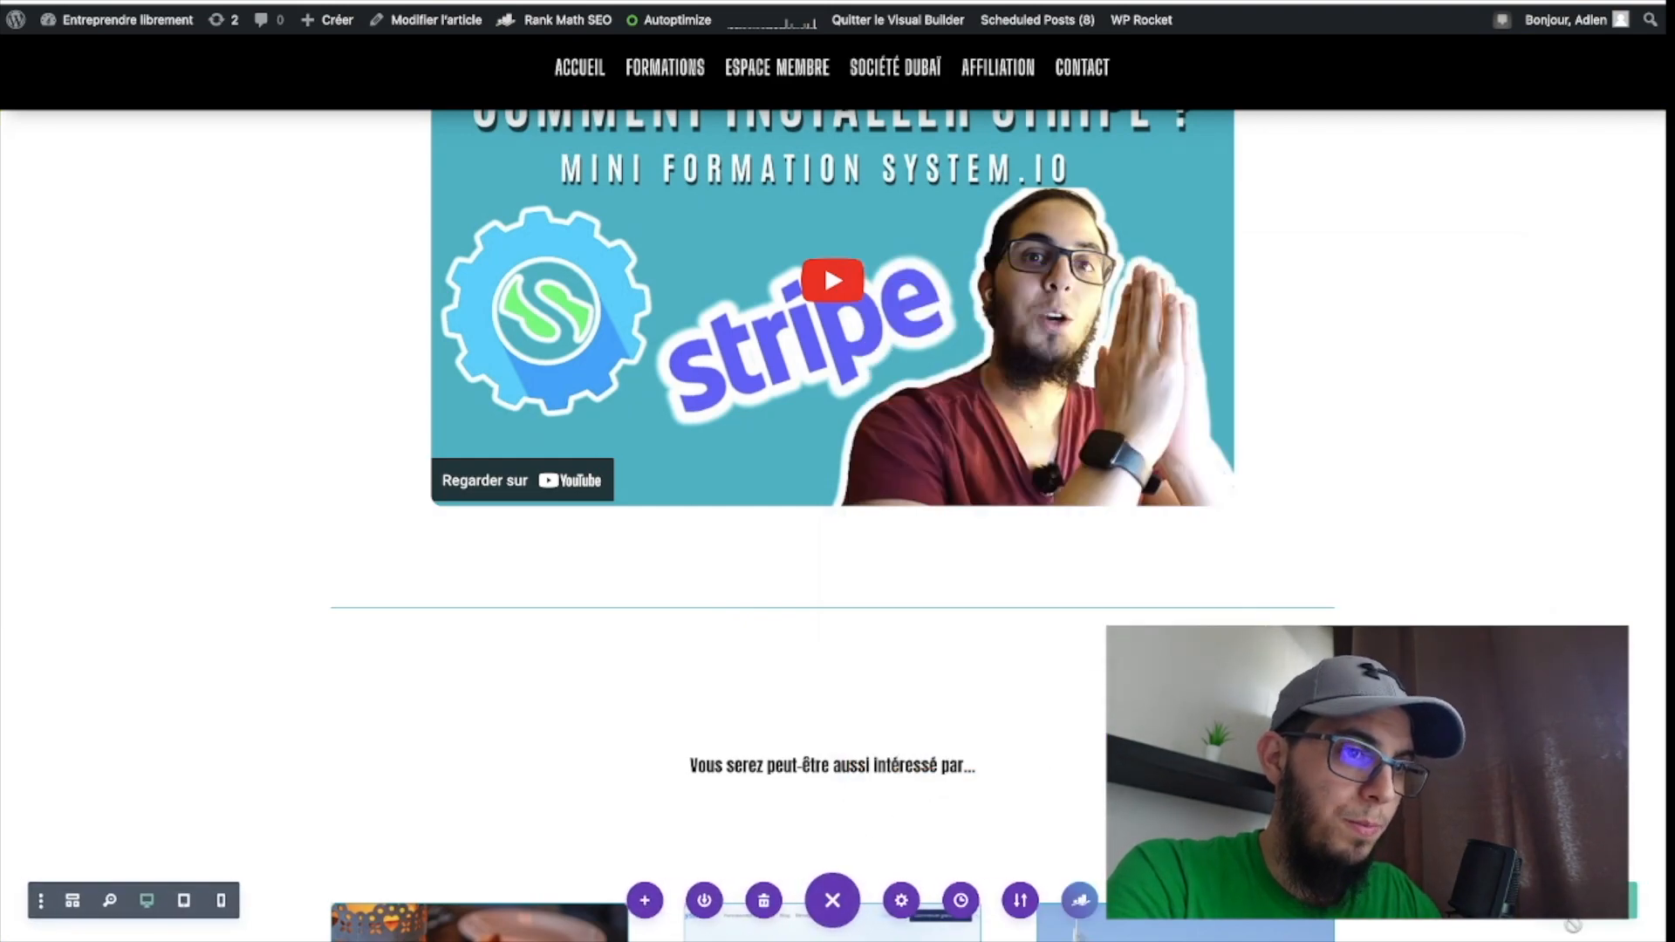
Open the published article and browse through its sections to check whether the embedded pop-up appears.
left_click(1034, 2)
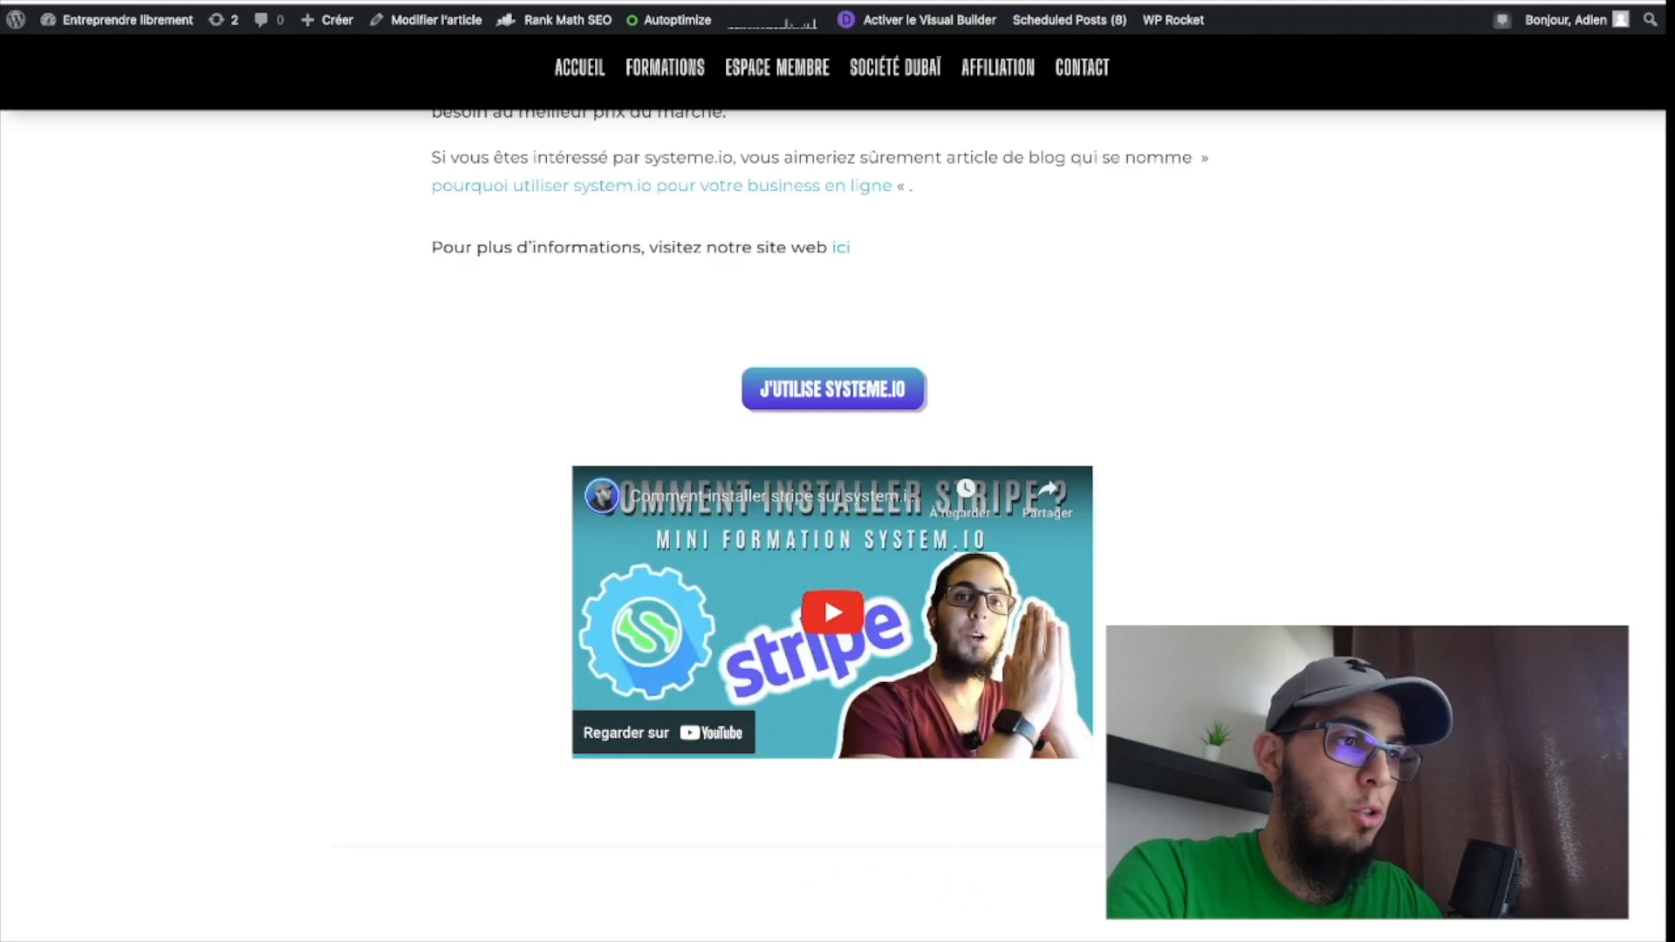
scroll(385, 472, "up", 20)
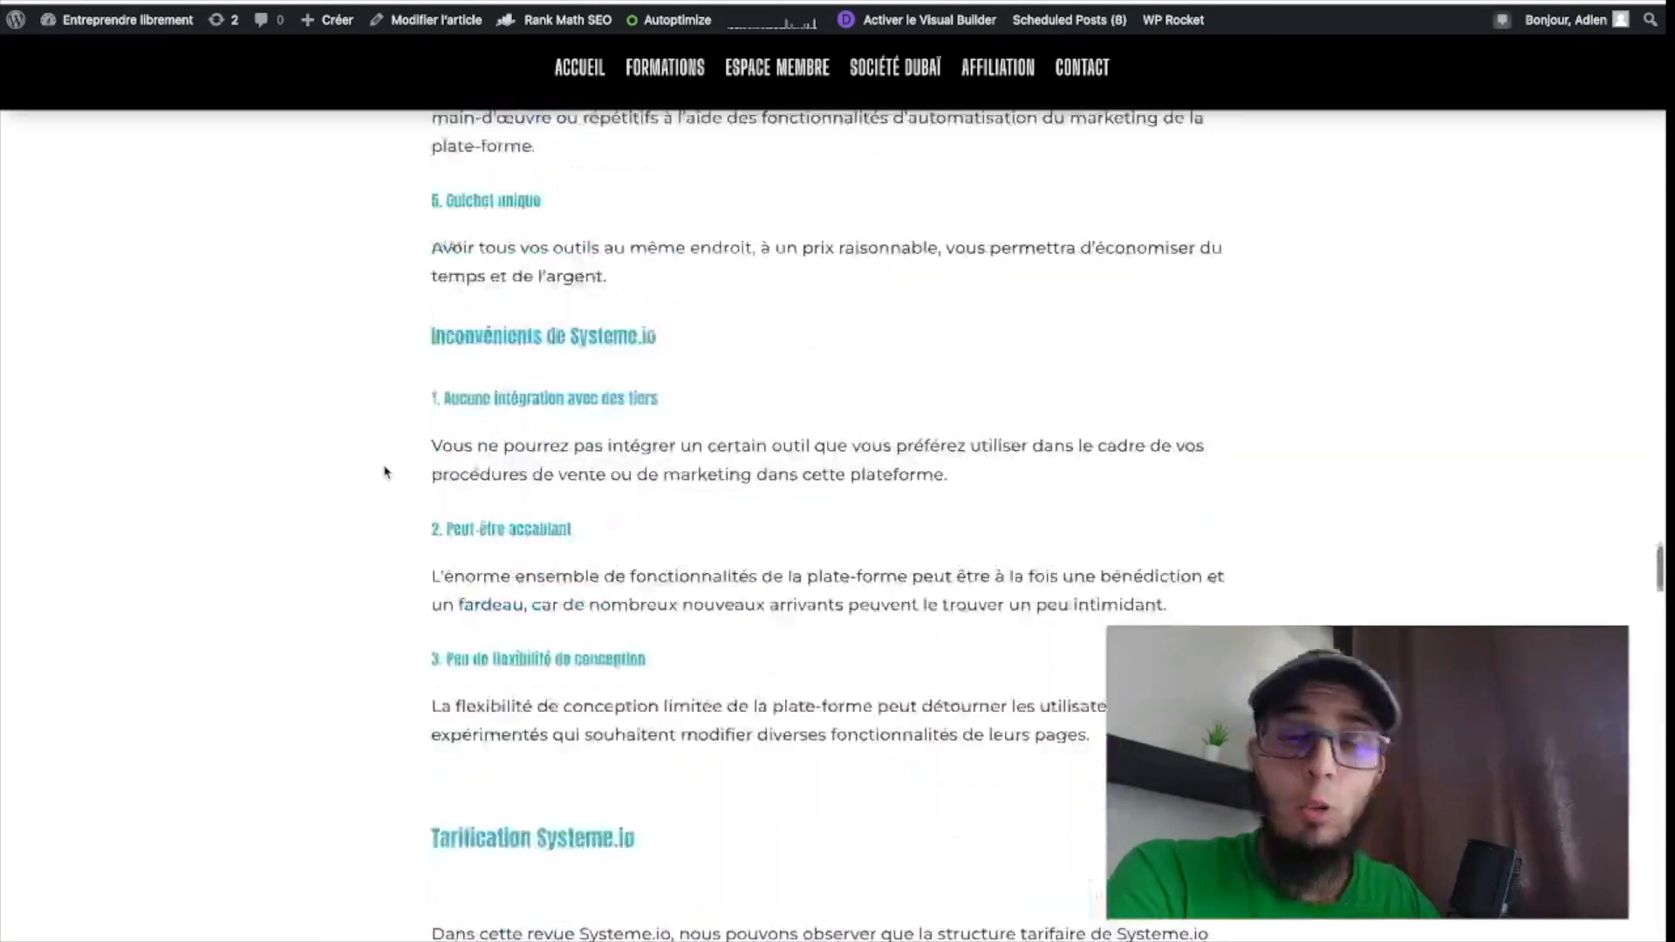
scroll(386, 472, "up", 20)
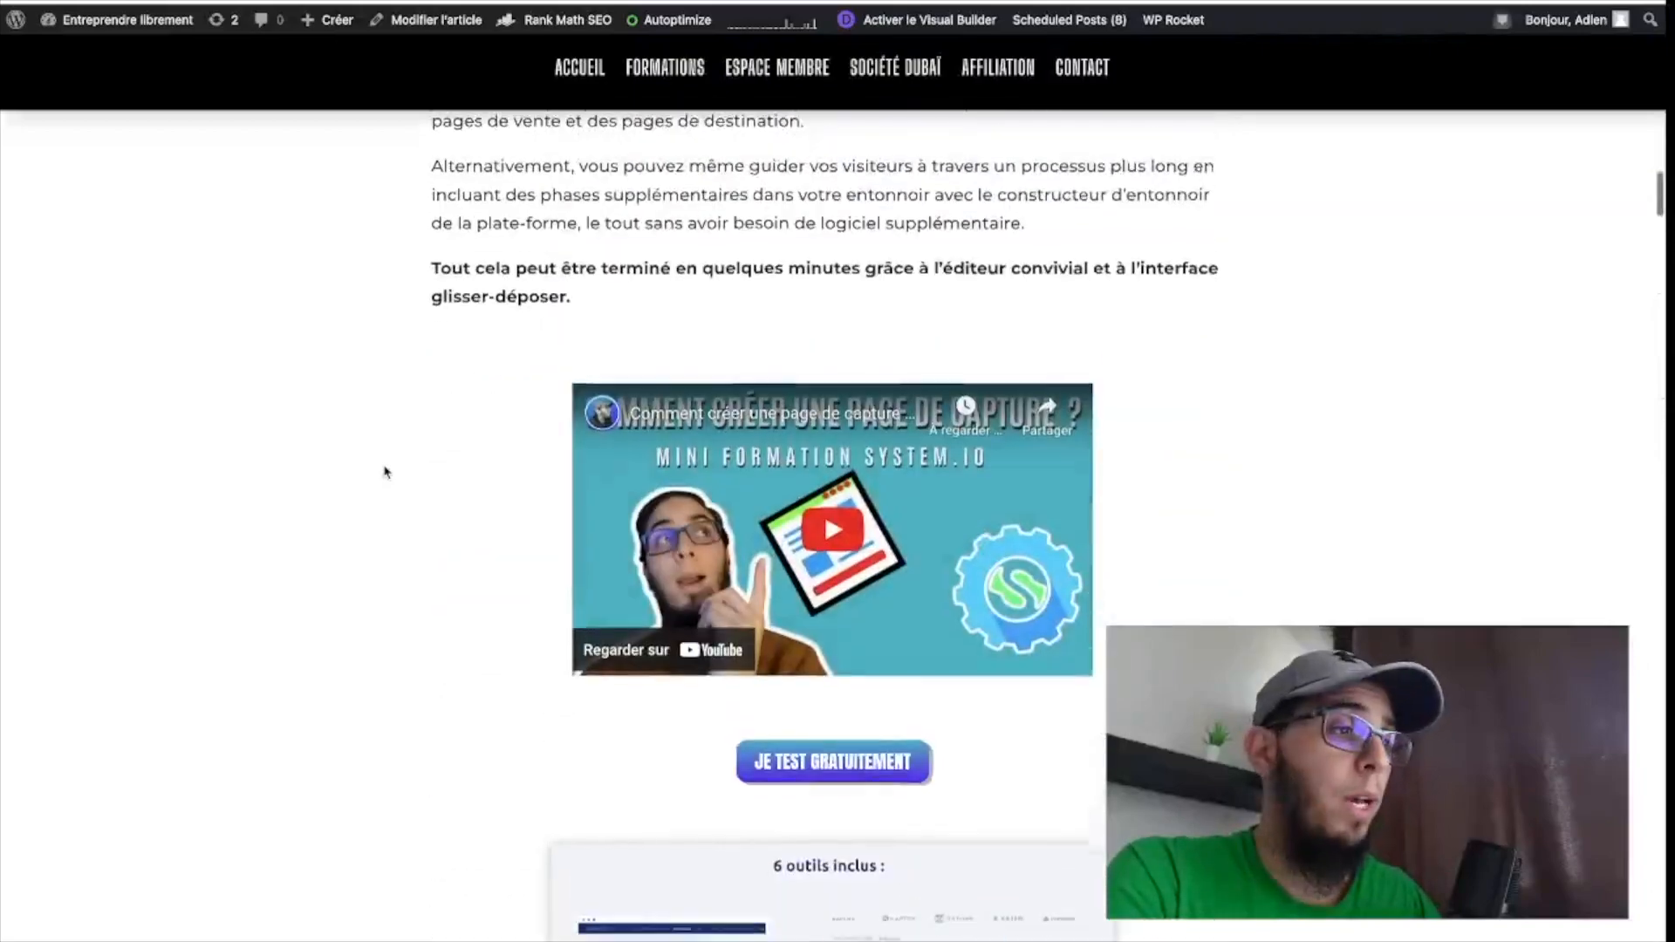
scroll(386, 472, "up", 5)
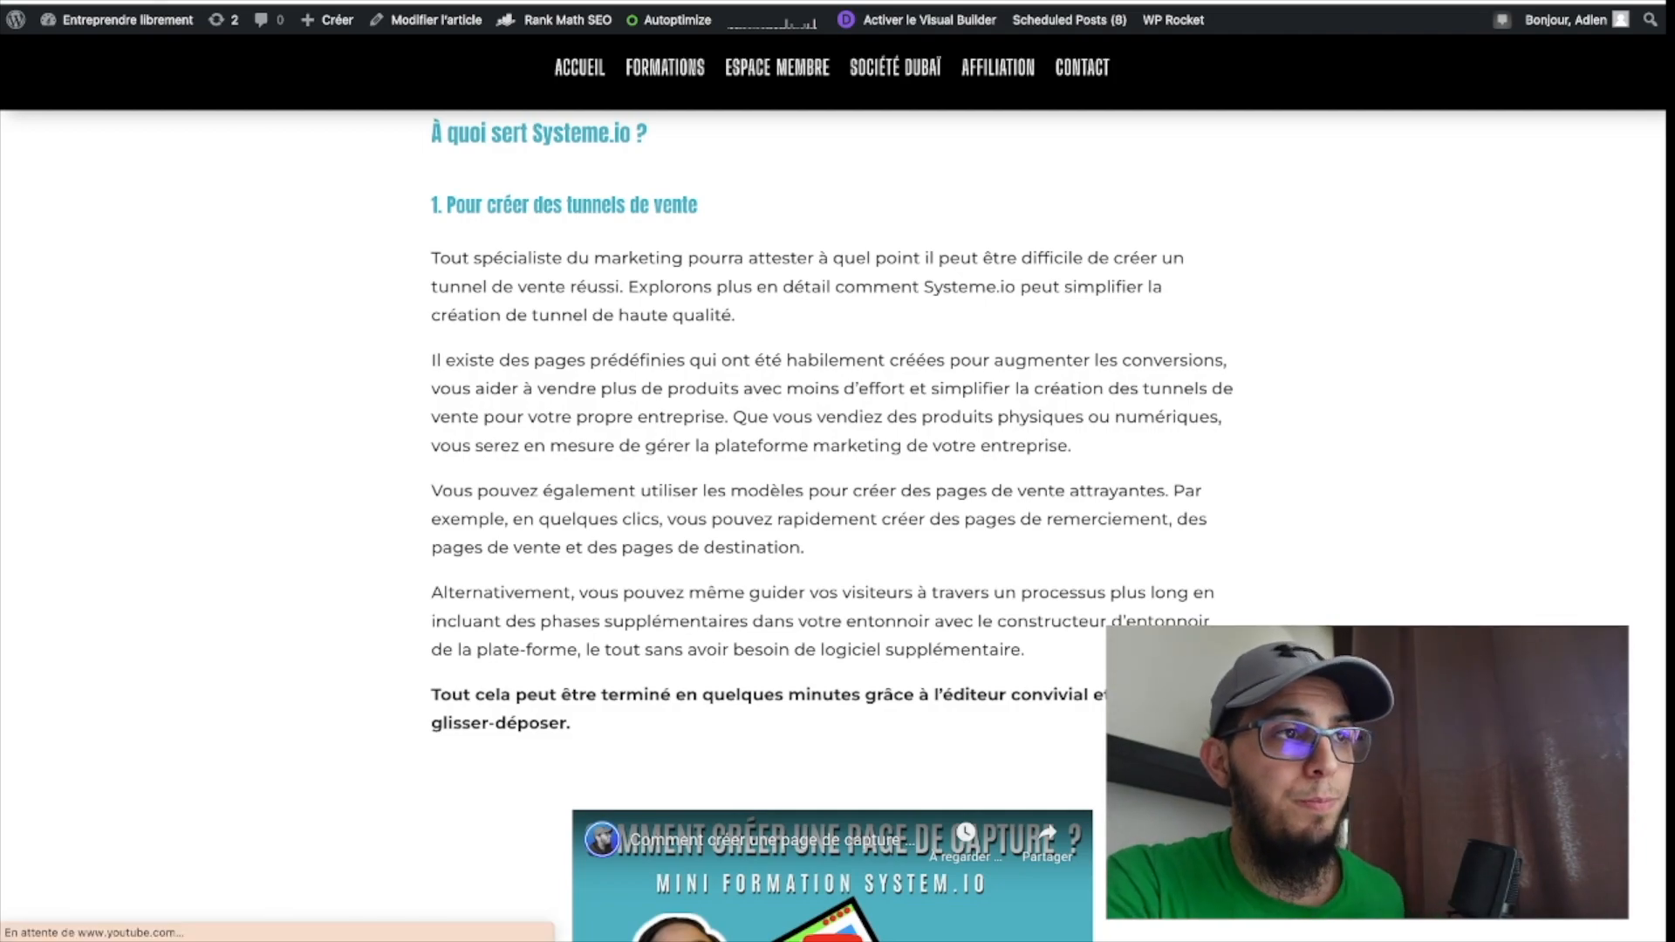
scroll(267, 322, "up", 5)
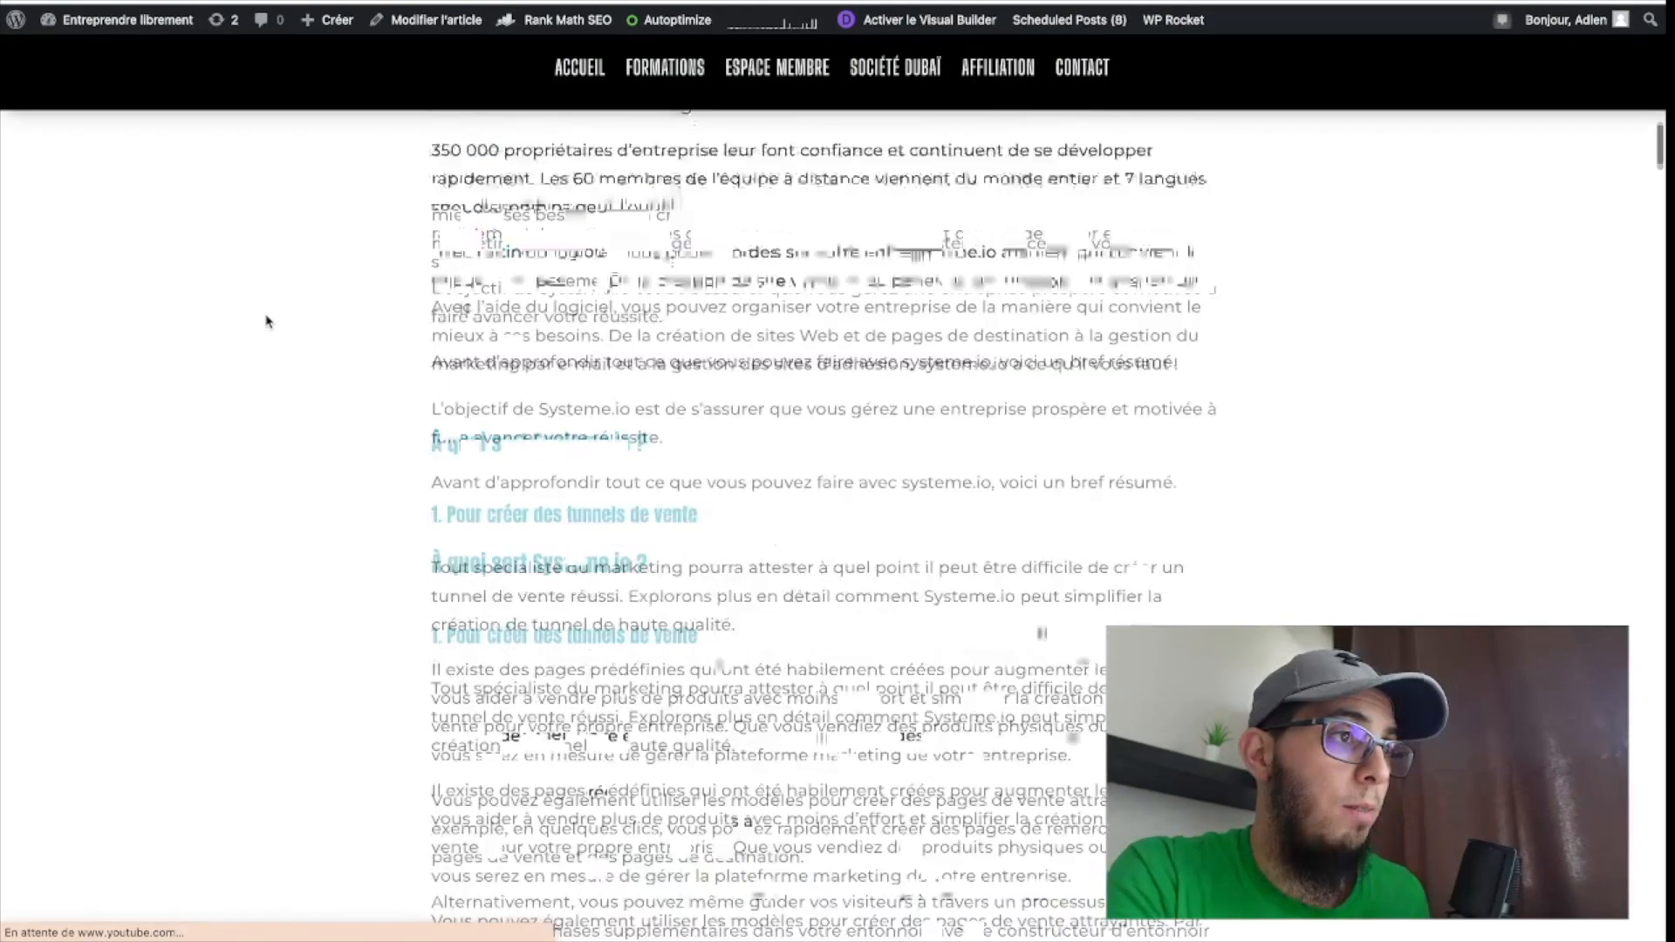
scroll(267, 322, "up", 10)
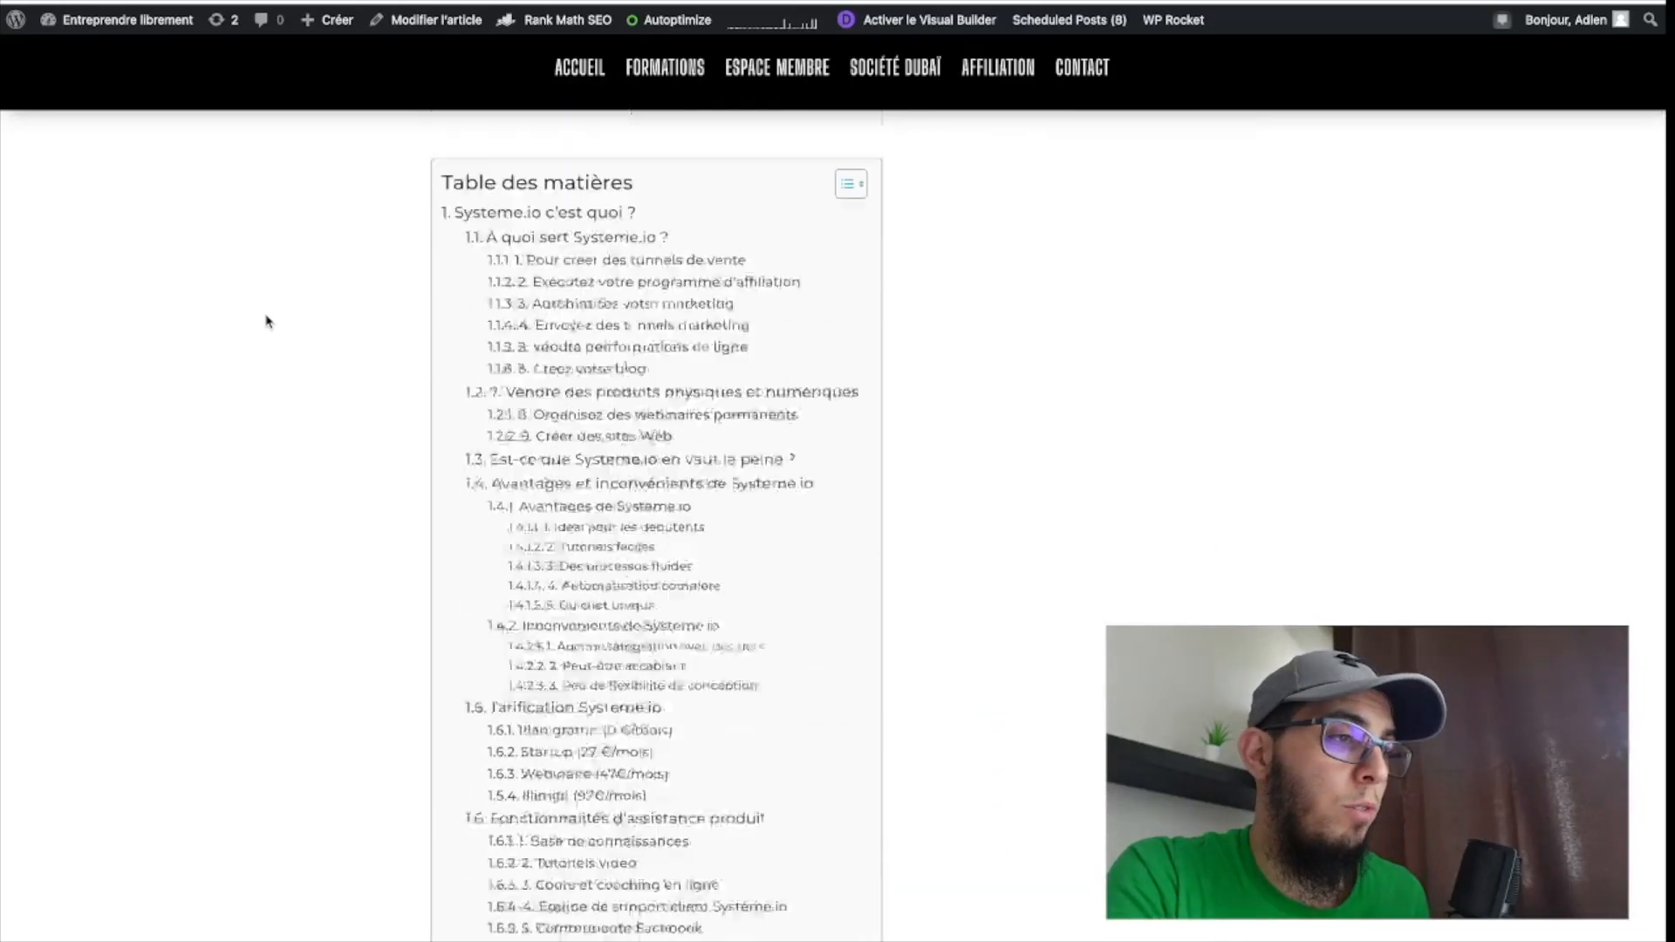
scroll(267, 322, "up", 10)
scroll(267, 322, "down", 8)
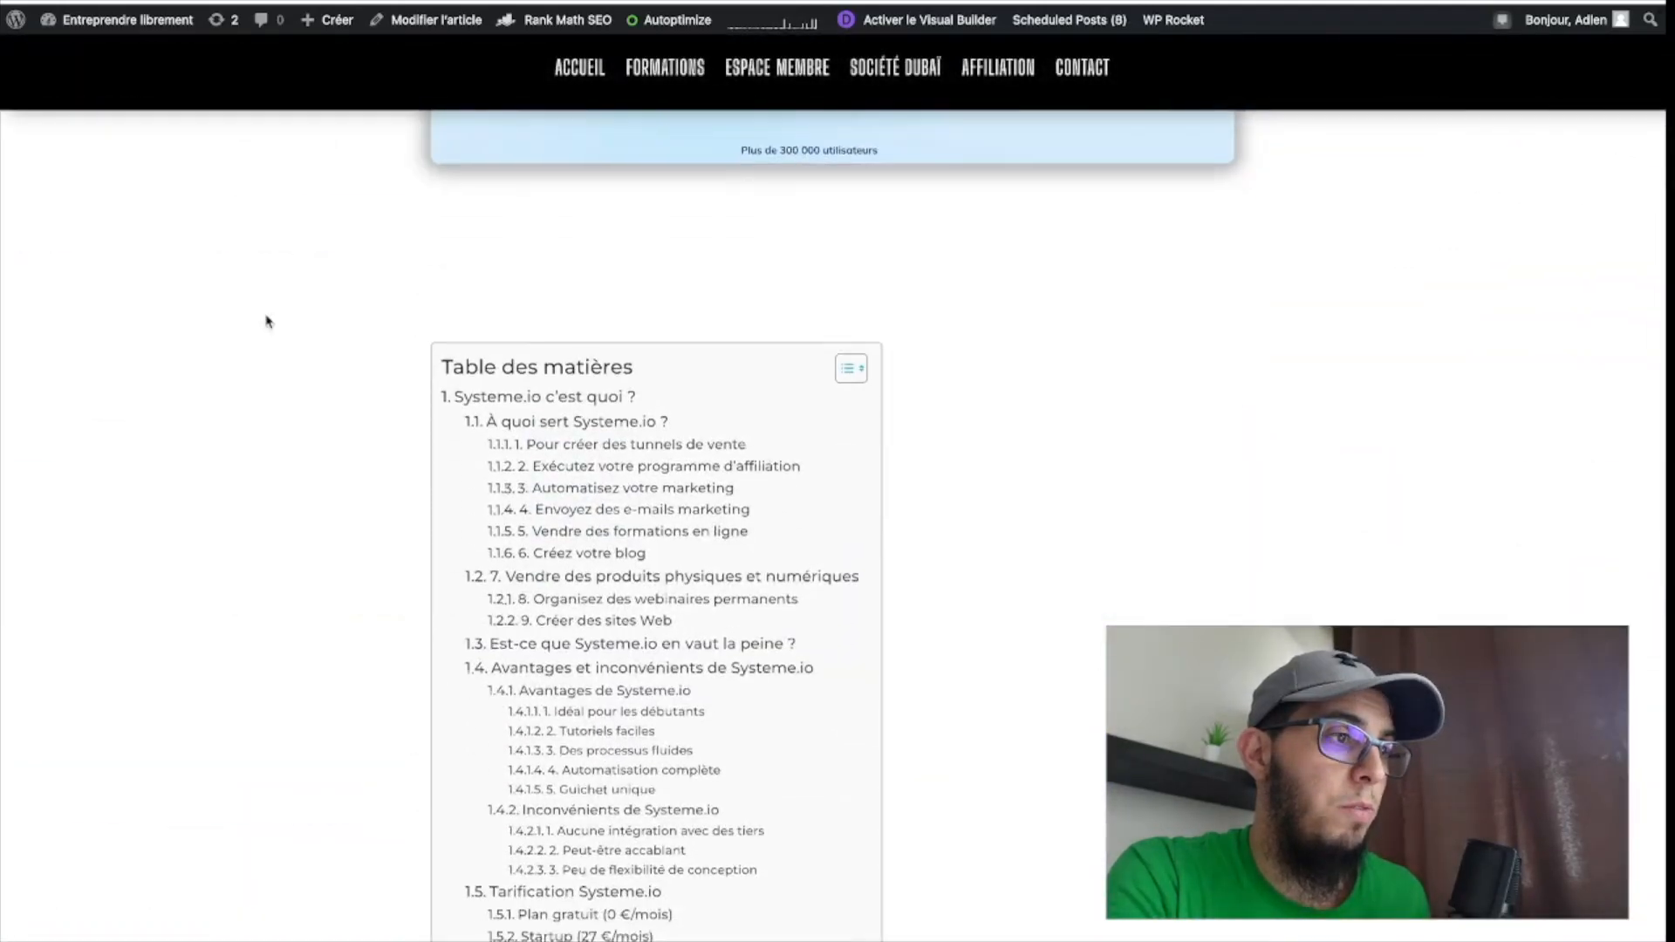
scroll(267, 322, "down", 12)
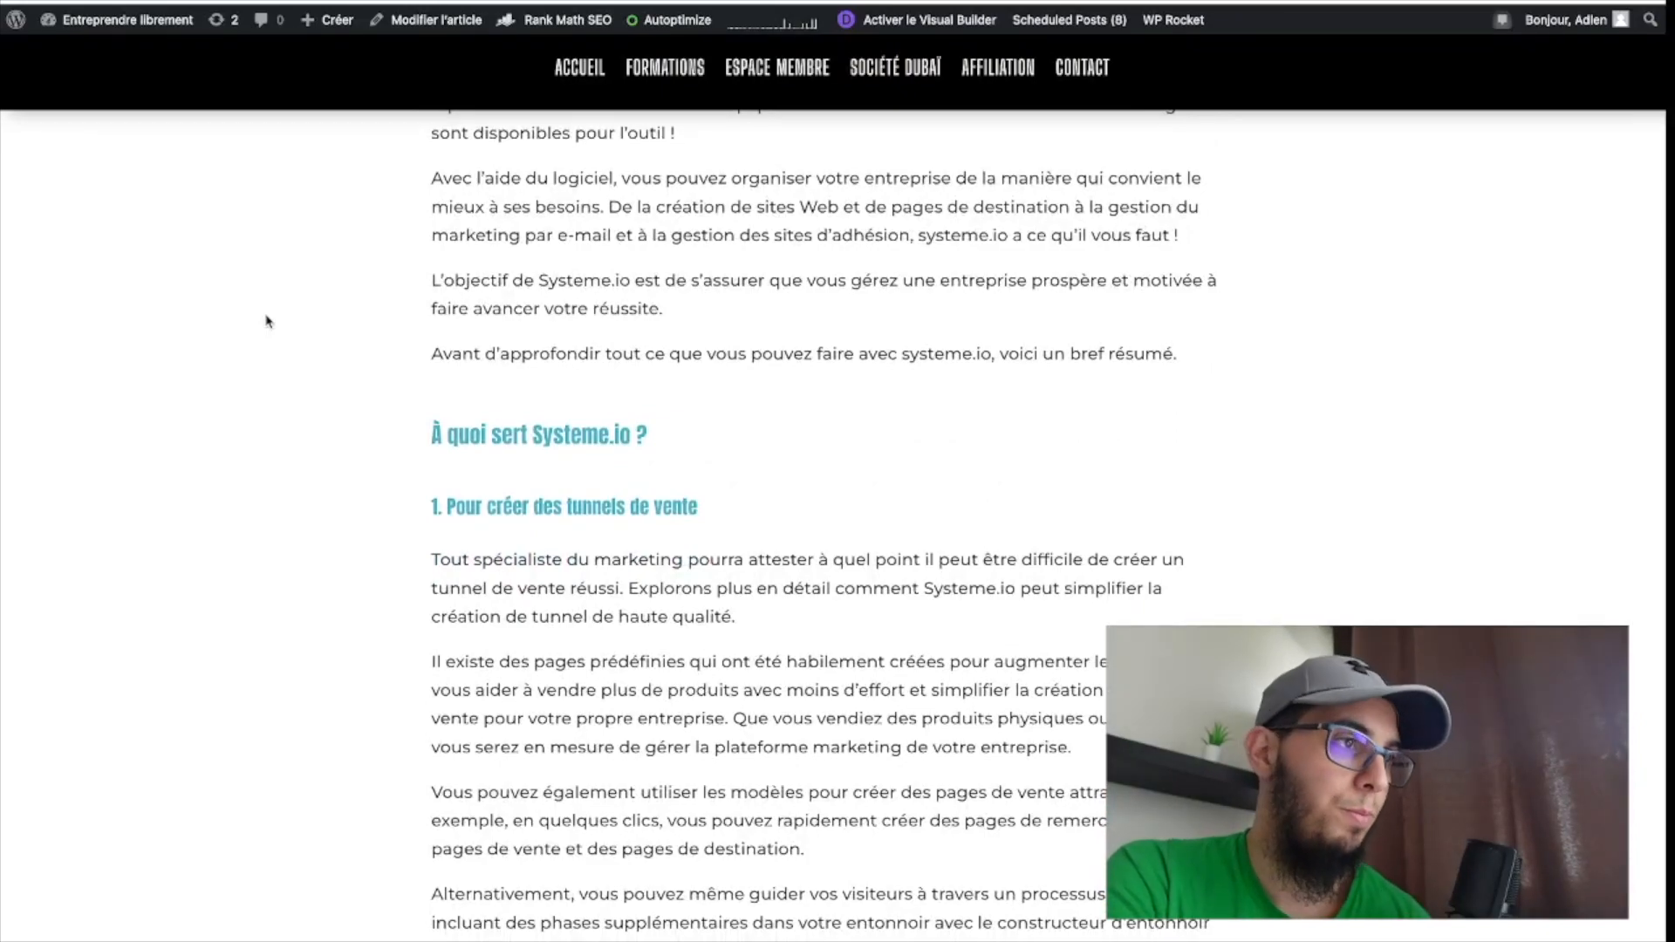
scroll(296, 454, "down", 2)
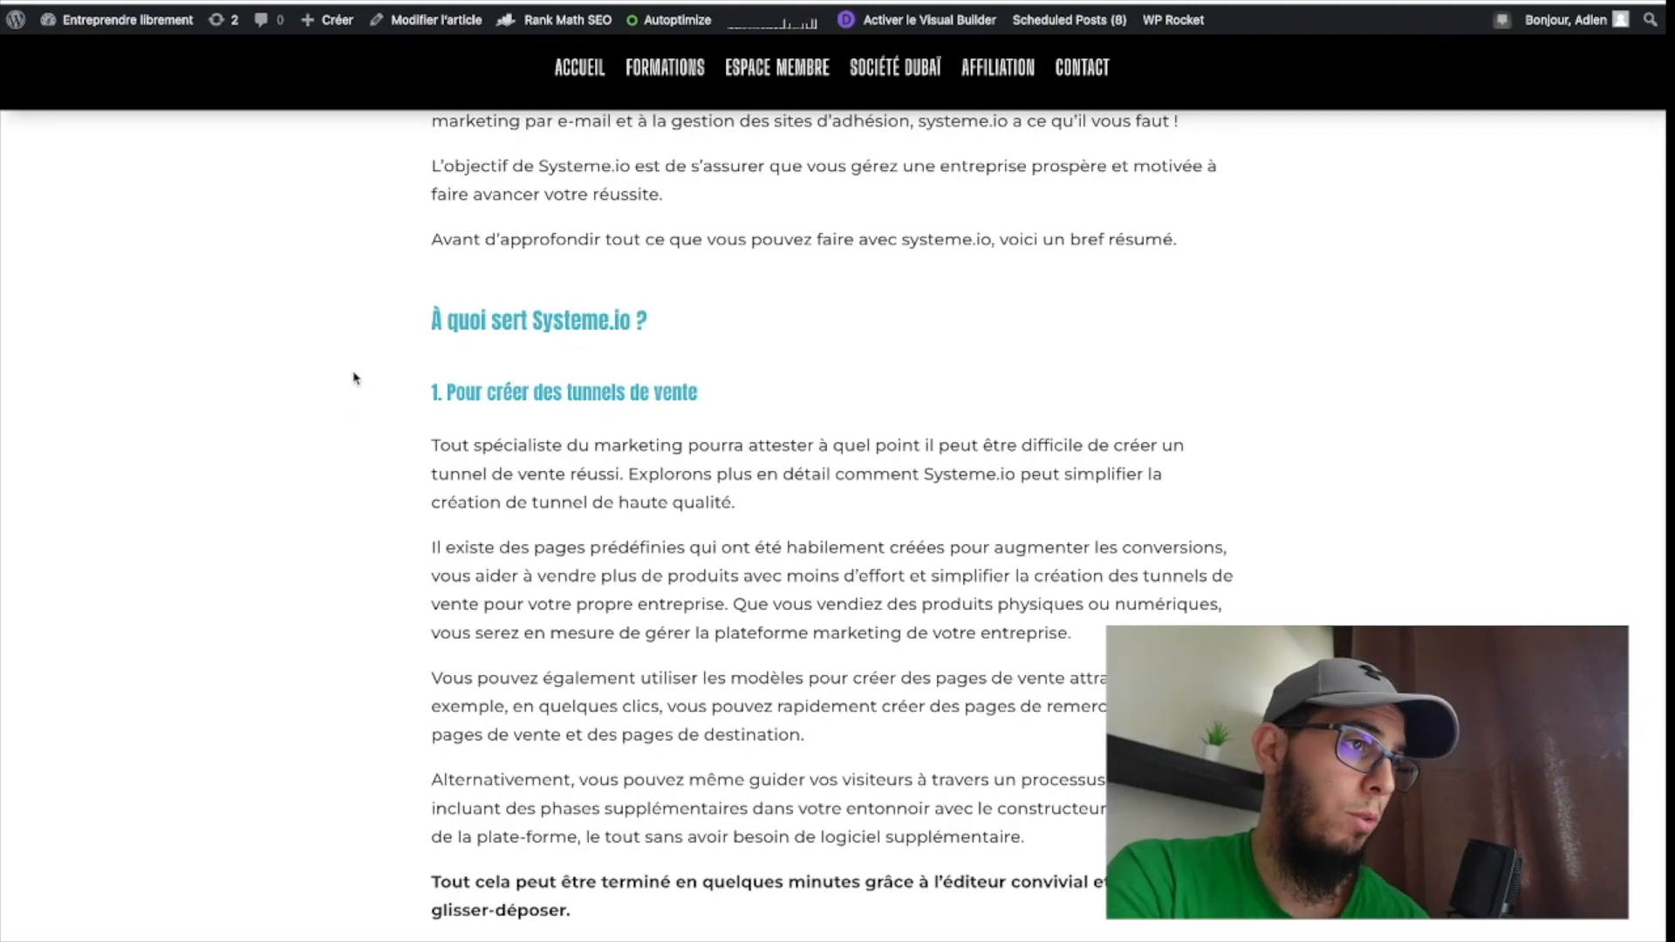
scroll(354, 377, "down", 15)
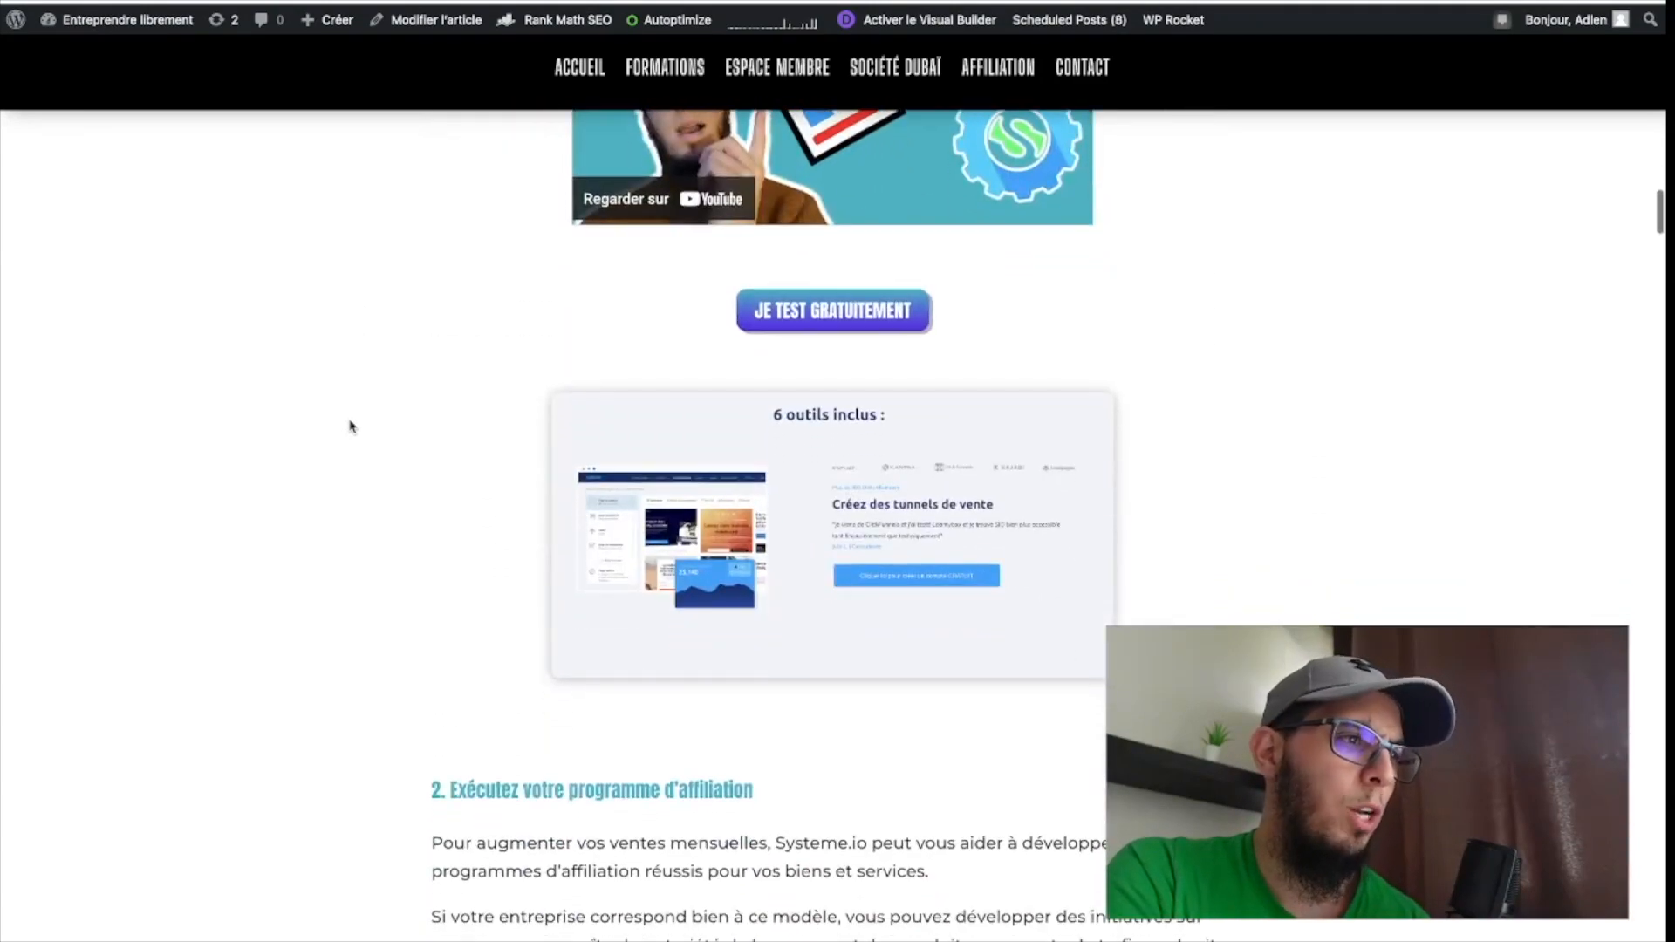
scroll(350, 426, "down", 10)
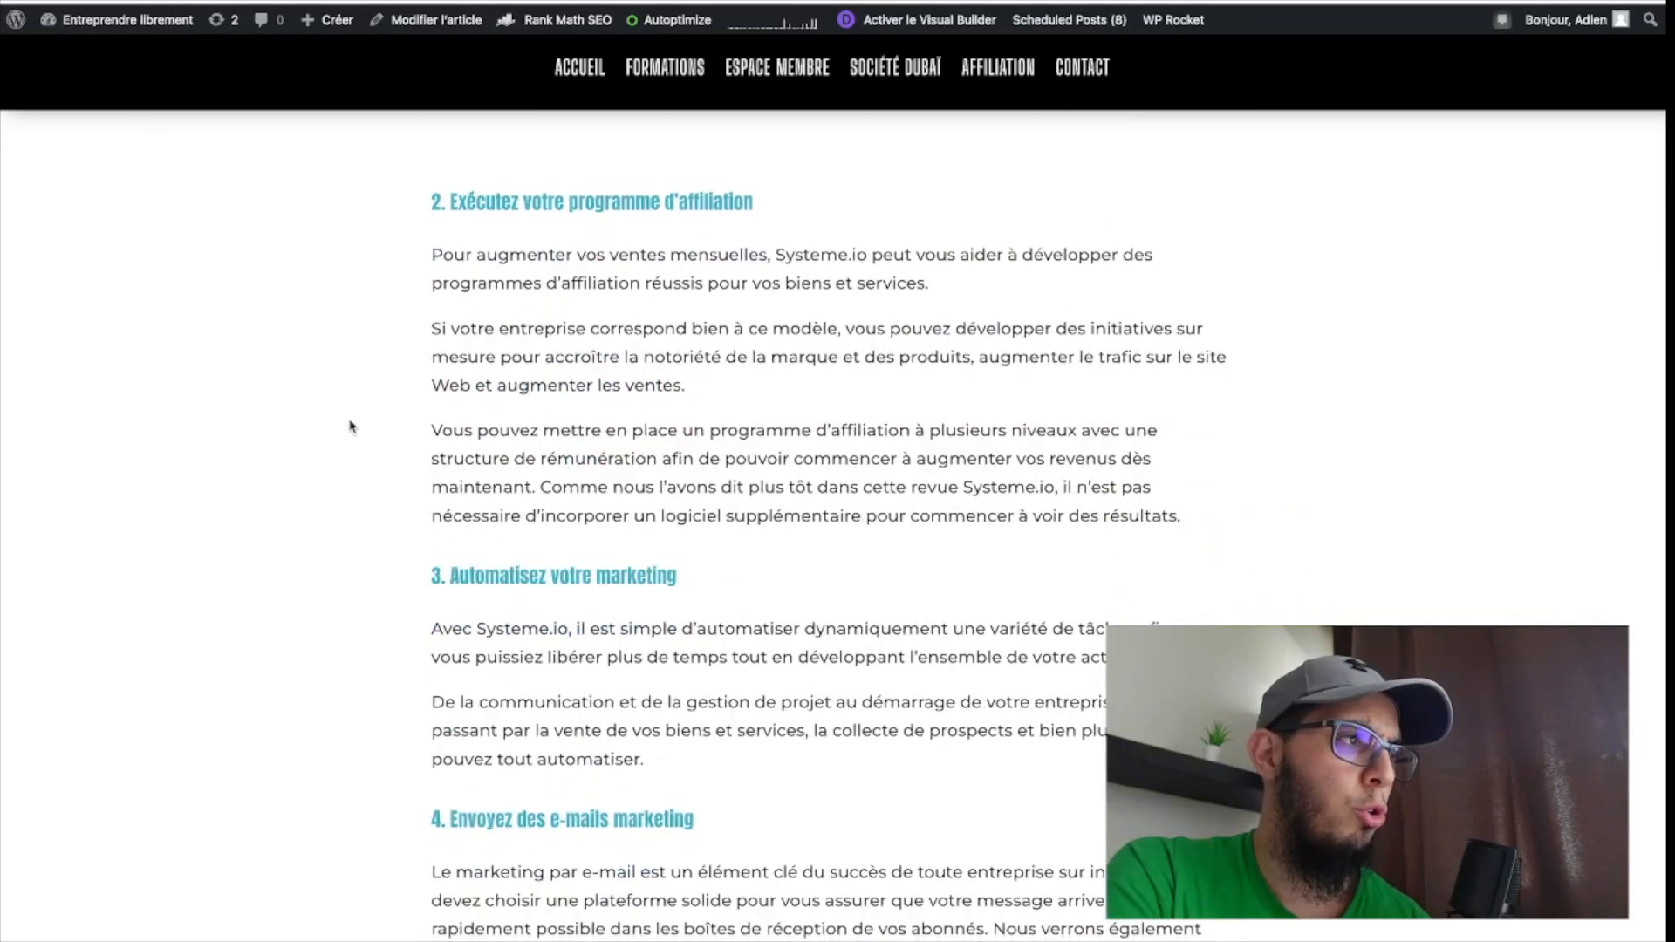
scroll(350, 426, "down", 6)
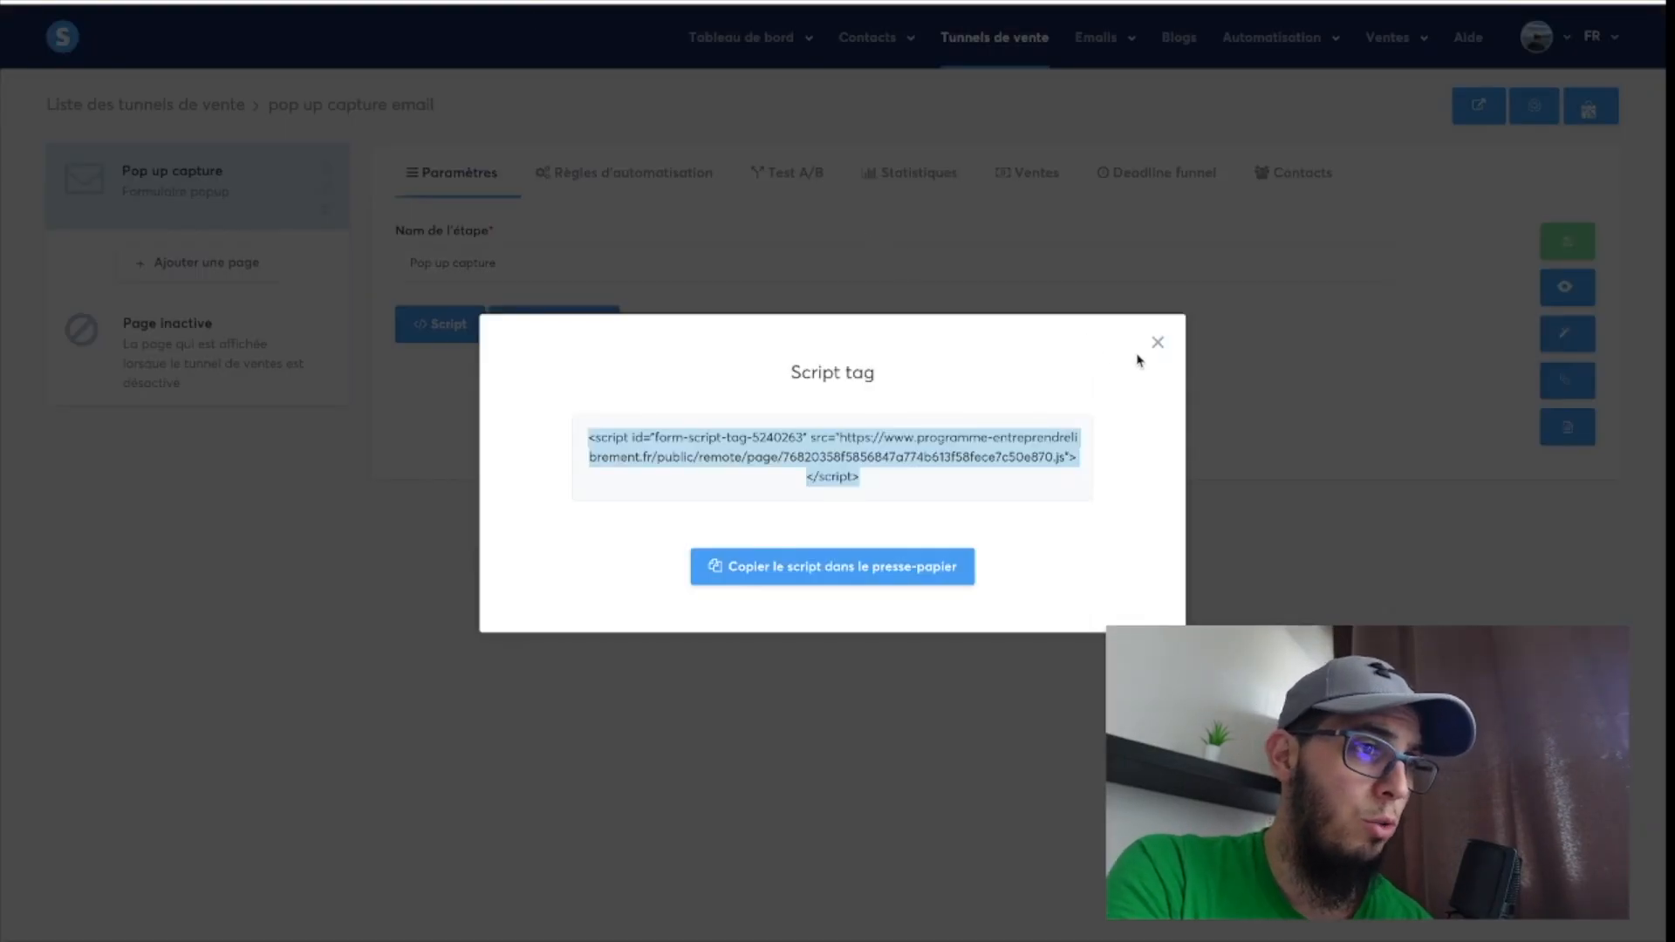
Back in systeme.io, close the script tag window, reopen the "Pop up capture" step in the page editor and view its settings.
left_click(1157, 343)
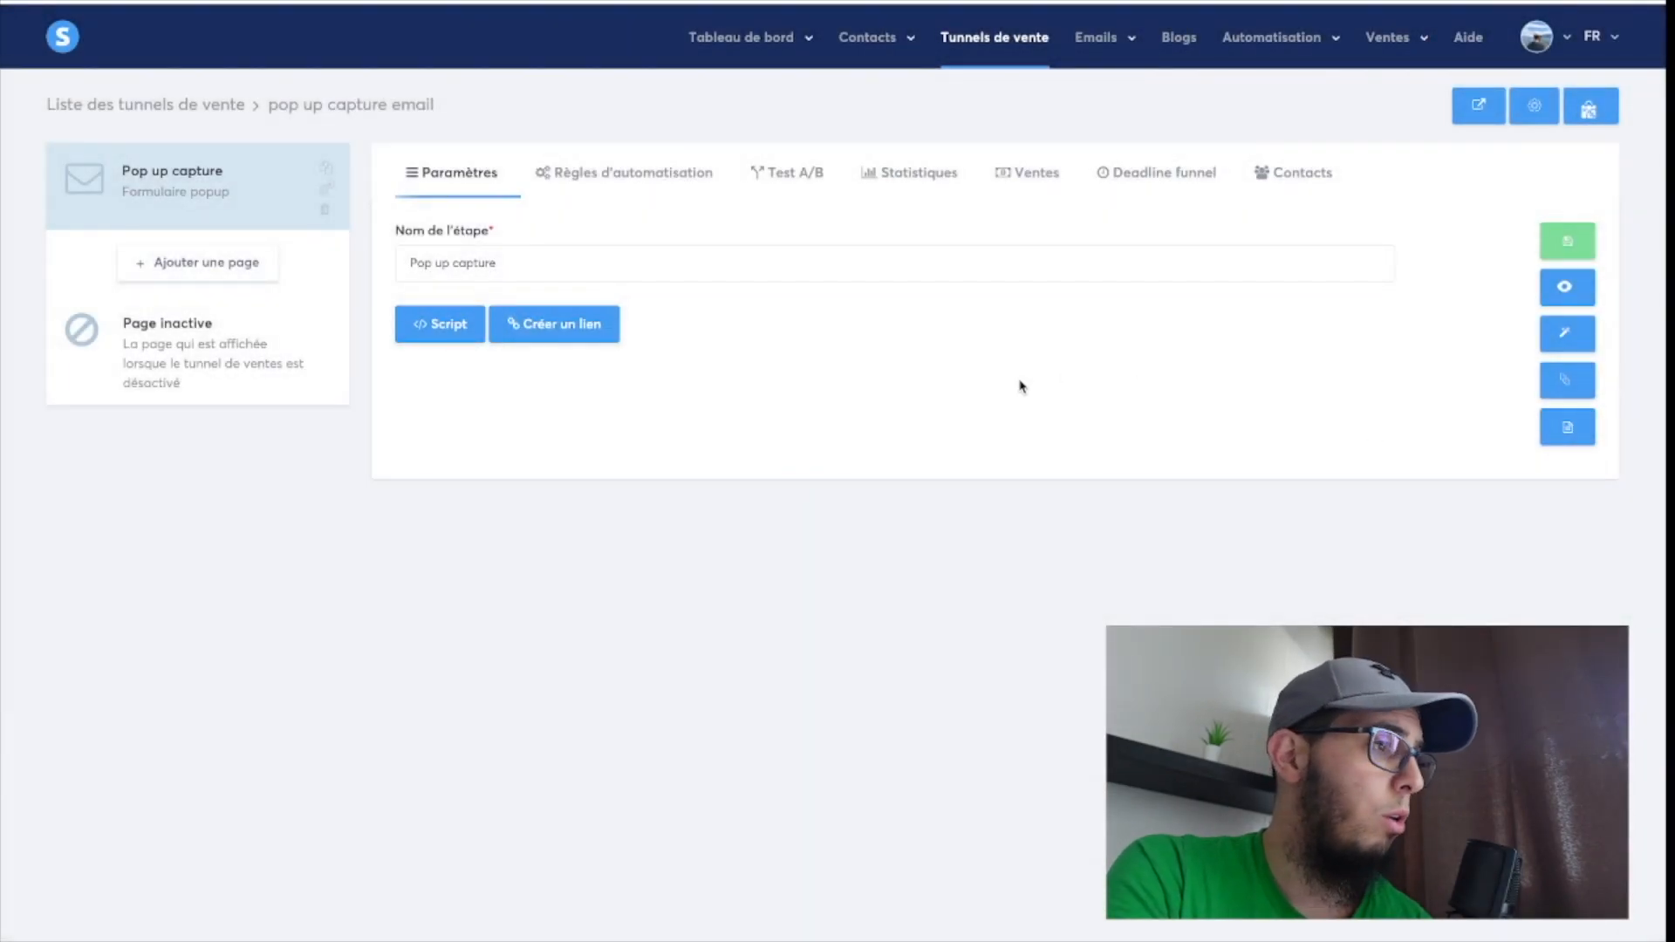
left_click(1564, 334)
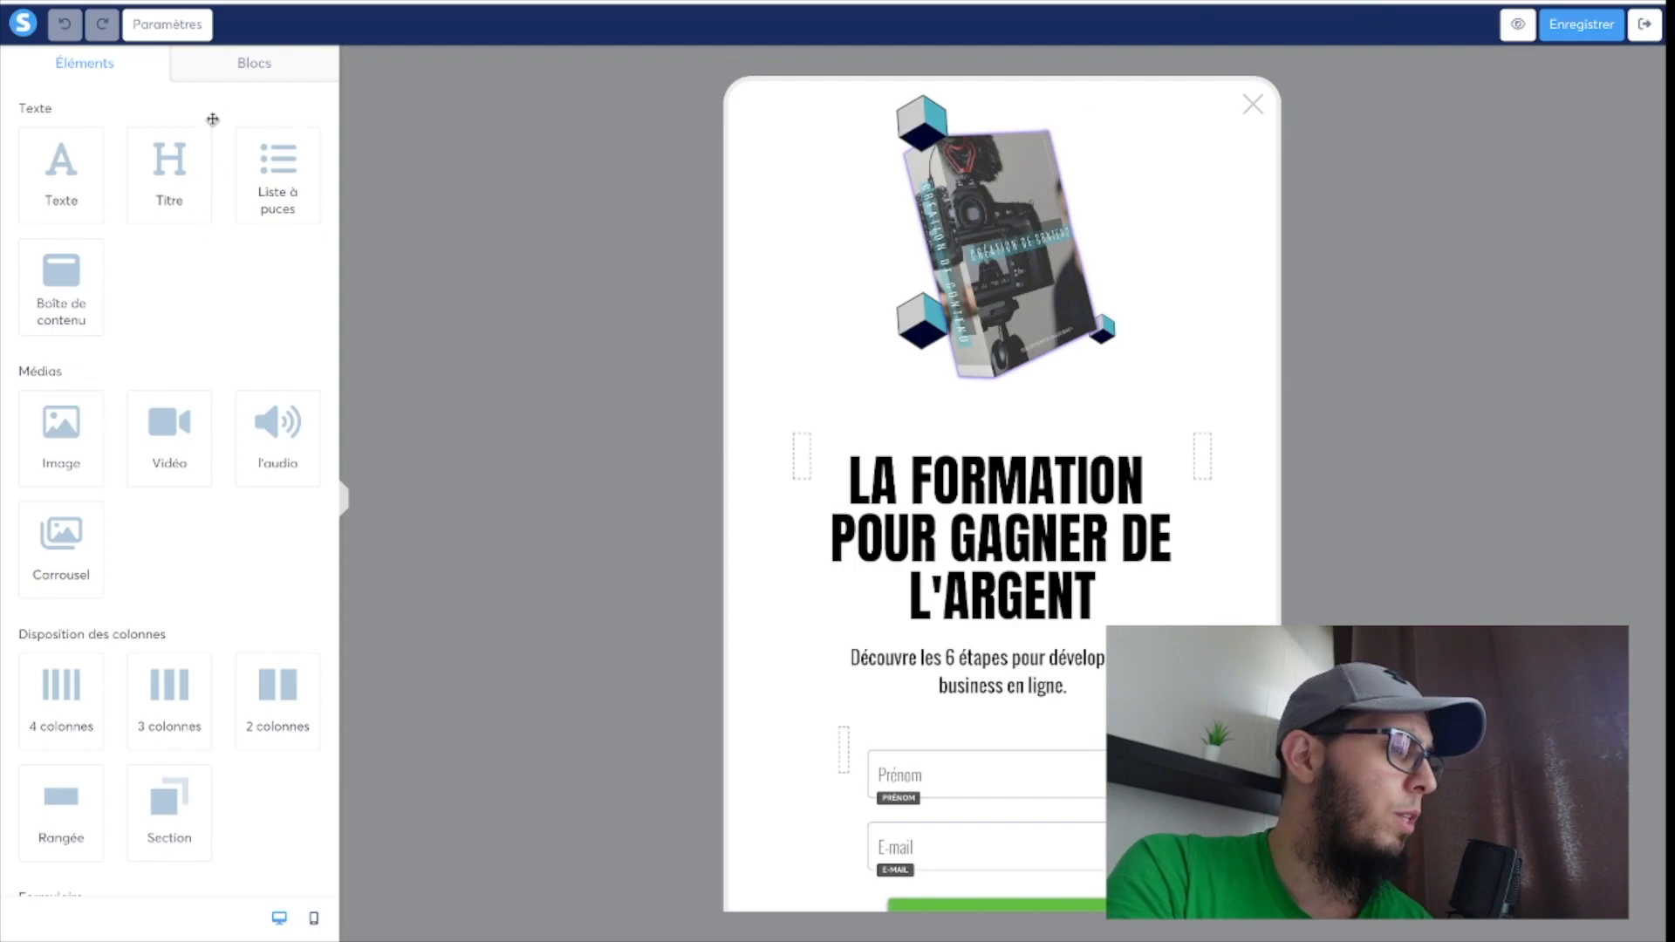
left_click(168, 23)
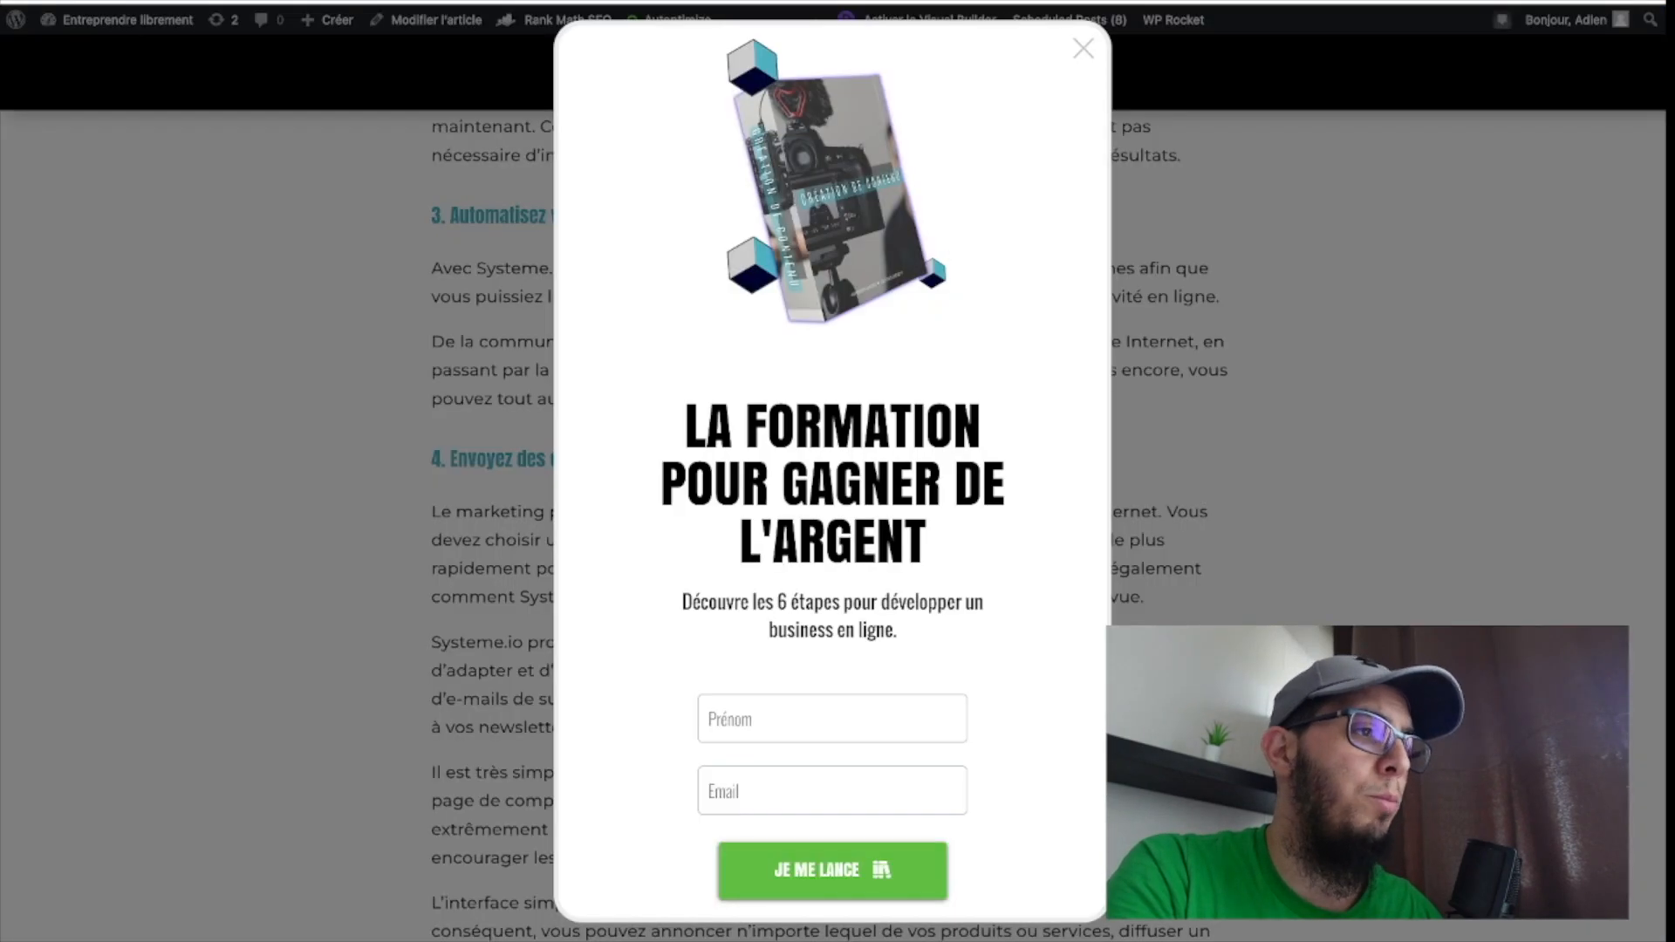
Dismiss the pop-up on the live article and browse the page again to check whether it reappears.
left_click(1083, 49)
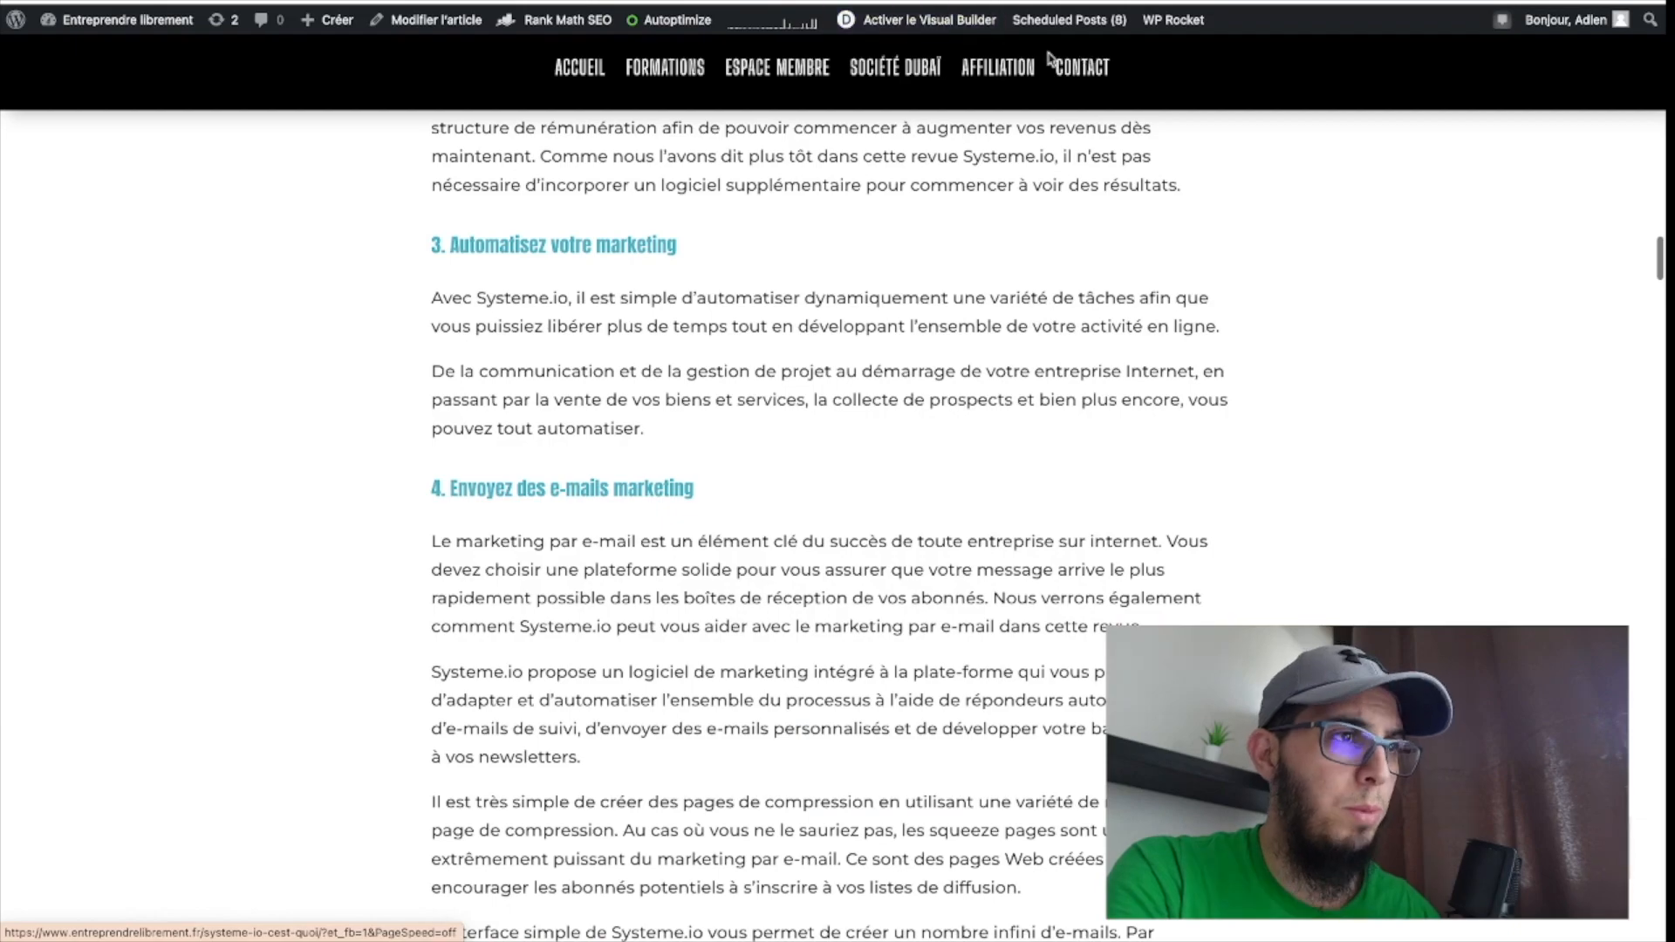
scroll(320, 231, "up", 2)
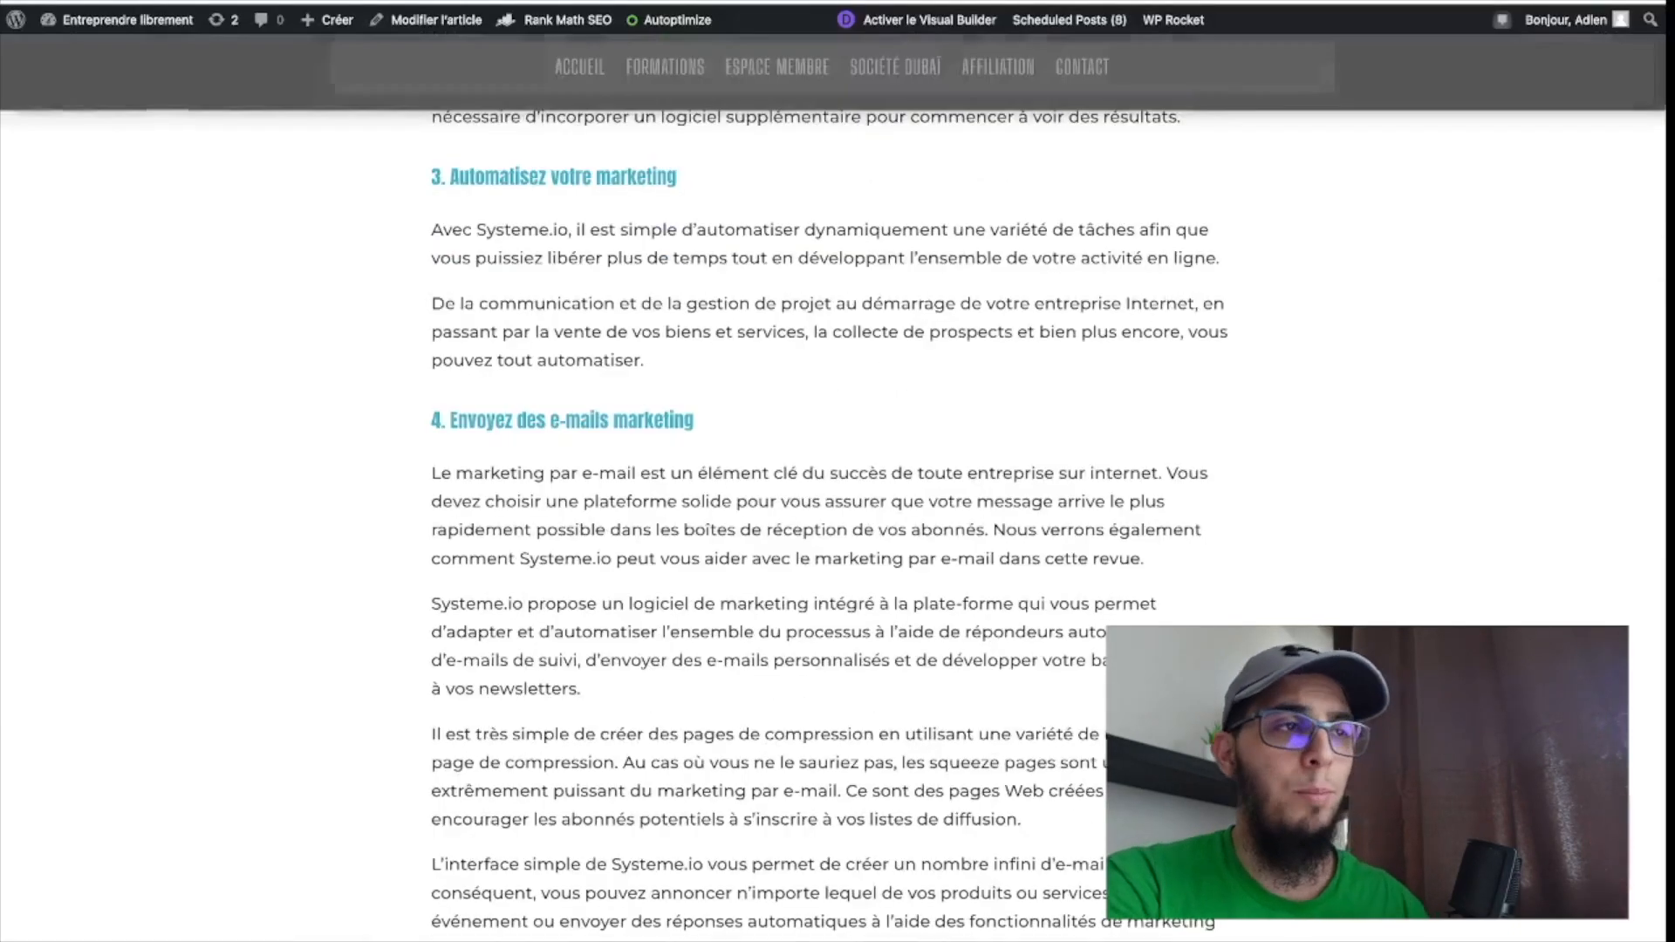
scroll(302, 464, "up", 5)
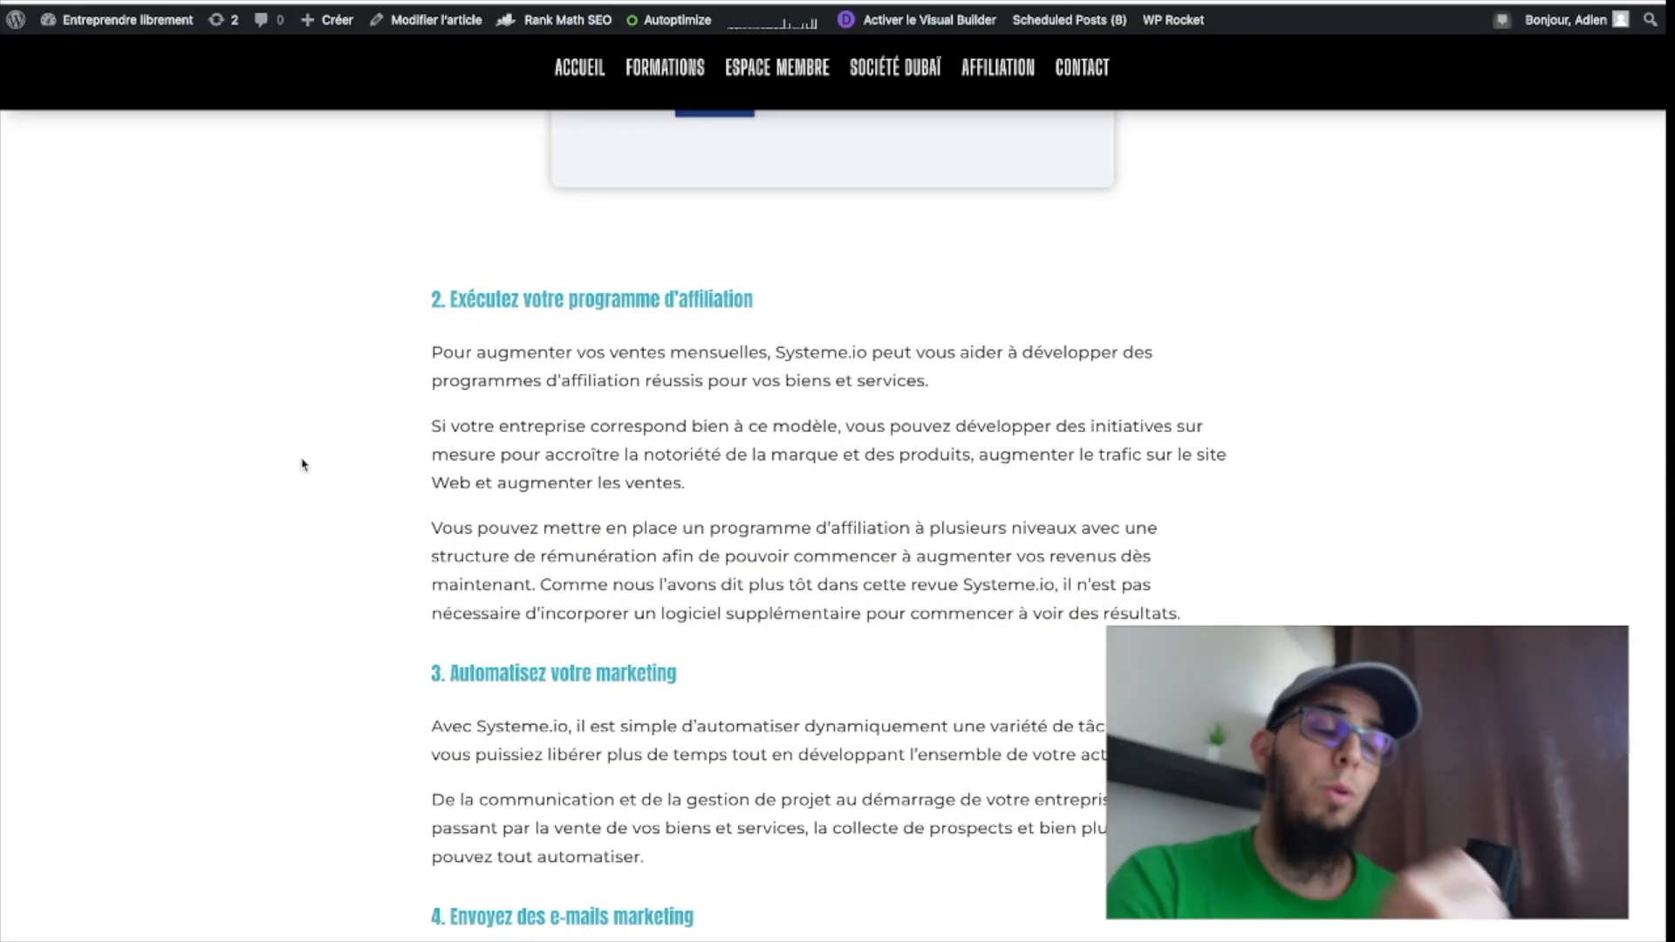
scroll(314, 484, "up", 5)
scroll(324, 503, "up", 5)
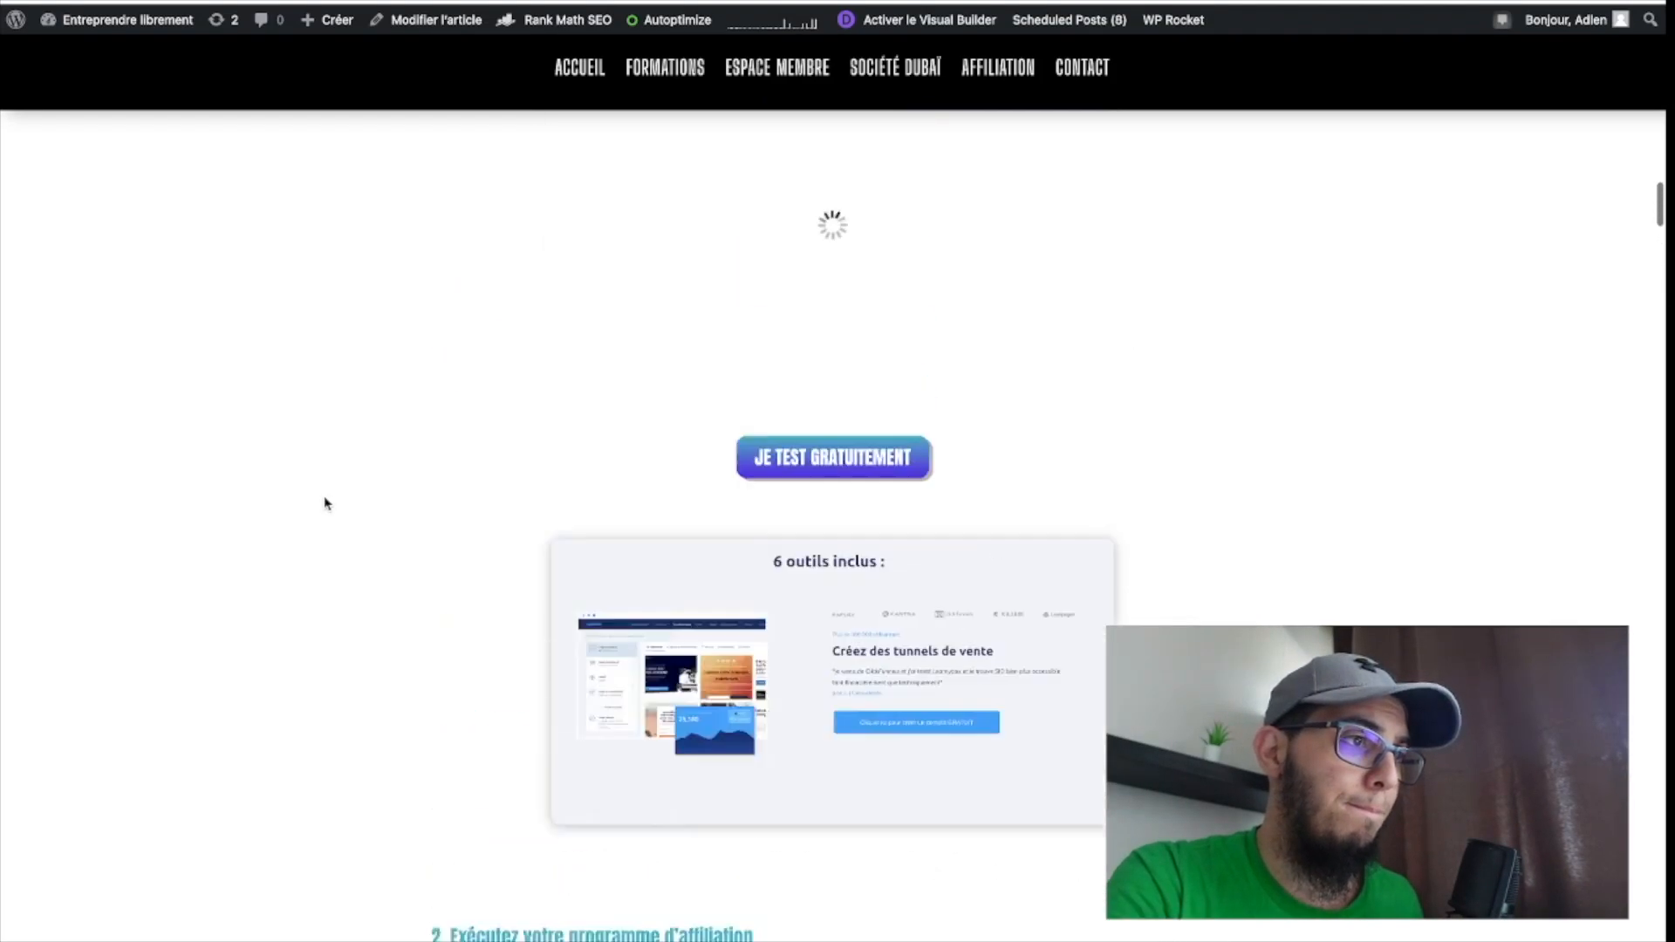
scroll(324, 504, "down", 9)
scroll(324, 504, "down", 20)
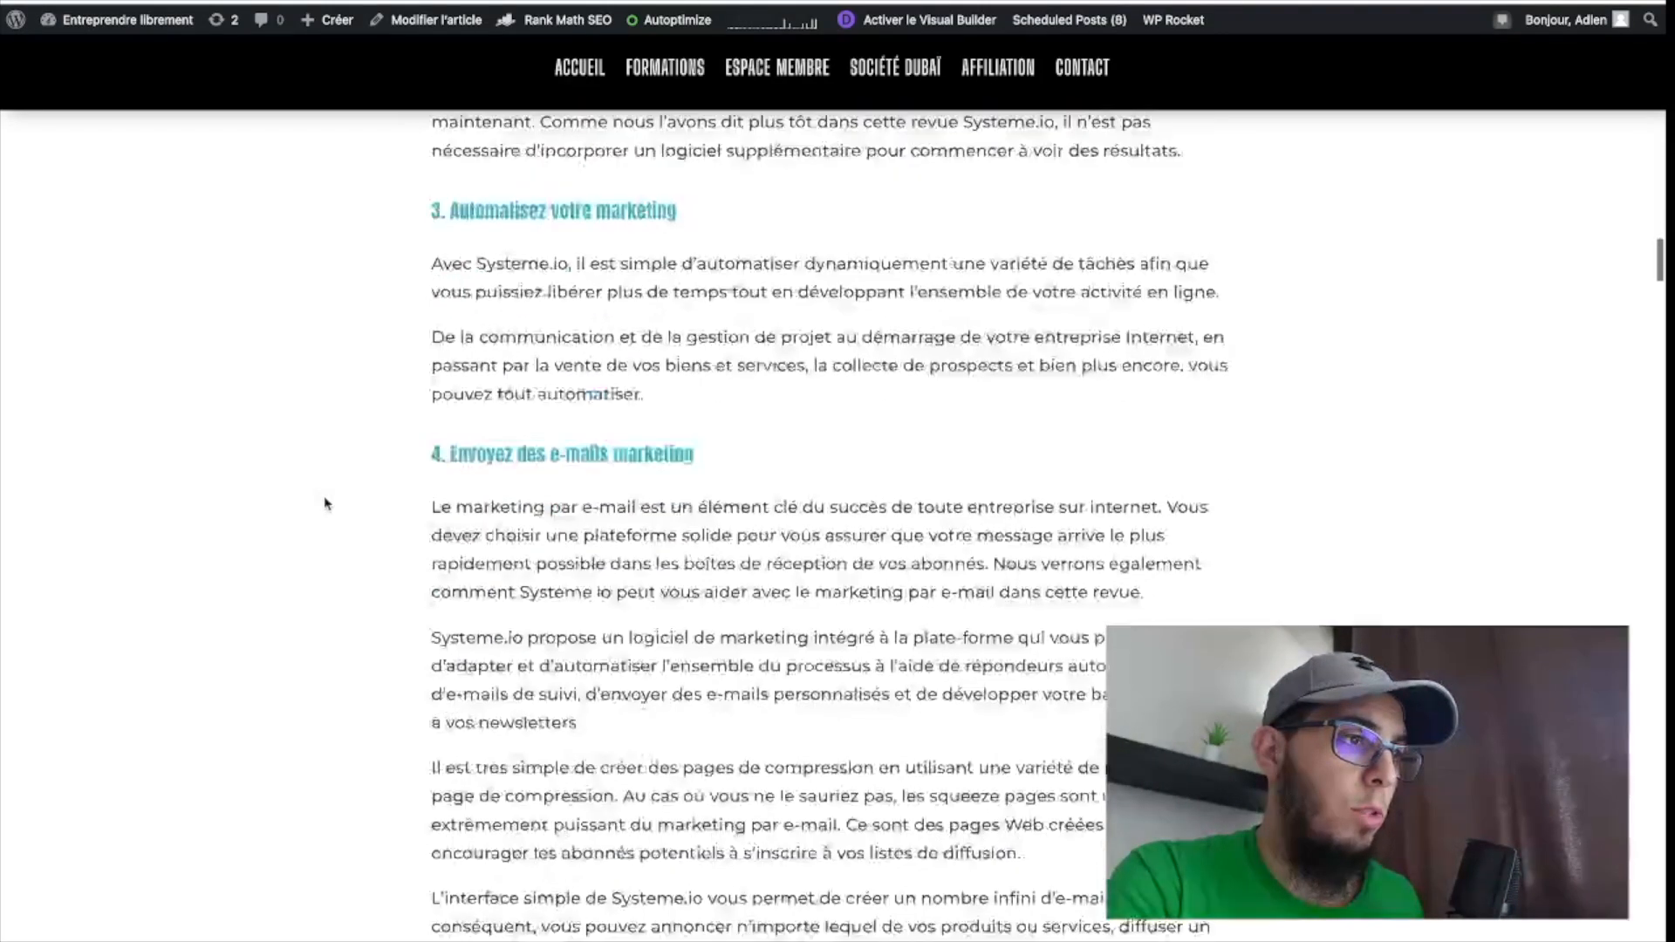
scroll(325, 504, "down", 15)
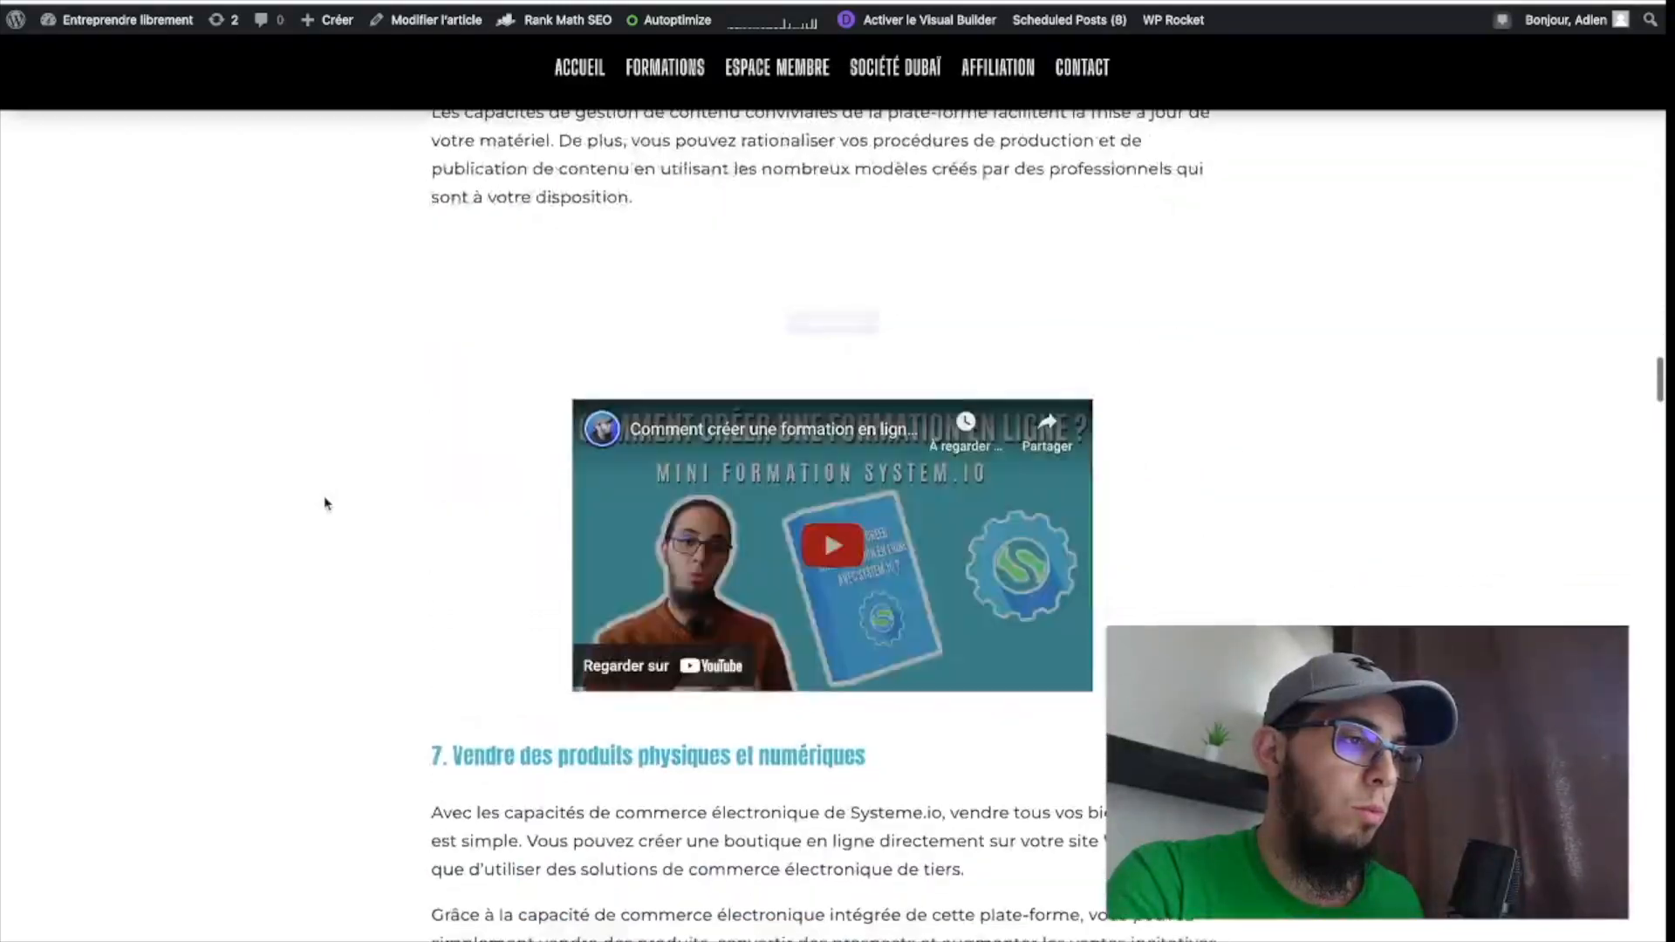
scroll(324, 504, "down", 1)
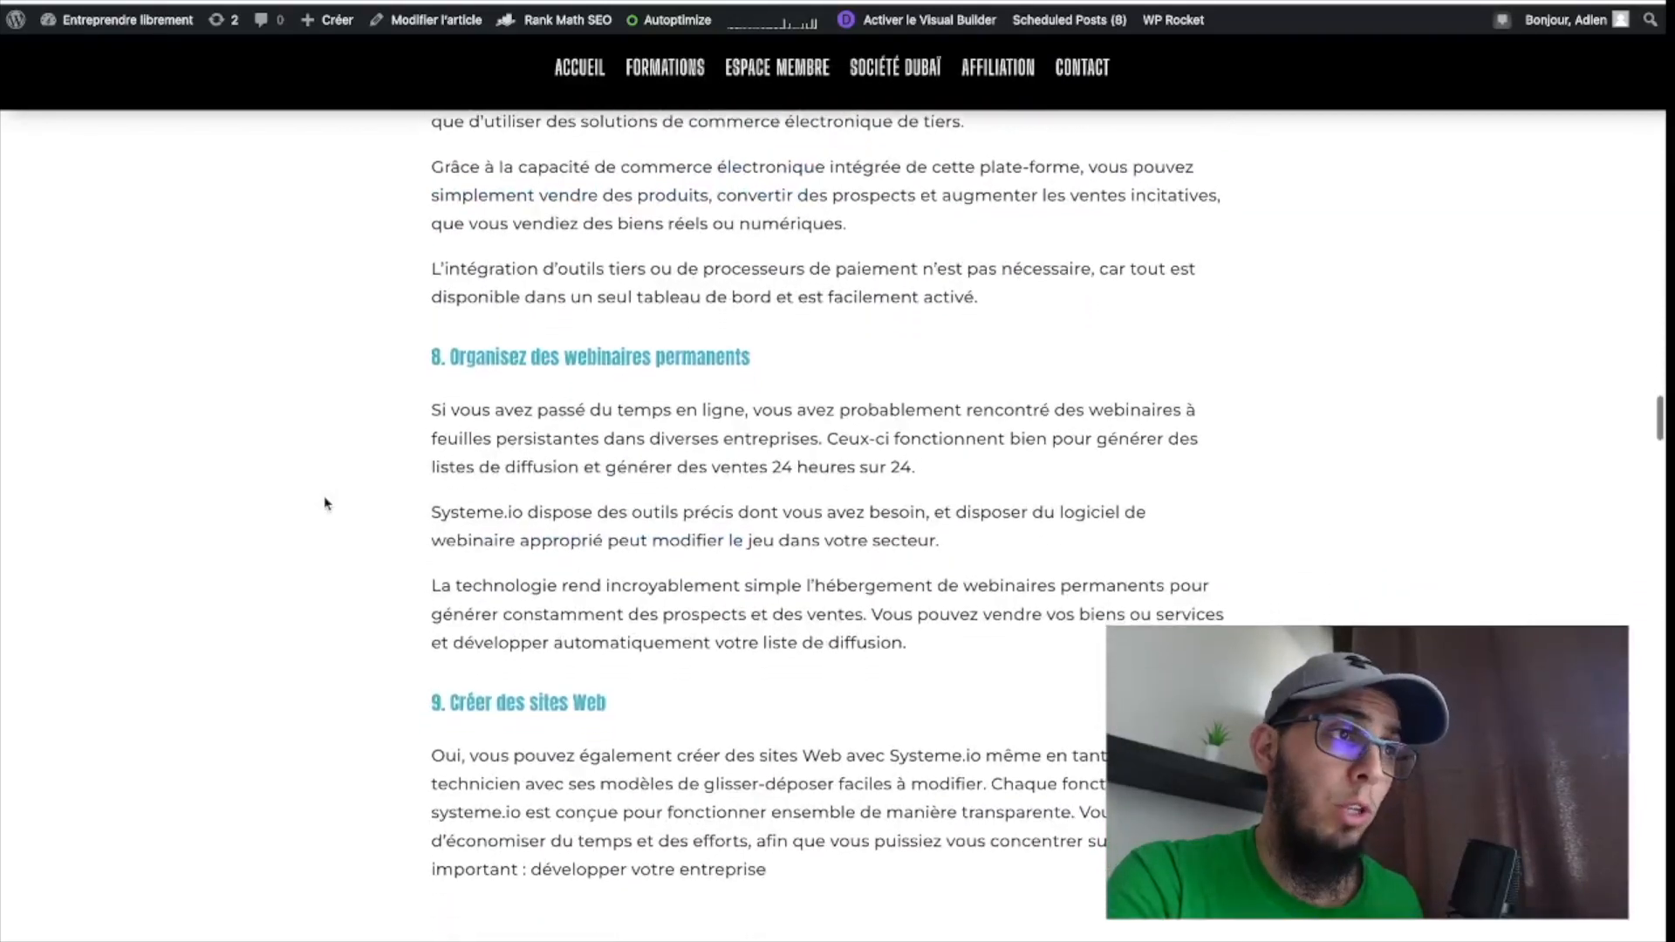
scroll(324, 504, "down", 15)
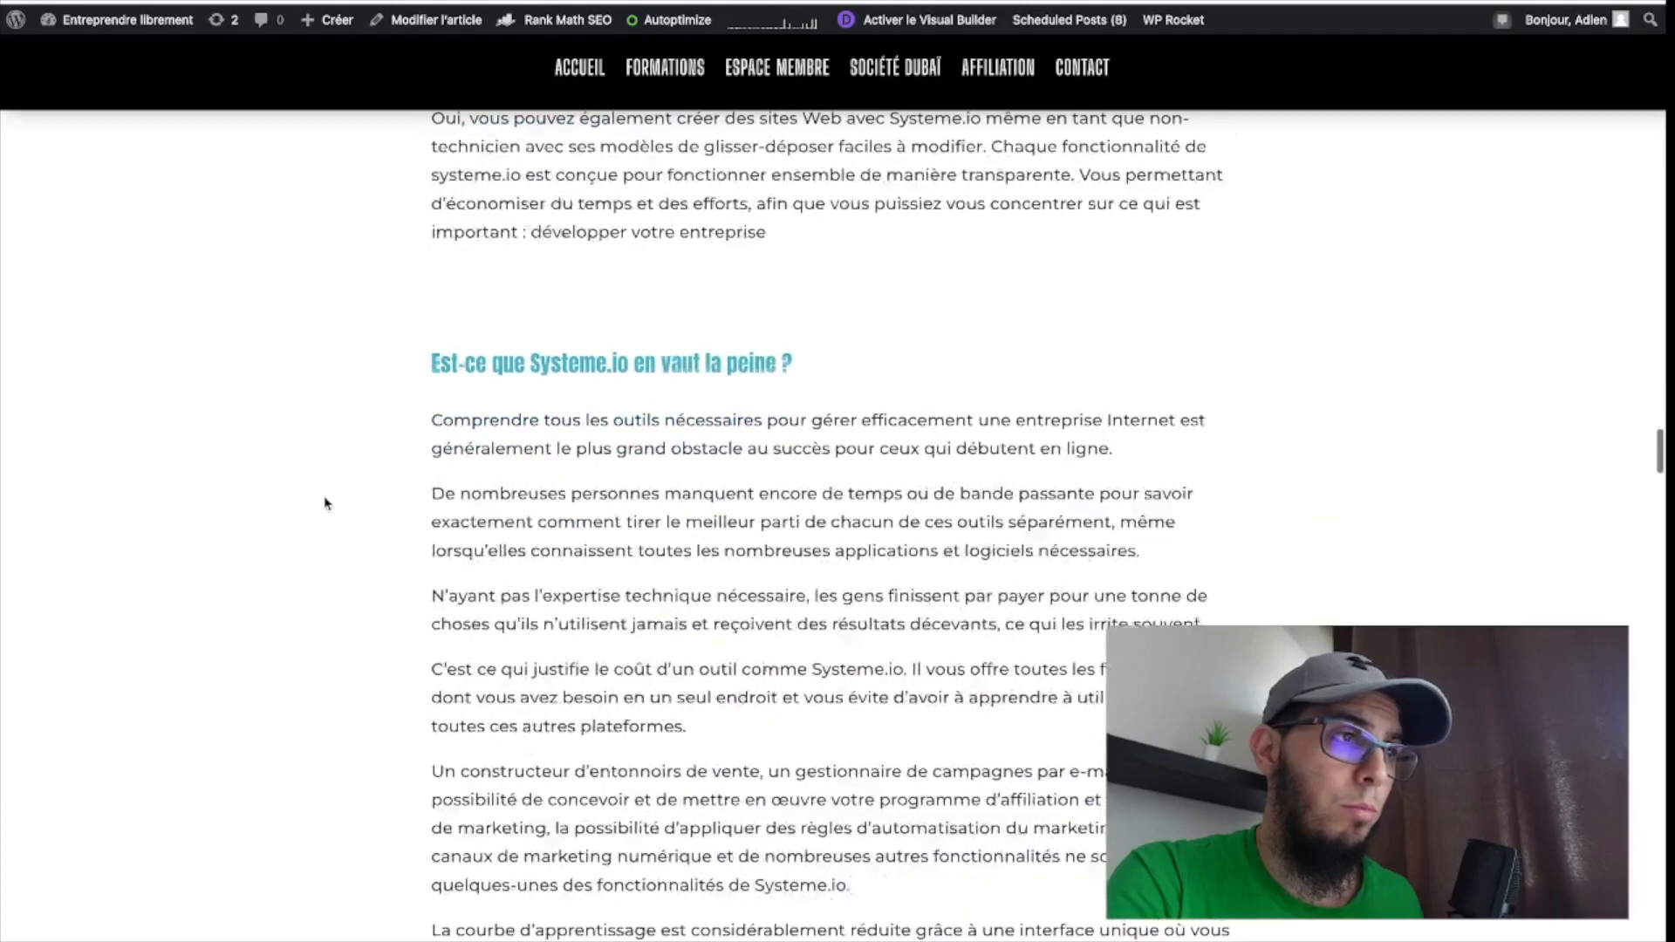
scroll(325, 503, "down", 15)
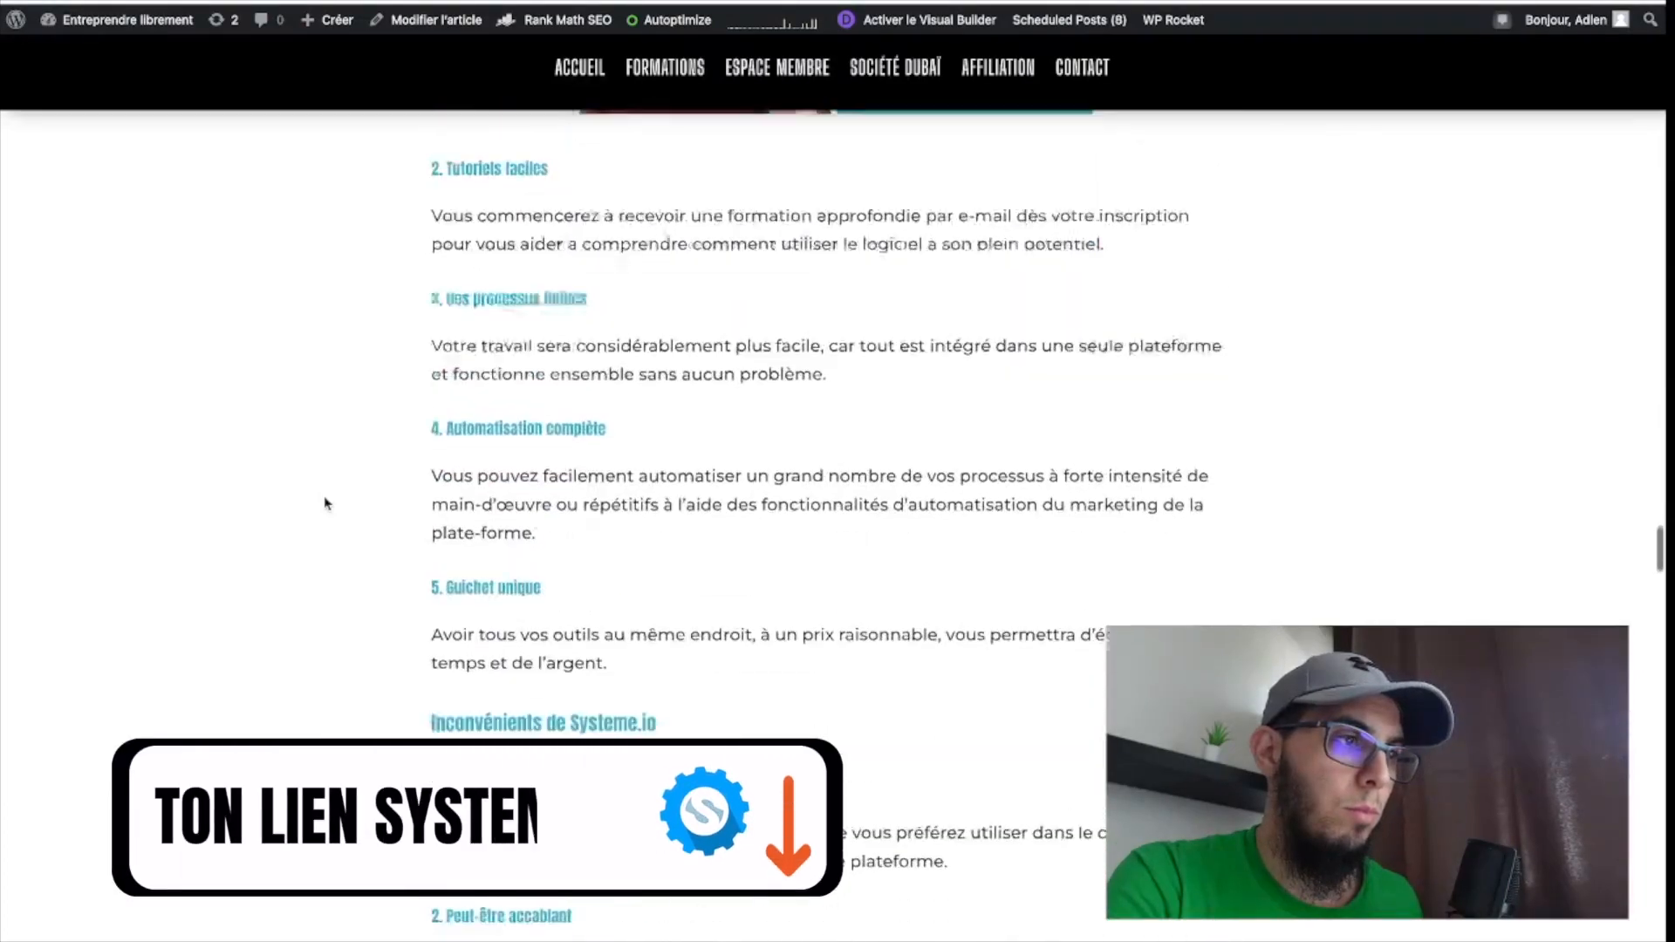
scroll(324, 504, "down", 15)
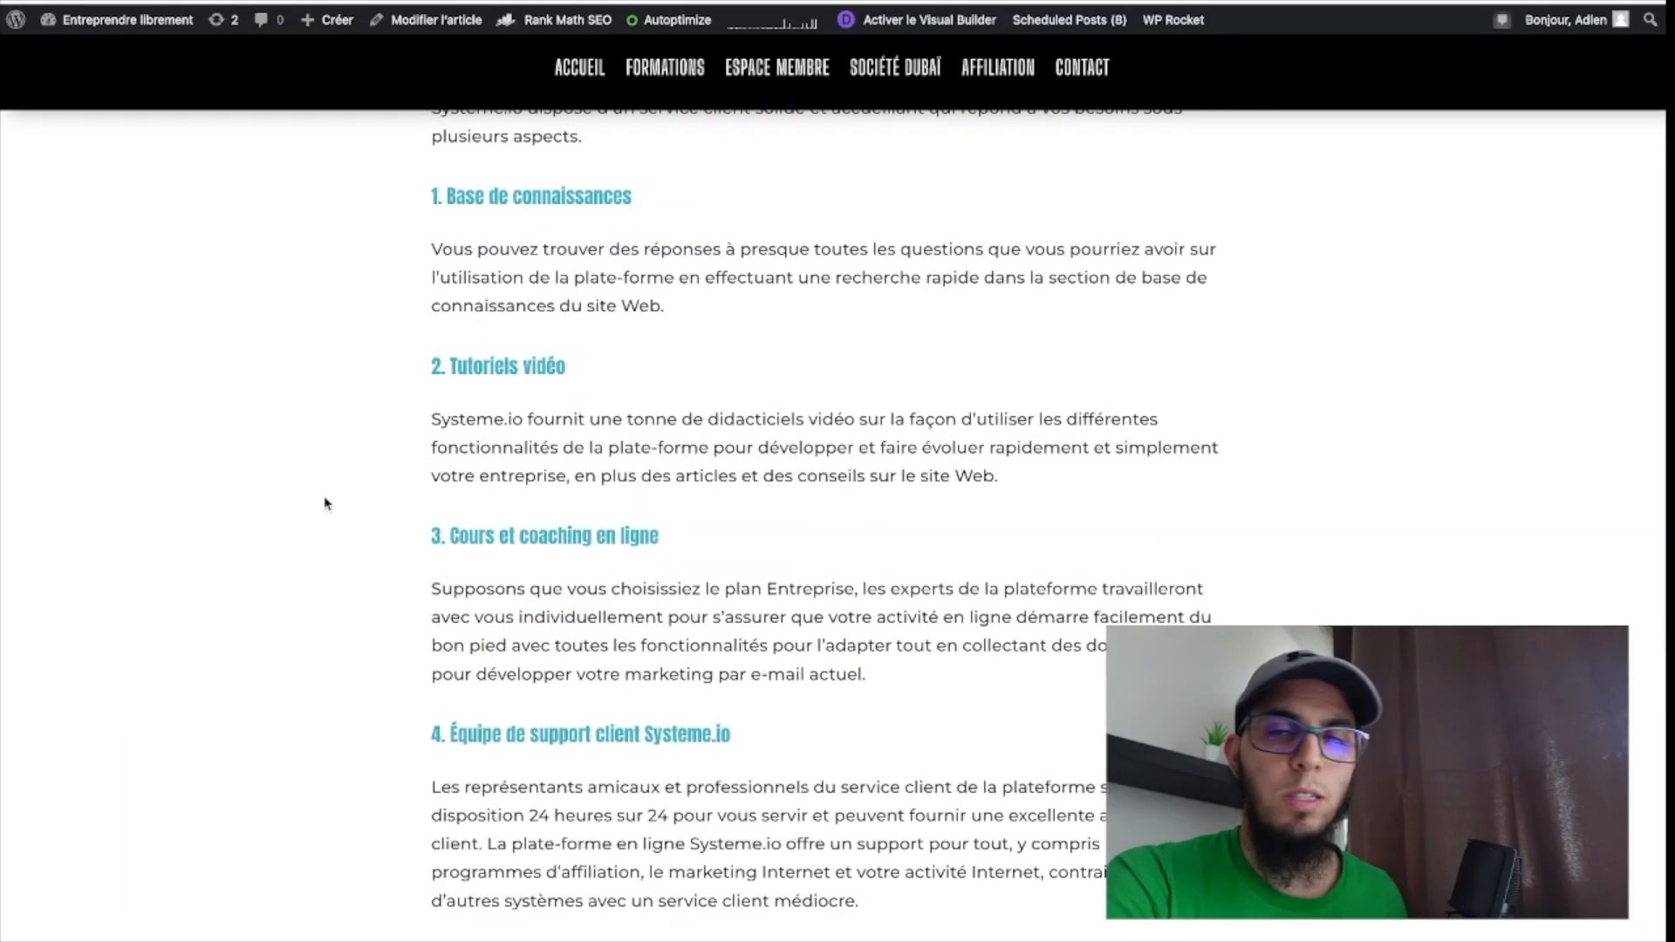
scroll(391, 513, "down", 5)
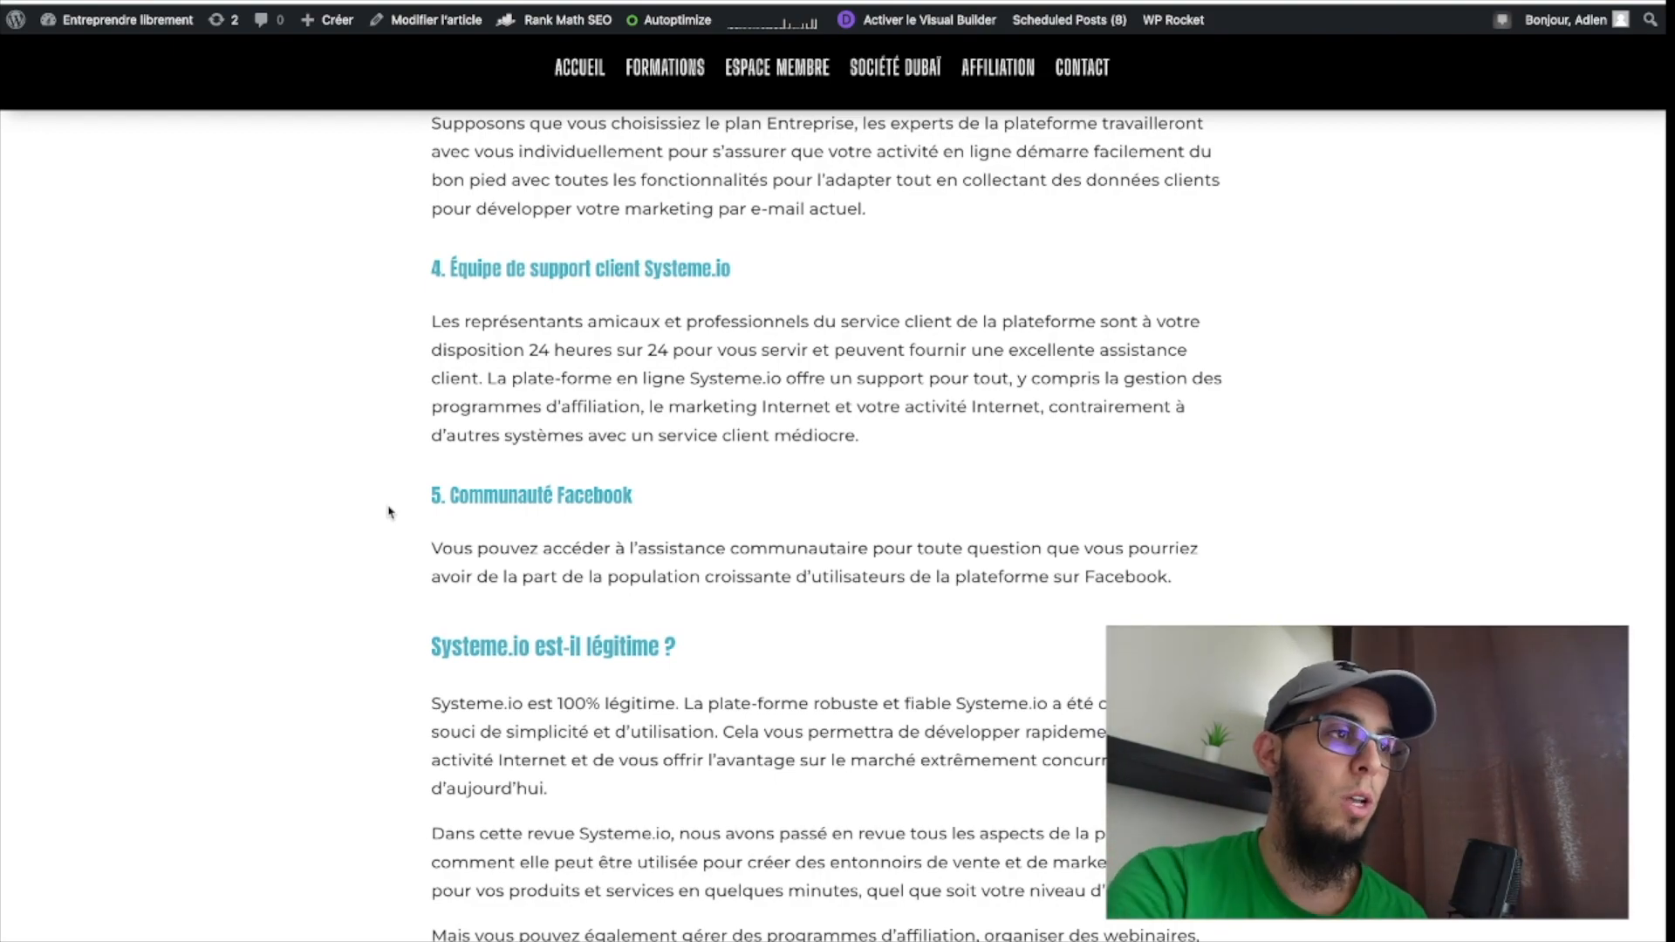
scroll(377, 555, "down", 7)
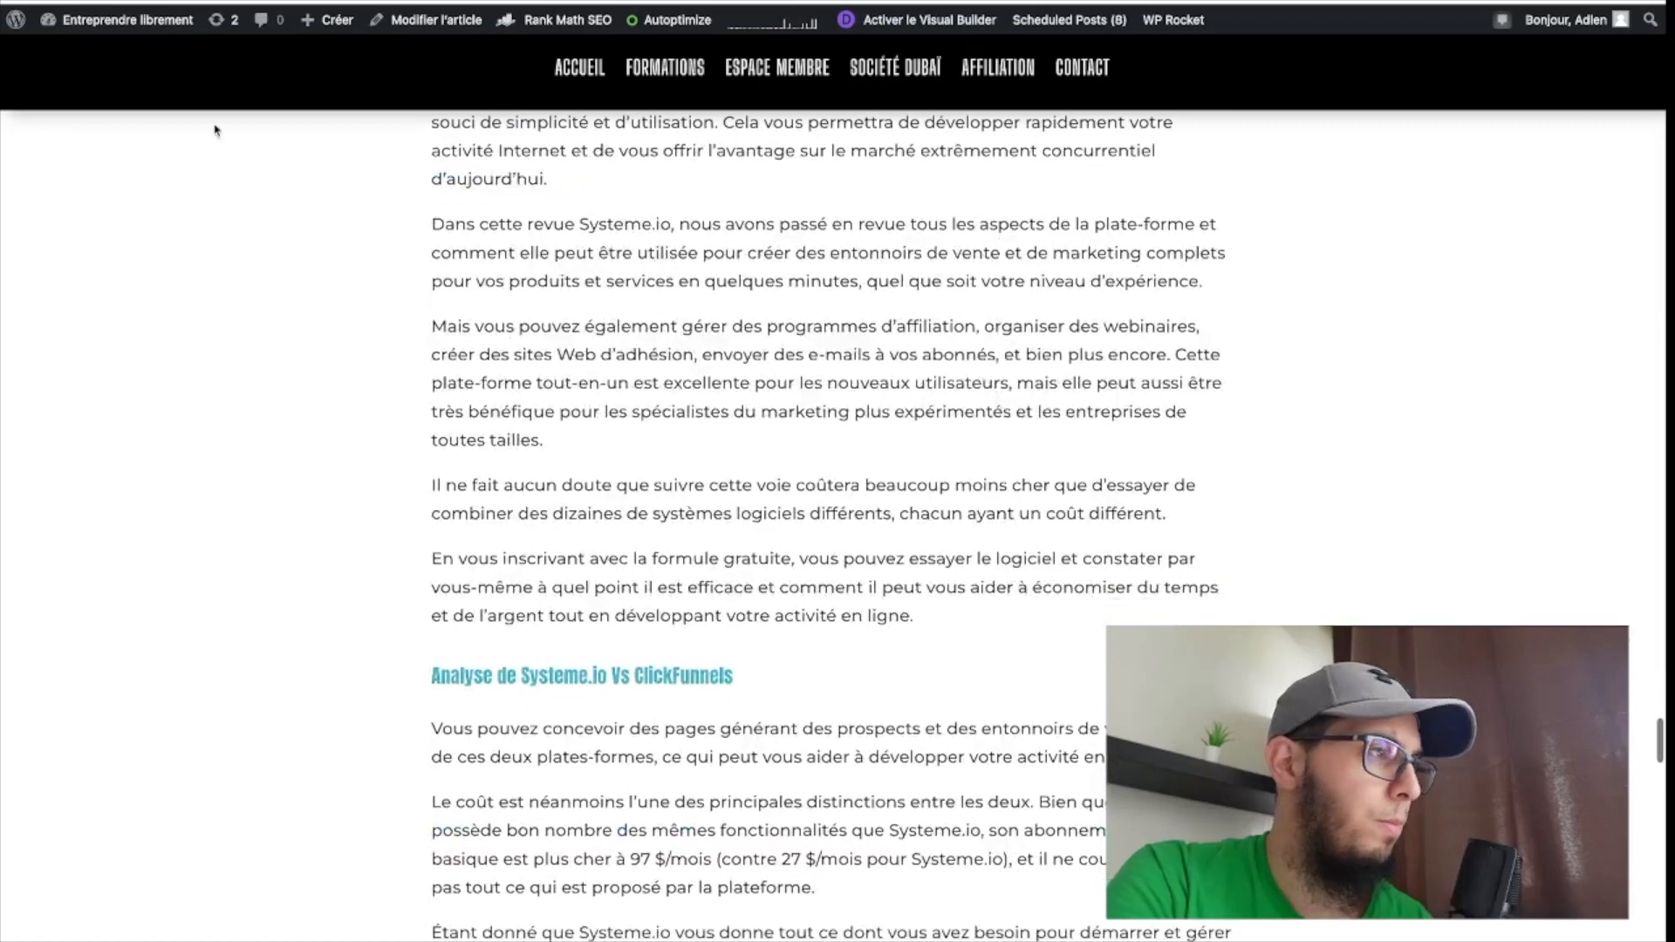
scroll(829, 524, "up", 9)
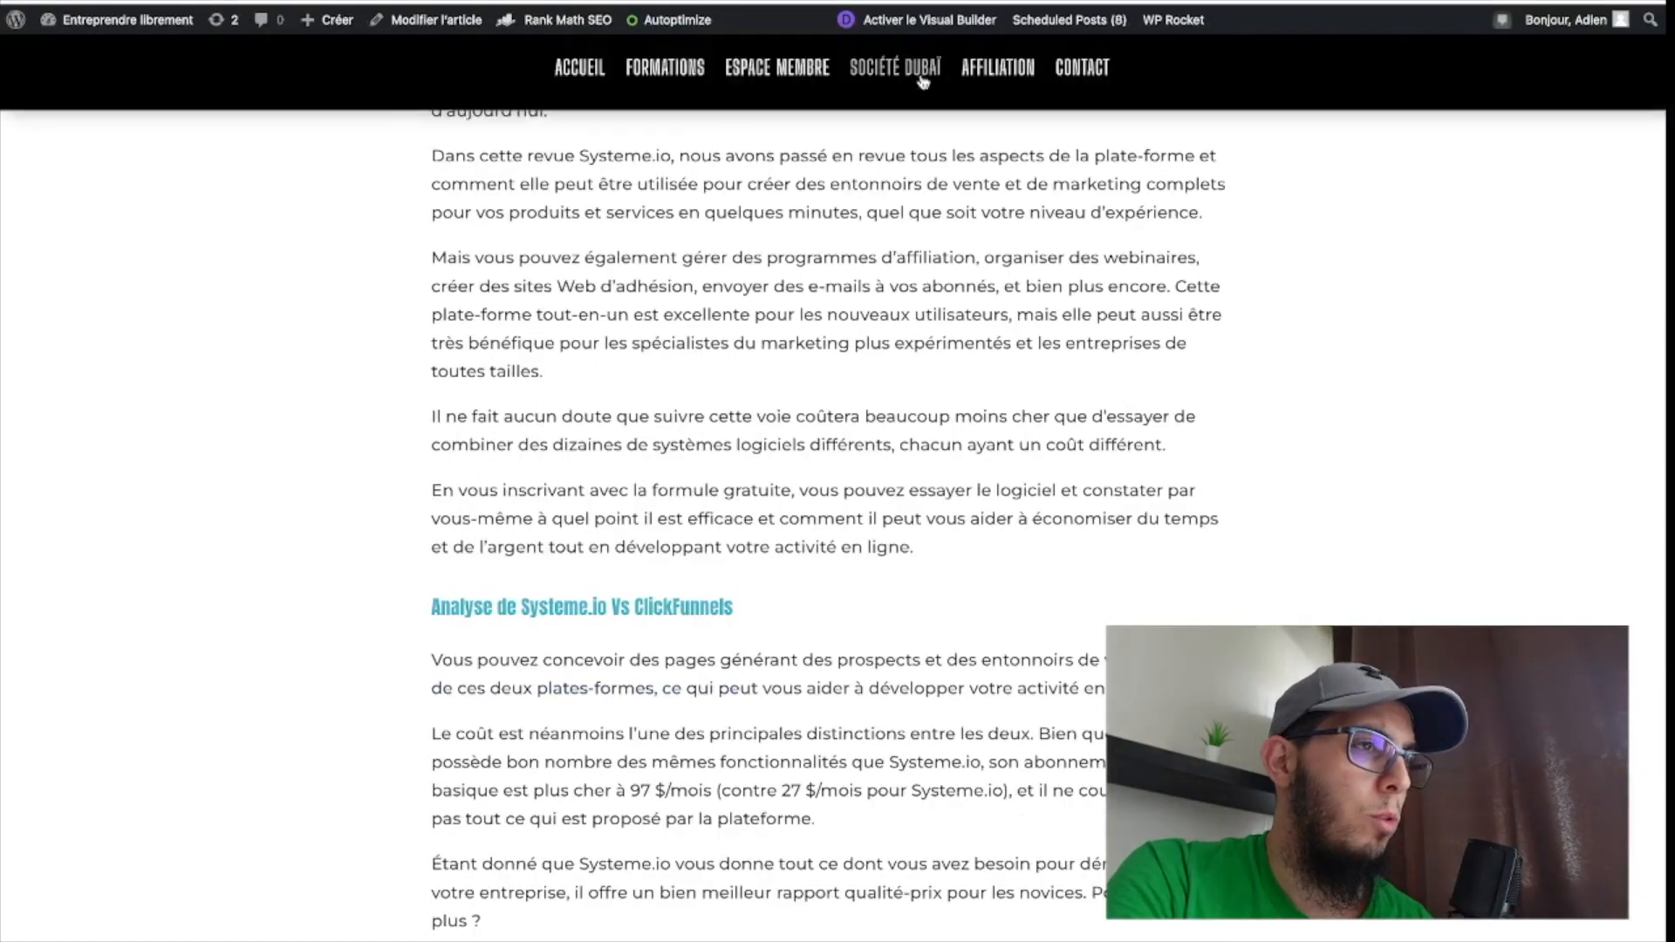
right_click(457, 1)
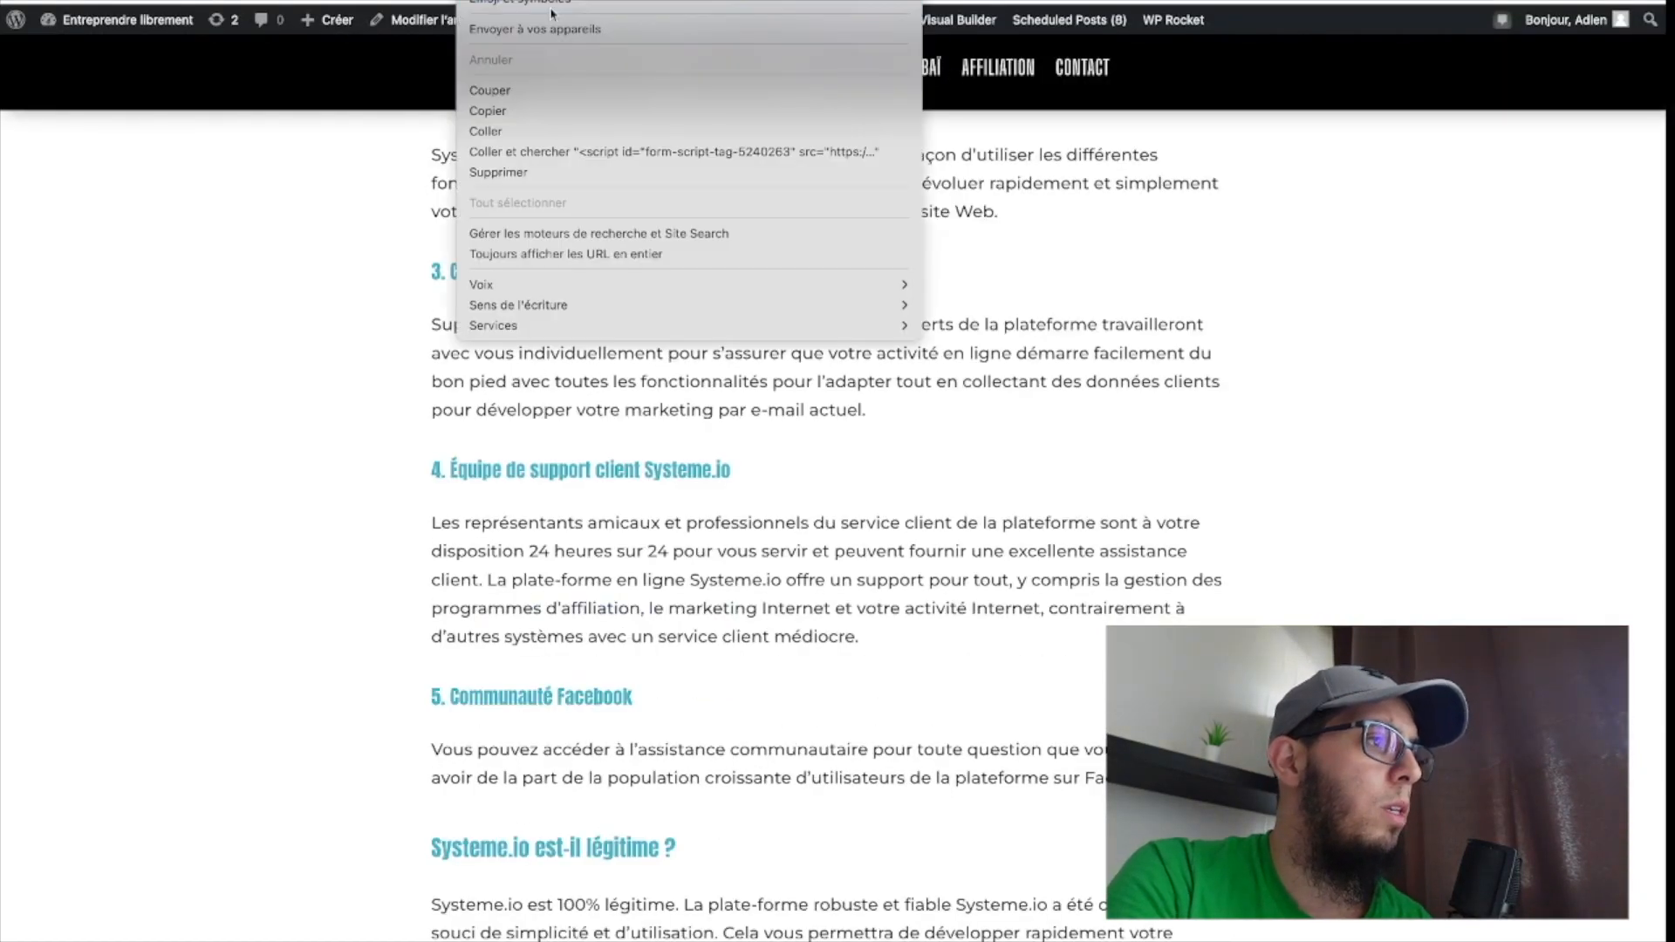
left_click(528, 111)
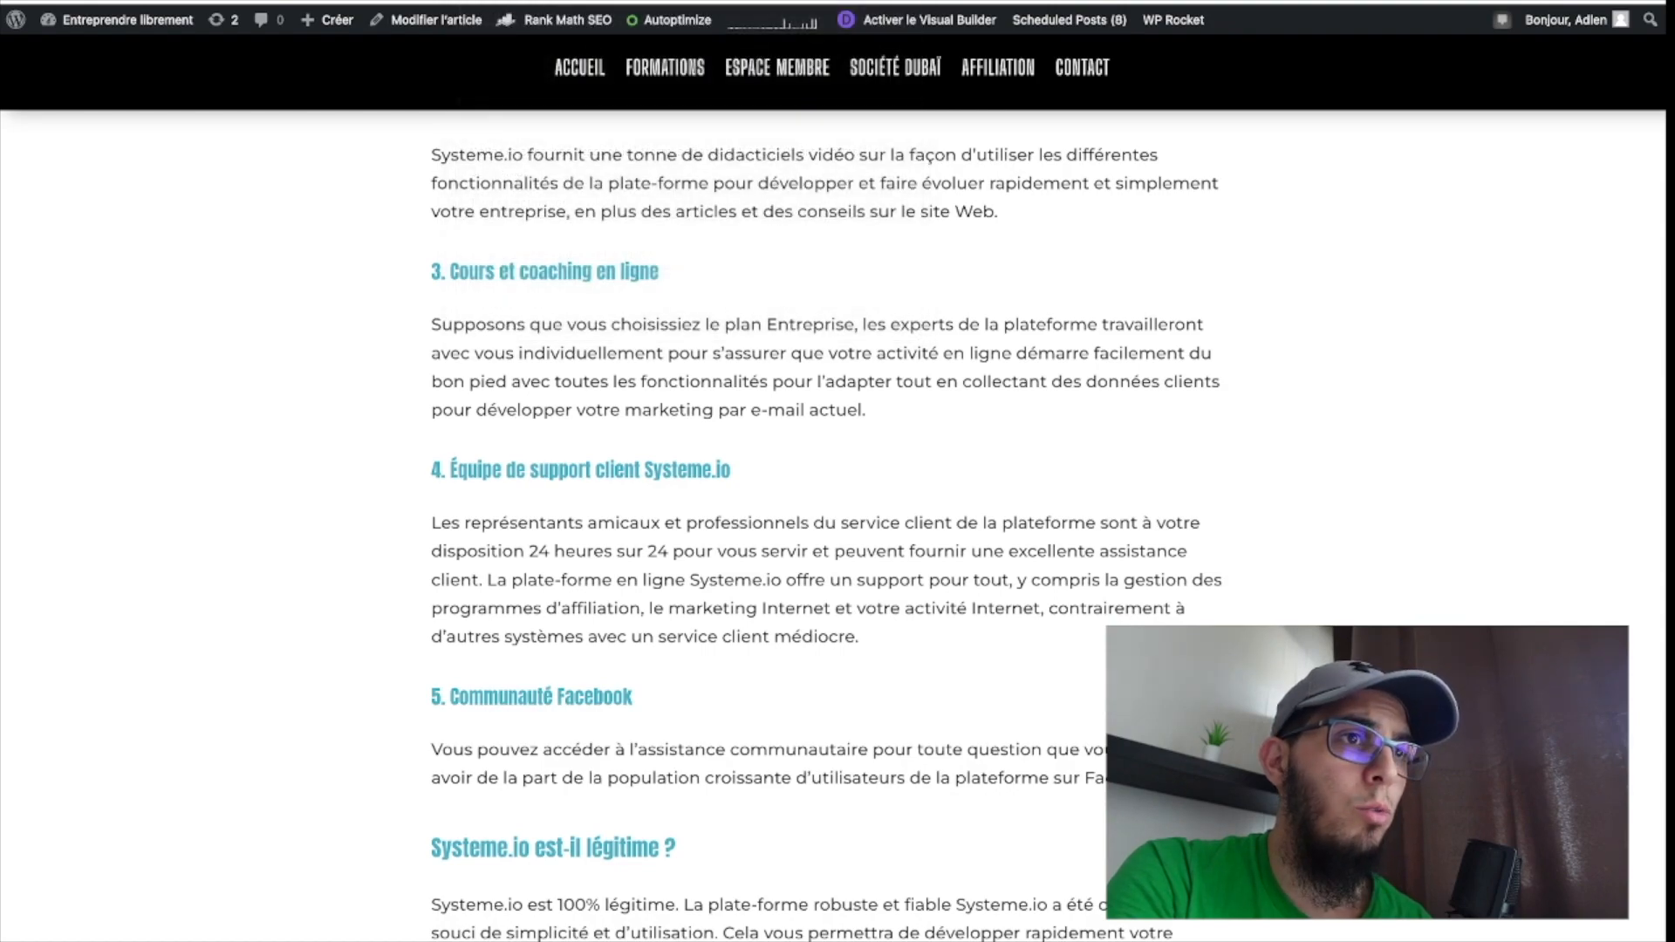
left_click(1649, 1)
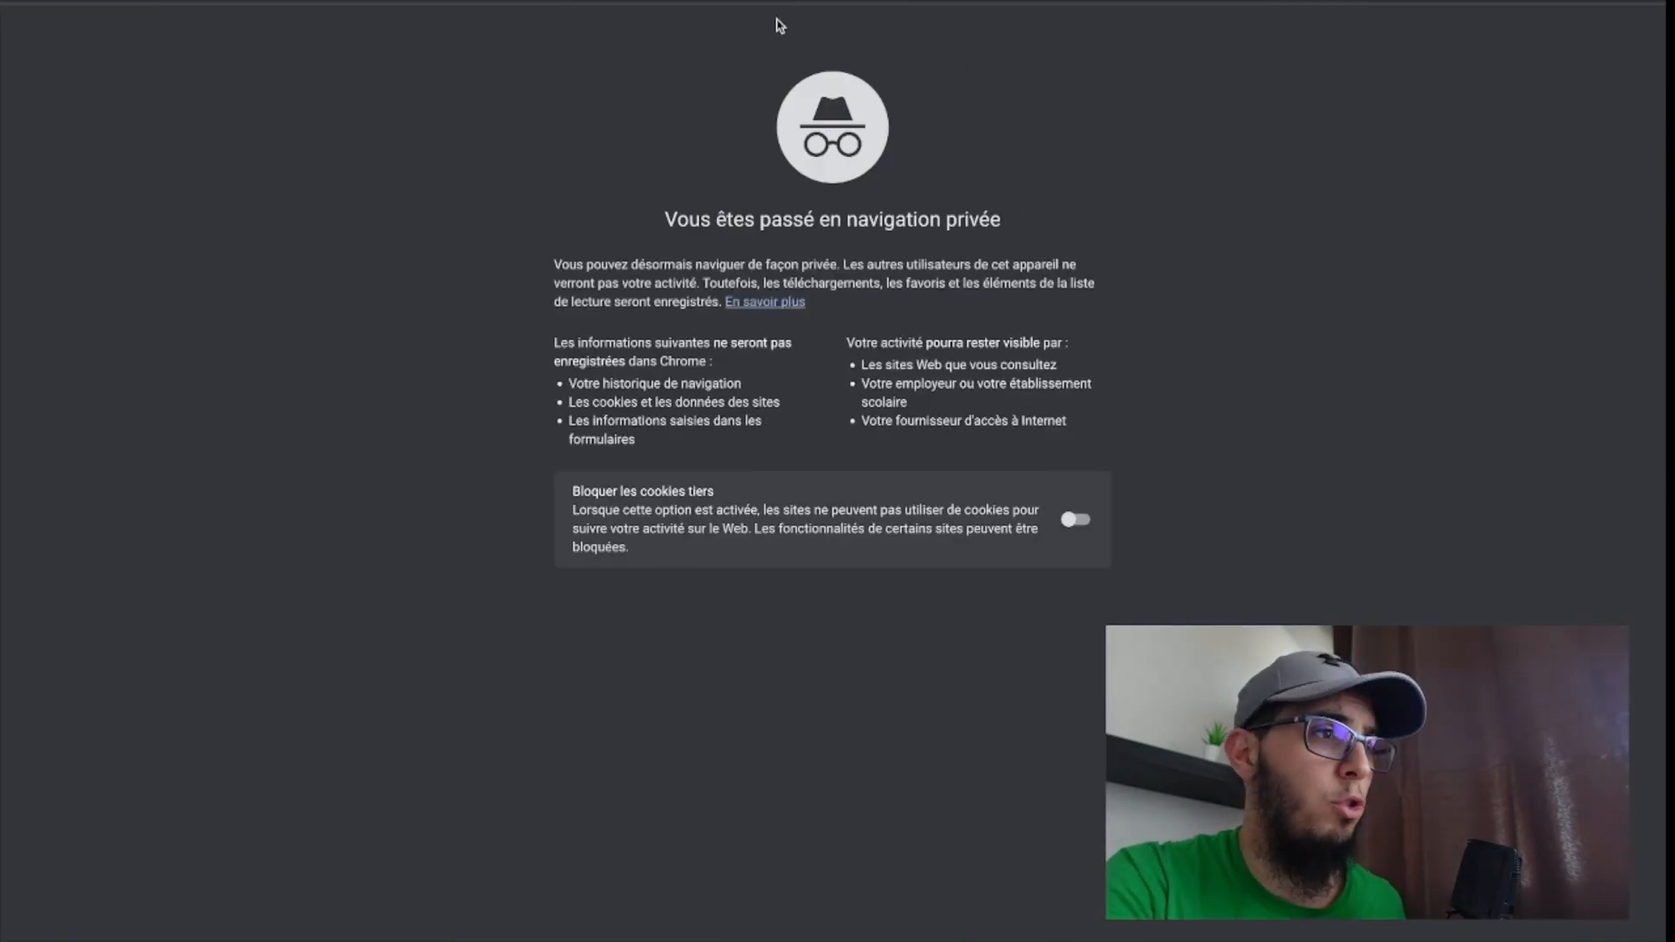
type("https://www.entreprendrelibrement.fr/systeme-io-cest-quoi/")
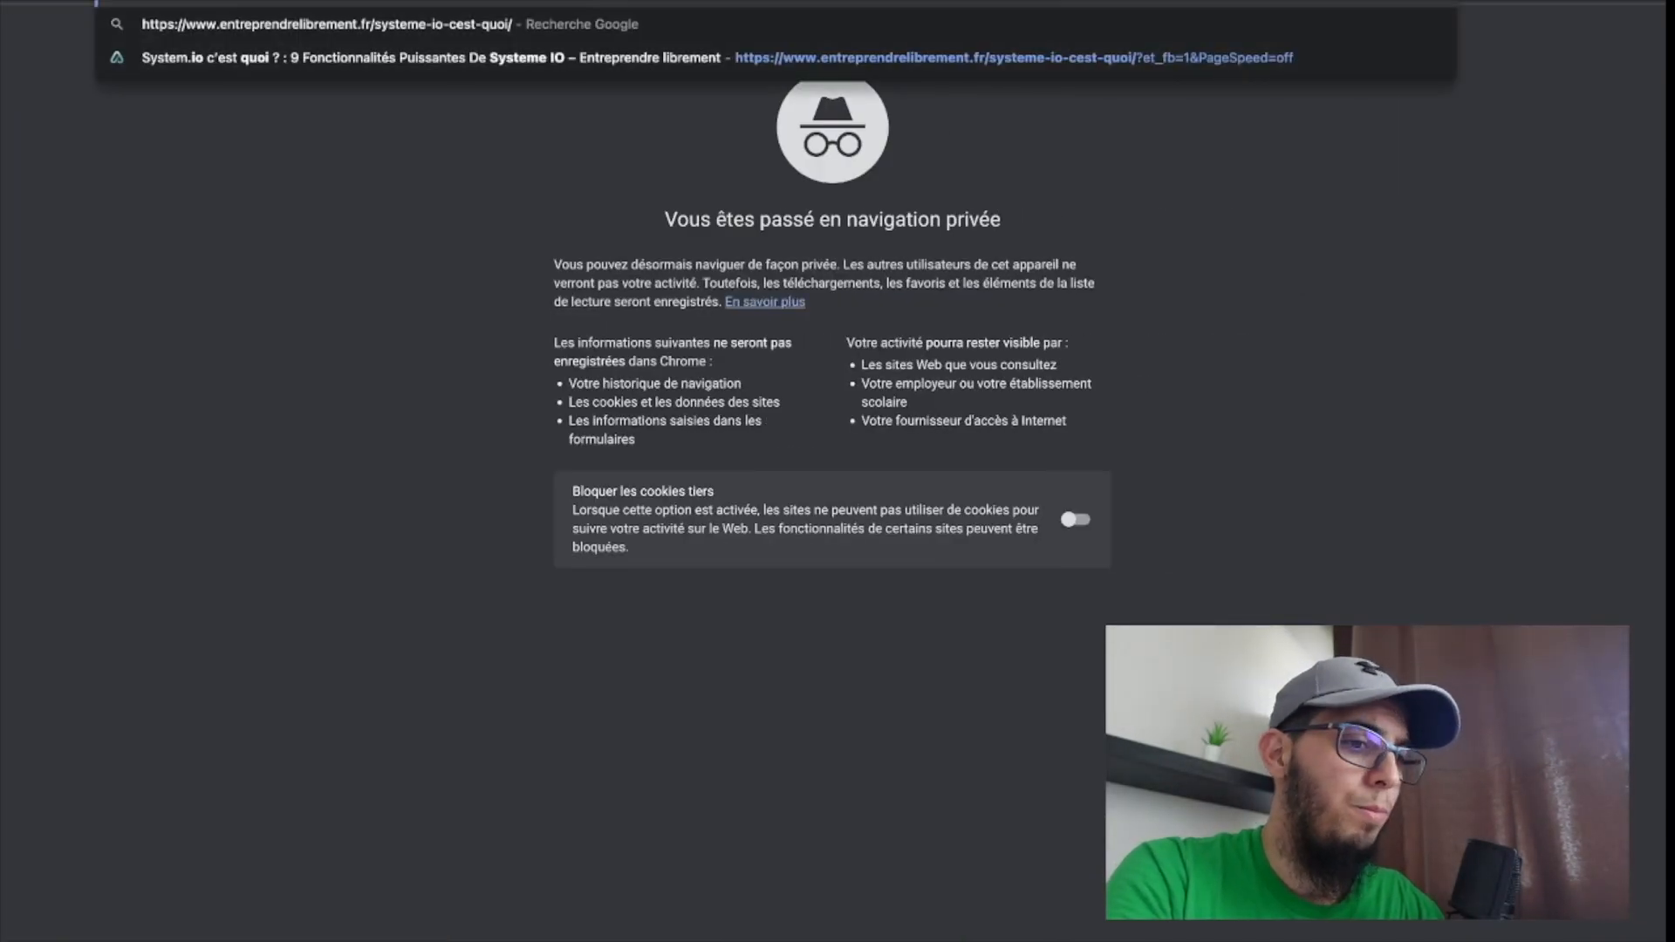
key("Return")
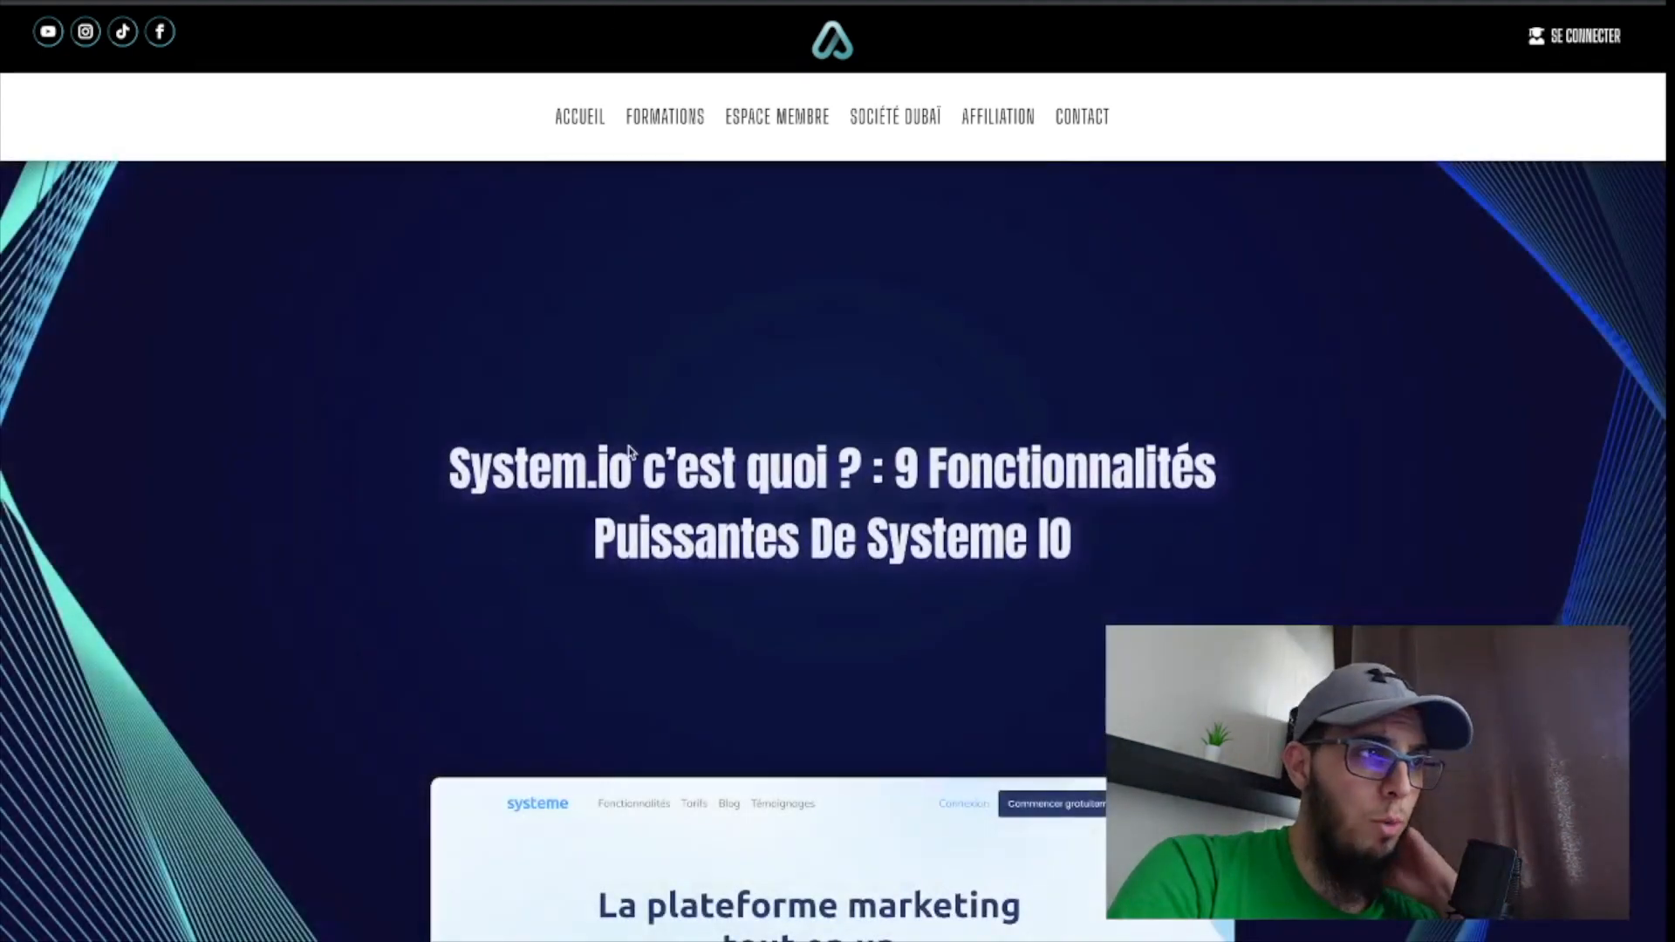
Browse the article as a new visitor in the private window until the capture pop-up is triggered.
scroll(462, 524, "down", 10)
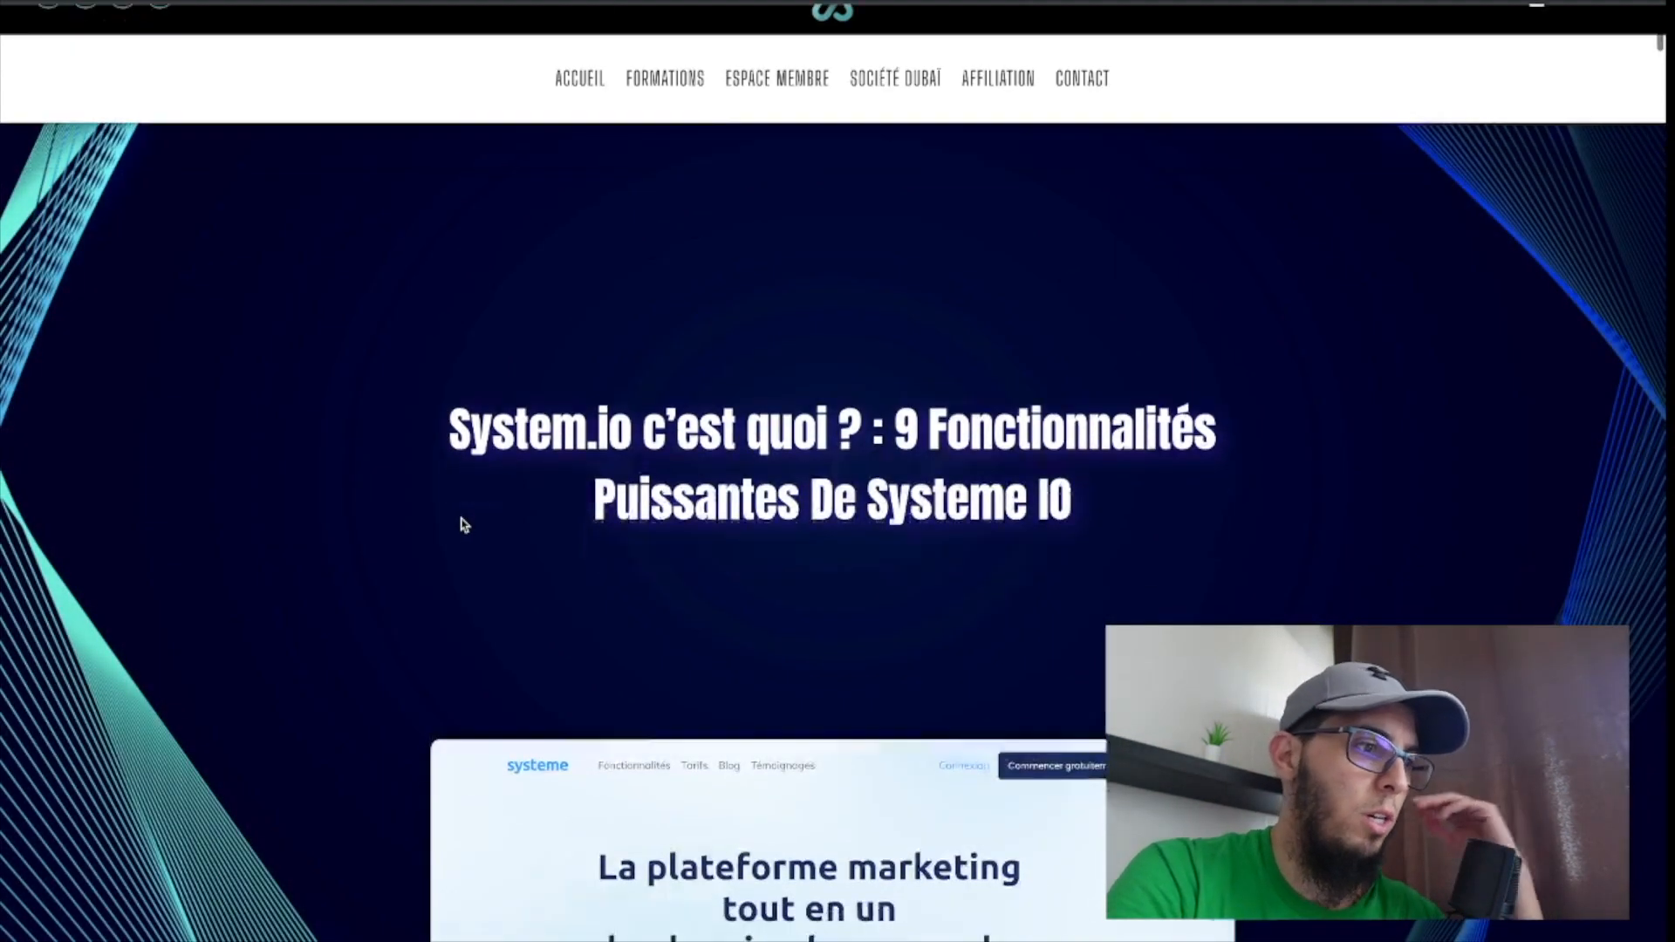
scroll(462, 524, "down", 15)
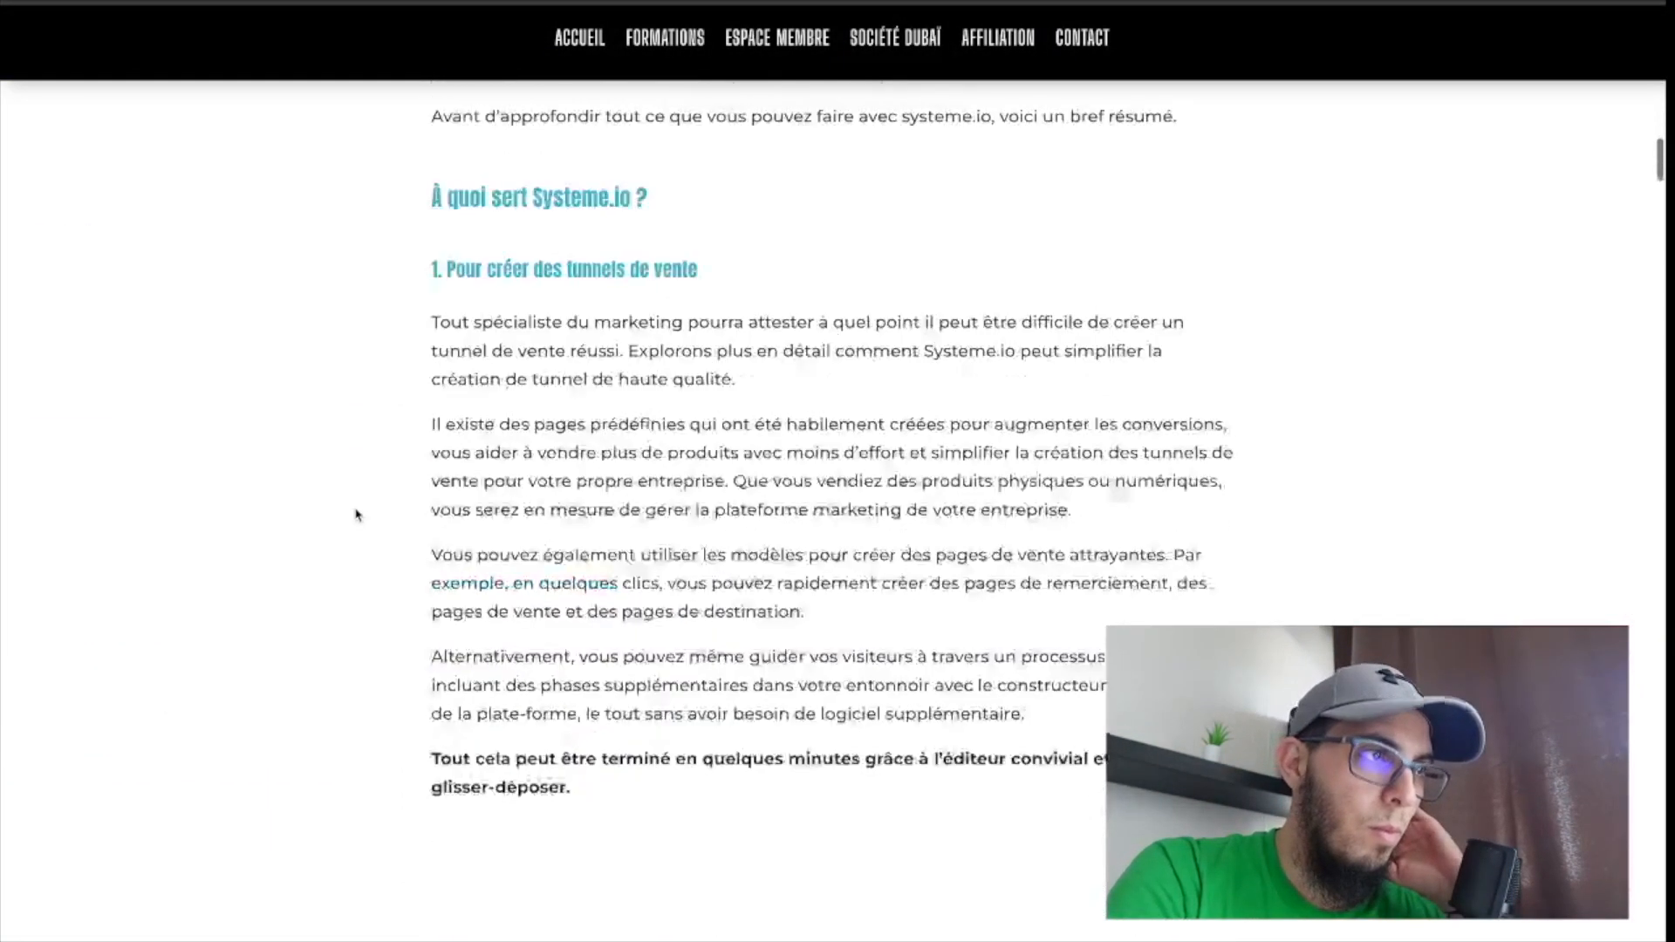
scroll(356, 515, "down", 15)
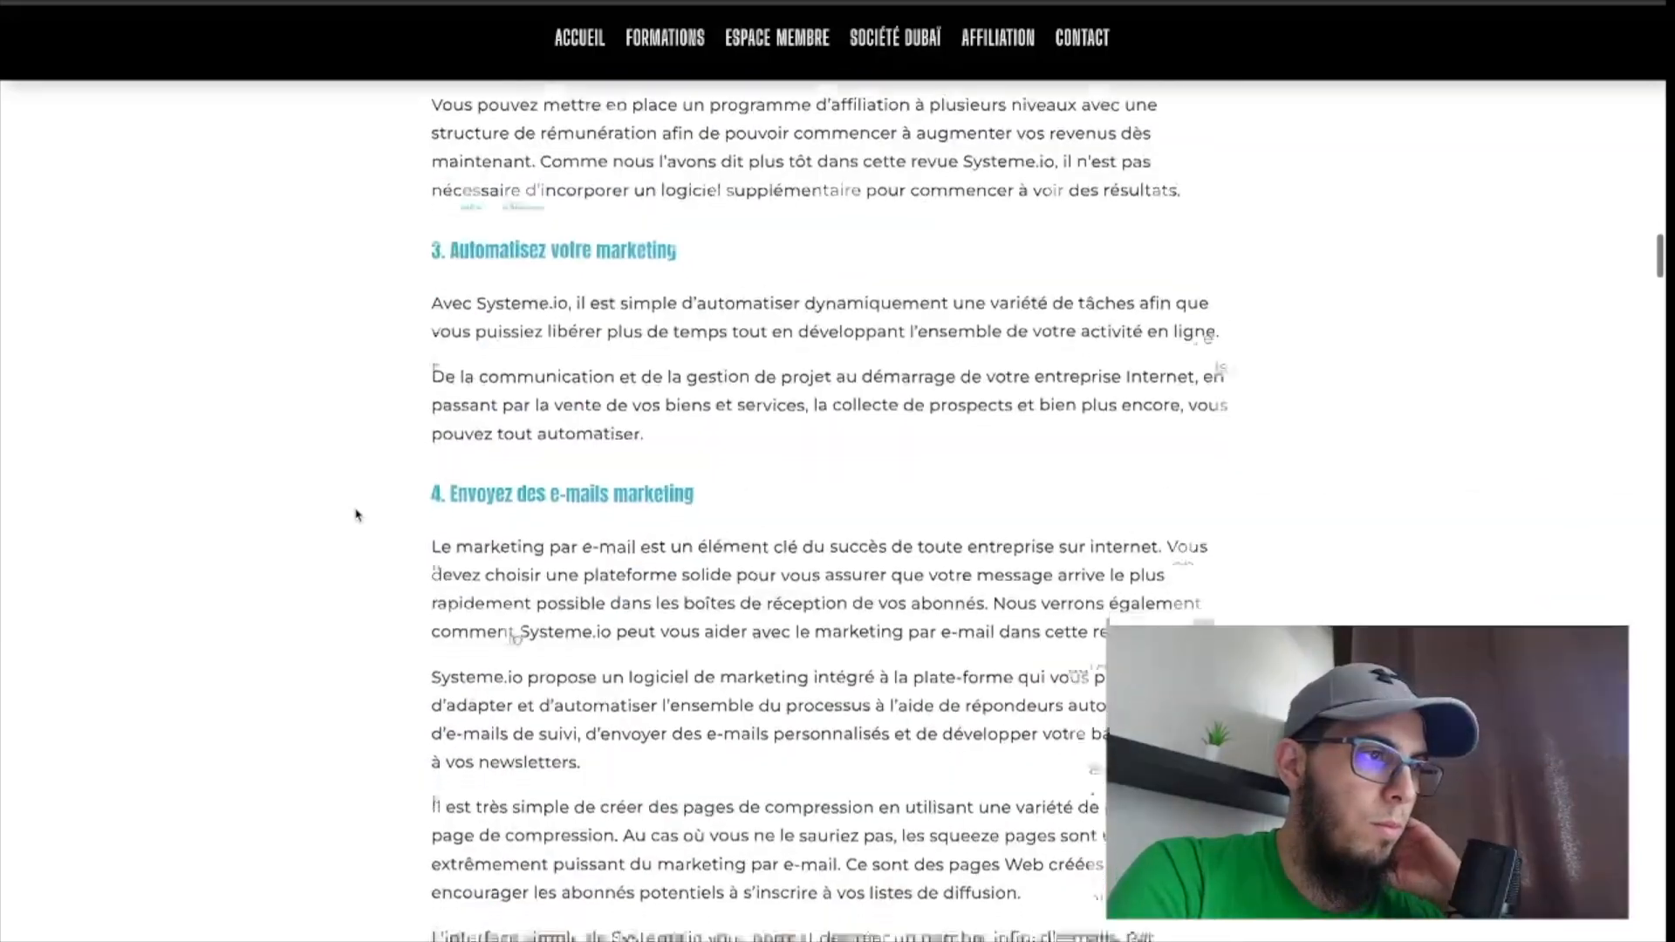
scroll(356, 515, "down", 15)
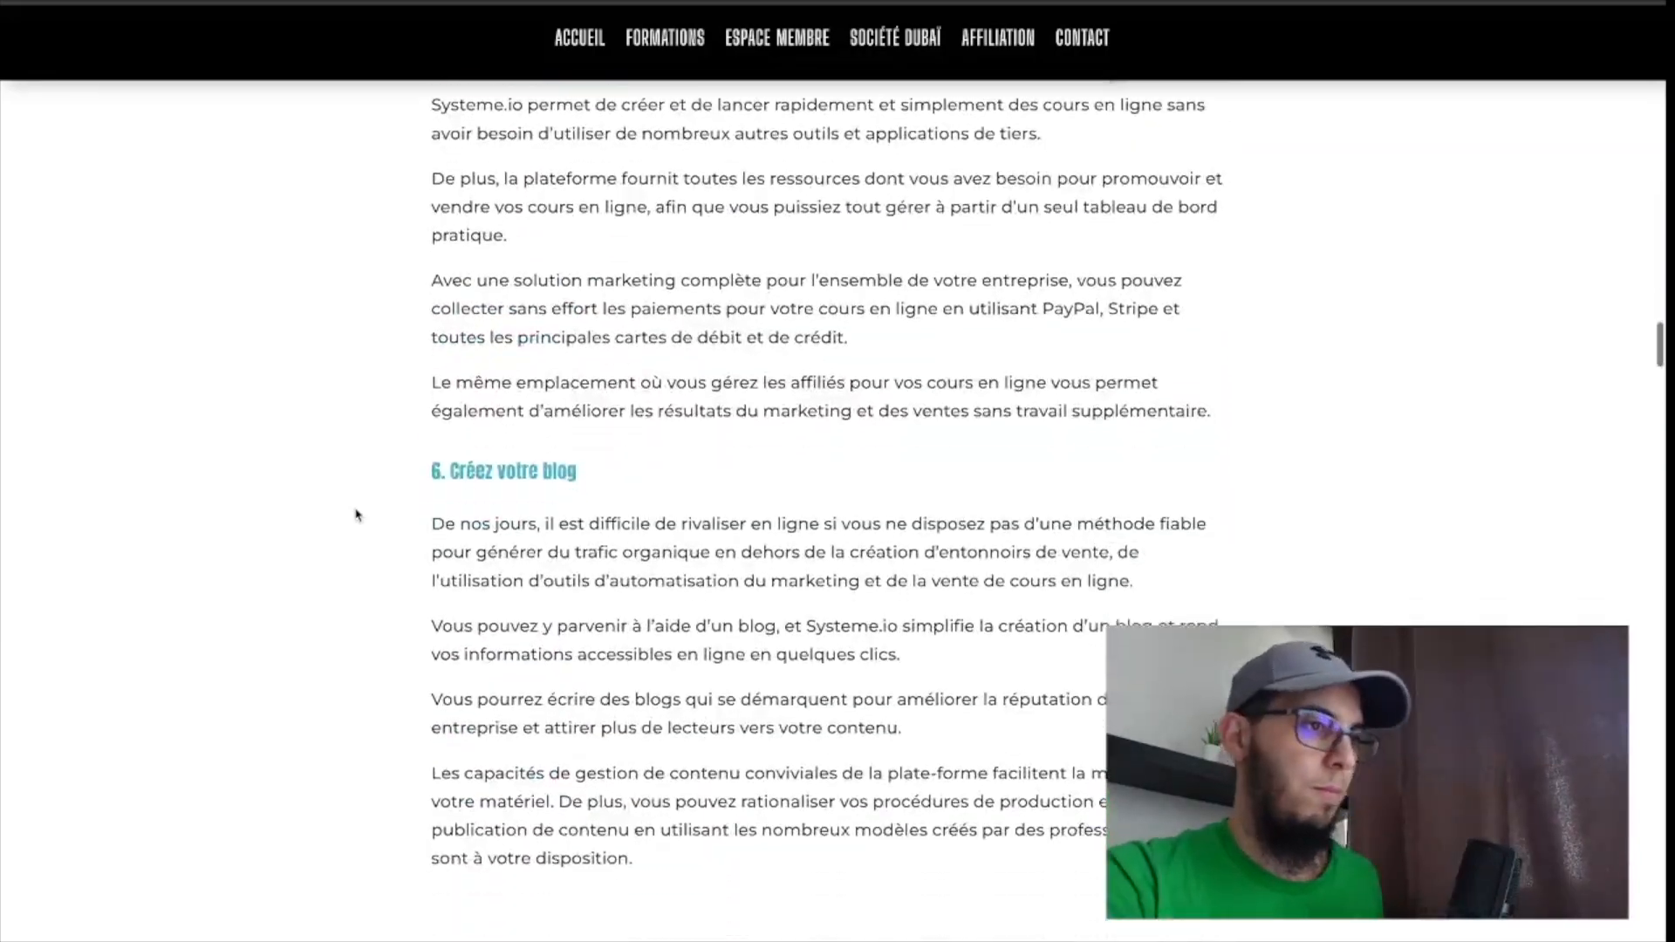
scroll(356, 515, "down", 6)
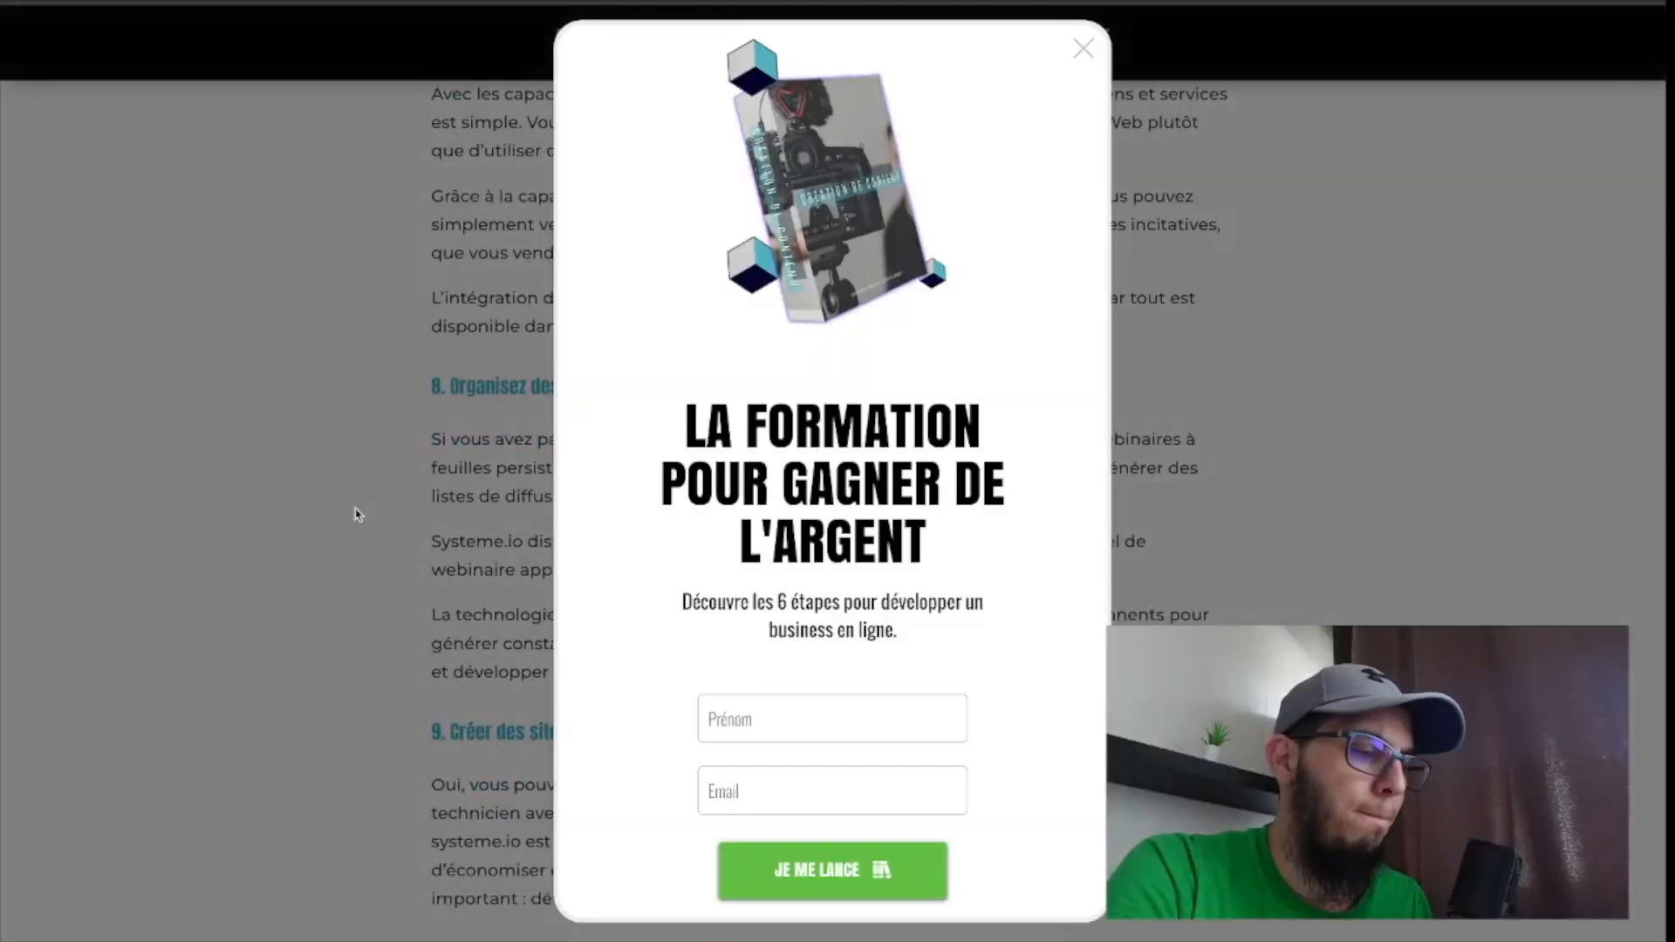